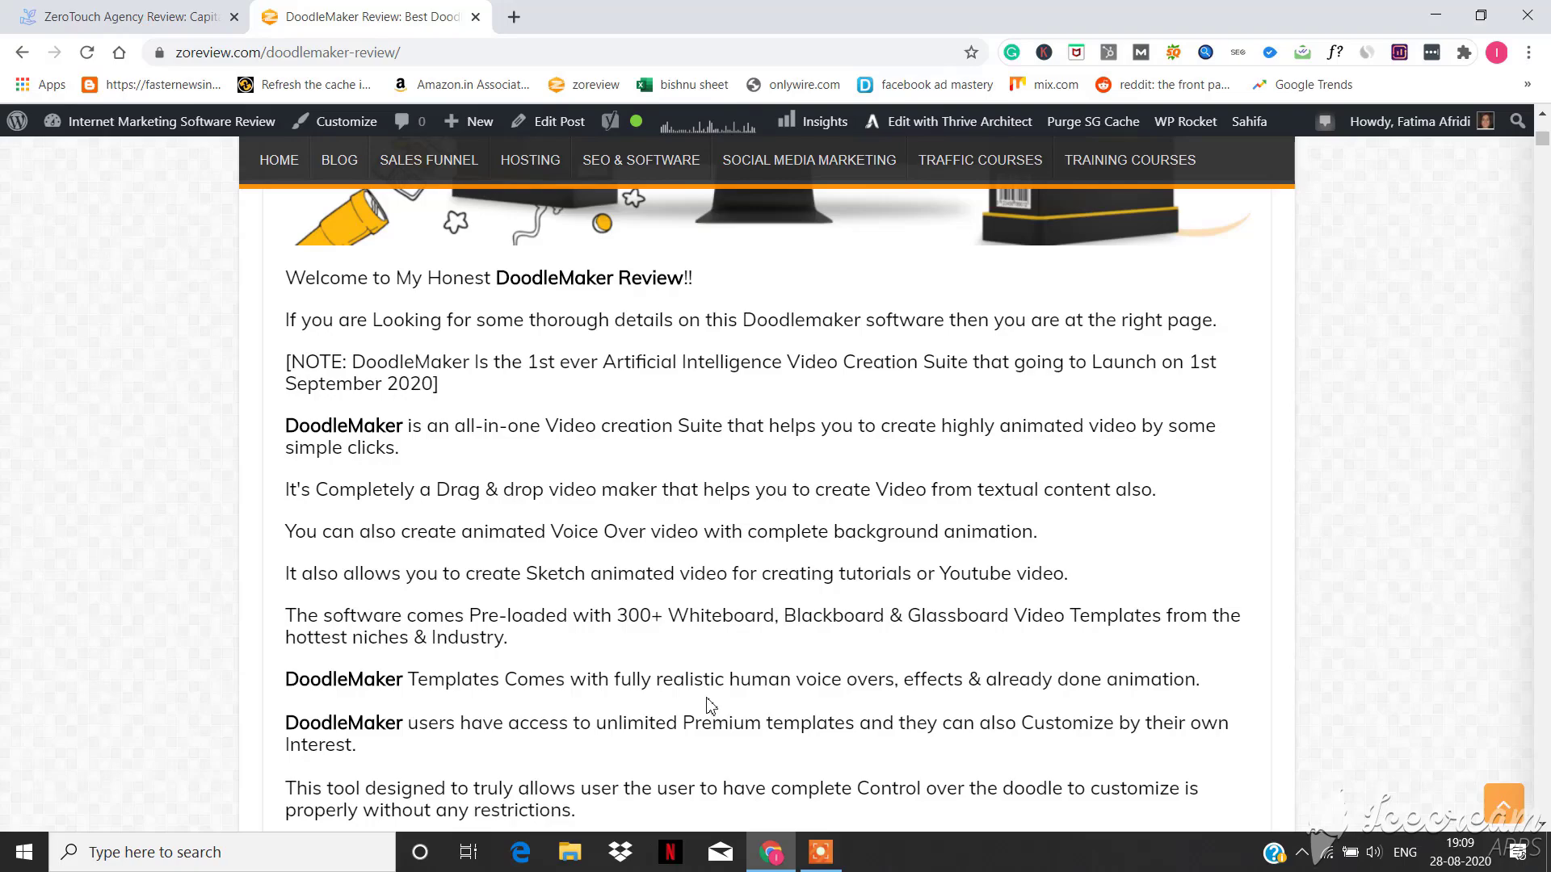
Step: Read the DoodleMaker review from its introduction through the features list, reasons to choose it and target audience
scroll(709, 705, down, 12)
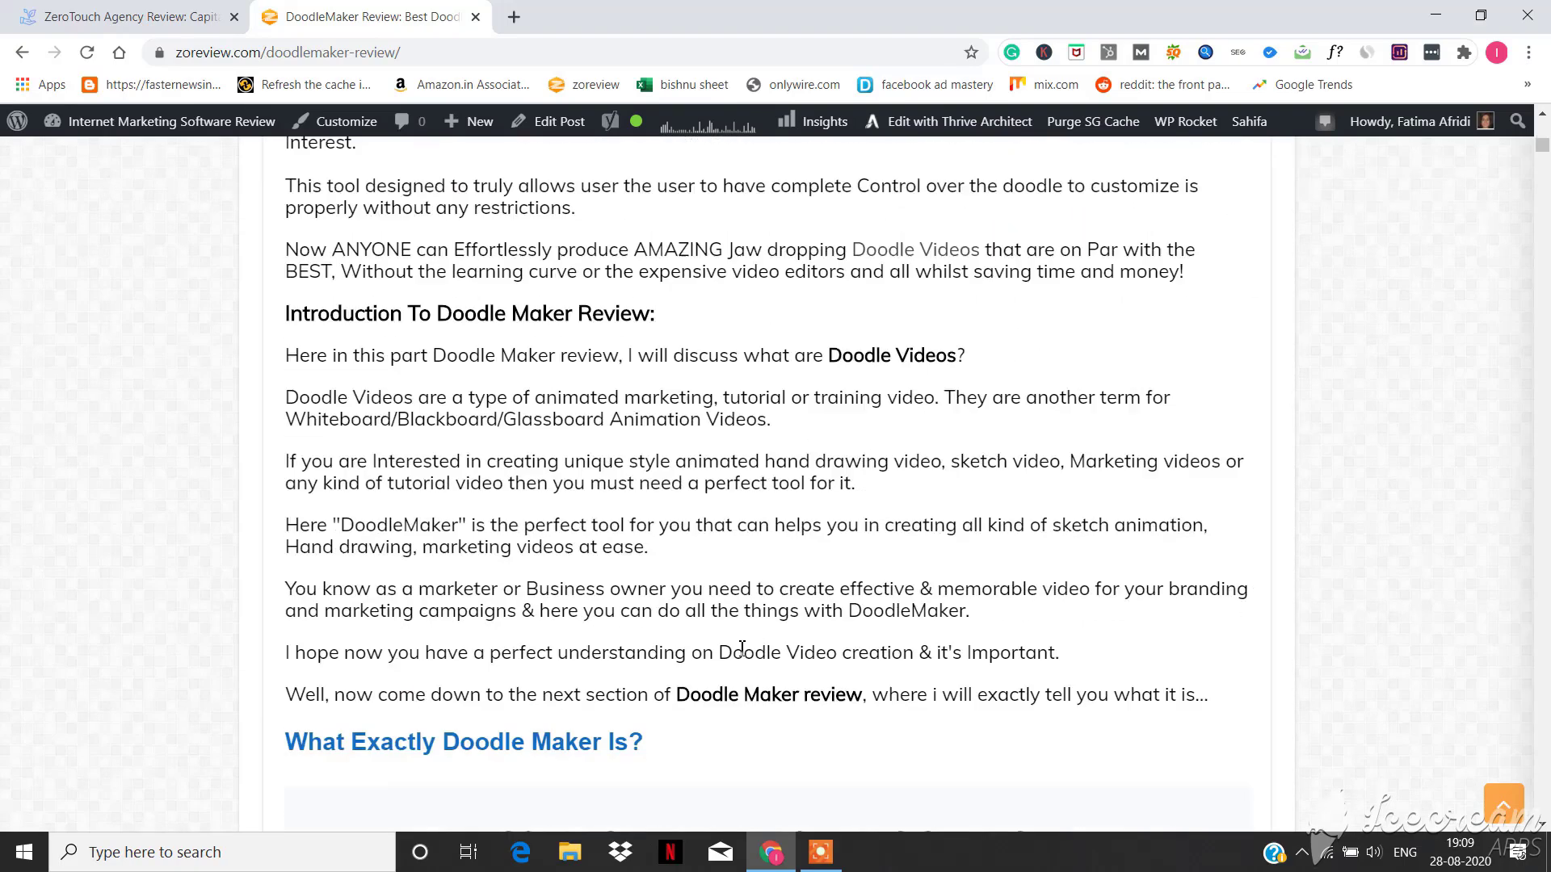
scroll(701, 571, down, 20)
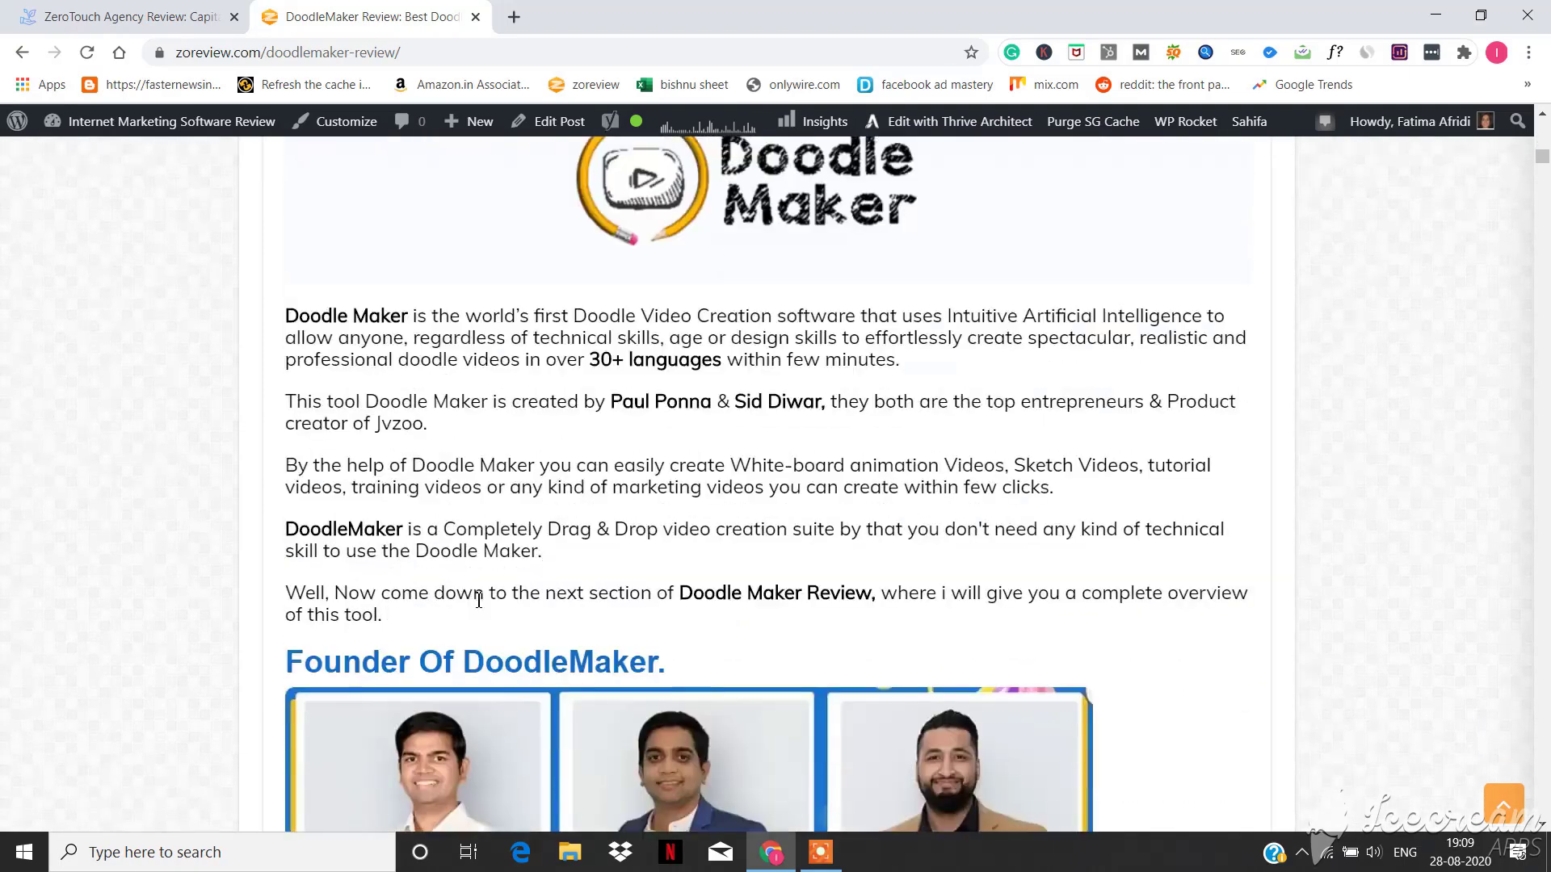
scroll(376, 430, down, 14)
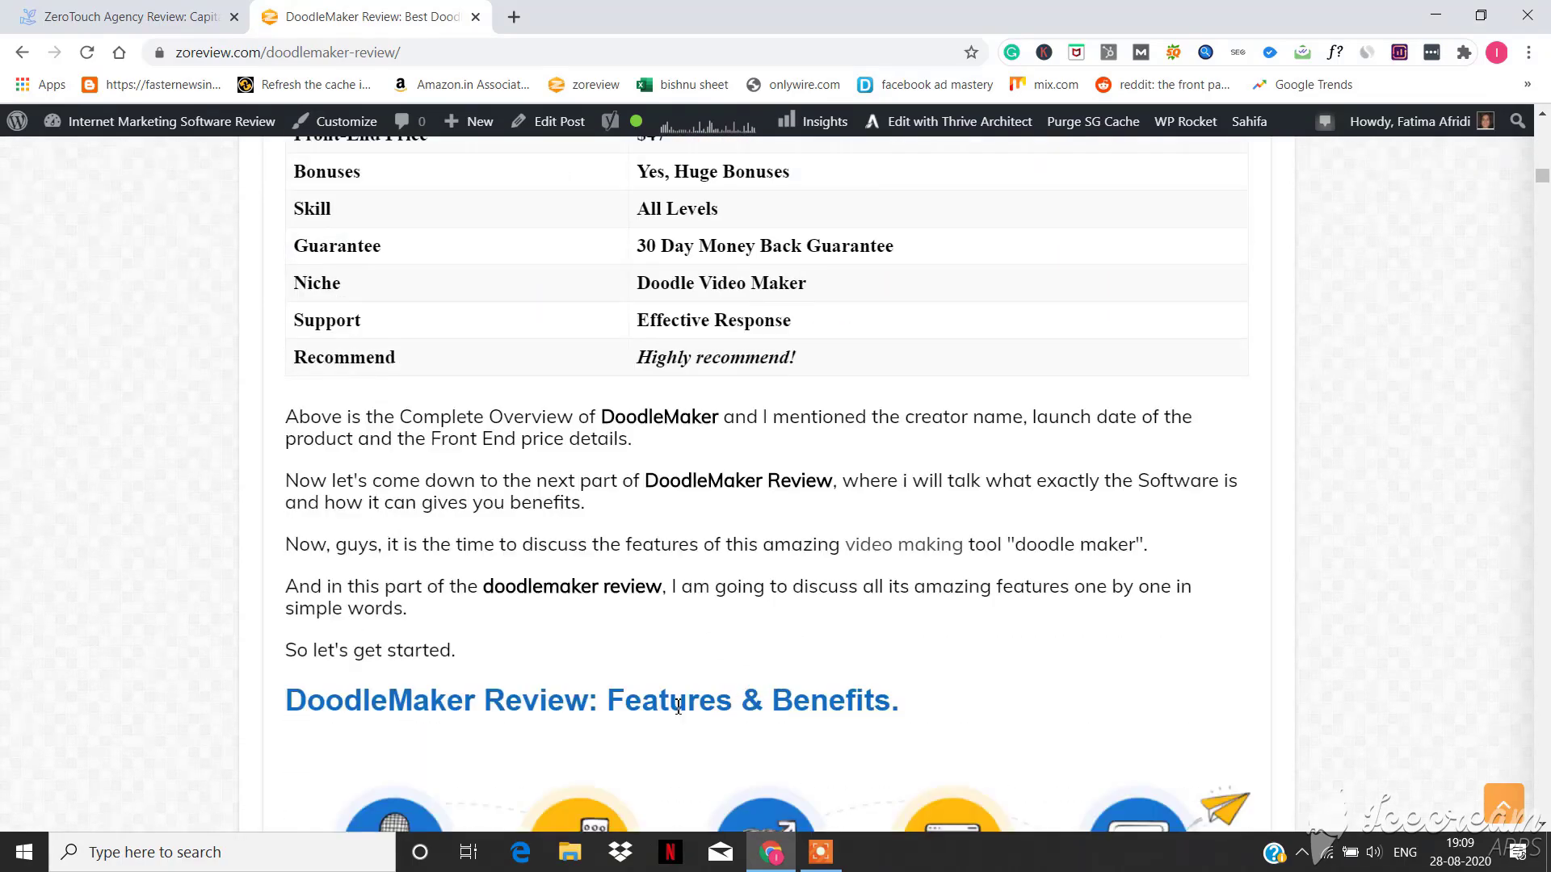
scroll(646, 678, down, 5)
scroll(810, 659, down, 12)
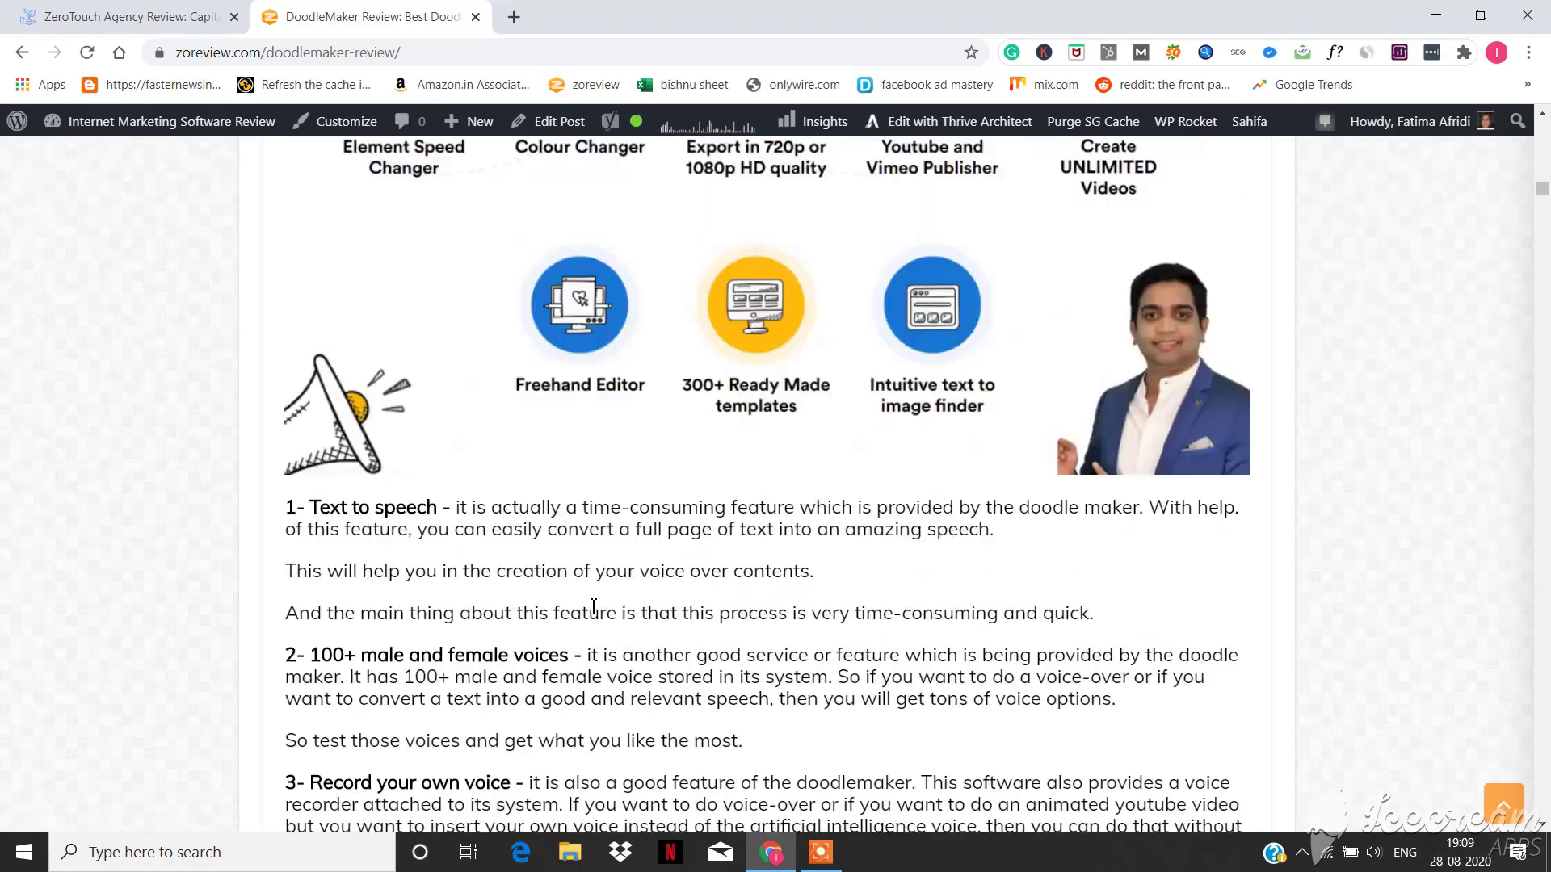
scroll(596, 610, up, 12)
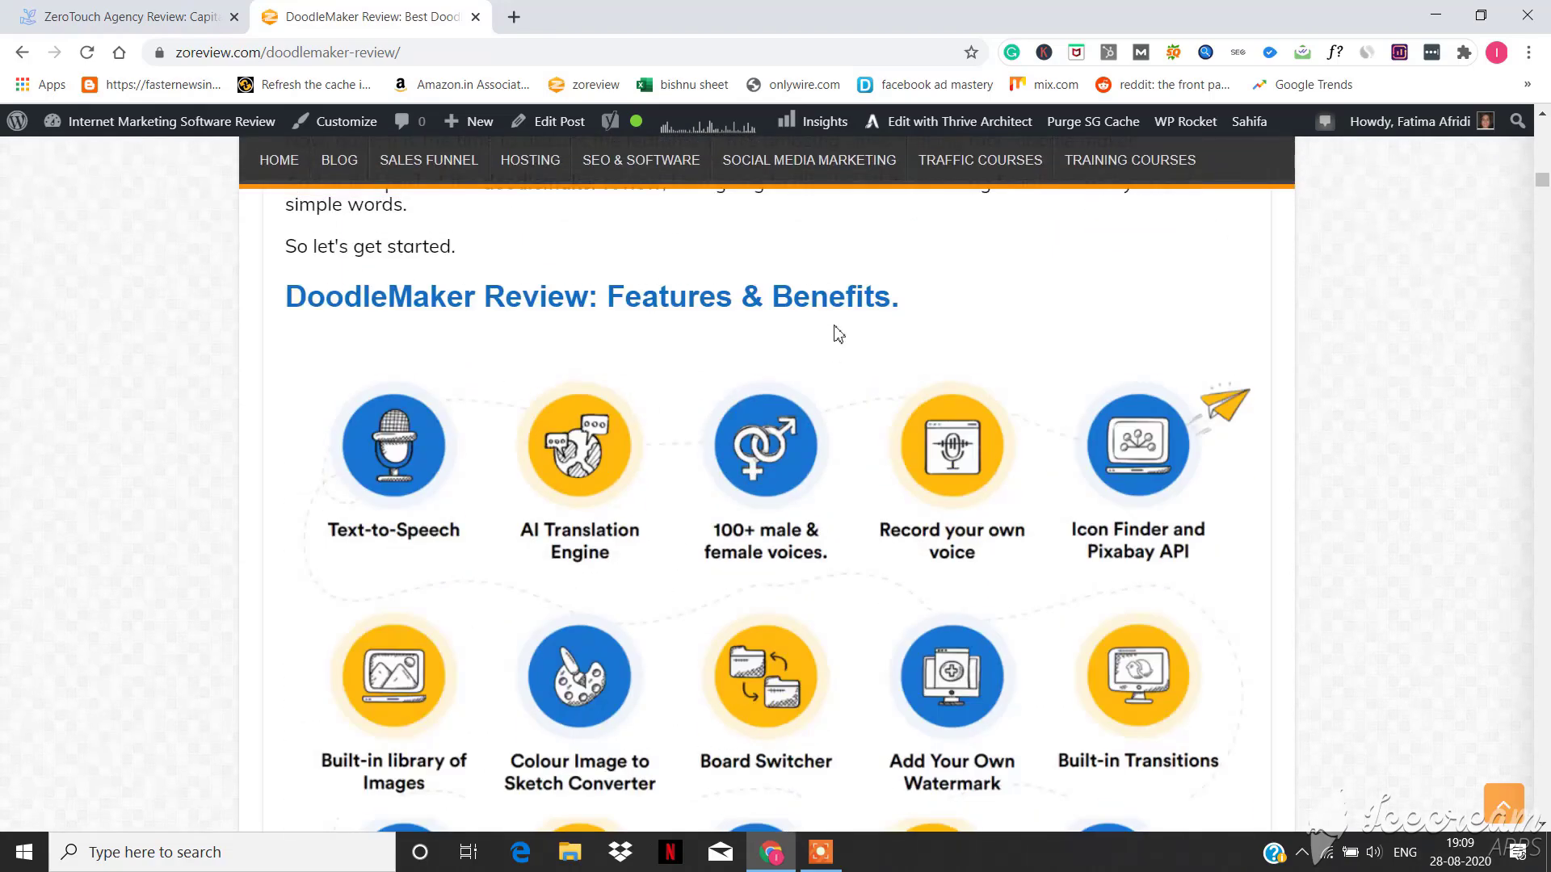
scroll(428, 536, down, 6)
scroll(428, 536, down, 10)
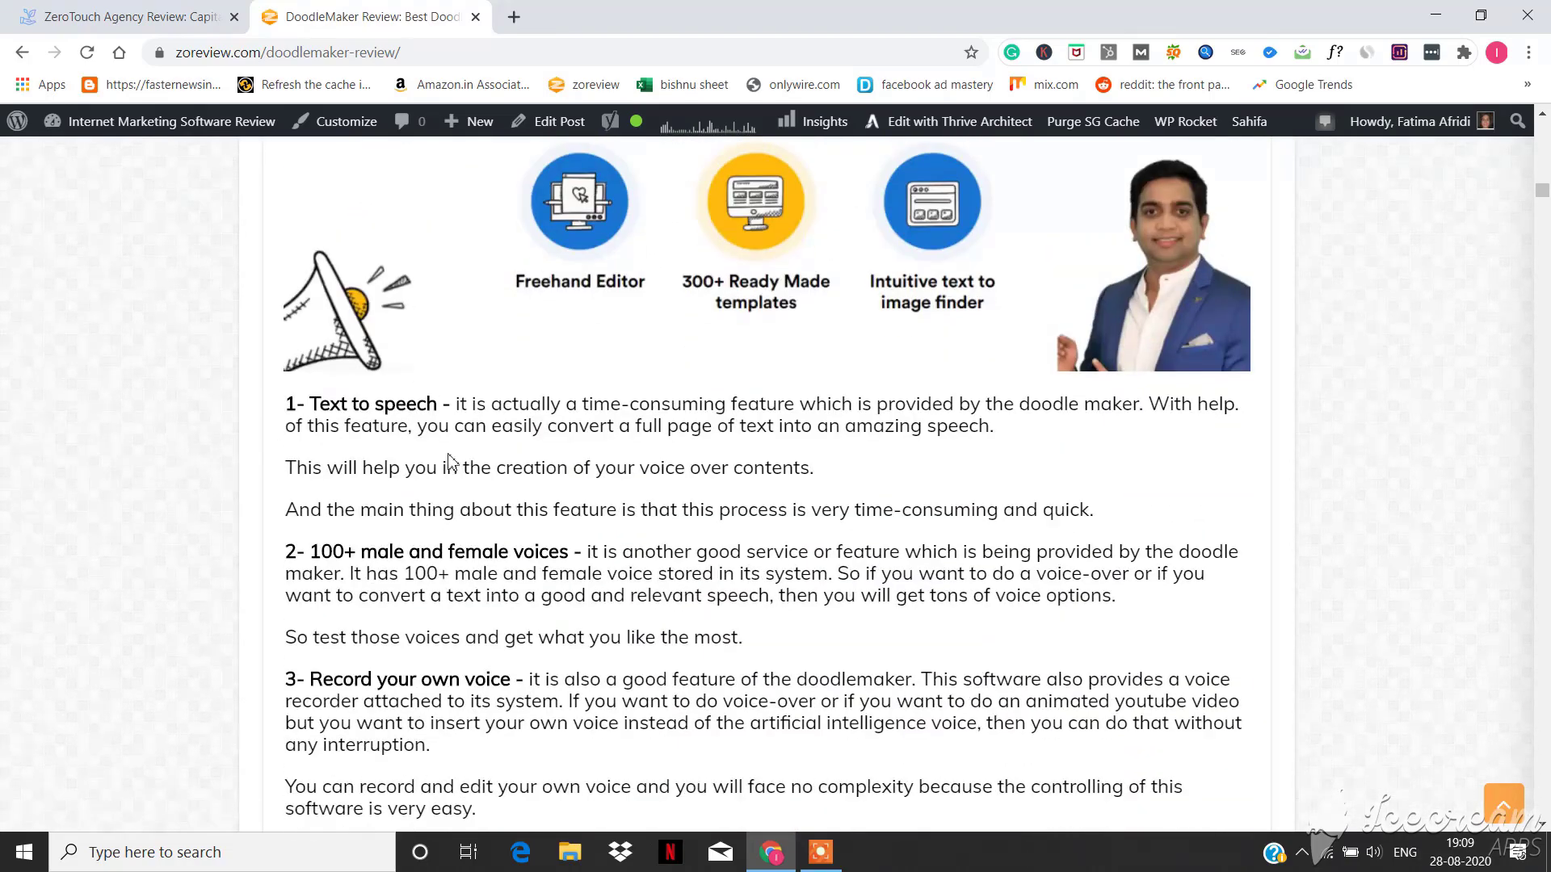
scroll(321, 374, down, 15)
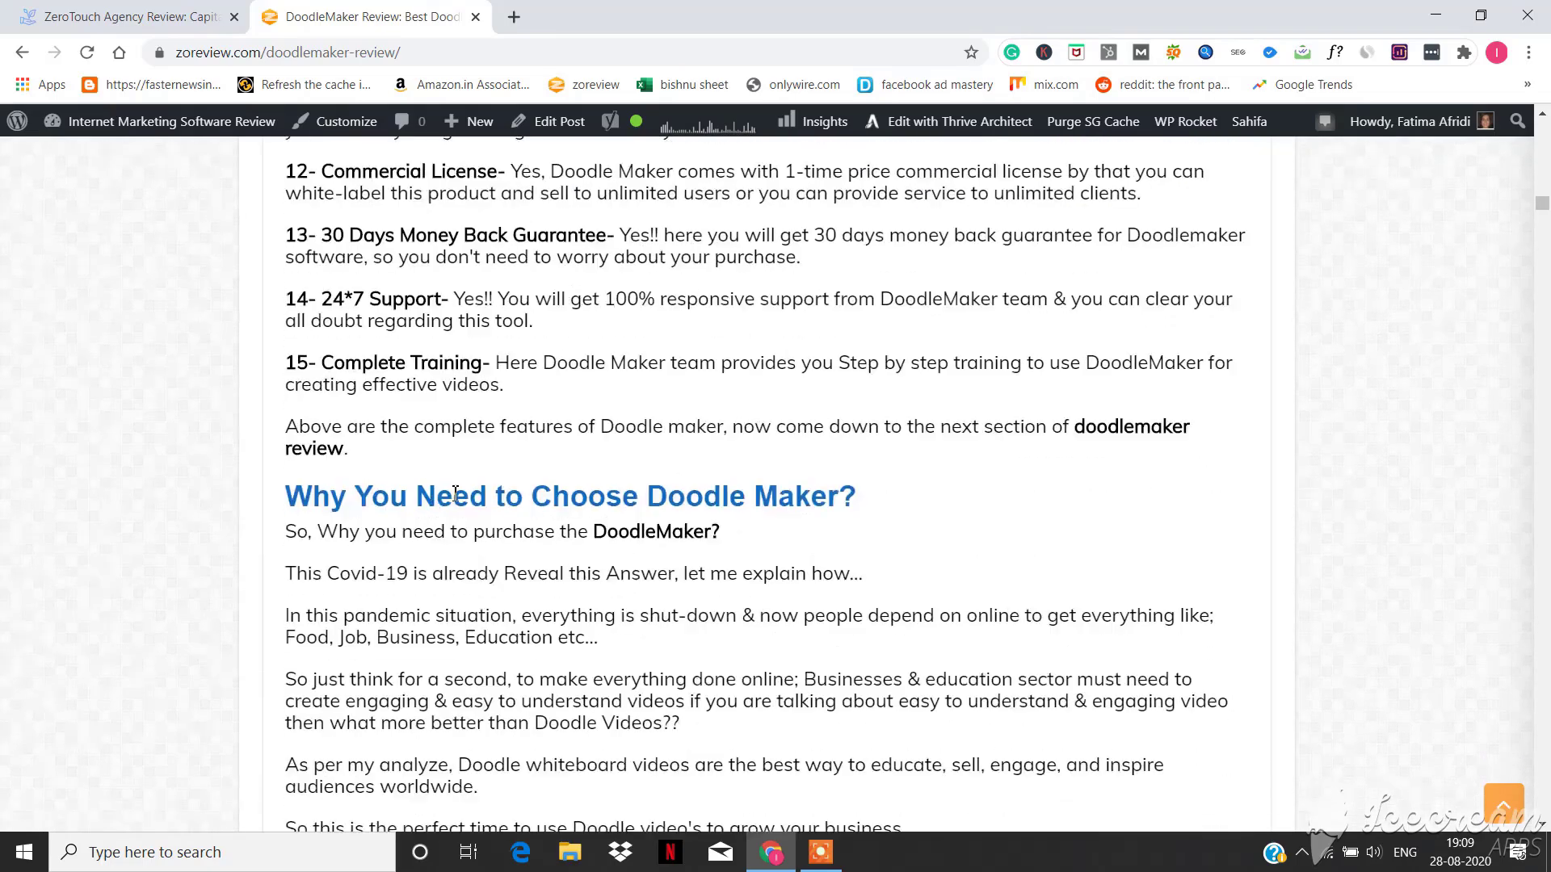
scroll(471, 533, down, 20)
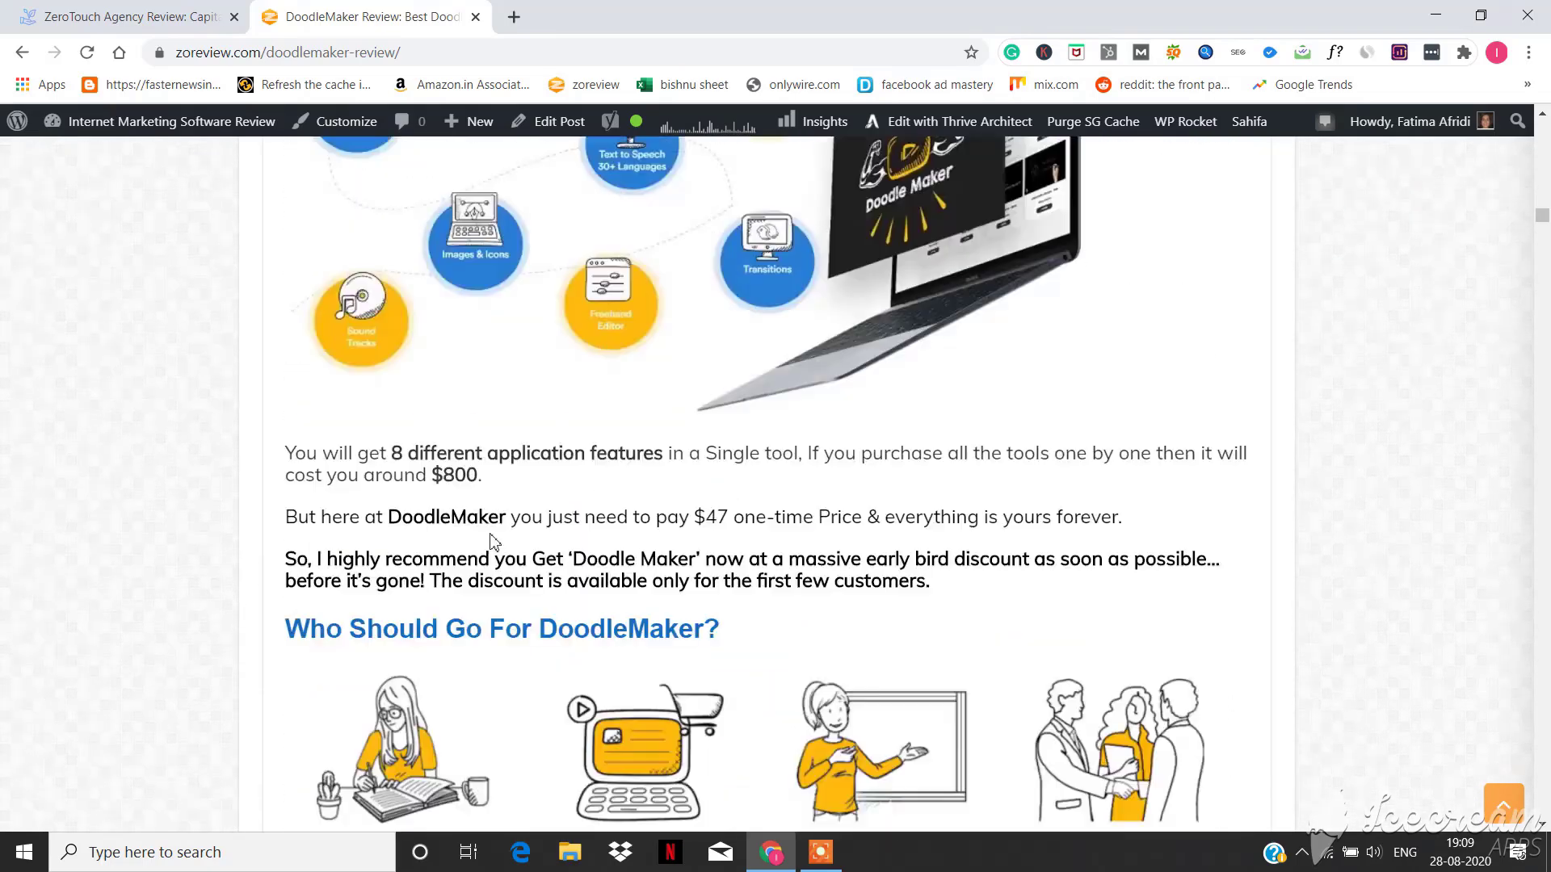
scroll(512, 543, up, 3)
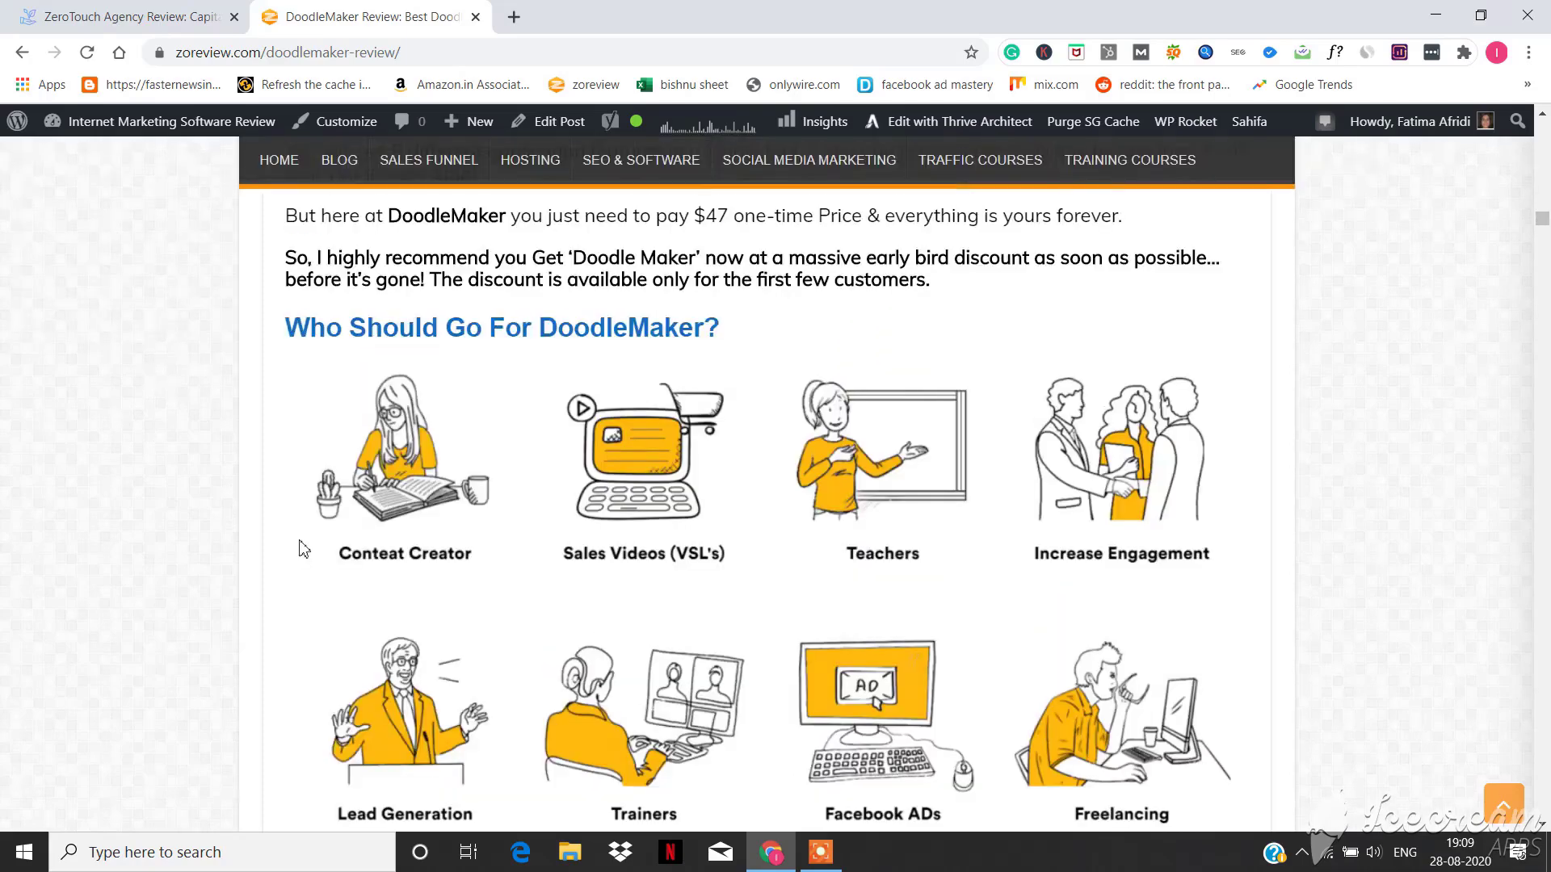
Step: Examine the Pricing & Upgrades section, comparing the front-end offer with the four upsells and their descriptions
scroll(331, 571, down, 9)
scroll(398, 618, down, 10)
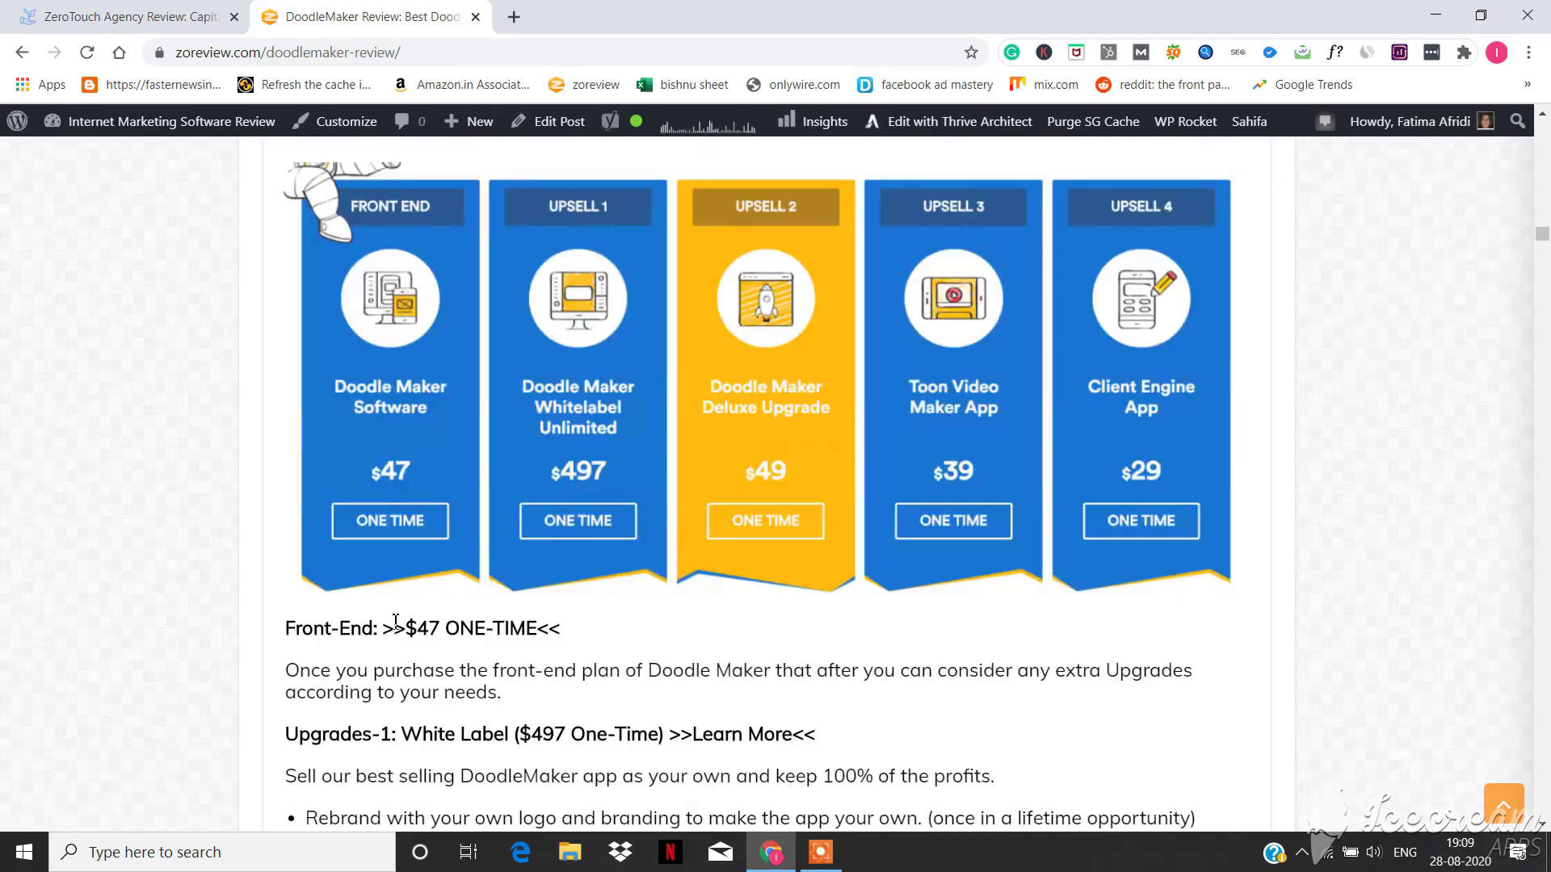
scroll(334, 521, up, 5)
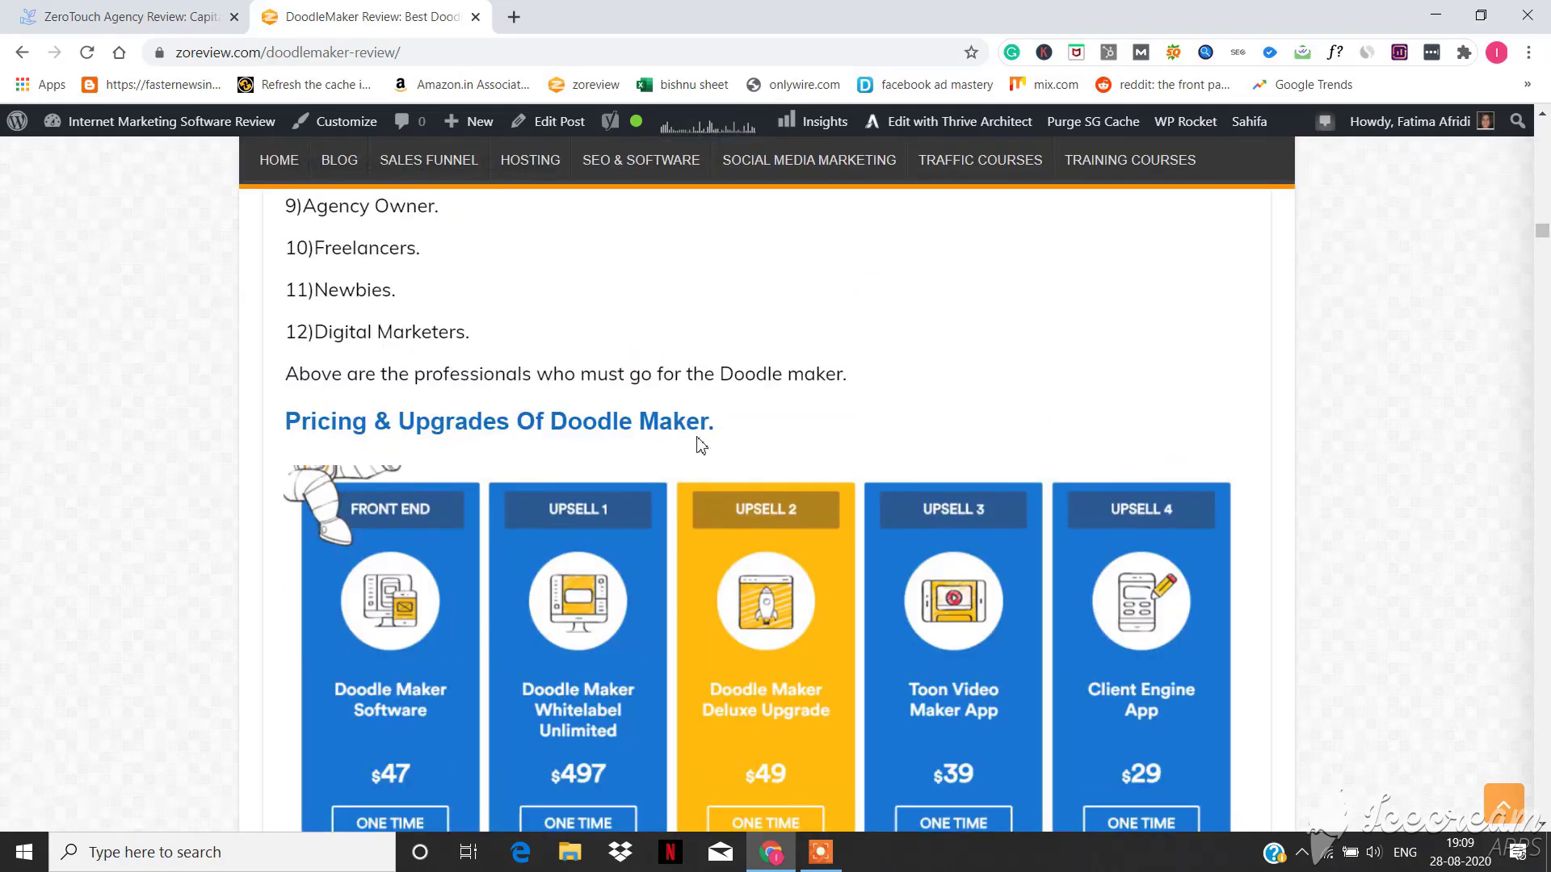
scroll(676, 514, down, 4)
scroll(677, 515, down, 3)
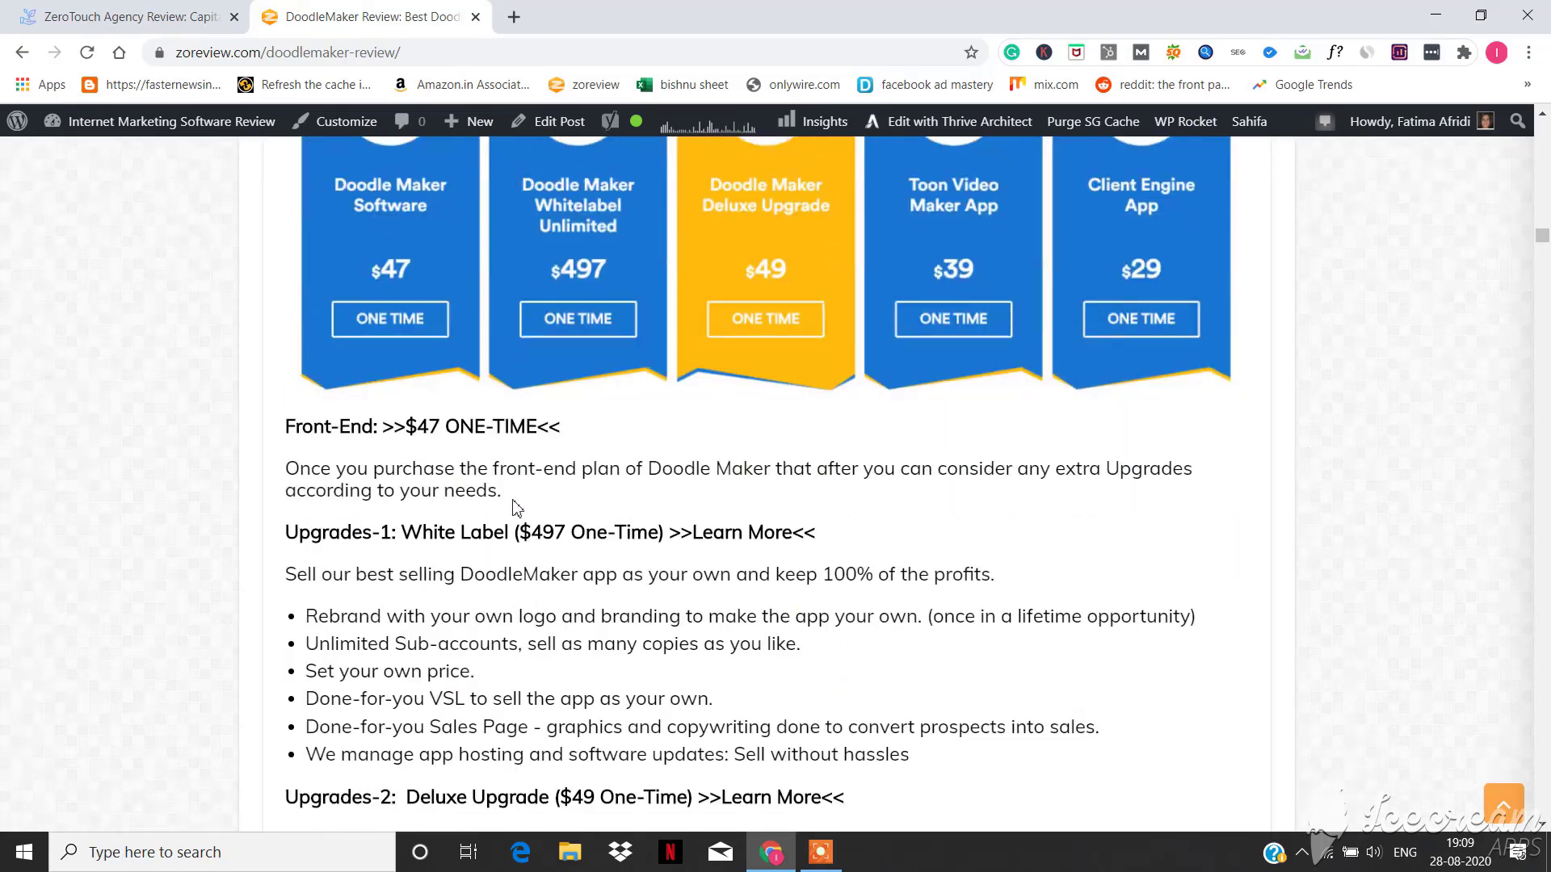
scroll(527, 342, up, 4)
scroll(650, 372, down, 3)
scroll(522, 661, up, 3)
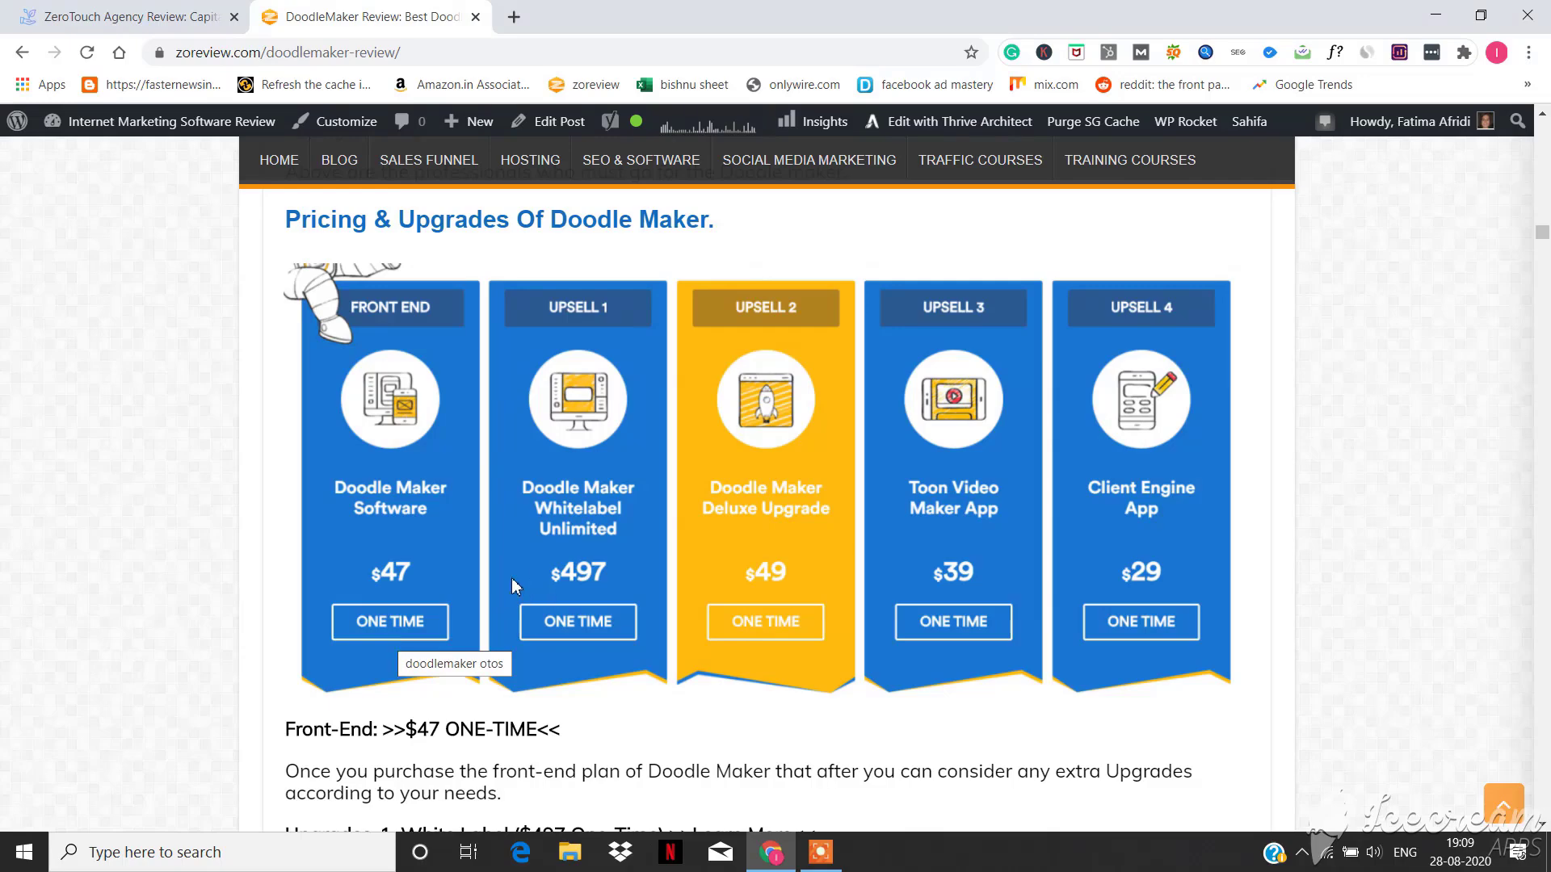
scroll(511, 586, down, 6)
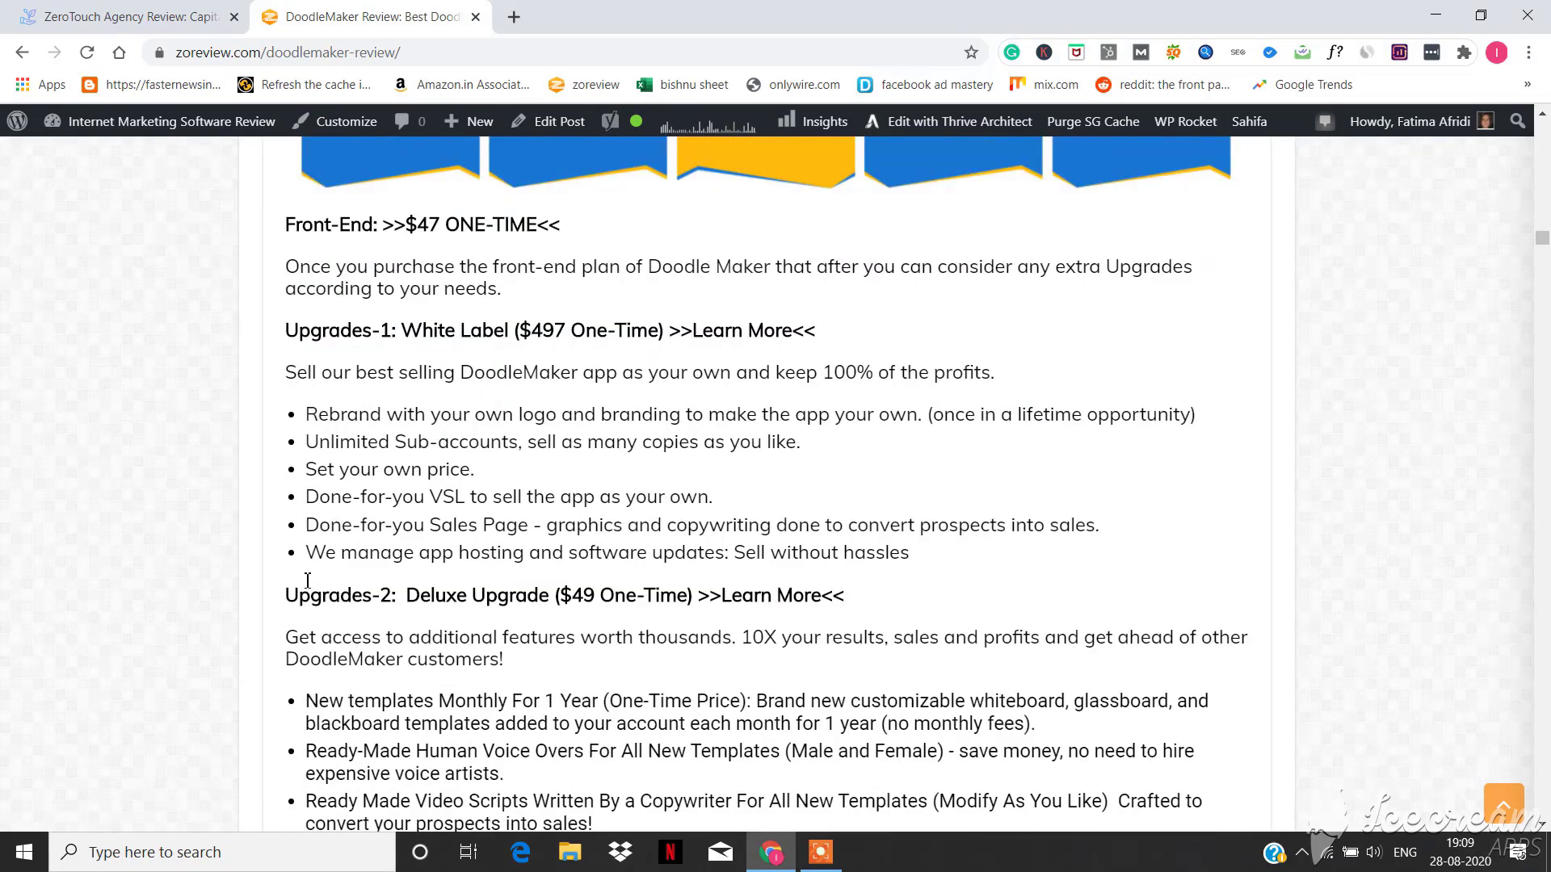
scroll(407, 383, up, 5)
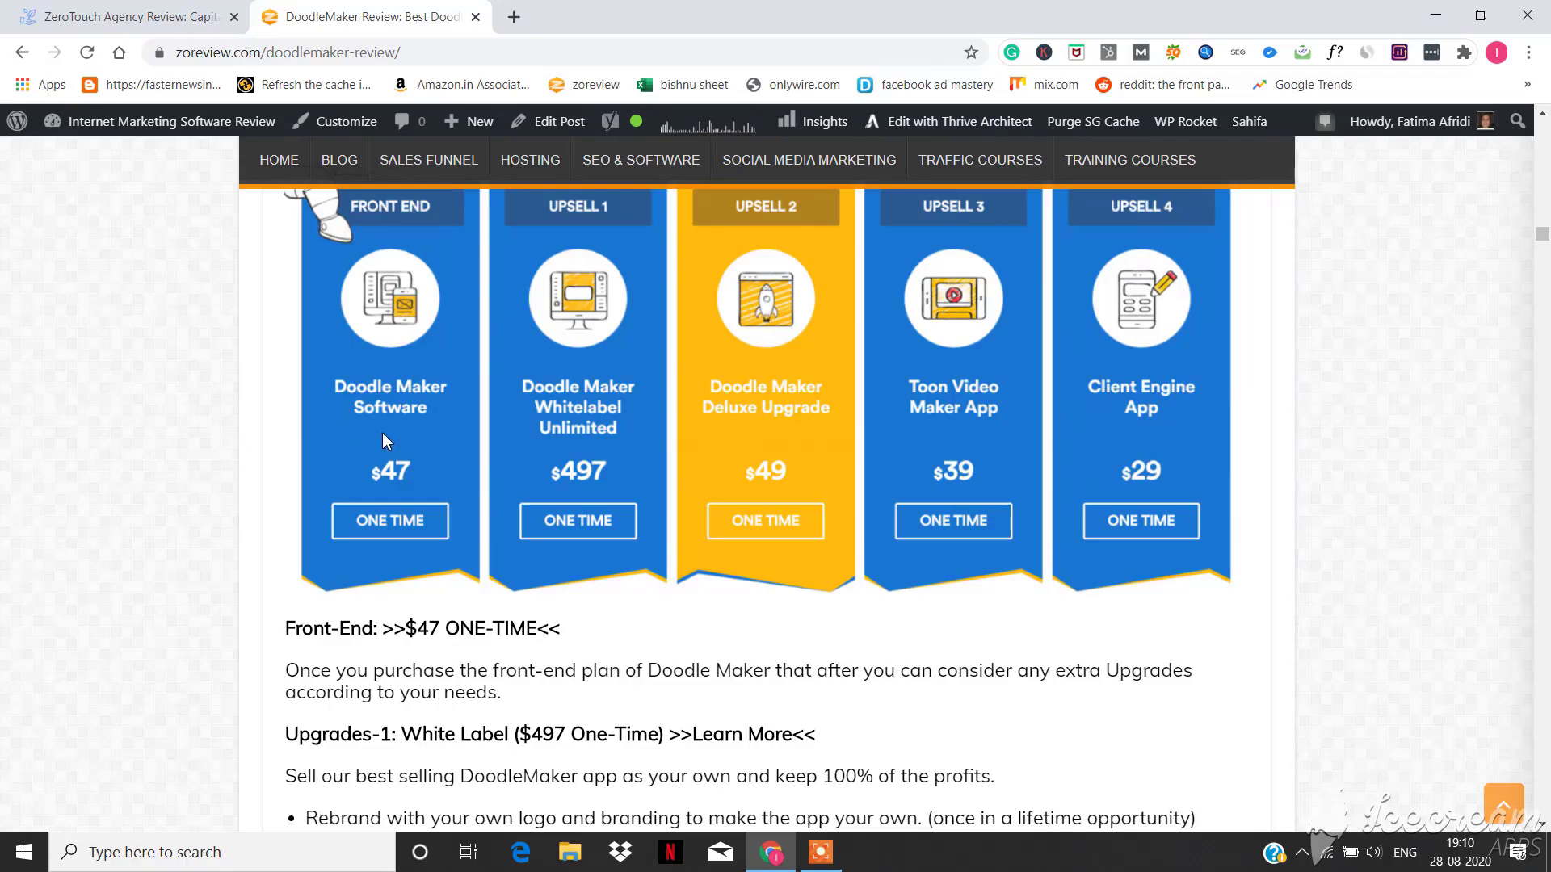
scroll(762, 563, down, 8)
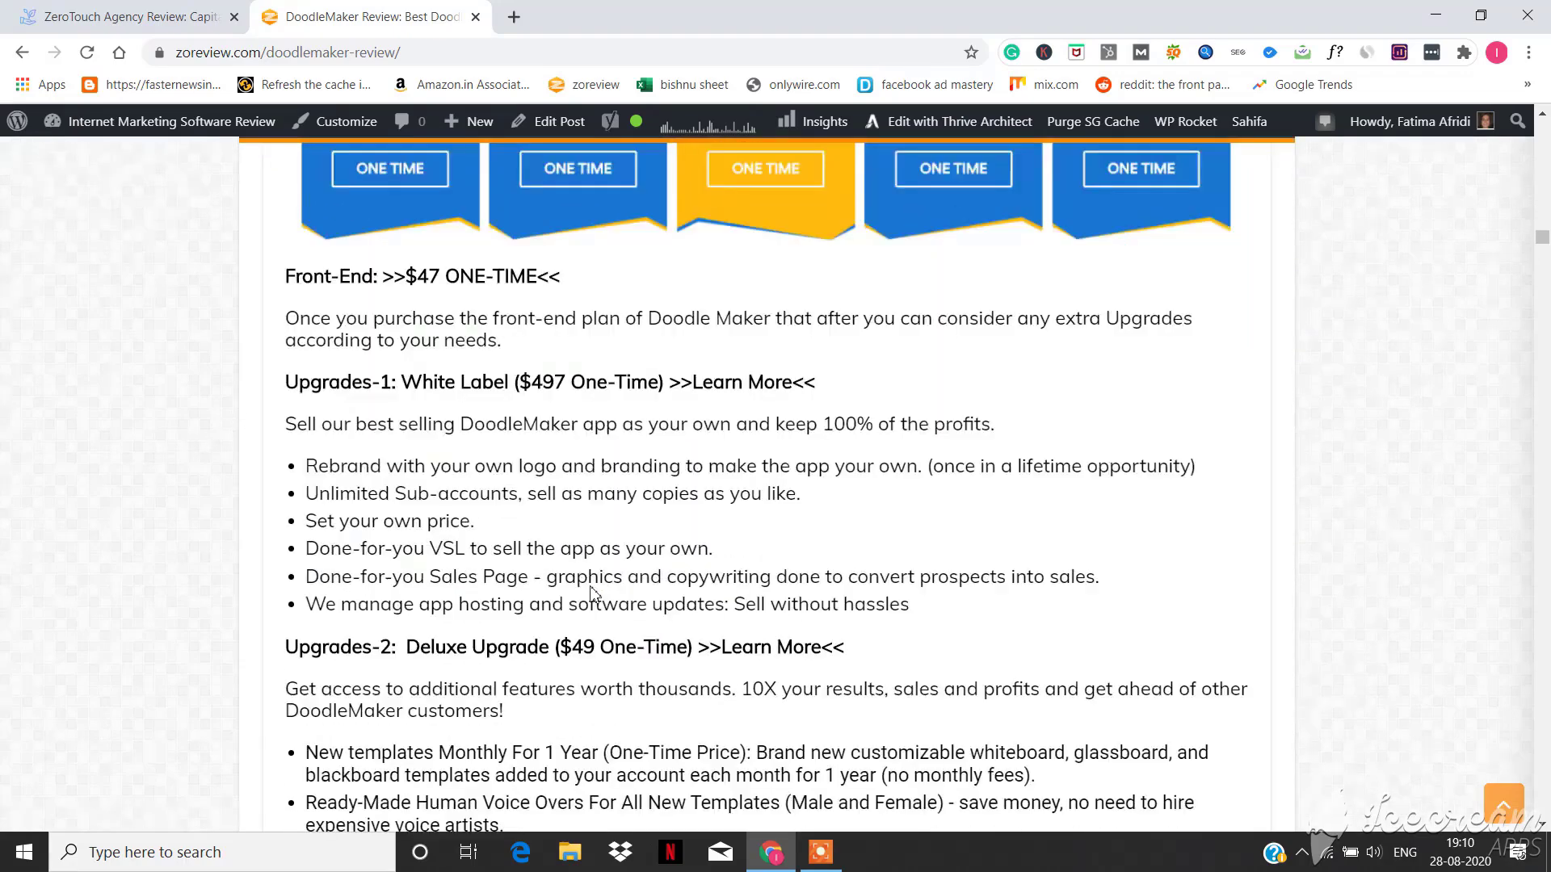
scroll(589, 589, up, 5)
scroll(590, 588, up, 1)
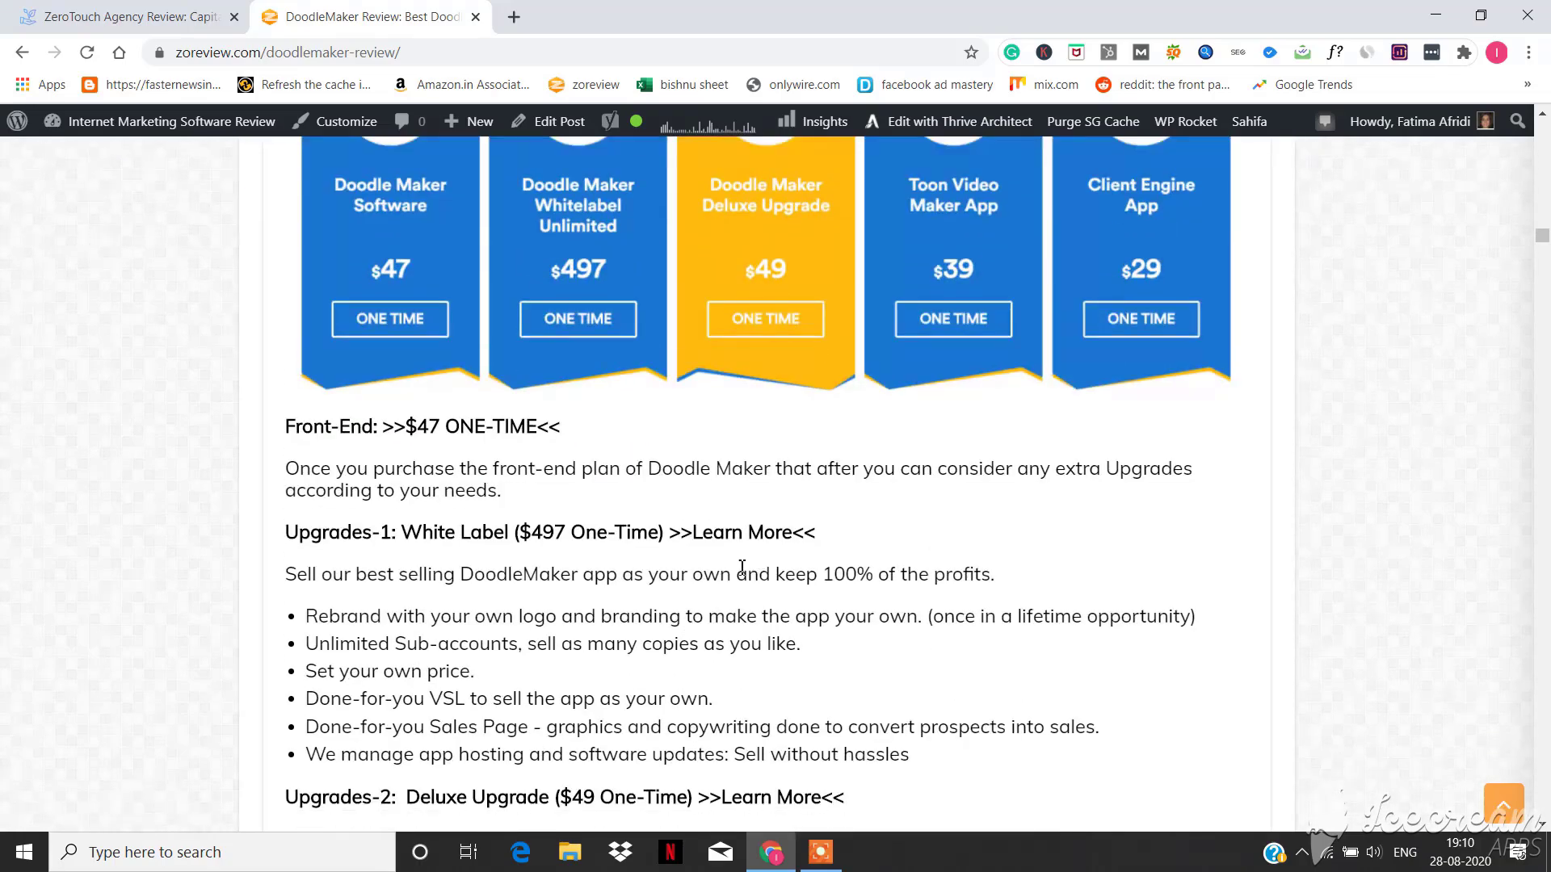
scroll(345, 579, down, 3)
scroll(346, 579, down, 15)
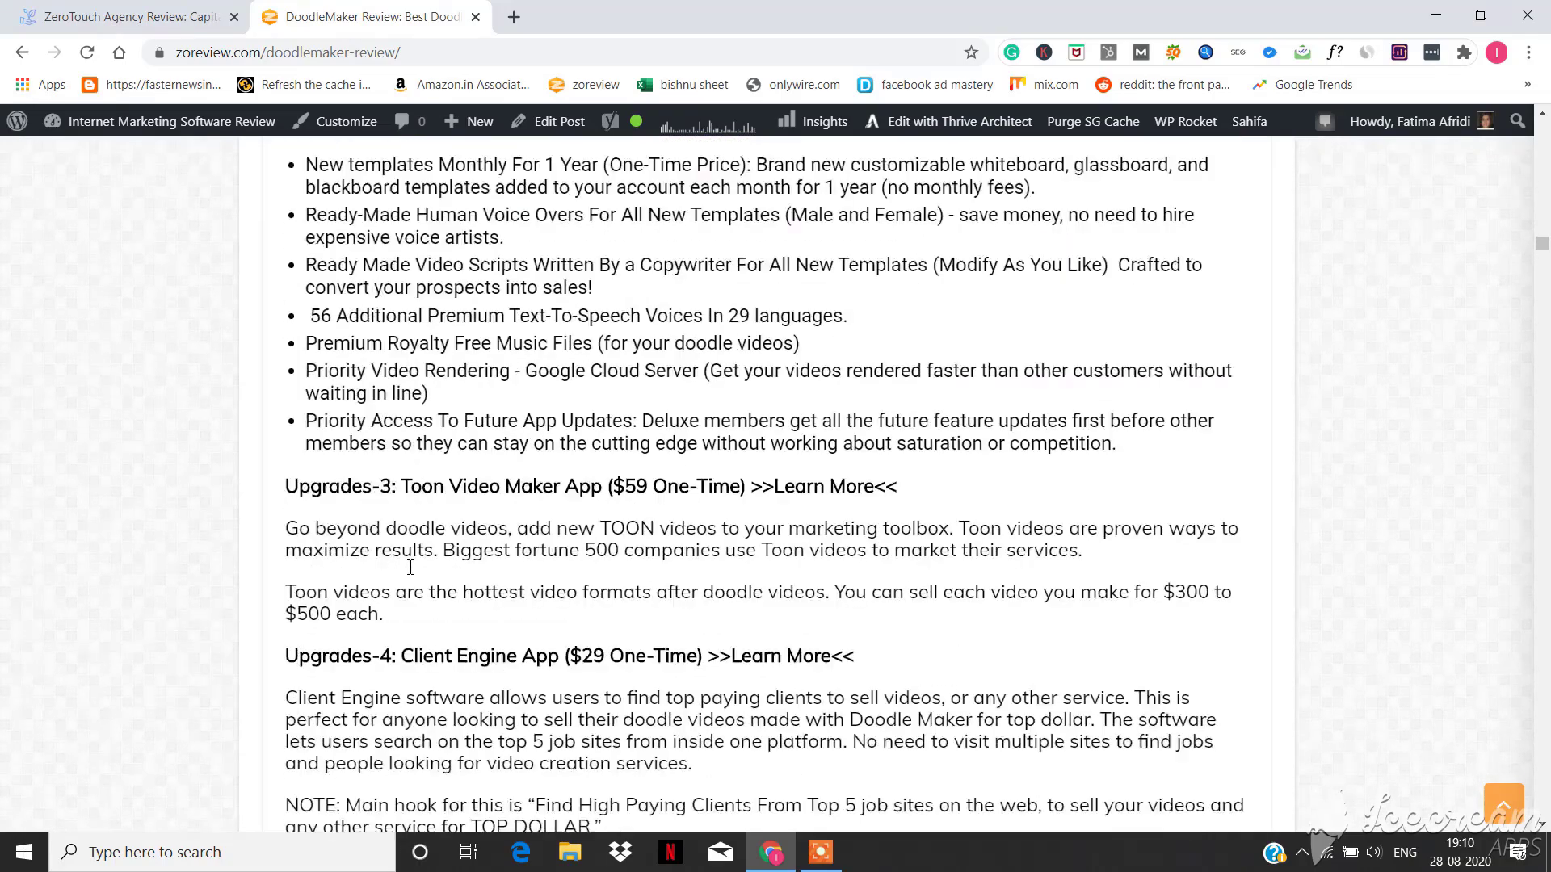
Step: Read the review's cons, final verdict, reasons to purchase and free bonuses section
scroll(450, 538, down, 2)
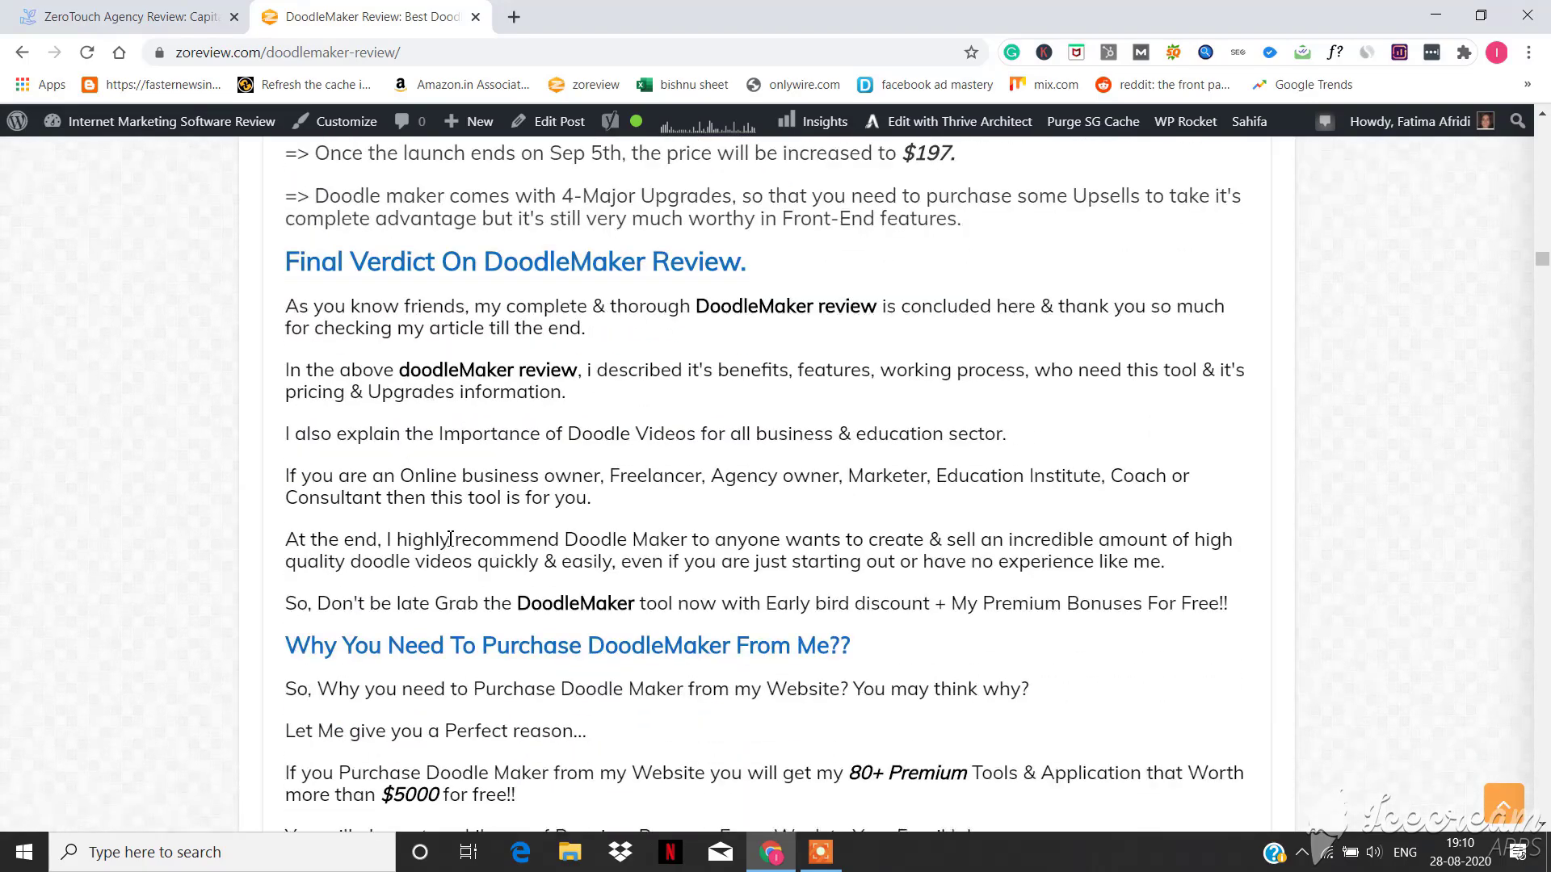
scroll(450, 539, up, 5)
scroll(477, 590, down, 3)
scroll(476, 589, down, 10)
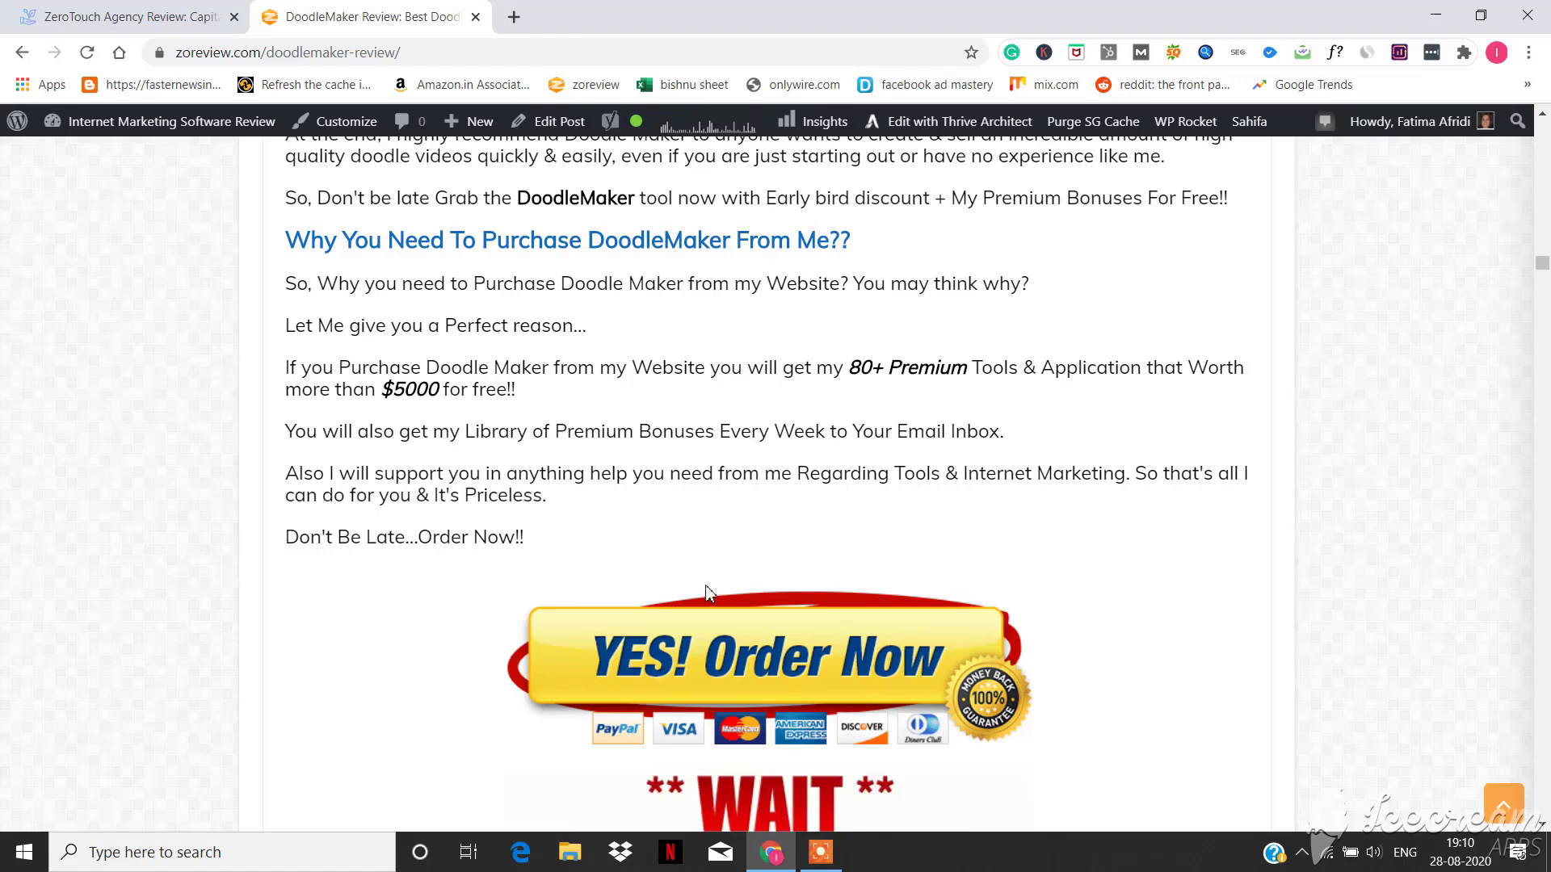
scroll(662, 643, down, 4)
scroll(533, 676, down, 2)
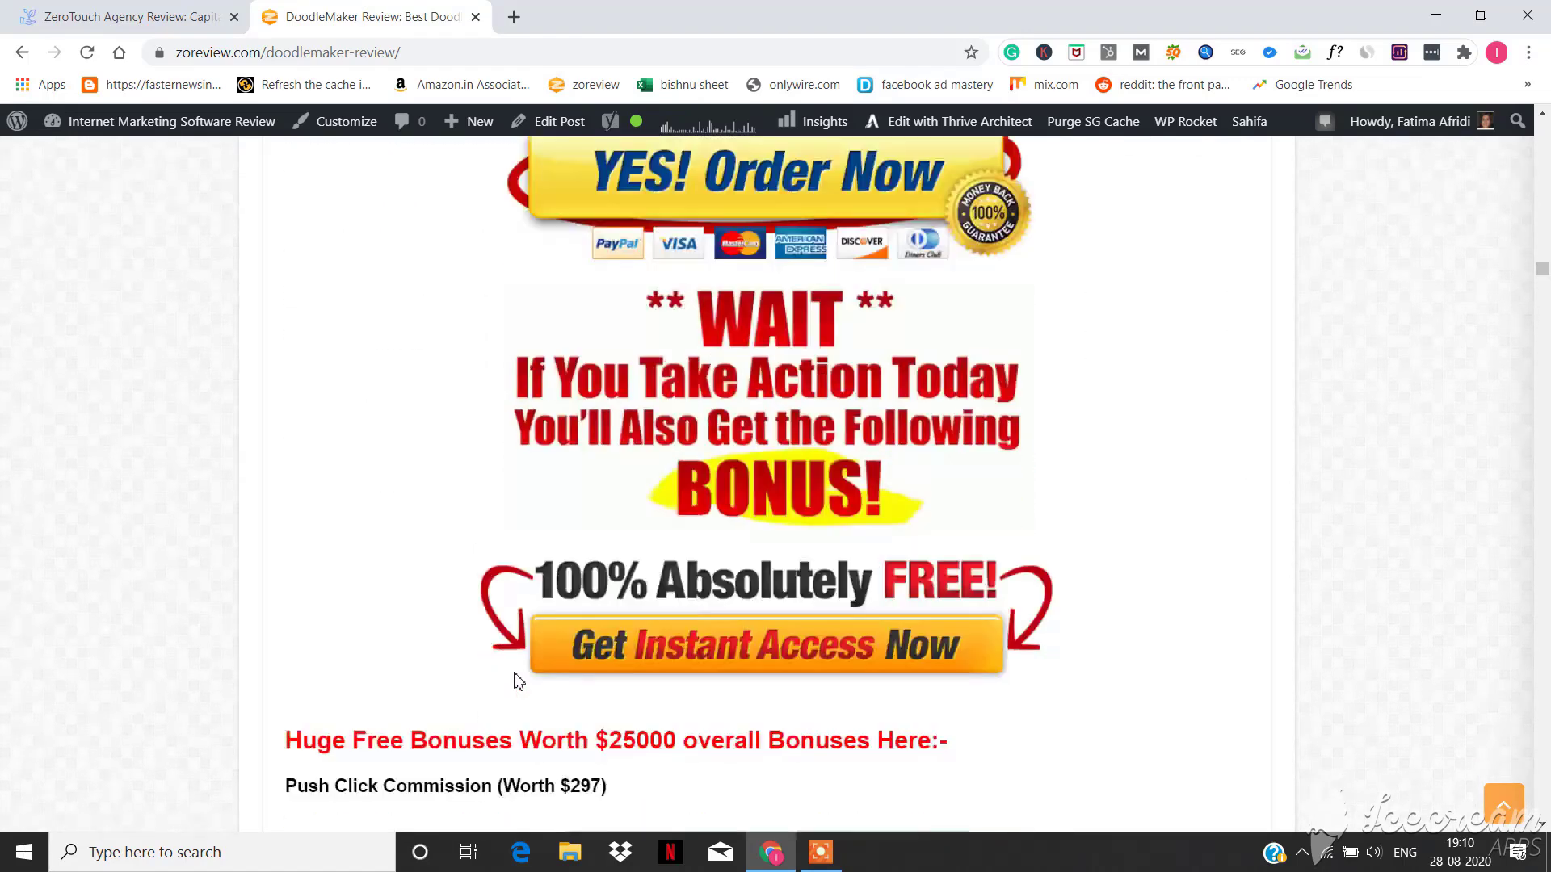
scroll(461, 564, down, 7)
scroll(460, 563, up, 20)
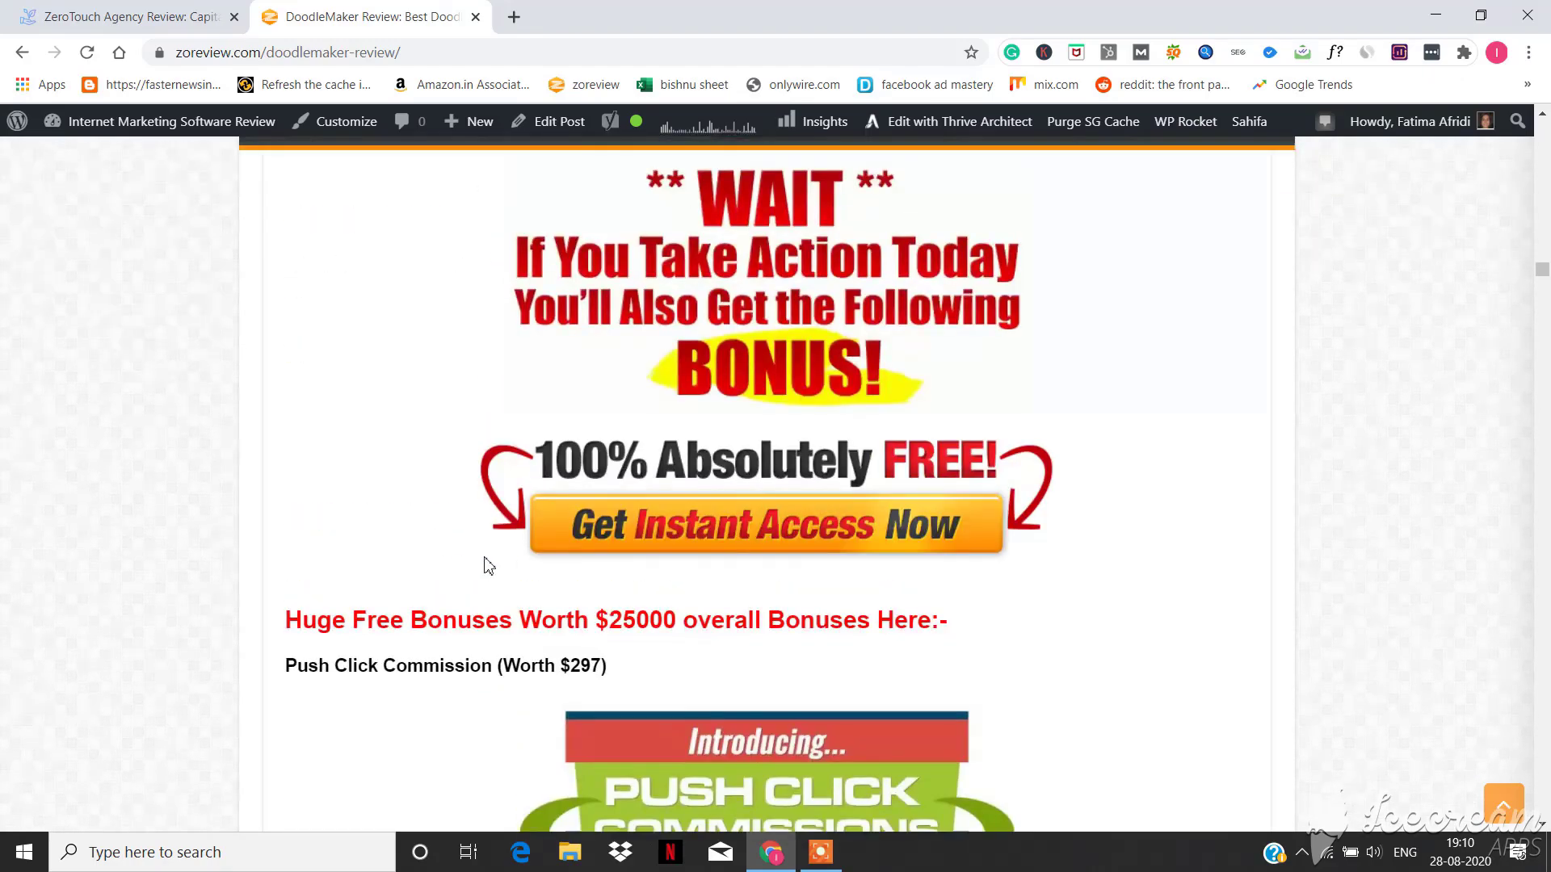
scroll(467, 557, down, 6)
scroll(467, 558, up, 20)
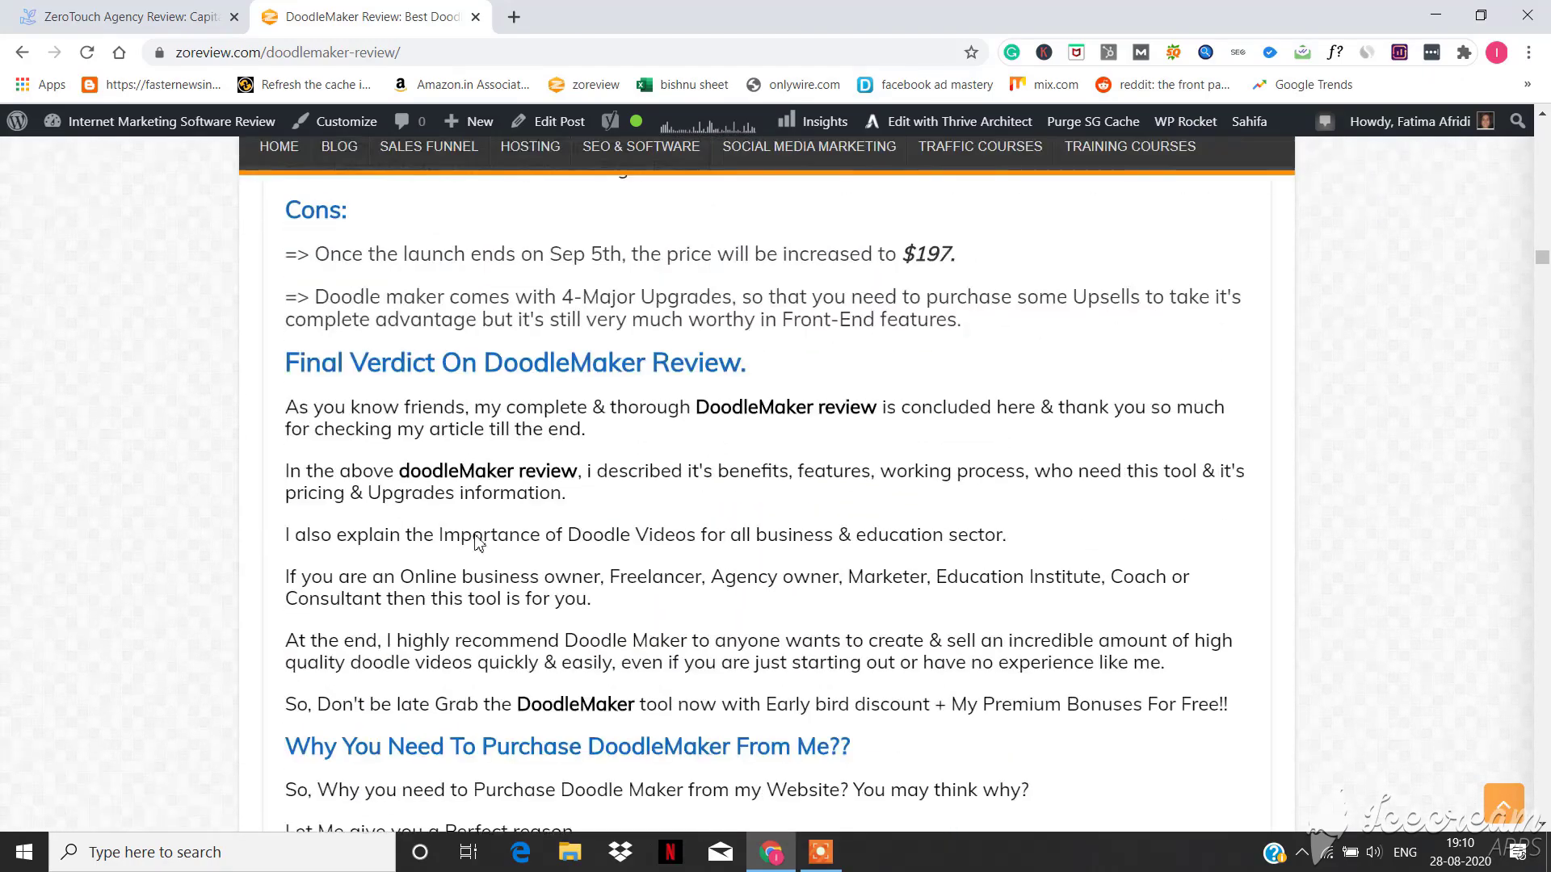
scroll(481, 538, up, 9)
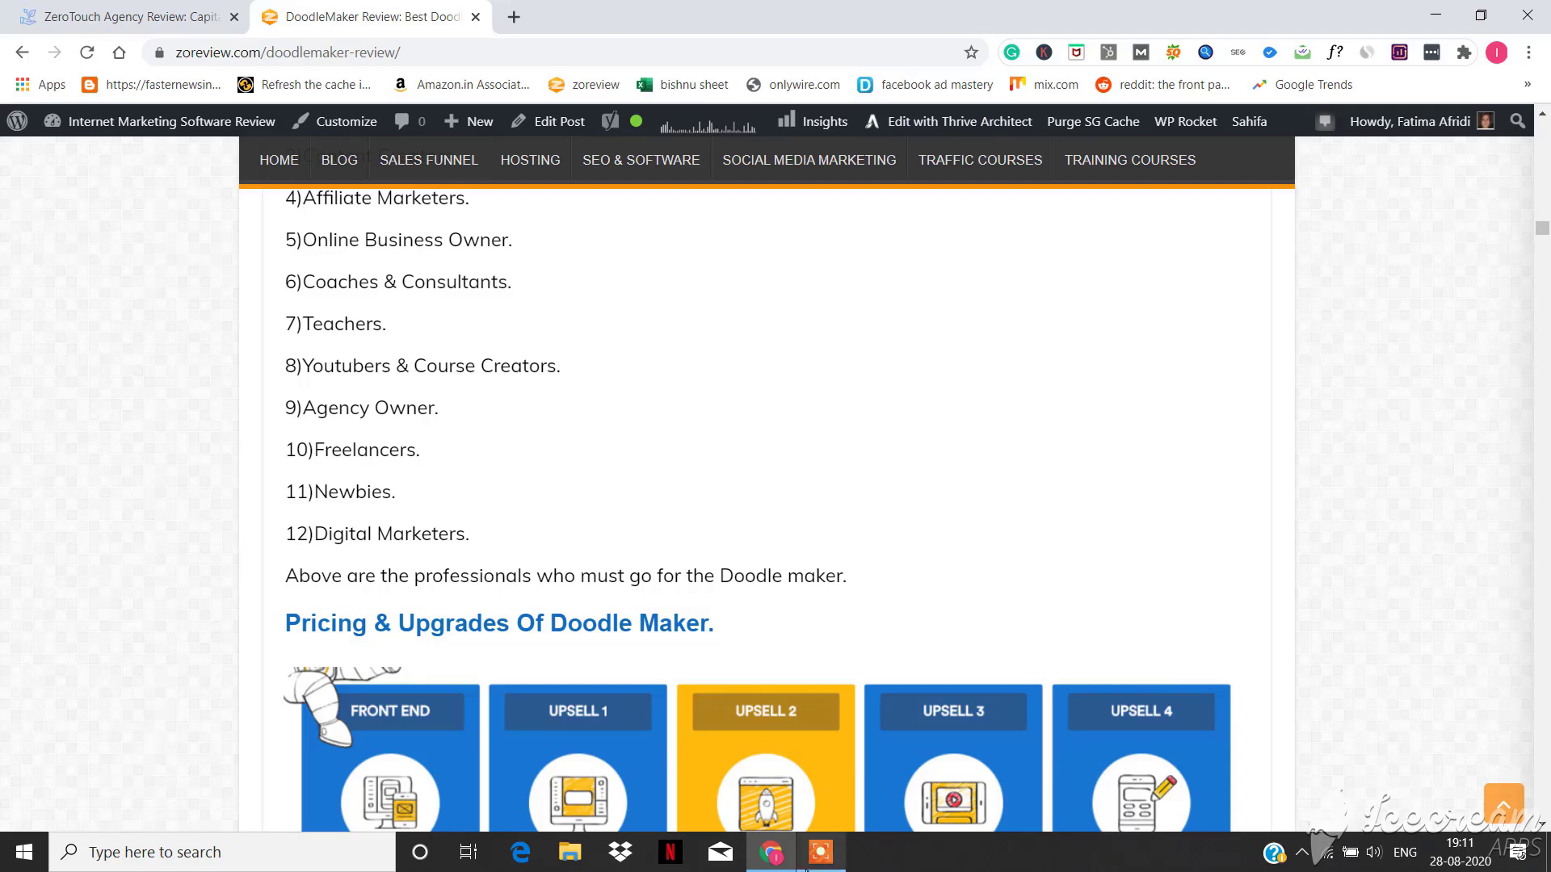
click(819, 852)
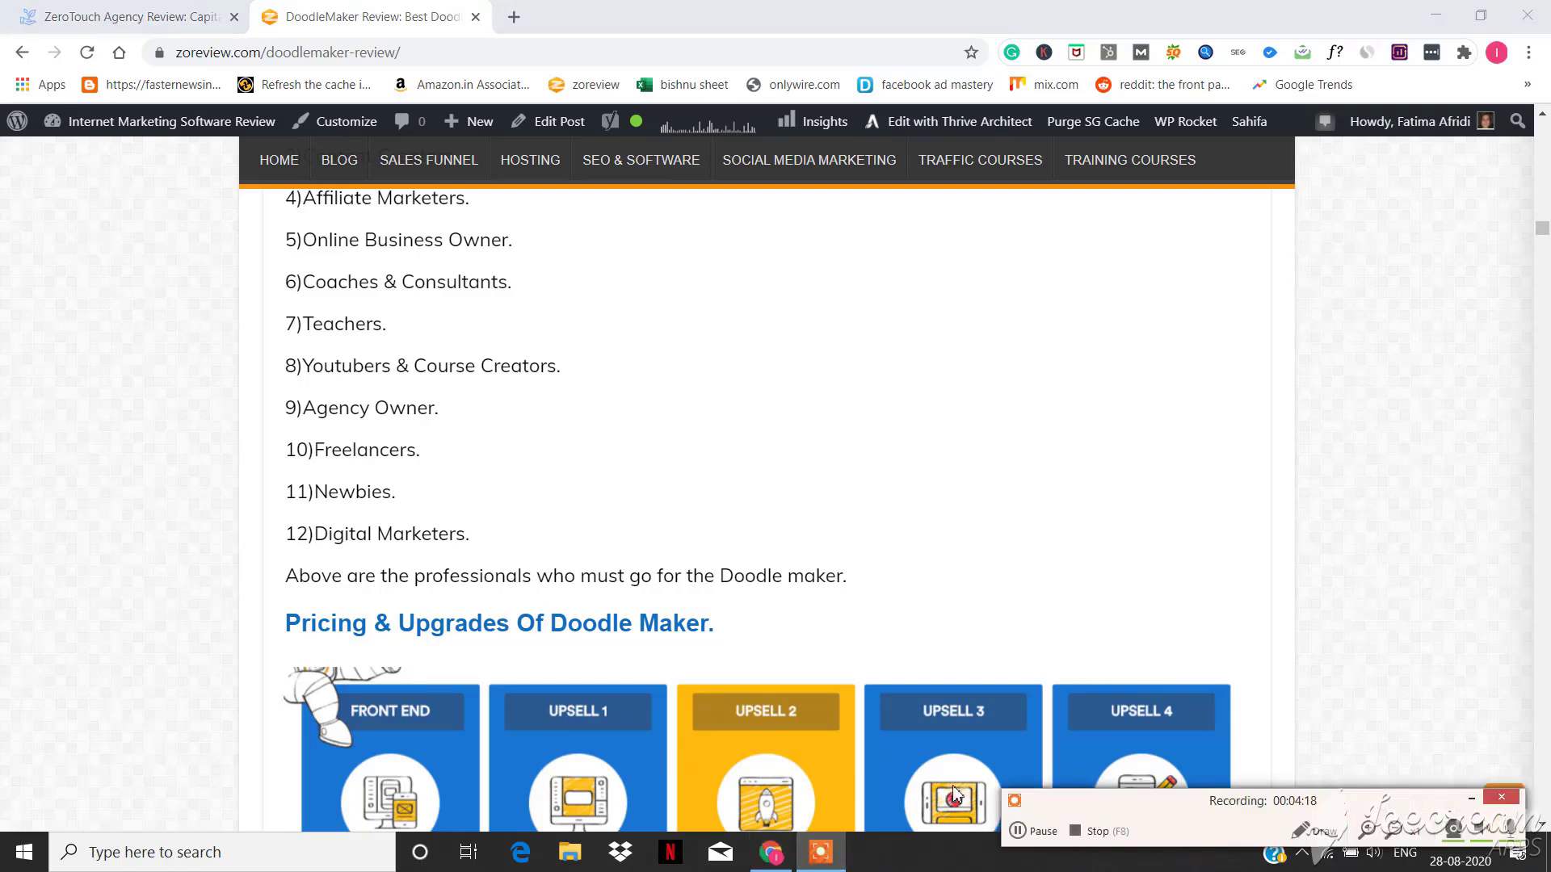
click(1022, 833)
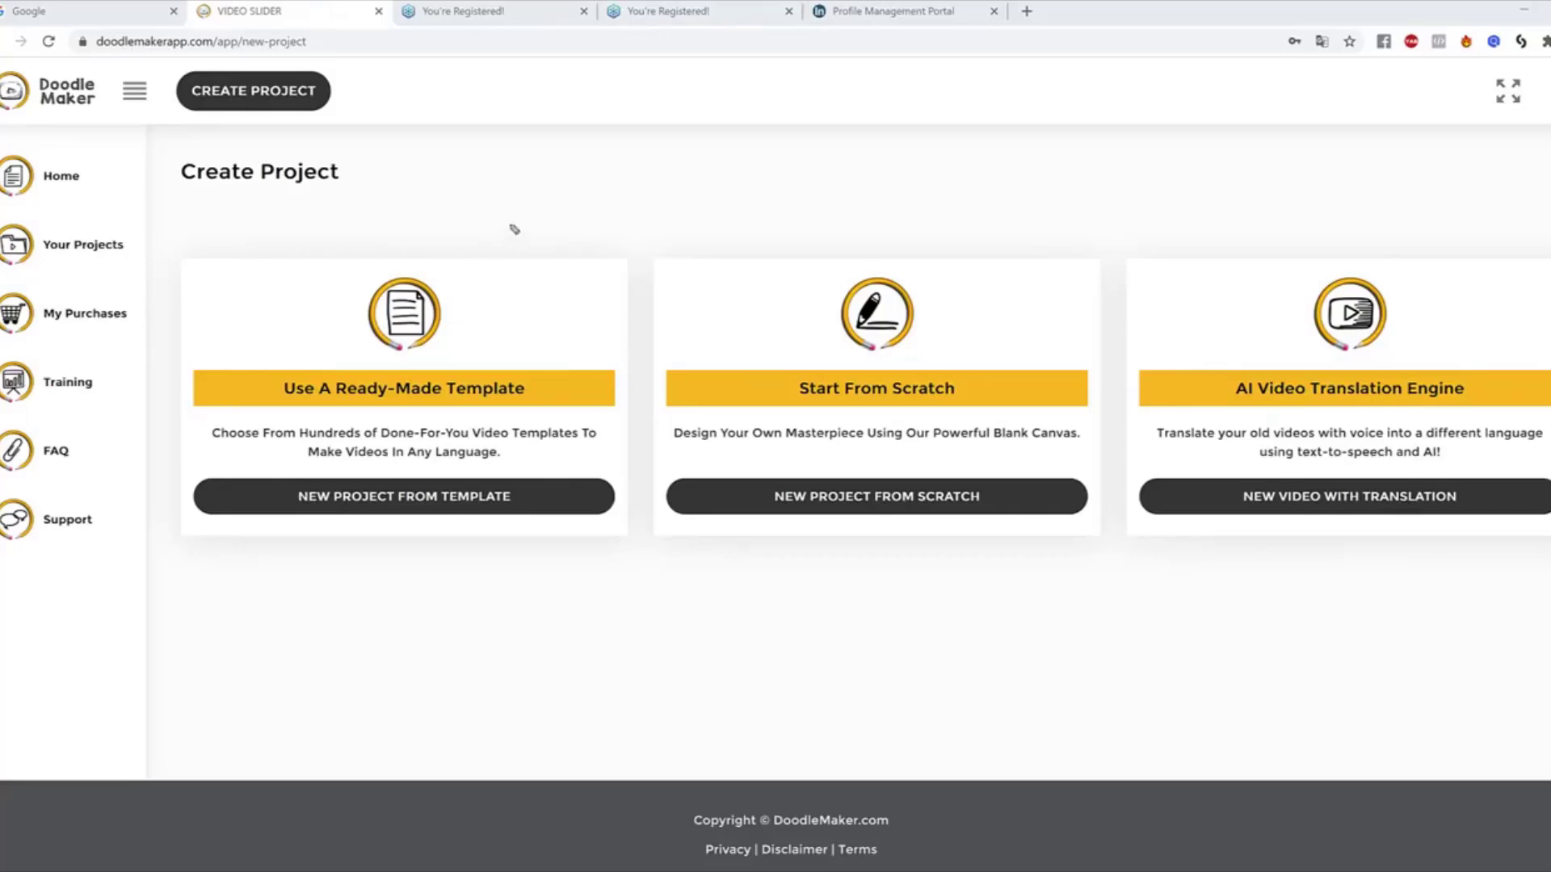
Step: Draw green arrows pointing at the Use A Ready-Made Template, Start From Scratch and AI Video Translation Engine options in Doodle Maker
mouse_move(528, 196)
mouse_down()
mouse_move(444, 302)
mouse_move(480, 306)
mouse_up()
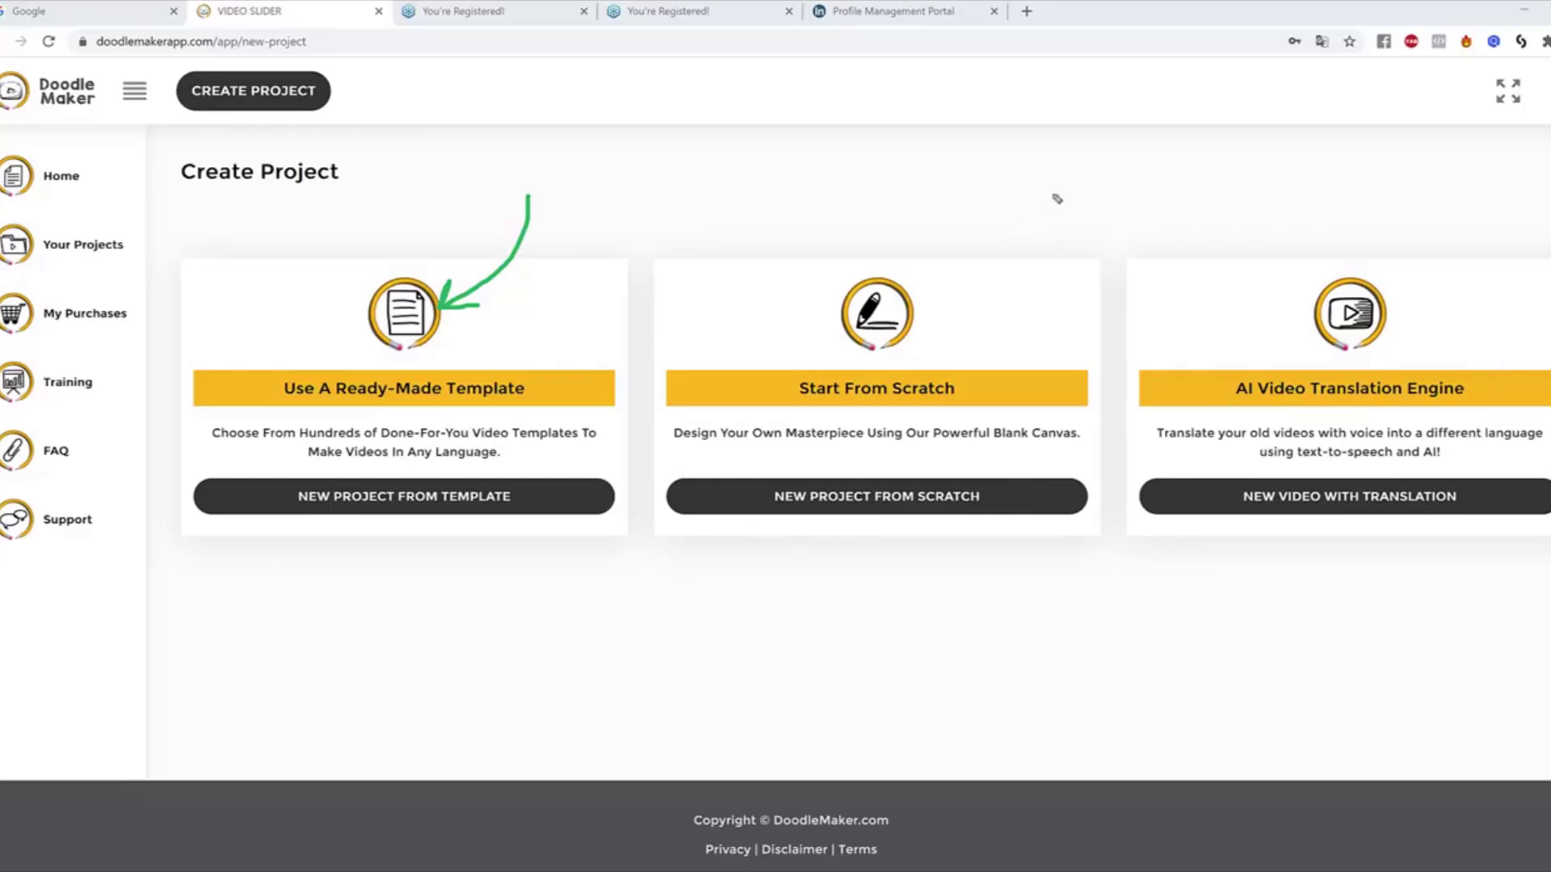
mouse_move(1055, 194)
mouse_down()
mouse_move(1062, 229)
mouse_move(984, 349)
mouse_move(1023, 332)
mouse_up()
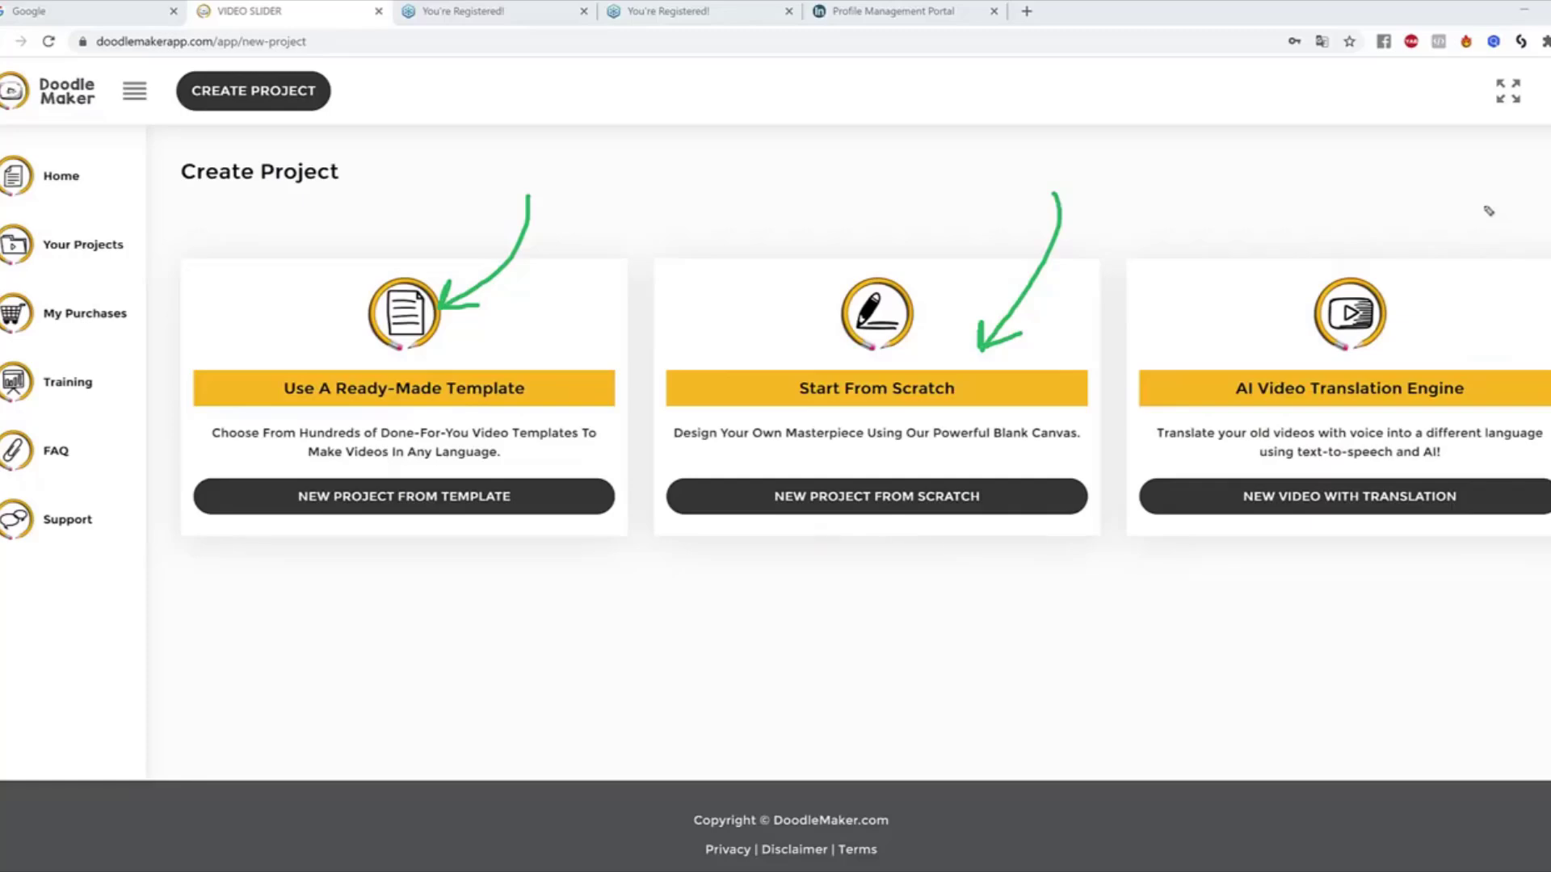
mouse_move(1468, 206)
mouse_down()
mouse_move(1464, 303)
mouse_move(1436, 313)
mouse_move(1447, 336)
mouse_up()
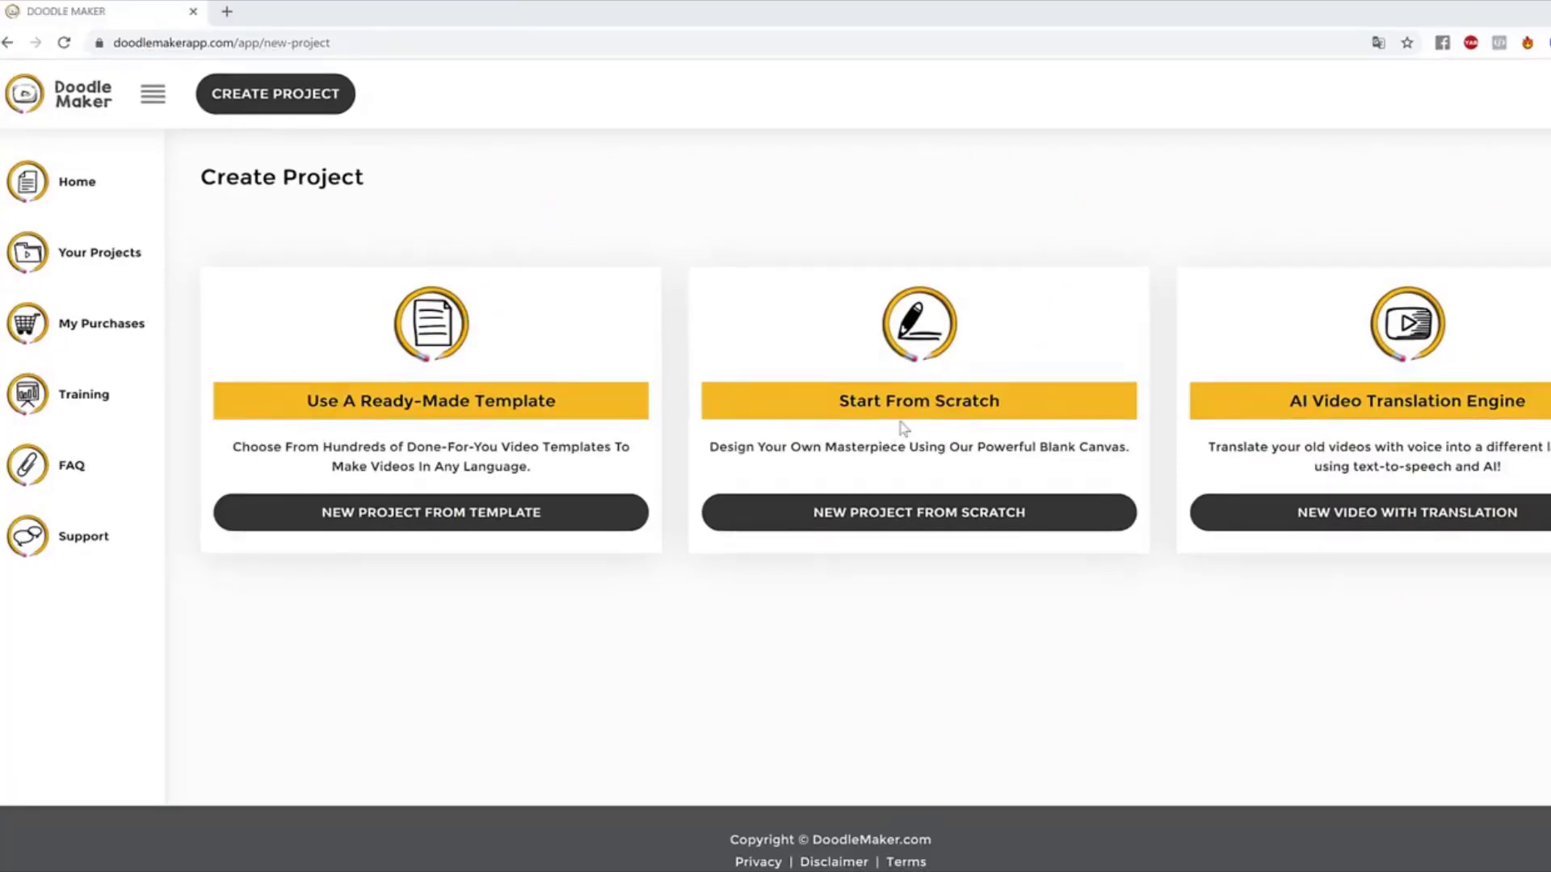
Step: Open the ready-made template library for a new project and browse the whiteboard templates
drag(307, 402, 561, 408)
click(560, 406)
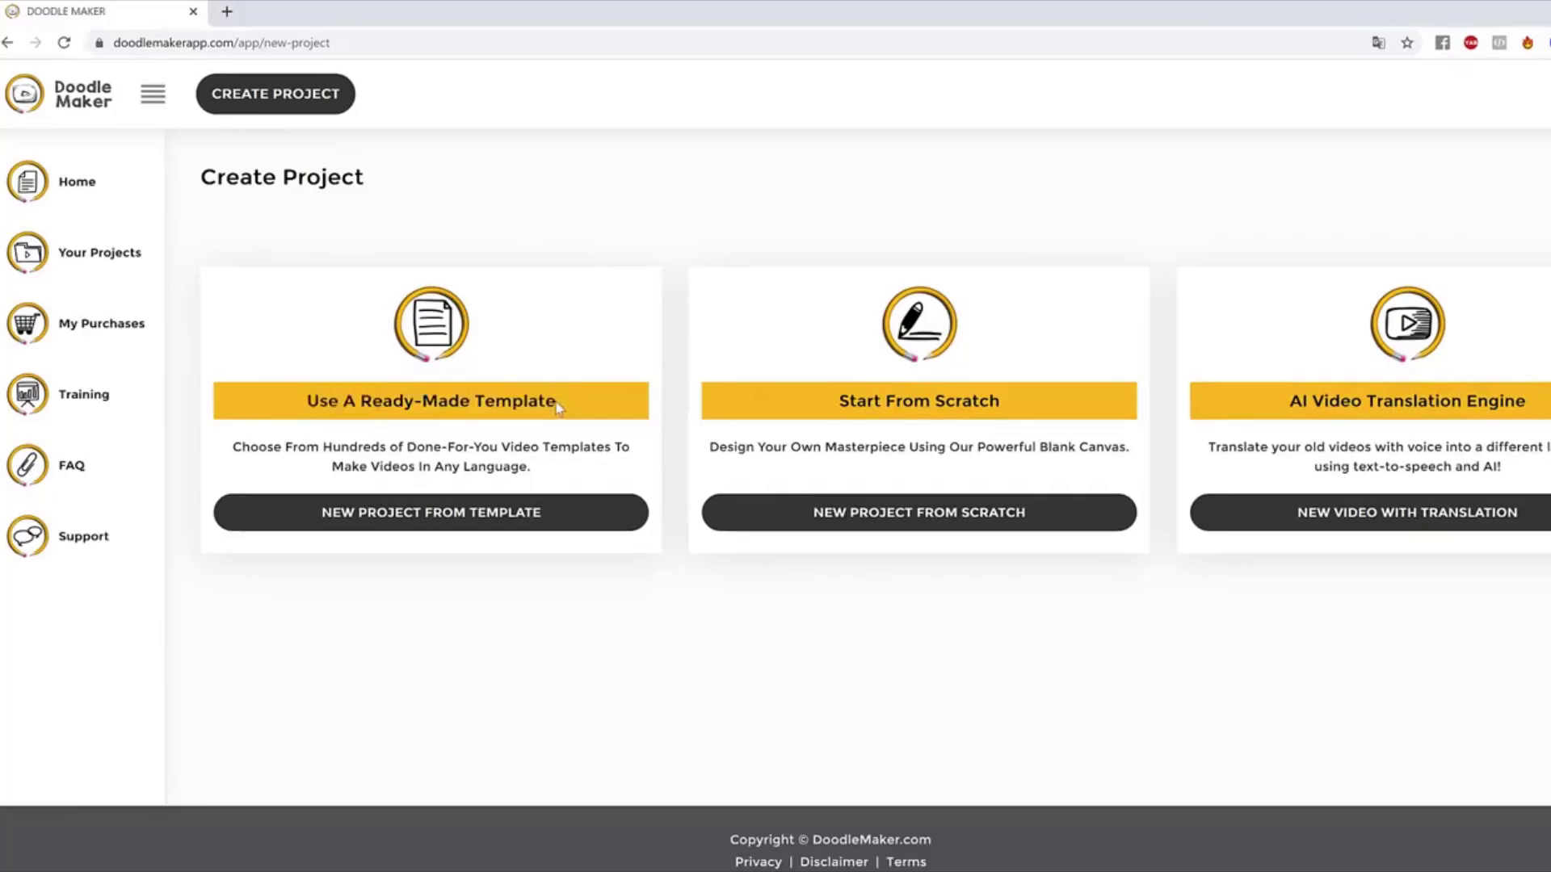
click(426, 519)
scroll(786, 405, down, 15)
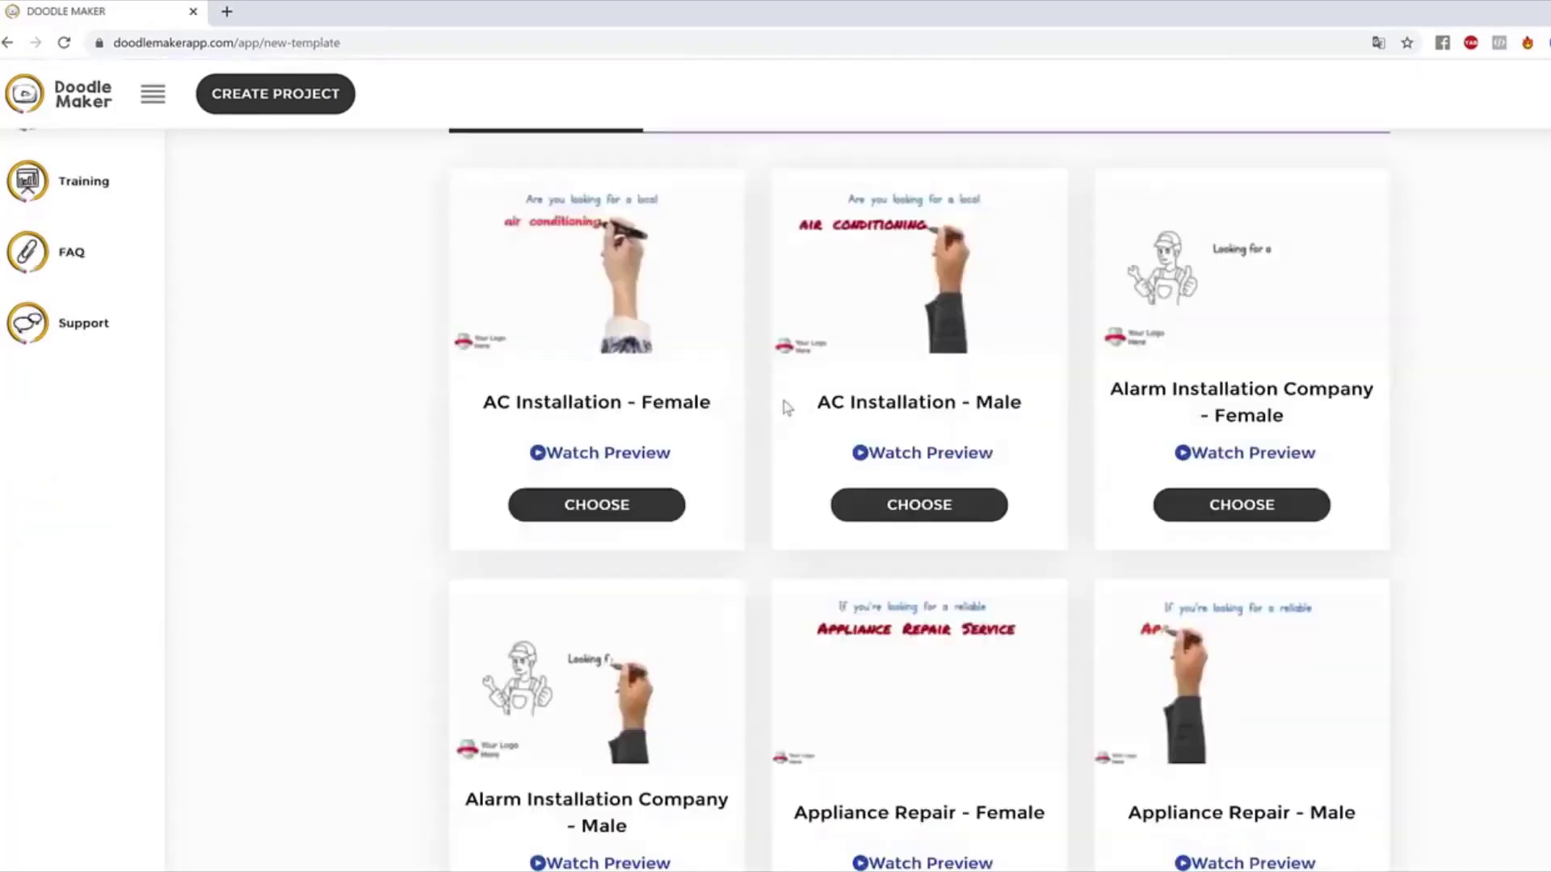
scroll(787, 406, up, 15)
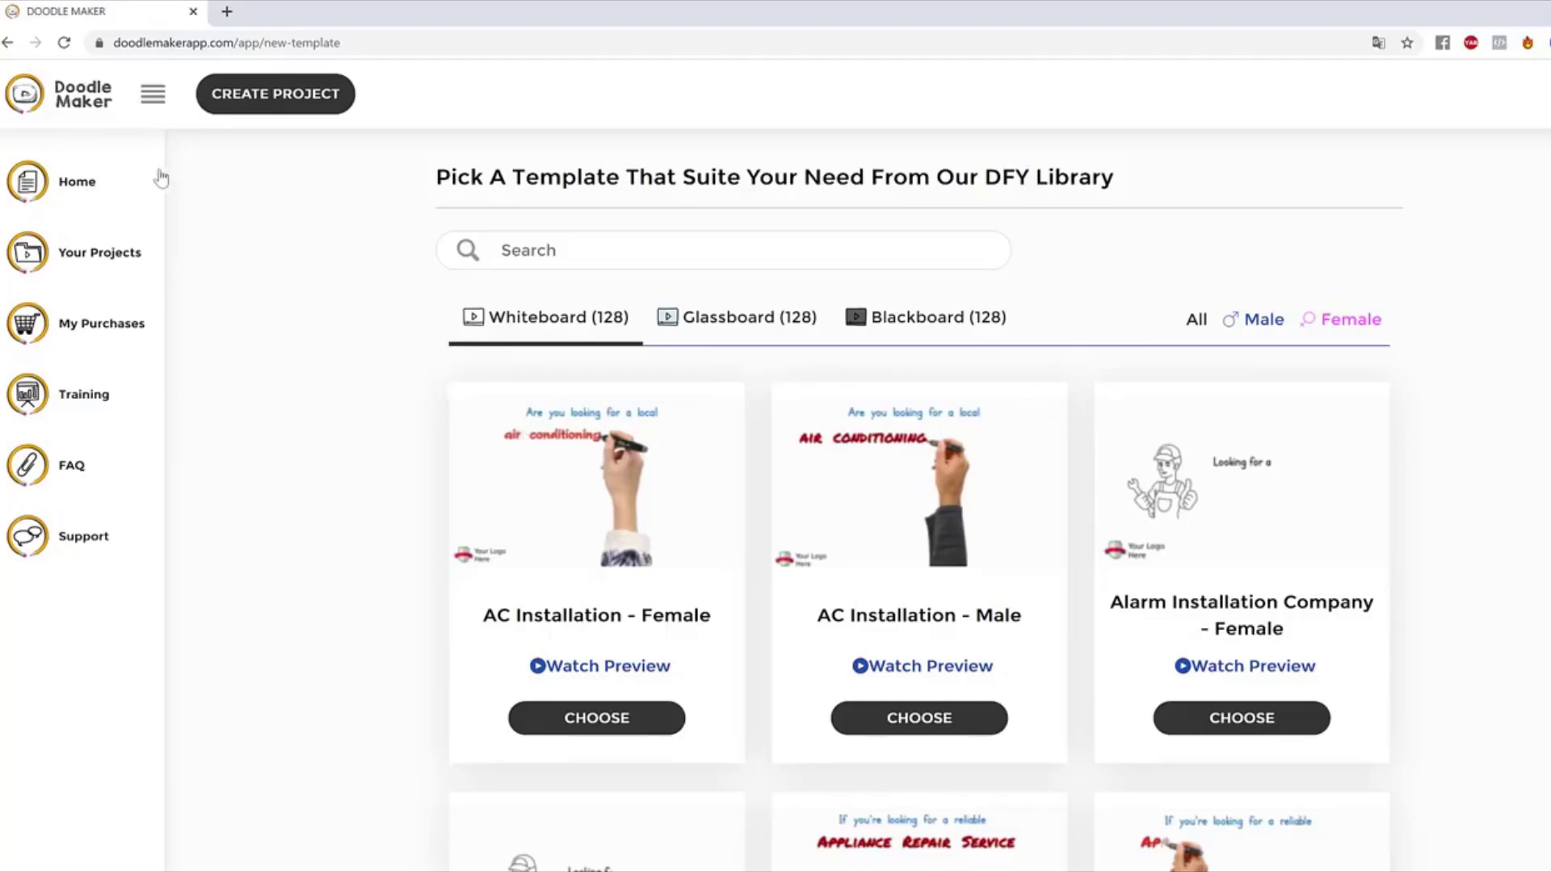
Step: Start a new project from scratch and title it "8 tips to lose weight"
drag(82, 189, 109, 178)
click(277, 102)
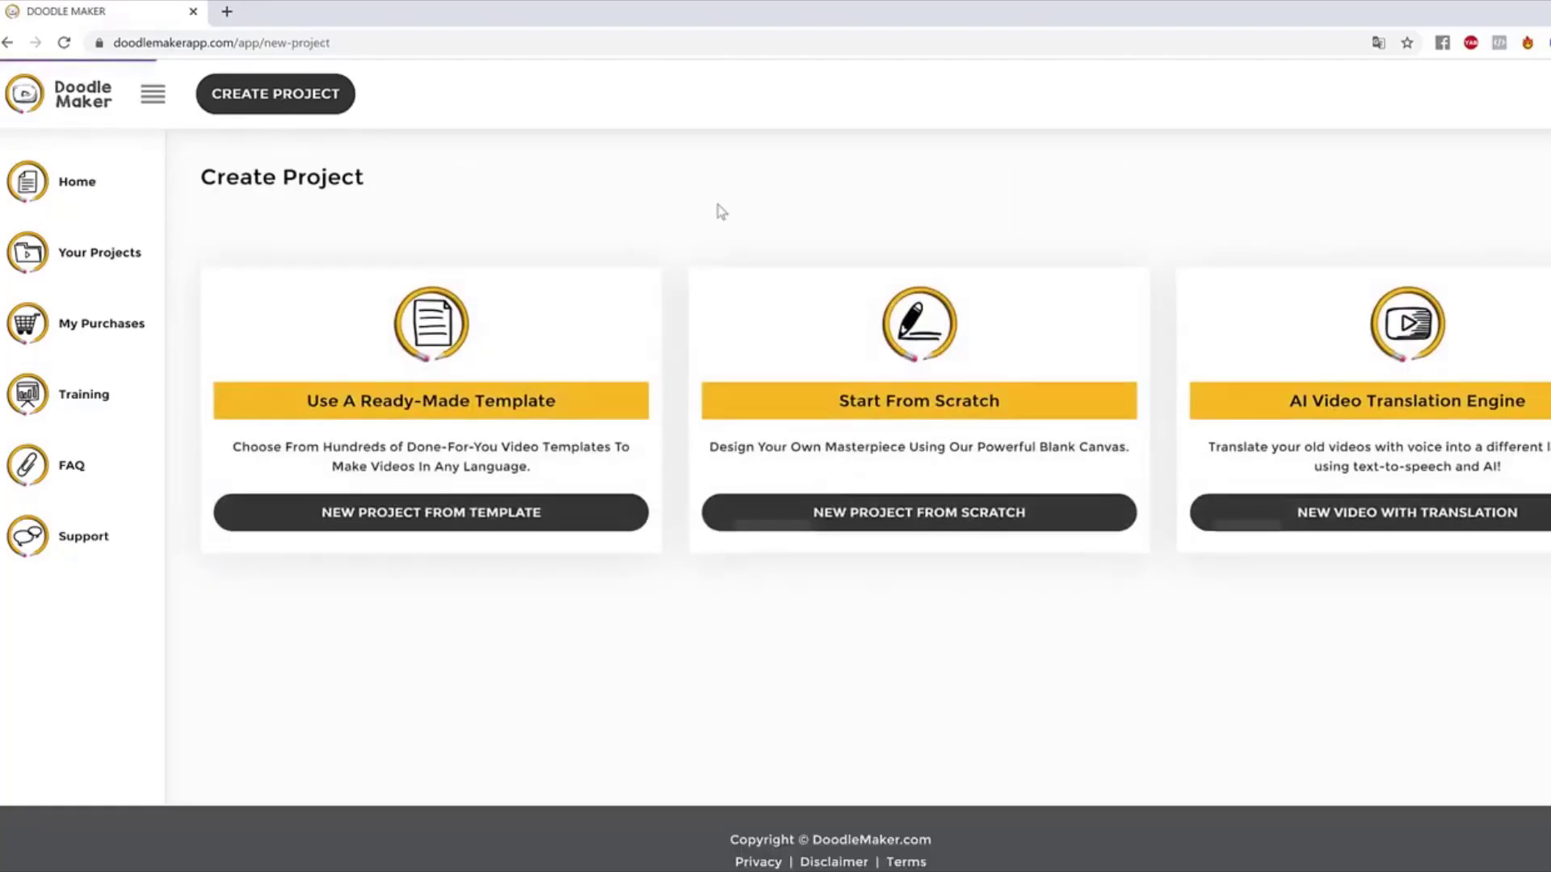
click(922, 518)
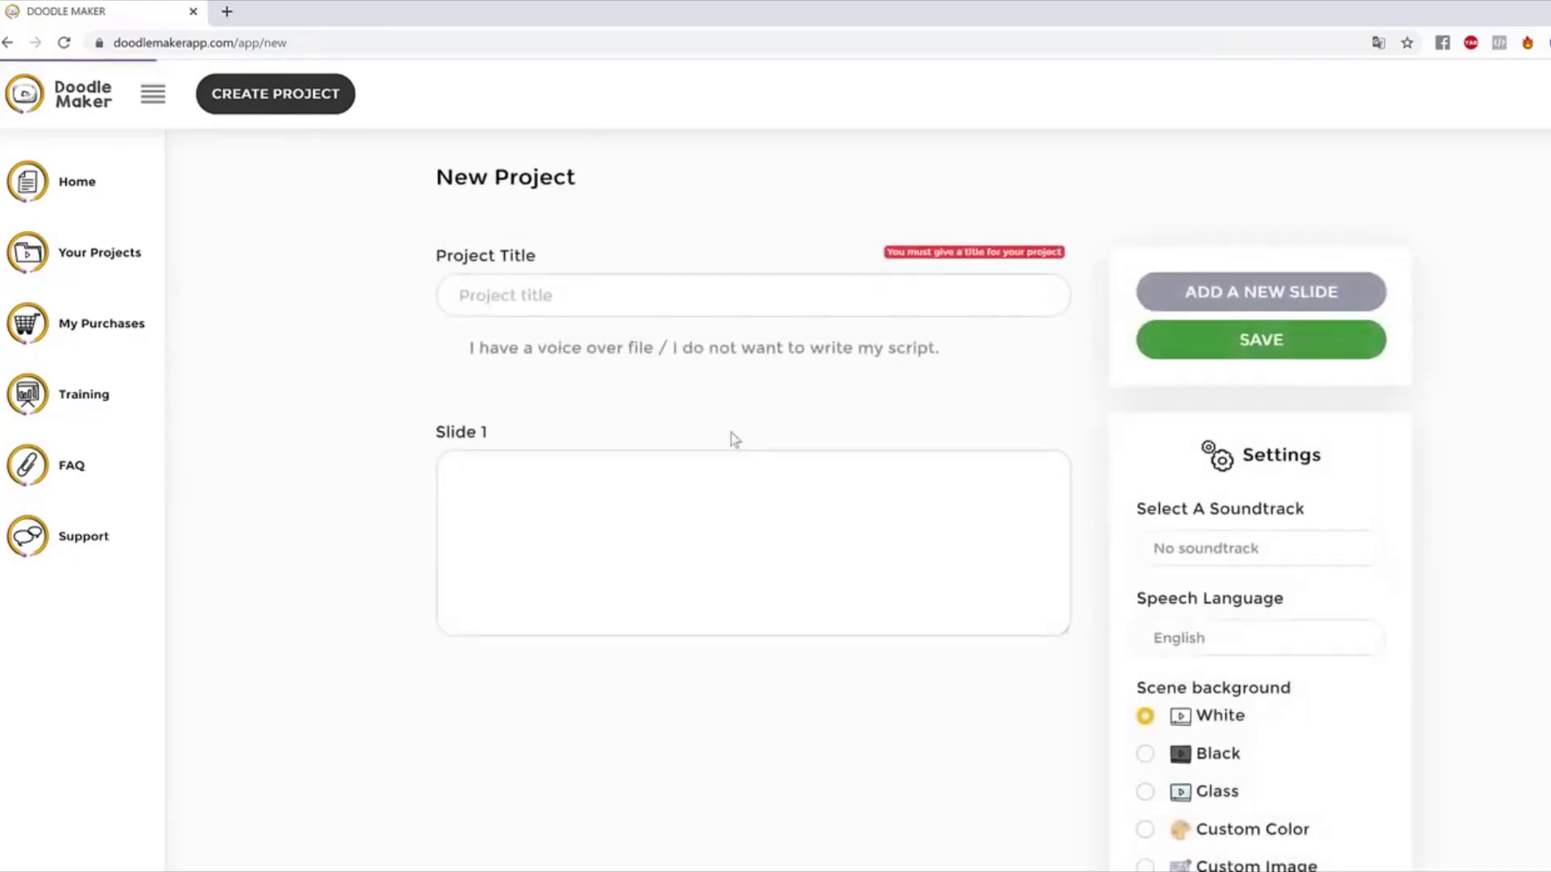
click(640, 279)
text(8 ti)
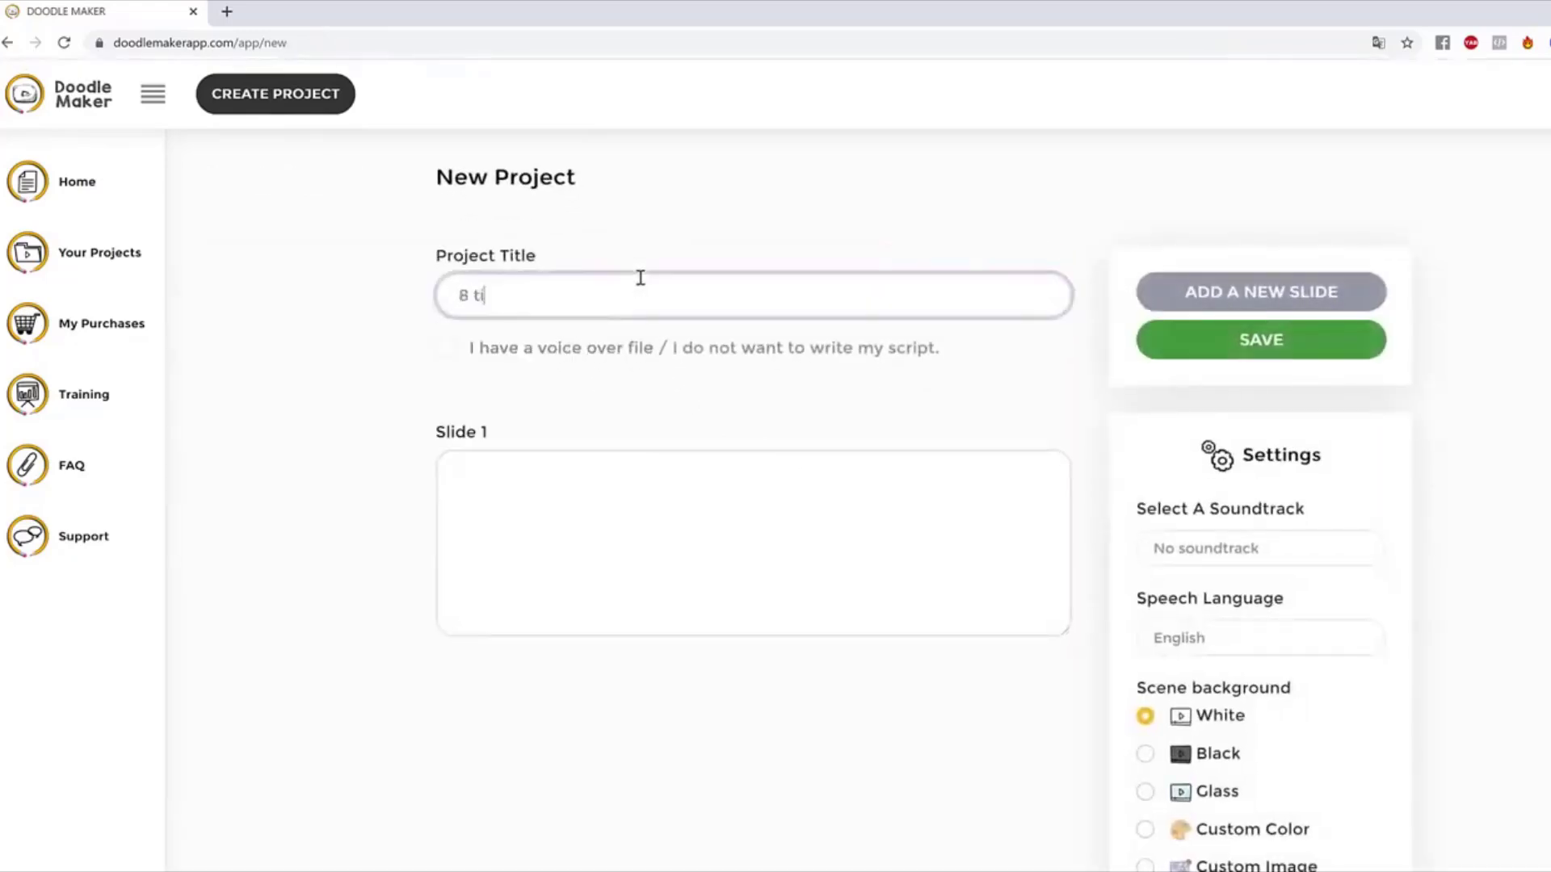
text(ps to lose weight)
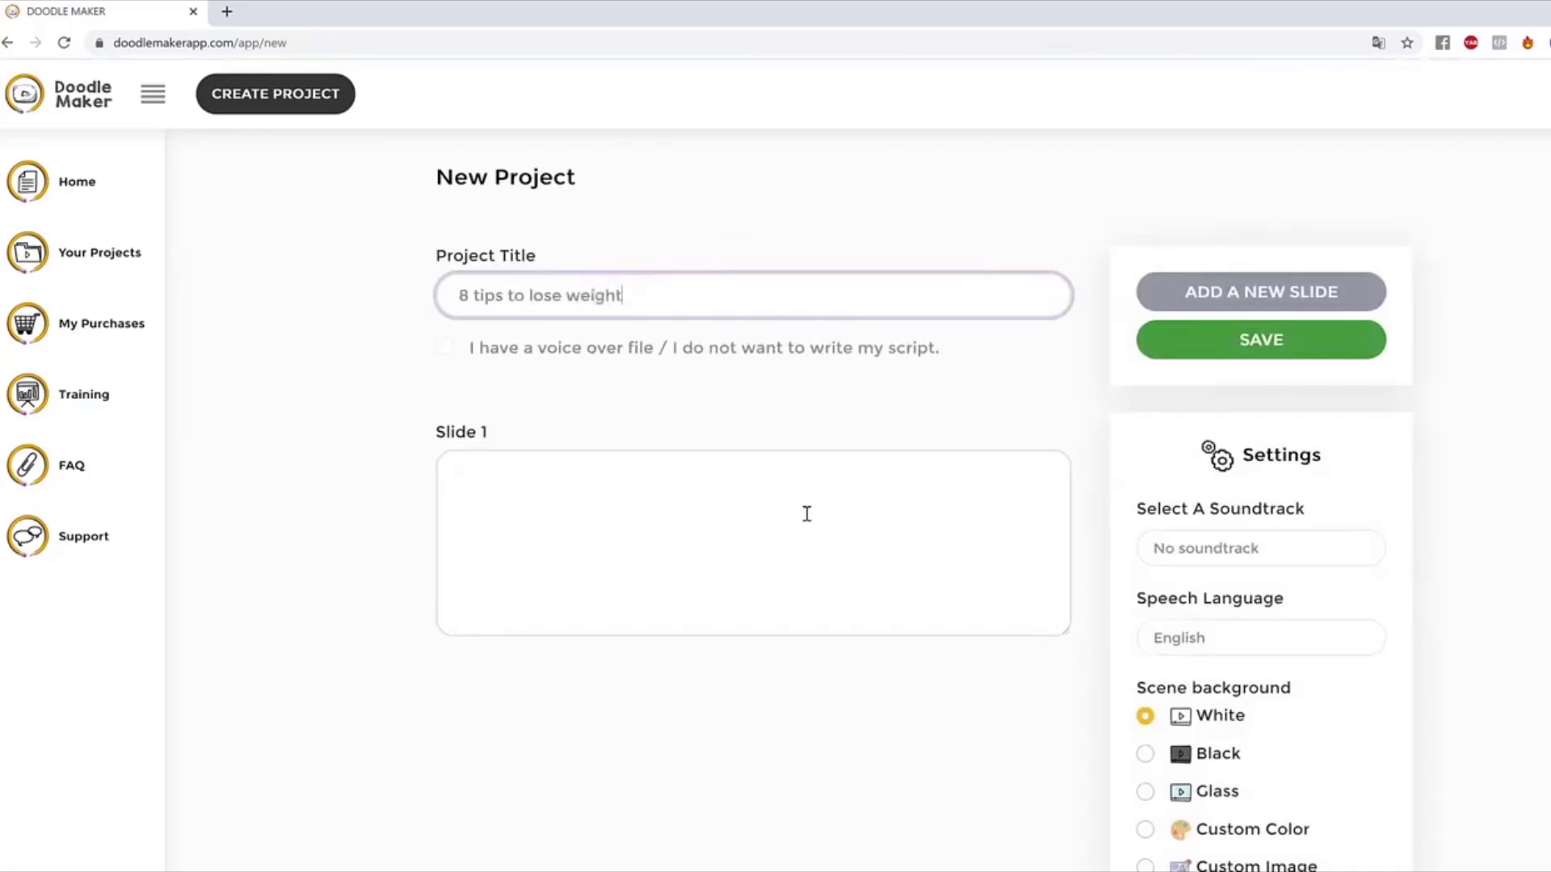
Step: Enter "Eat a high protein breakfast" as the script of Slide 1
click(760, 517)
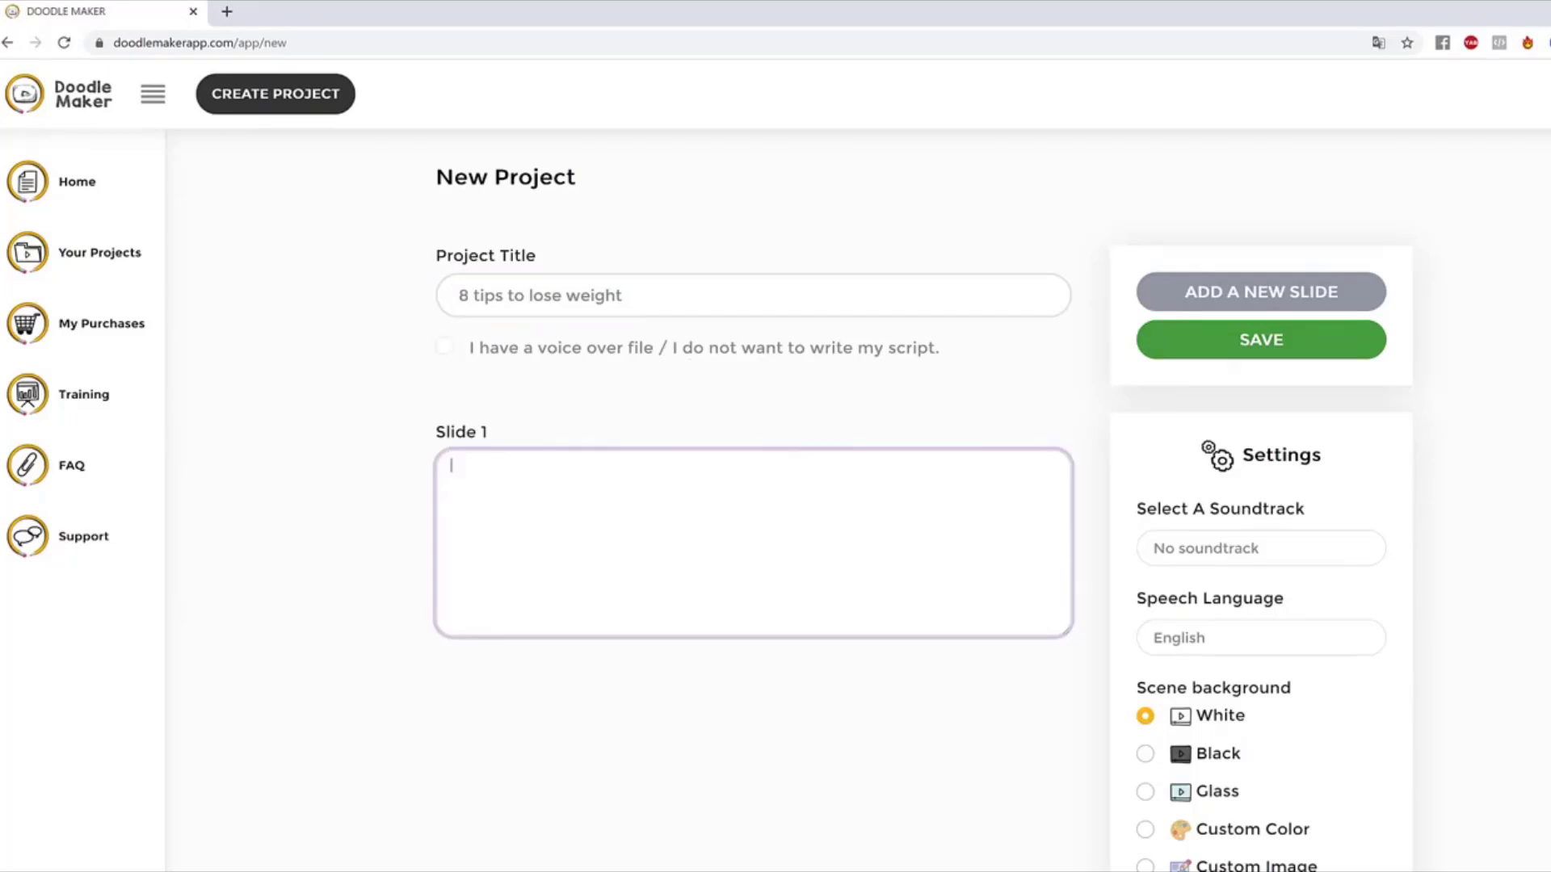
key(alt+Tab)
text(Eat a high protein breakfast)
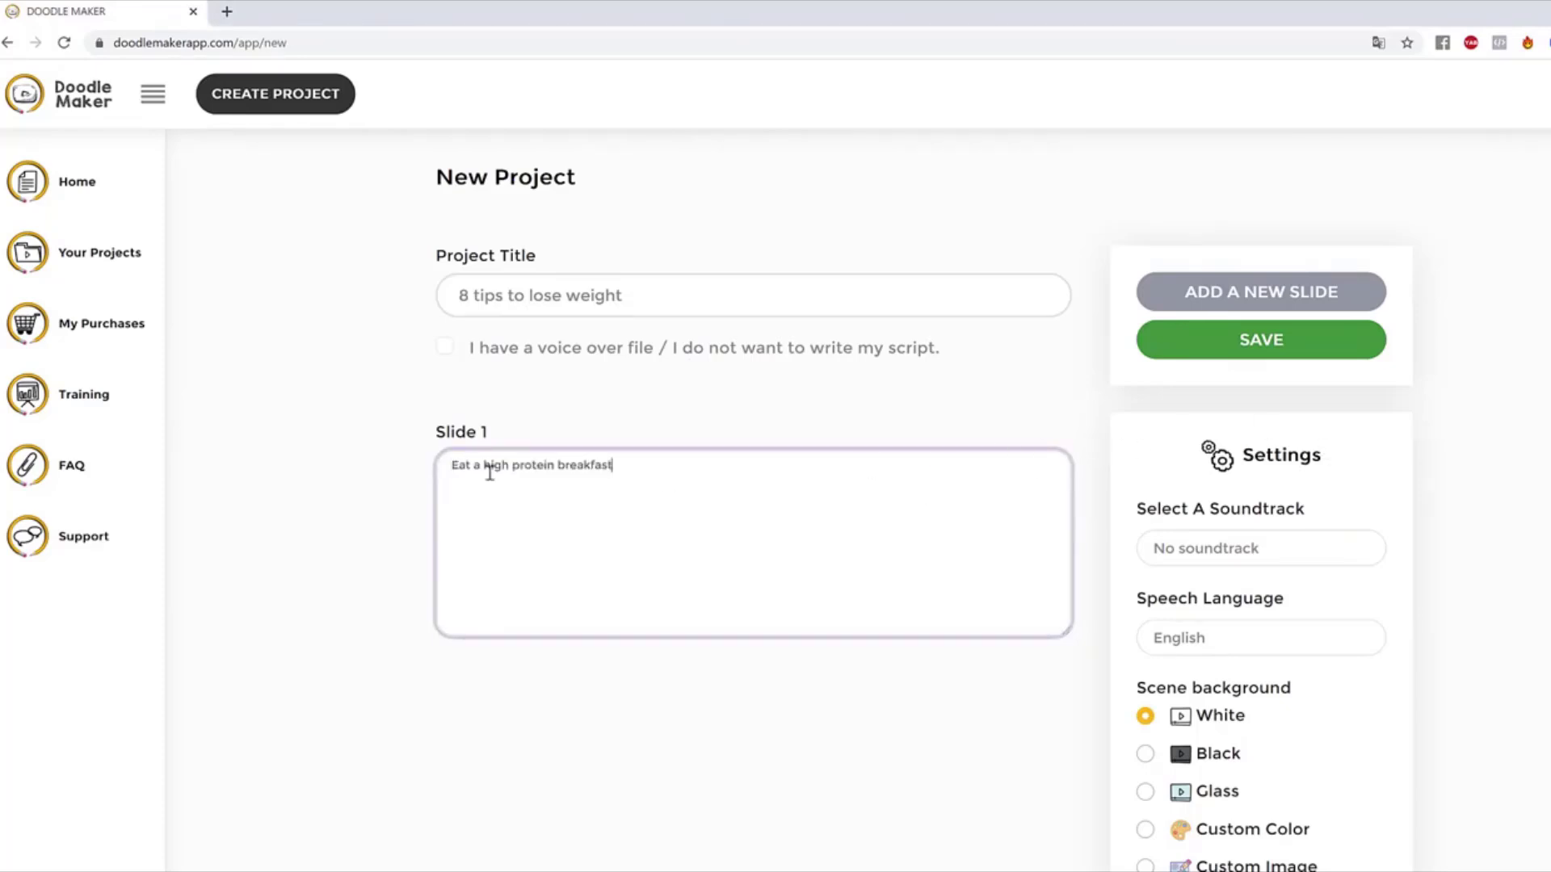
Step: Add Slide 2 with the script "Avoid sugary drinks and fruit juice"
click(1280, 297)
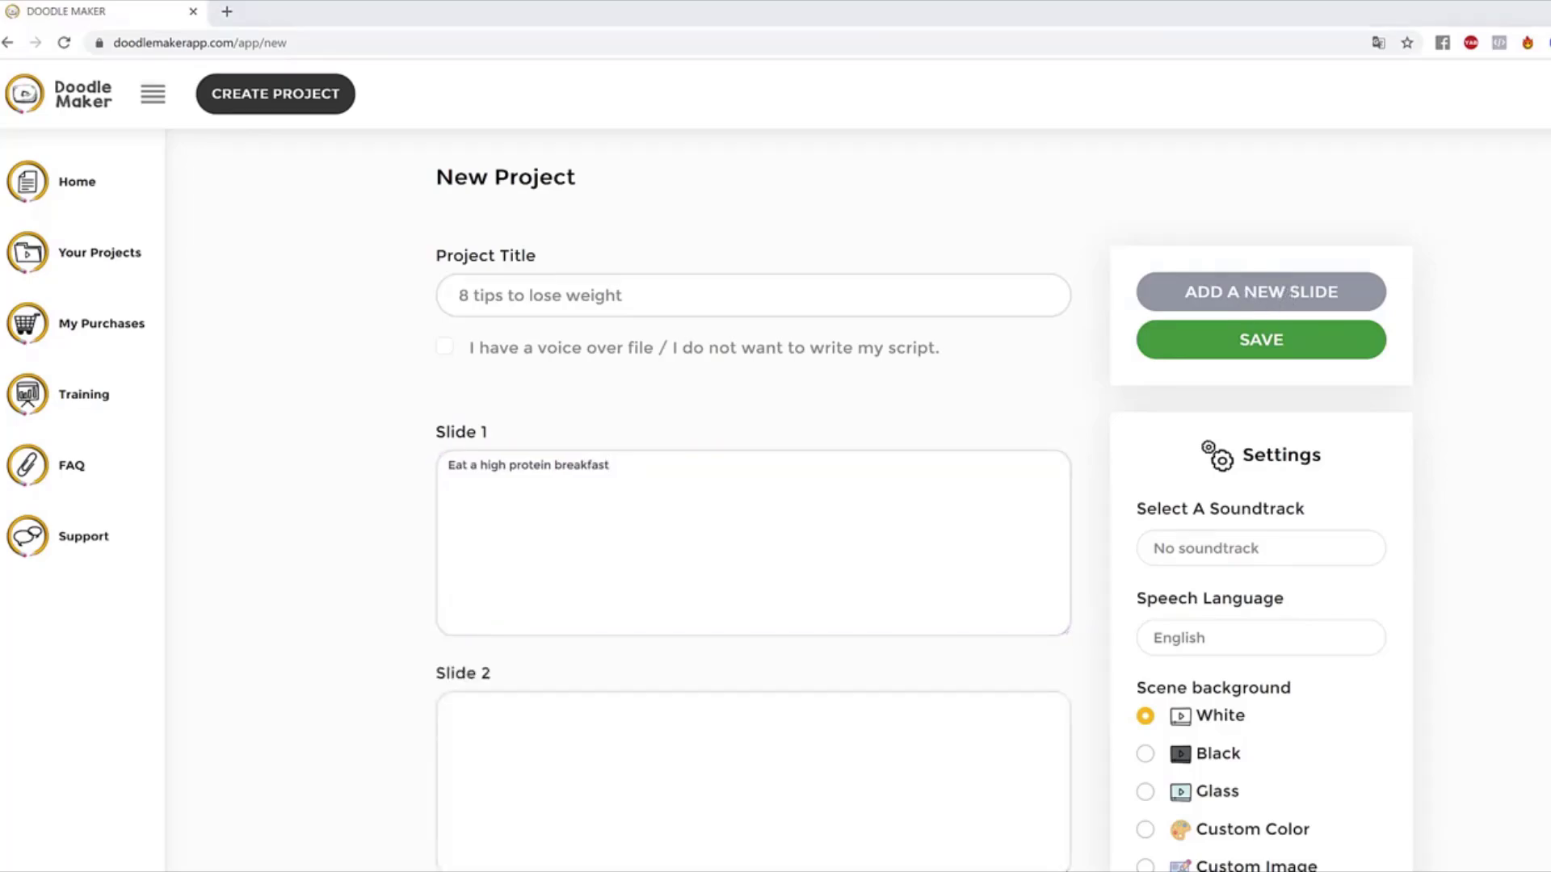
click(633, 743)
text(Avoid sugary drinks and fruit juice)
scroll(931, 550, down, 2)
scroll(1300, 444, up, 2)
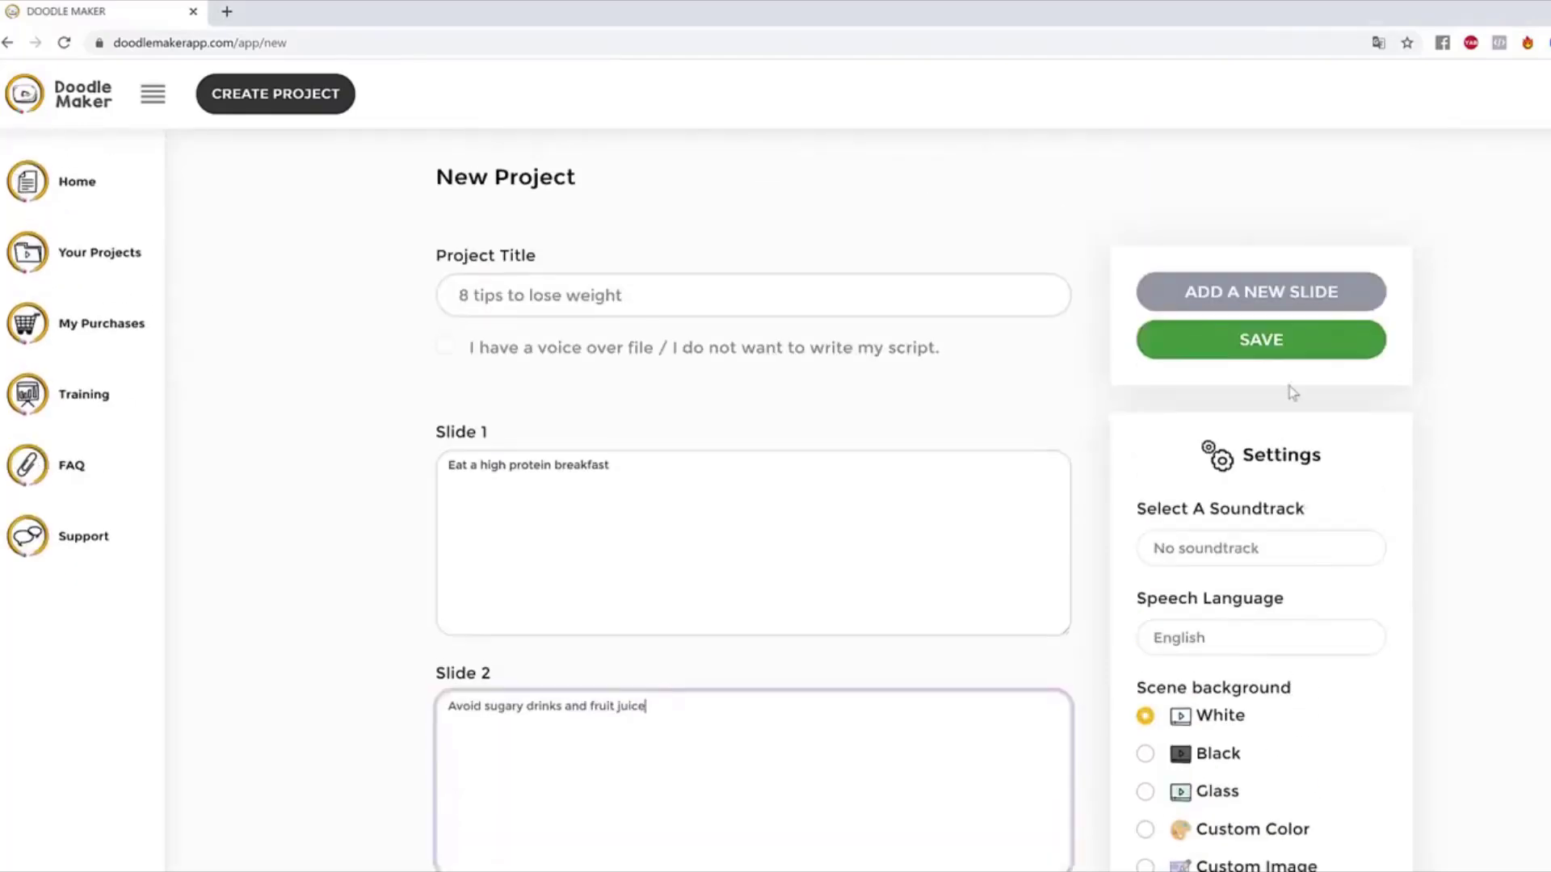
Step: Add Slide 3 with the script "Drink water before meals"
click(1263, 290)
scroll(391, 661, down, 3)
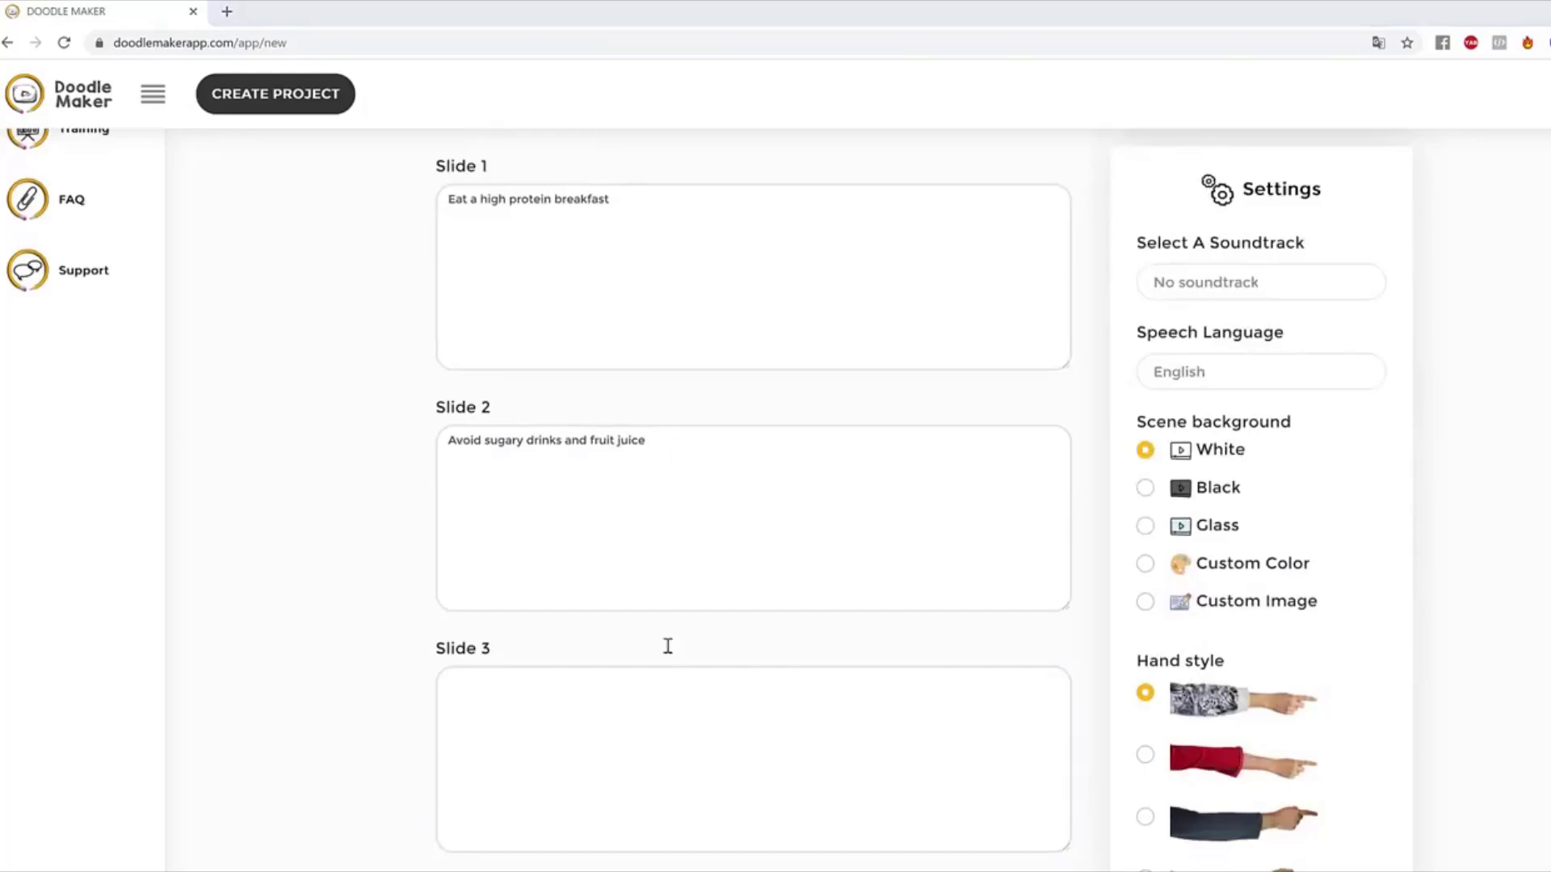
click(657, 768)
text(Drink water before meals)
scroll(990, 640, down, 2)
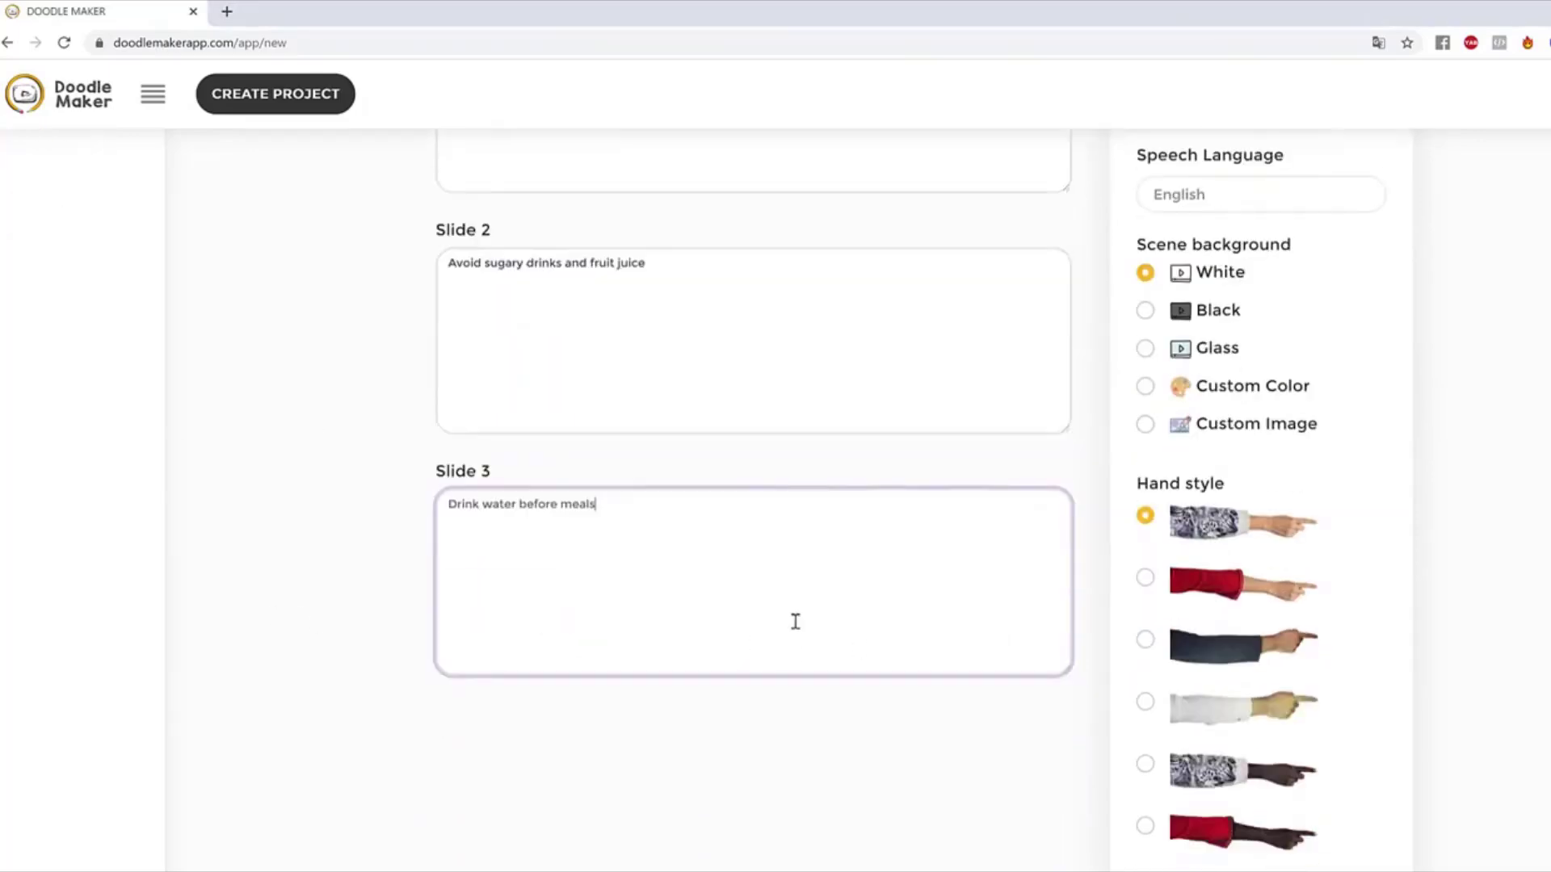
Step: Add Slide 4 with the script "Choose fresh organic food"
scroll(1441, 472, up, 5)
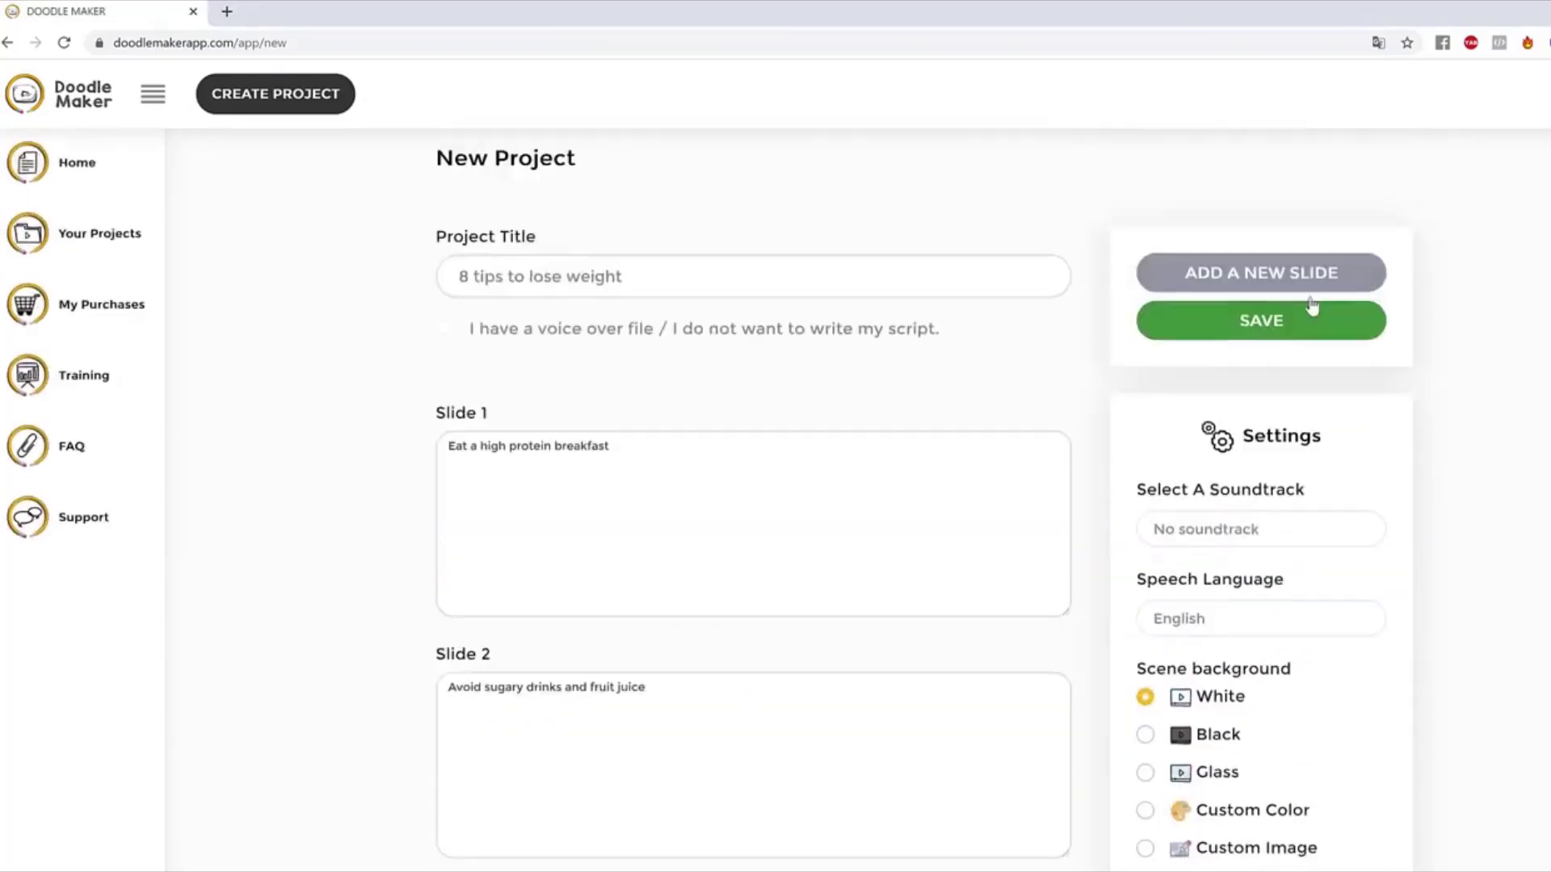
scroll(931, 447, down, 5)
scroll(689, 606, up, 4)
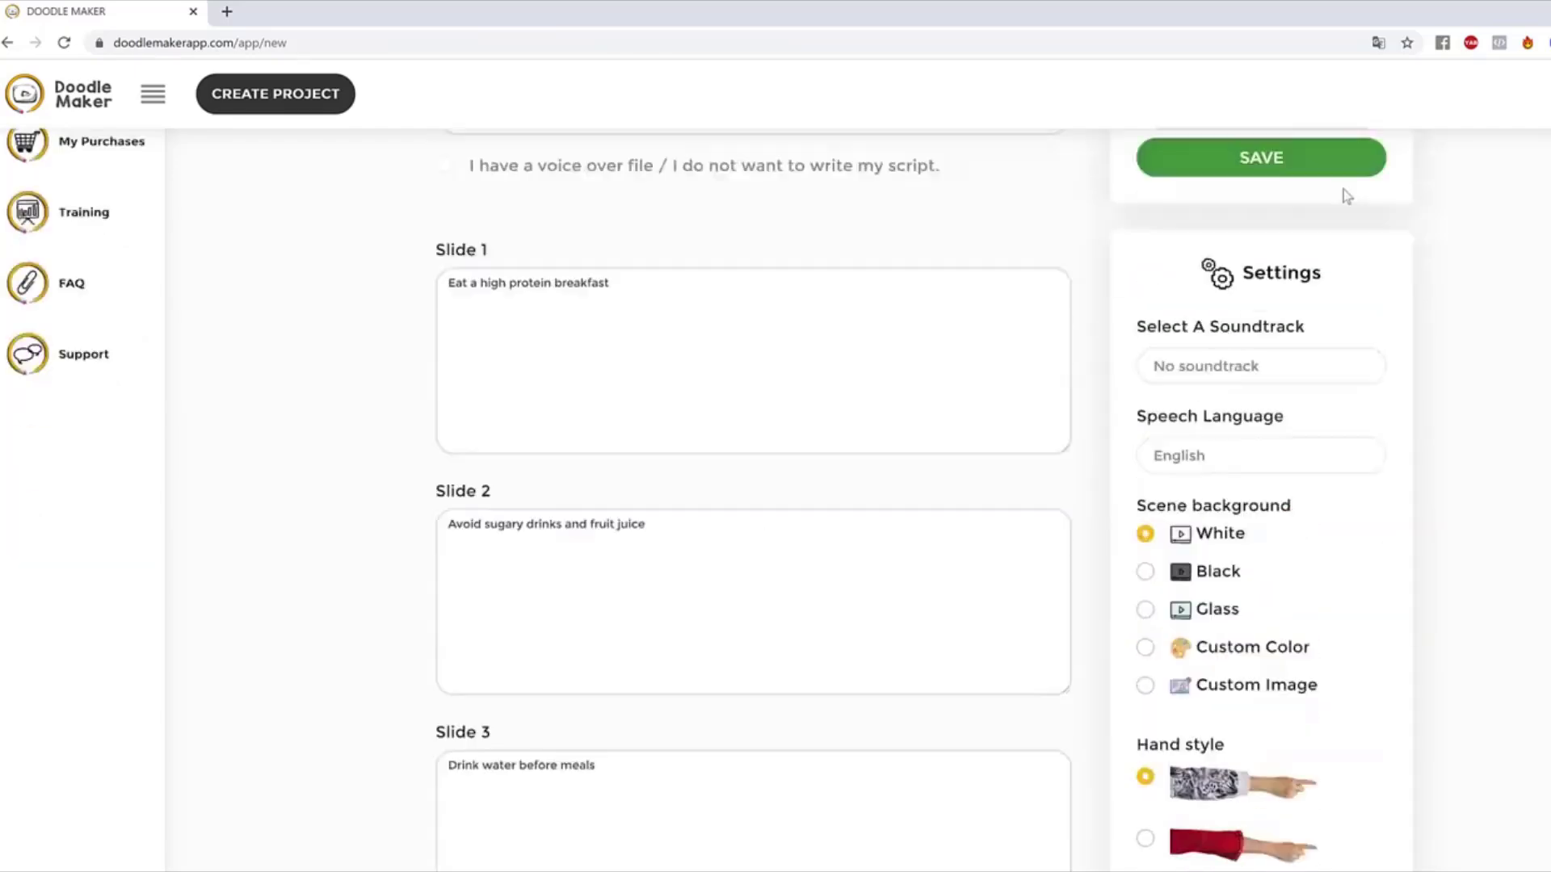
click(1248, 203)
scroll(865, 465, down, 6)
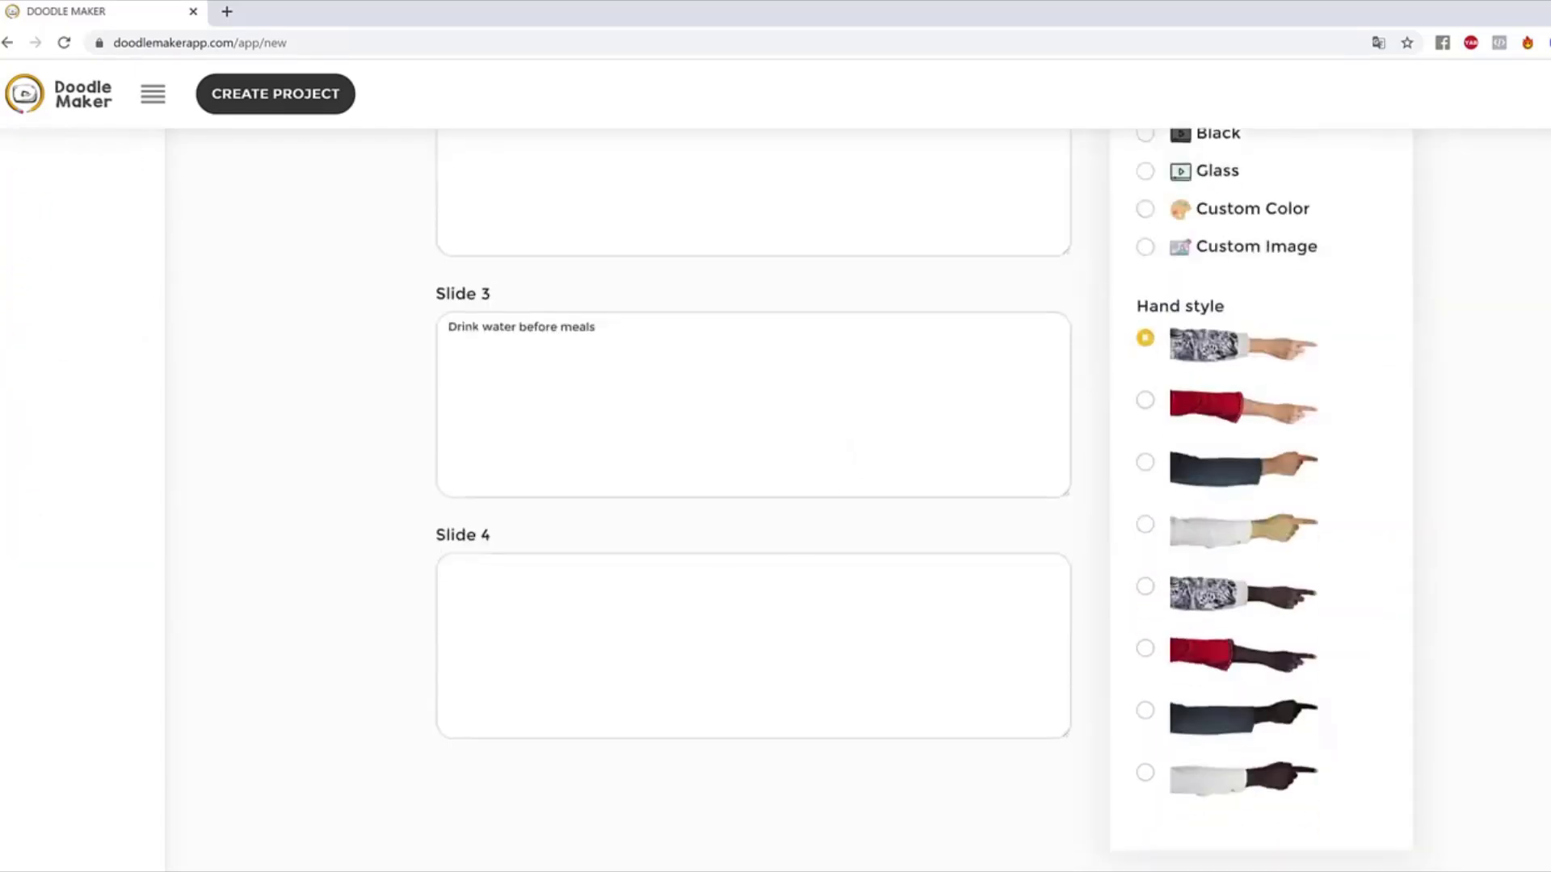
click(652, 565)
text(Choose fresh organic food)
Step: Add Slide 5 with the script "Eat soluble fiber"
scroll(653, 558, up, 8)
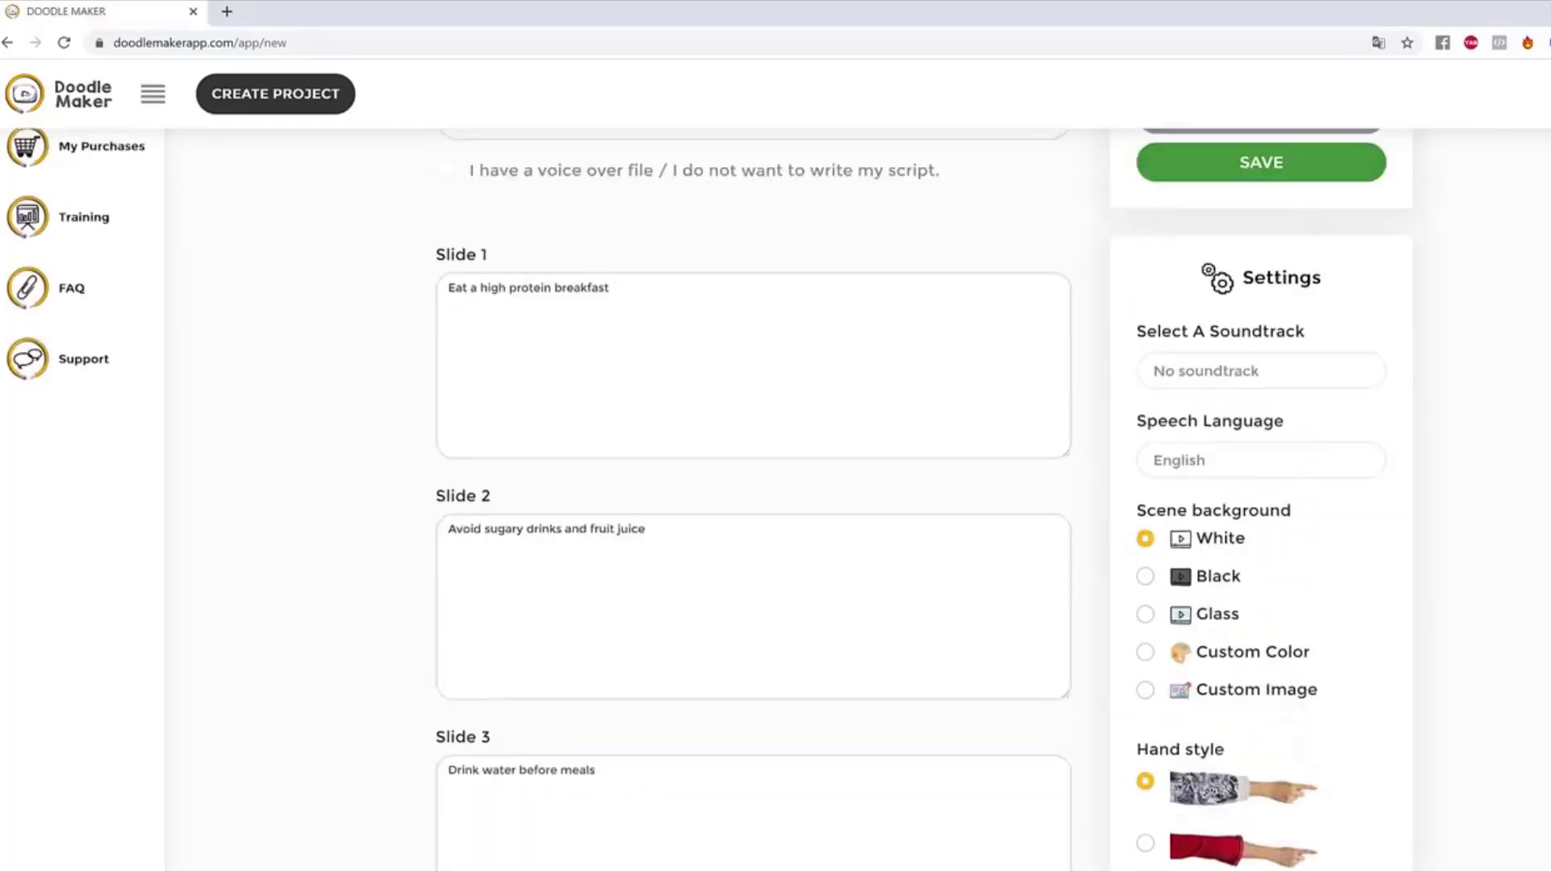
scroll(758, 452, down, 10)
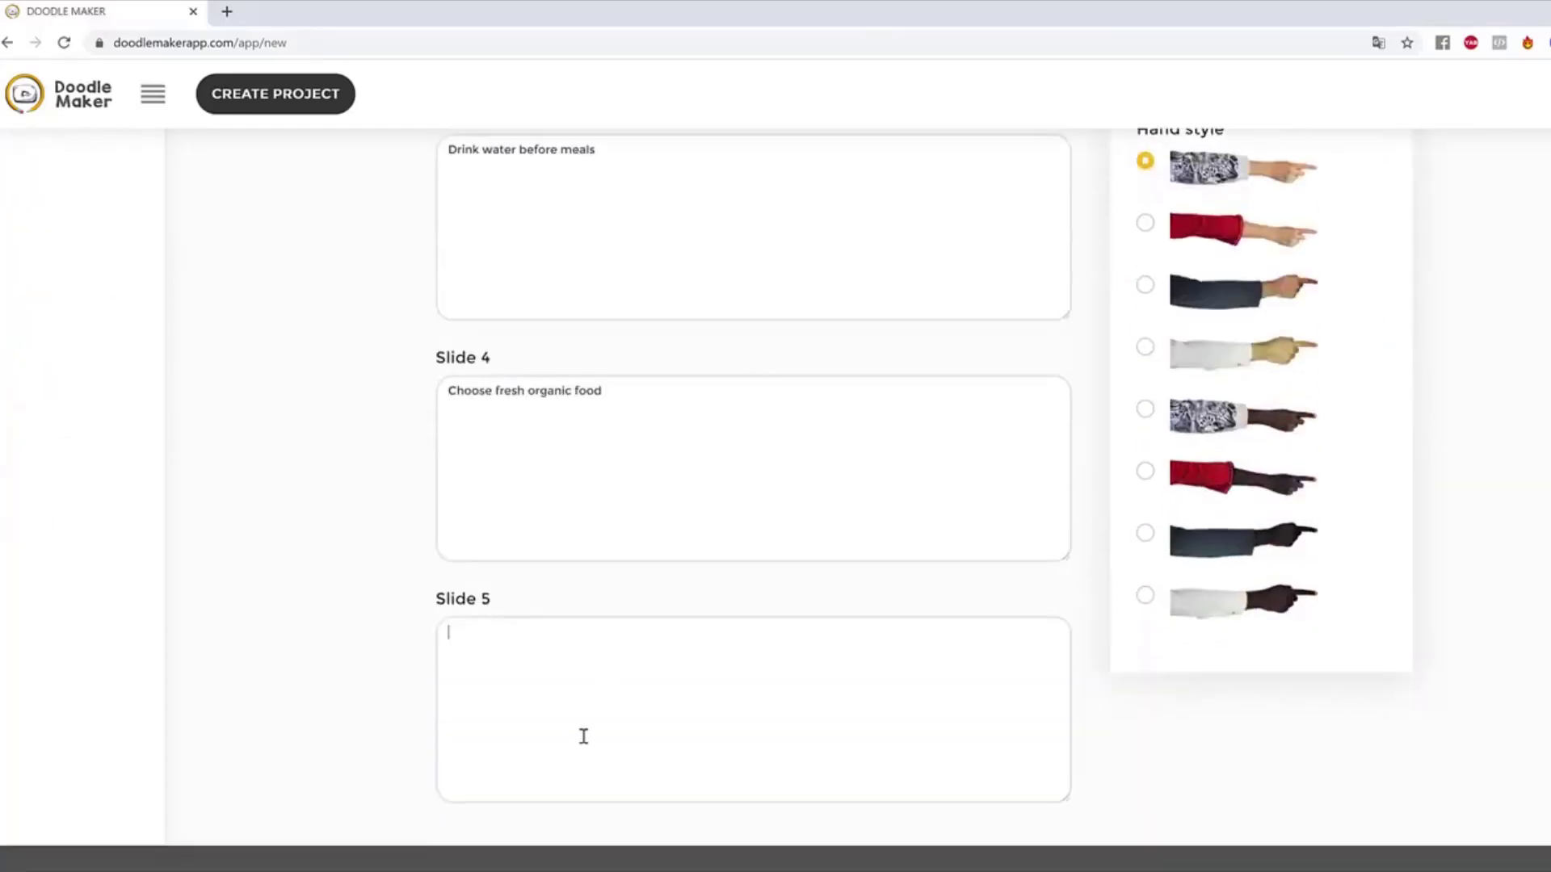
click(581, 733)
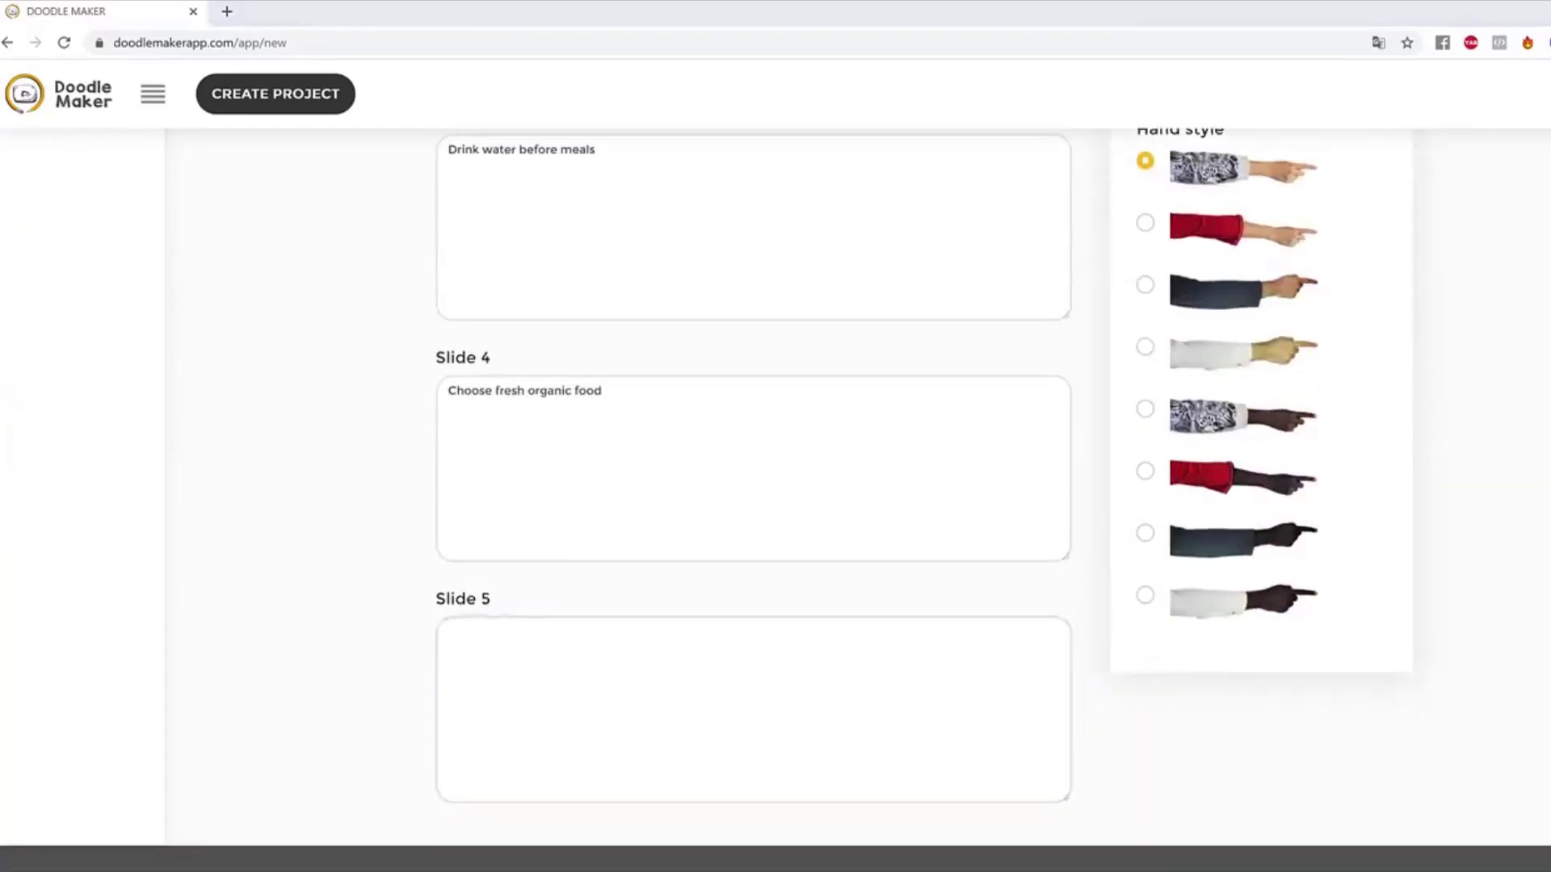
text(Eat smaller meals)
Step: Add Slide 6 and paste the copied tip "Drink tea" as its script
scroll(1513, 526, up, 10)
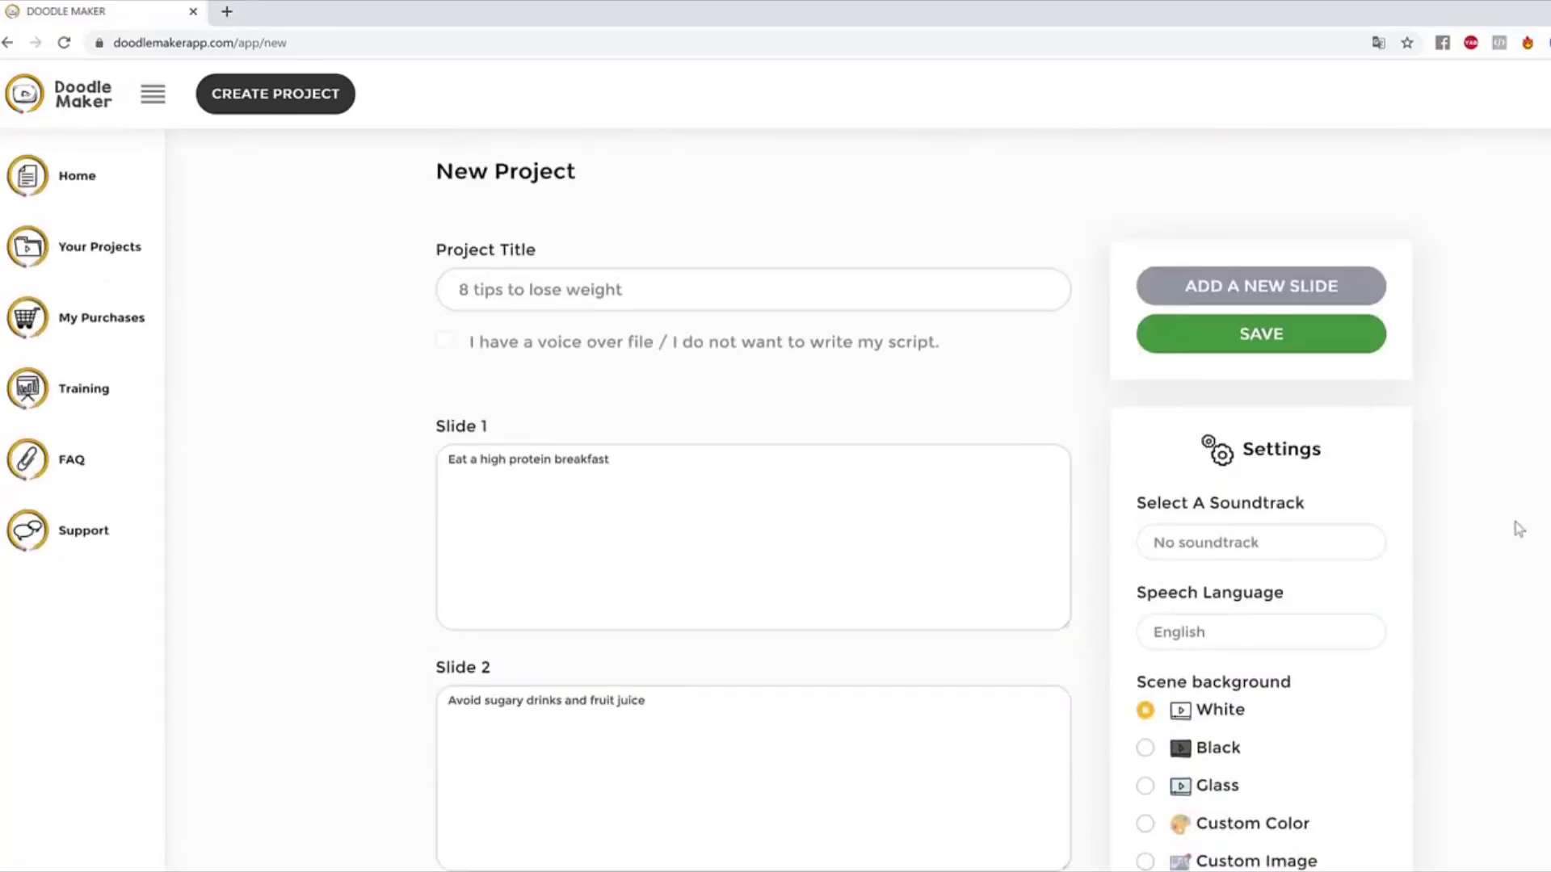
click(1280, 301)
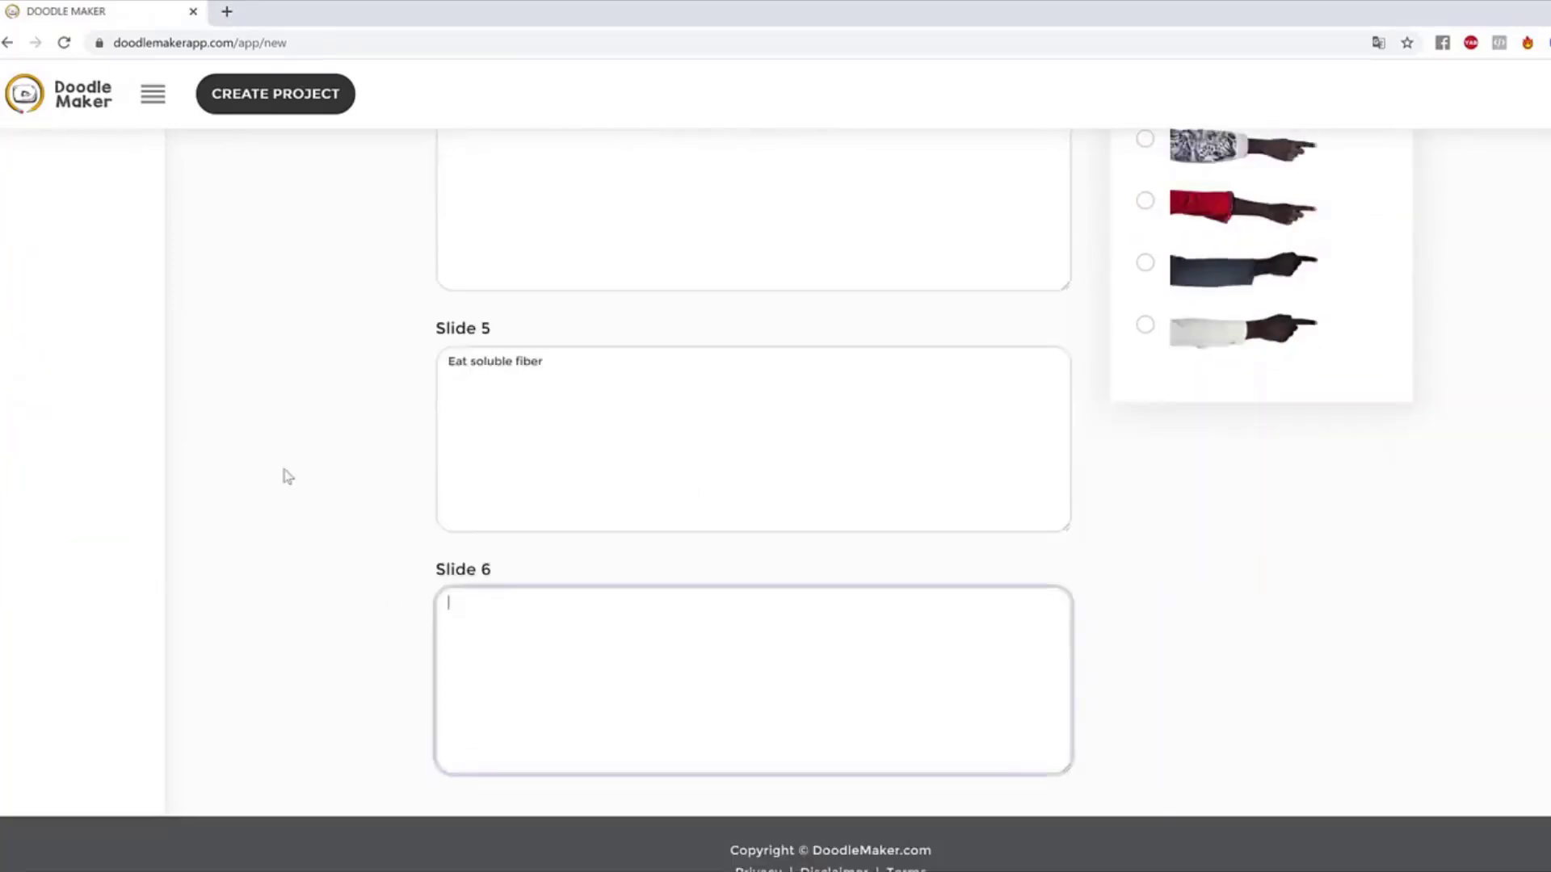
key(alt+Tab)
key(alt+Tab)
key(ctrl+v)
Step: Add Slide 7 and paste the copied tip "Base your diet on whole foods" as its script
scroll(1208, 578, up, 10)
click(1203, 207)
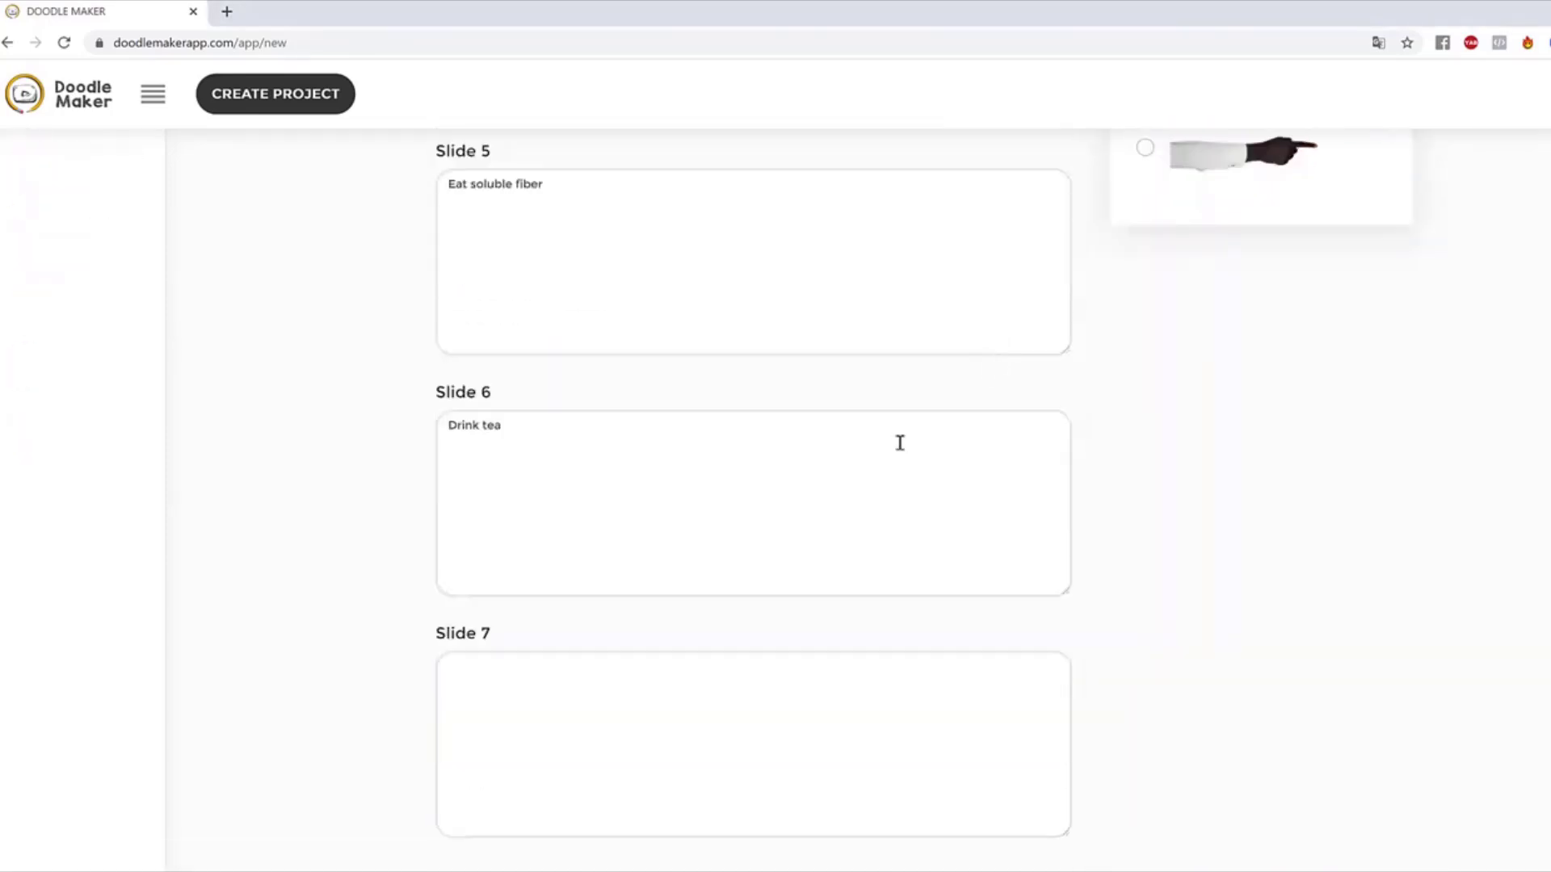
key(alt+Tab)
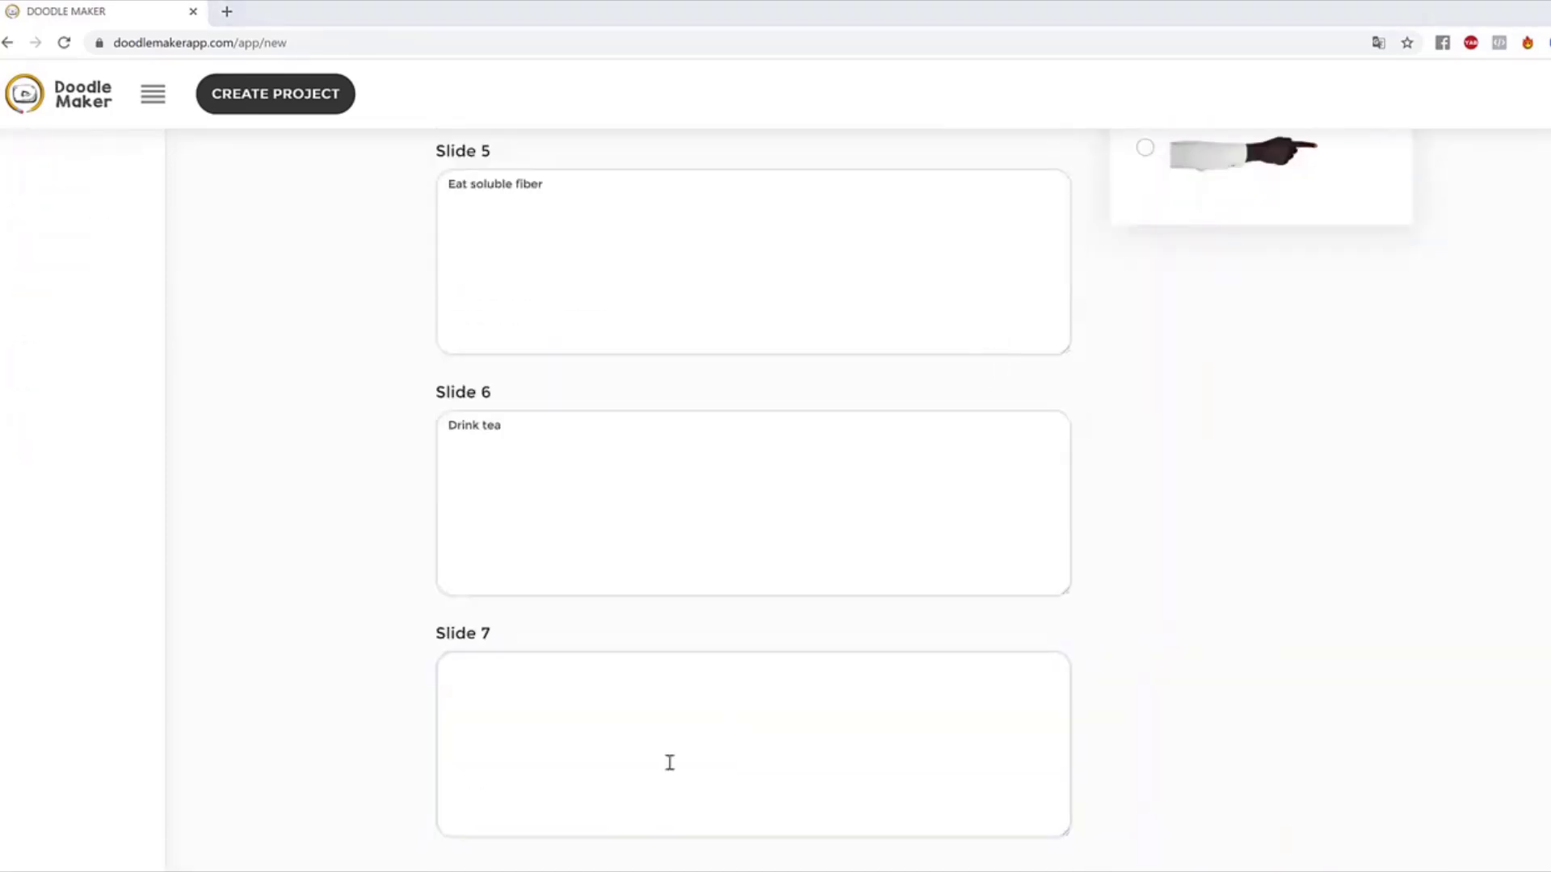
key(alt+Tab)
key(ctrl+v)
Step: Add Slide 8 and paste the last copied weight-loss tip as its script
scroll(1519, 699, up, 10)
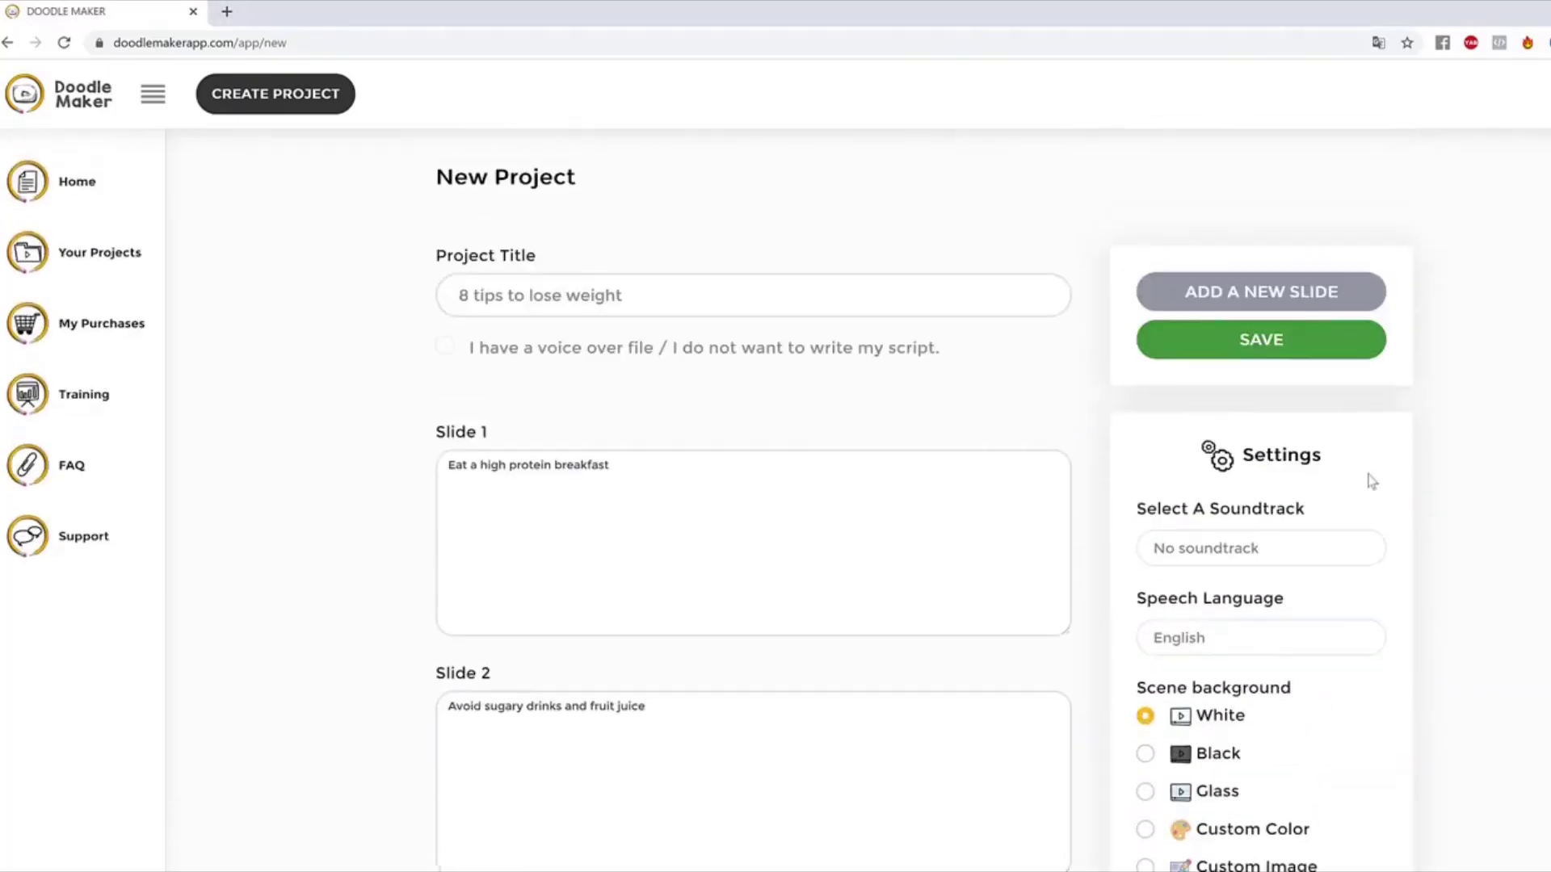
click(1276, 293)
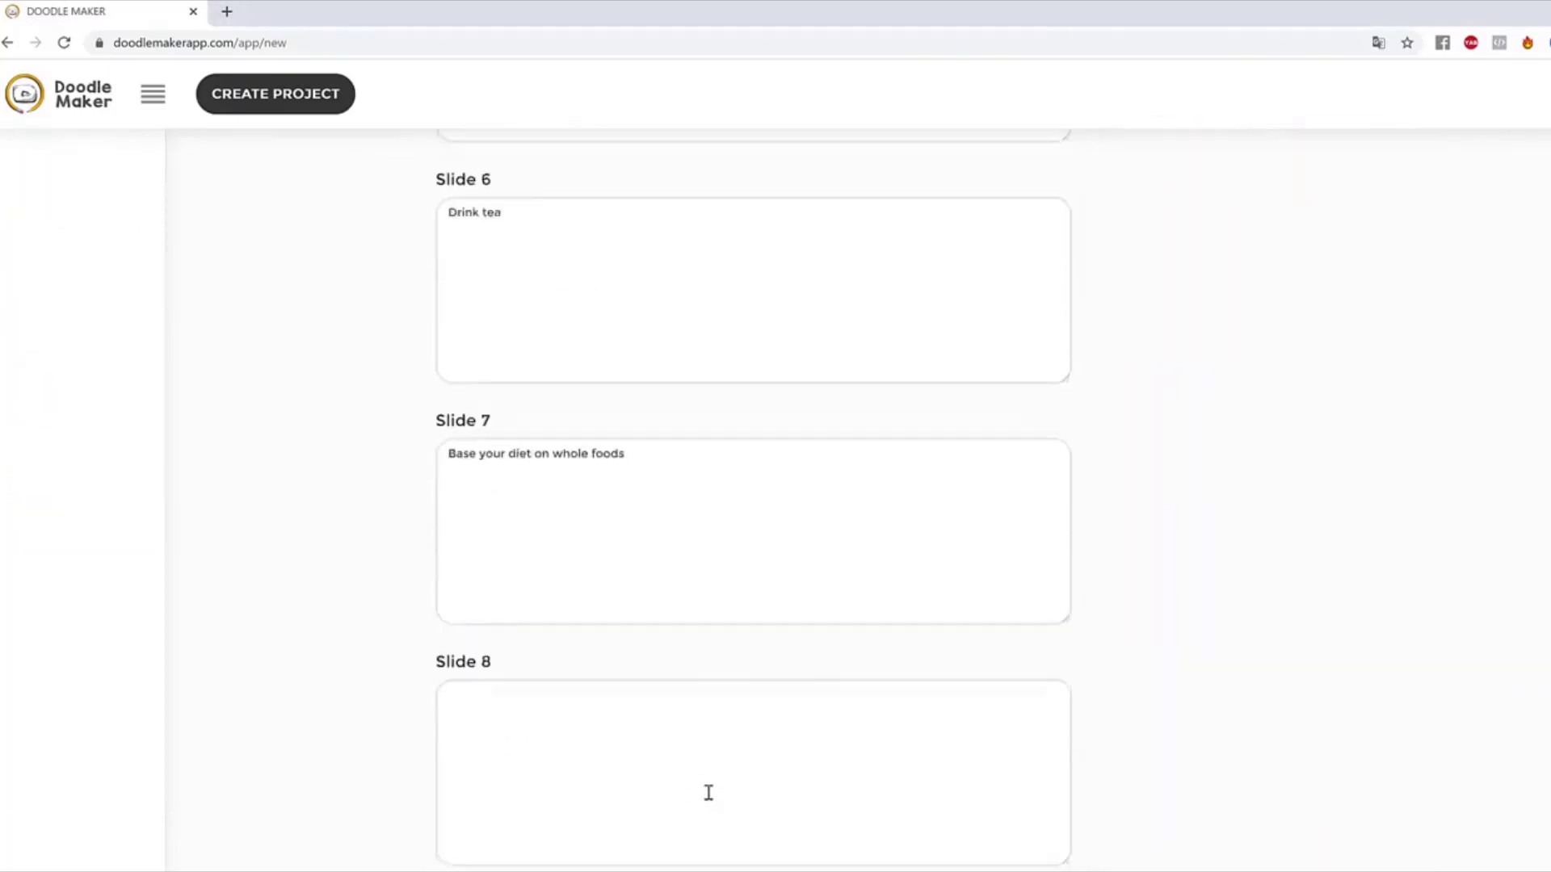
key(alt+Tab)
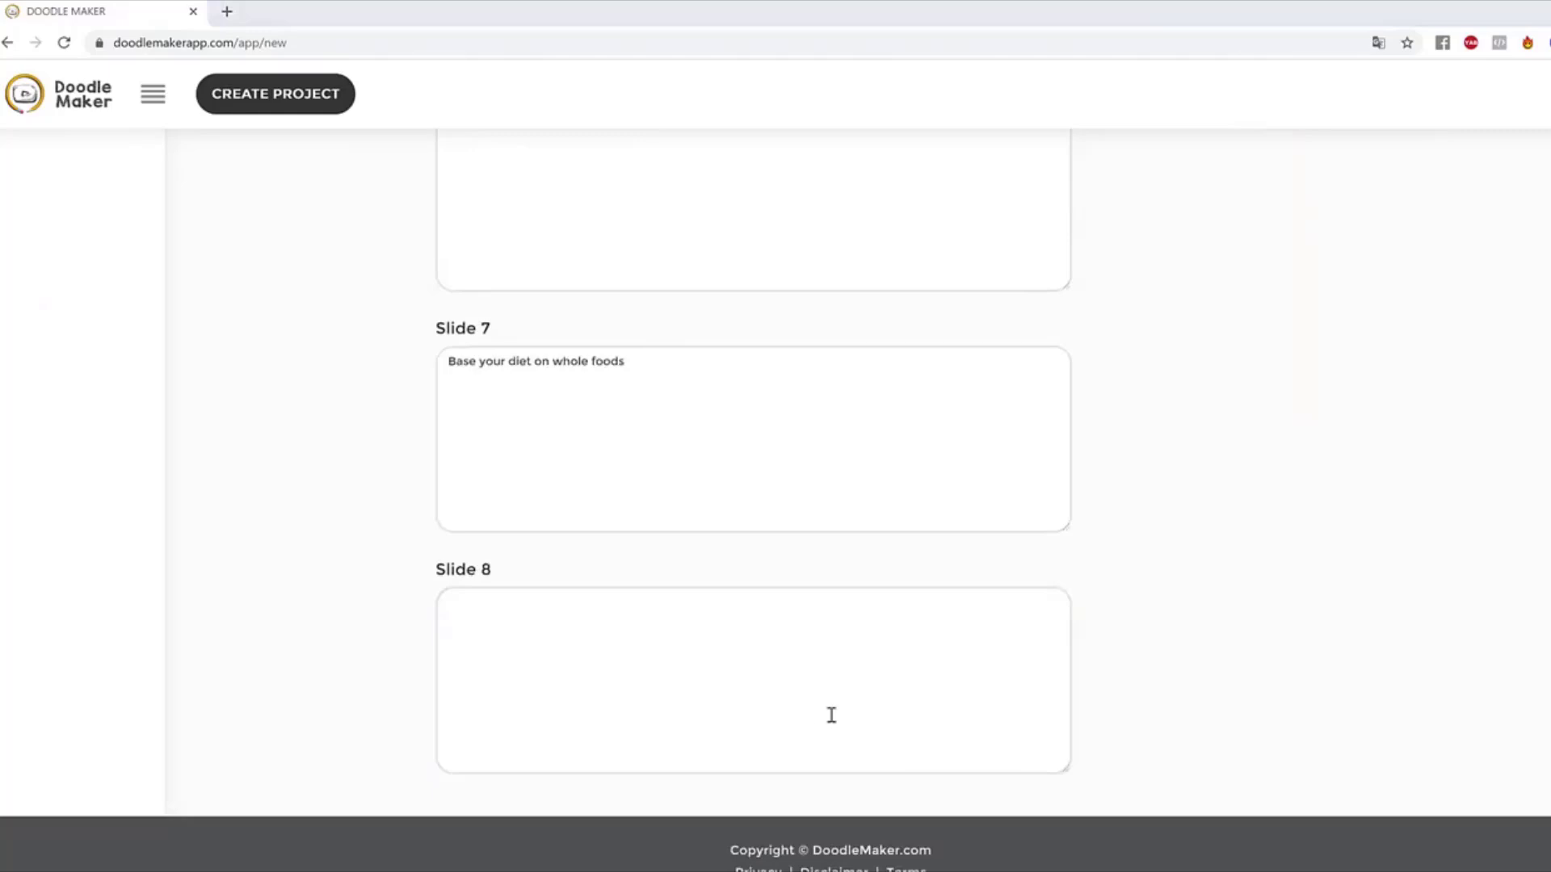
key(alt+Tab)
key(ctrl+v)
Step: Examine the project settings, including the scene background choices and the available hand styles
scroll(1395, 706, up, 10)
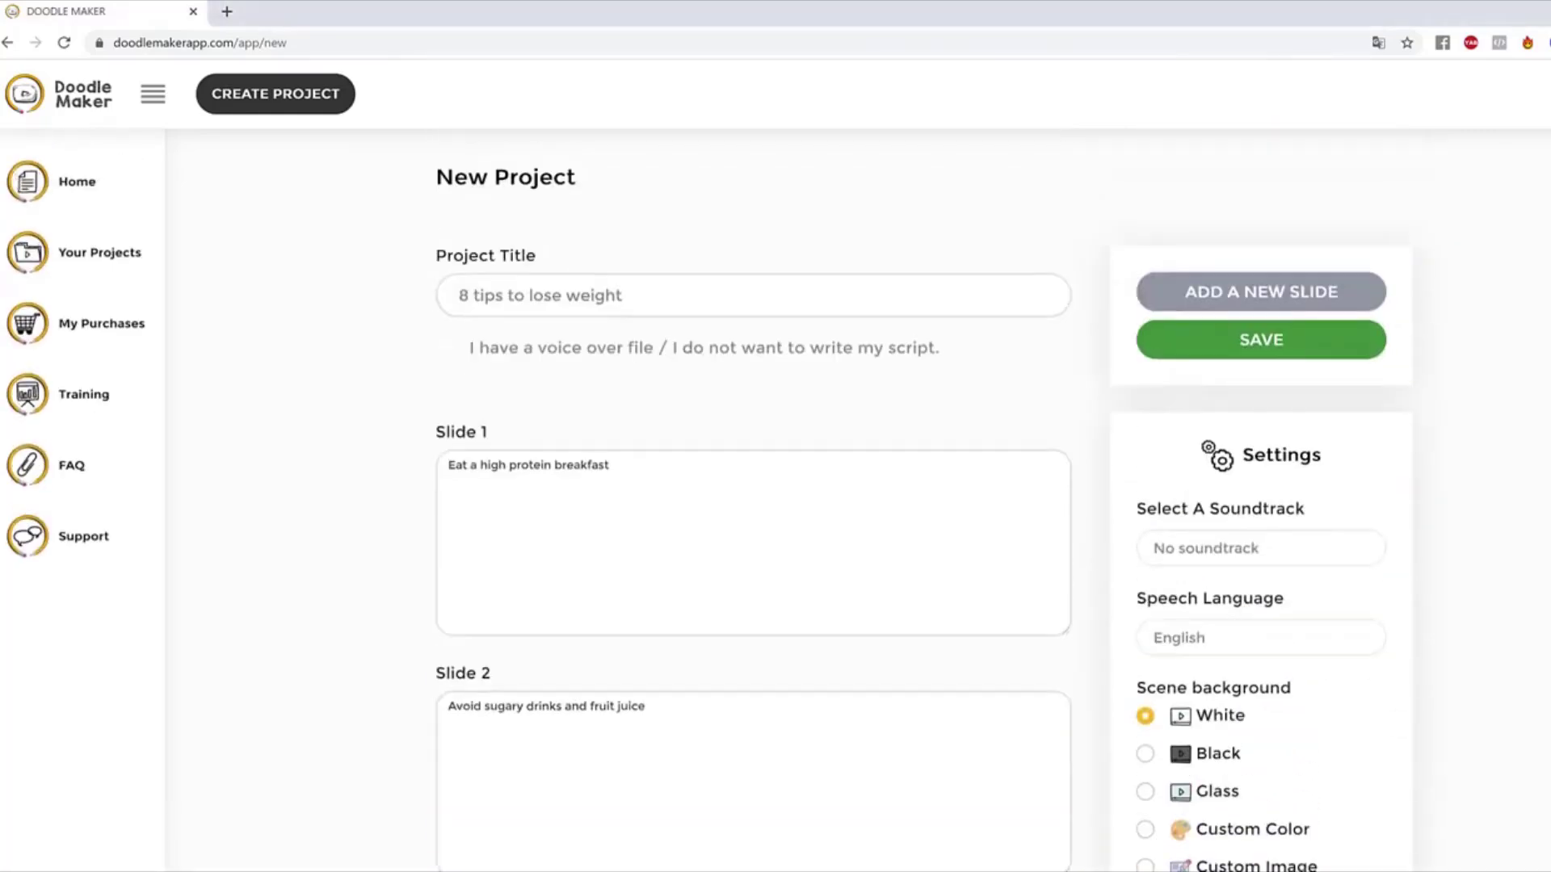
scroll(1221, 450, down, 3)
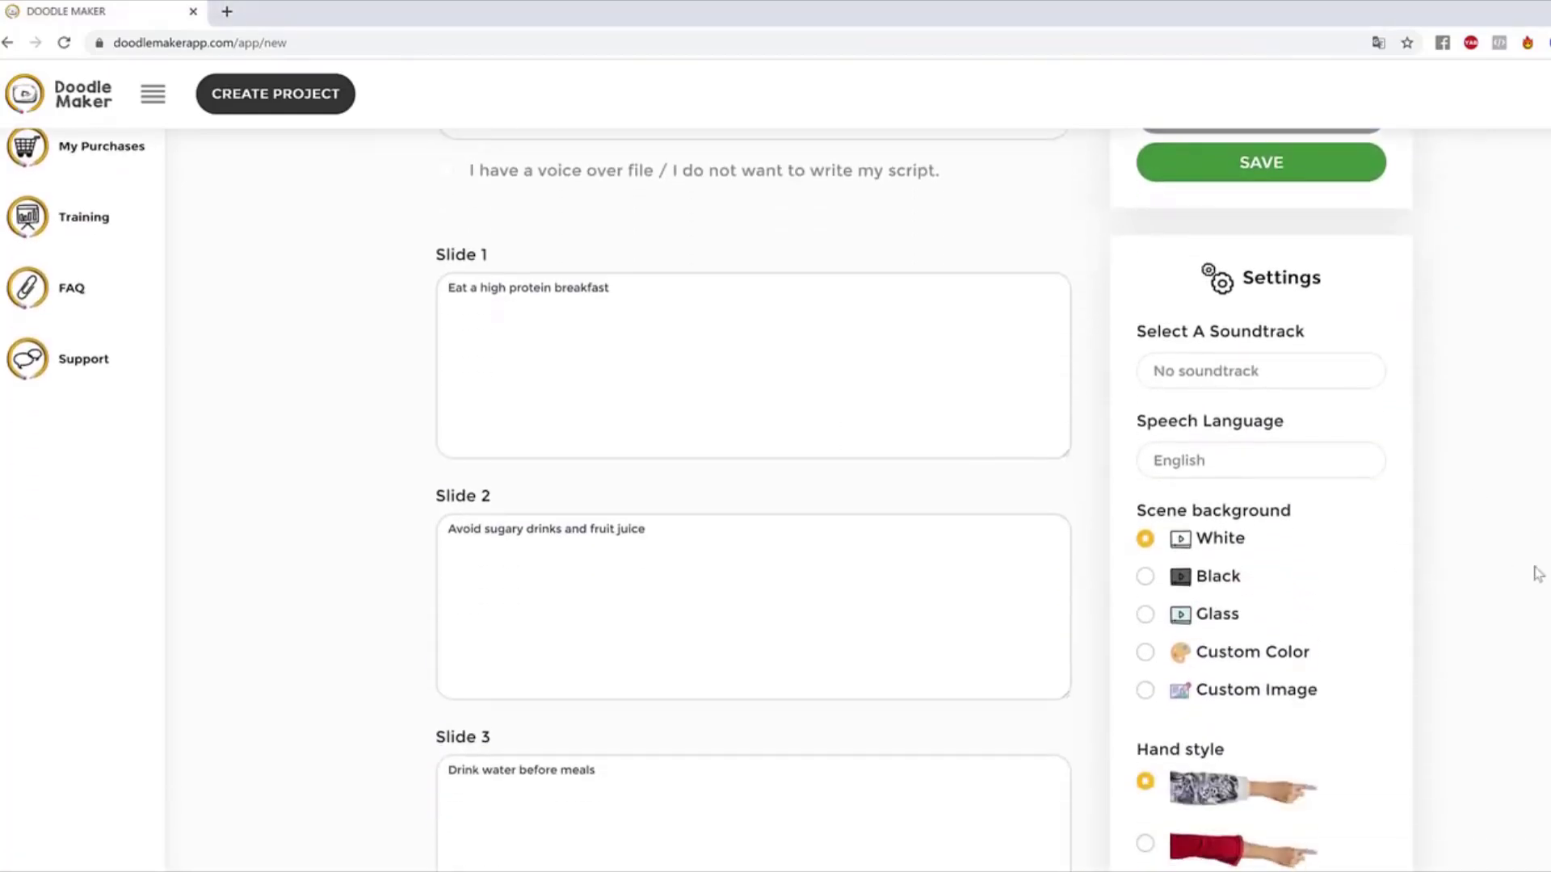
scroll(1199, 333, down, 2)
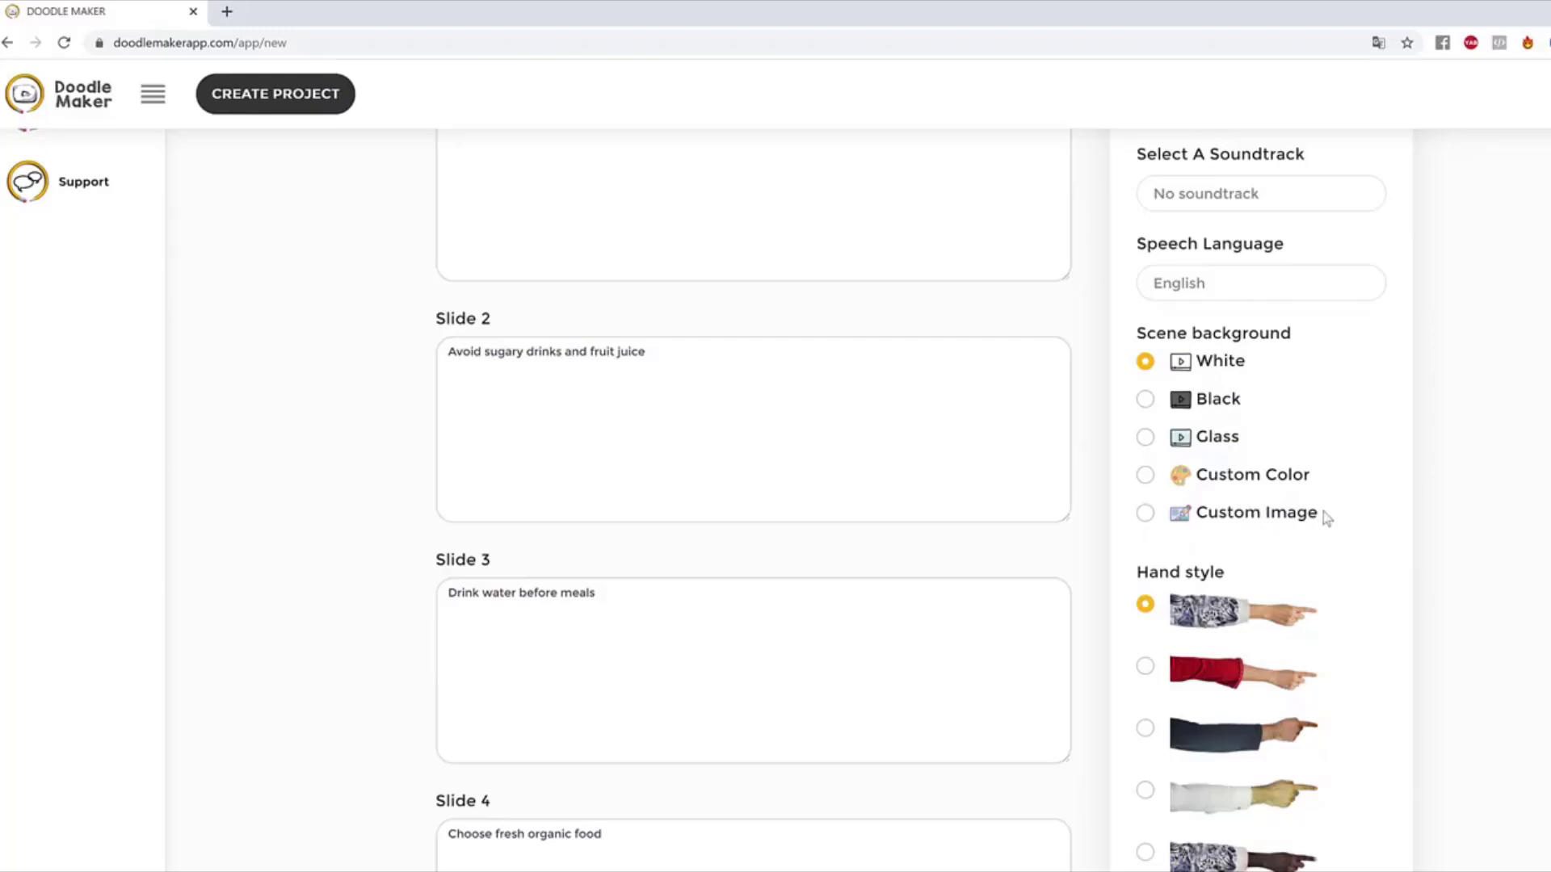
scroll(1211, 424, down, 5)
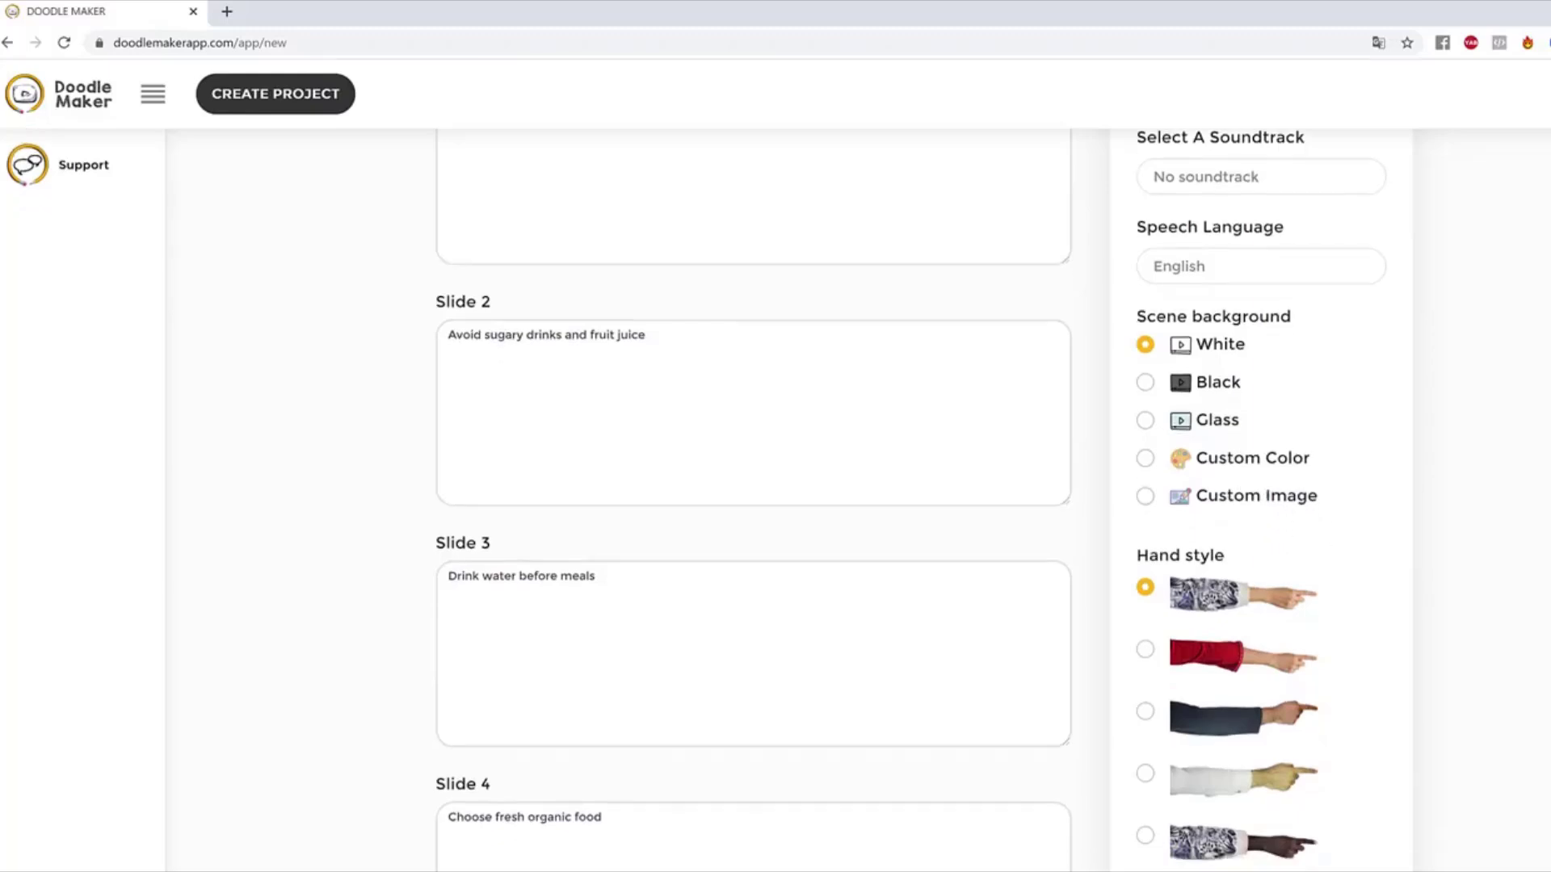
scroll(1252, 498, up, 3)
scroll(1252, 499, down, 2)
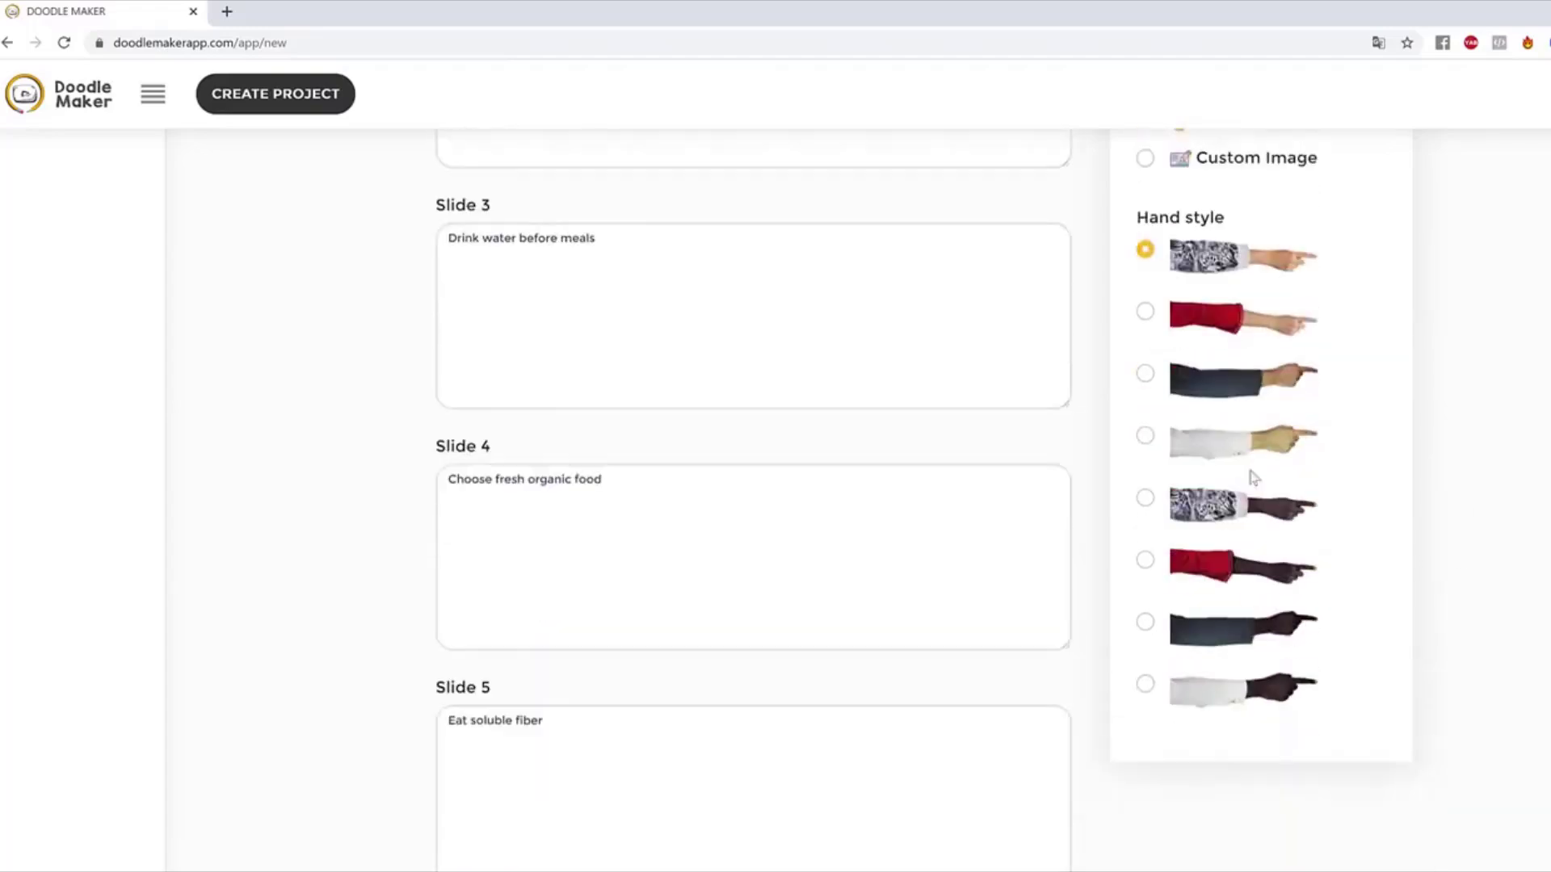
scroll(1269, 704, up, 2)
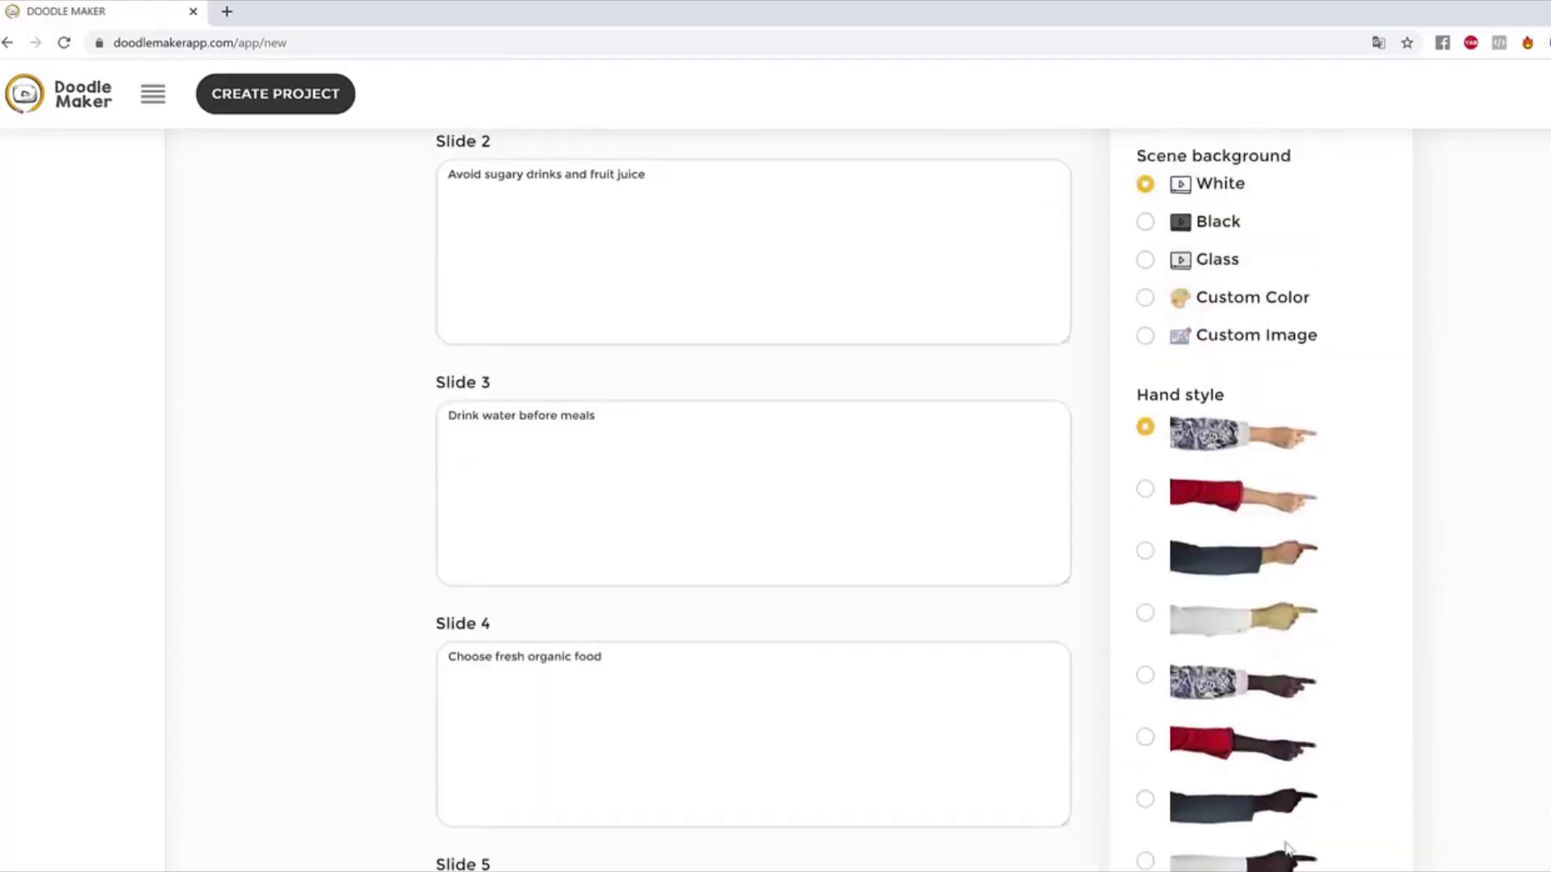
scroll(1433, 505, up, 7)
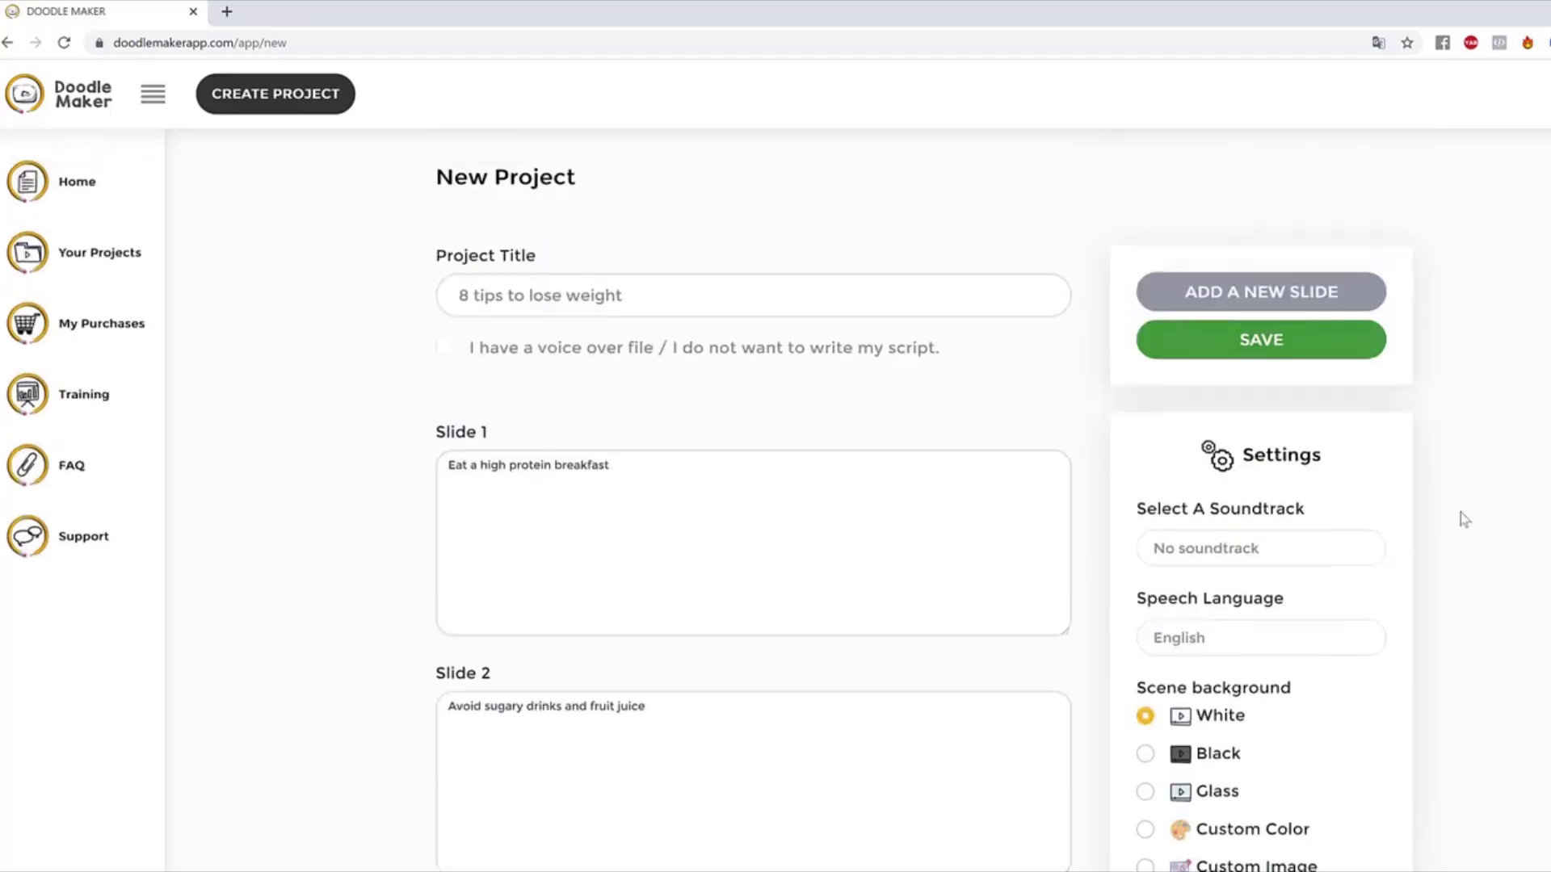
Step: Review the soundtrack setting and look through the list of available speech languages without changing the selection
drag(1158, 513, 1536, 495)
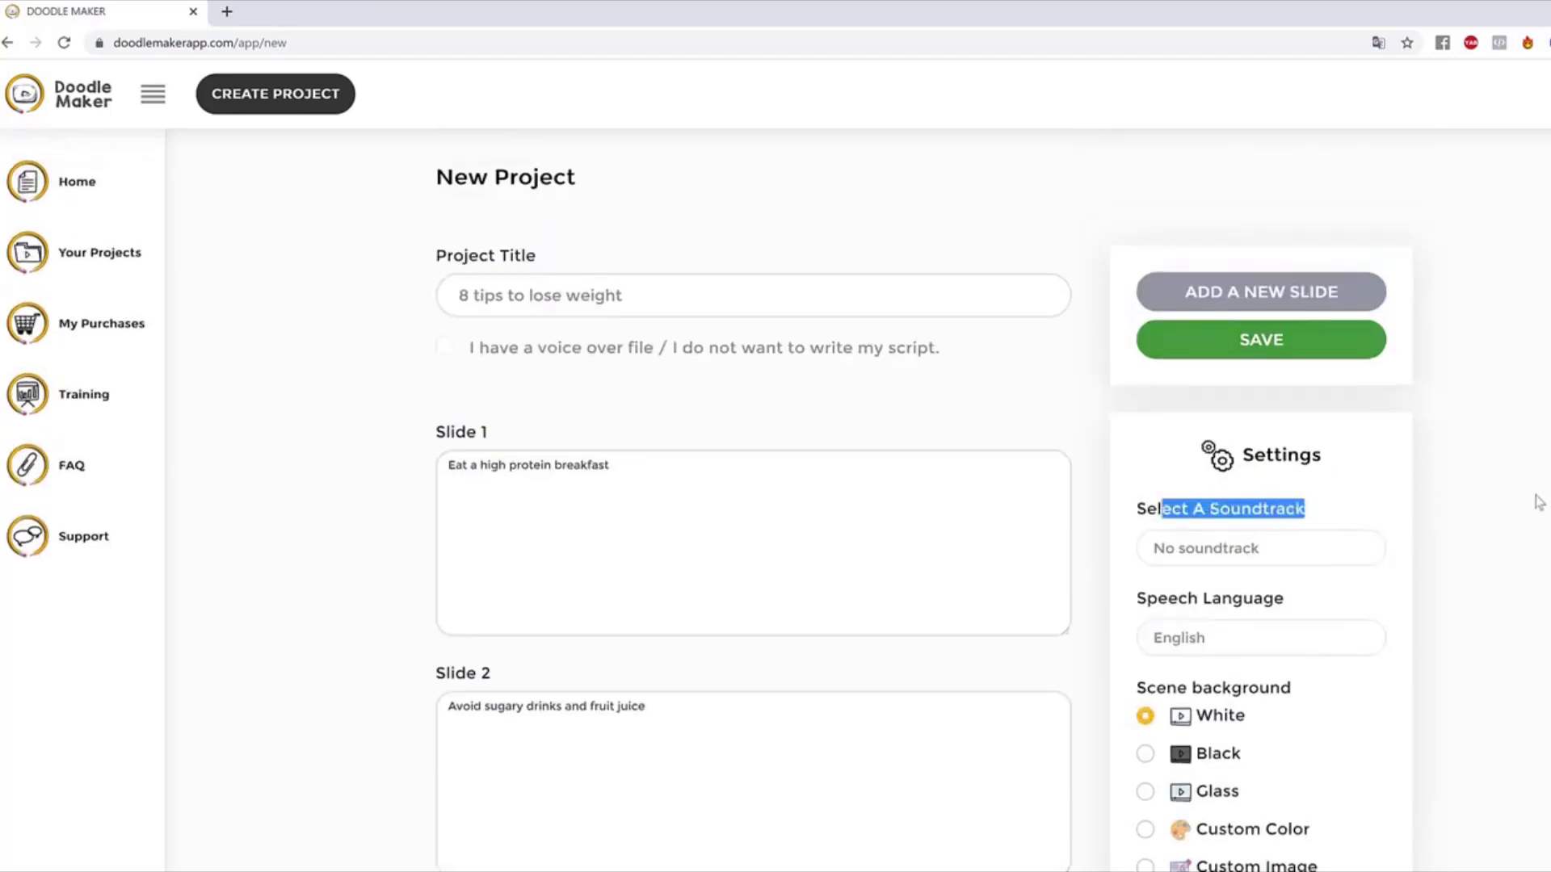
click(1535, 494)
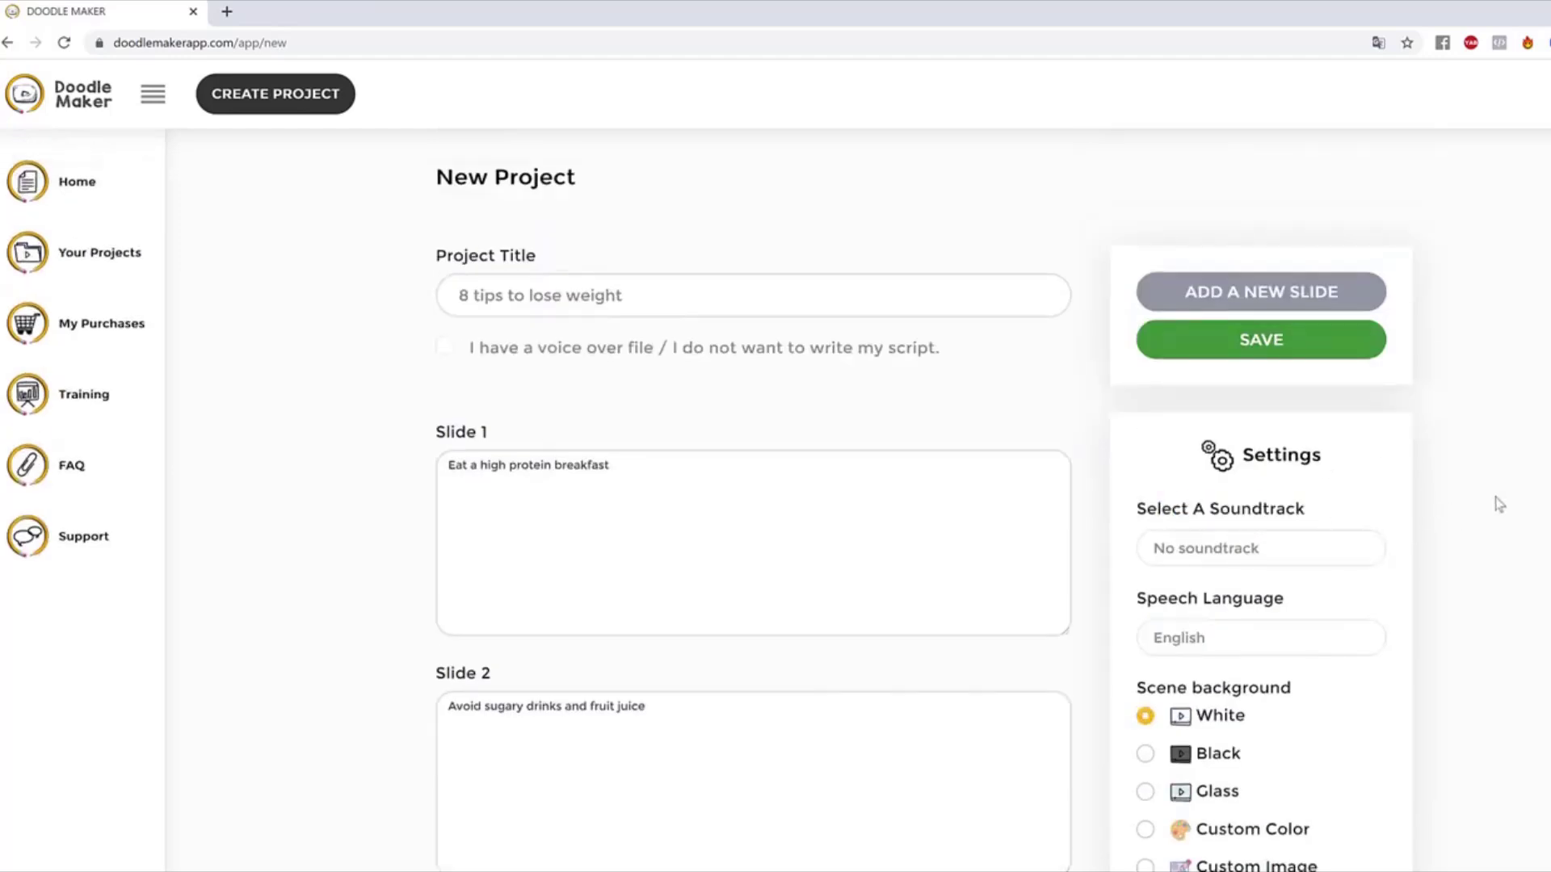
drag(1190, 605, 1270, 616)
click(1218, 638)
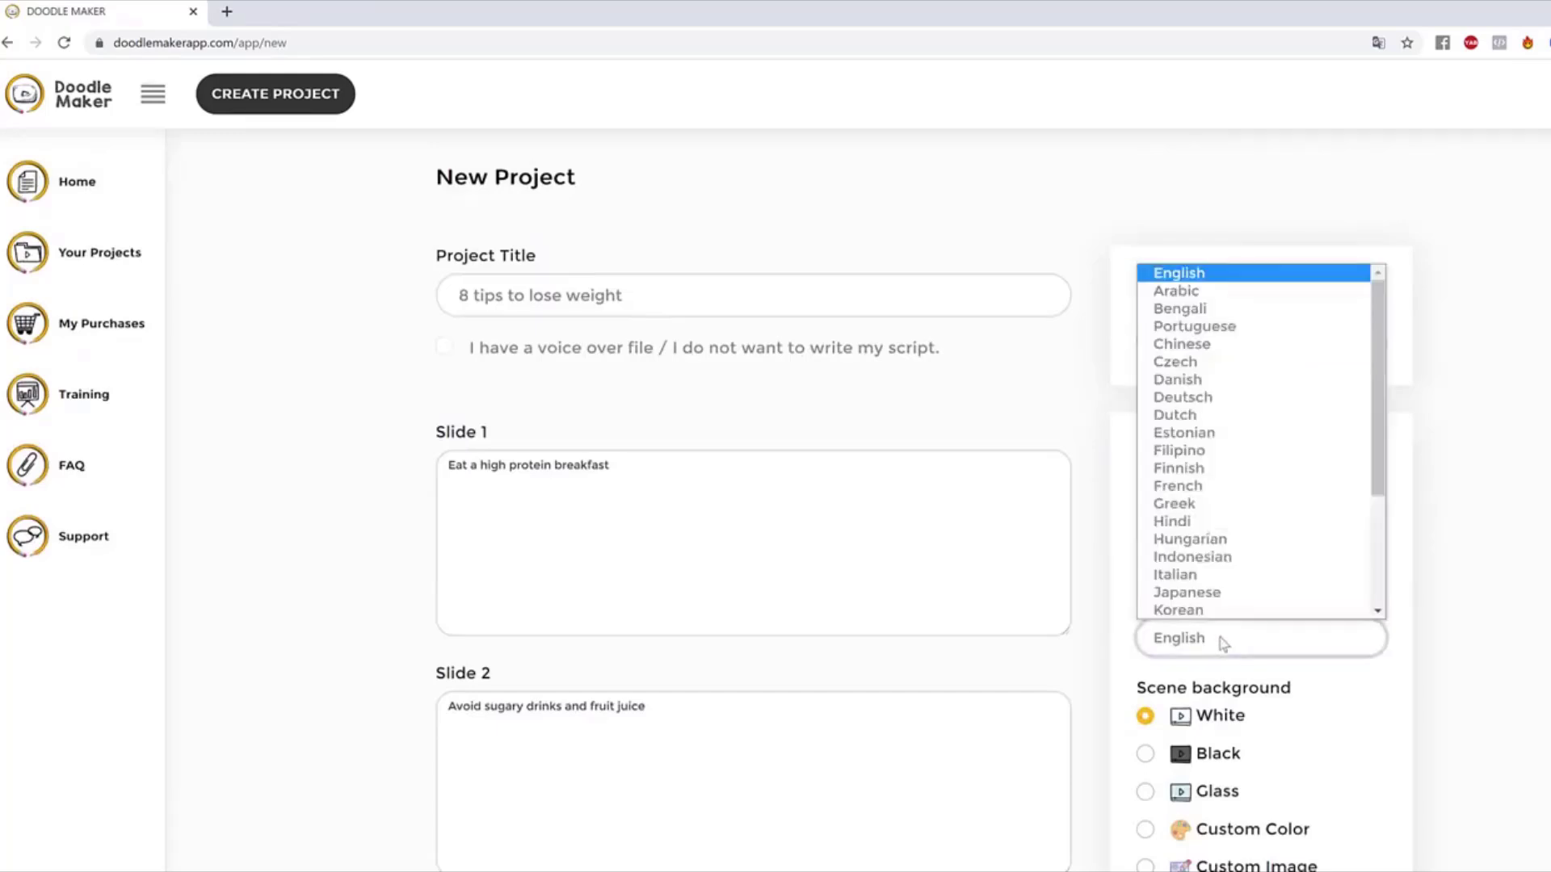
drag(1380, 390, 1400, 332)
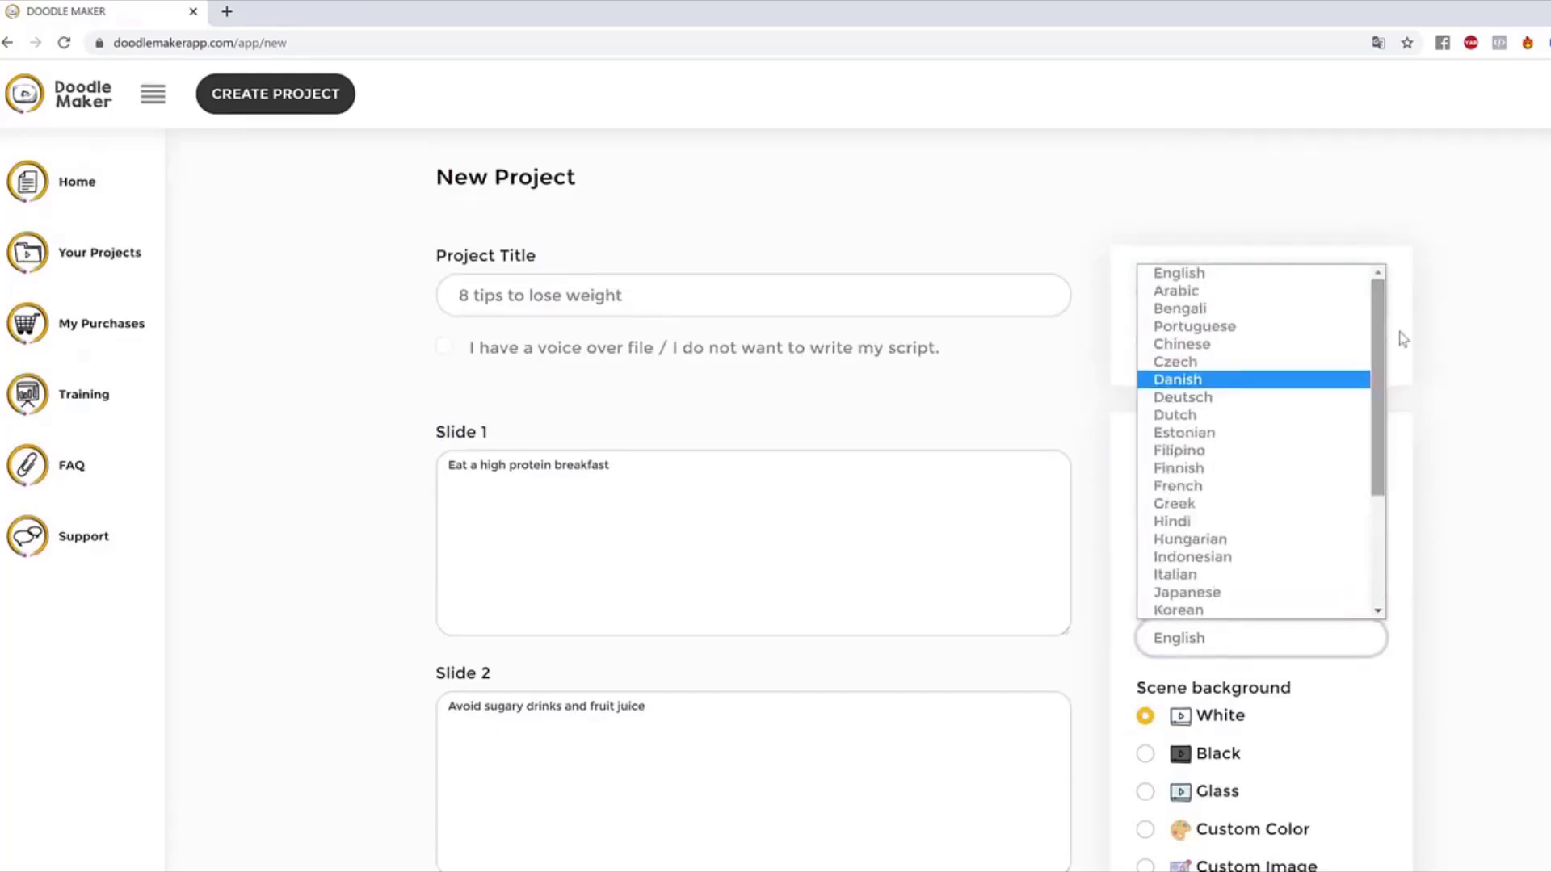
click(1402, 340)
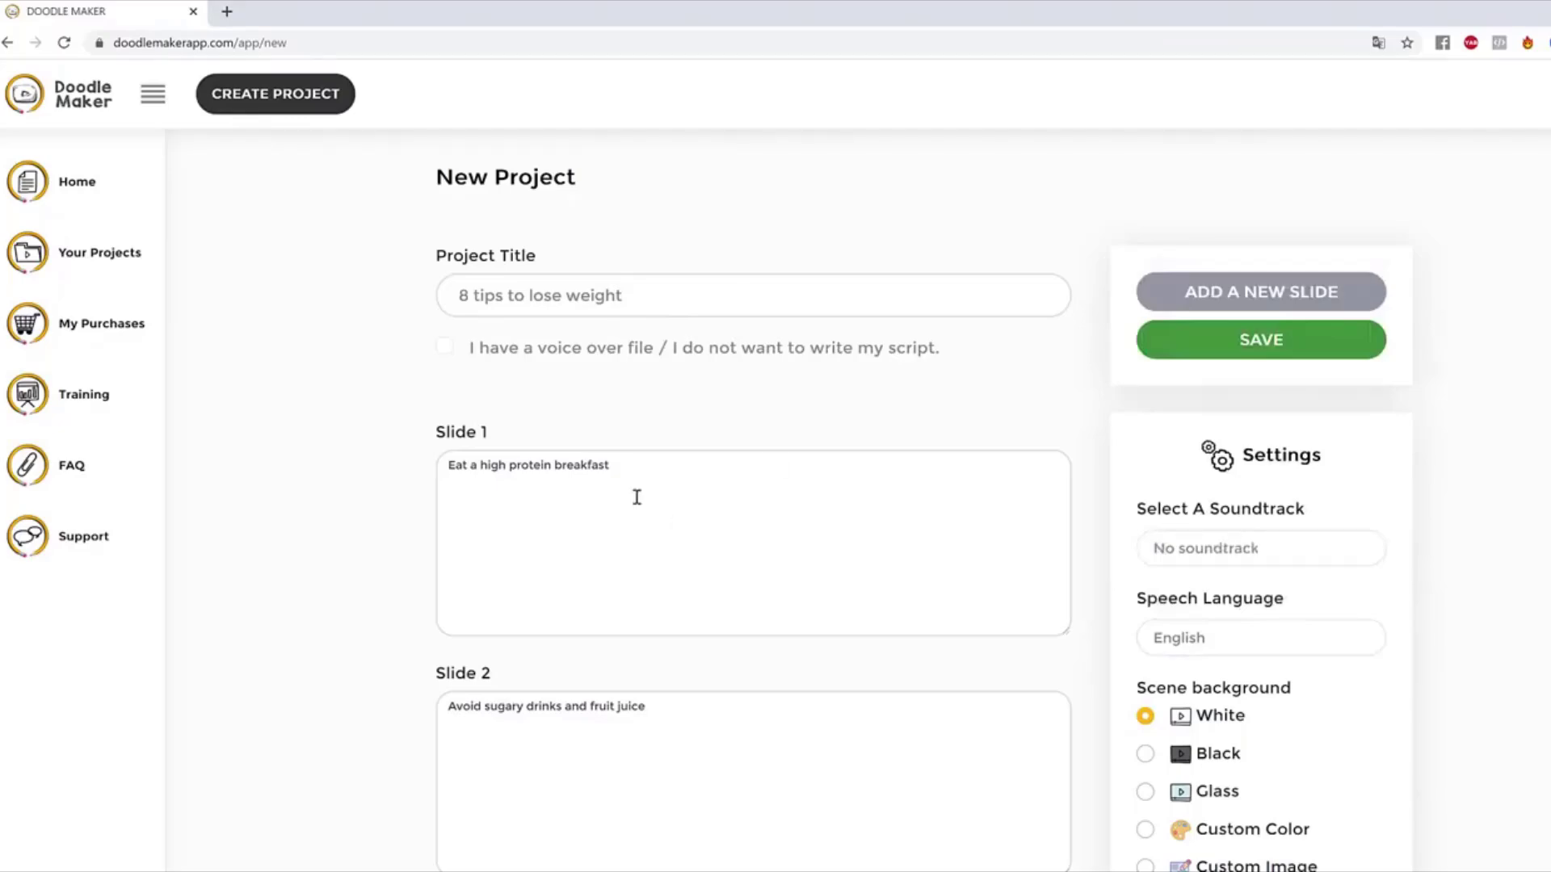
Step: Review the scripts of all eight slides together with the project settings
triple_click(665, 479)
scroll(831, 706, down, 10)
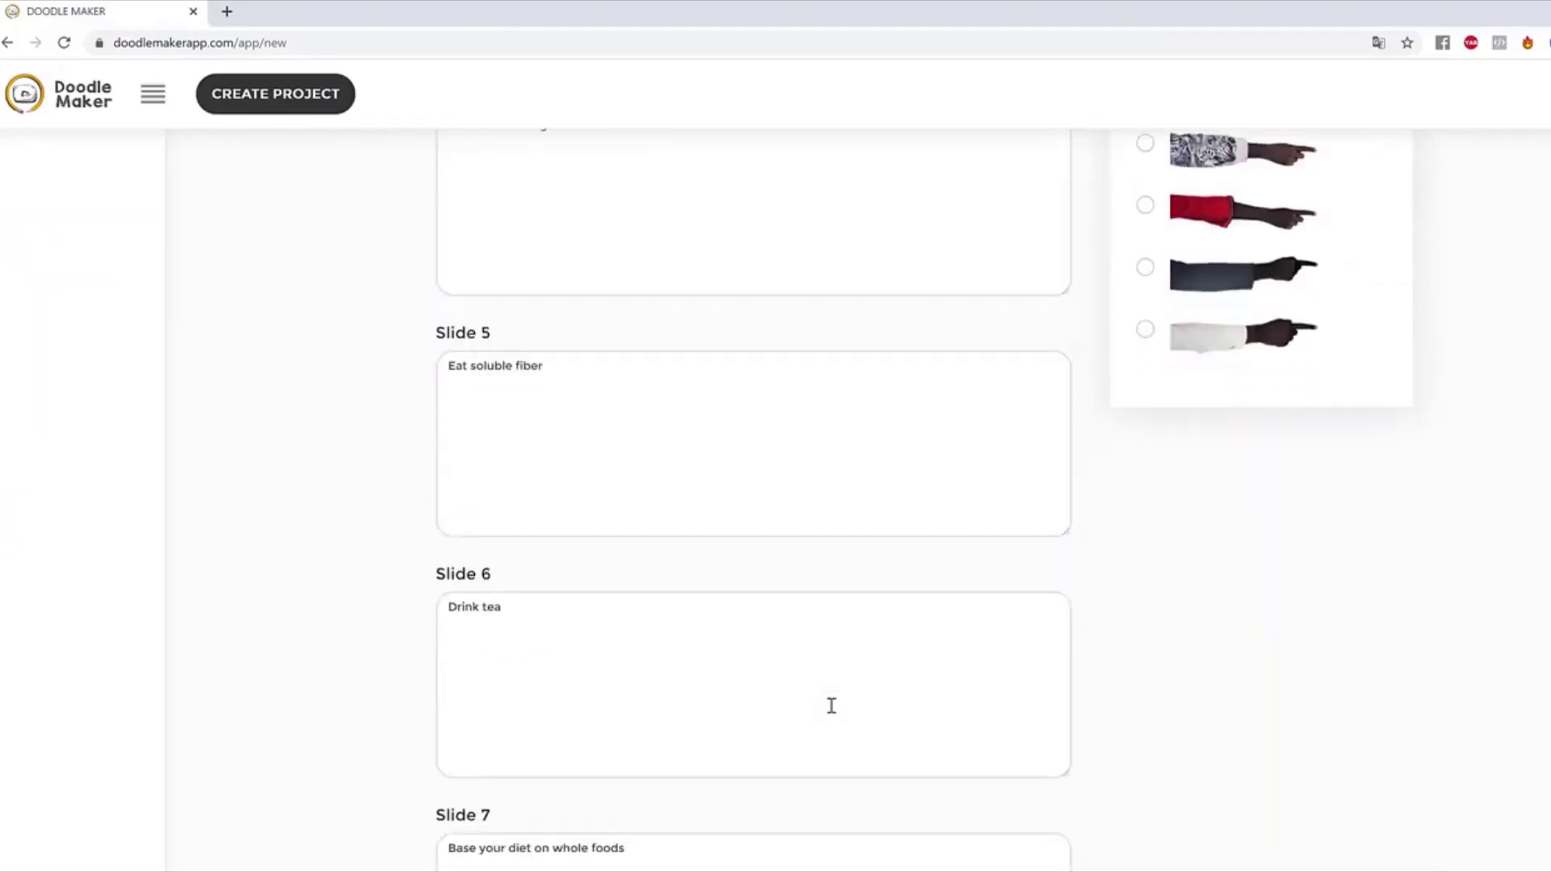
scroll(831, 706, up, 8)
scroll(841, 714, up, 2)
click(1478, 565)
scroll(1478, 566, down, 15)
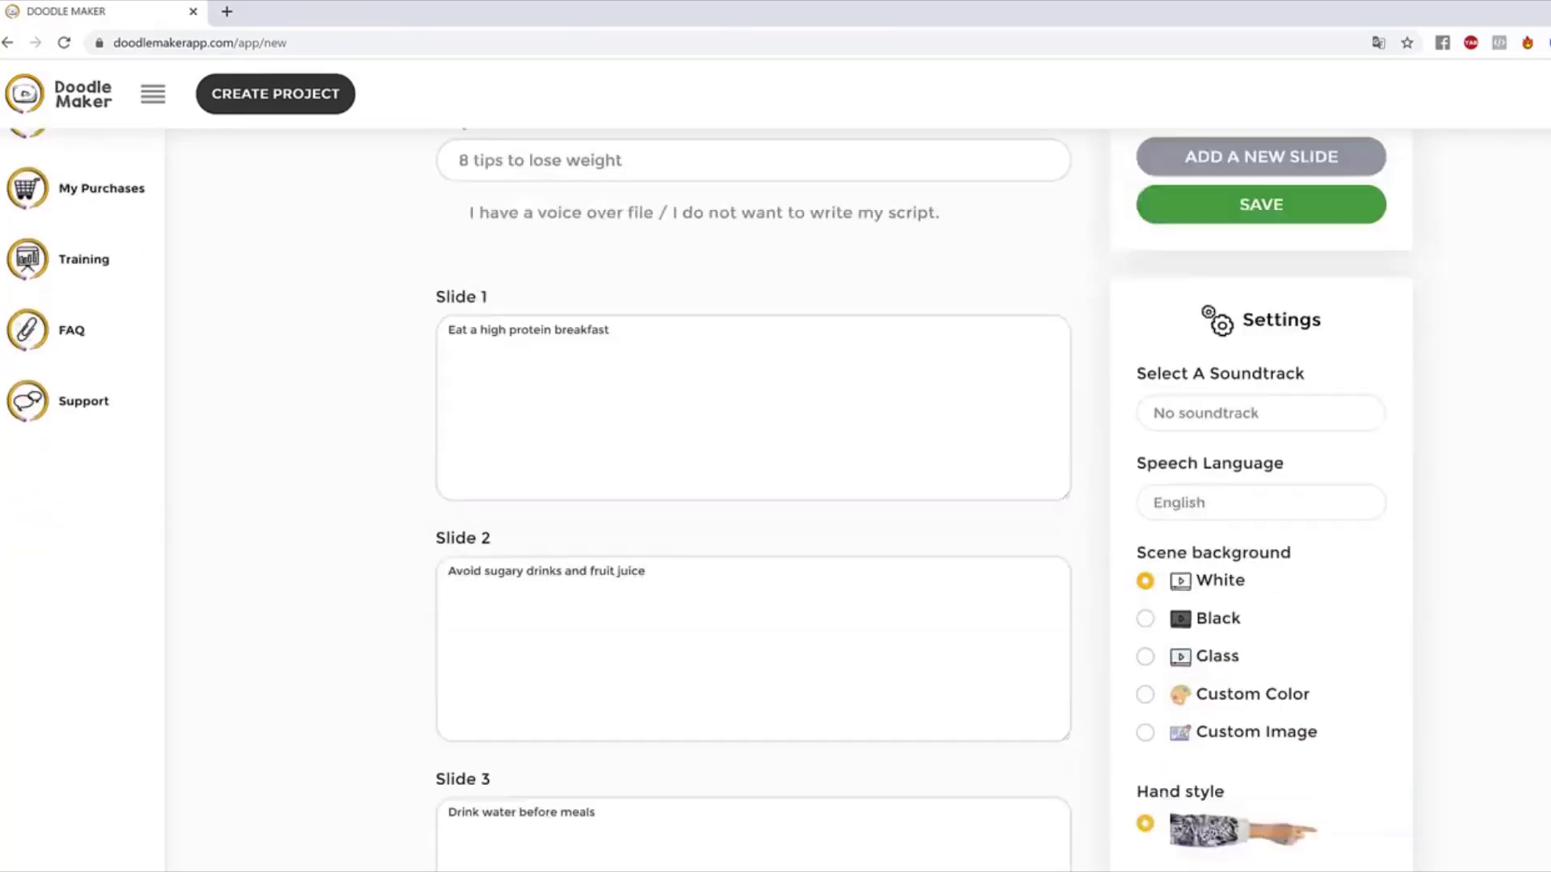
scroll(1477, 565, down, 2)
scroll(1477, 565, up, 17)
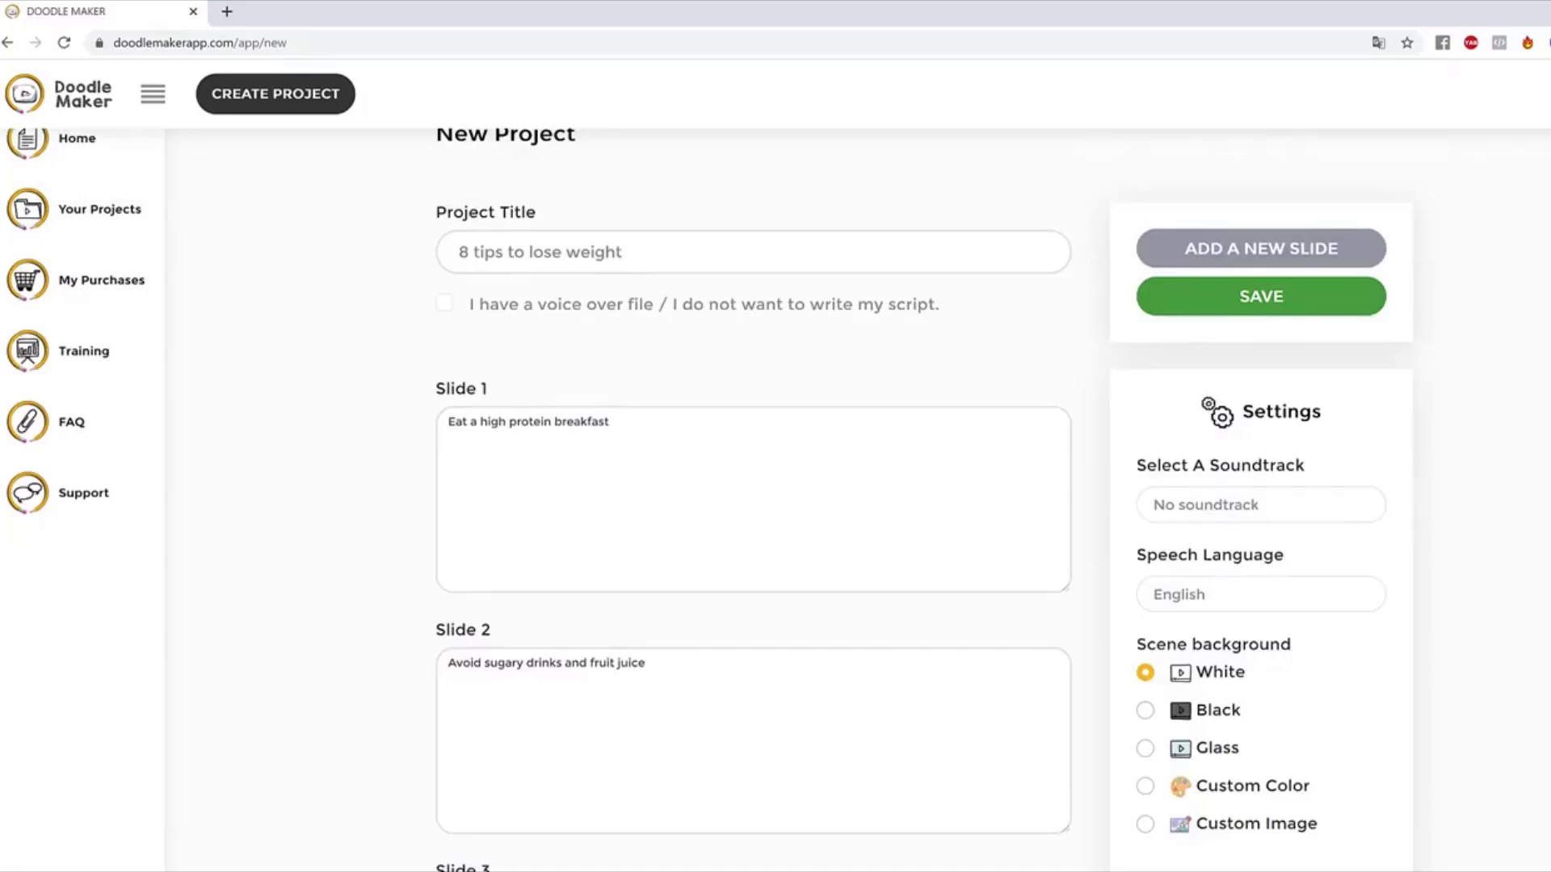
scroll(753, 500, down, 18)
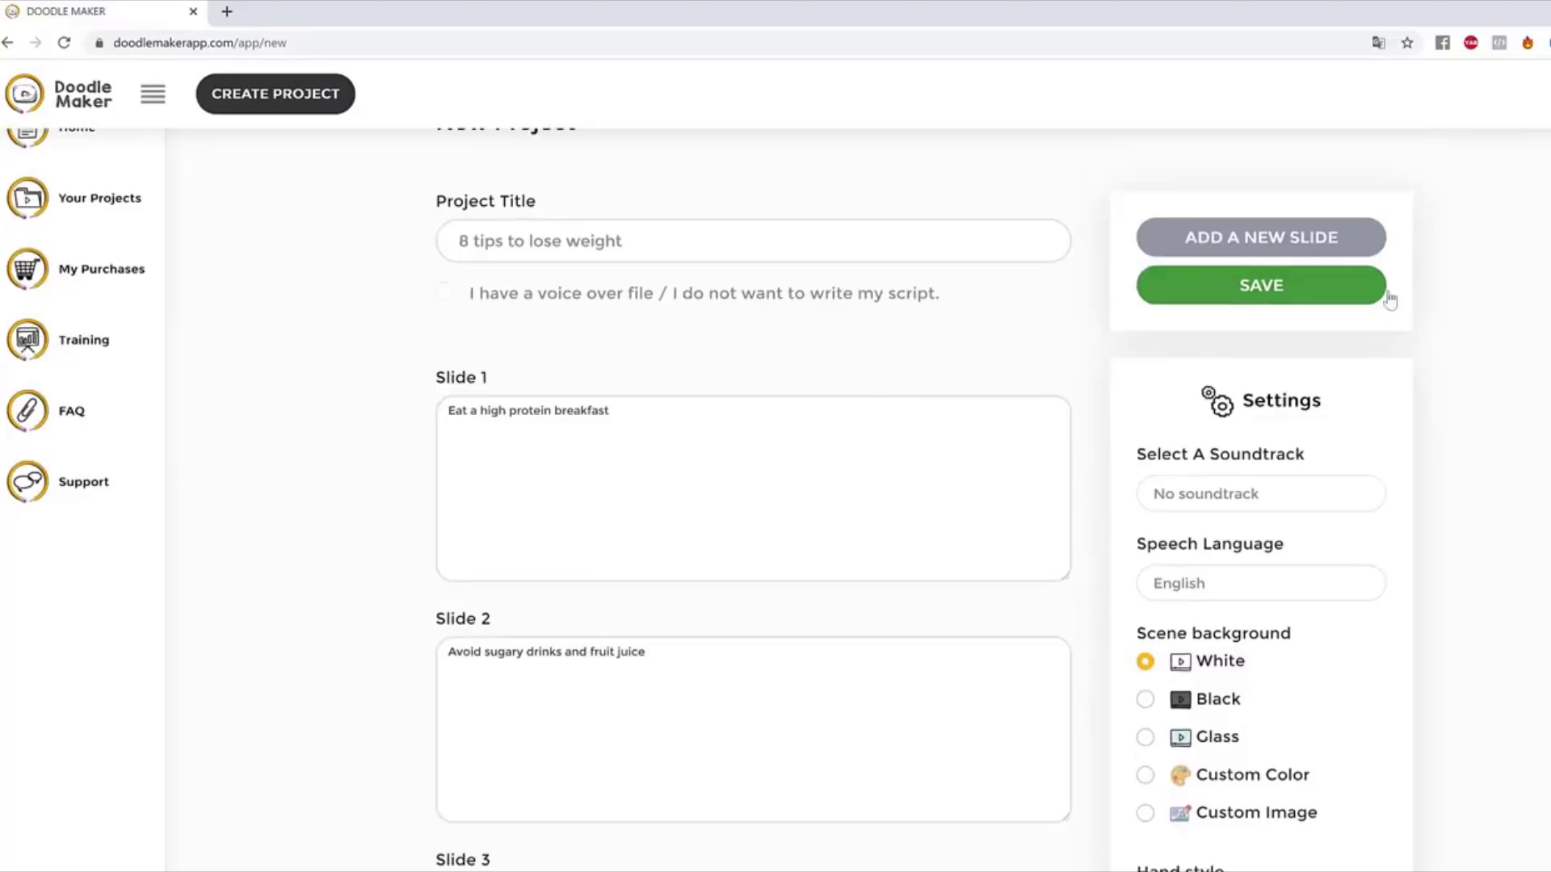
scroll(1293, 355, down, 15)
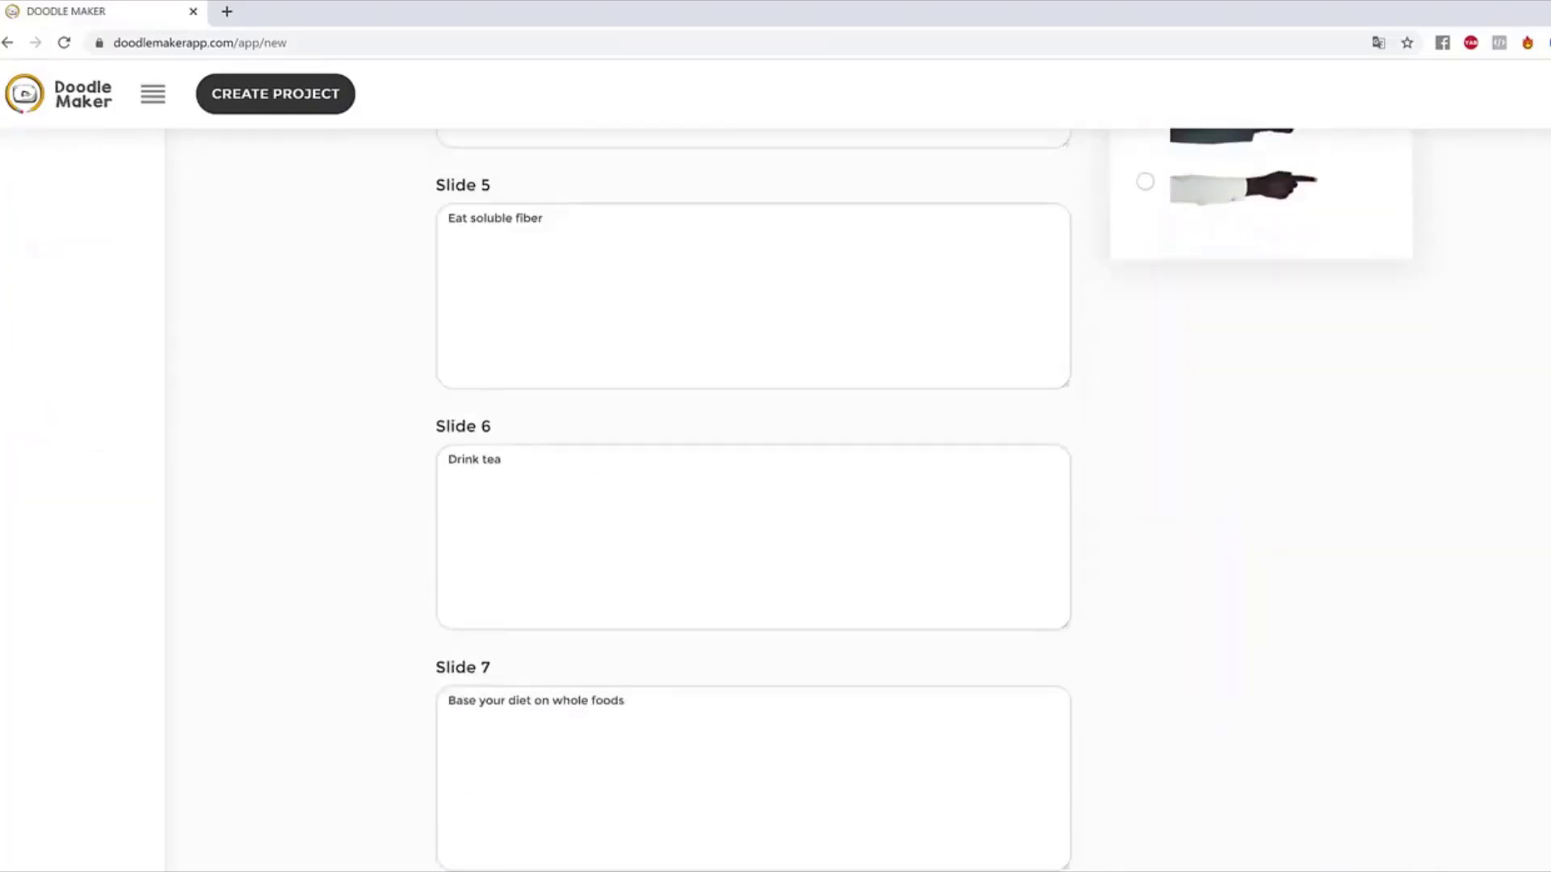
scroll(1292, 356, up, 16)
Step: Save the project to generate its illustrated slides
click(1290, 356)
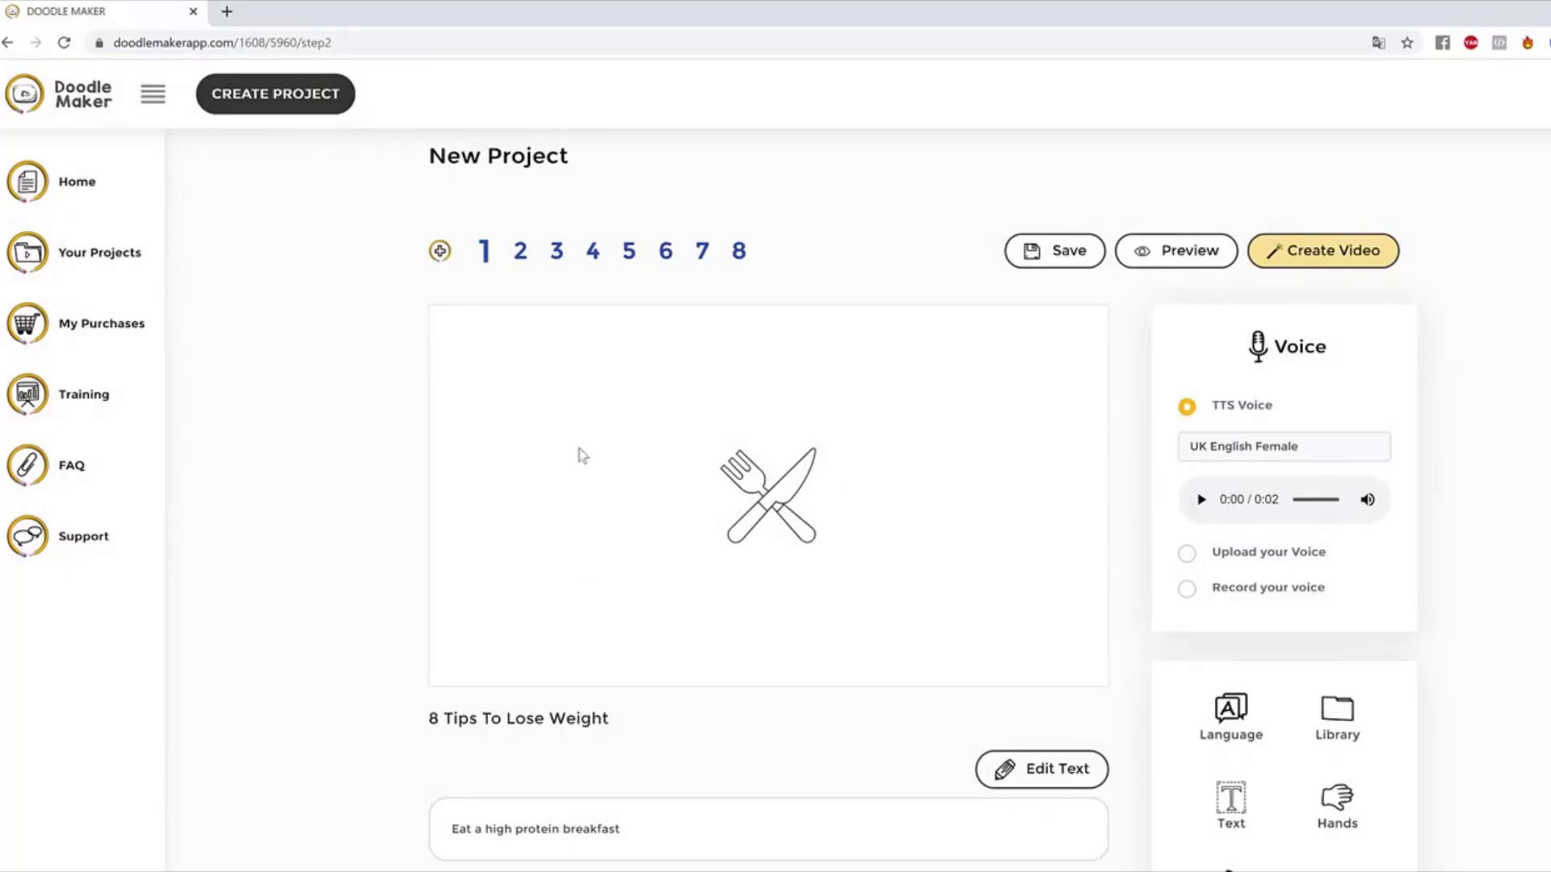
scroll(609, 665, down, 3)
scroll(598, 675, up, 3)
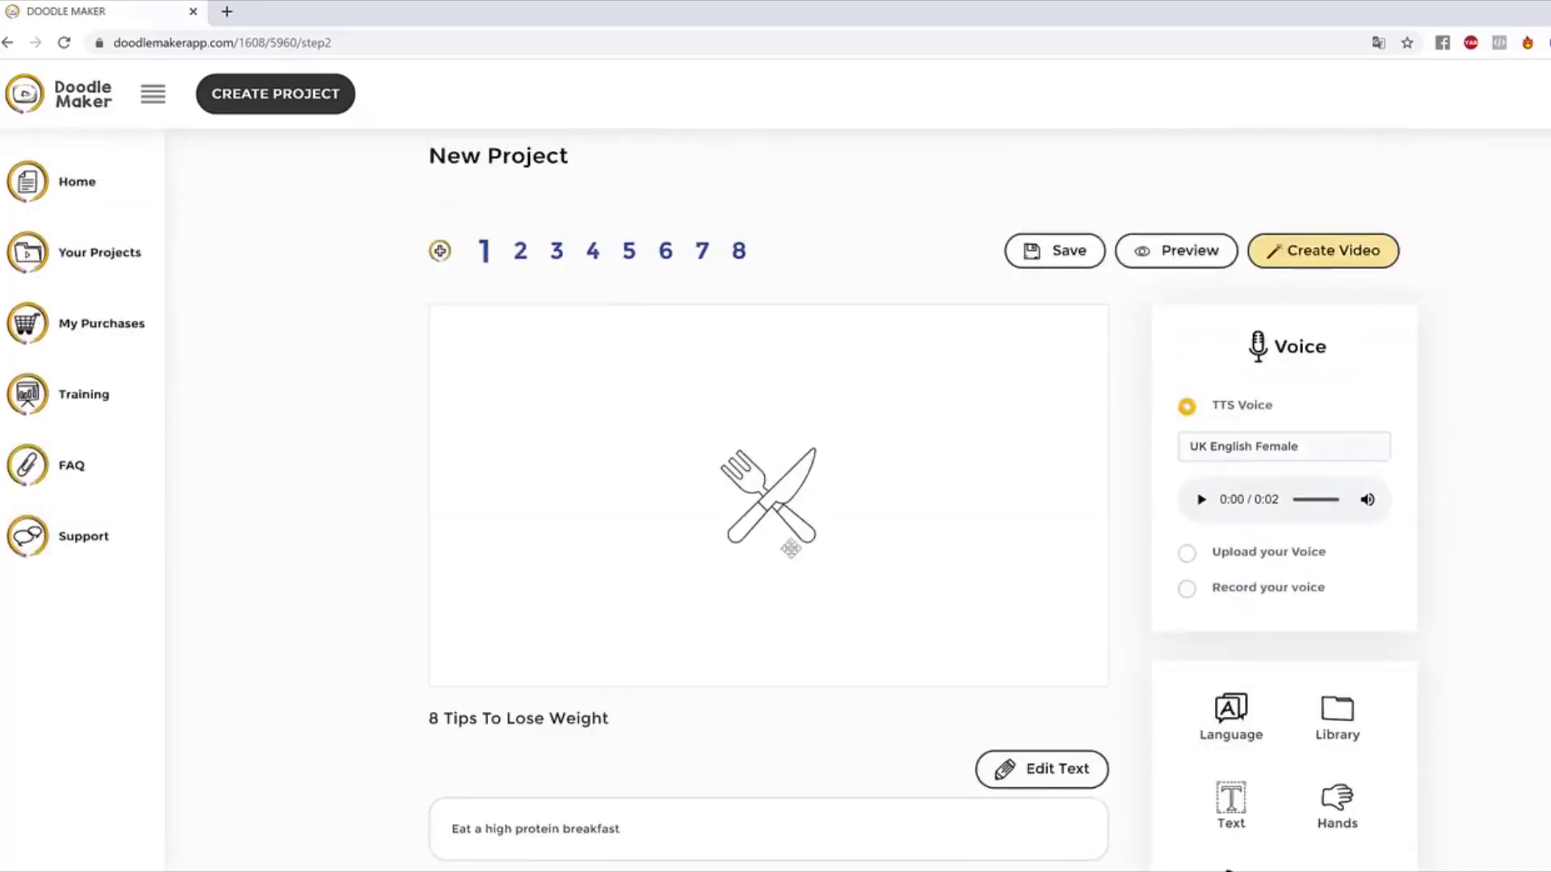
Step: Enlarge the fork-and-knife drawing on slide 1 and colour it dark red
click(798, 501)
drag(834, 562, 887, 614)
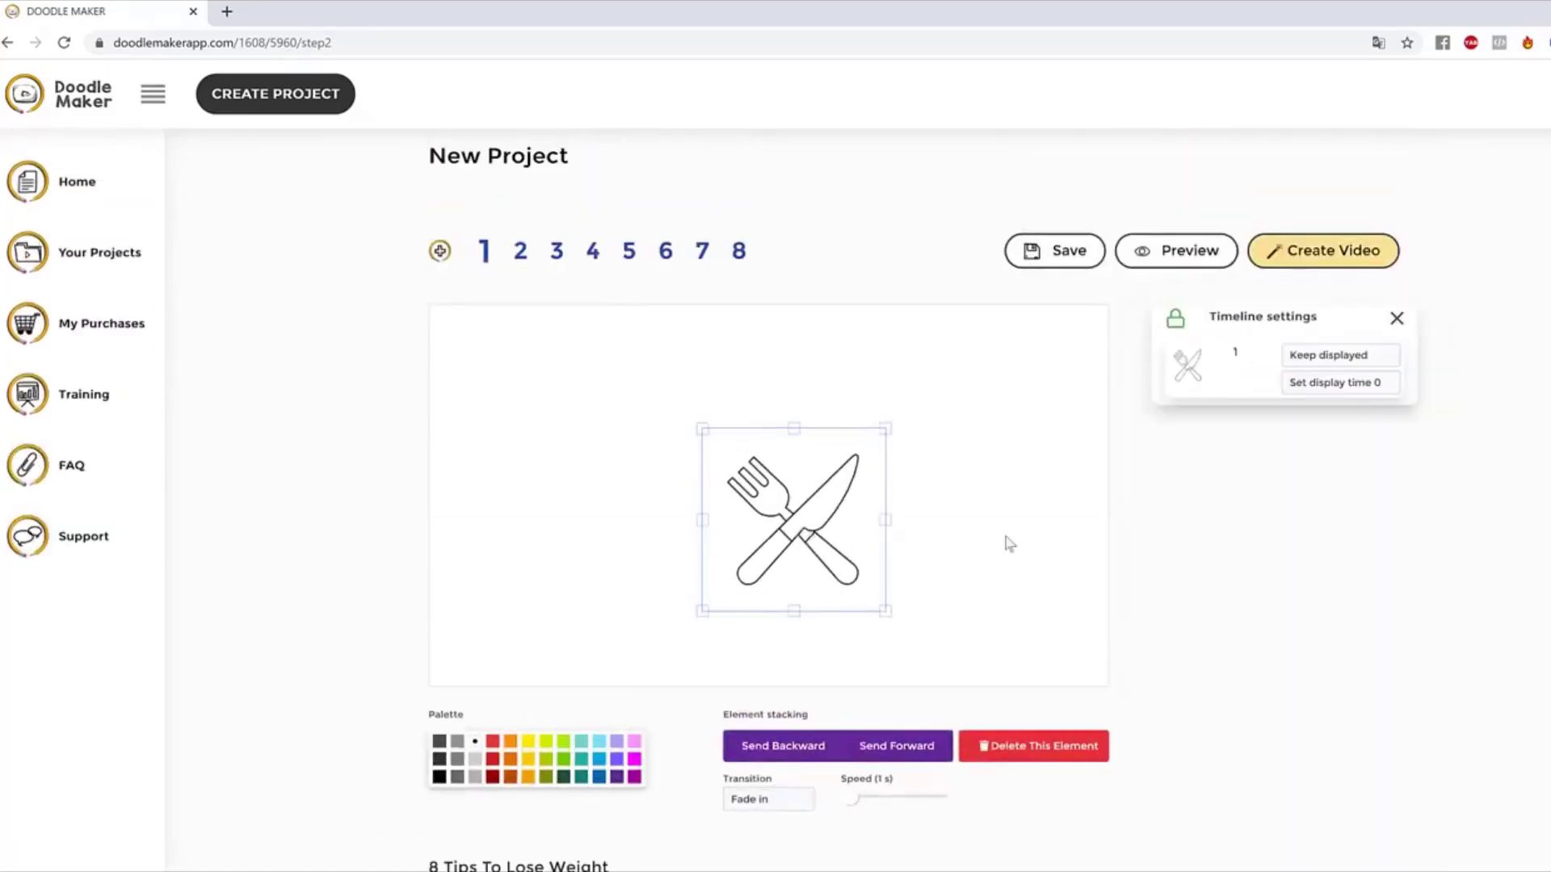
drag(704, 426, 667, 393)
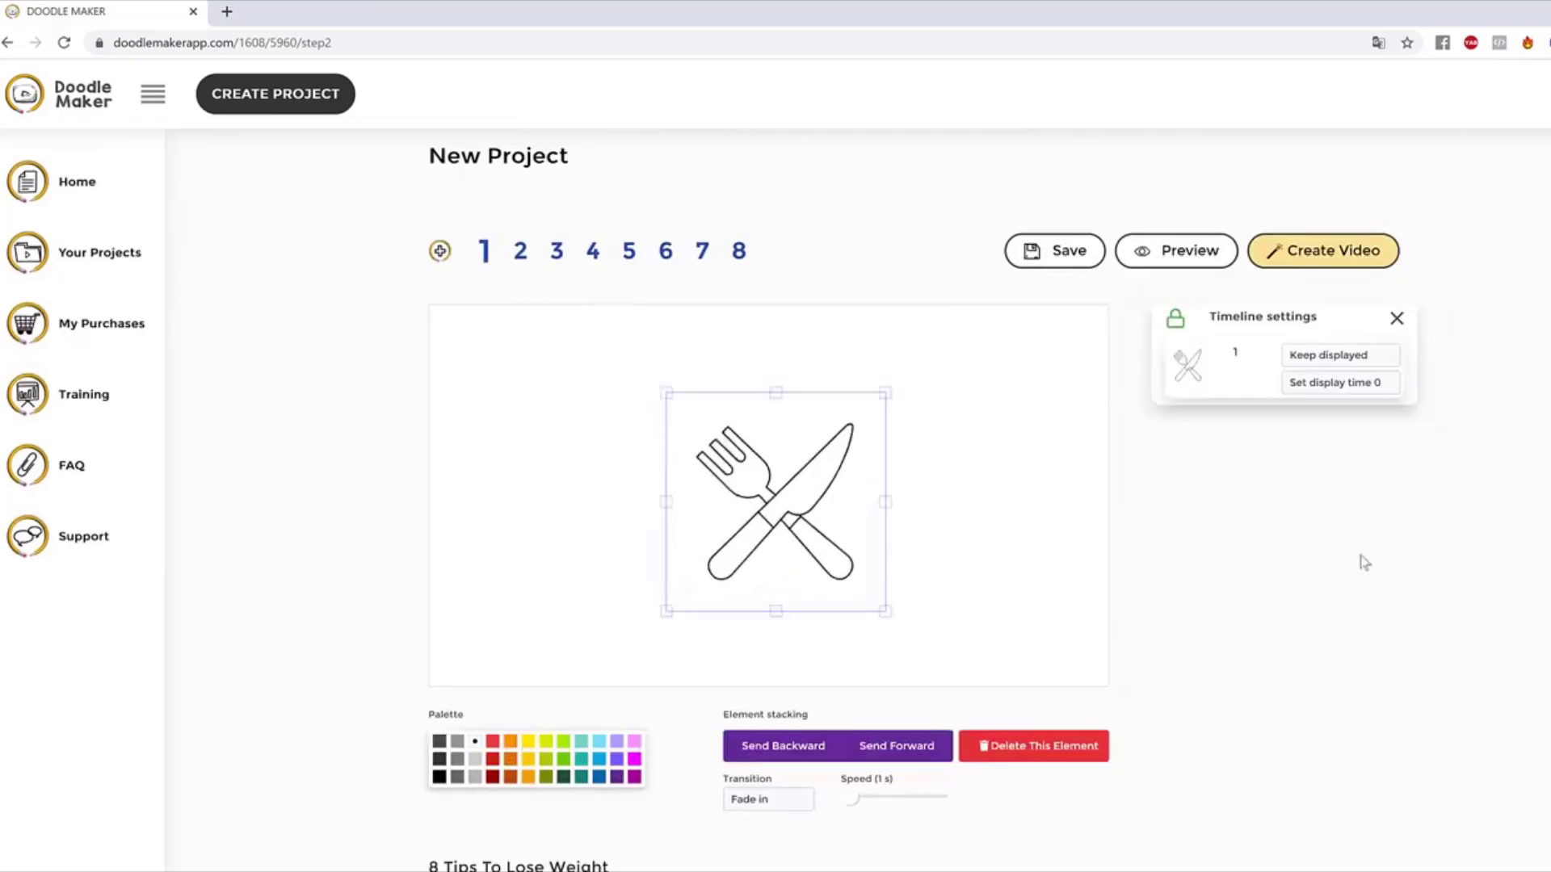
click(495, 779)
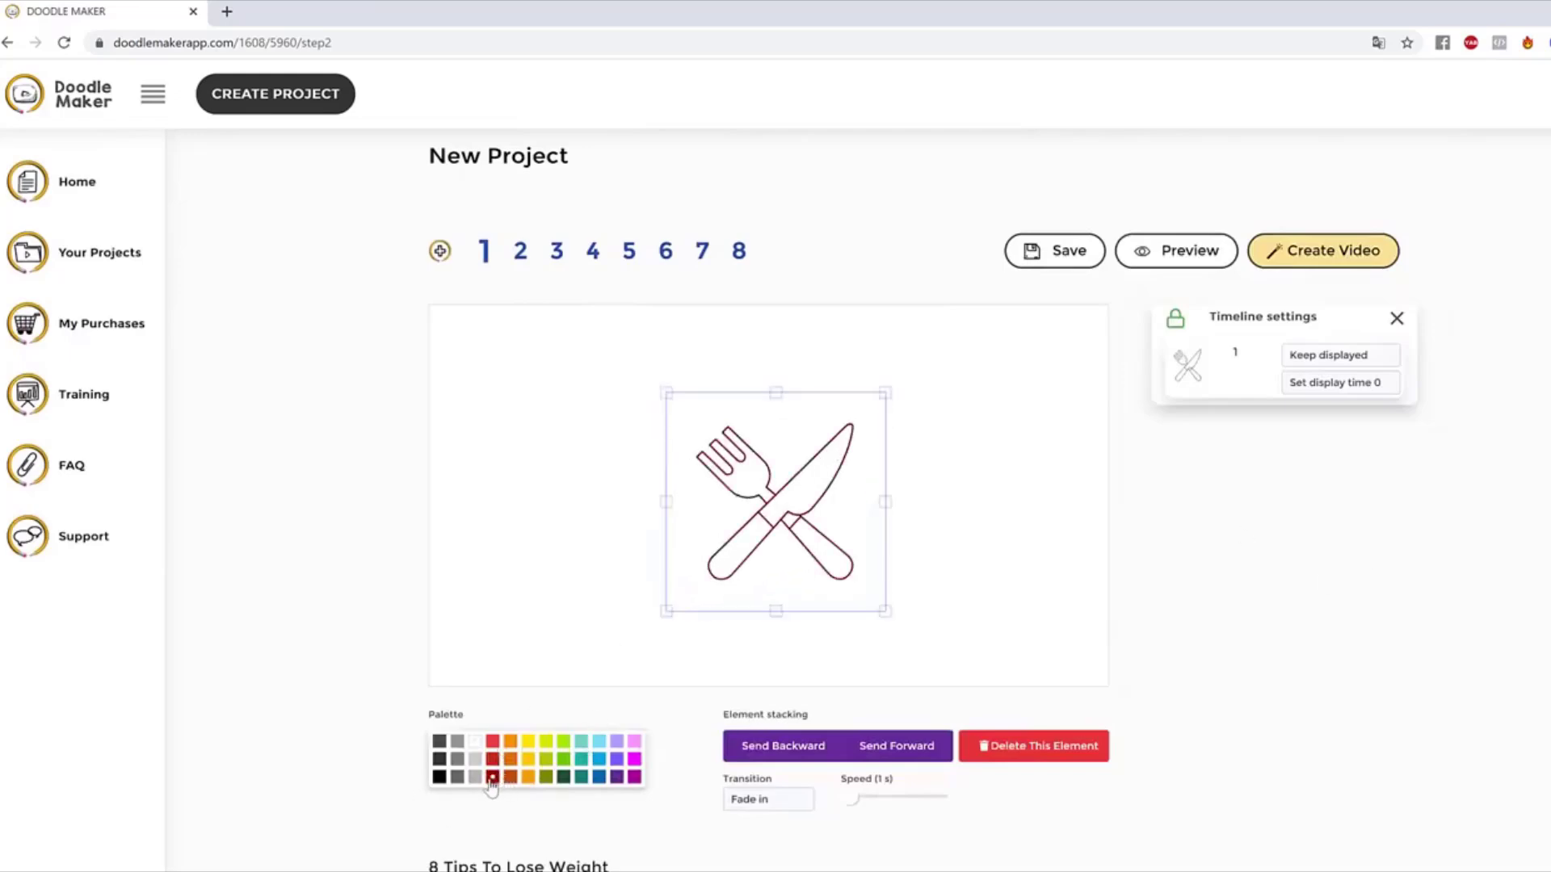
Step: On slide 2, enlarge the drawing of the person refusing and colour it dark green
click(520, 252)
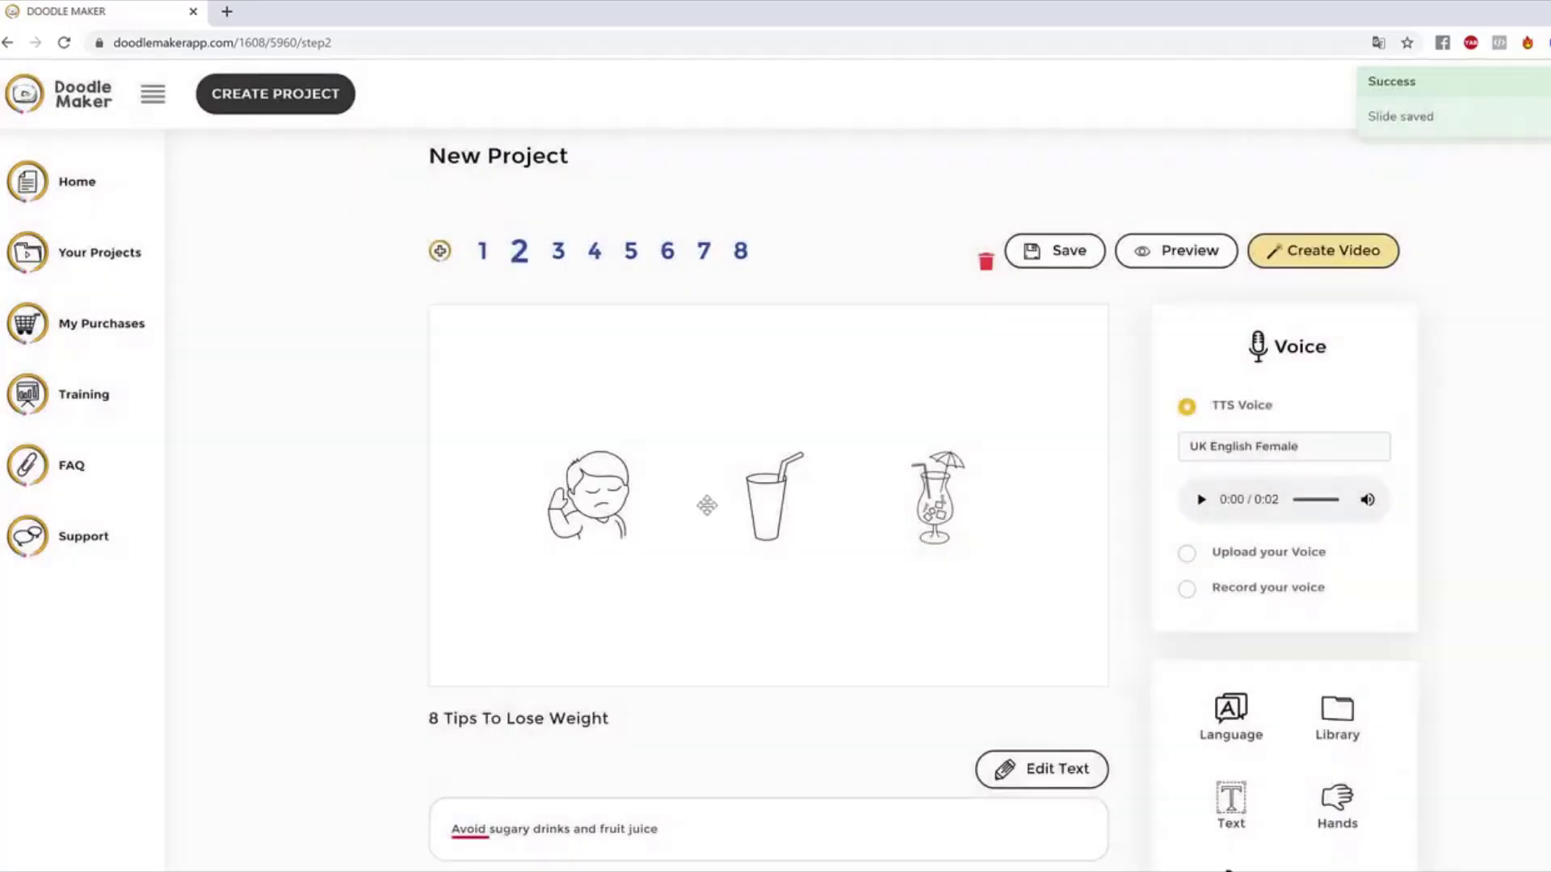
click(623, 504)
drag(665, 569, 698, 595)
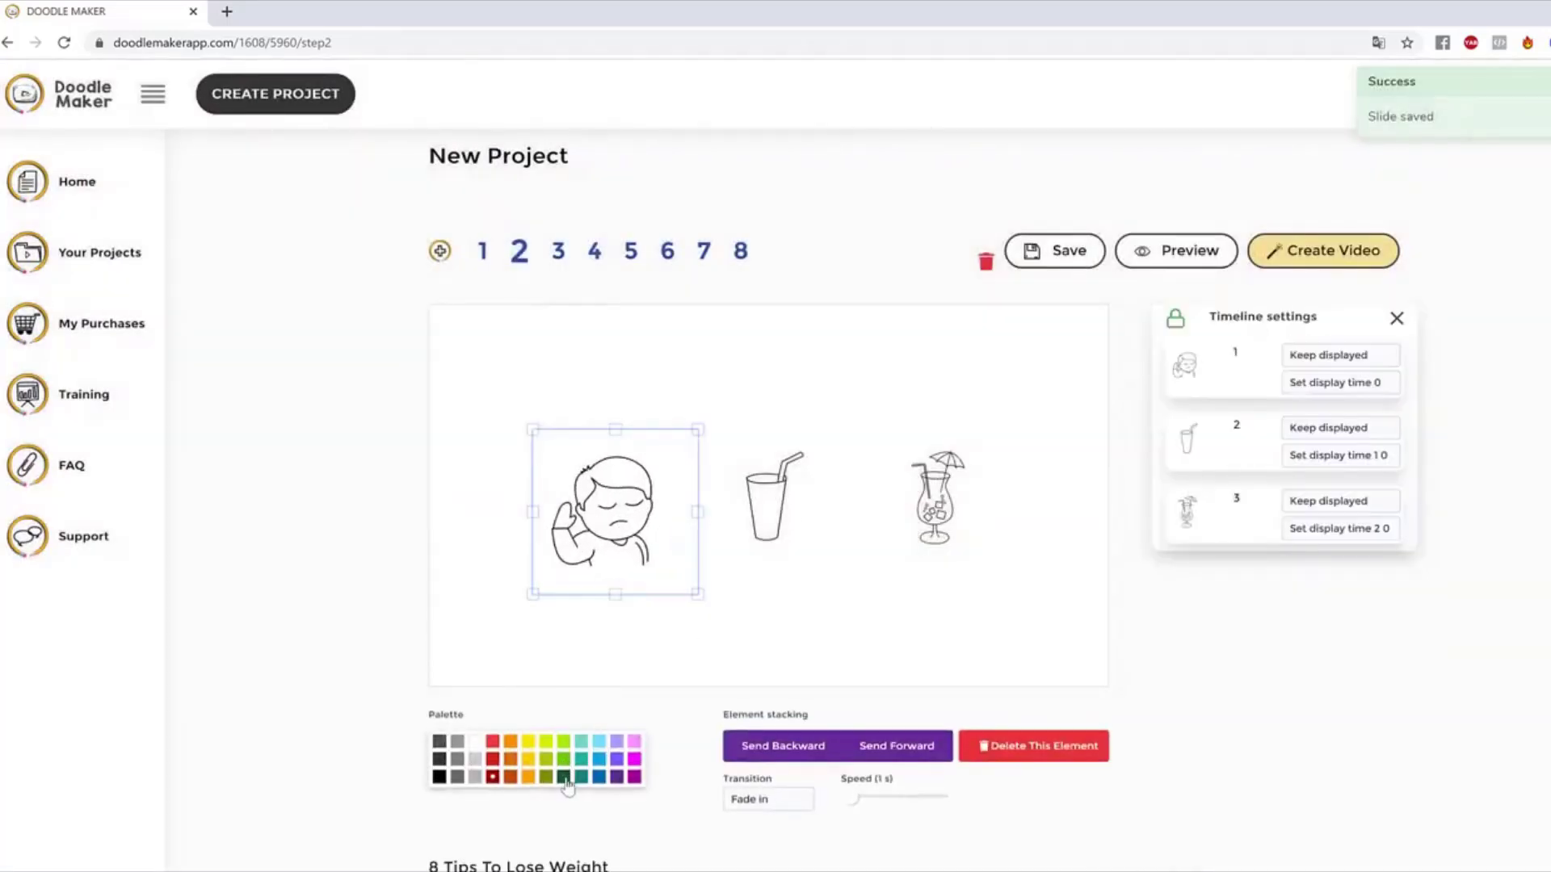
click(563, 777)
click(852, 585)
Step: Colour slide 2's straw glass red, then colour the cocktail glass blue and enlarge it
click(767, 496)
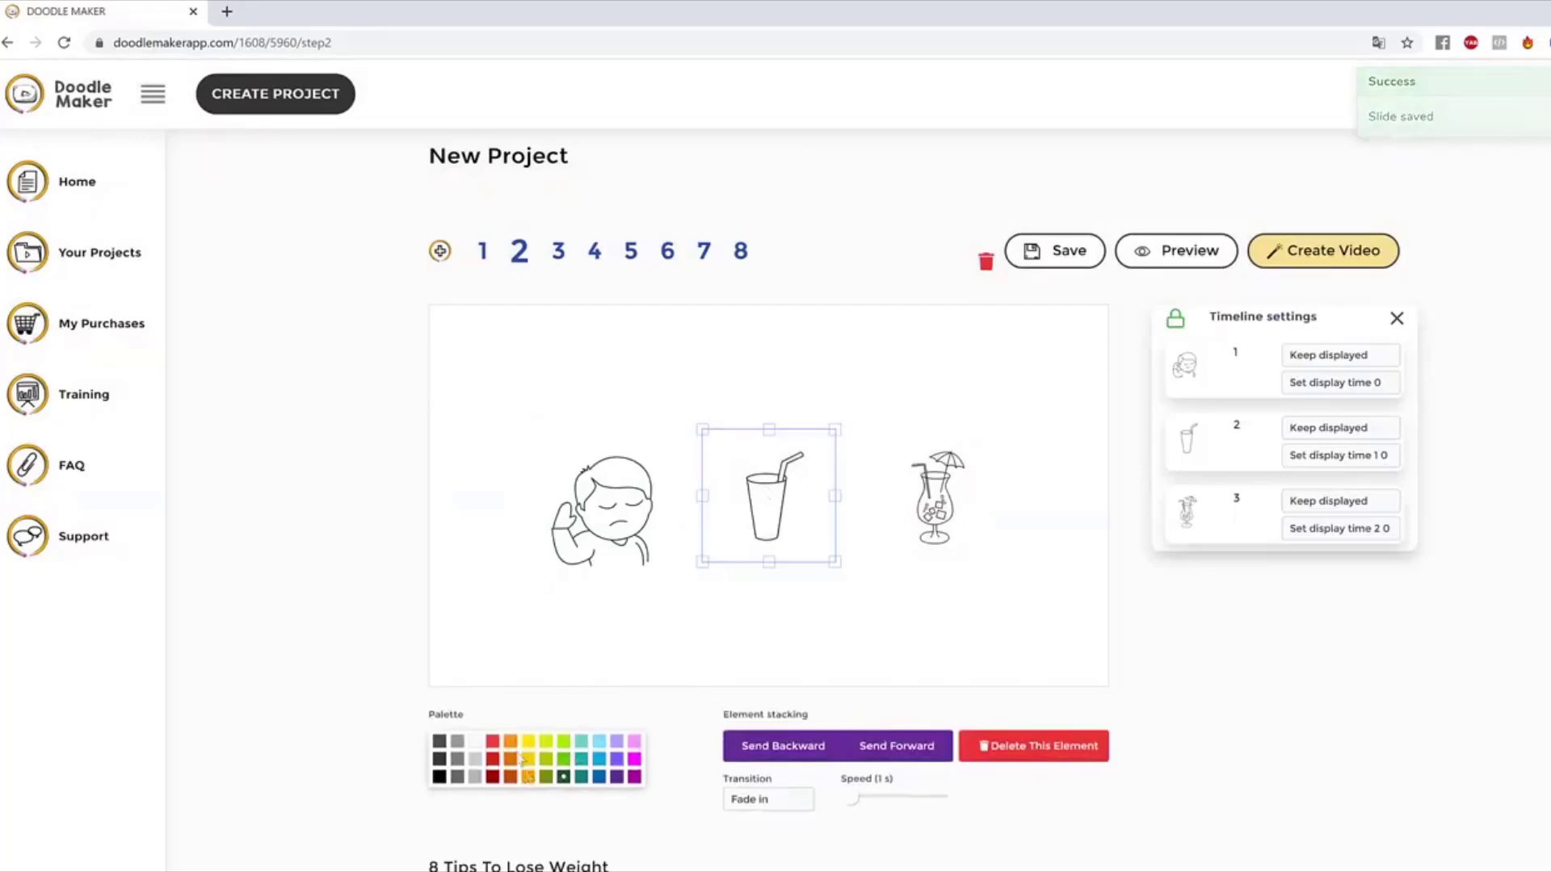
click(492, 758)
click(940, 469)
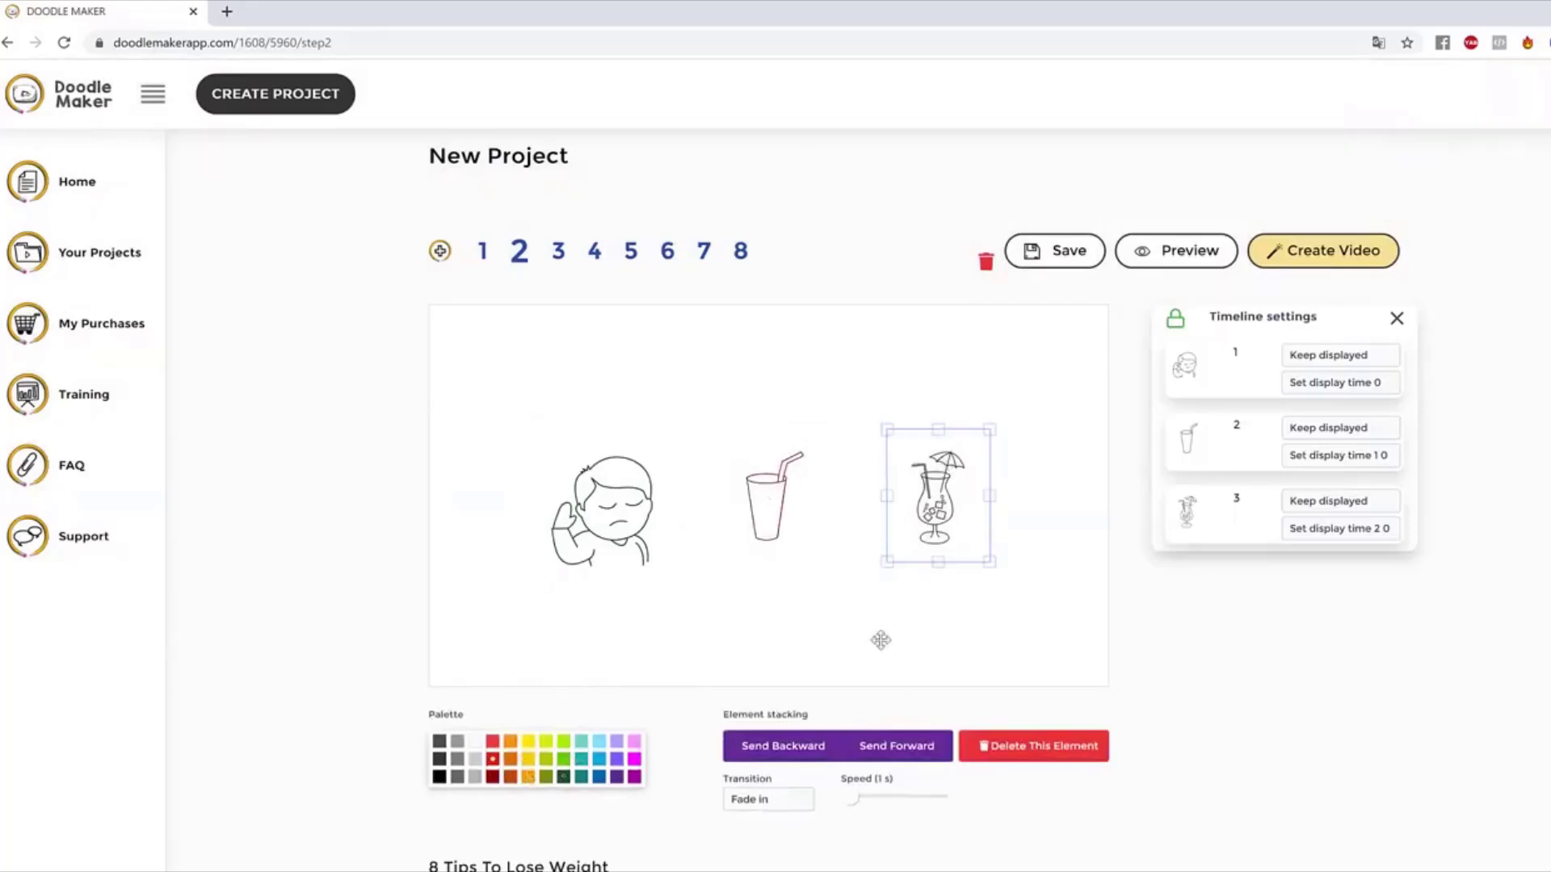
click(597, 779)
mouse_move(991, 561)
mouse_down()
mouse_move(1014, 595)
mouse_move(984, 567)
mouse_move(1004, 571)
mouse_up()
drag(951, 503, 967, 534)
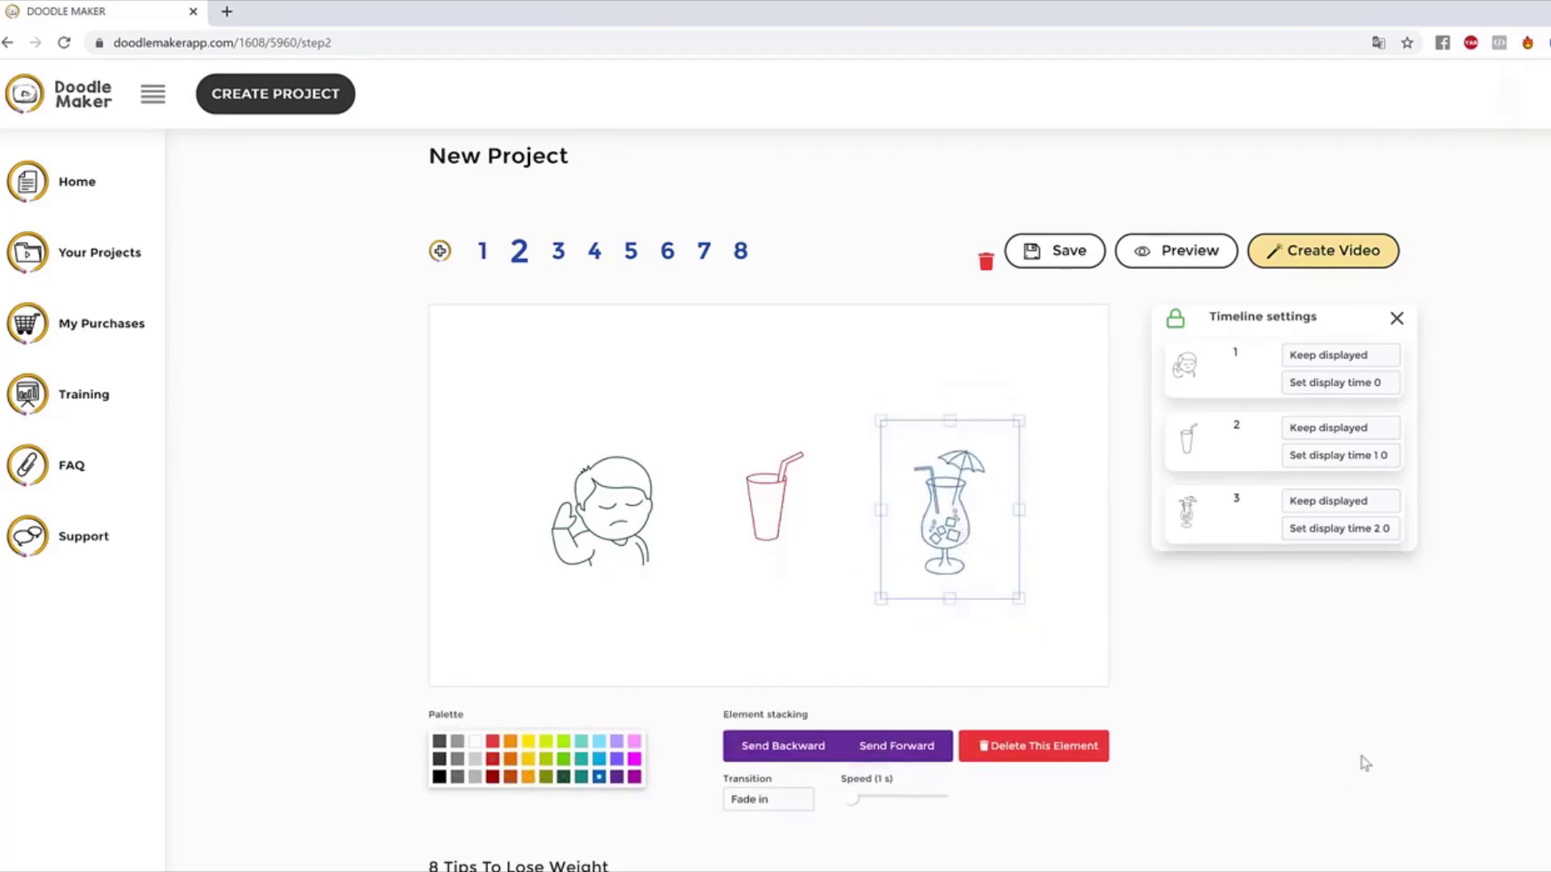
Step: Set the transition of slide 2's person to Hand drawing and of the straw glass to Slide from bottom
click(751, 521)
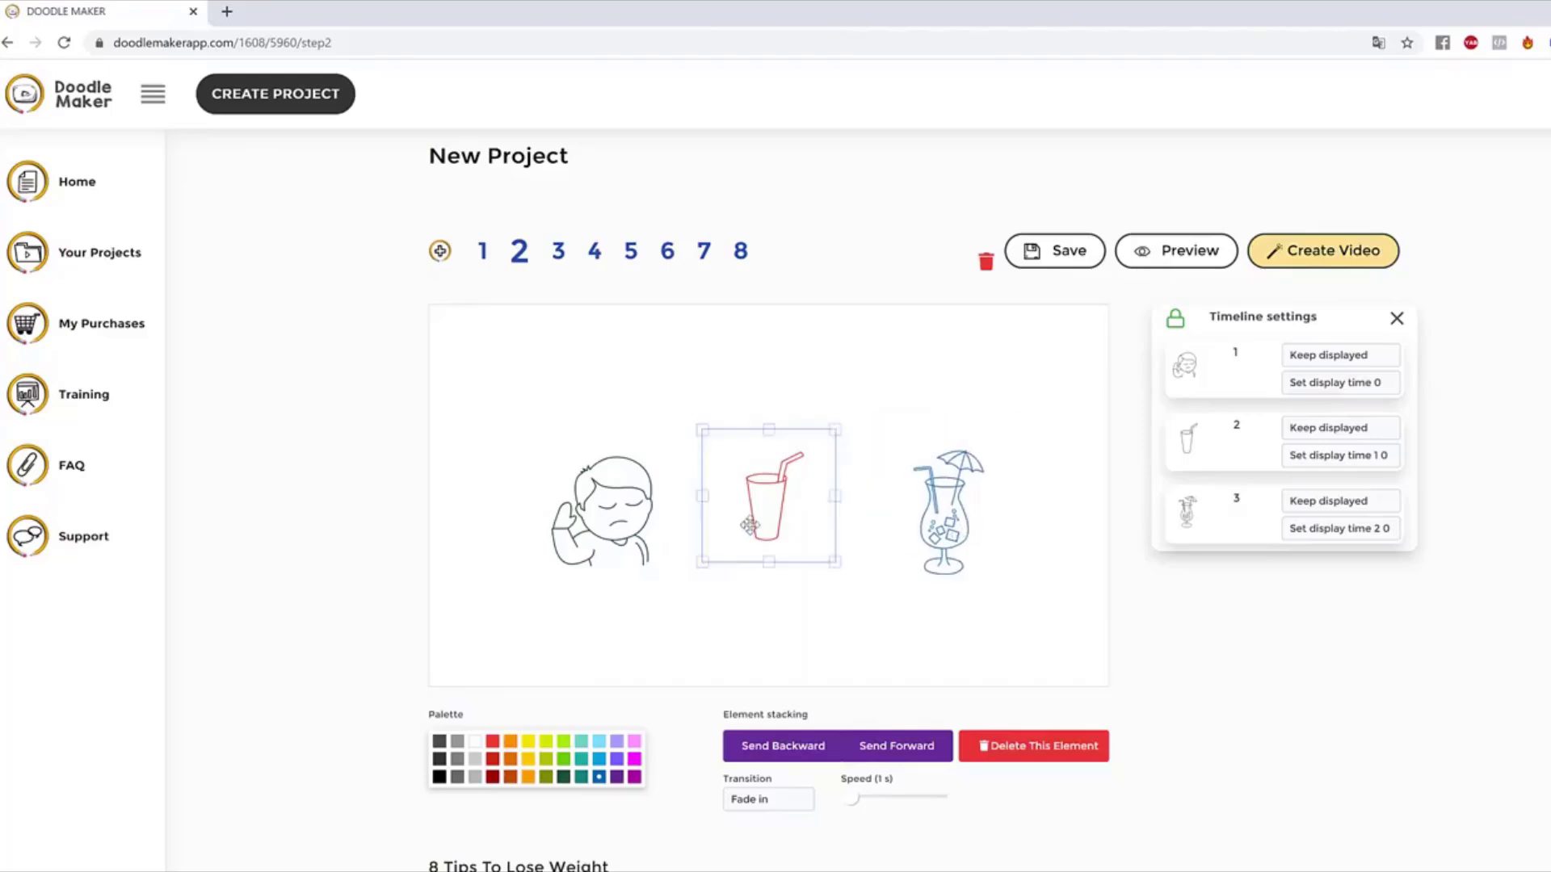
click(616, 511)
click(775, 799)
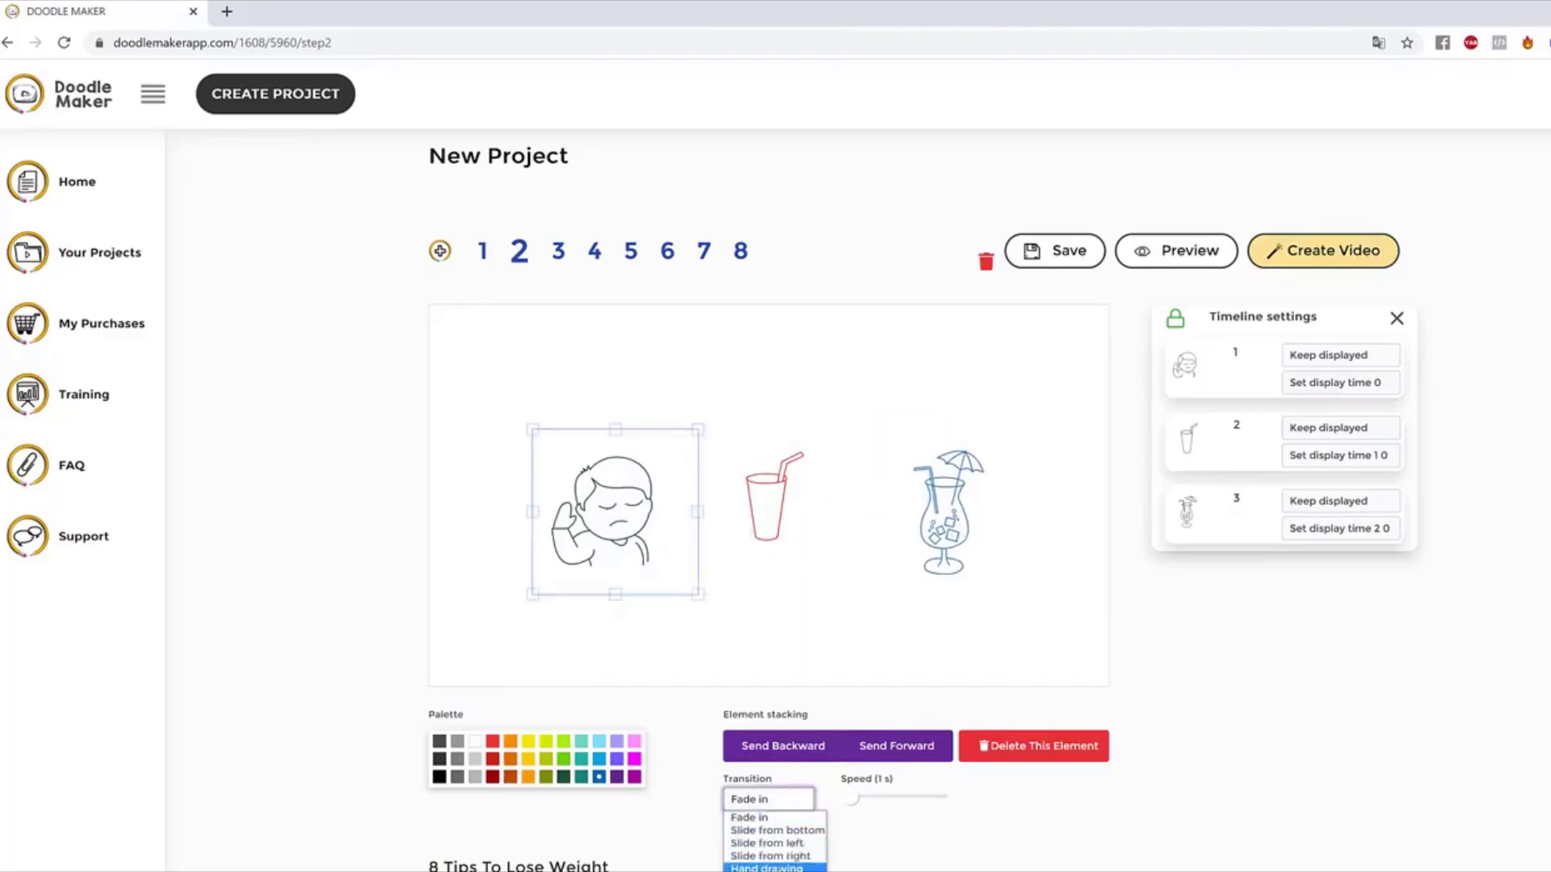
click(768, 857)
click(794, 509)
click(752, 800)
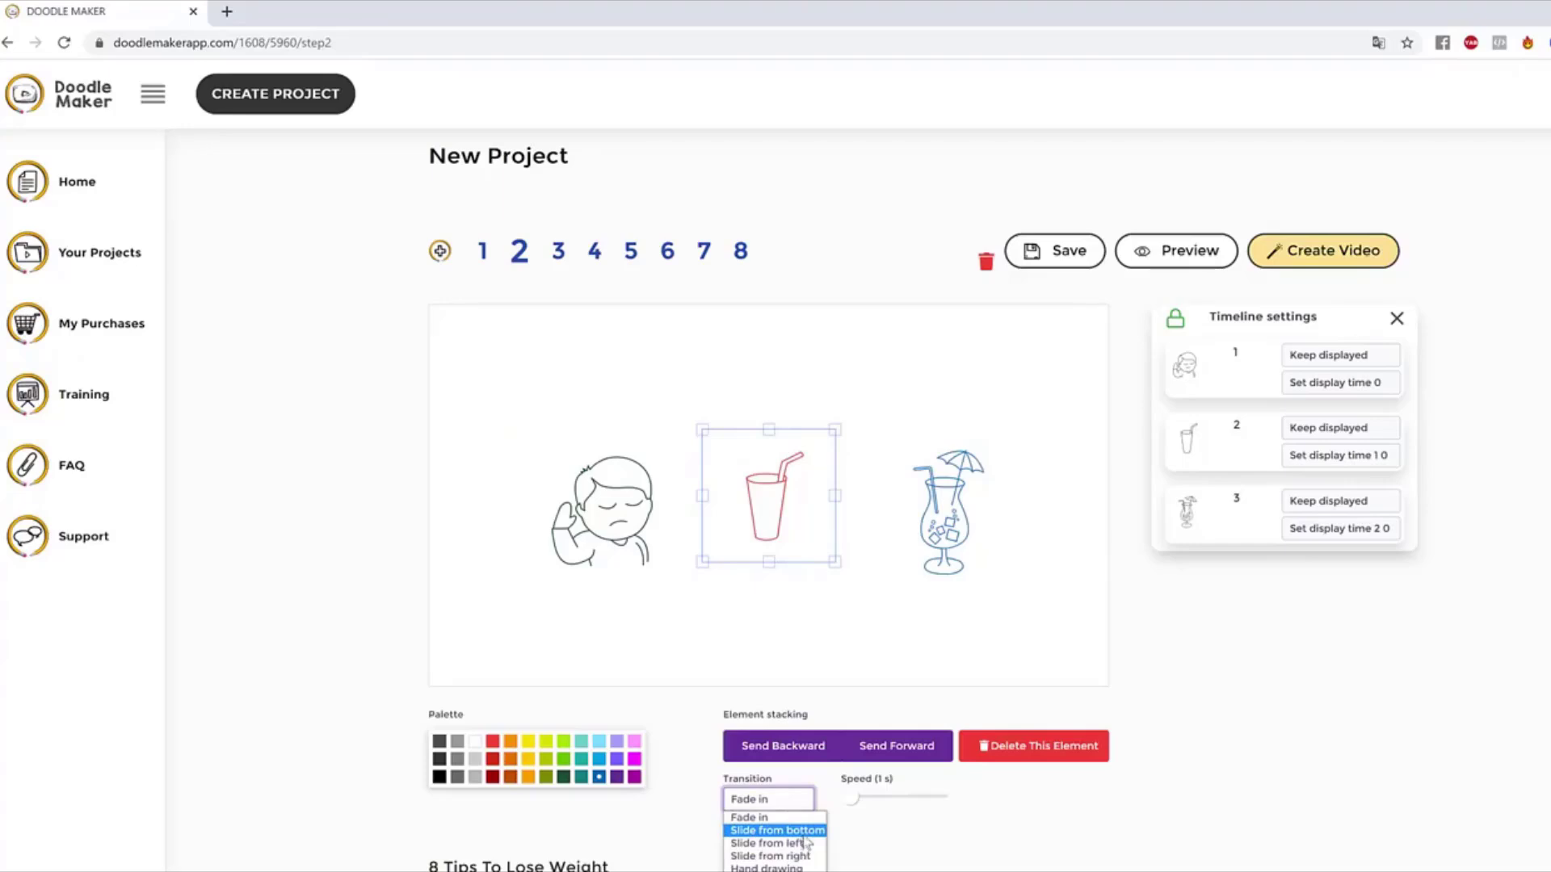
click(802, 832)
click(969, 535)
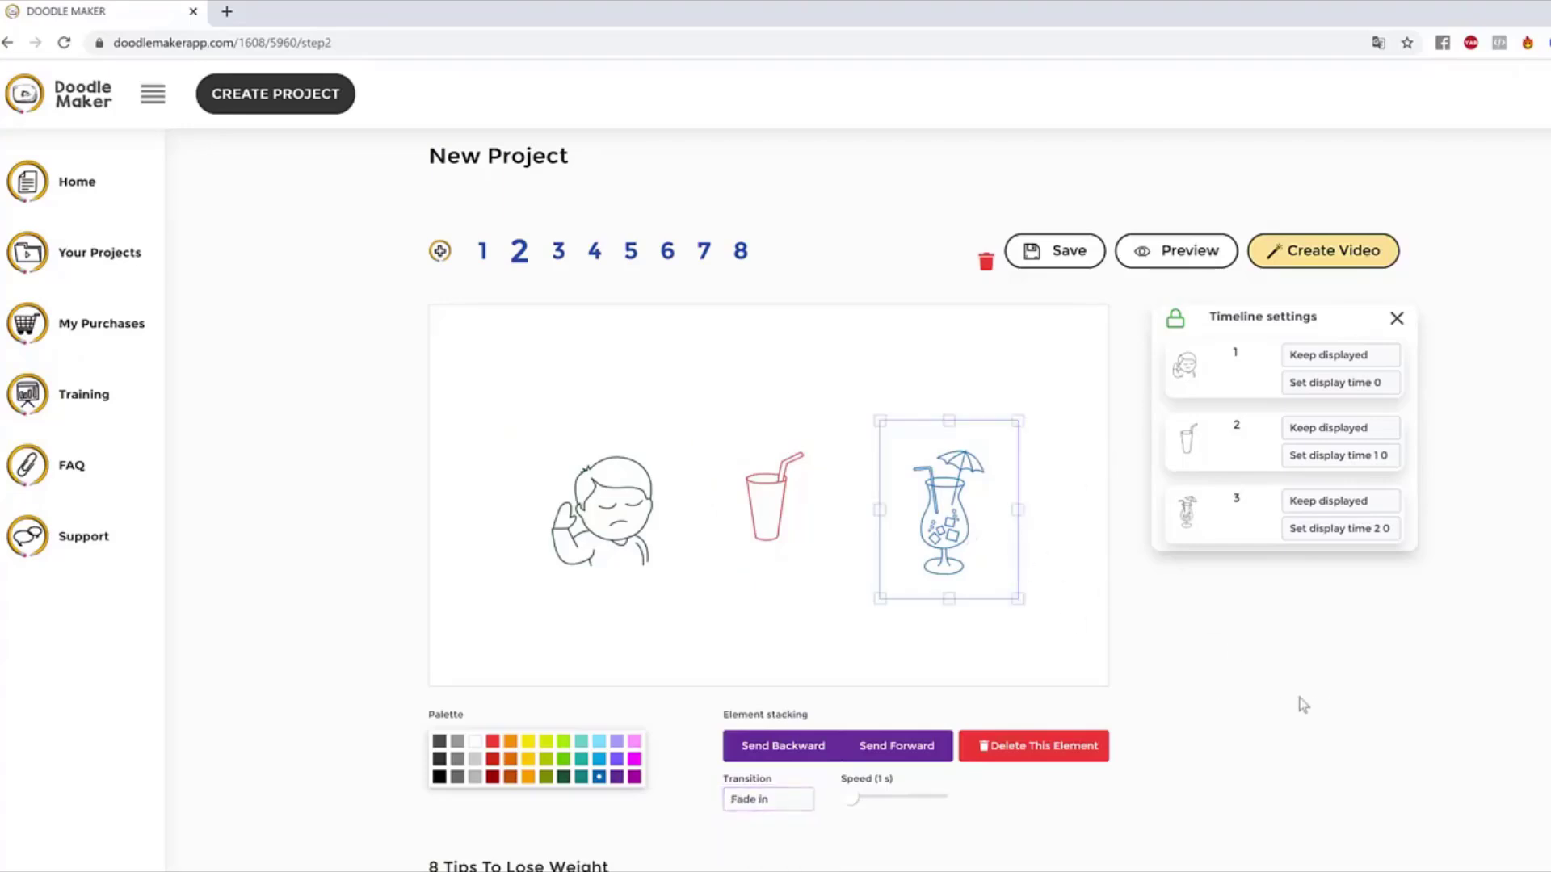
click(938, 672)
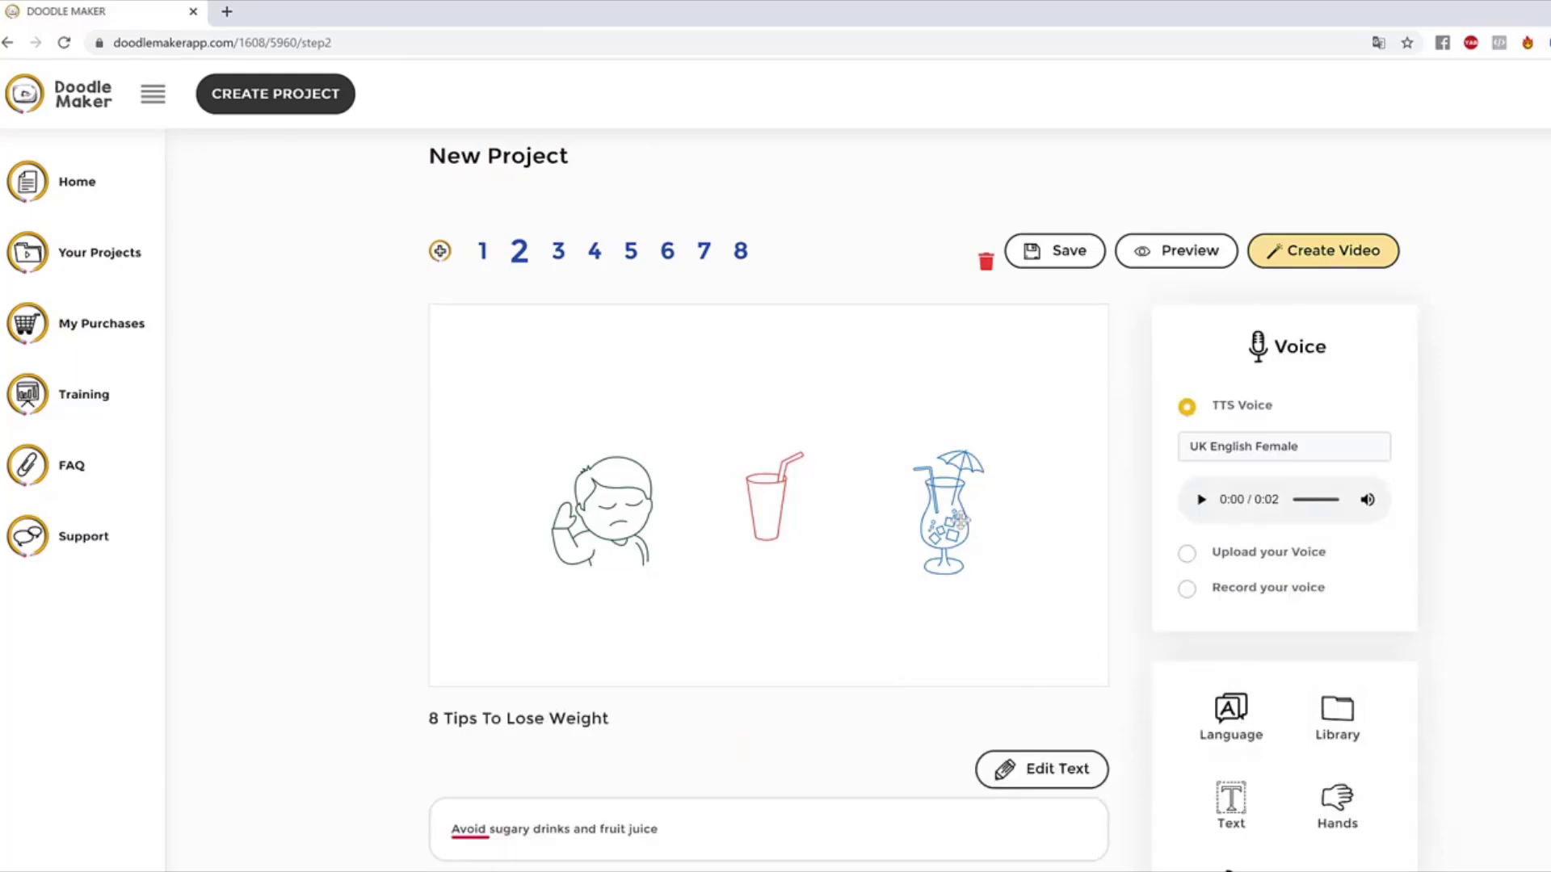
Step: Examine the stacking controls and the timeline options for display mode and display time of slide 2's drawings
click(960, 519)
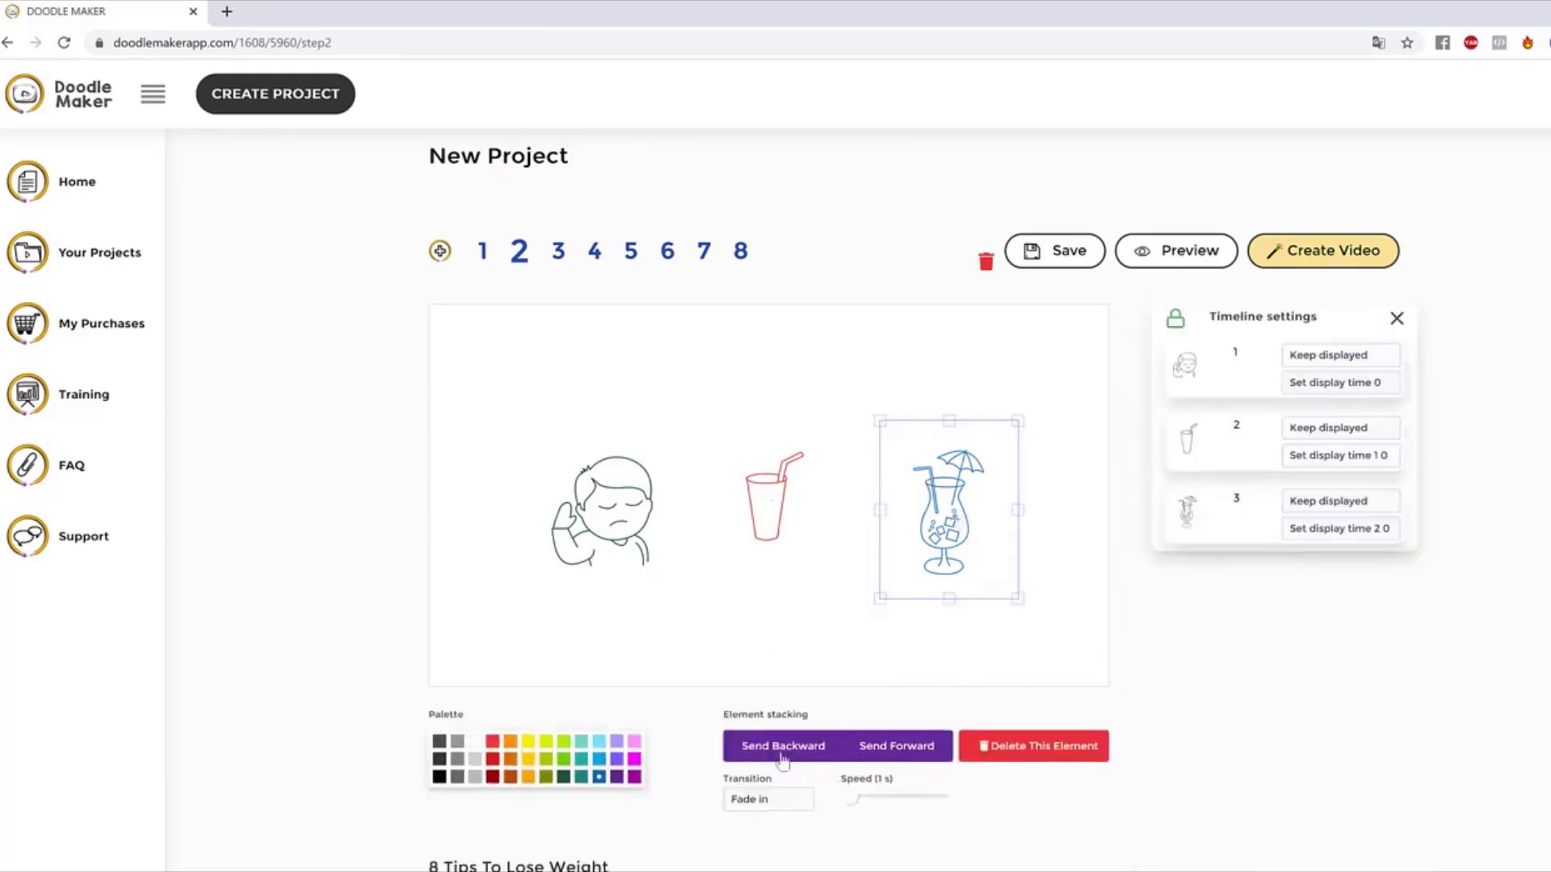
scroll(1354, 670, down, 3)
scroll(1354, 670, up, 3)
click(1357, 361)
click(1476, 360)
click(1349, 382)
click(1528, 507)
click(1343, 357)
click(1351, 355)
Step: Set the transition of slide 1's fork-and-knife drawing to Hand drawing
click(483, 252)
click(775, 466)
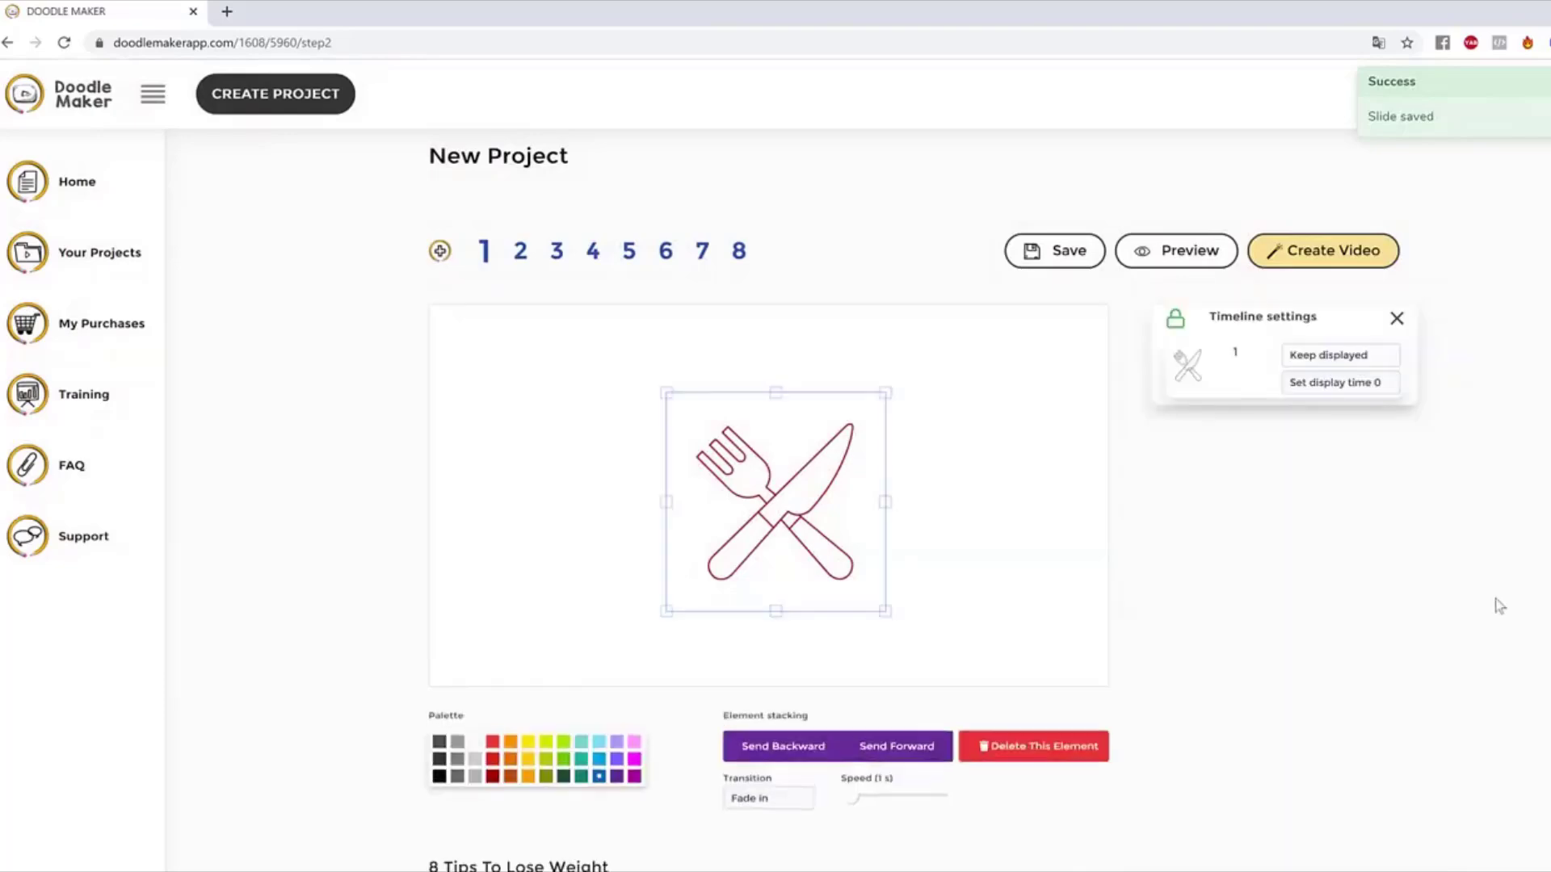
click(789, 811)
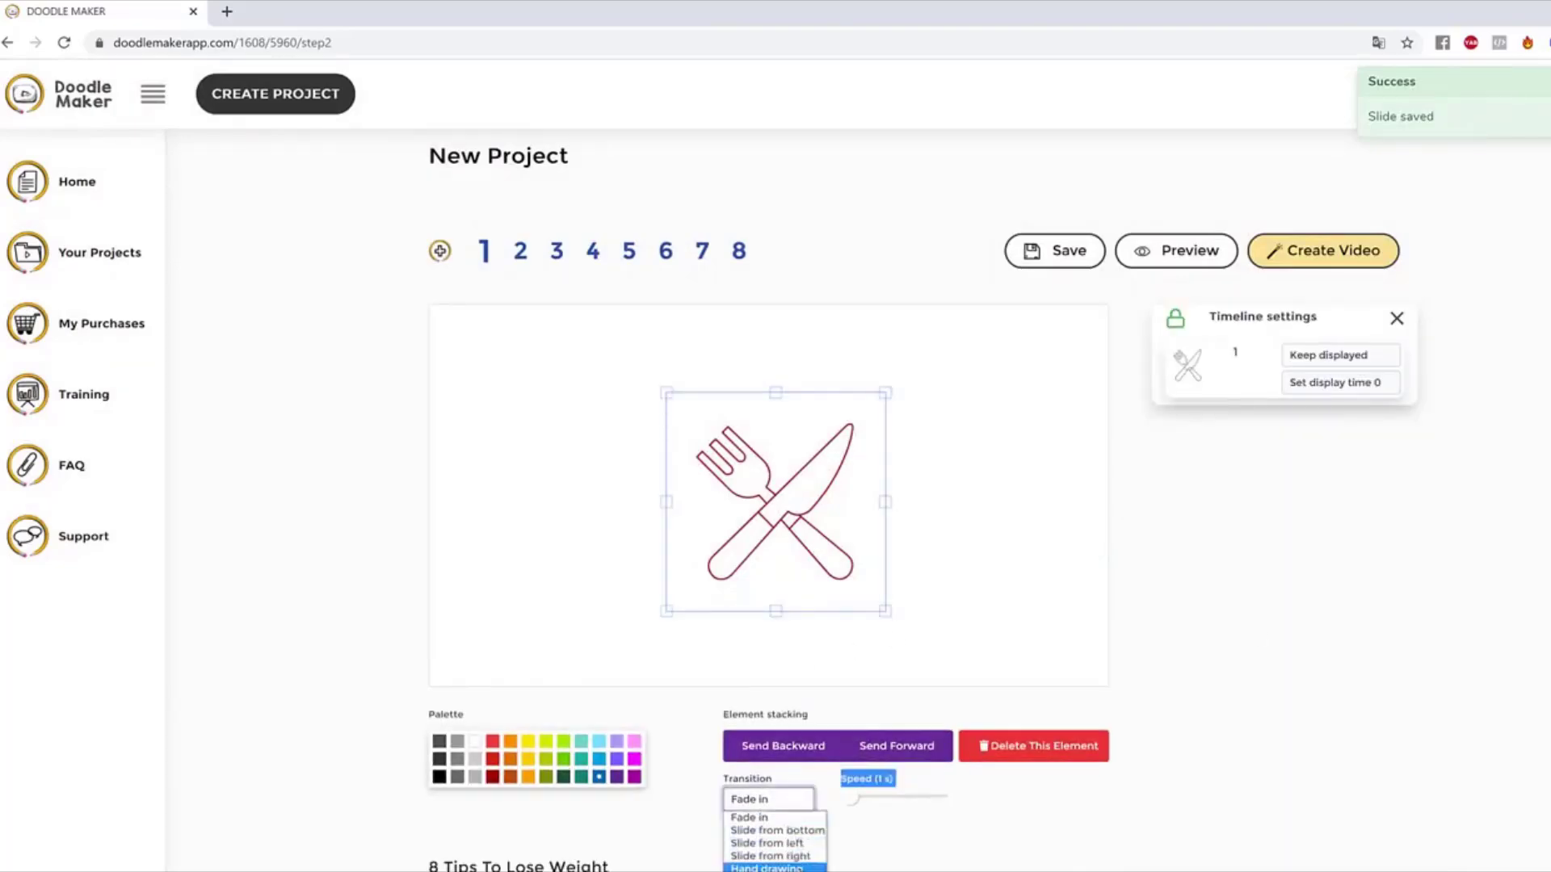
click(752, 864)
scroll(1274, 671, down, 1)
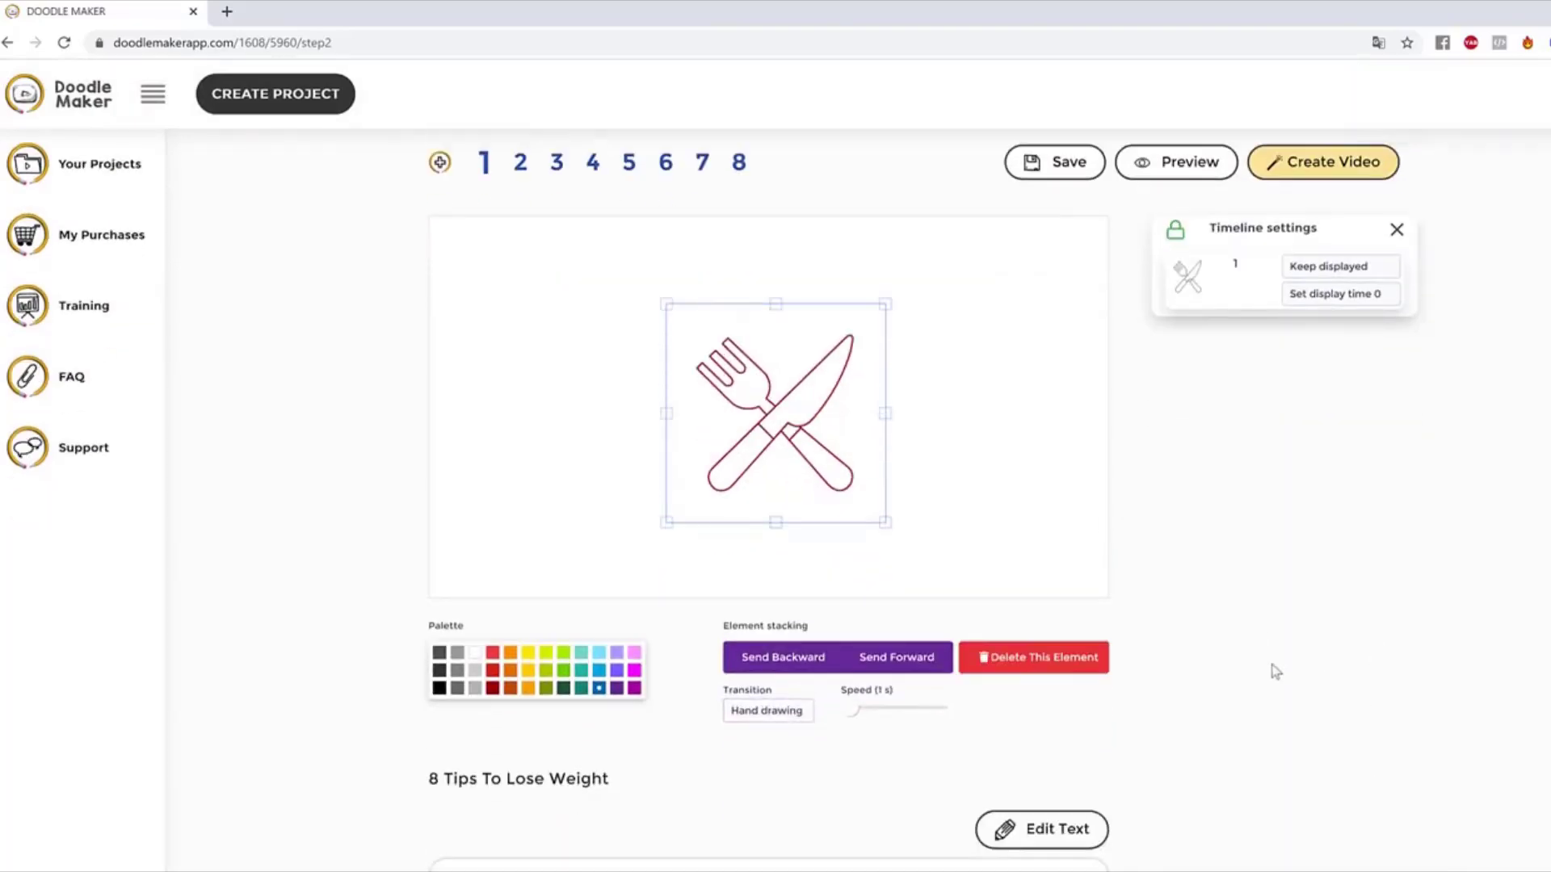
Step: Preview the animations of slide 1 and slide 2, closing each preview after watching
click(1197, 173)
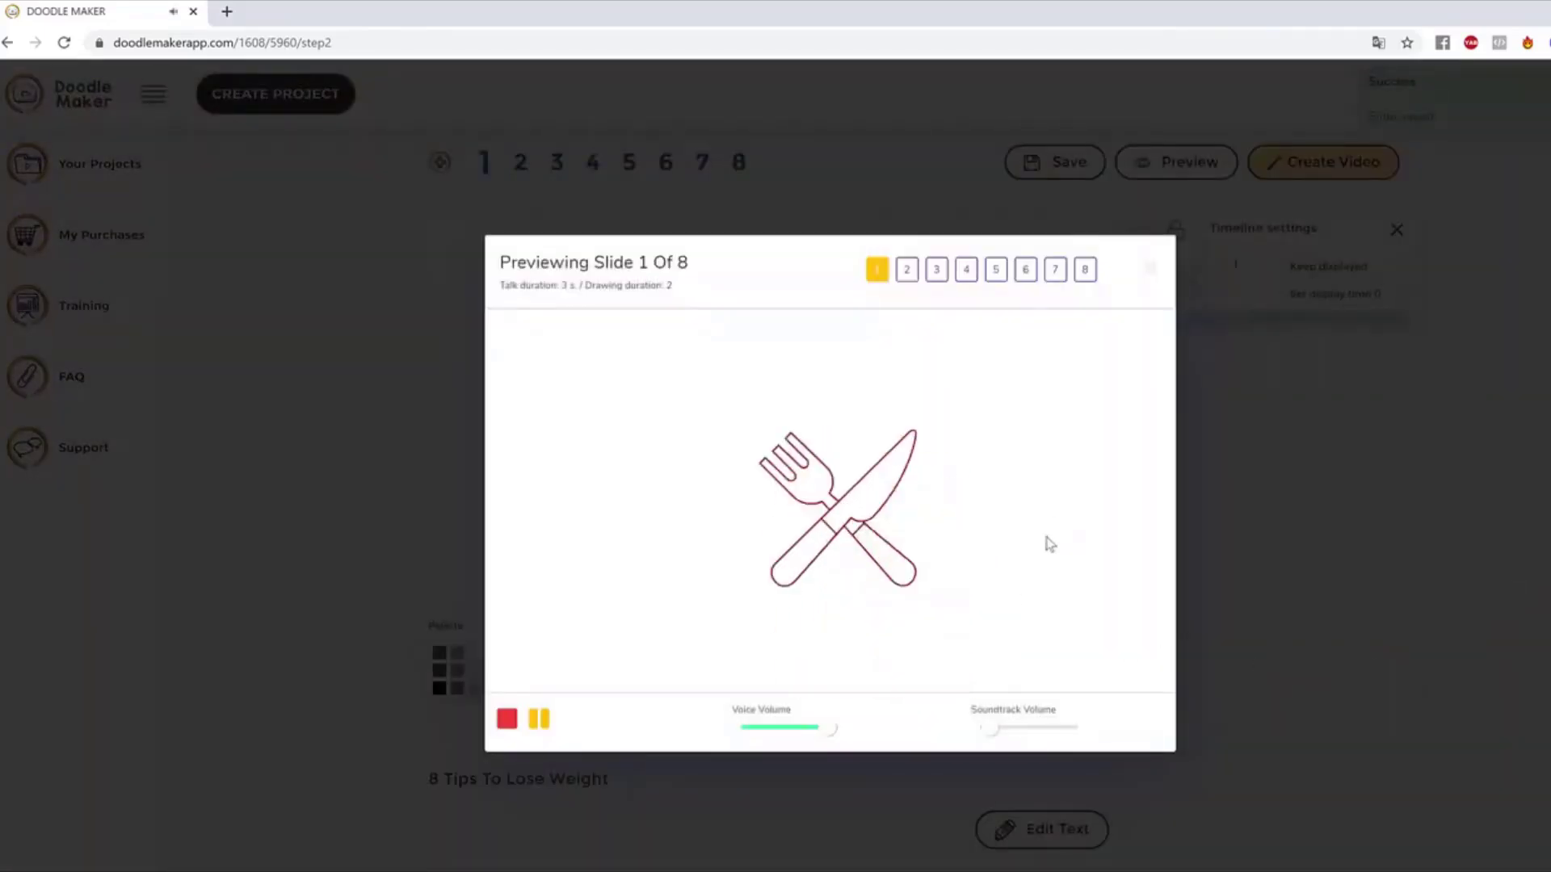
click(1408, 611)
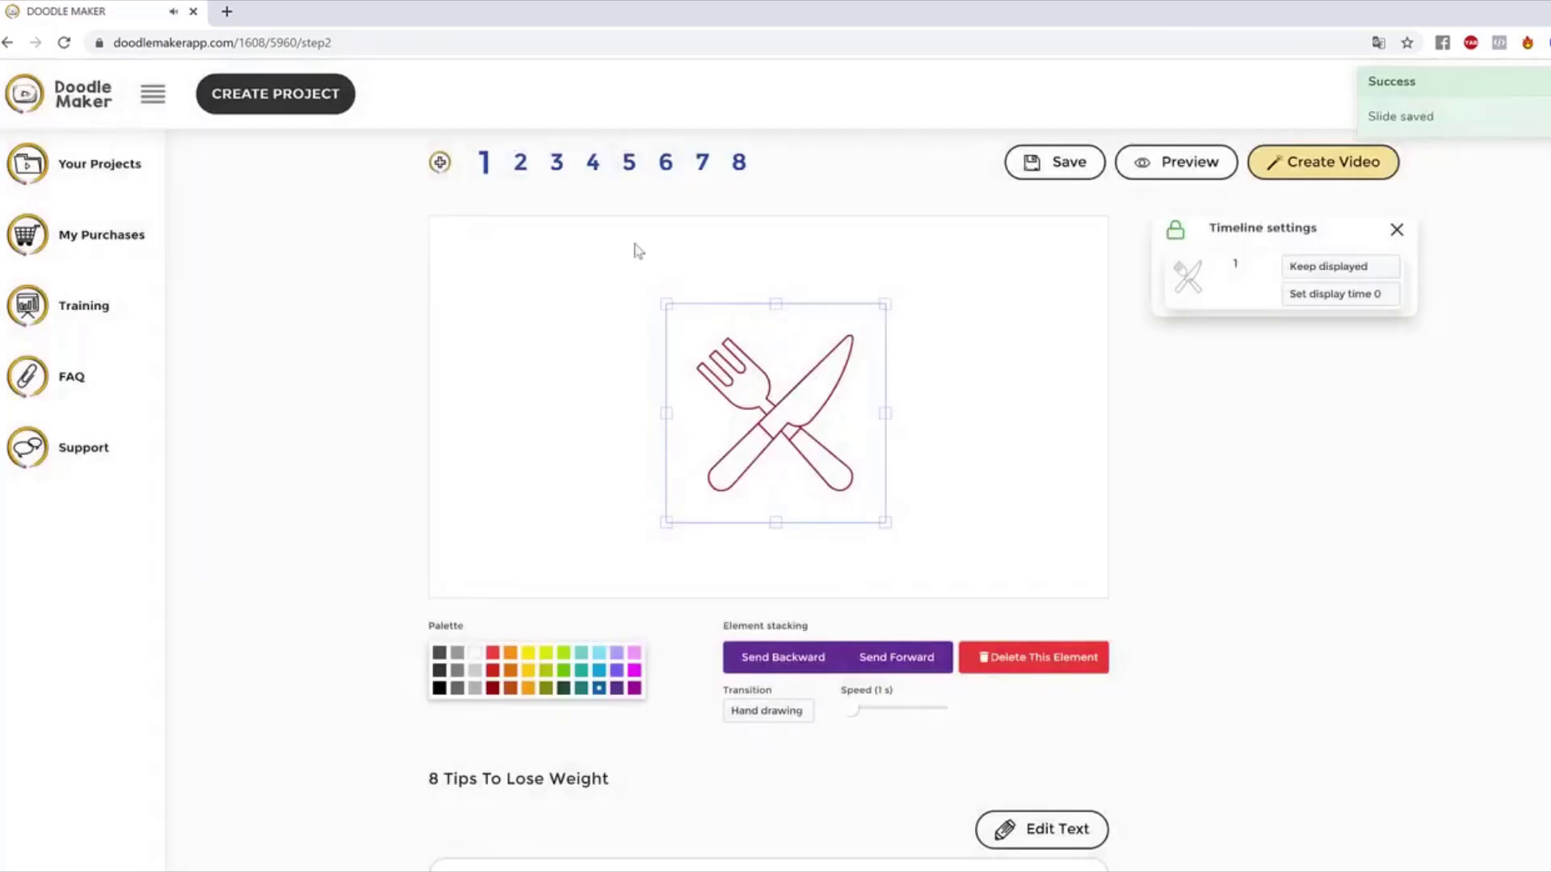
click(520, 162)
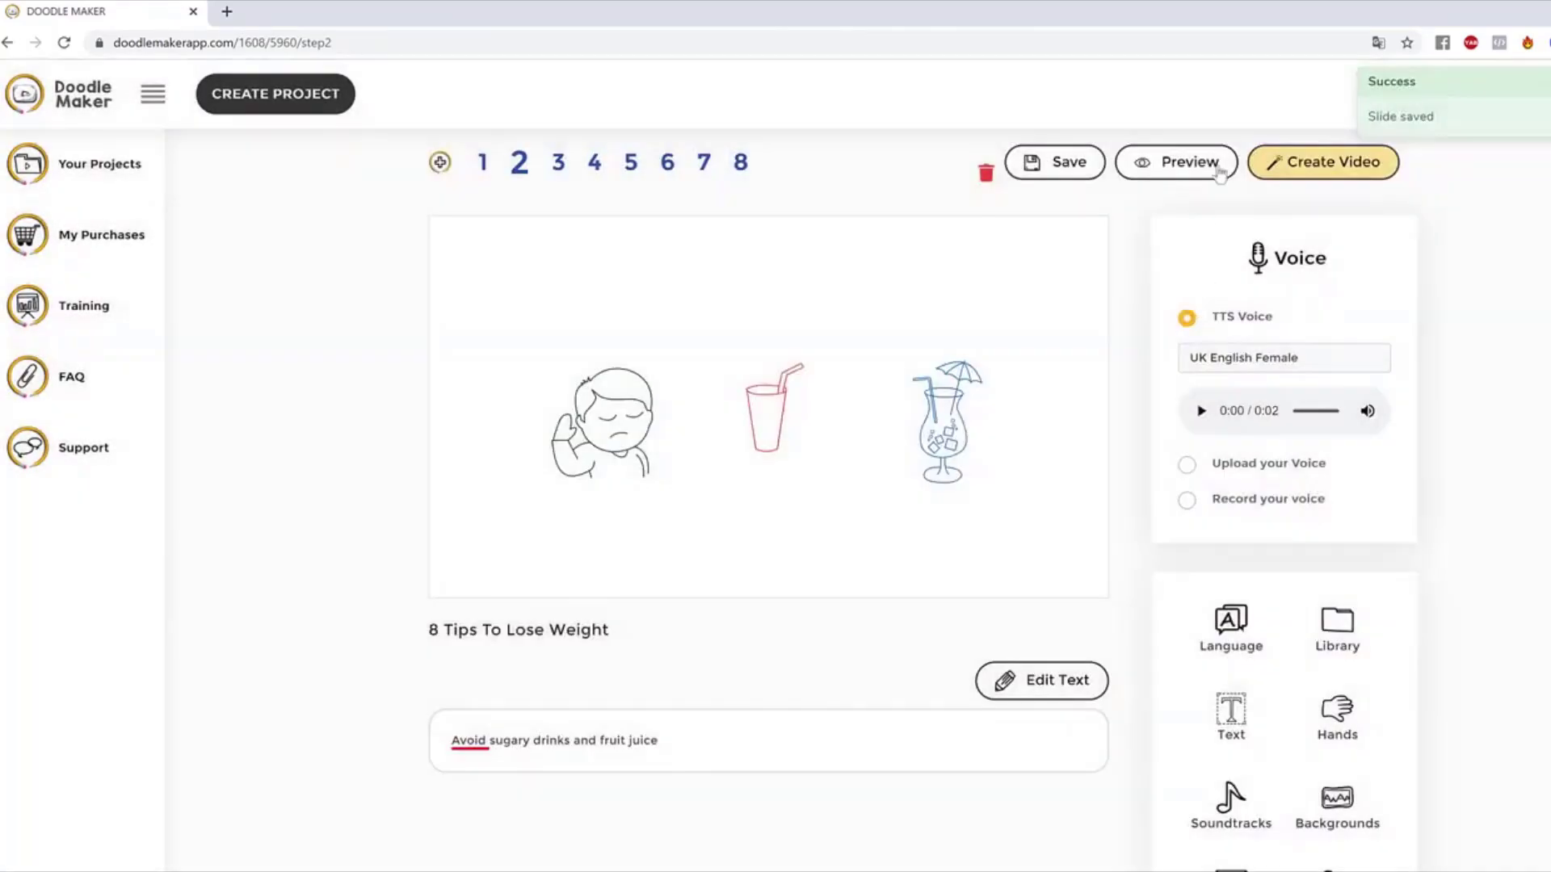
click(1184, 164)
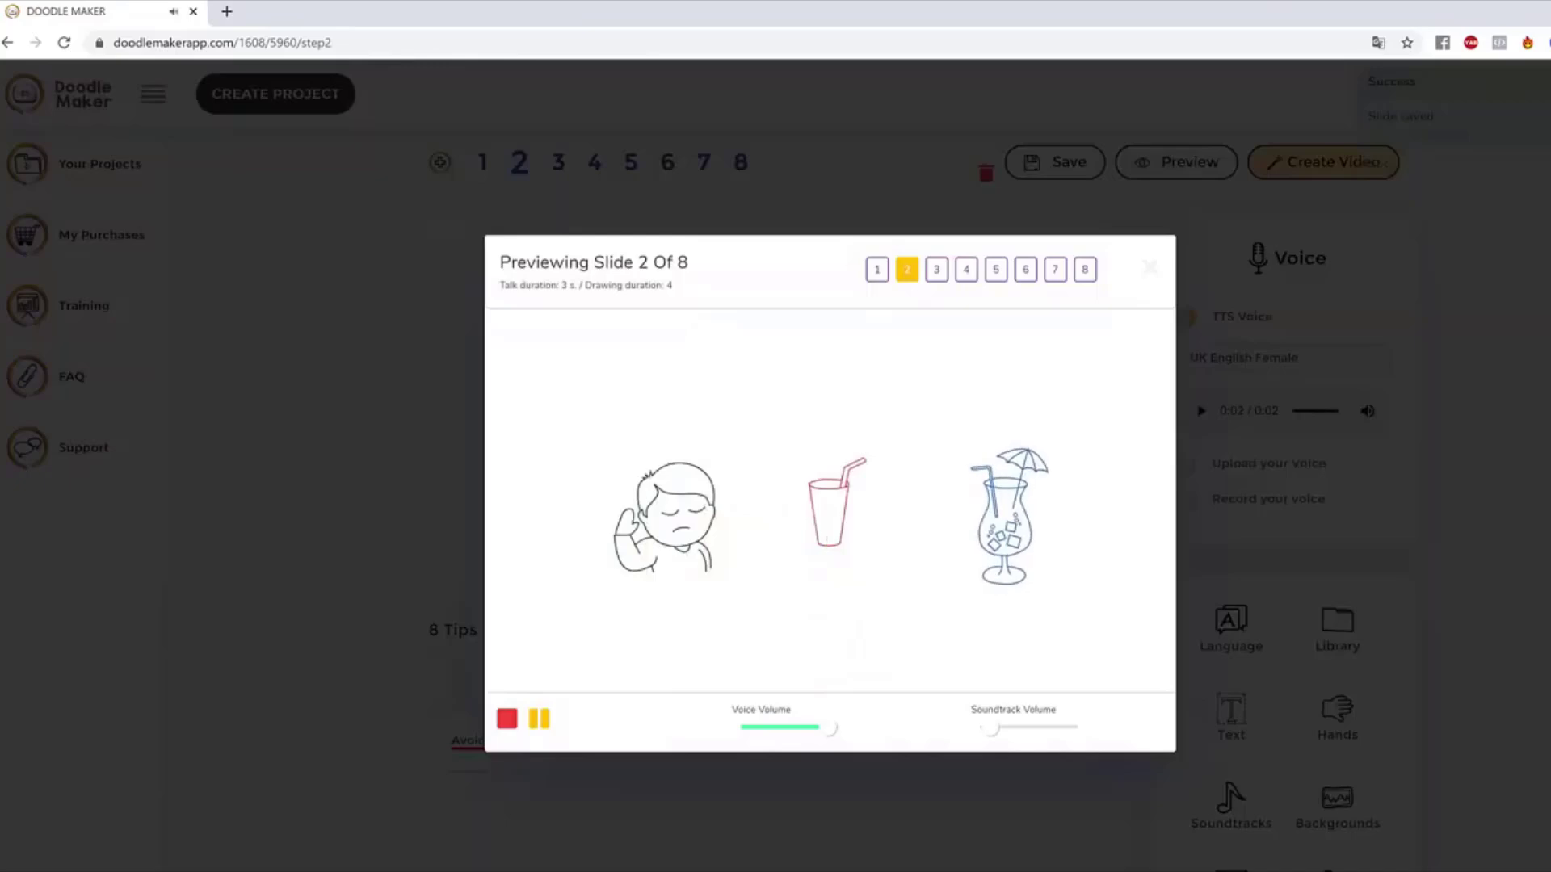
click(464, 596)
Step: Set slide 2's TTS voice to English UK - Harry (Male) and slightly reposition the drawing of the person
click(1359, 357)
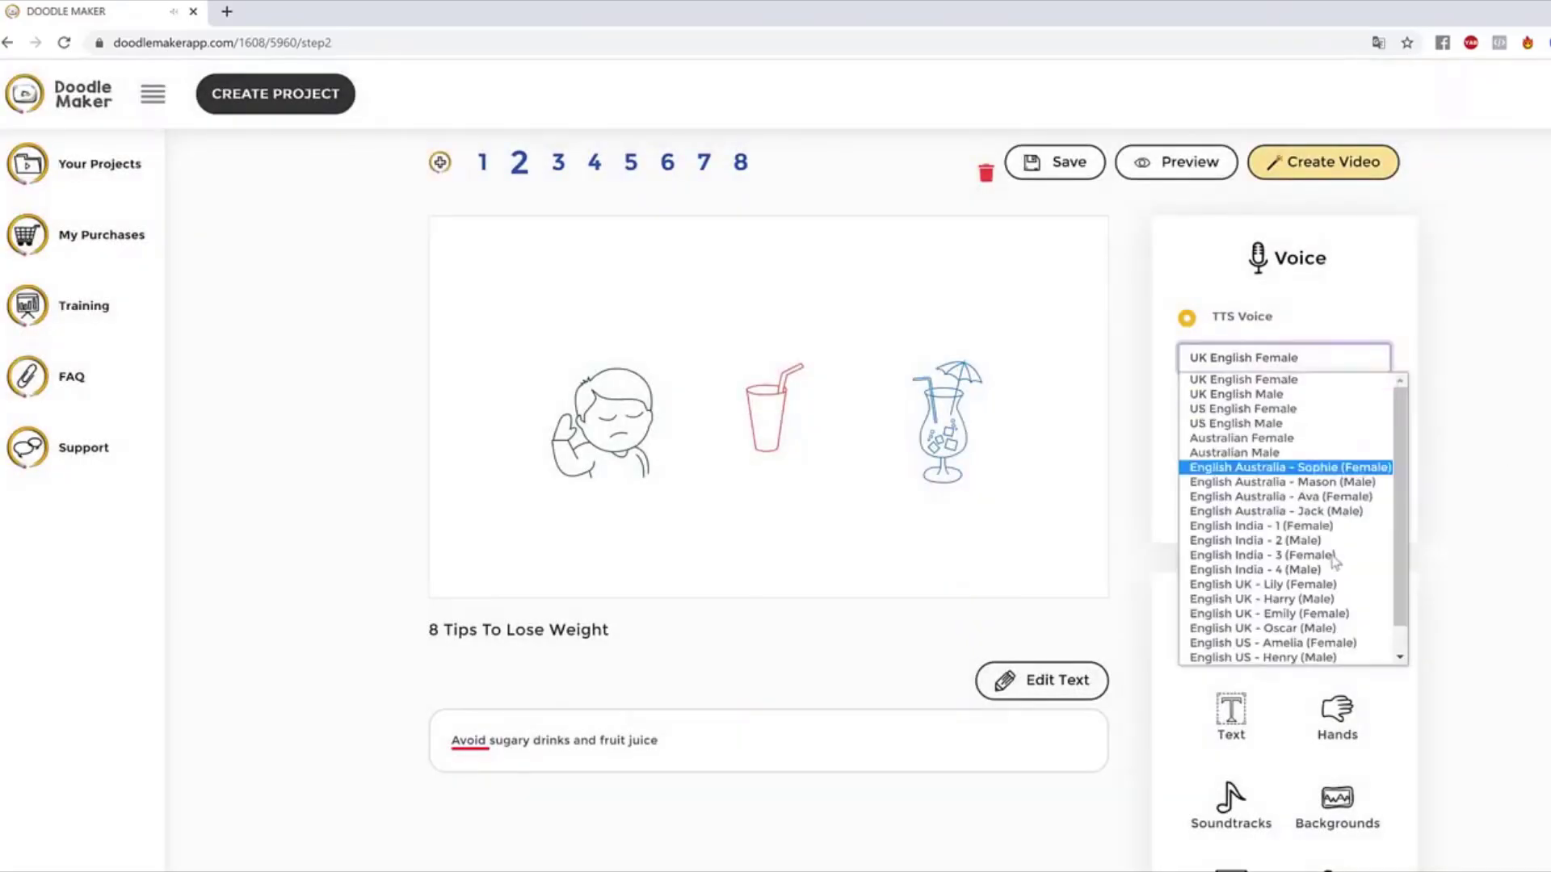
scroll(1347, 618, down, 1)
click(1309, 569)
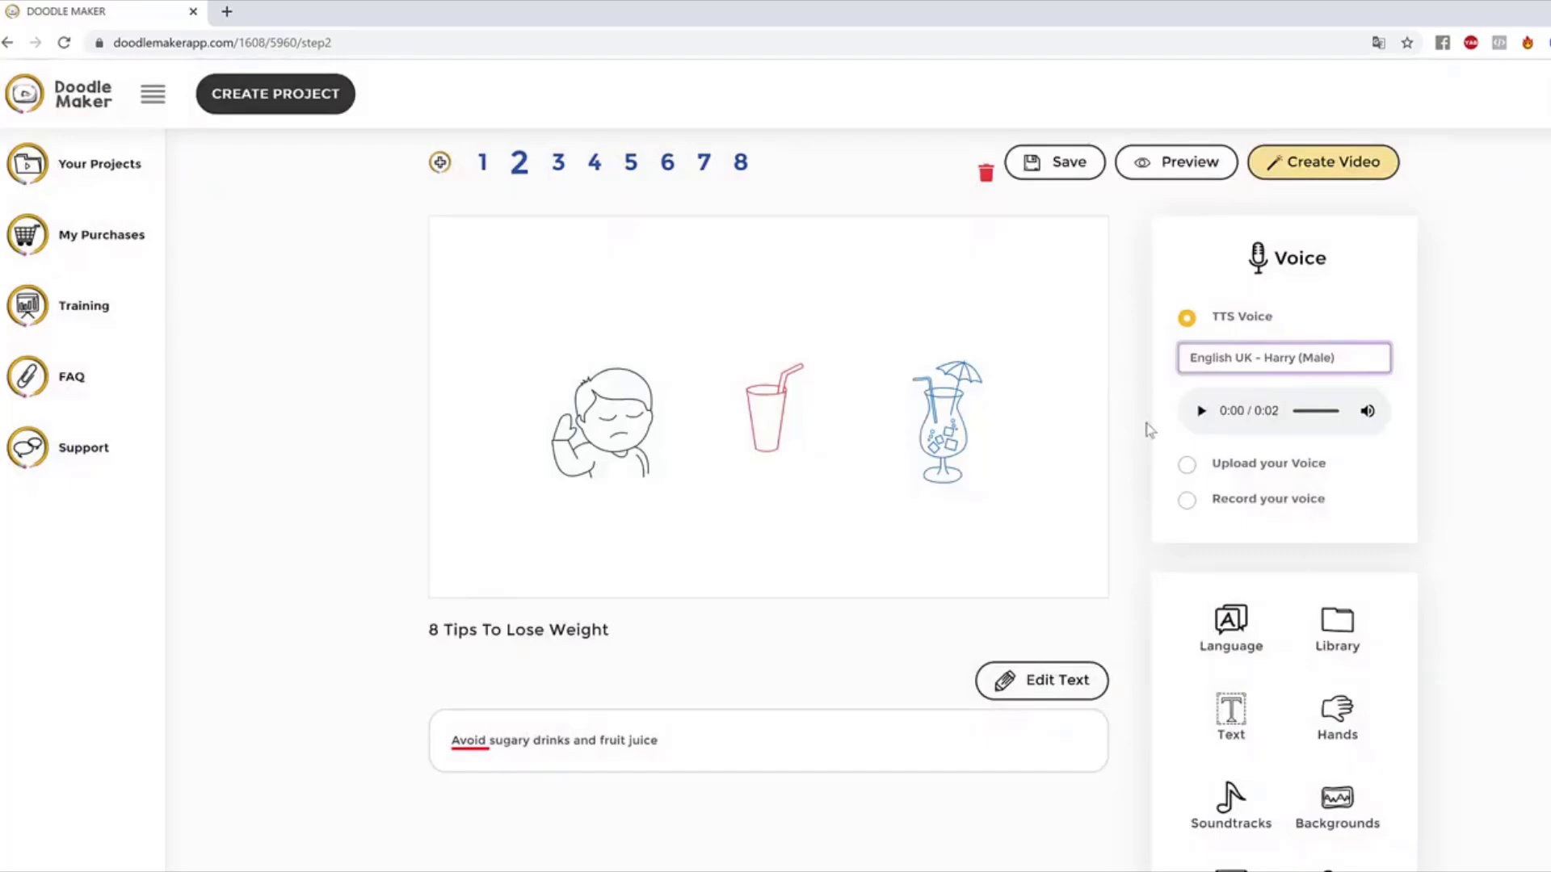
click(640, 405)
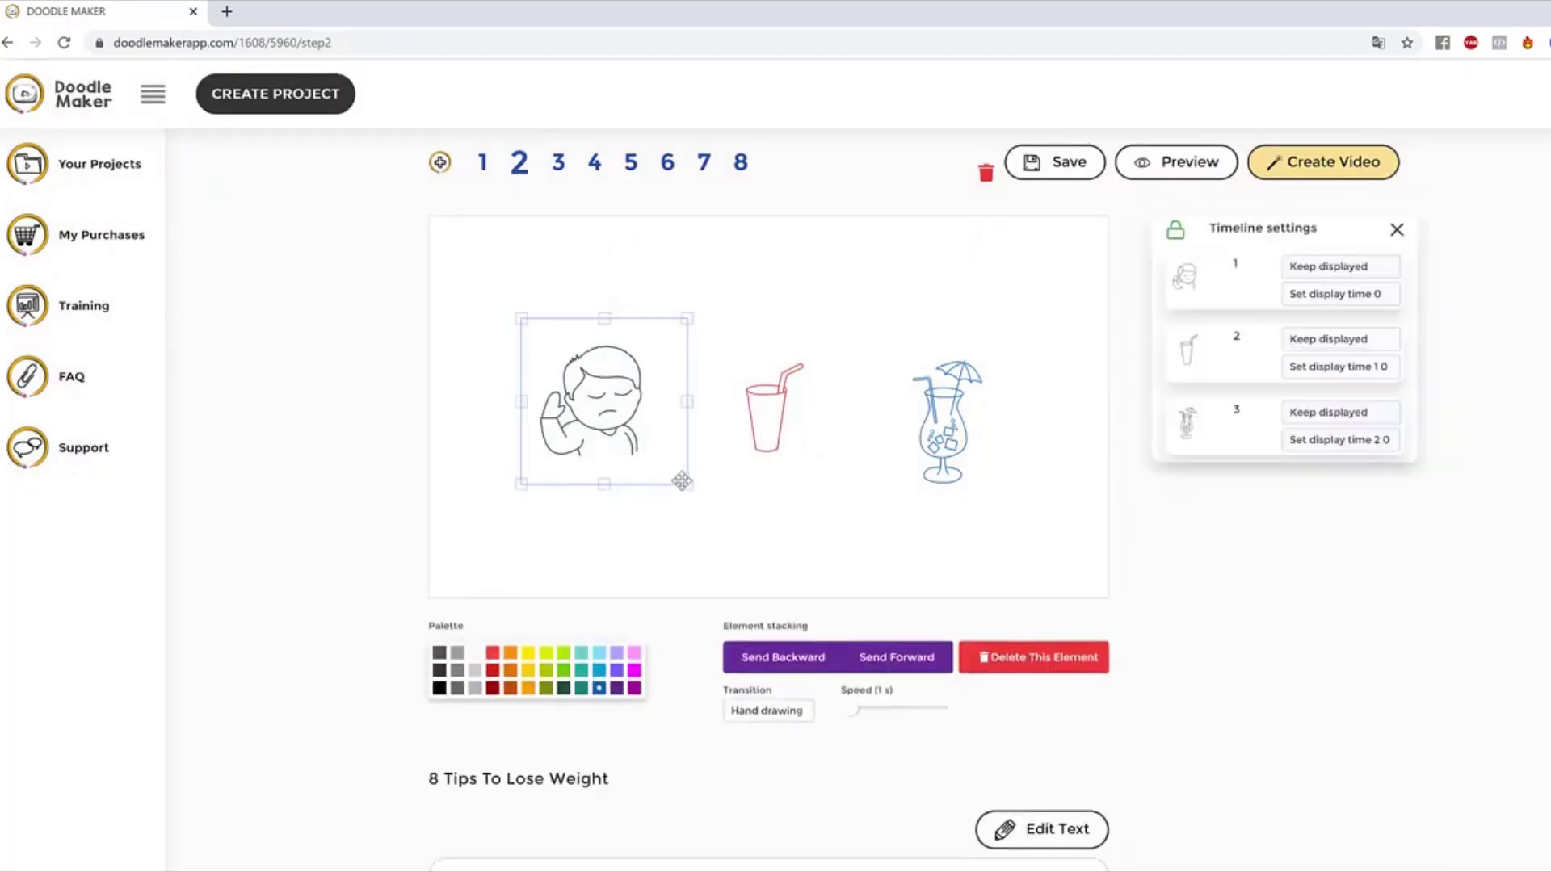
mouse_move(682, 481)
mouse_down()
mouse_move(662, 436)
mouse_move(693, 488)
mouse_up()
Step: Look through the generated drawings on slides 4, 6 and 5, and return to slide 4
click(592, 162)
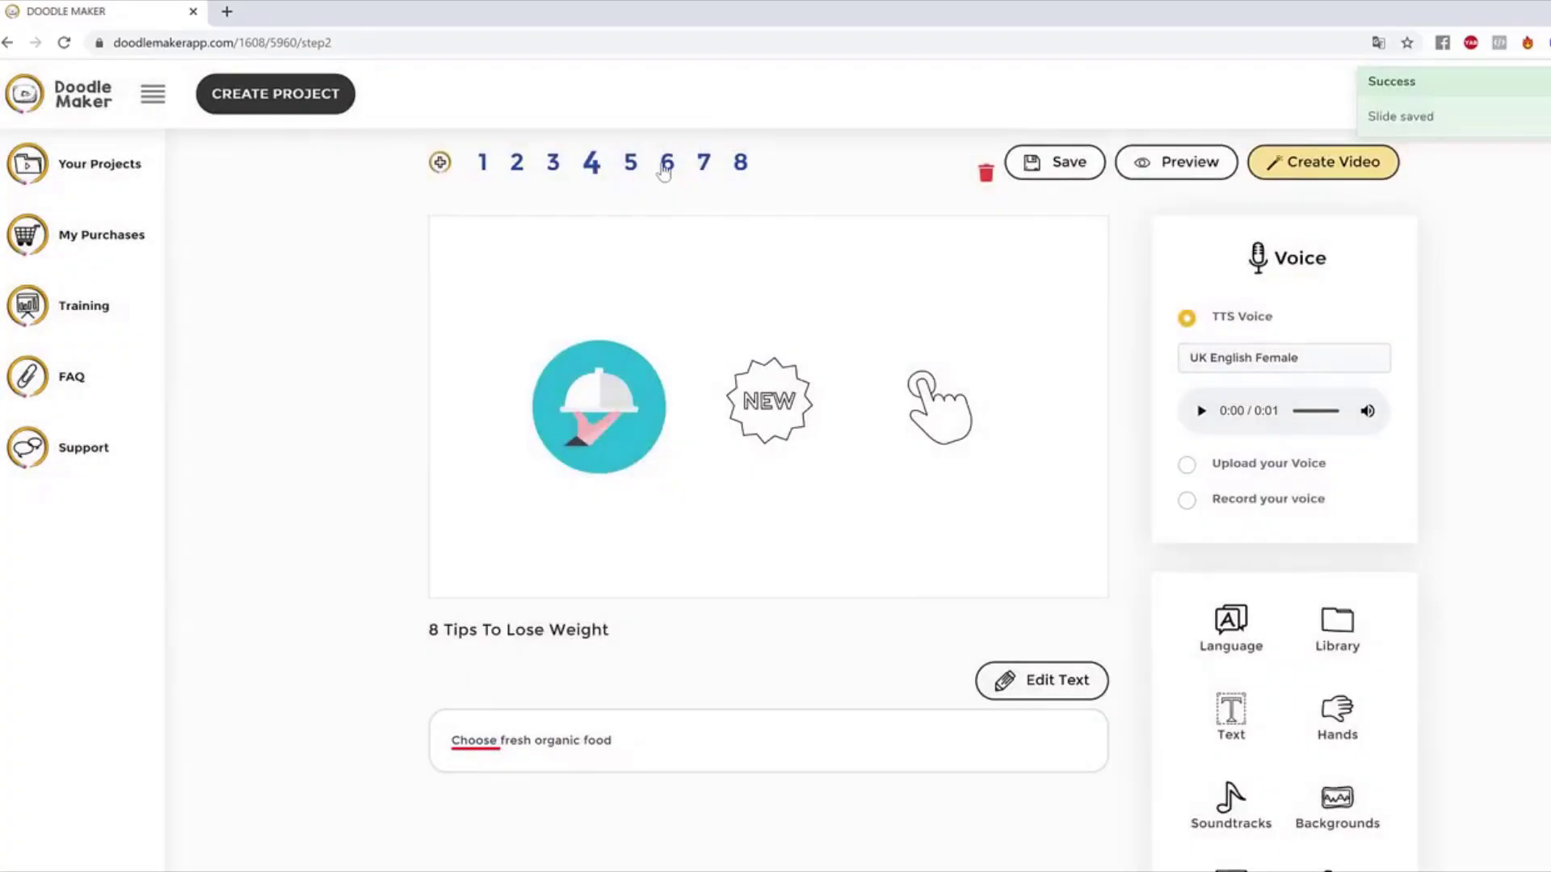
click(666, 164)
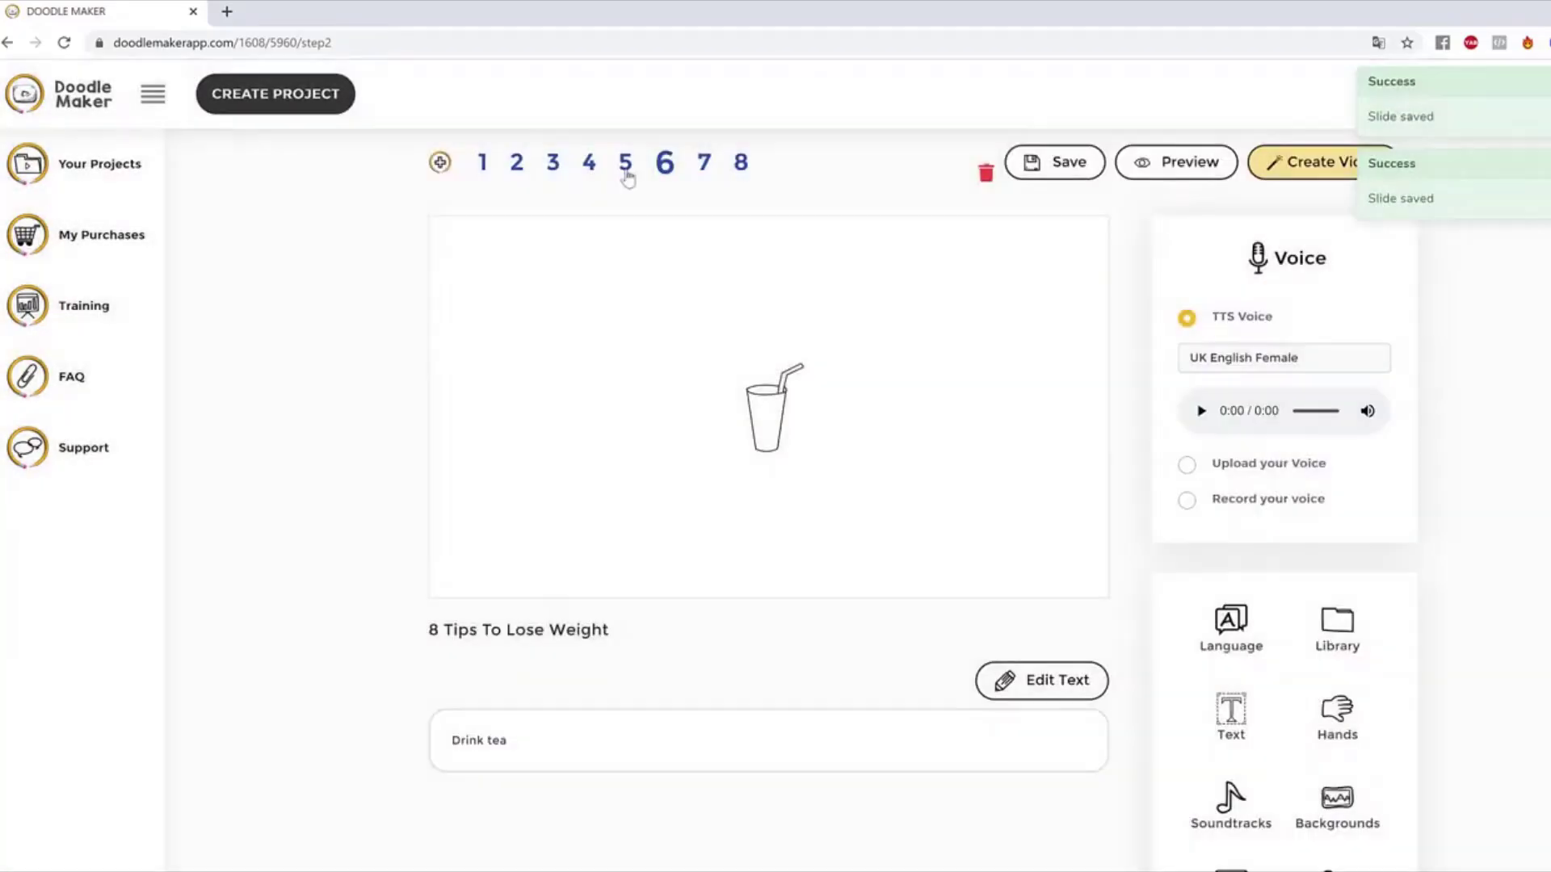
click(626, 171)
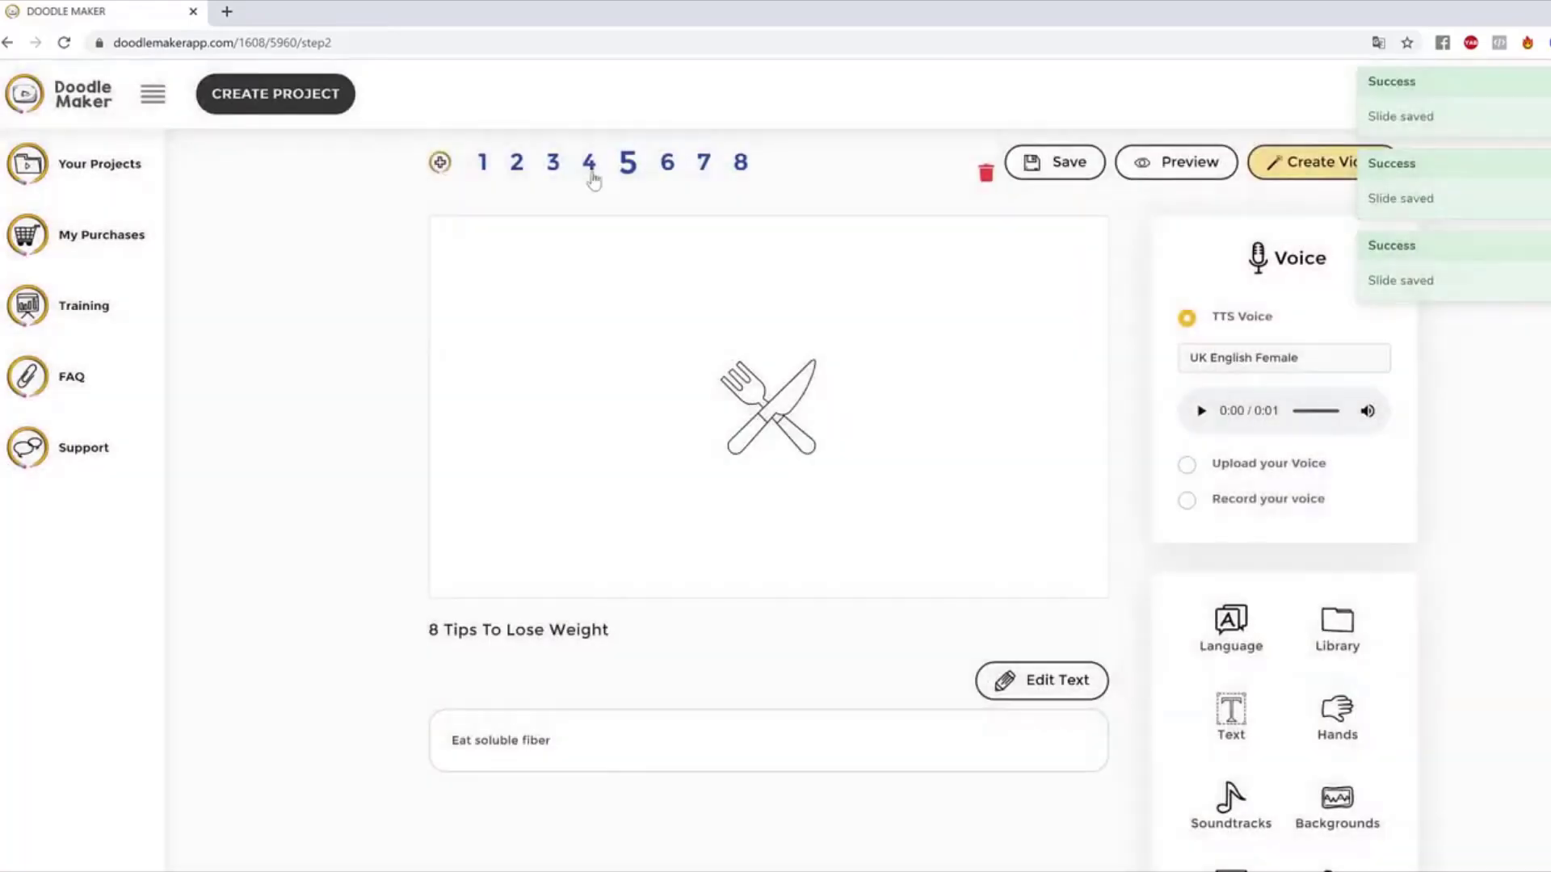
click(592, 162)
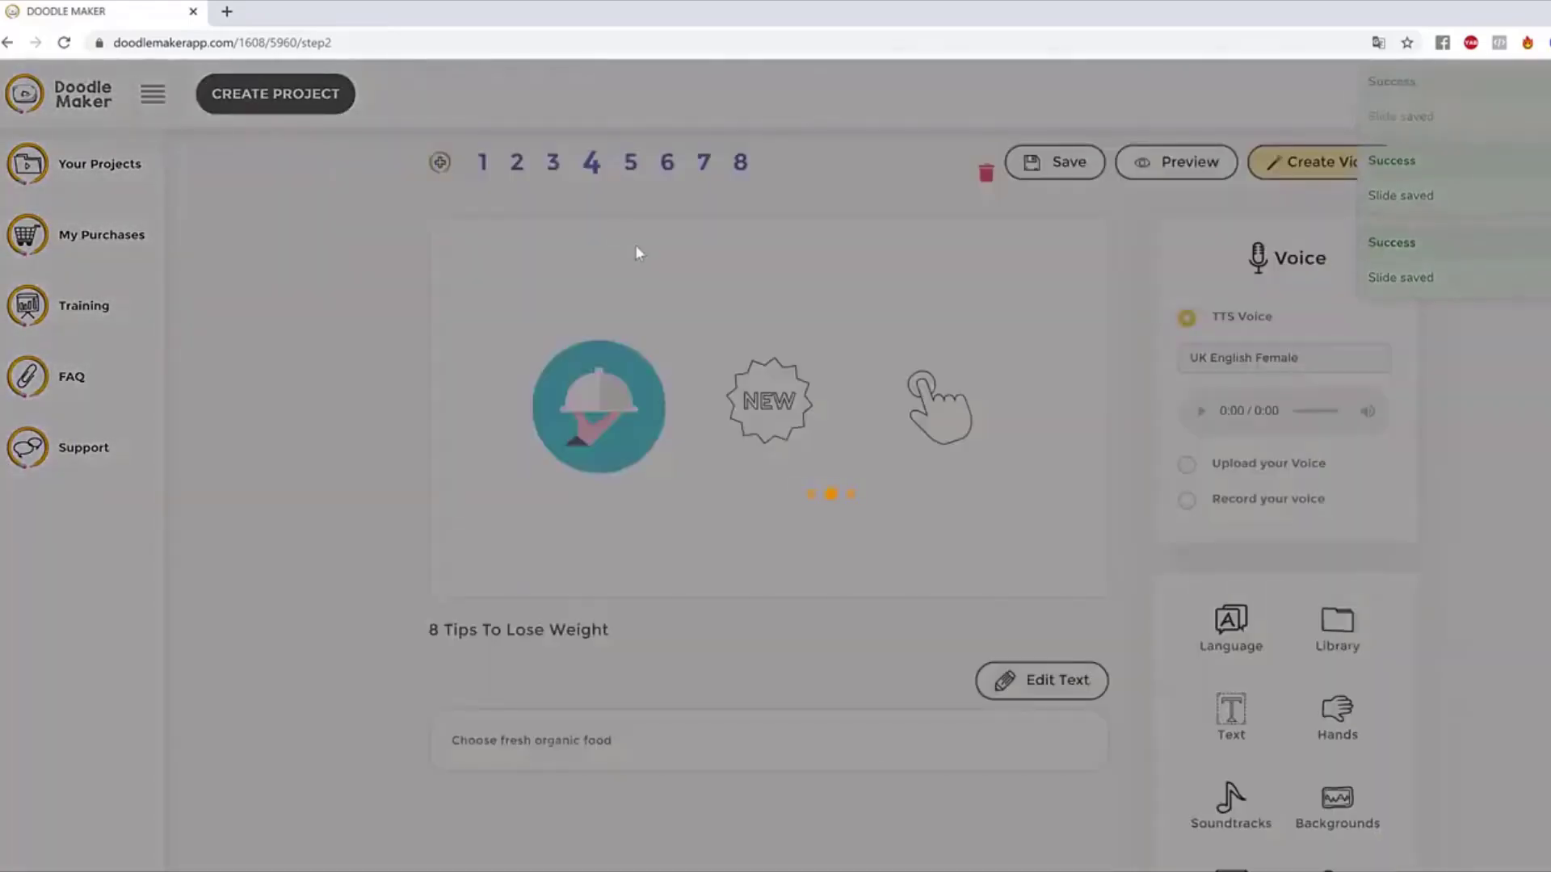
Step: Enlarge slide 4's serving-dish drawing and move it slightly away from the NEW badge
click(633, 450)
drag(667, 475, 706, 513)
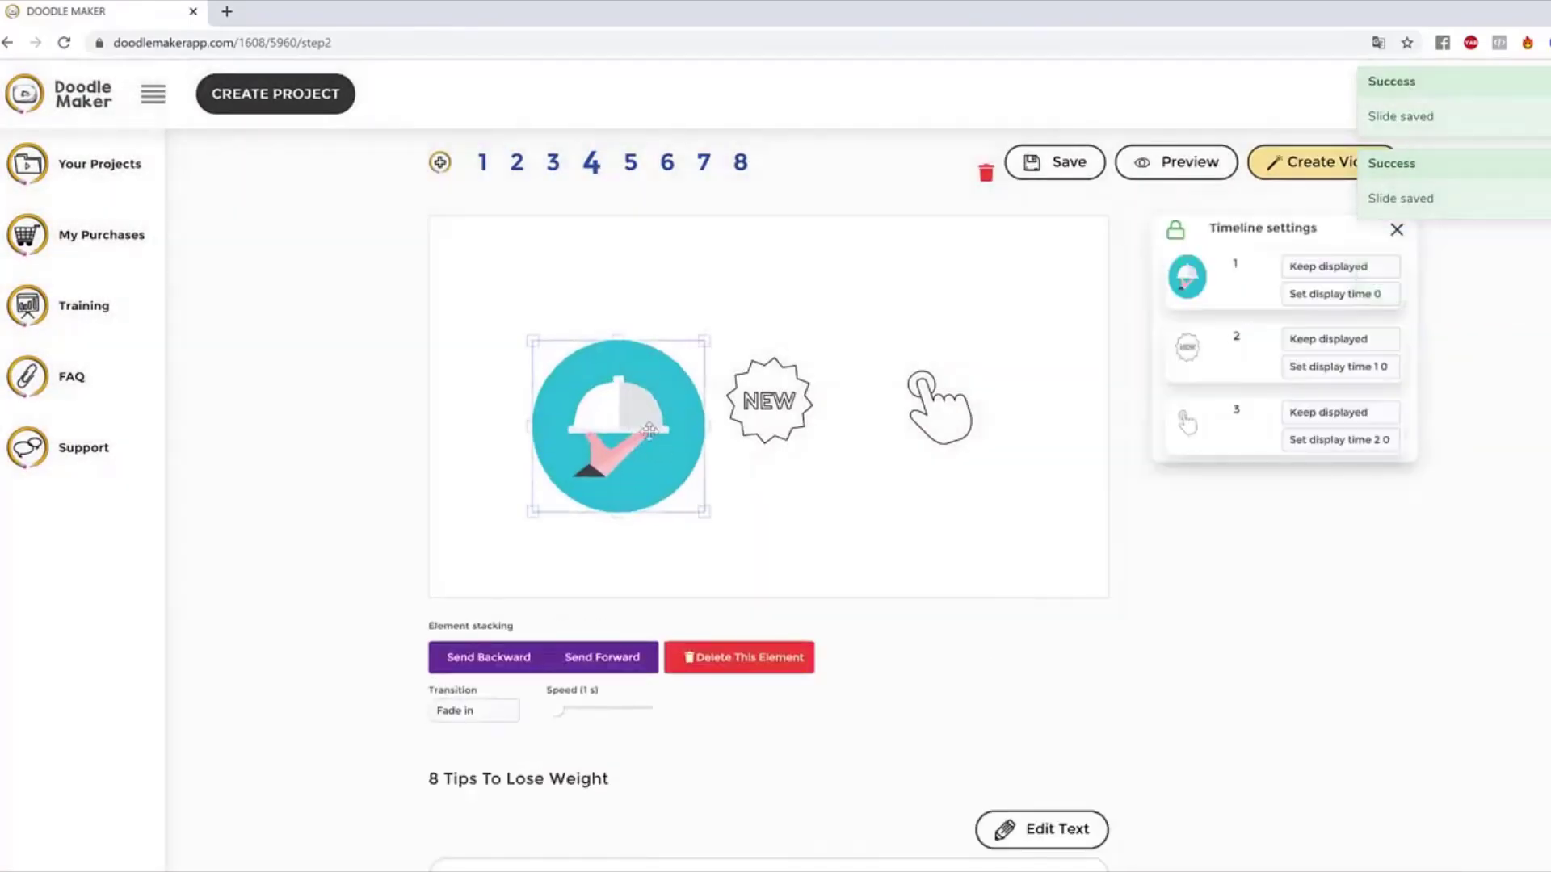
drag(642, 453, 624, 444)
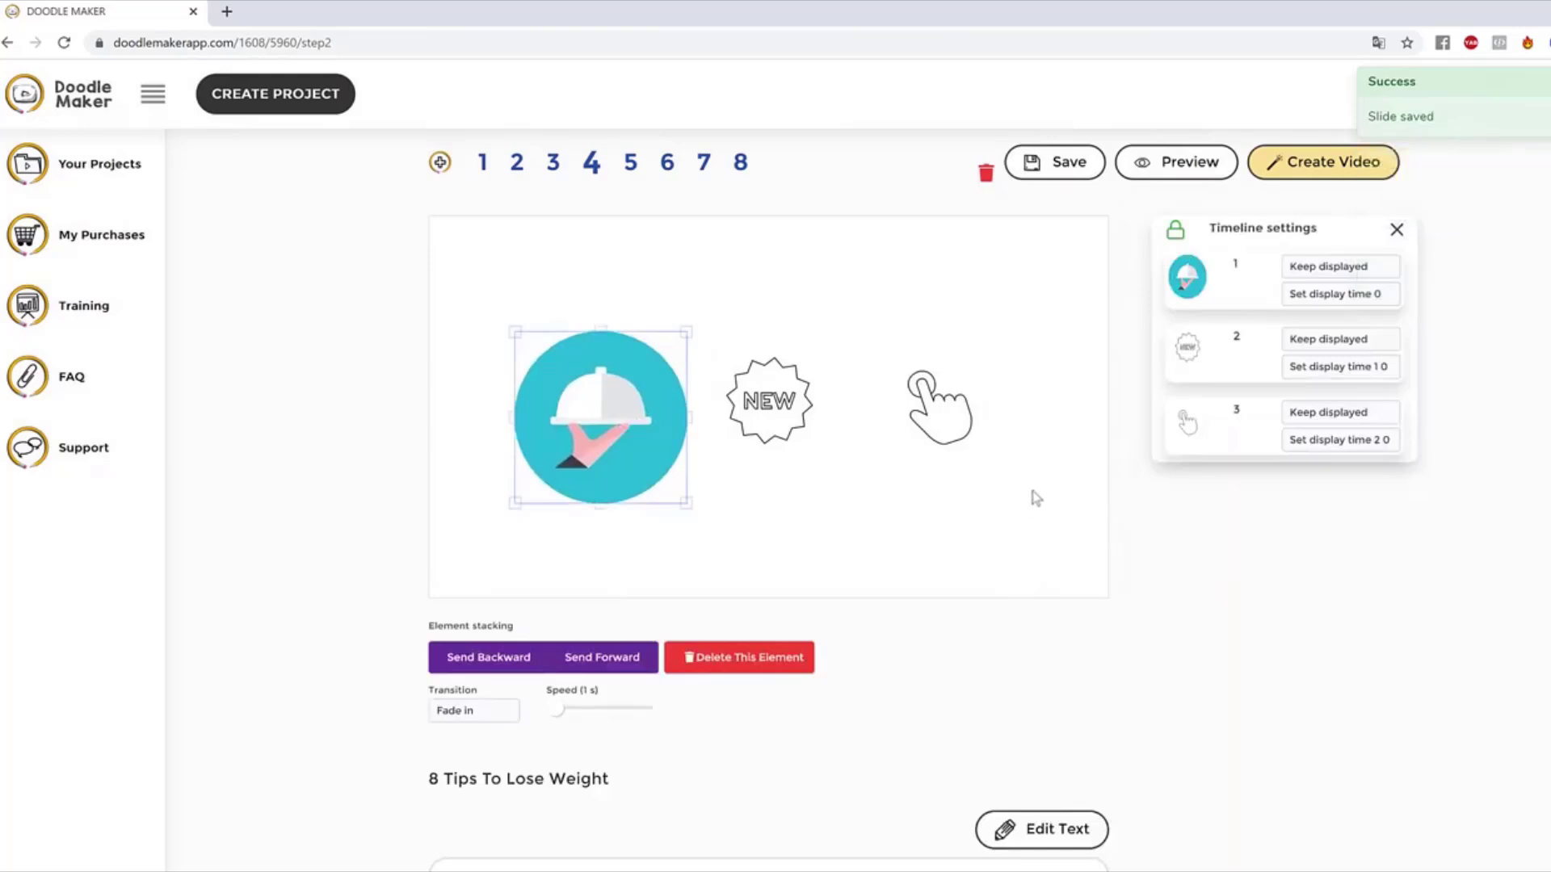
drag(595, 376, 577, 369)
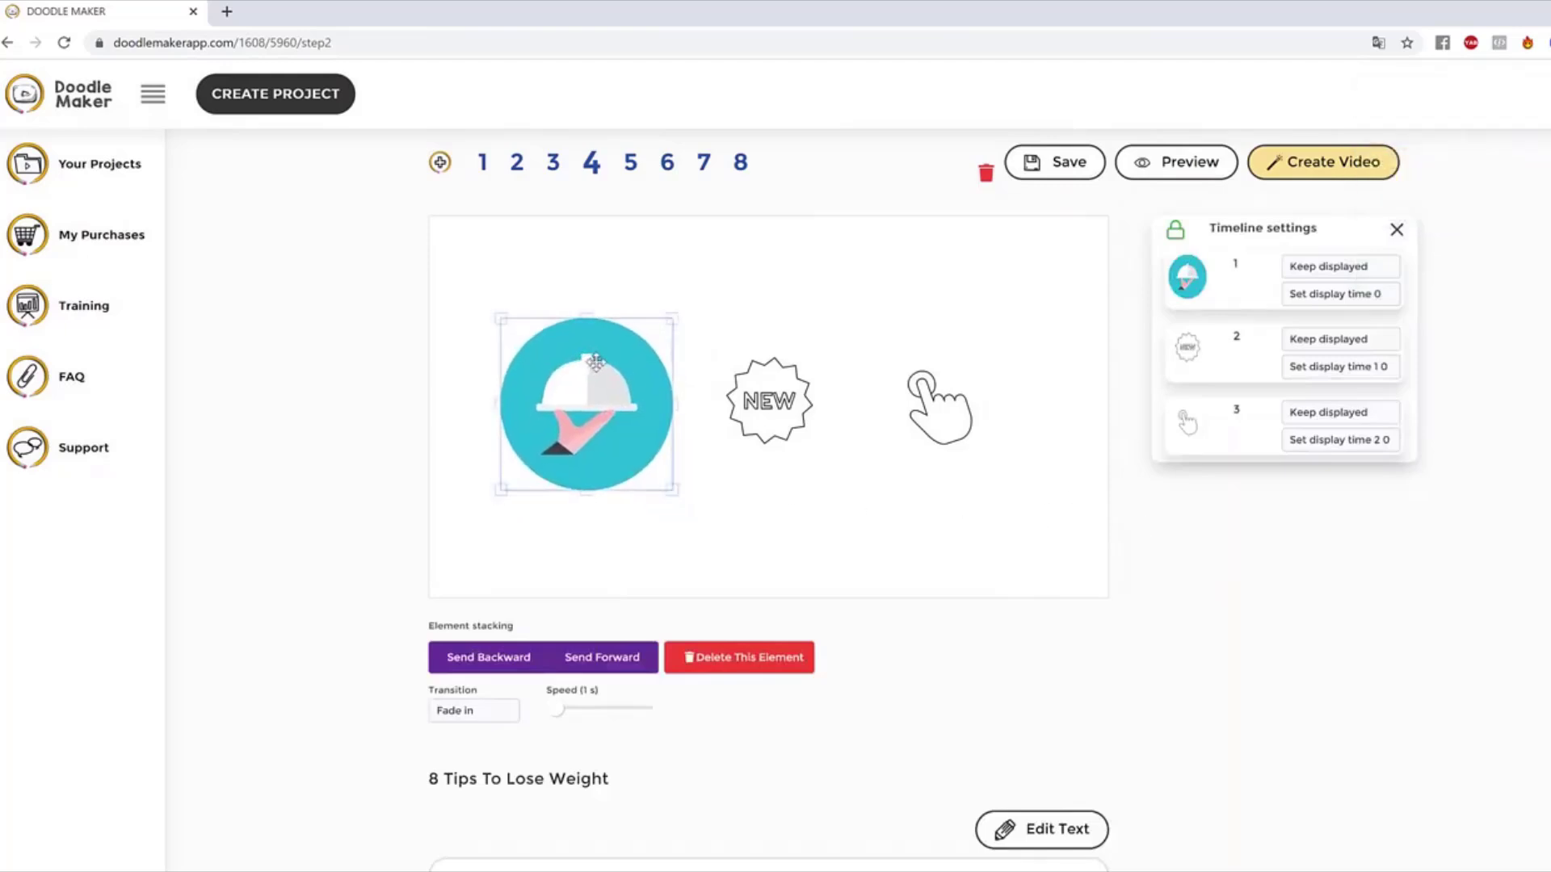
scroll(1063, 630, up, 1)
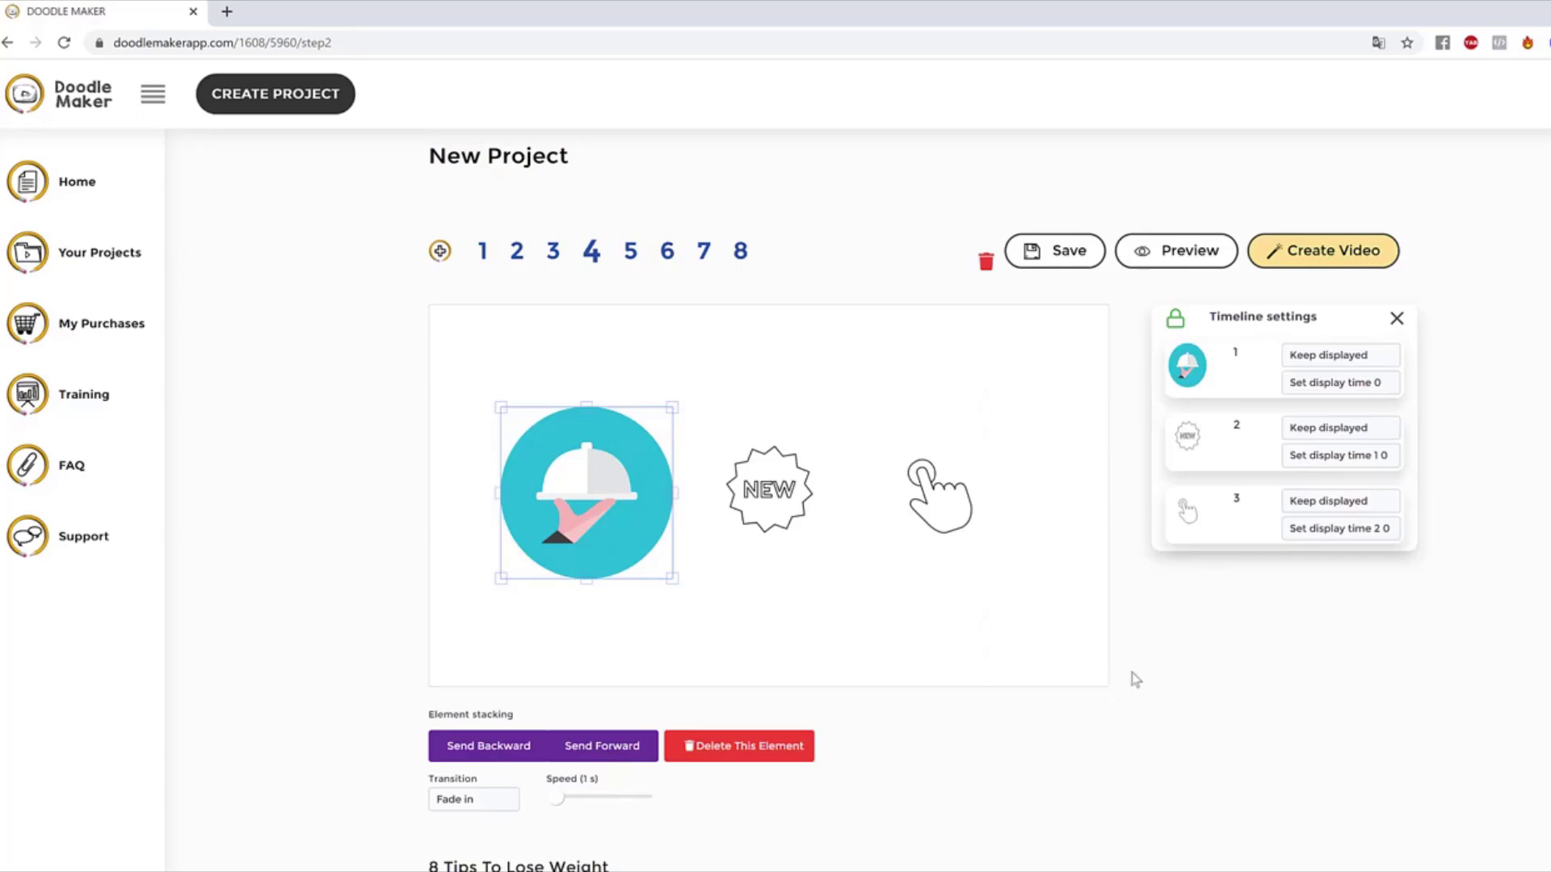
click(751, 480)
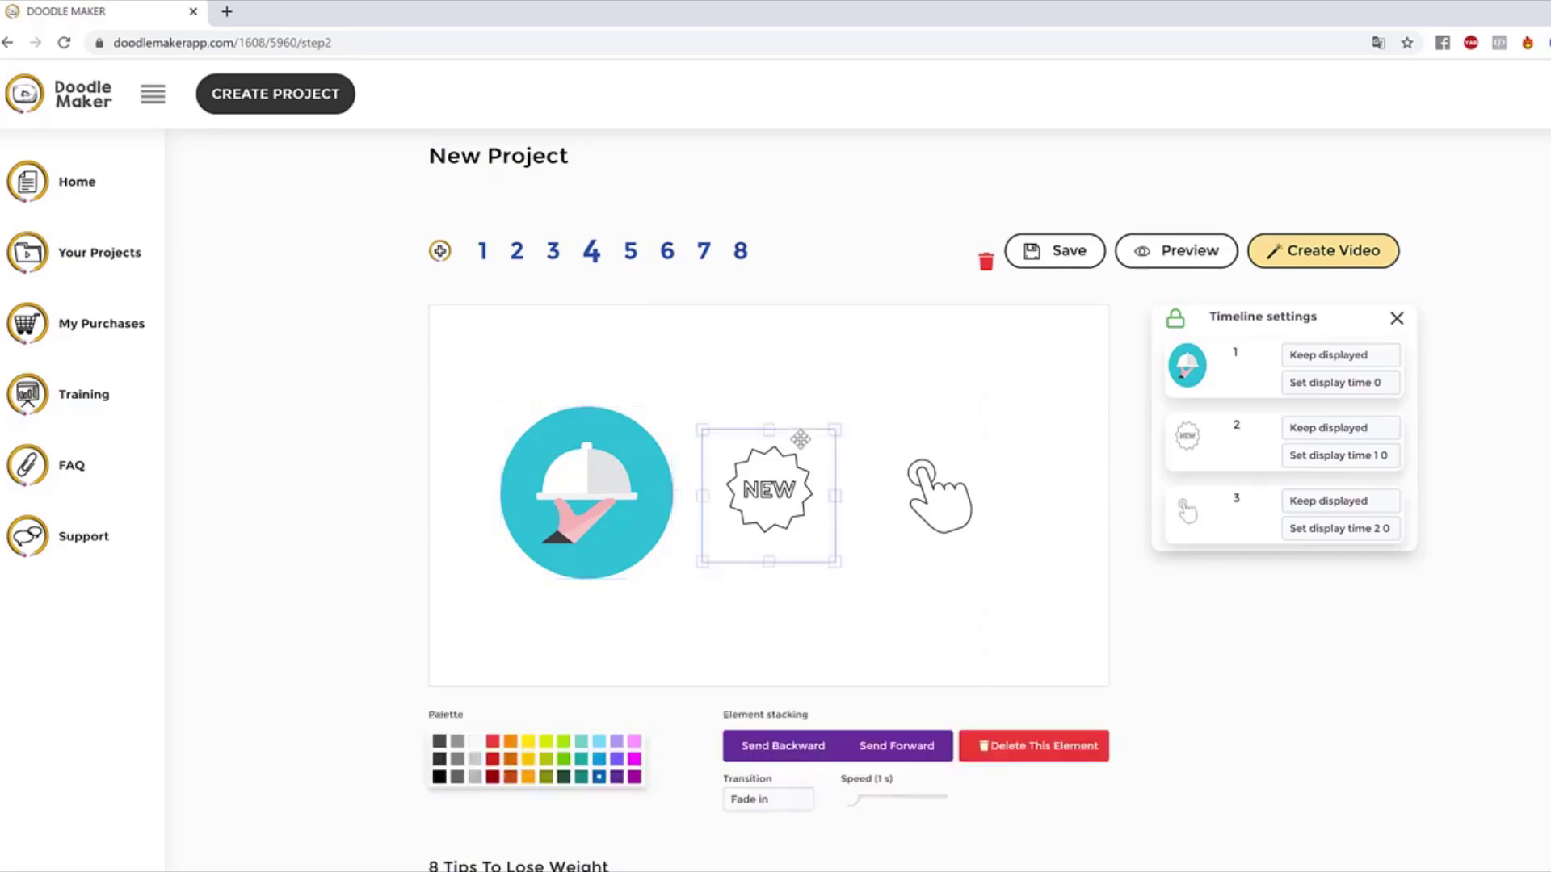
click(889, 397)
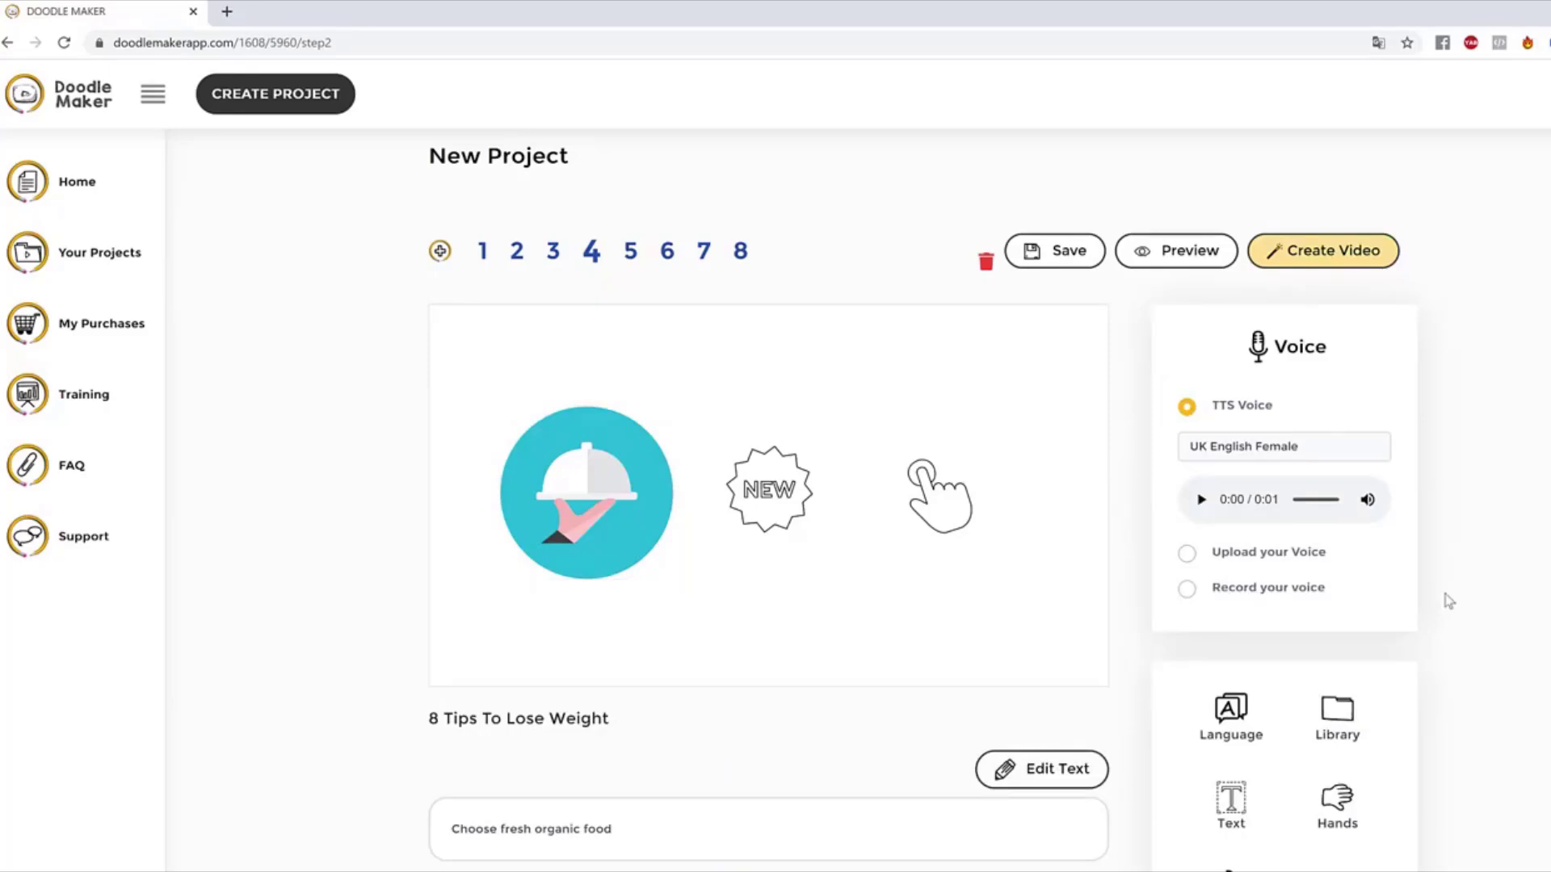
Step: Open the image library and look over the uploaded images available for the slides
scroll(1448, 602, down, 1)
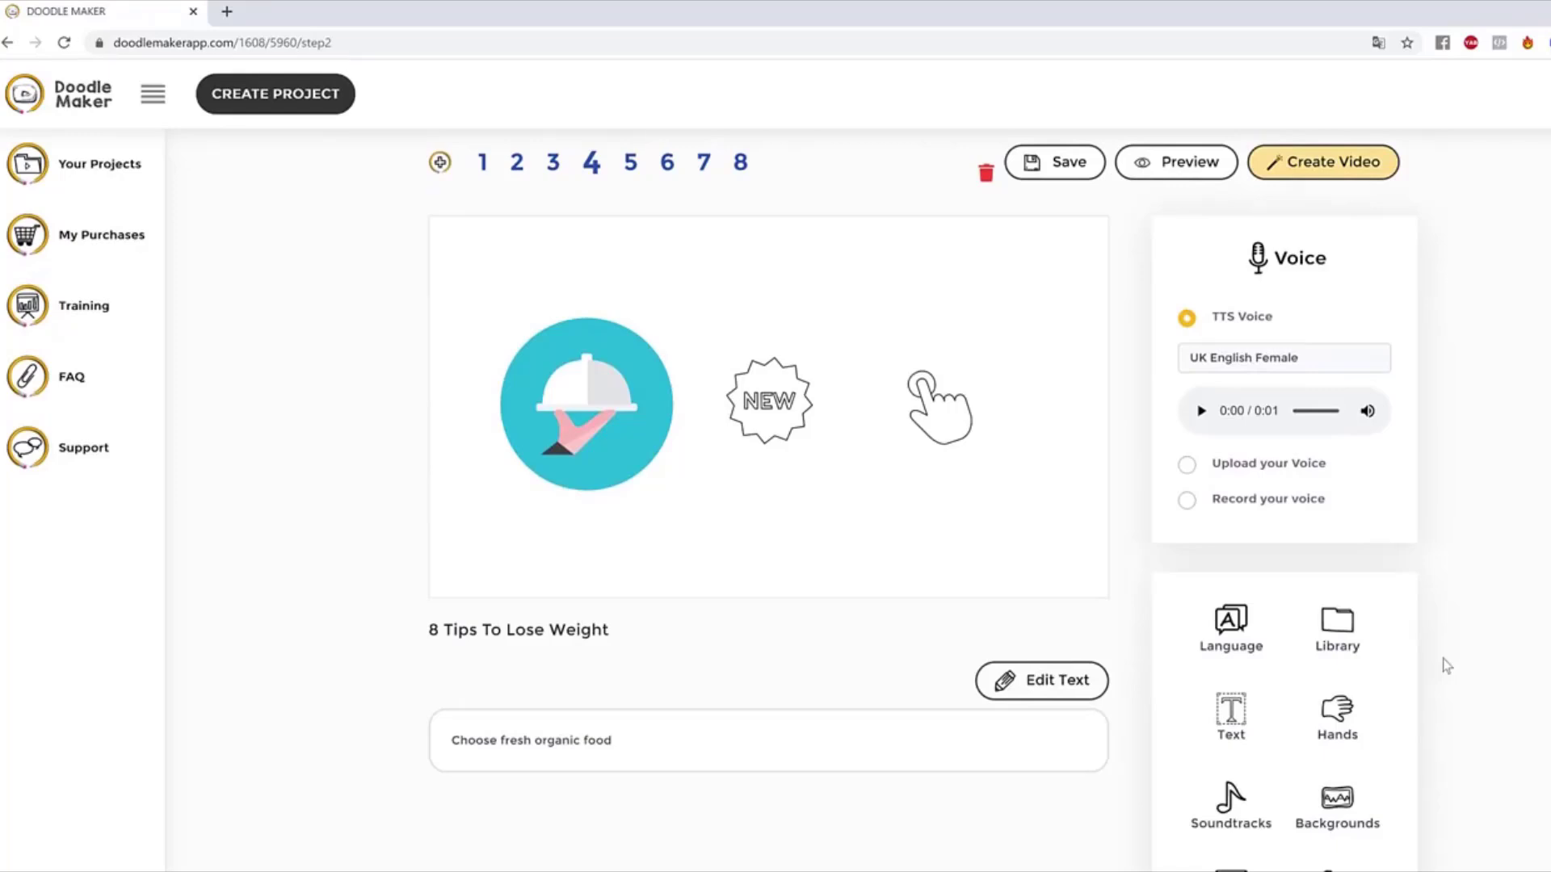
click(1344, 627)
scroll(1529, 492, down, 2)
scroll(1526, 492, up, 2)
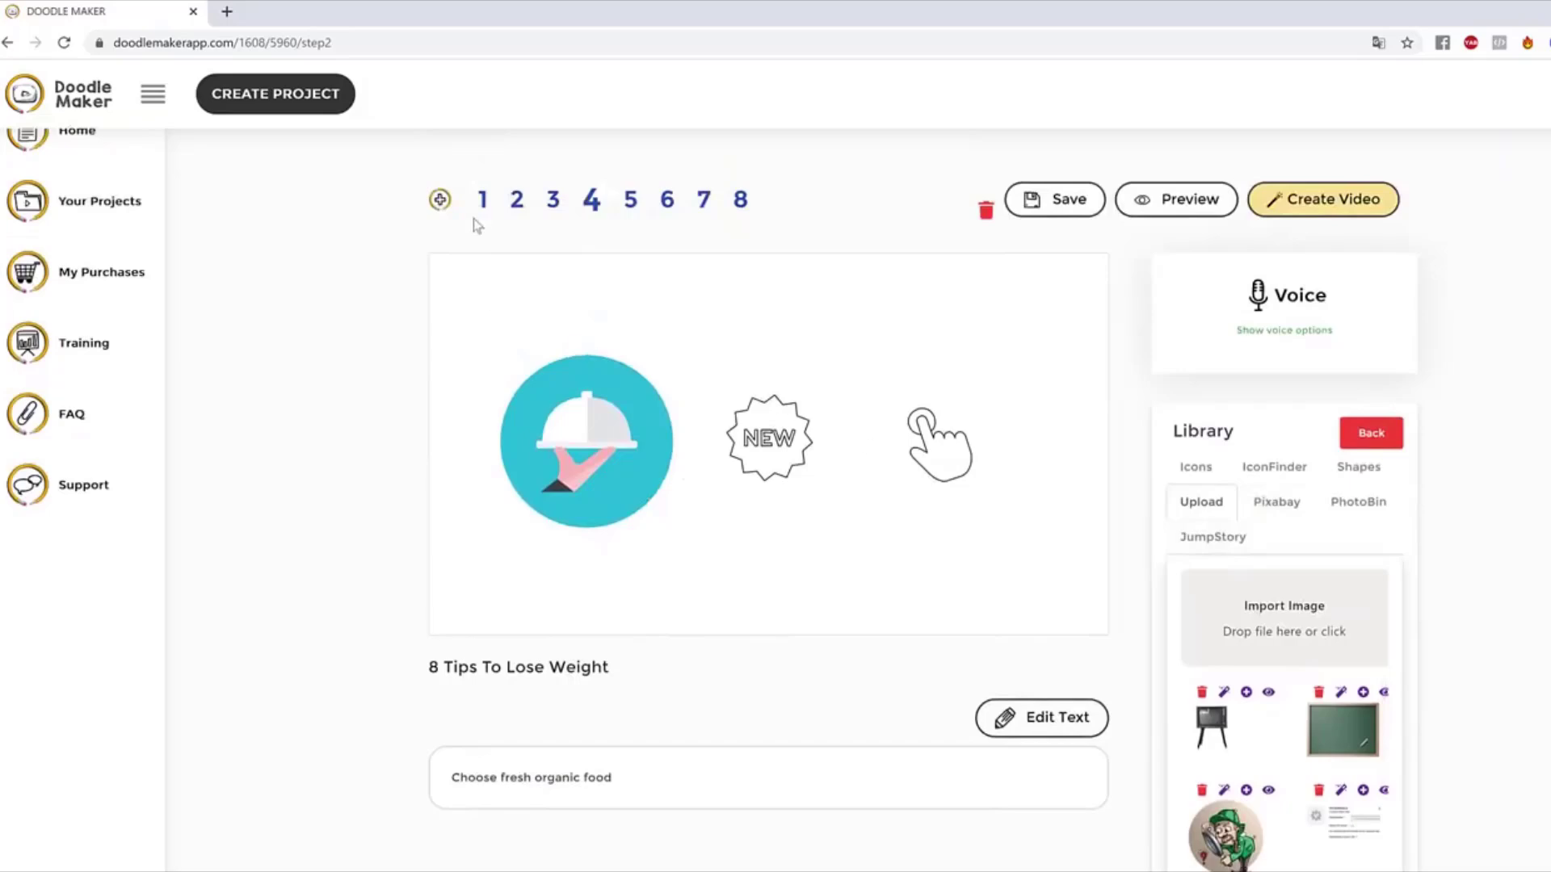
scroll(514, 206, down, 1)
Step: Open slide 2 and examine the timeline and transition settings of its person drawing
click(517, 212)
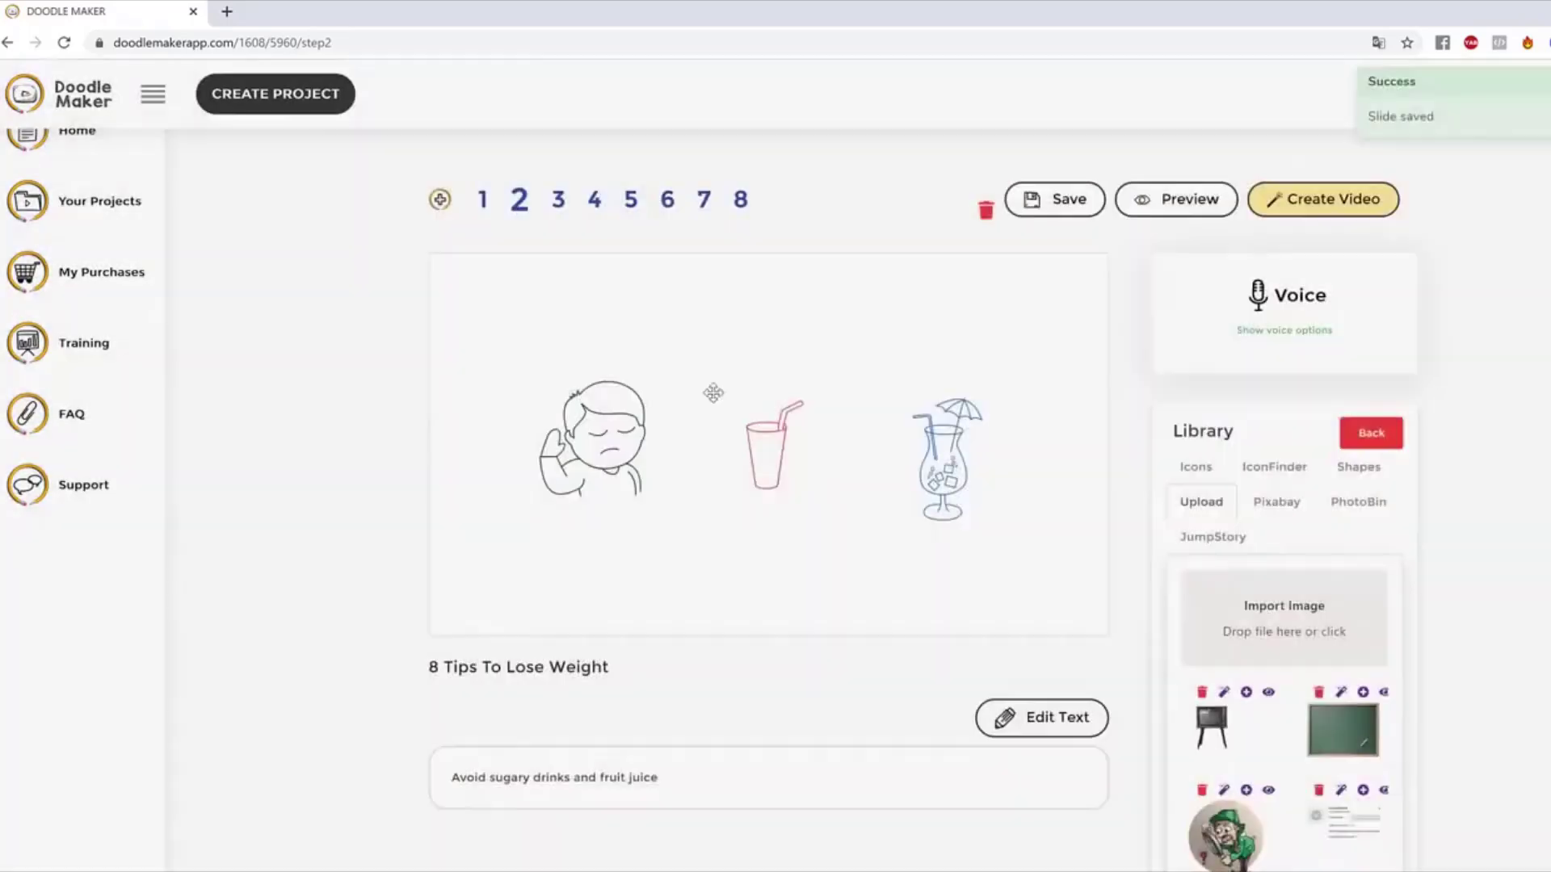
click(604, 442)
scroll(695, 616, down, 2)
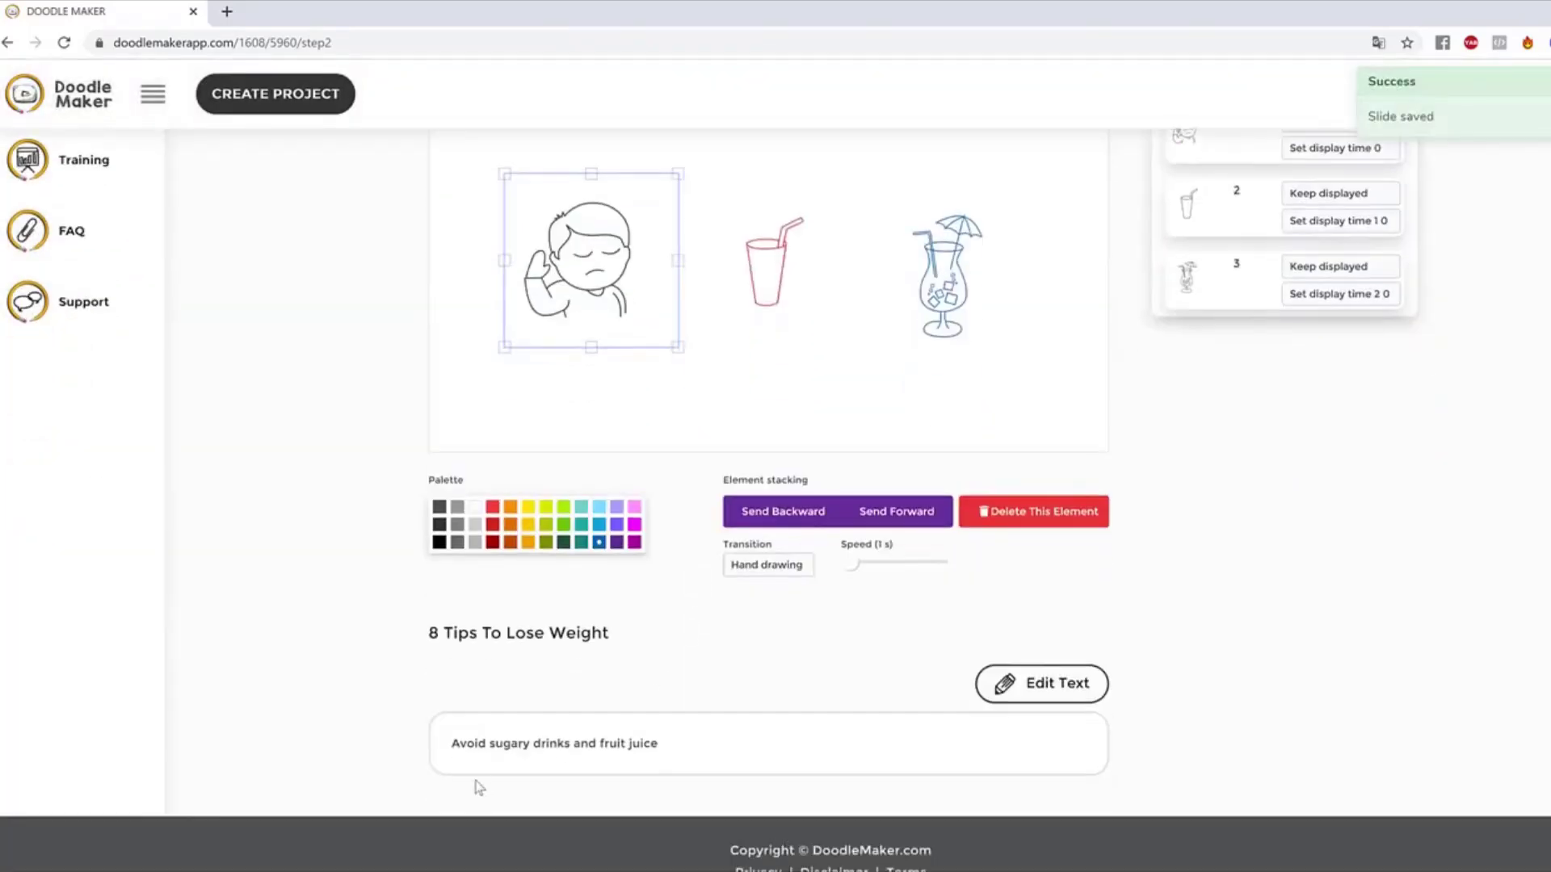
scroll(781, 683, up, 3)
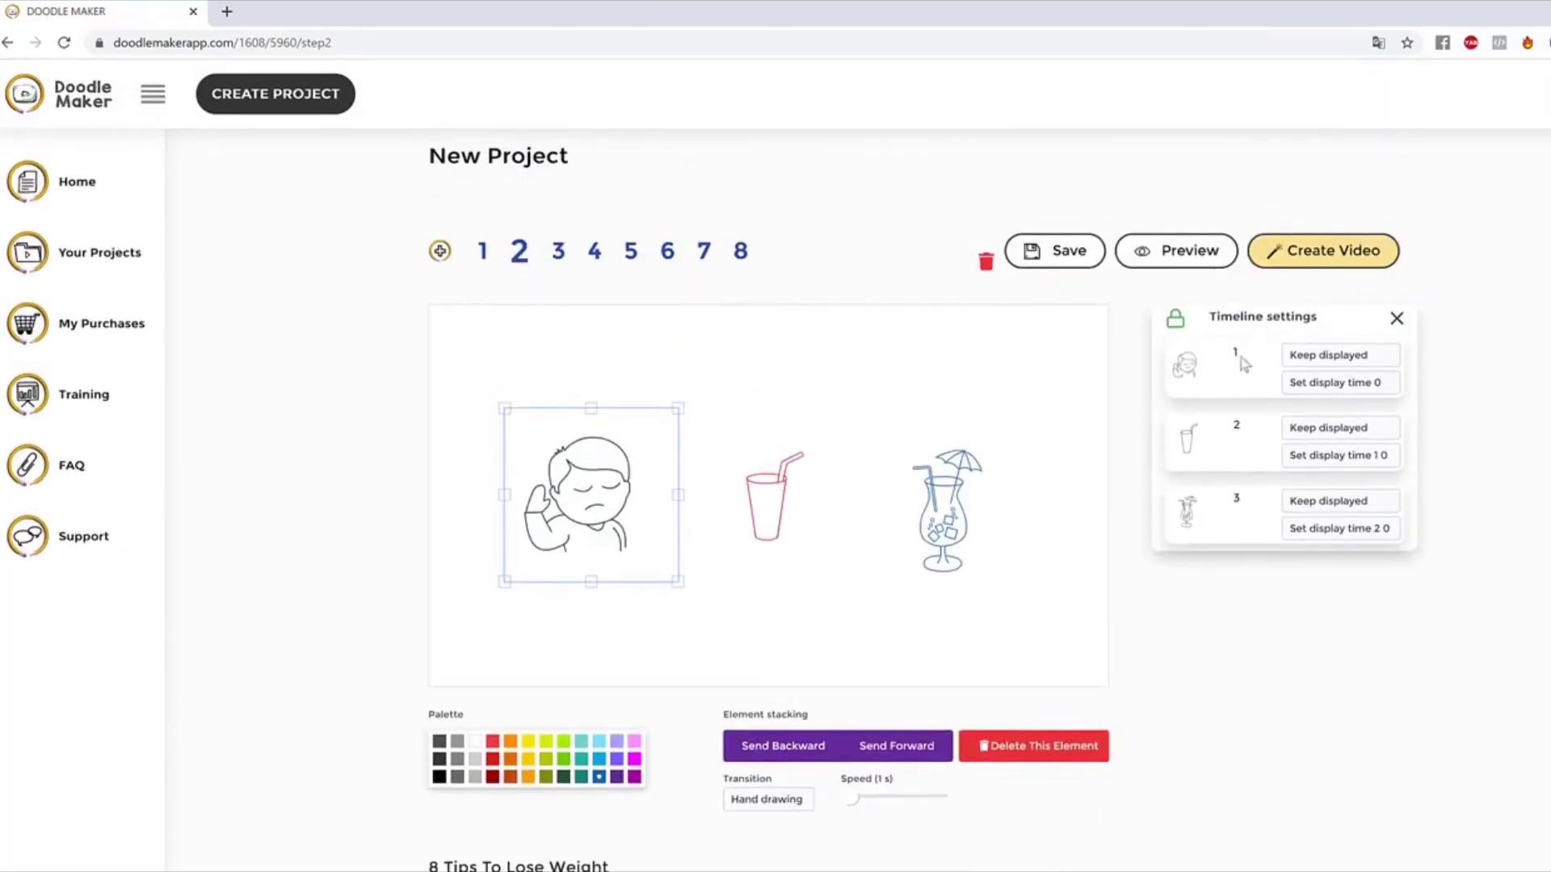
click(1095, 530)
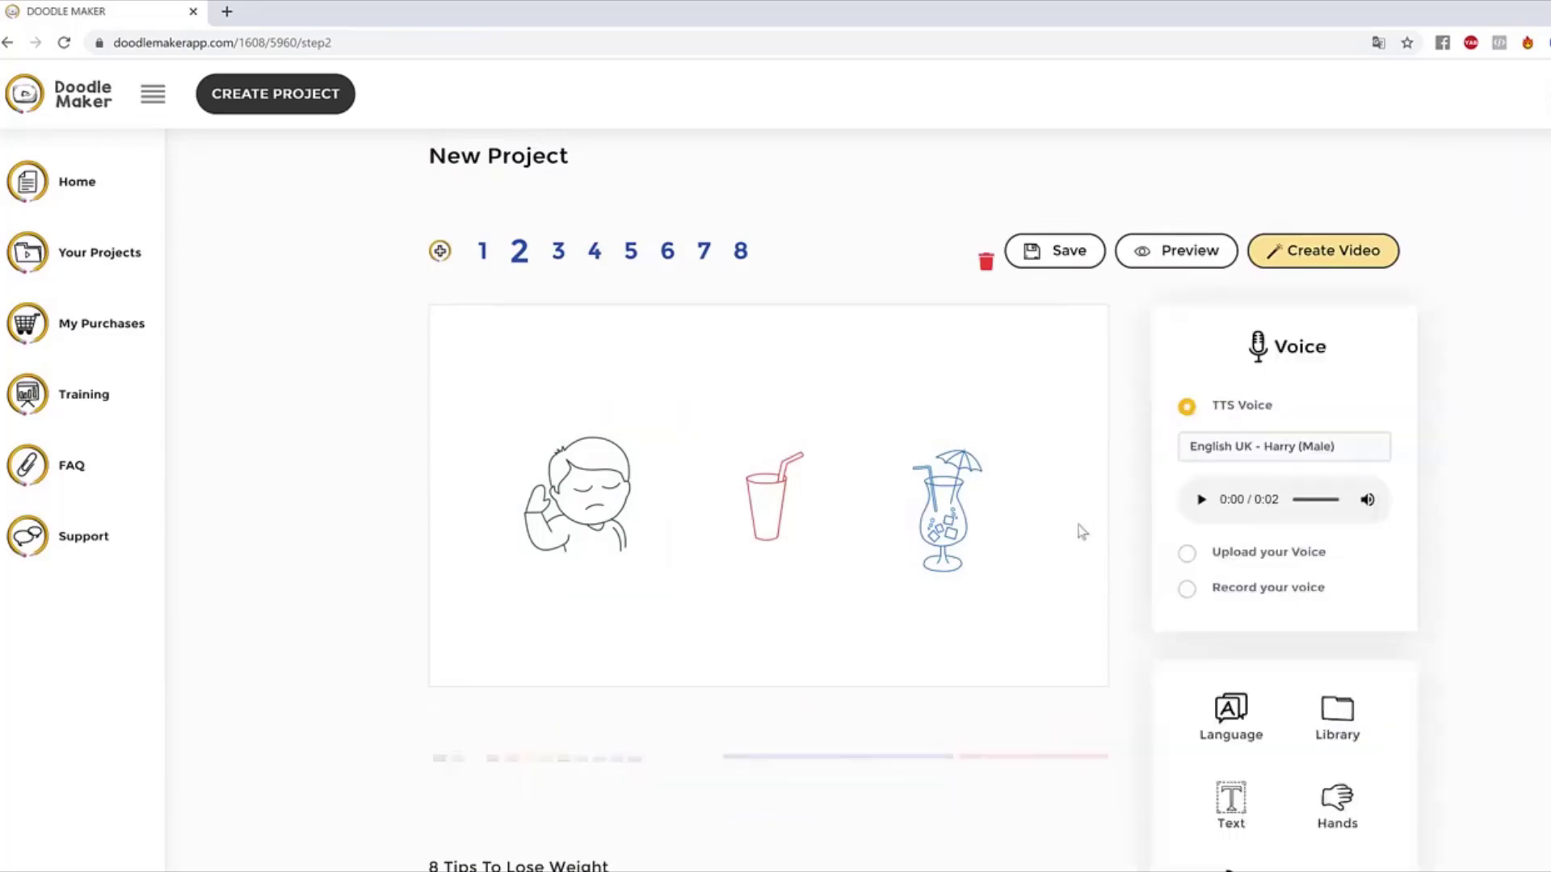
Step: Search the JumpStory image library for "fruit juice"
scroll(1355, 496, down, 3)
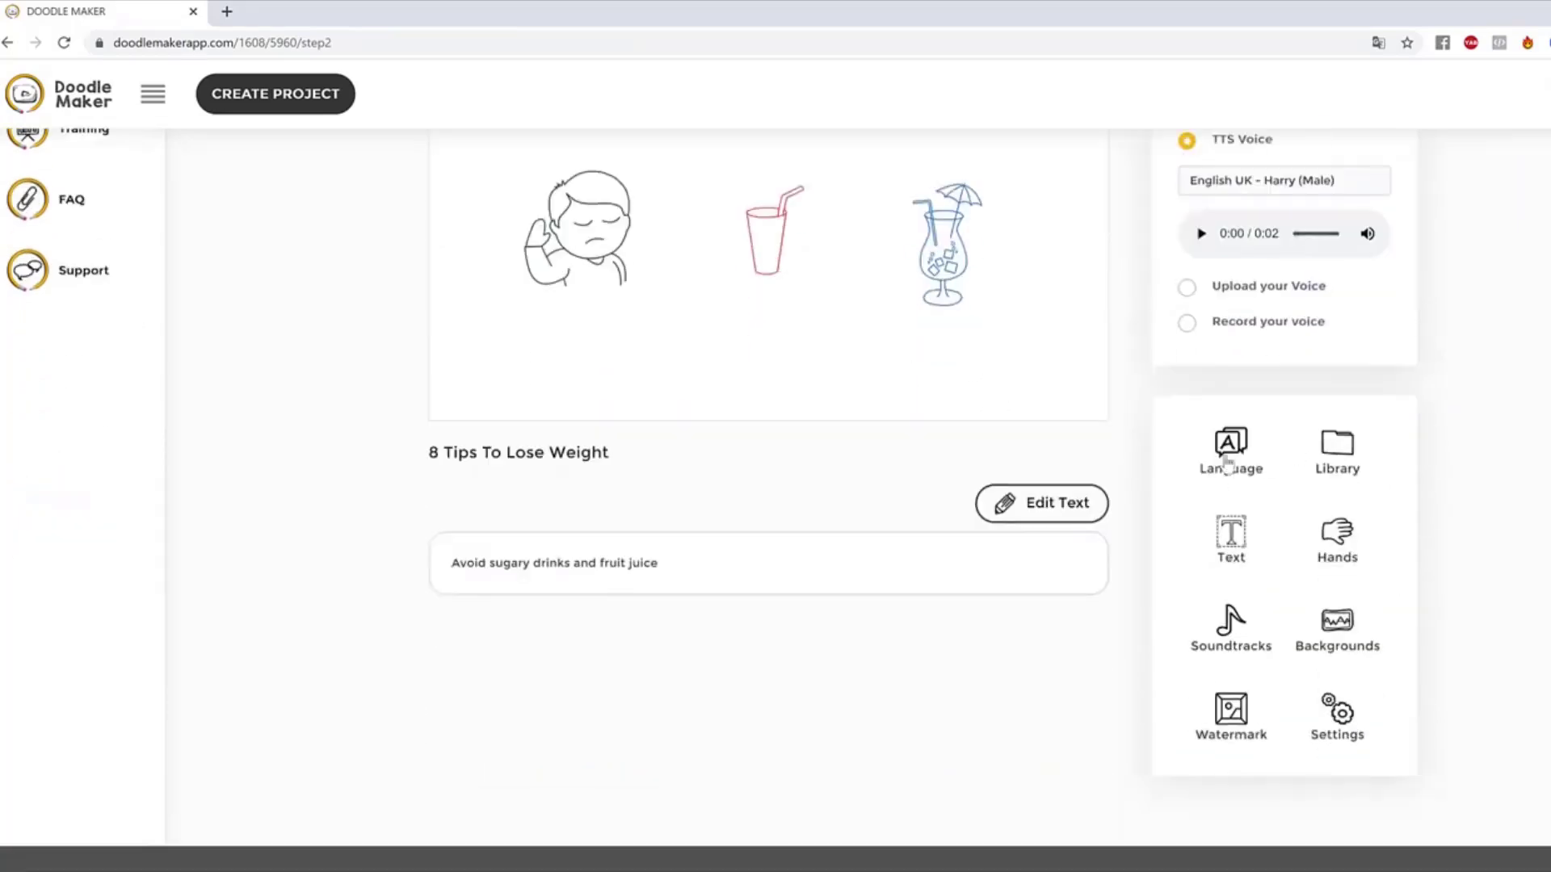
click(1342, 461)
click(1235, 361)
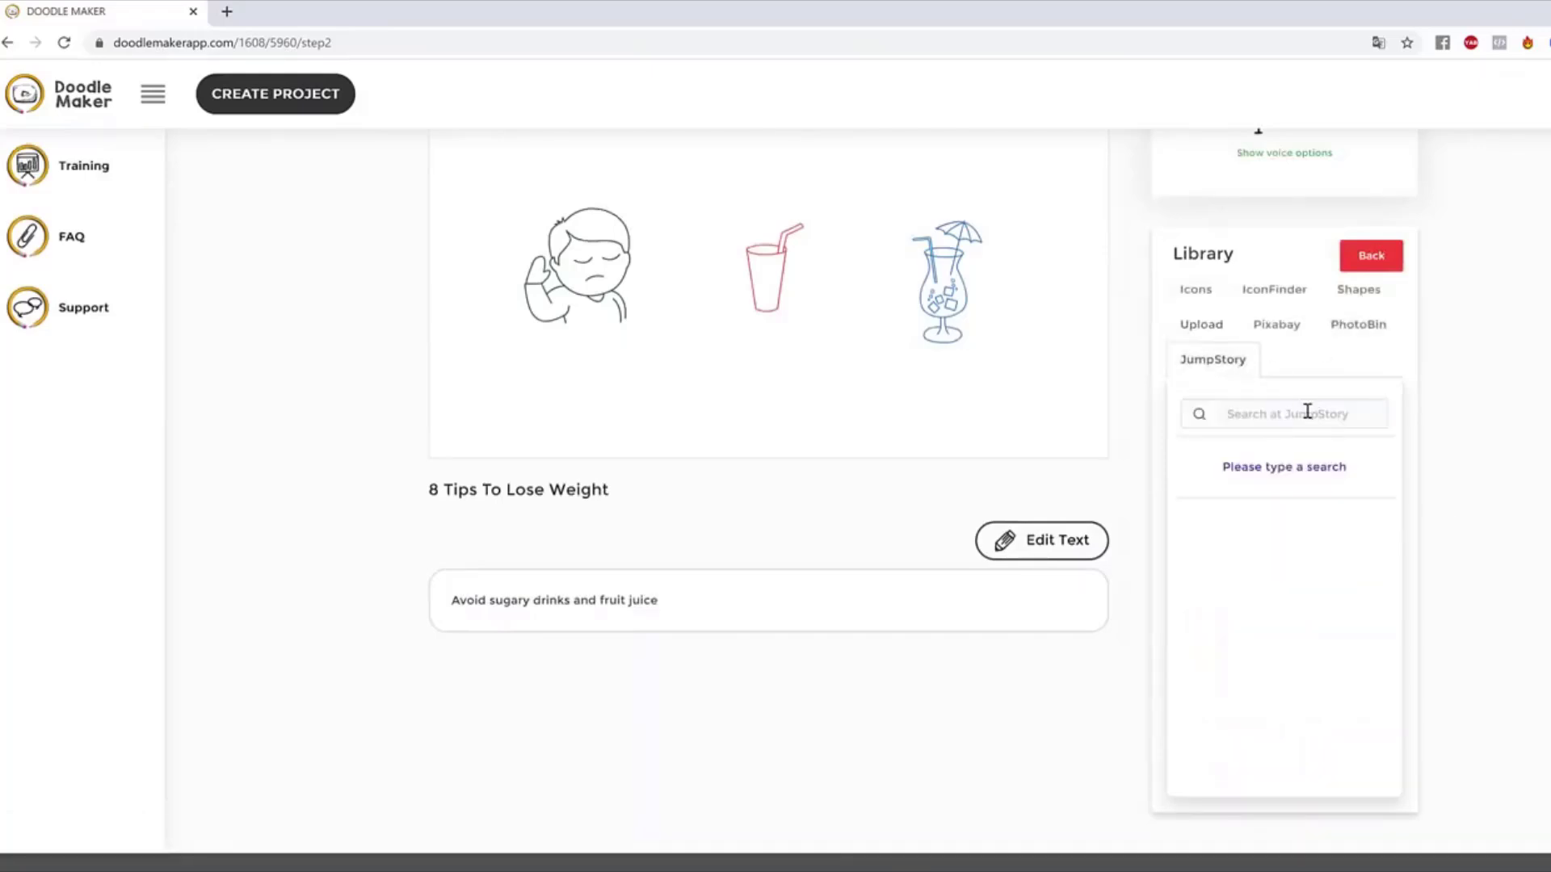
click(1306, 412)
text(fruit juice)
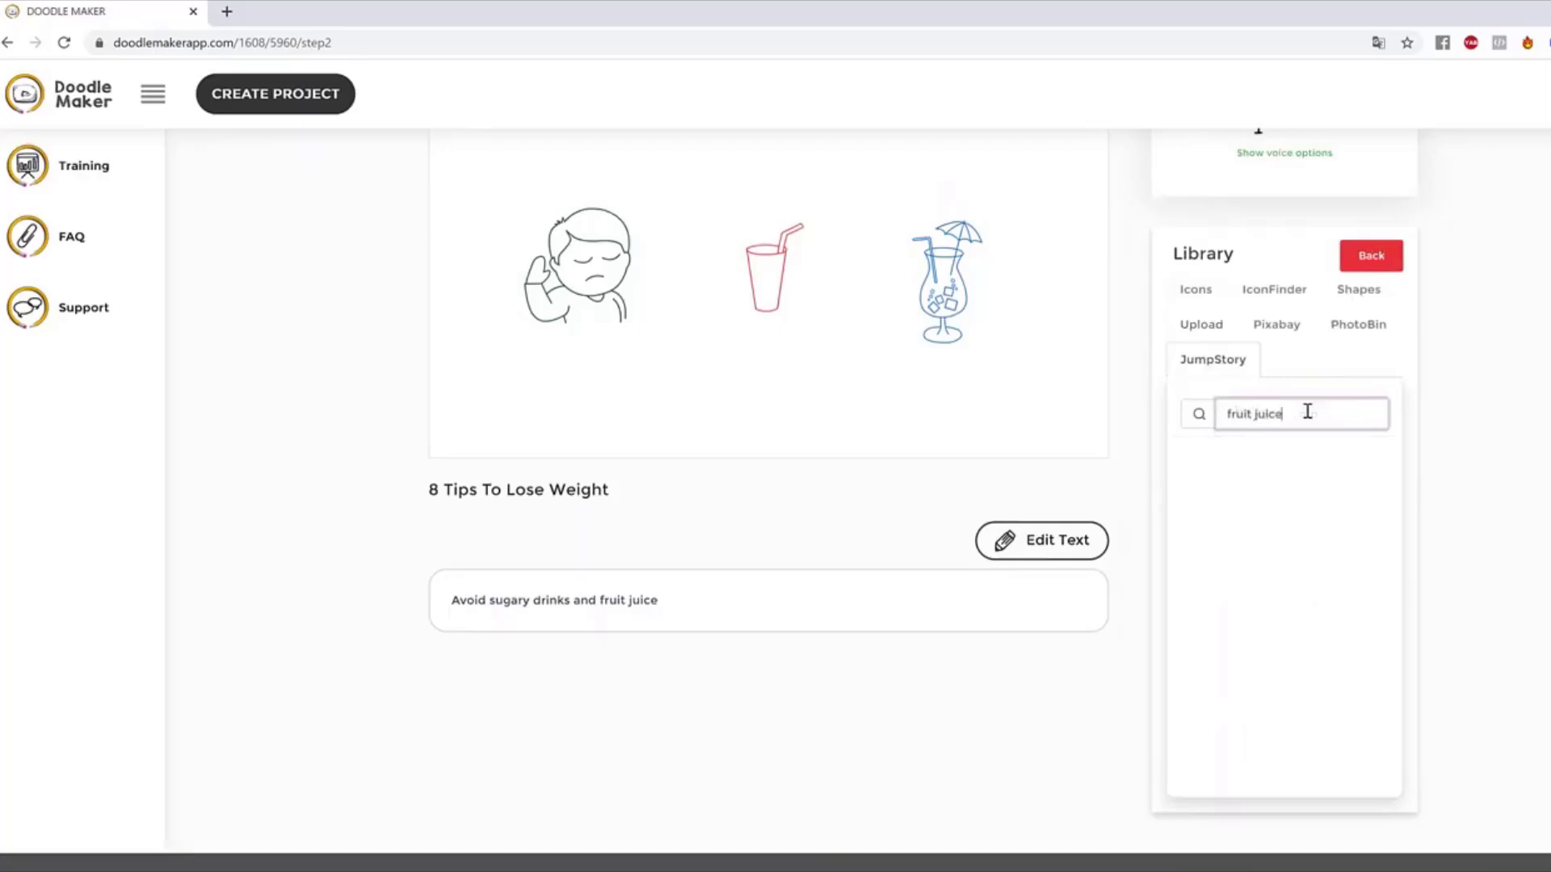
key(Return)
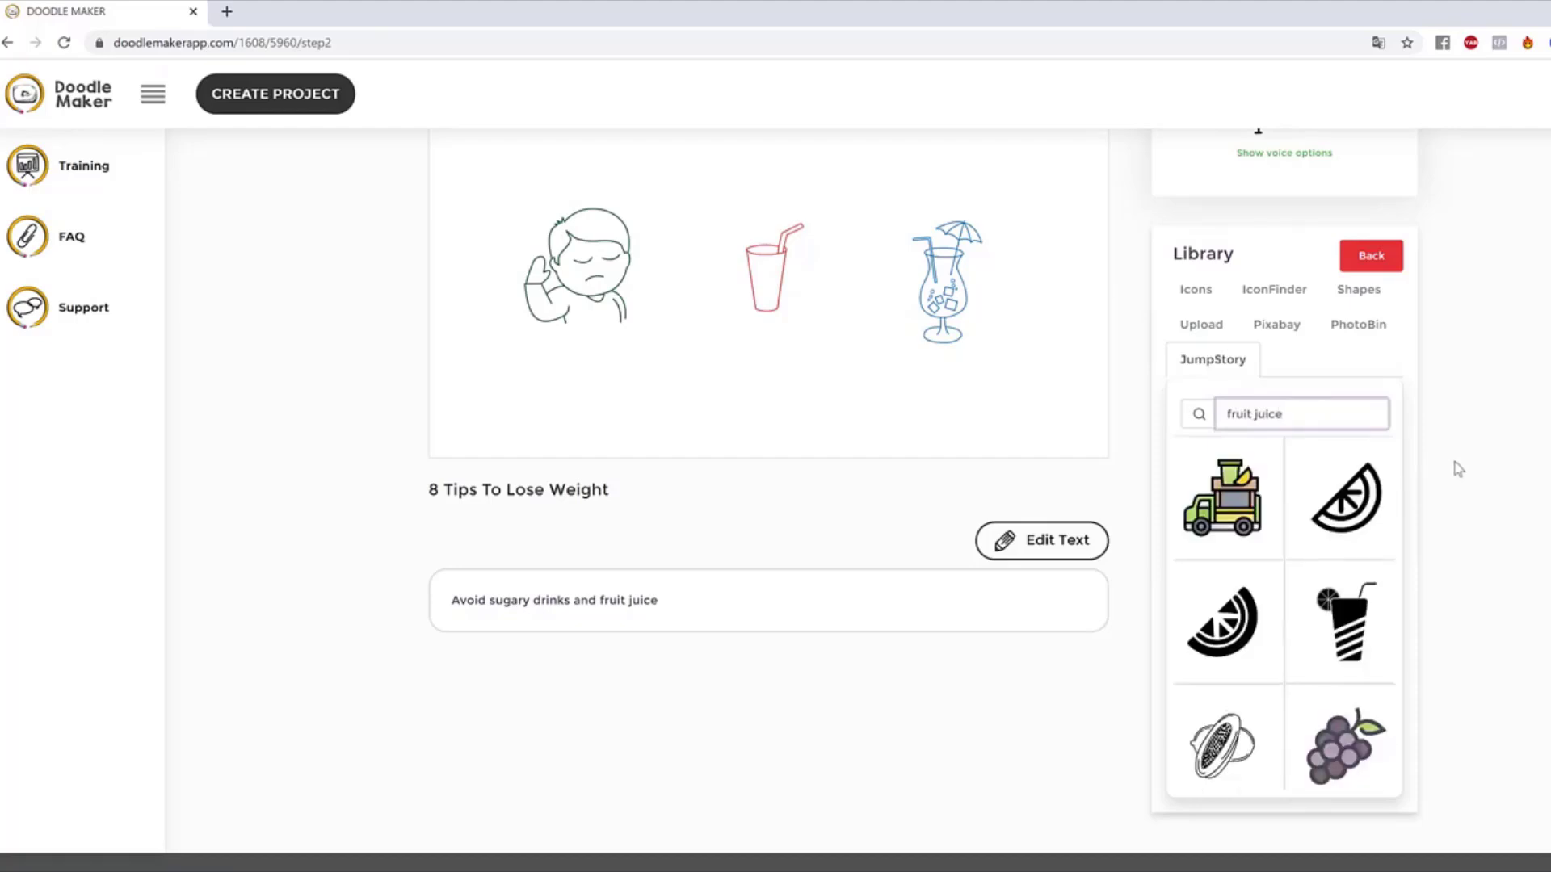
Step: Add the orange juice carton and glass image to slide 2, placing it below the red cup
scroll(1365, 557, down, 10)
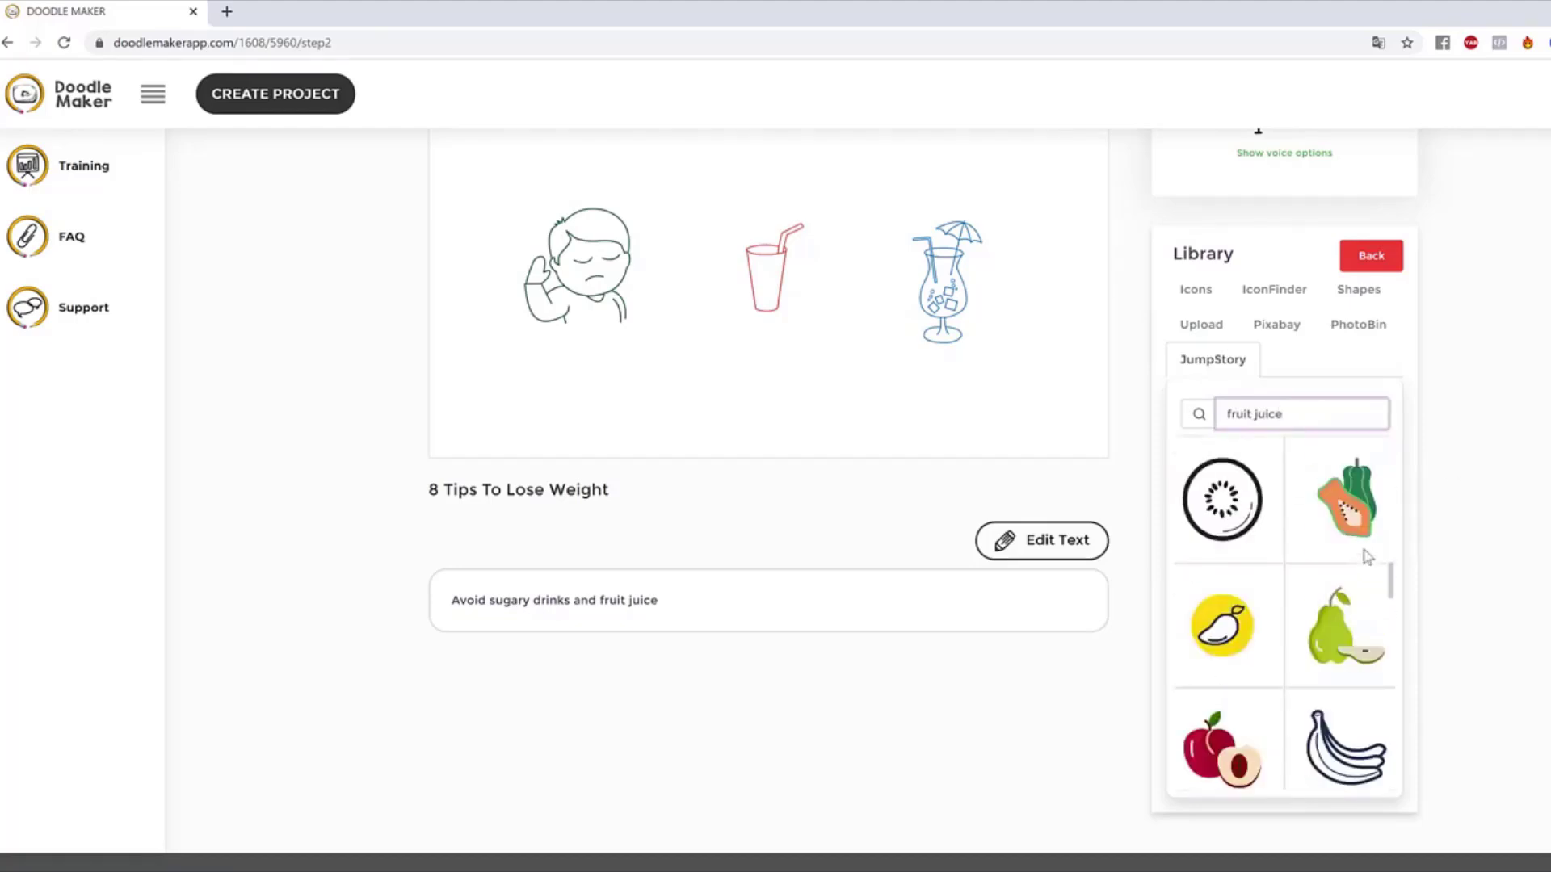
scroll(1365, 557, down, 10)
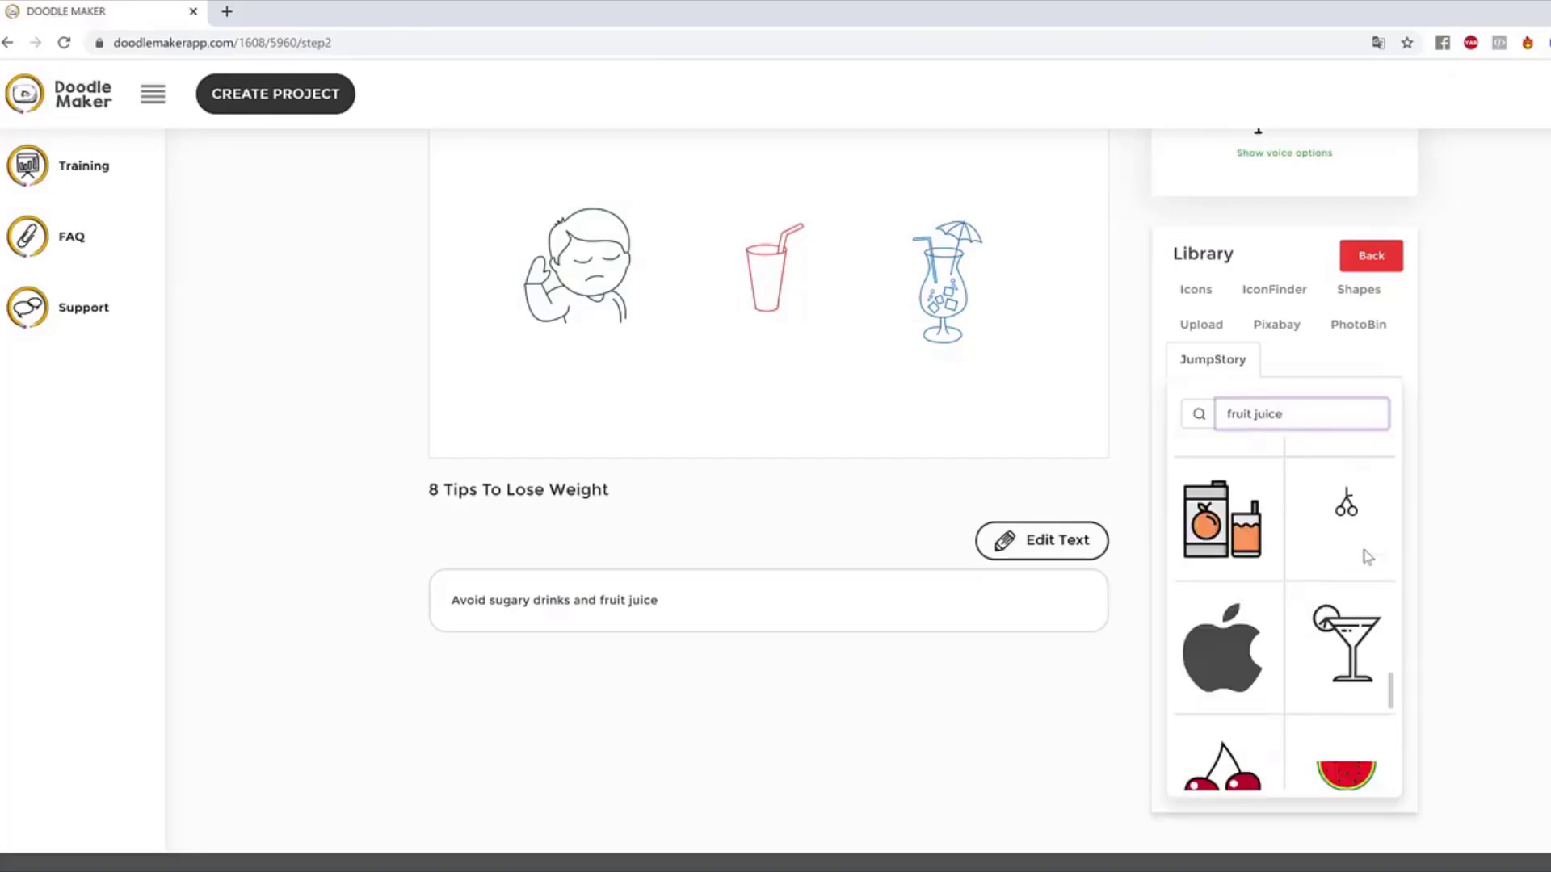
click(1235, 539)
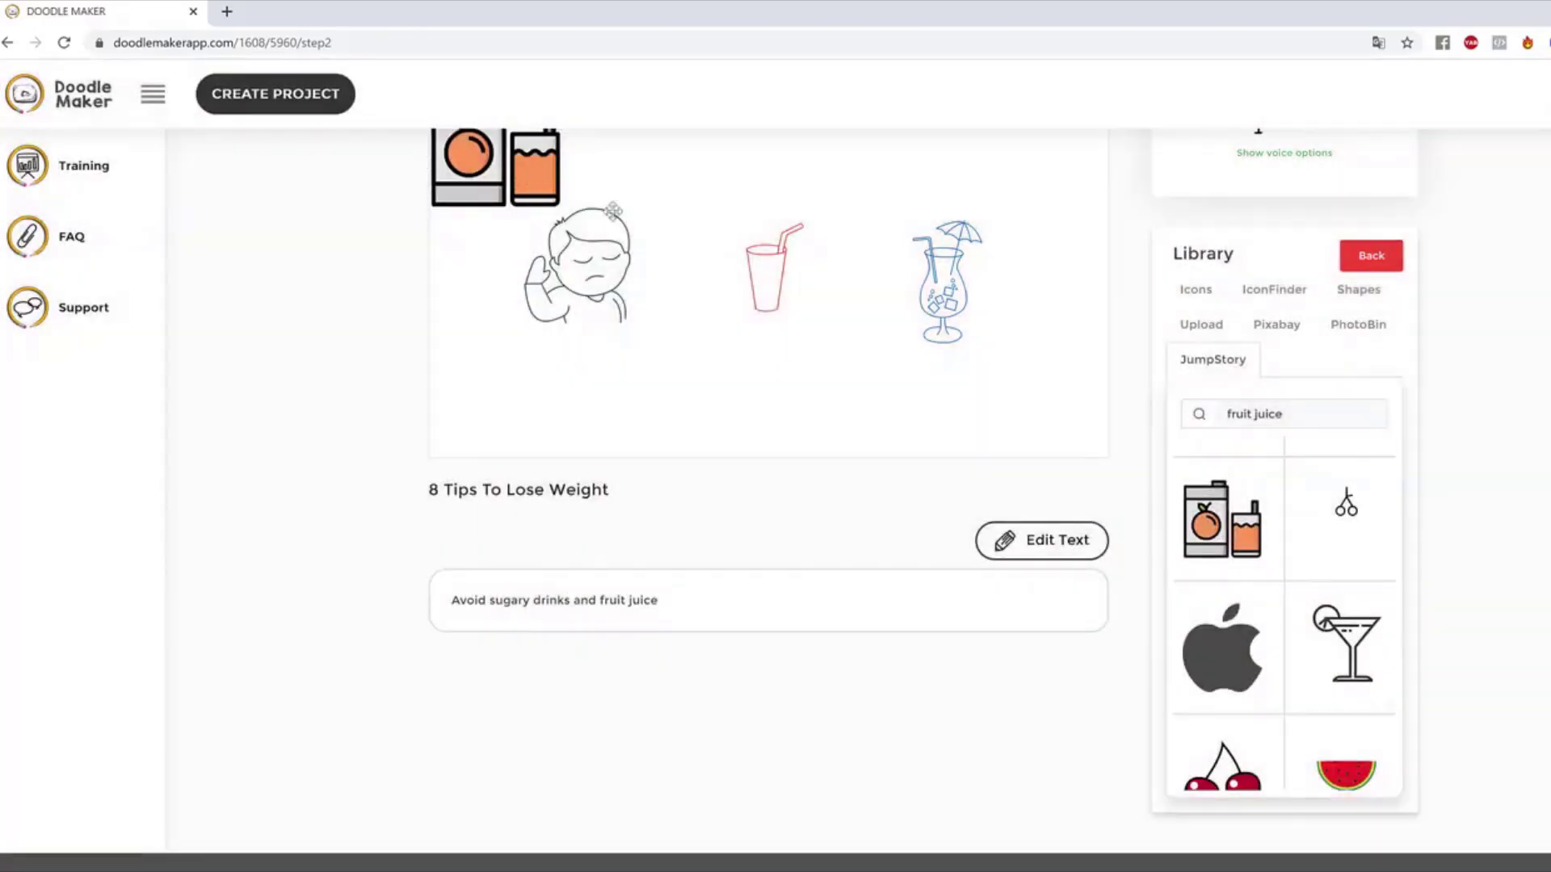
drag(523, 184, 719, 369)
drag(738, 302, 852, 340)
Step: Delete the red cup drawing from slide 2 and move the orange juice image into its place
click(792, 249)
drag(789, 251, 759, 213)
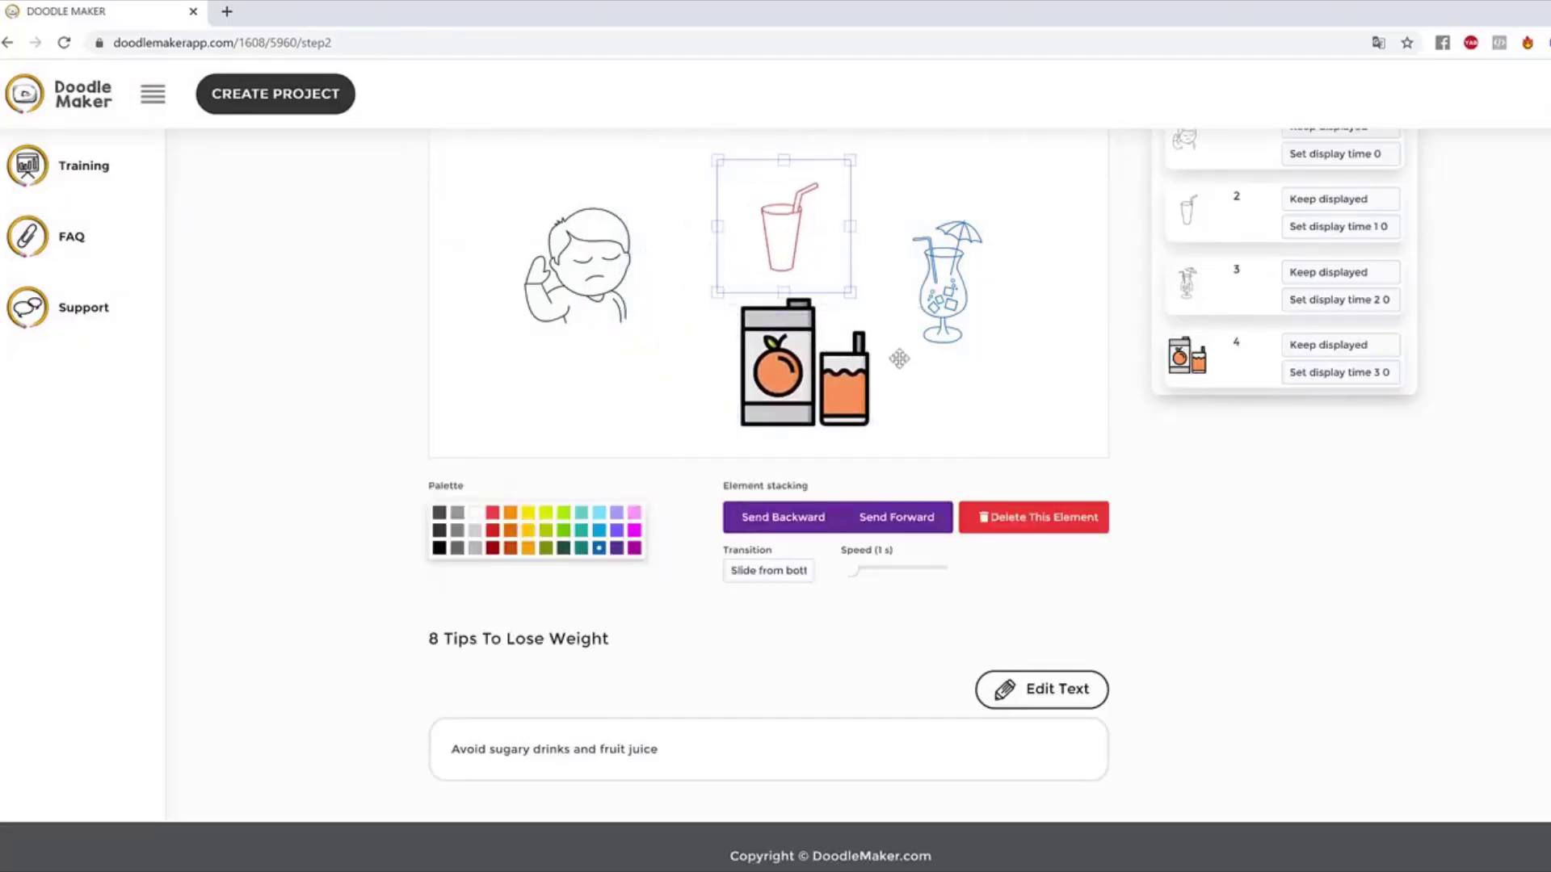
click(1061, 519)
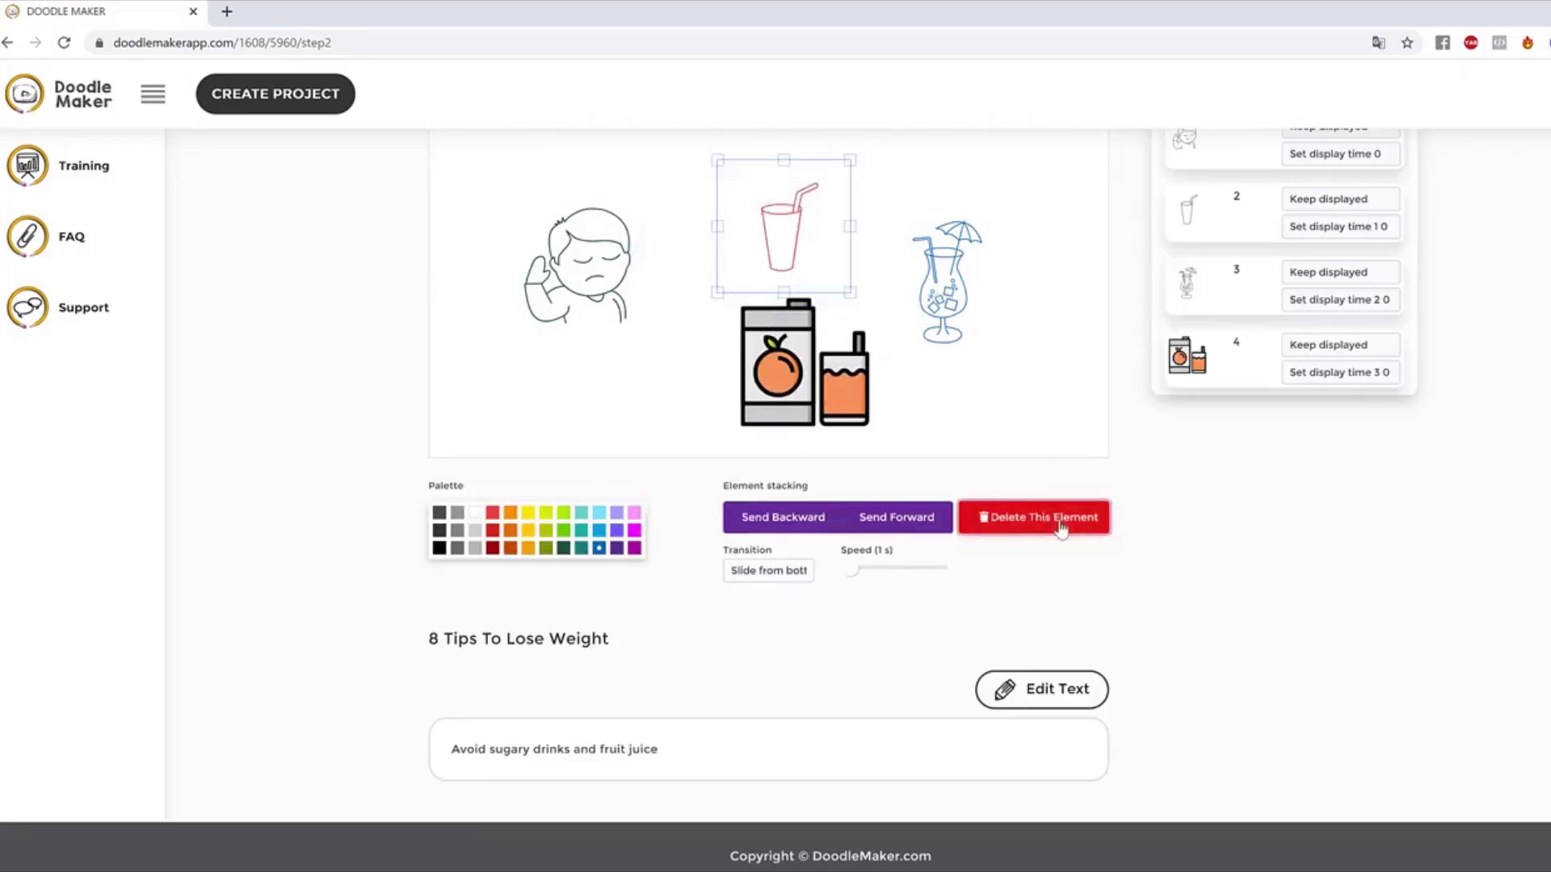
drag(789, 347, 751, 263)
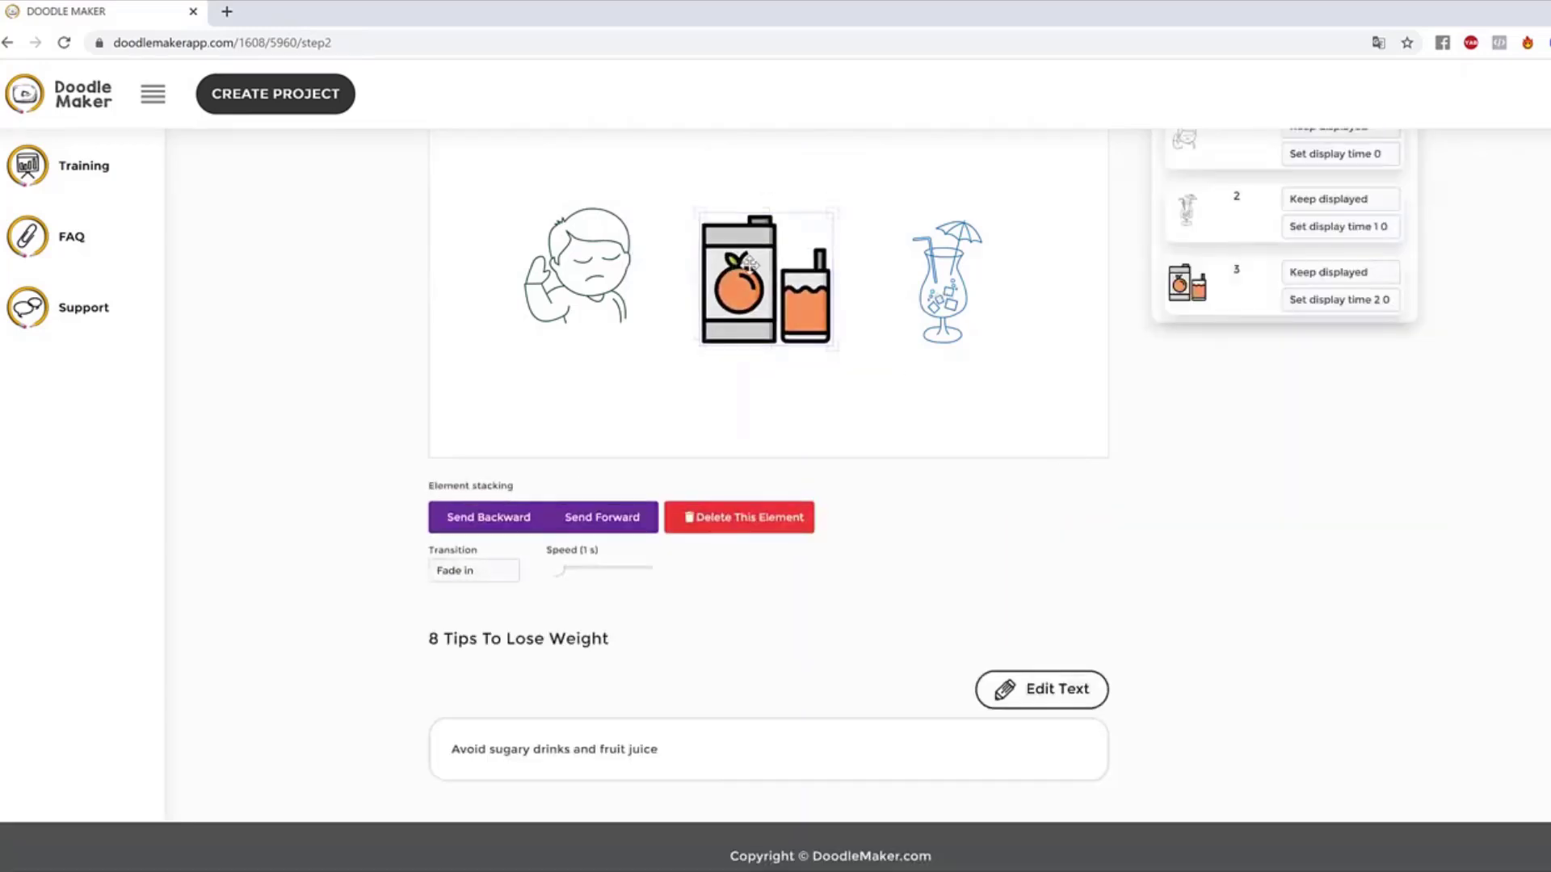
Step: Set the orange juice image's transition to Hand drawing and enlarge the image slightly
click(494, 570)
click(499, 646)
click(489, 575)
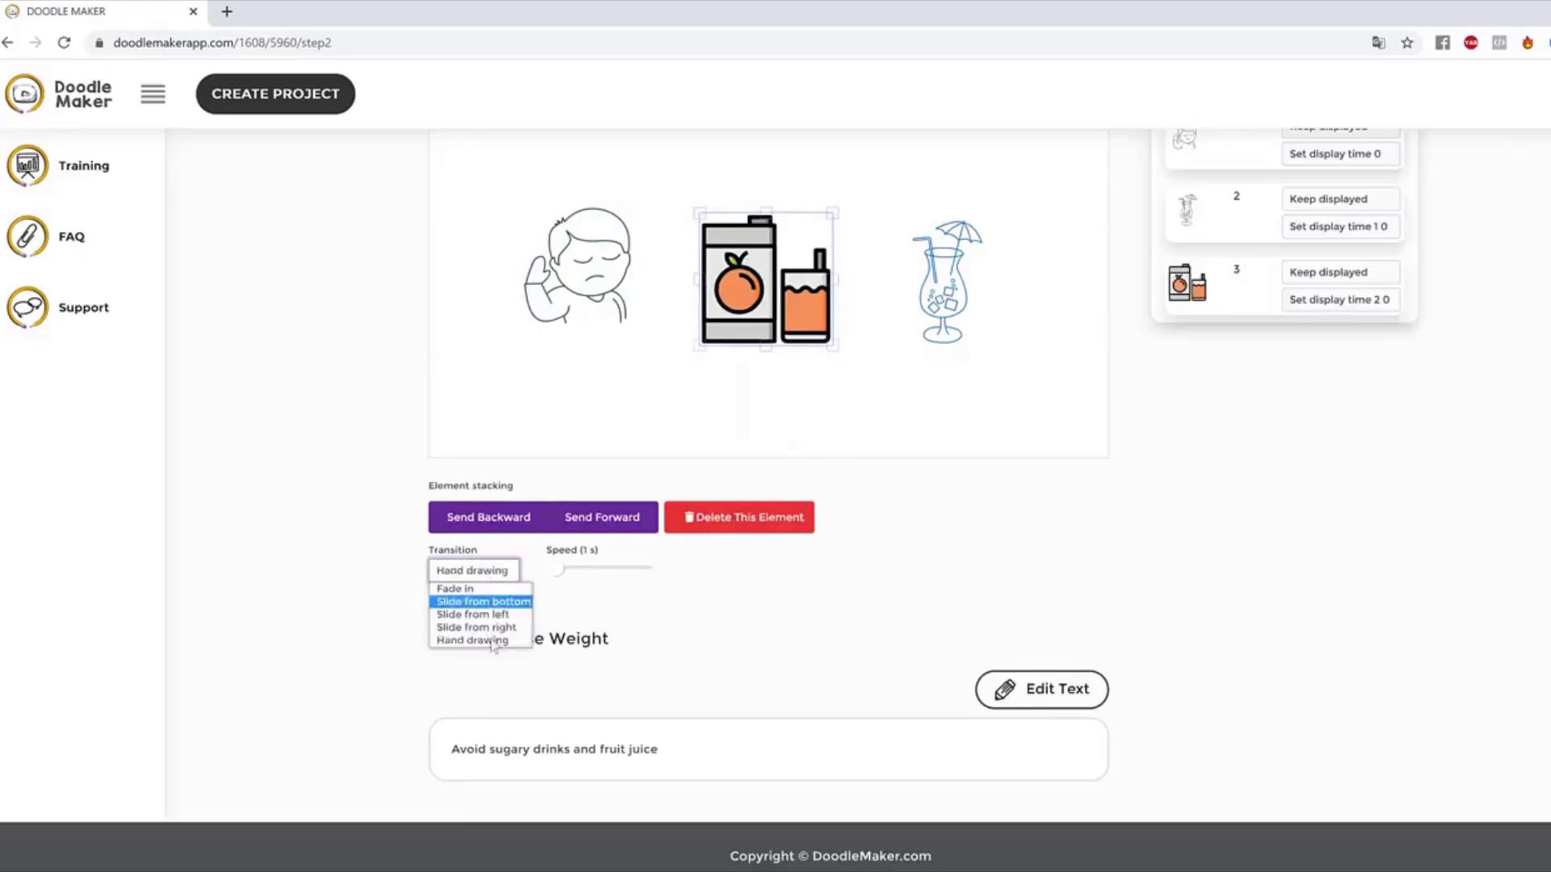
click(496, 644)
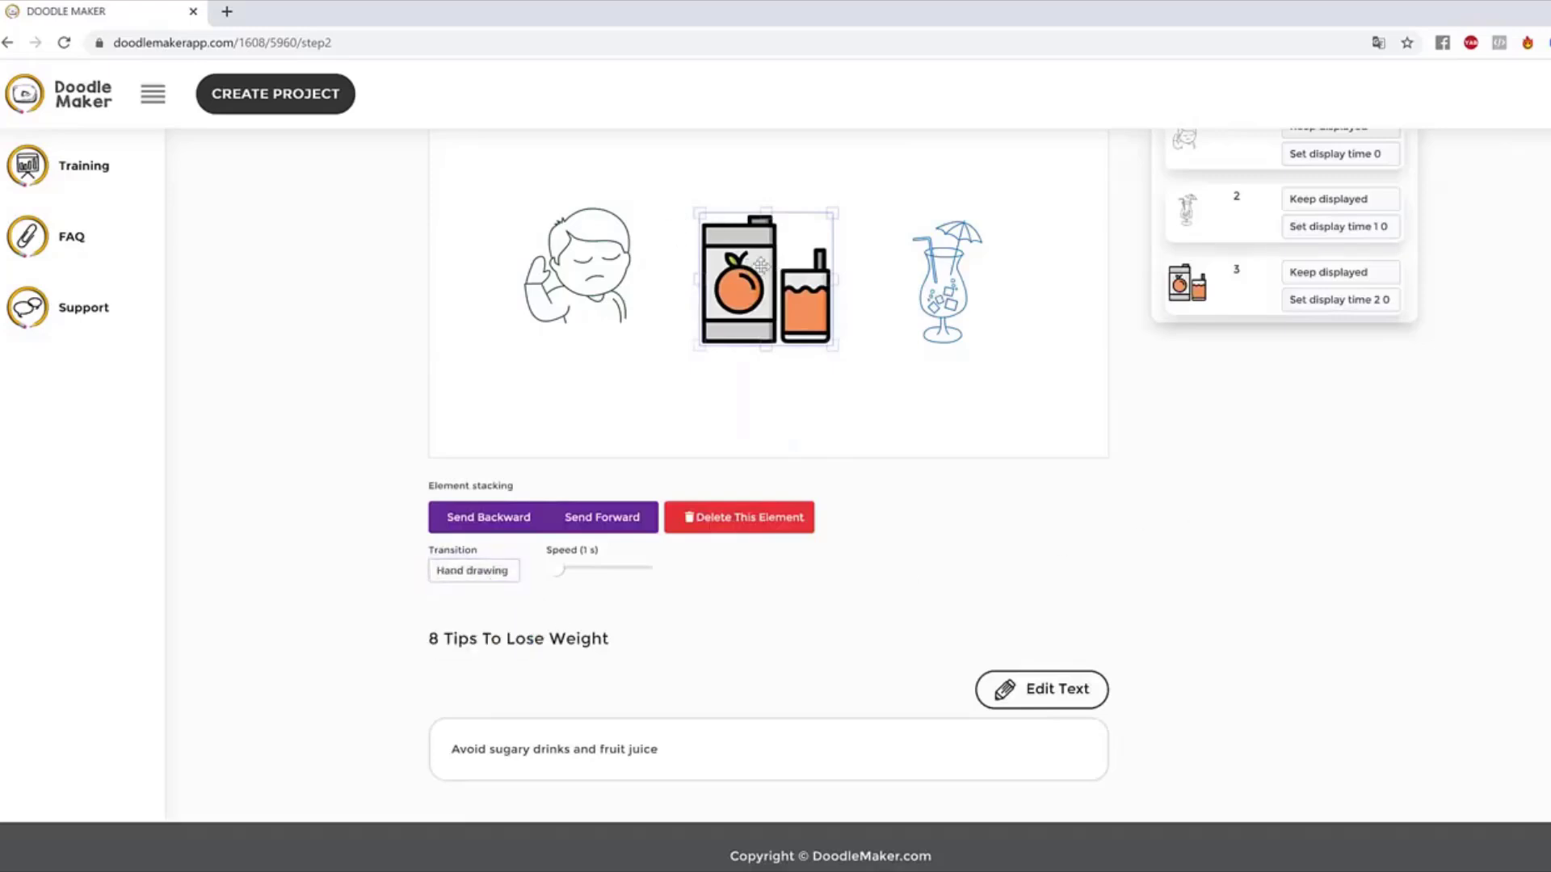
mouse_move(808, 333)
mouse_down()
mouse_move(861, 373)
mouse_move(826, 340)
mouse_up()
click(986, 419)
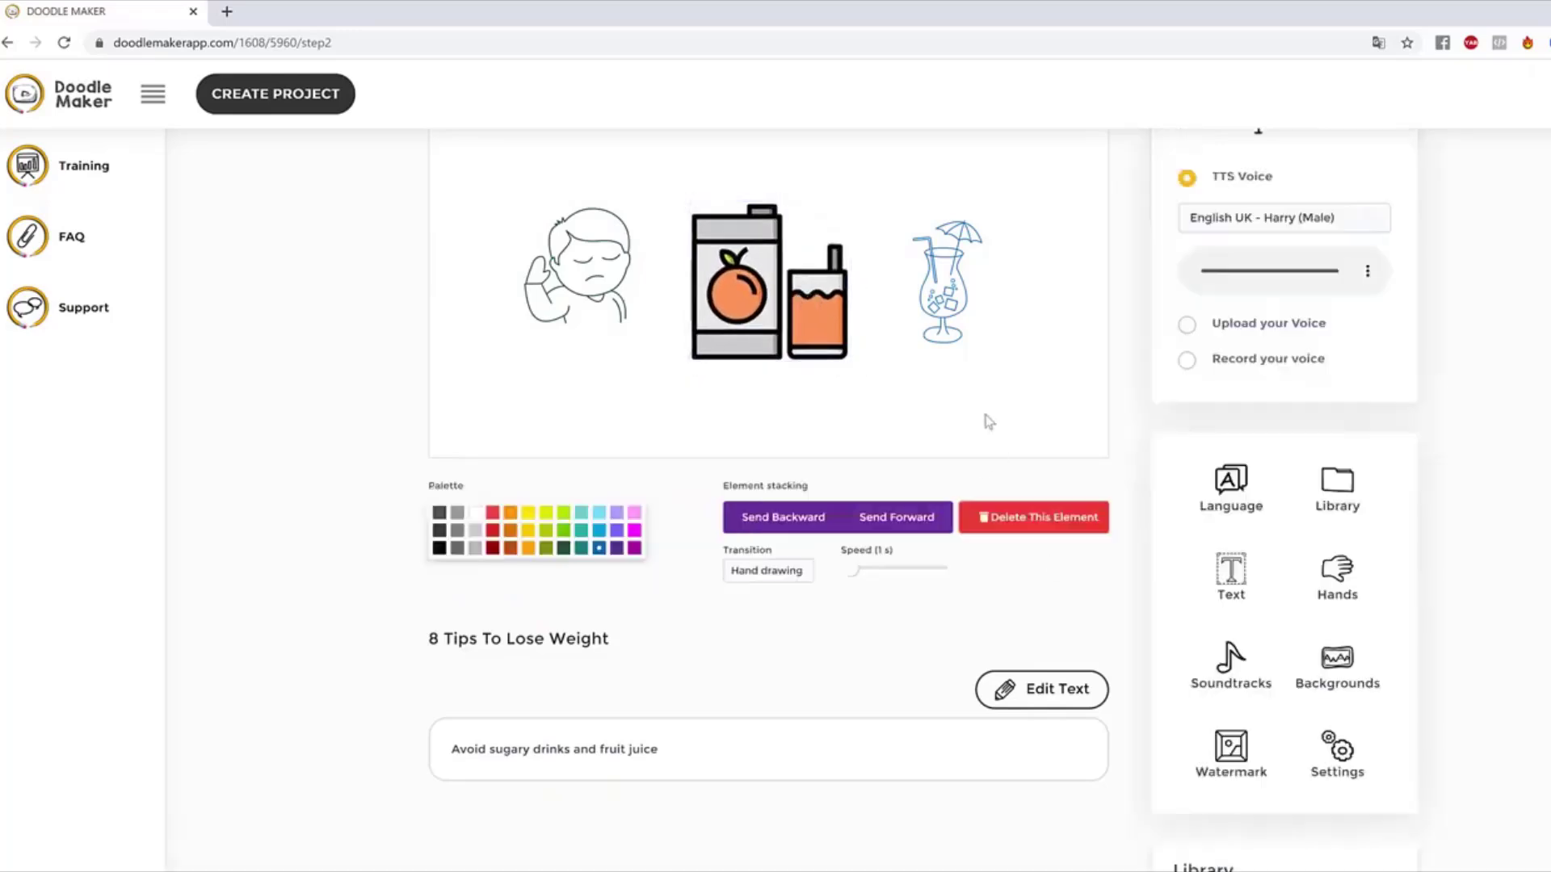
Step: Preview slide 2's animation and shift the orange juice image slightly towards the person
scroll(1131, 284, up, 3)
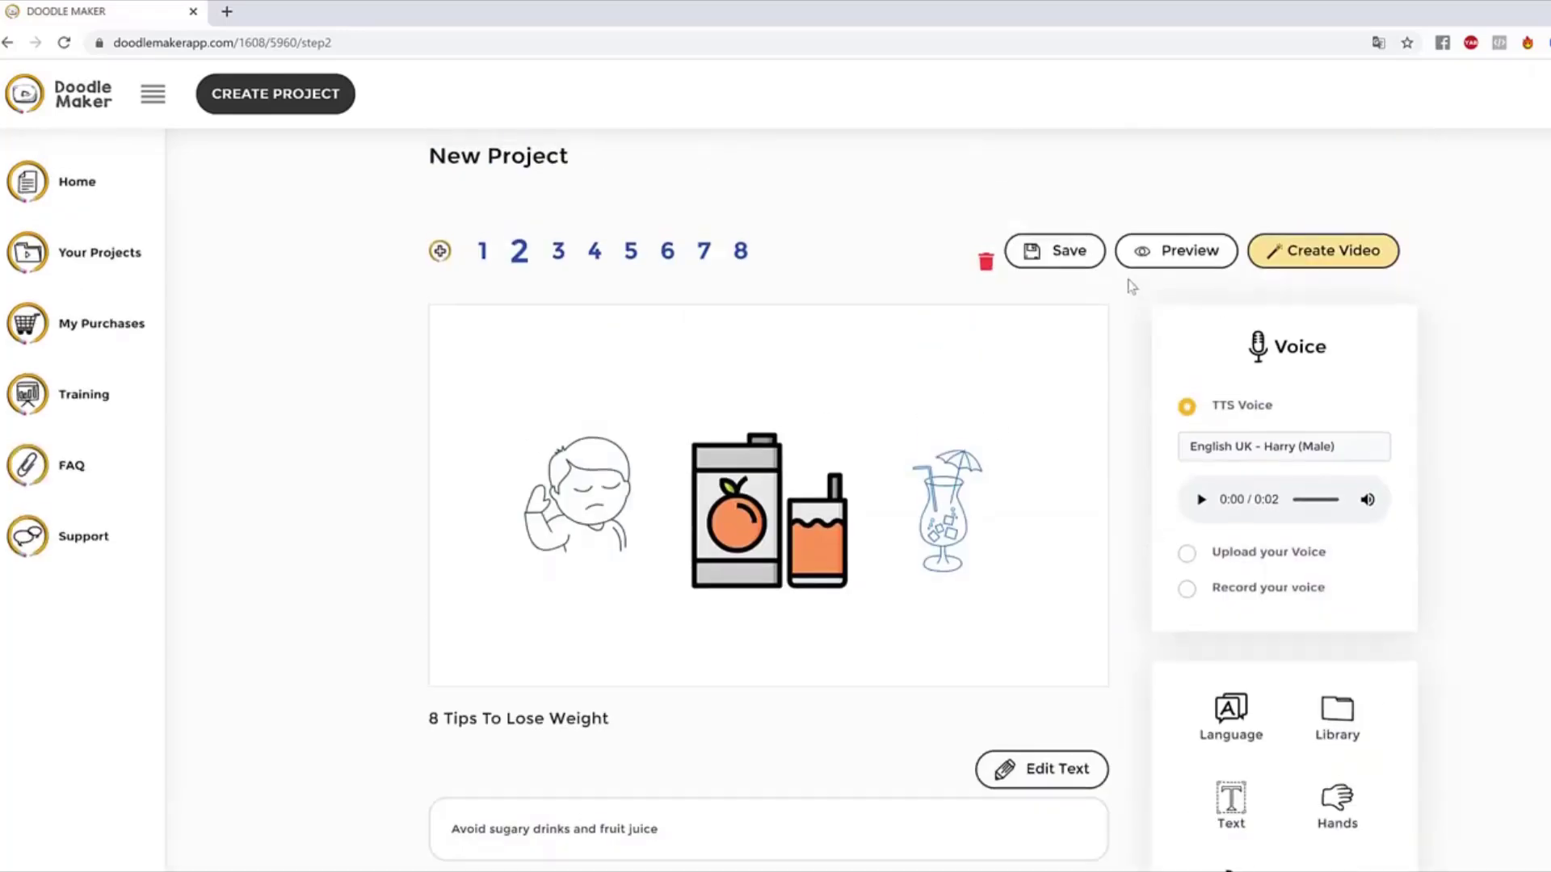
click(1181, 257)
click(740, 468)
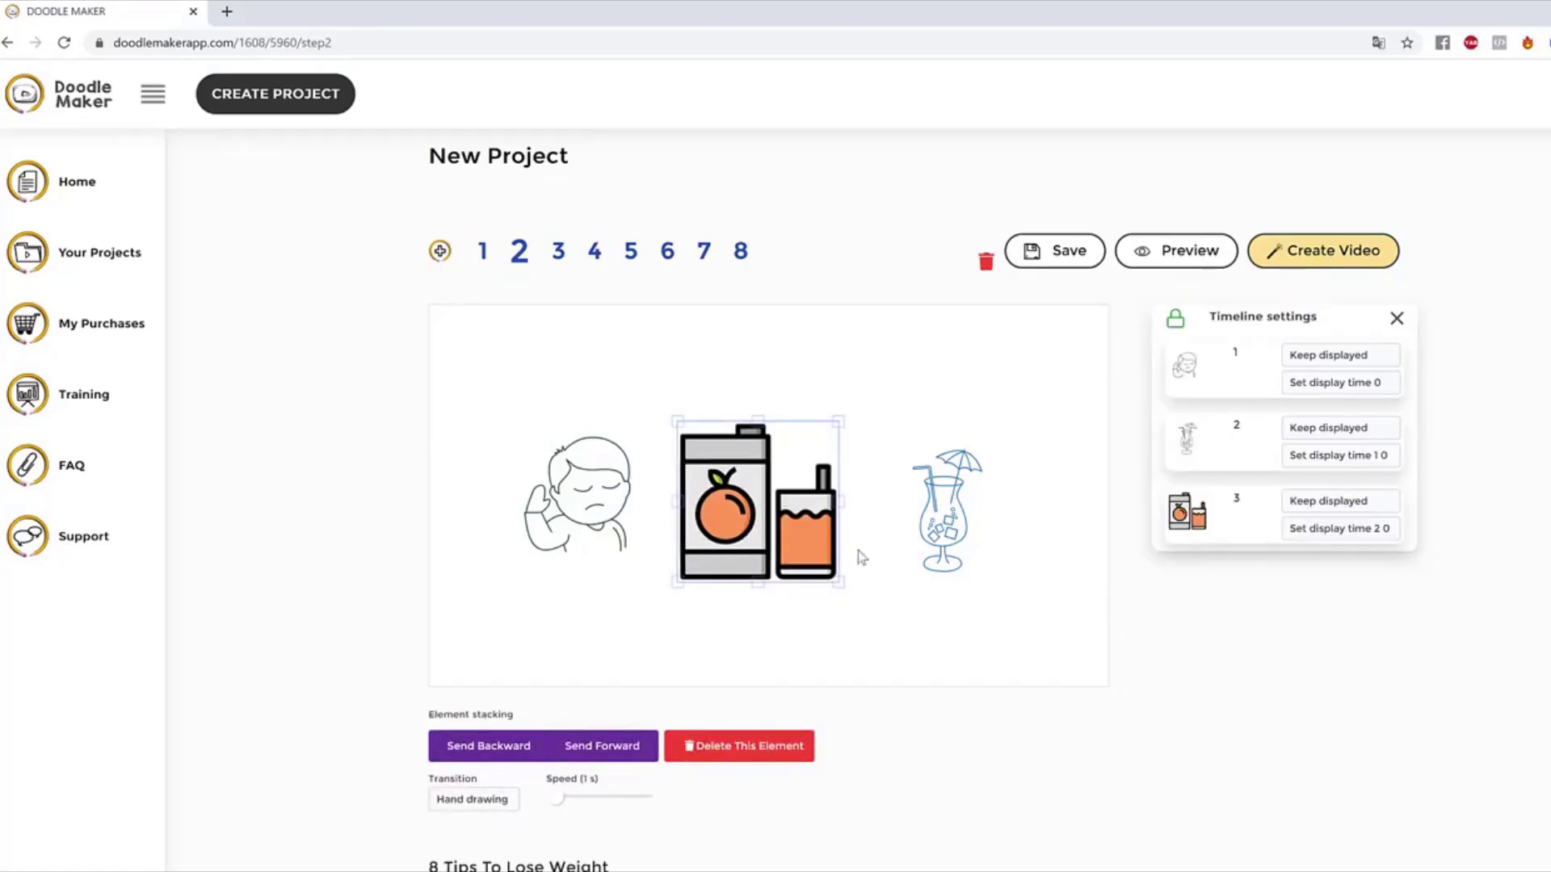
Step: Open slide 8 and slightly reposition its fork-and-knife drawing
click(740, 254)
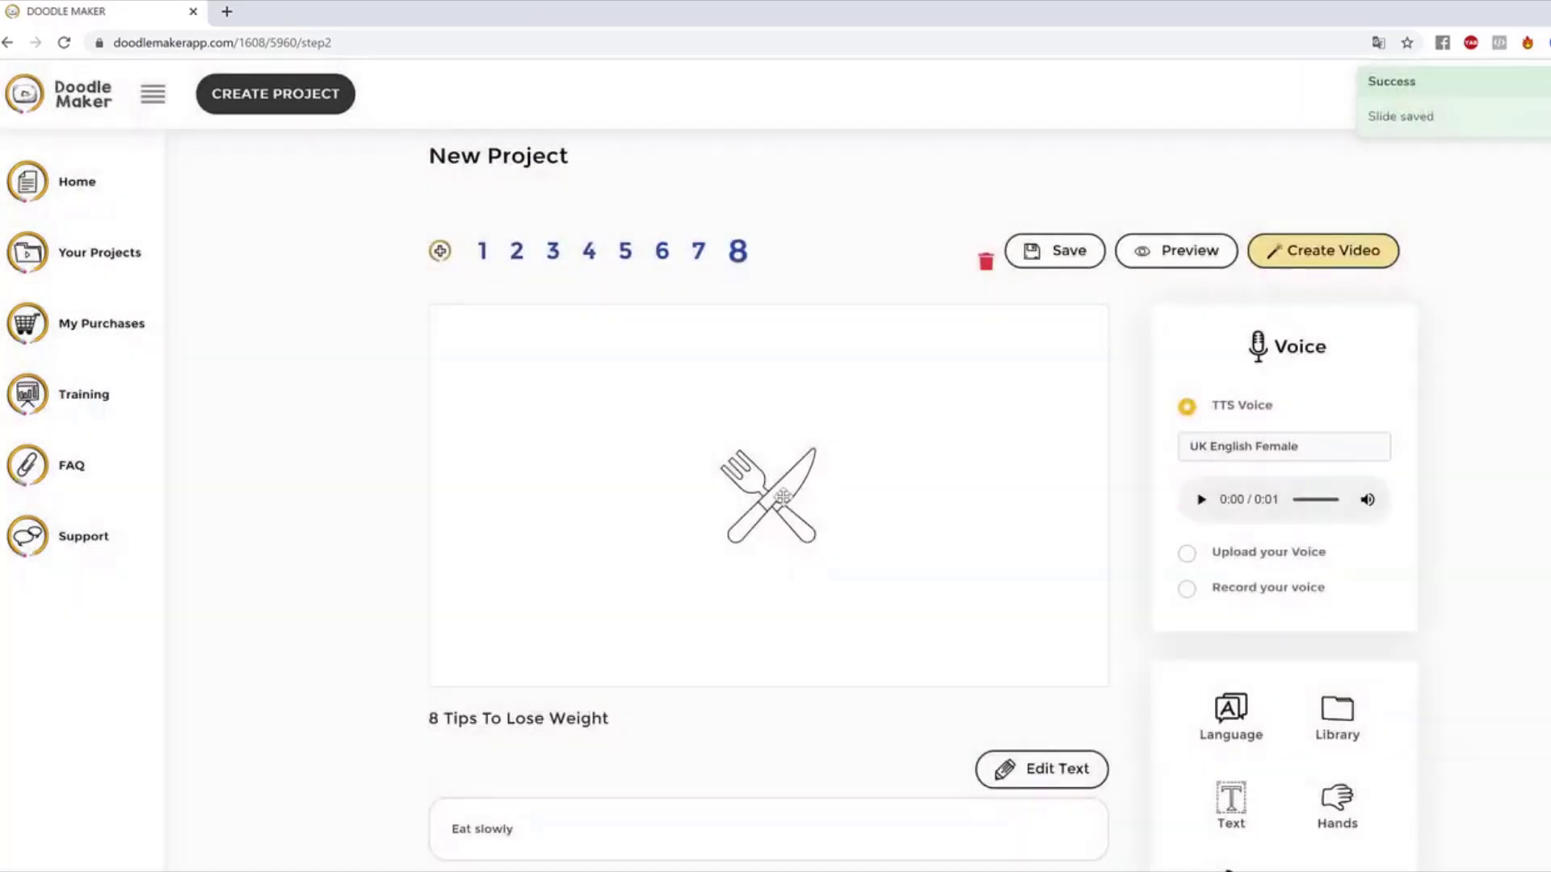
click(779, 499)
mouse_move(777, 494)
mouse_down()
mouse_move(756, 487)
mouse_move(771, 483)
mouse_up()
scroll(644, 744, down, 3)
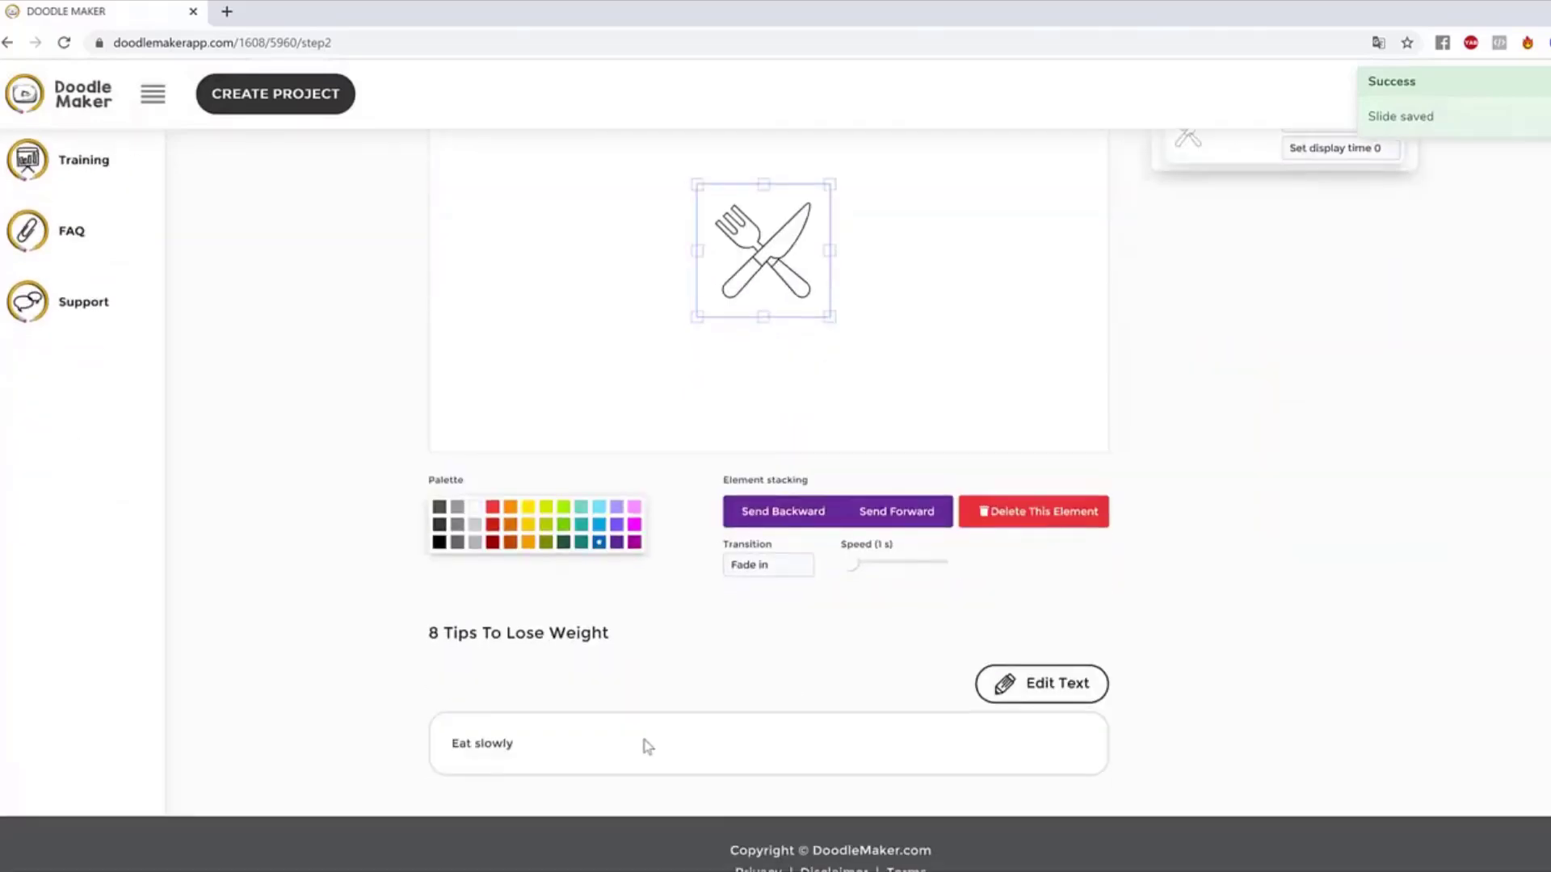
Step: Replace slide 8's text with "Visit Our Website Today..." and rebuild the scene using Website as the keyword
click(1061, 683)
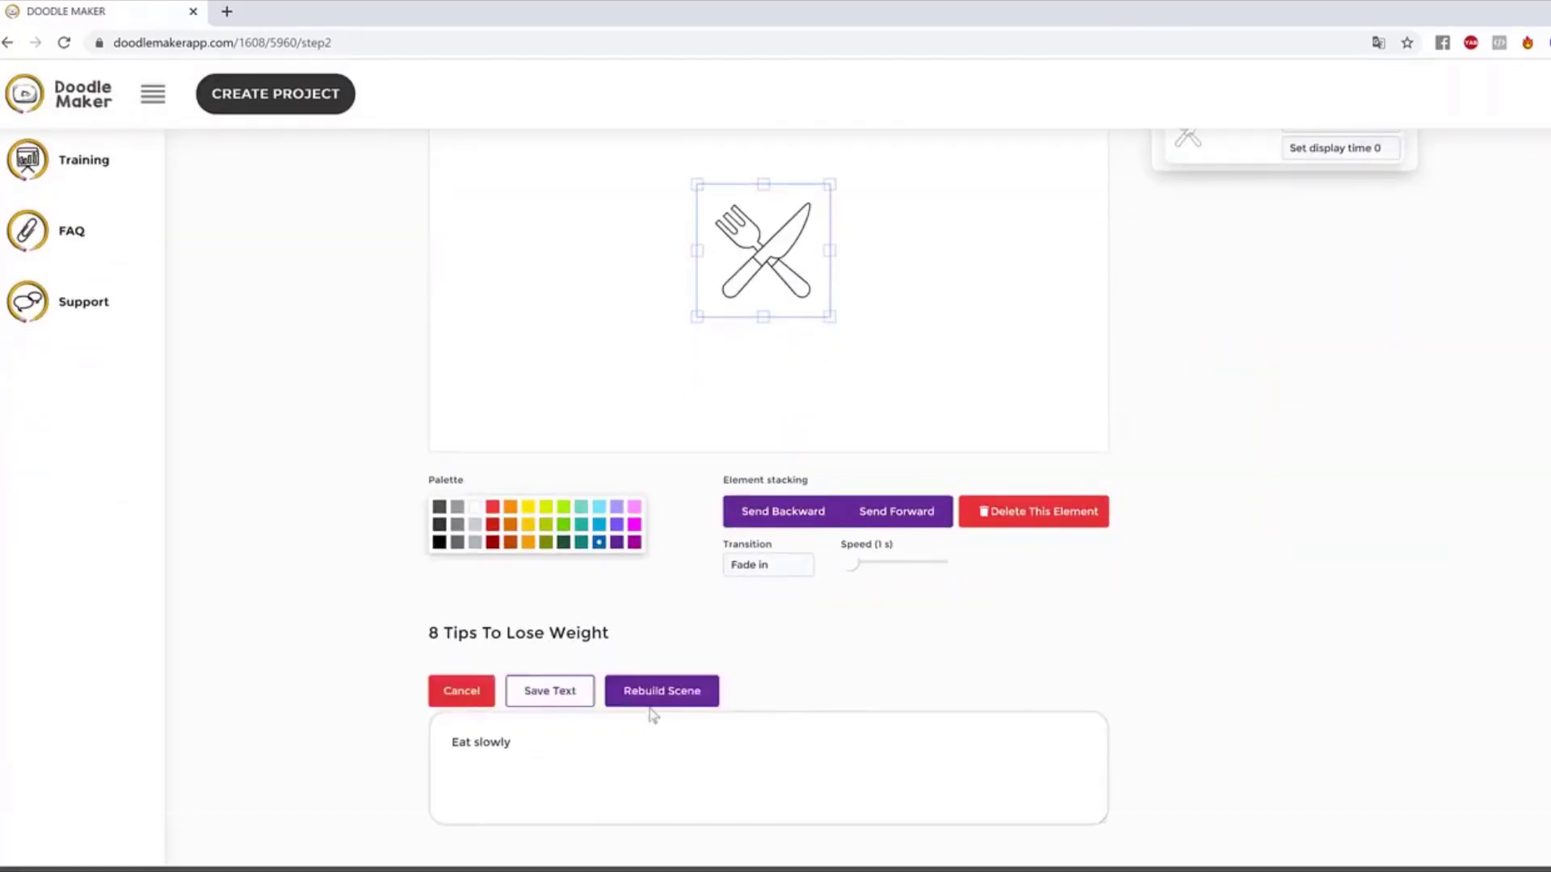
drag(577, 770, 340, 727)
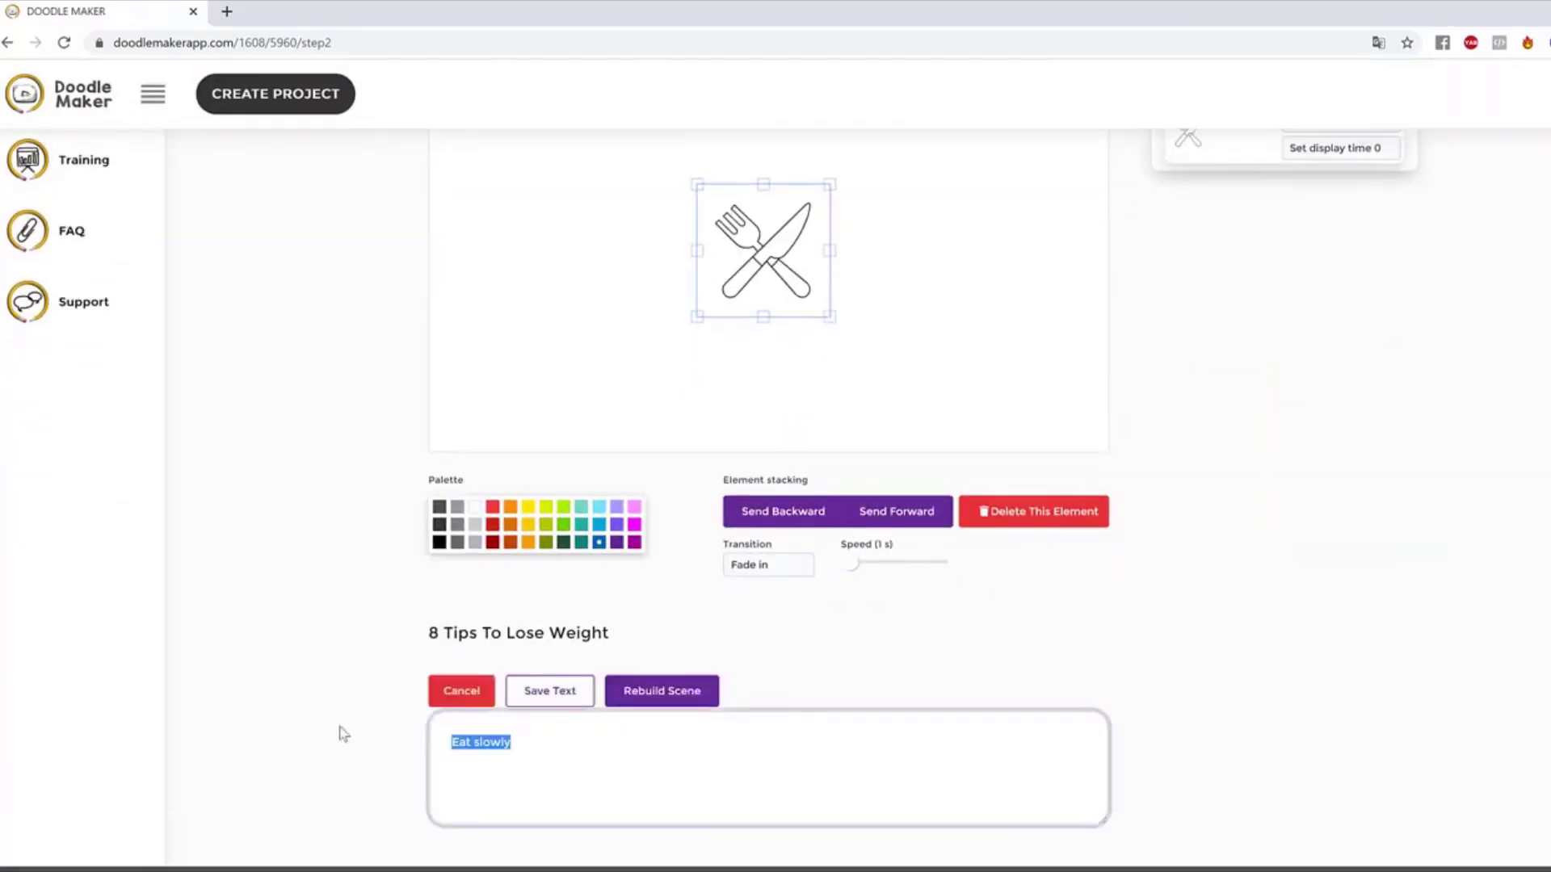
text(c)
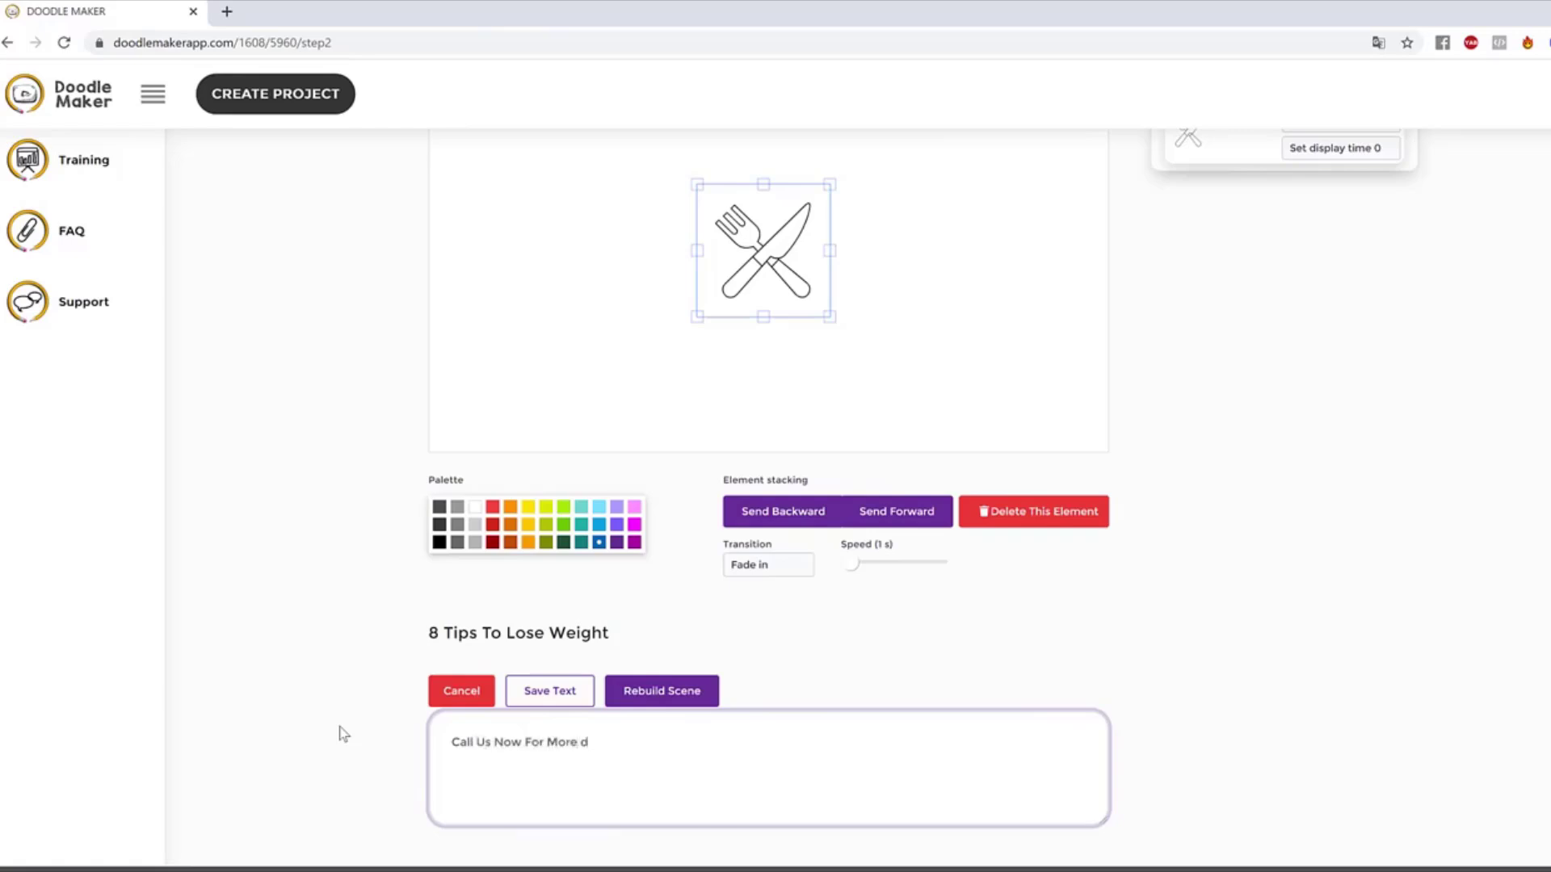
key(BackSpace)
key(BackSpace)
key(BackSpace)
key(BackSpace)
key(BackSpace)
key(BackSpace)
key(BackSpace)
key(BackSpace)
key(BackSpace)
key(BackSpace)
key(BackSpace)
key(BackSpace)
key(BackSpace)
key(BackSpace)
key(BackSpace)
click(689, 692)
click(803, 608)
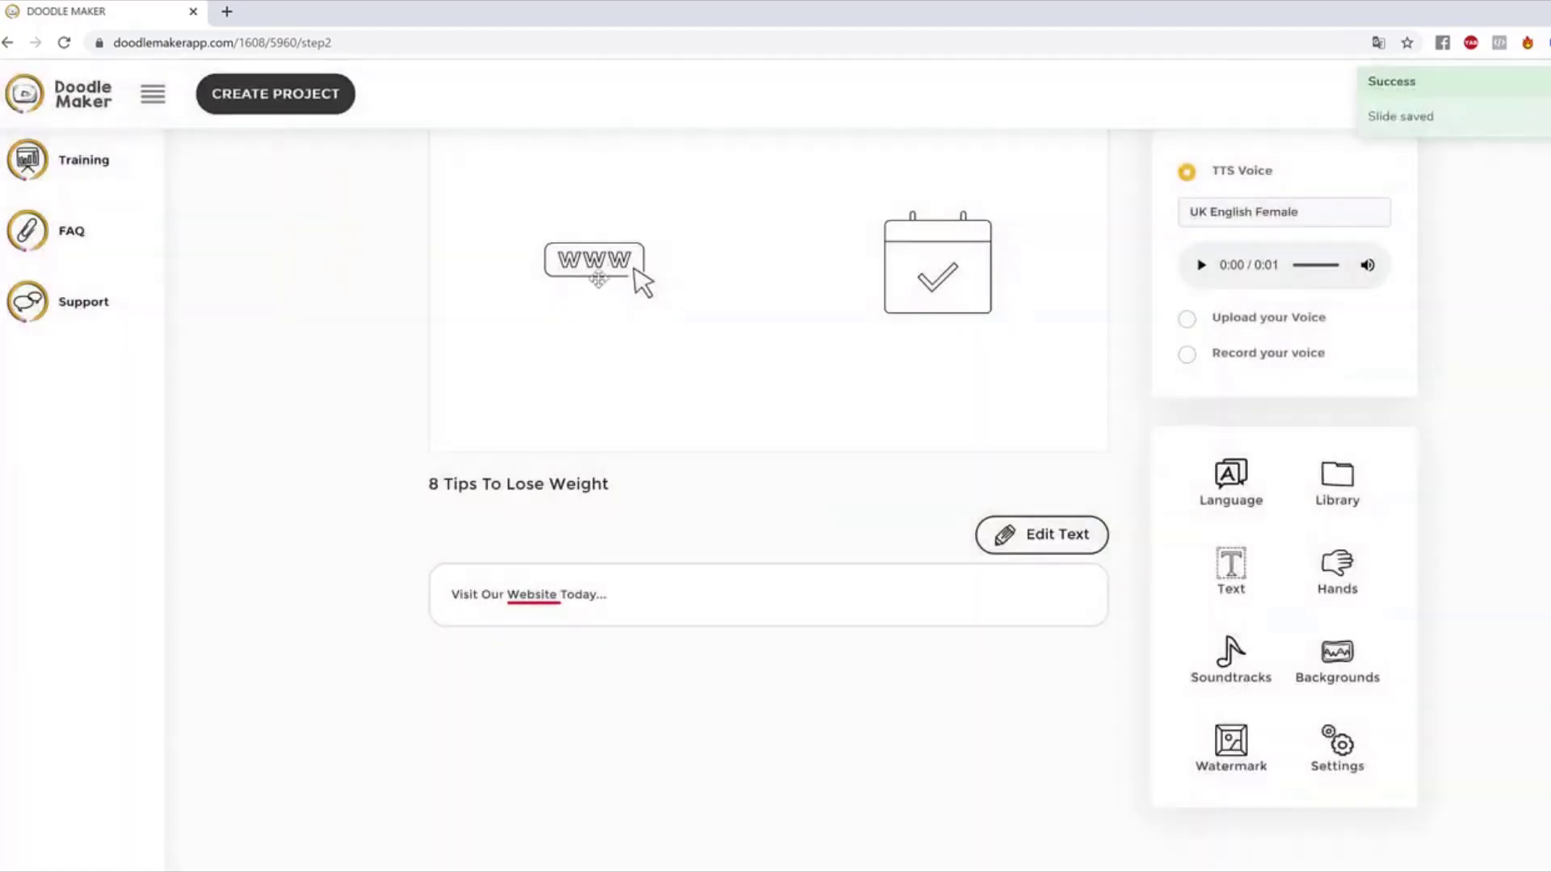
Step: Inspect the website and calendar drawings on the rebuilt slide 8, leaving both deselected
click(621, 307)
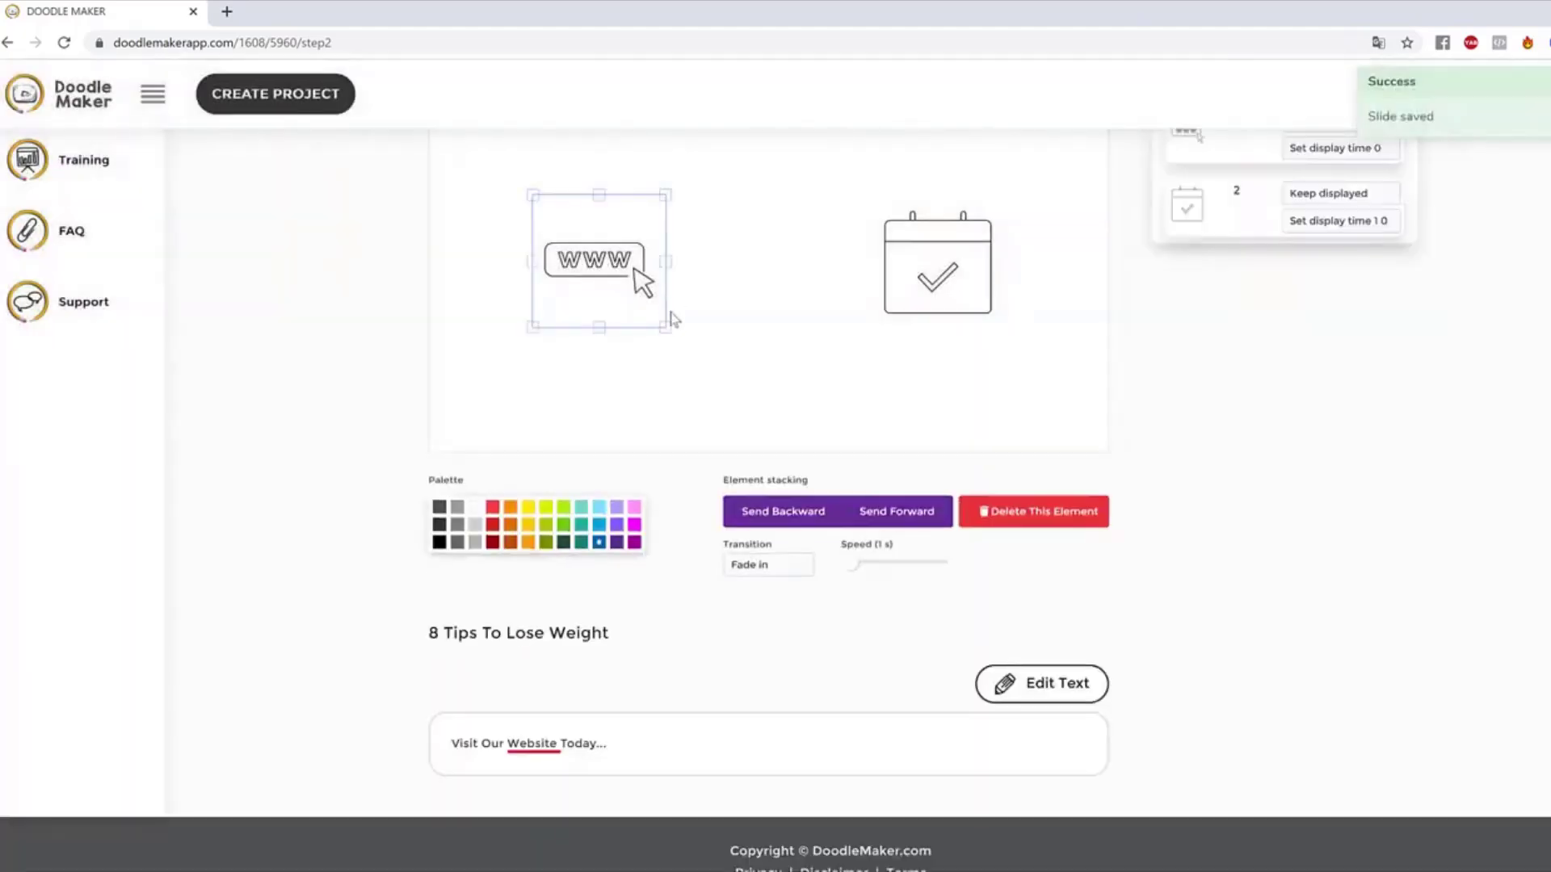
click(937, 260)
click(719, 271)
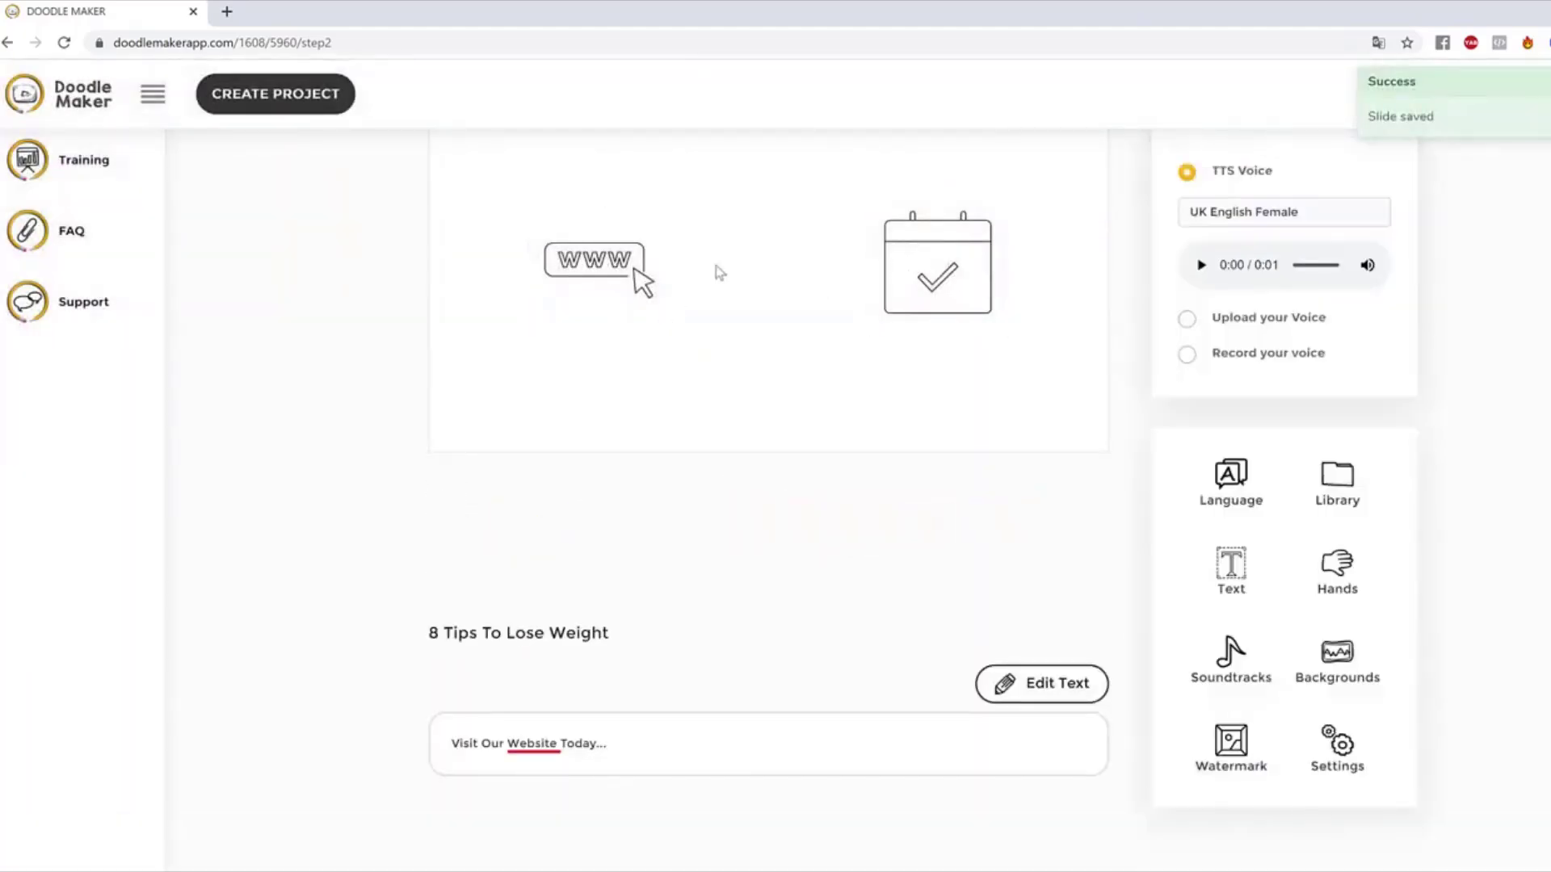
Step: Recolour slide 8's WWW website drawing red, change it to blue and deselect it
click(638, 287)
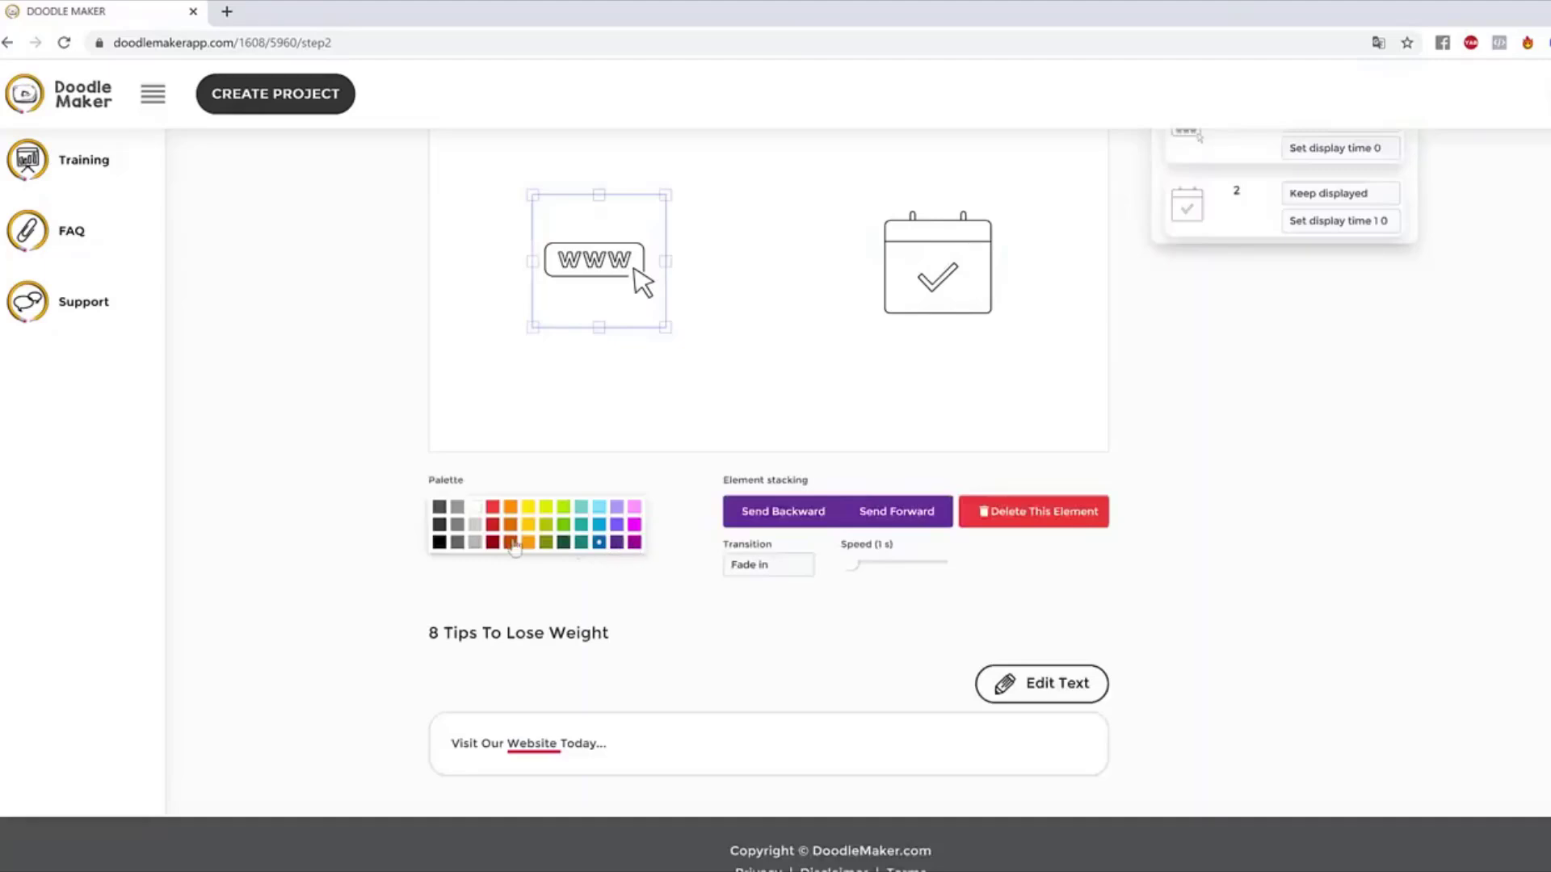
click(491, 524)
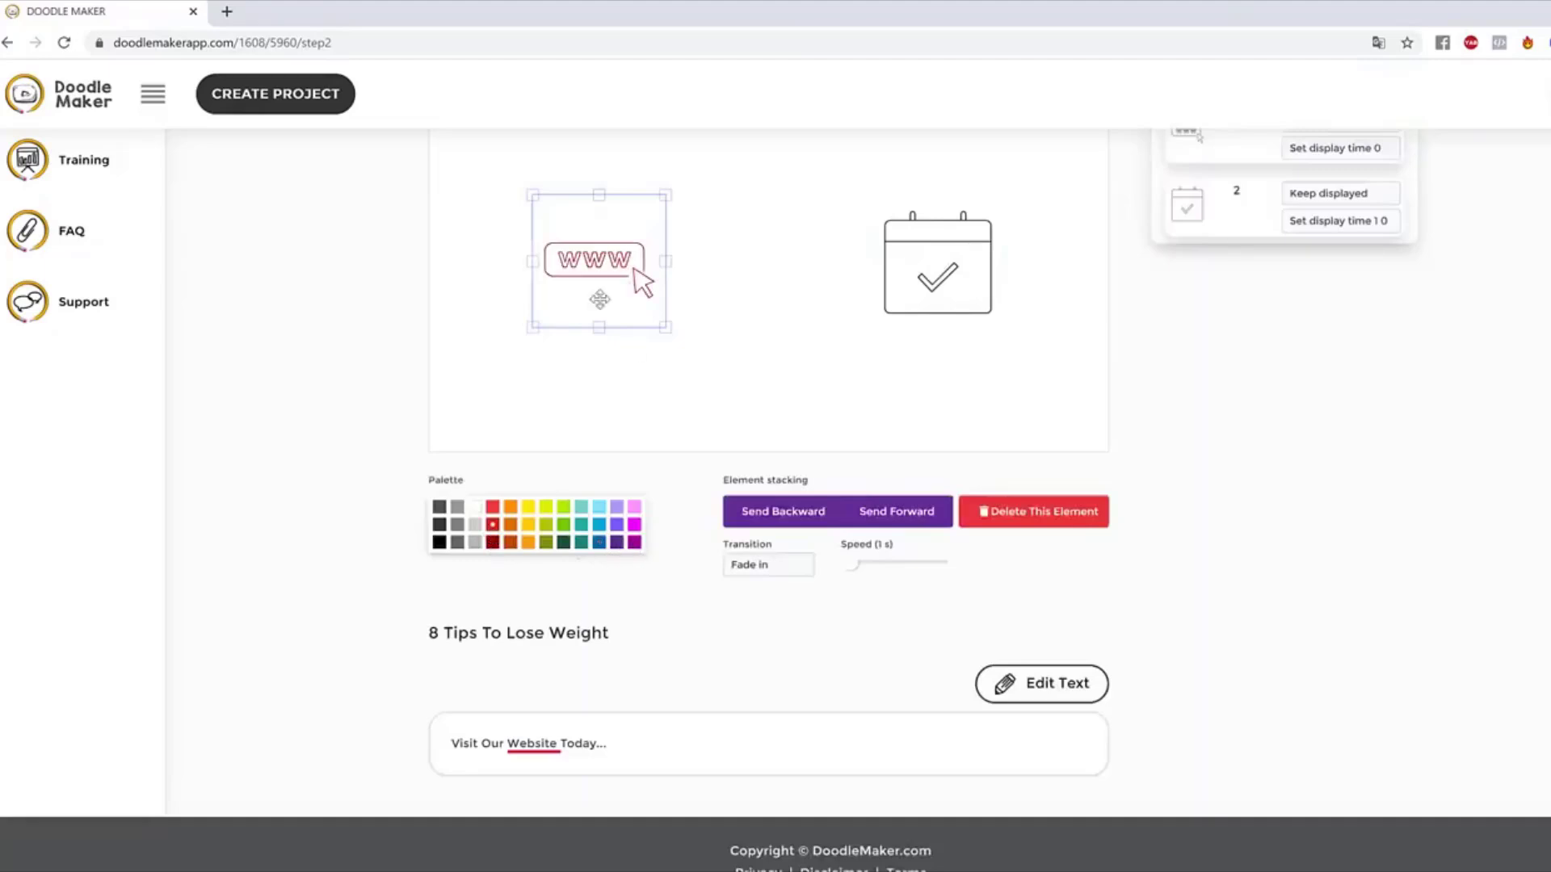
click(599, 542)
click(720, 324)
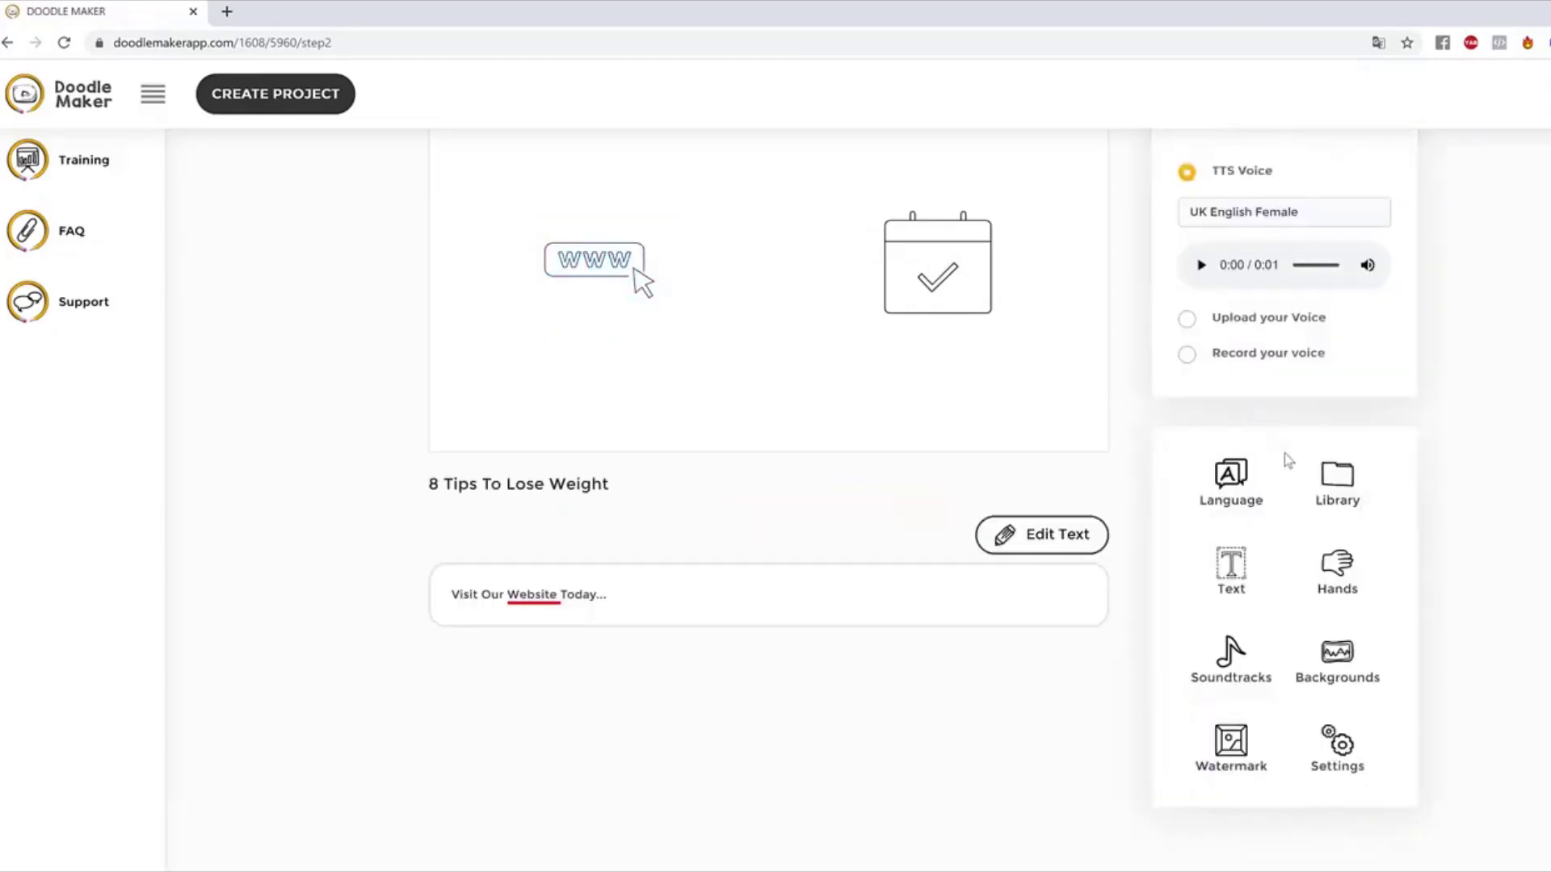
Step: Search the JumpStory image library for "website"
click(1337, 481)
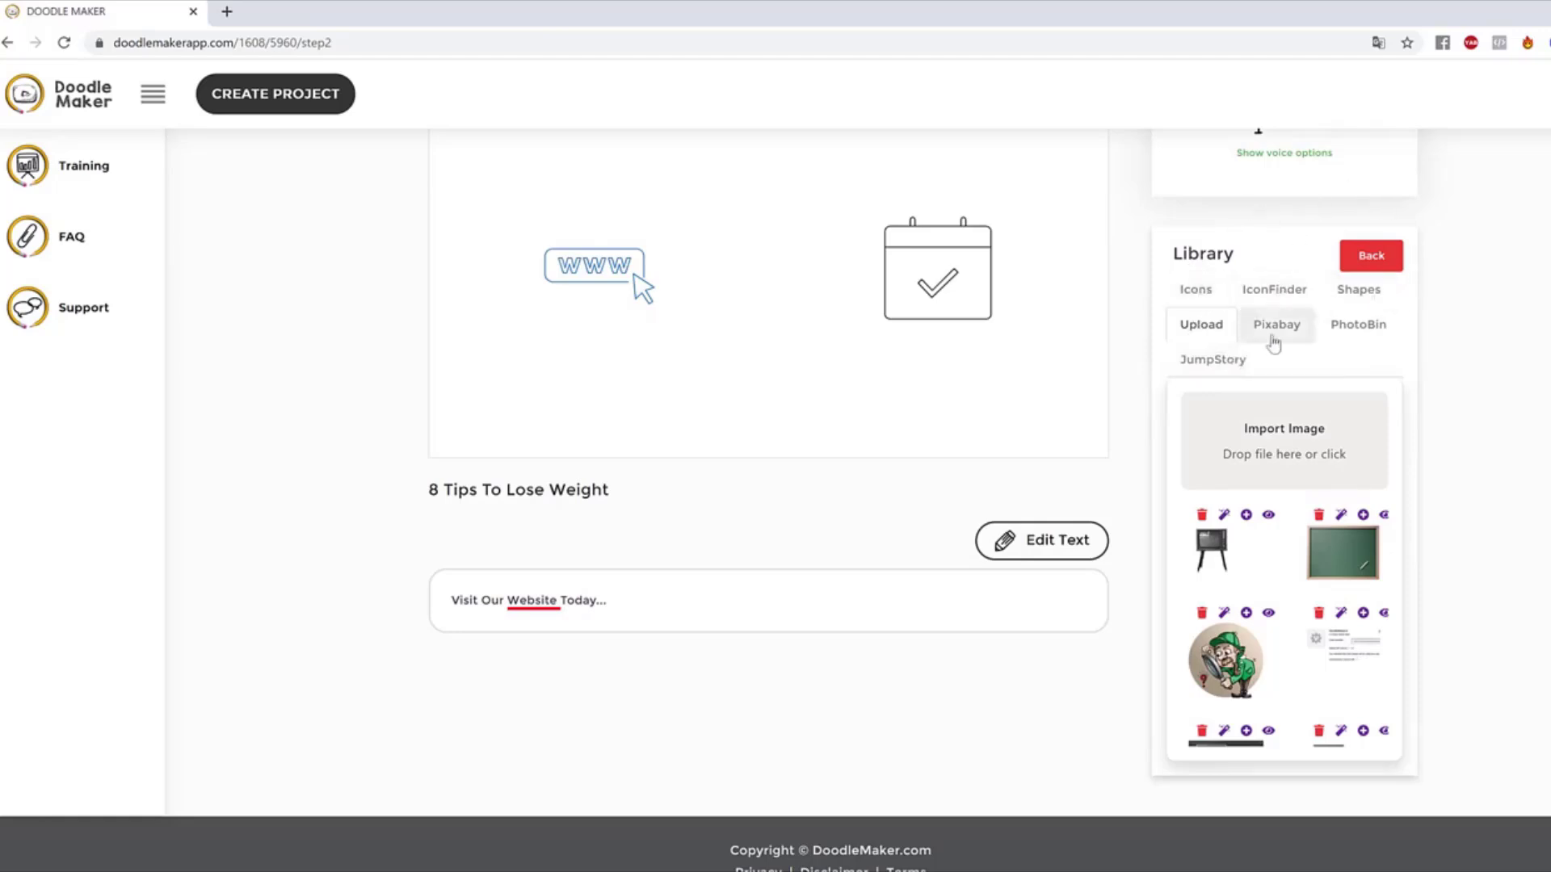
click(1229, 370)
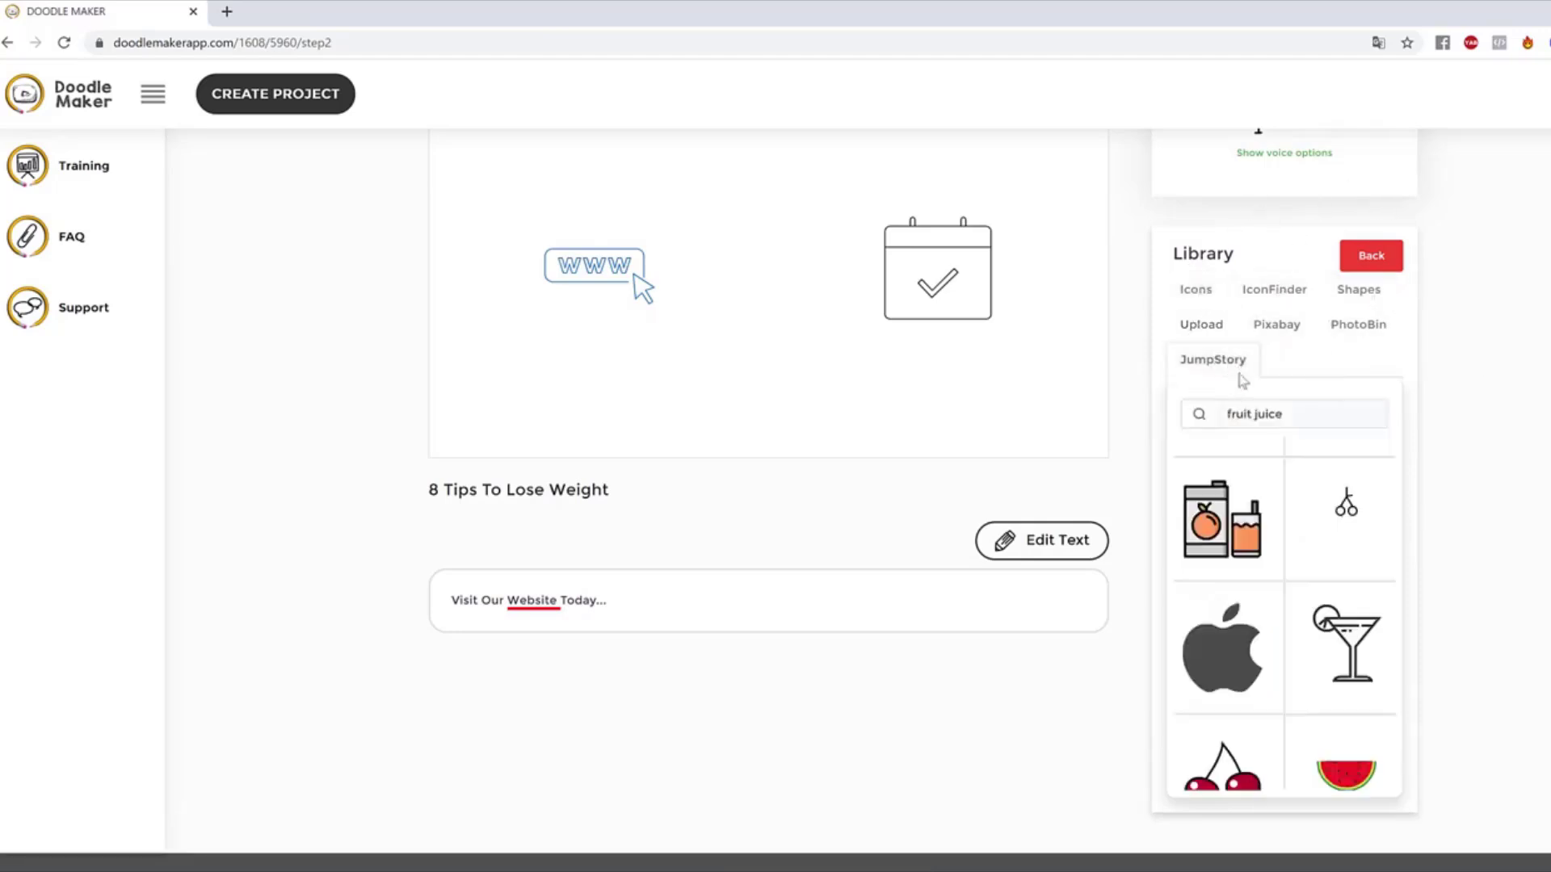
drag(1298, 407, 1103, 409)
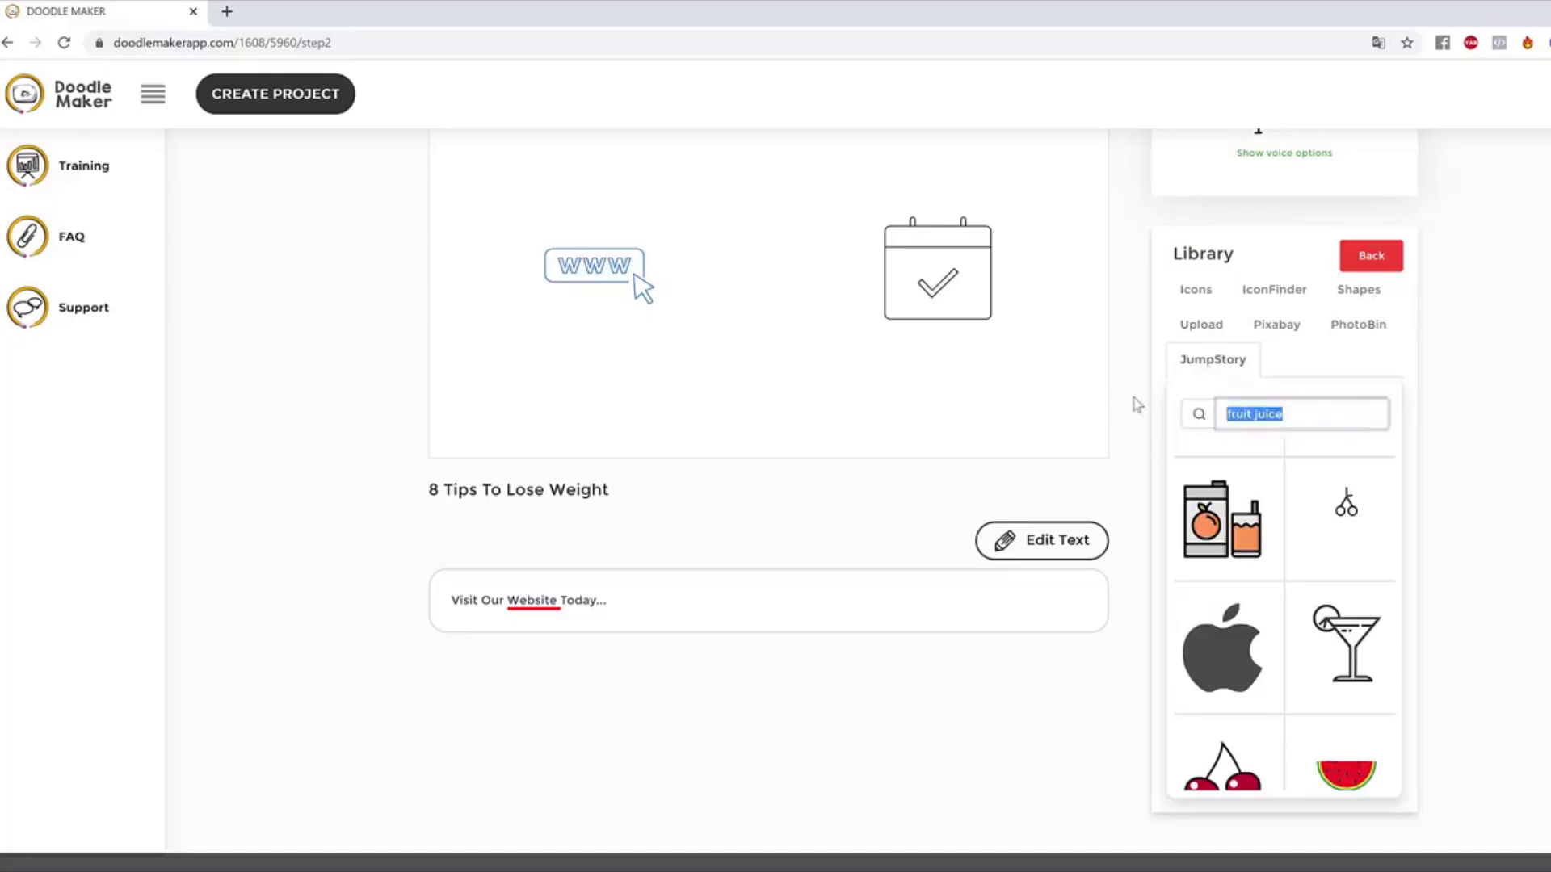
text(website)
key(Return)
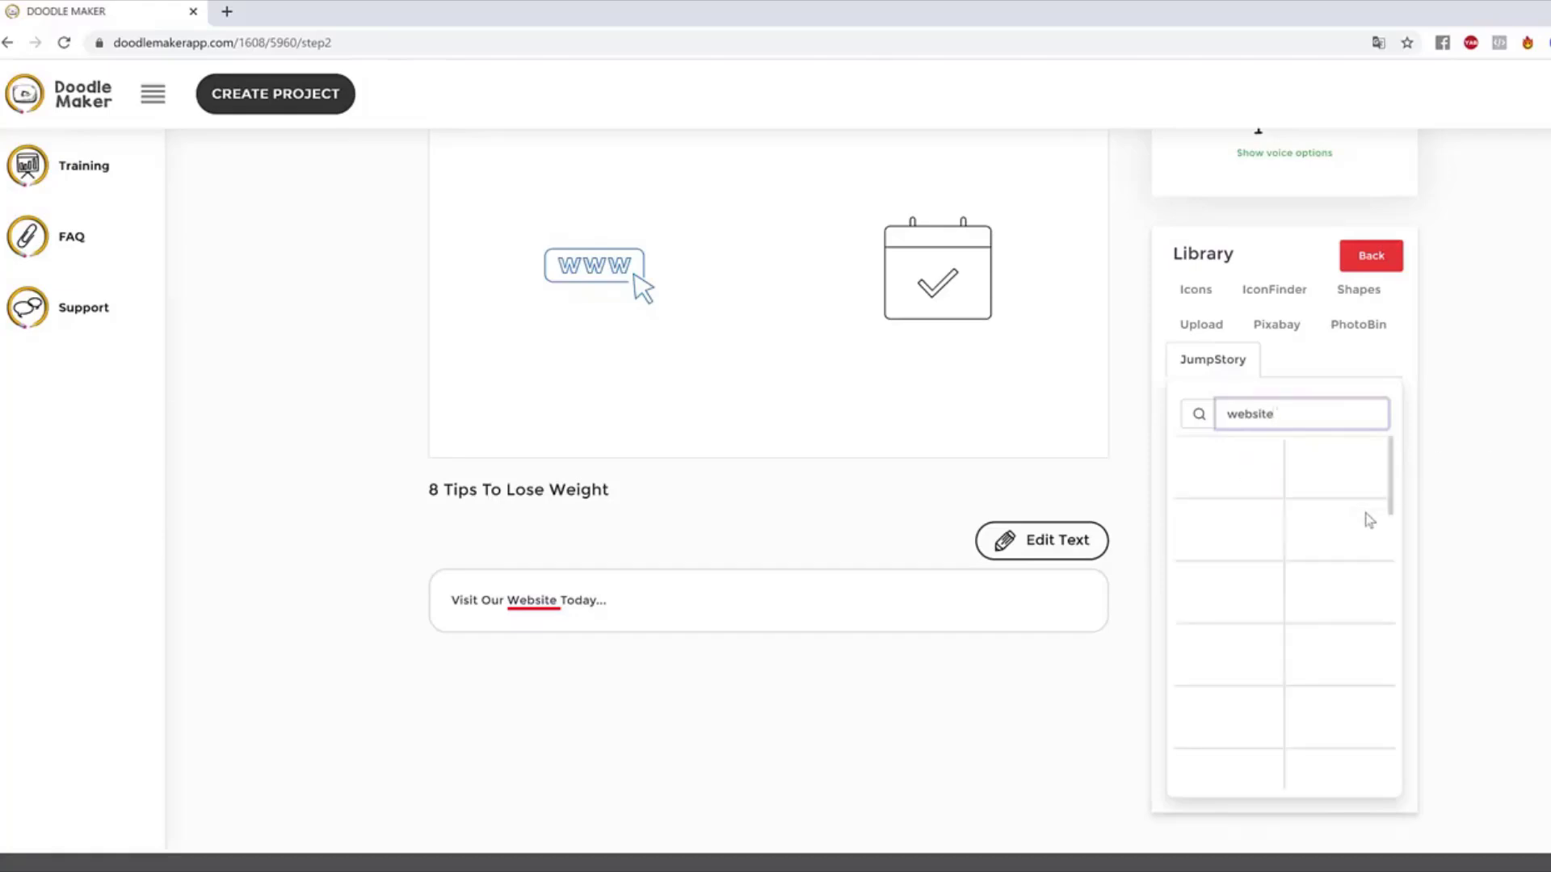
Step: Browse the website images and add the coloured overlapping browser-windows picture to slide 8
scroll(1368, 520, down, 5)
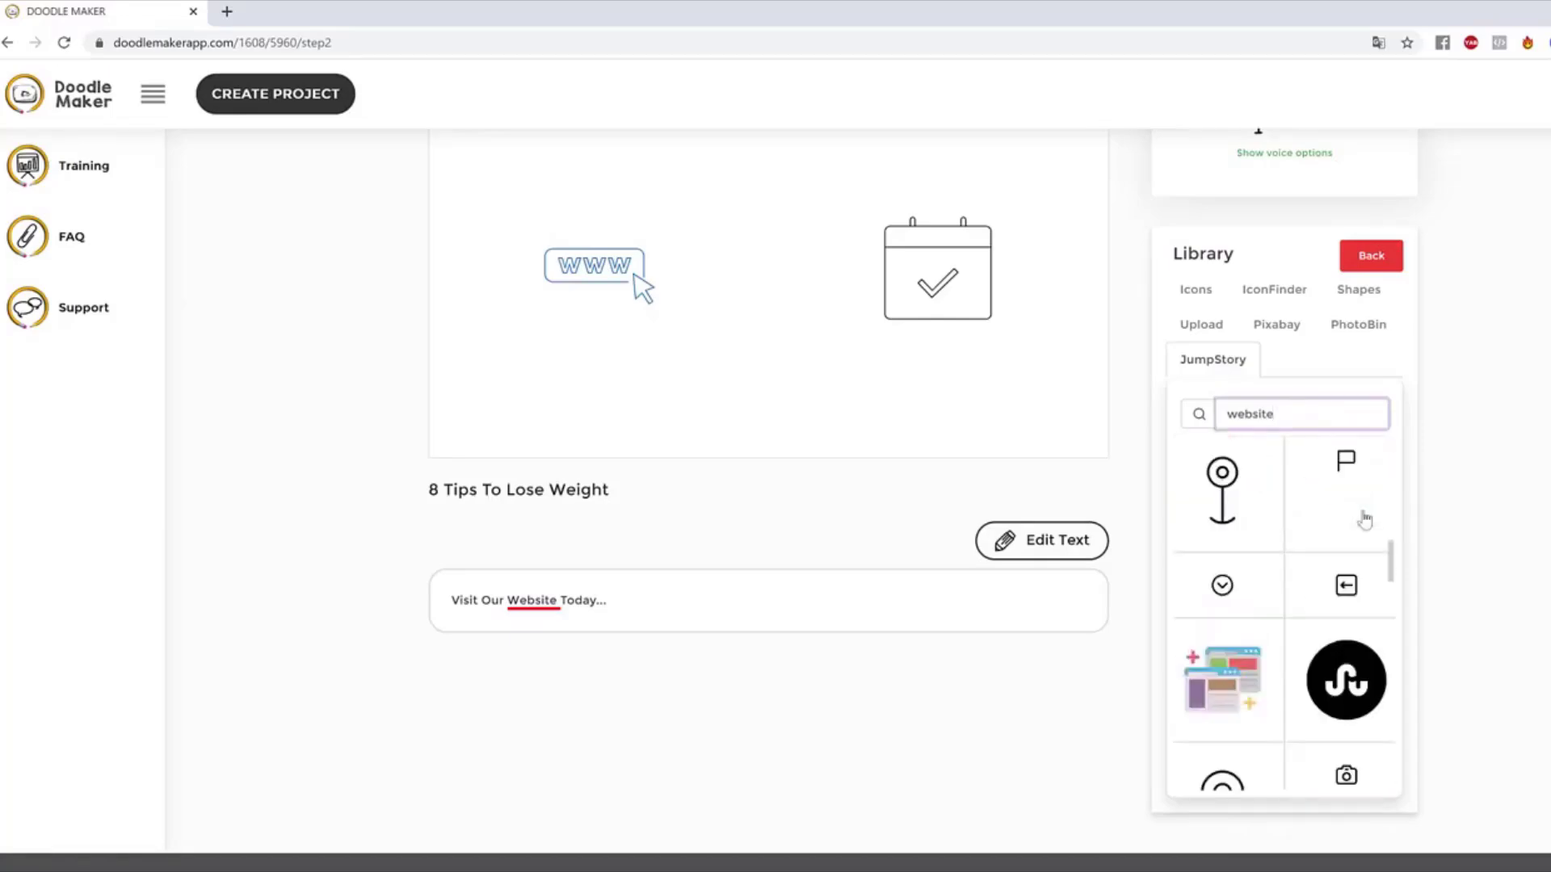
scroll(1367, 519, up, 4)
scroll(1365, 517, down, 3)
scroll(1372, 565, down, 8)
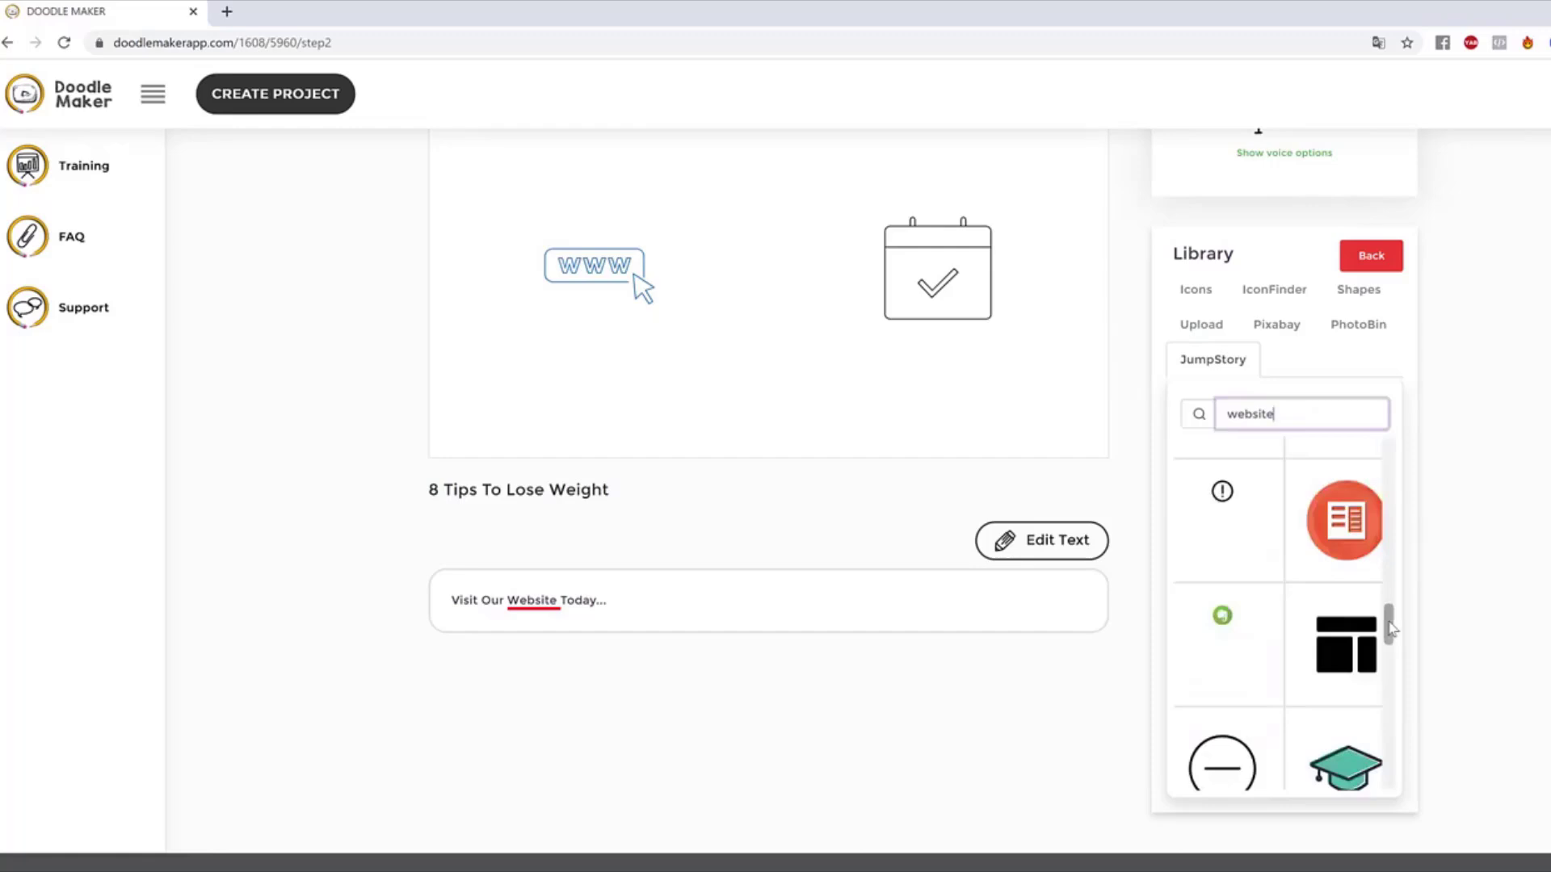
scroll(1389, 627, up, 5)
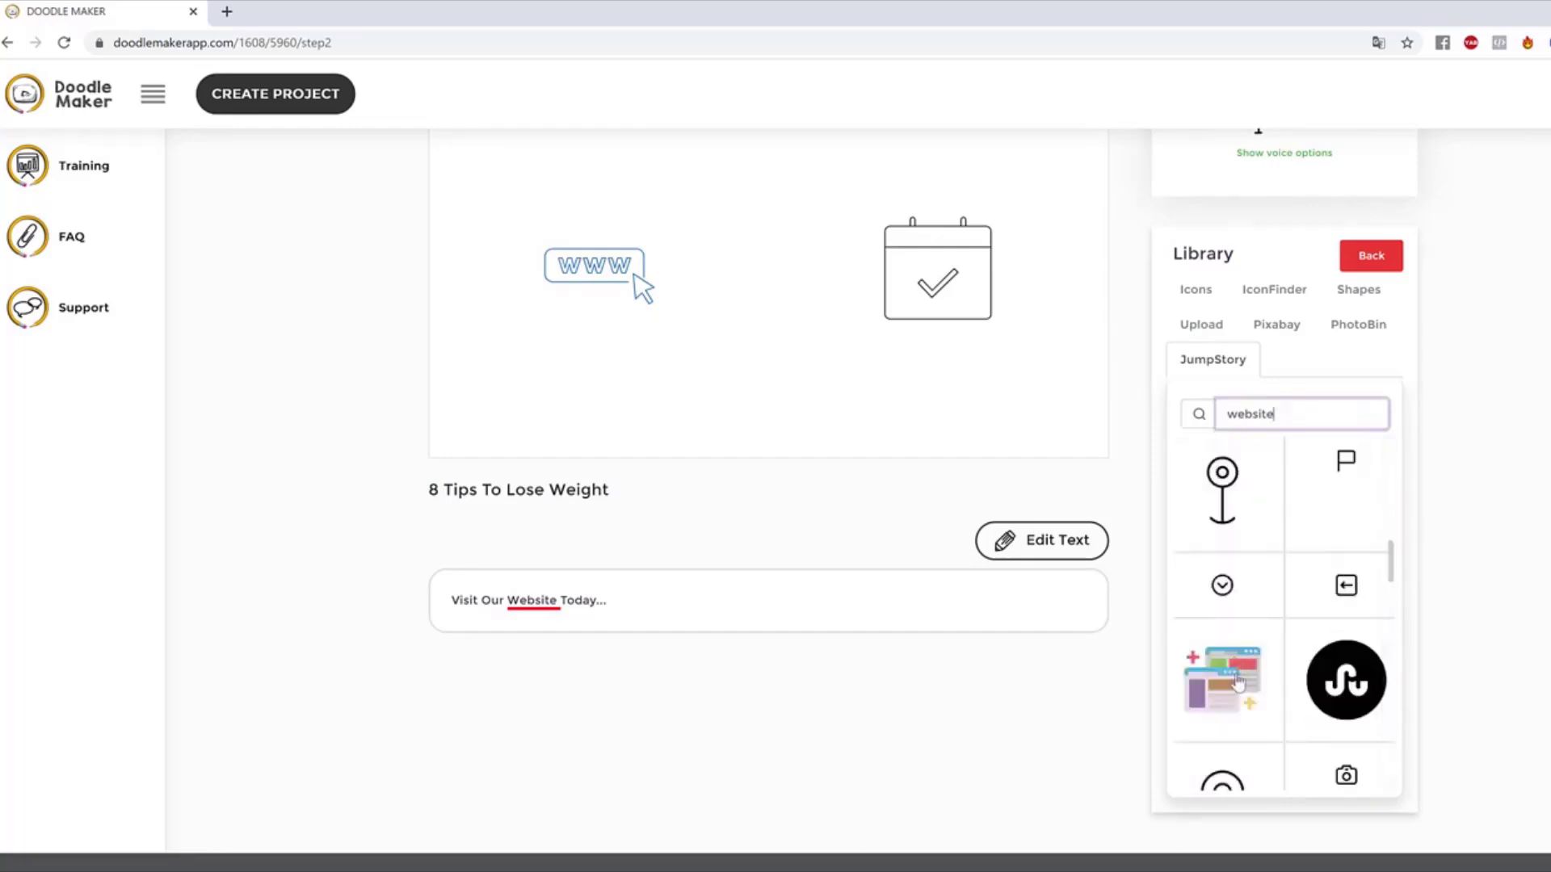
click(1238, 681)
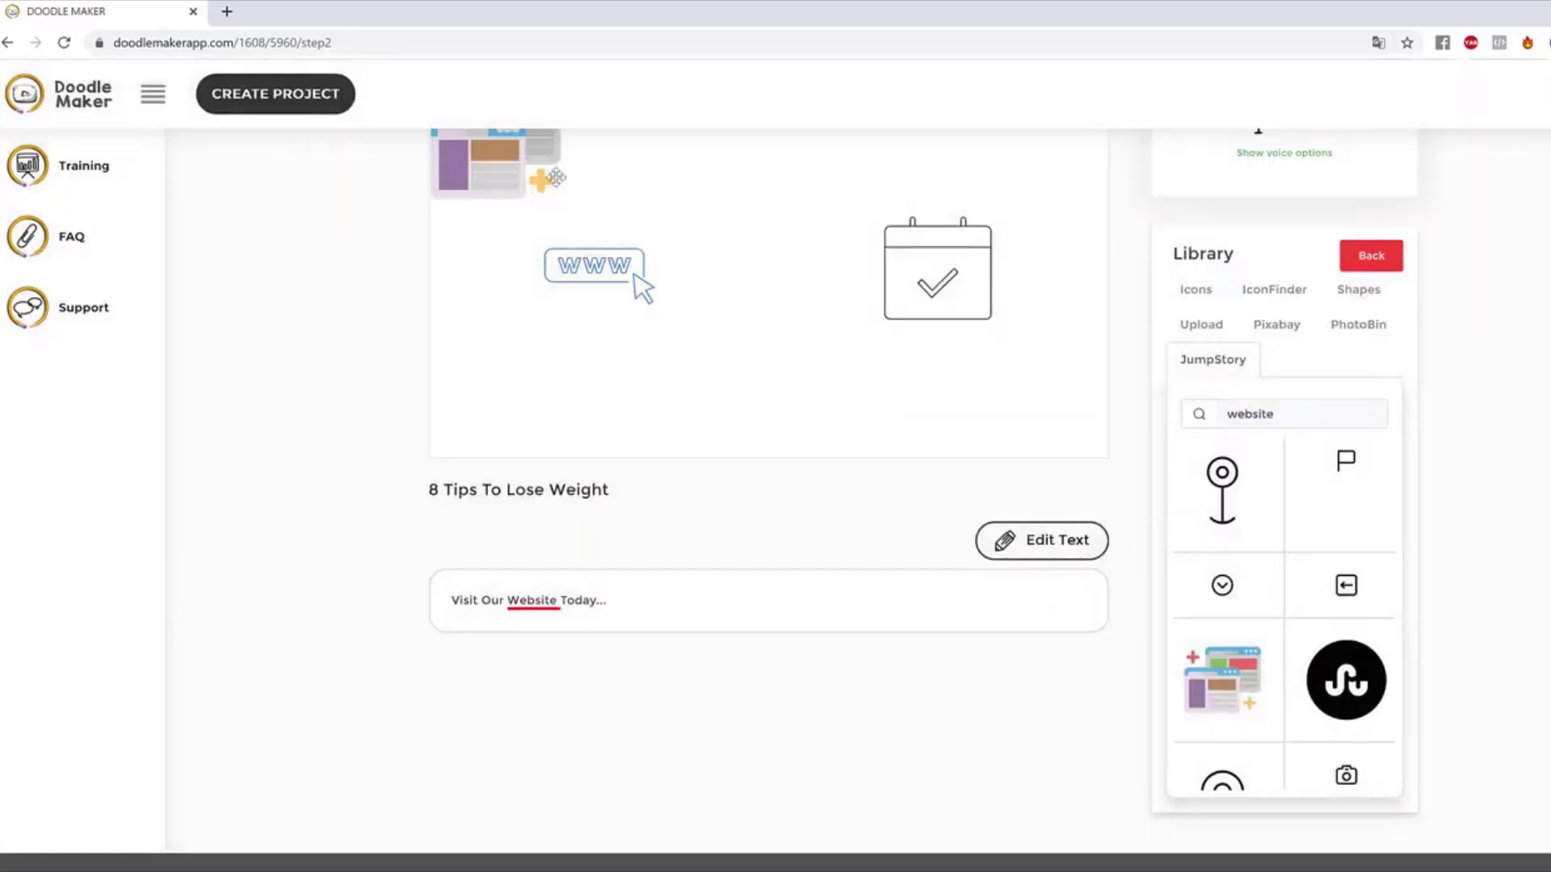
Step: Delete the WWW drawing from slide 8 and place the enlarged browser-windows image where it was
drag(556, 177, 763, 390)
click(626, 278)
click(1029, 523)
drag(700, 310, 641, 306)
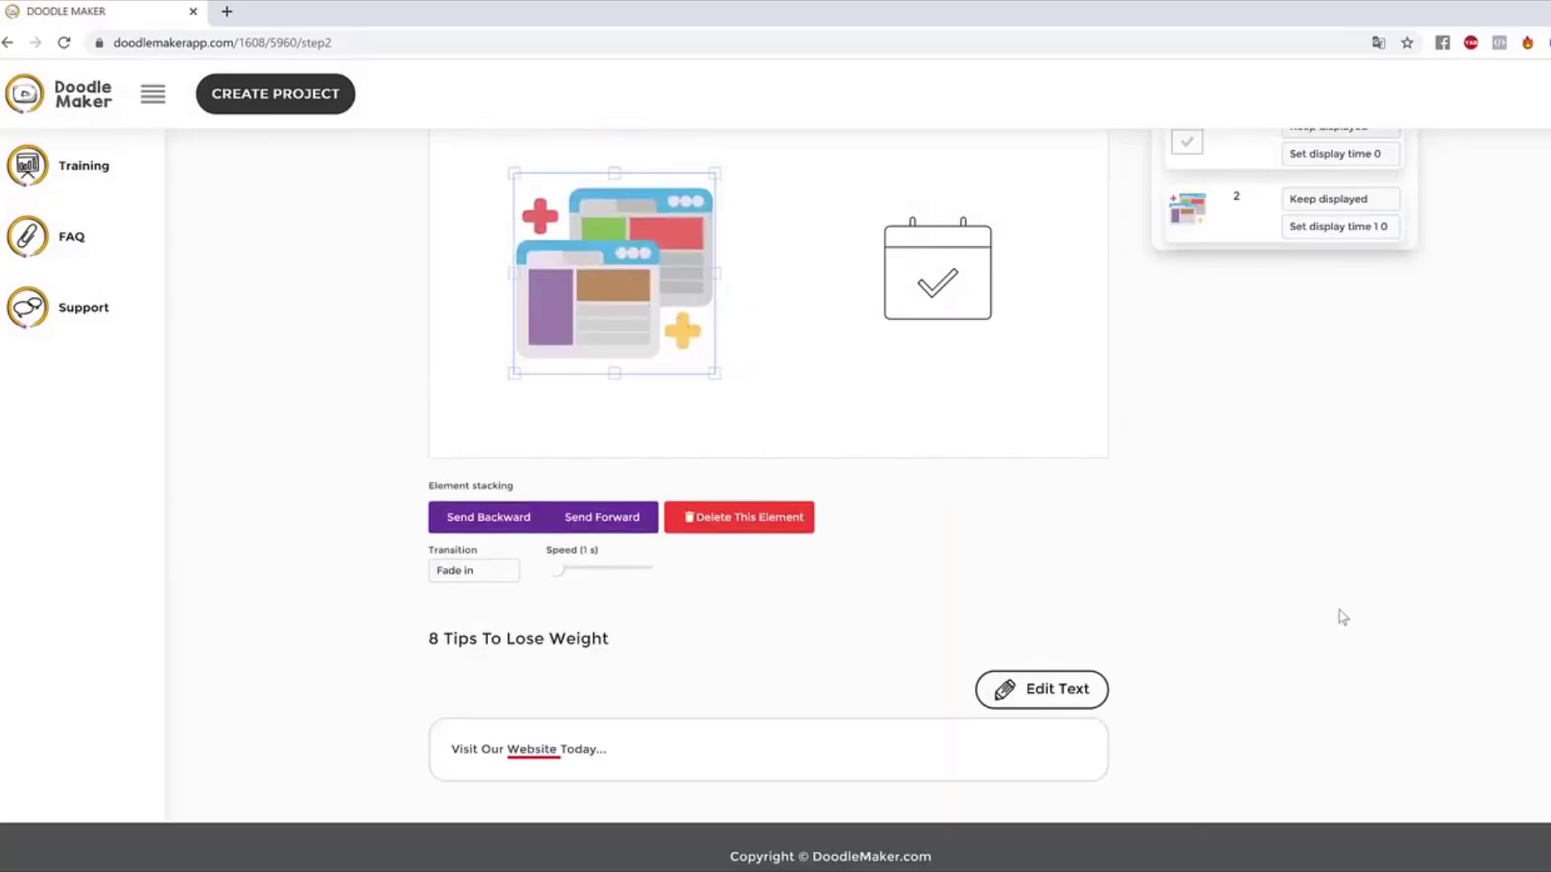
Step: Nudge the browser-windows image slightly towards the calendar and set its transition to Hand drawing
scroll(1339, 609, up, 3)
click(738, 535)
drag(656, 474, 674, 470)
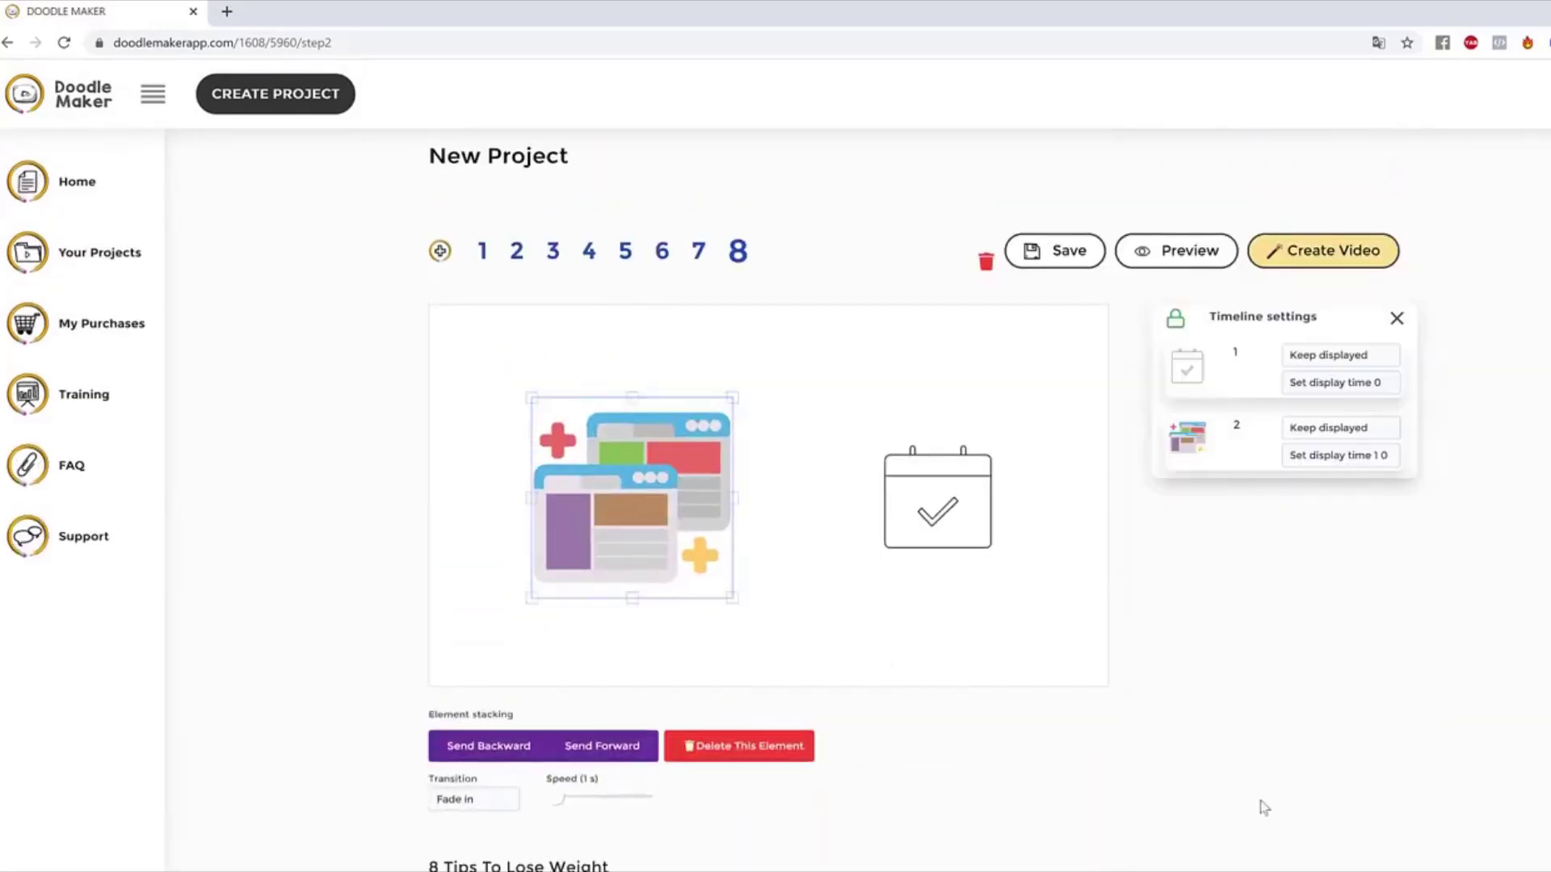
click(783, 645)
click(680, 507)
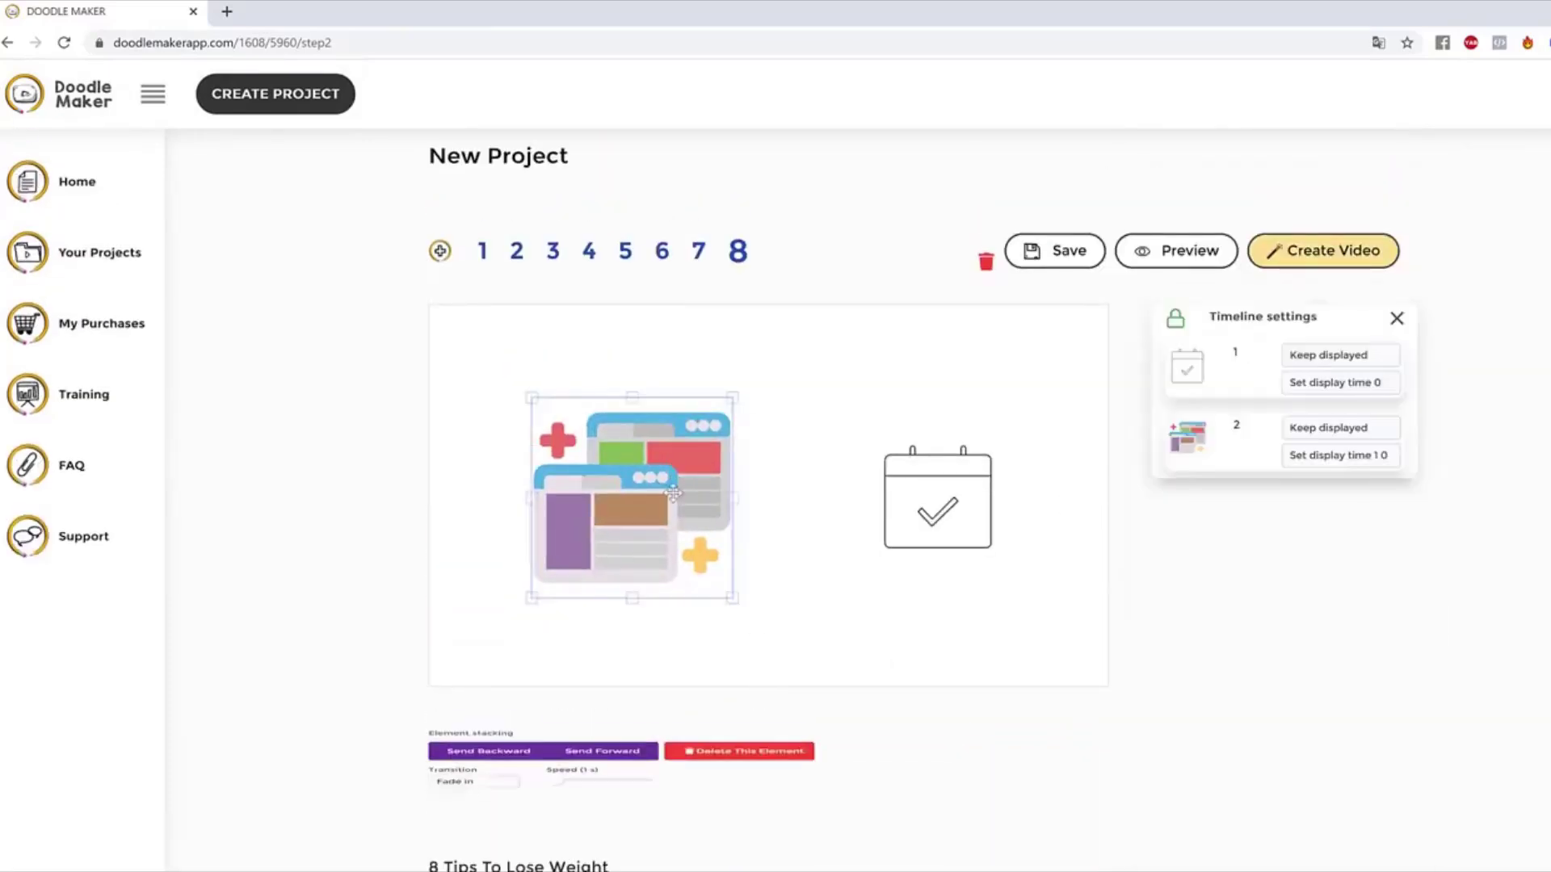
scroll(674, 705, down, 1)
click(476, 711)
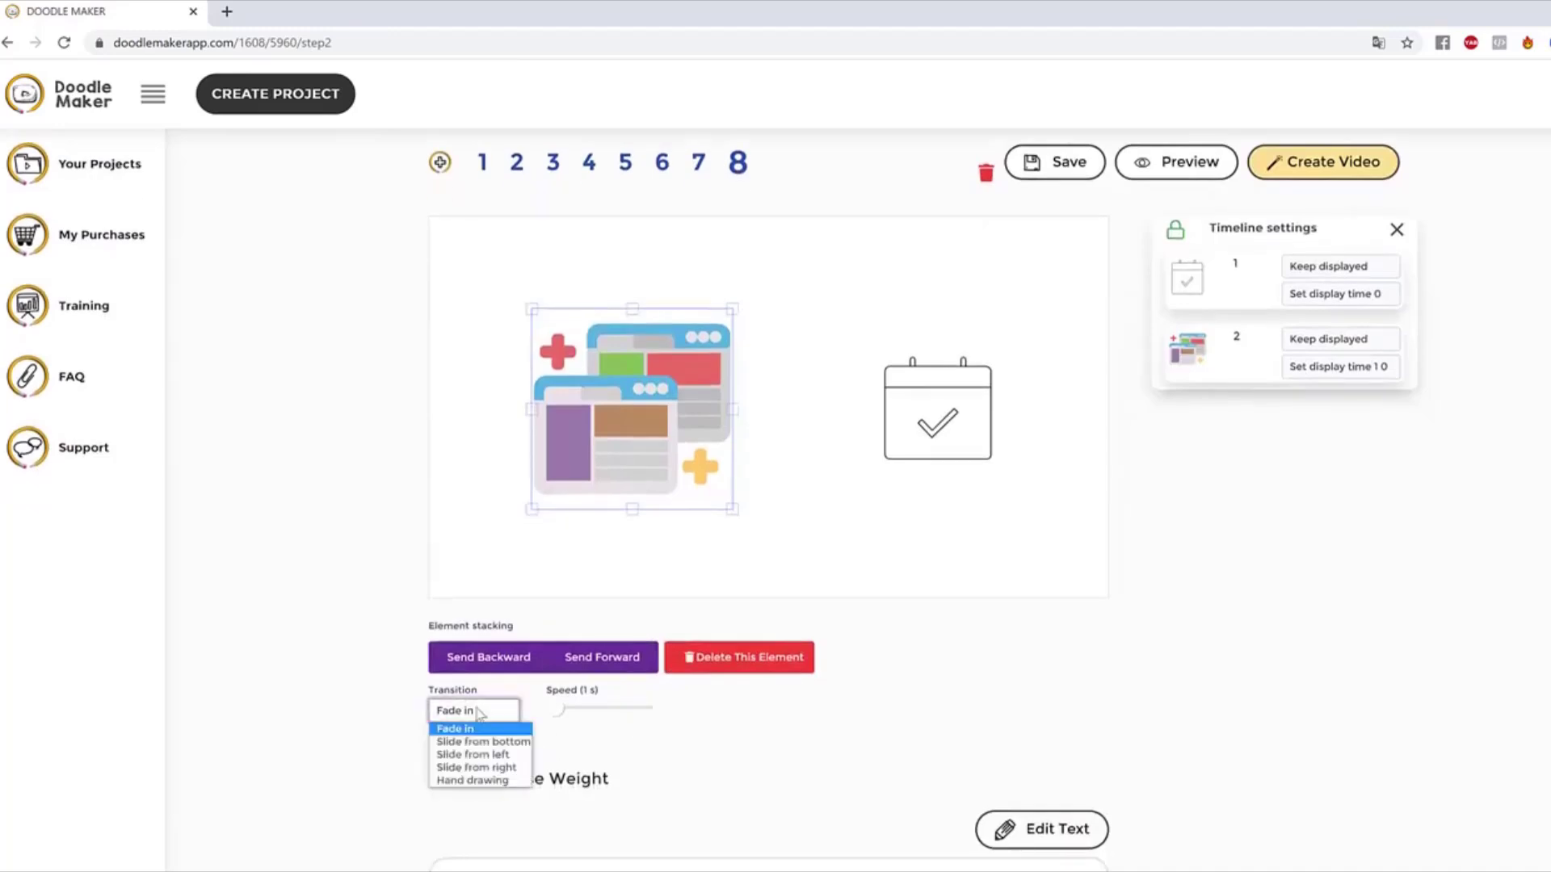
click(495, 781)
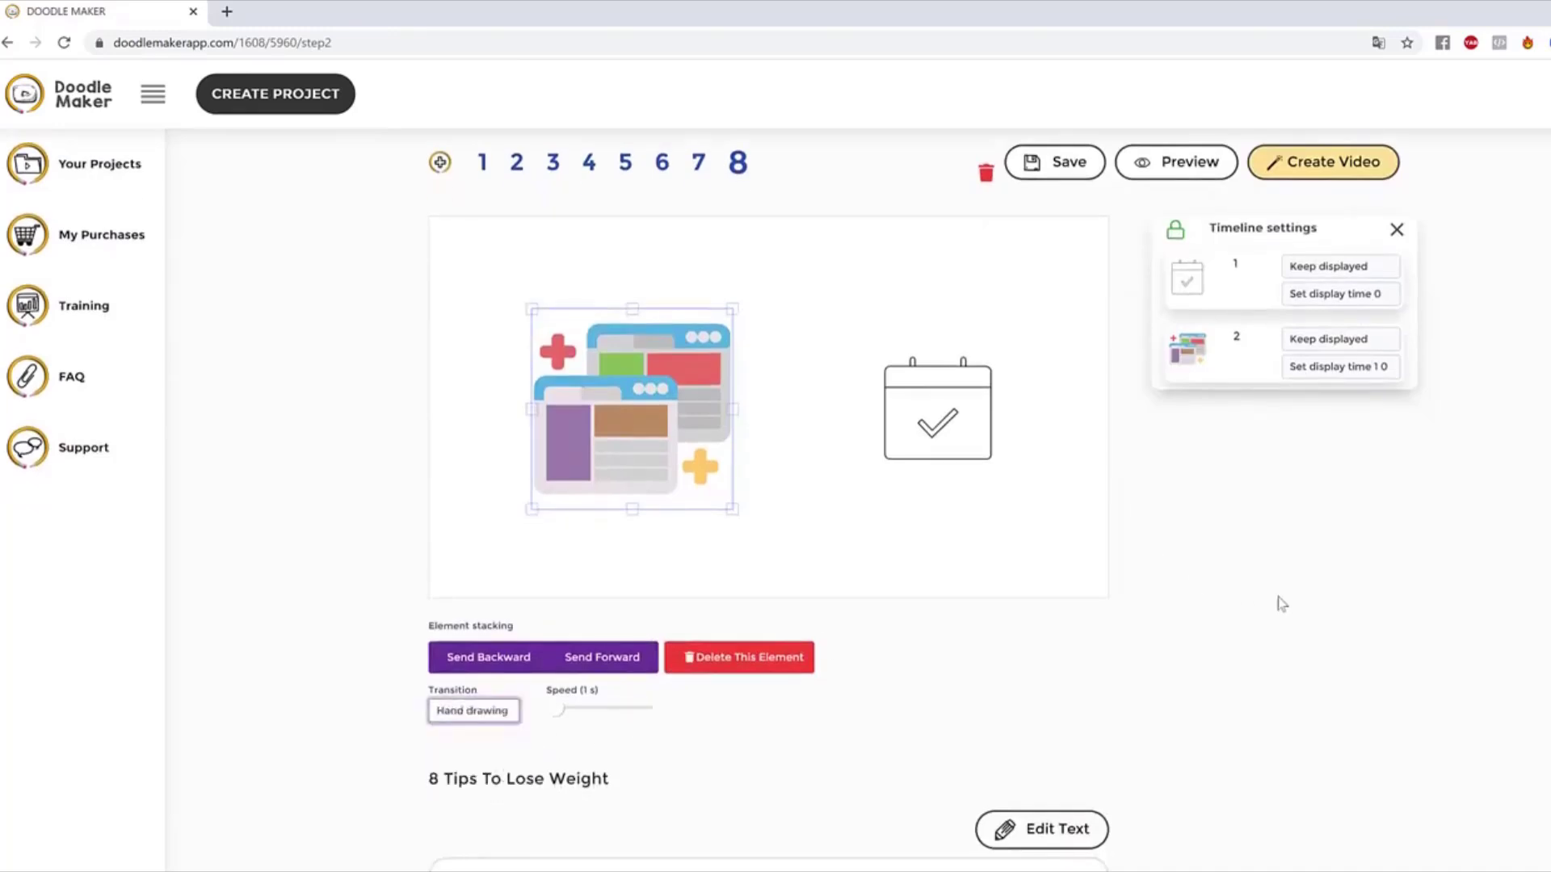
click(844, 469)
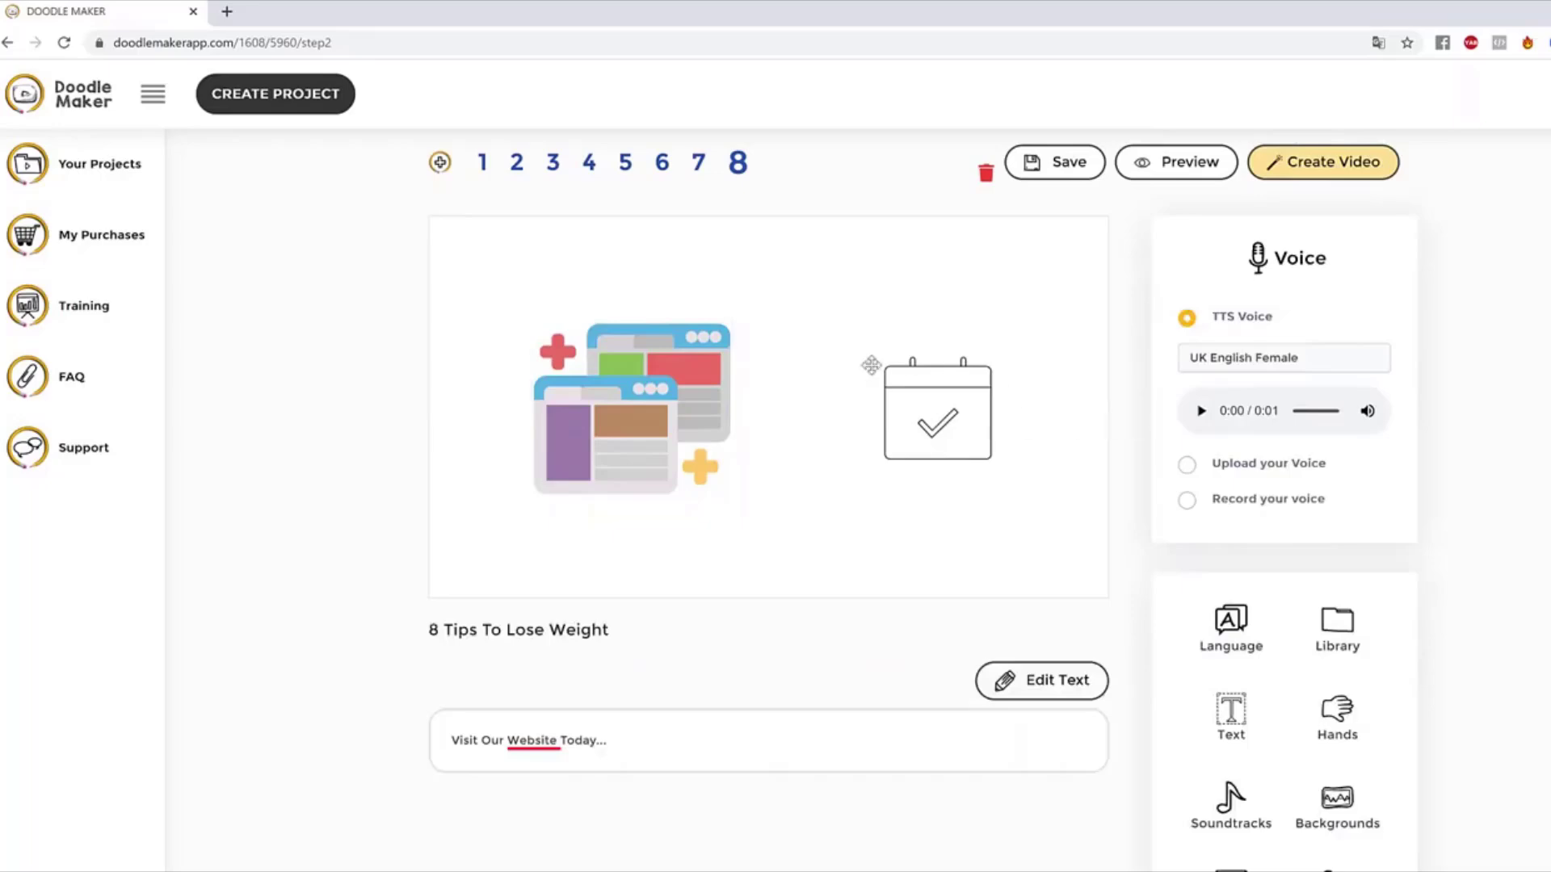
Step: Shift and slightly enlarge the browser-windows image, and preview slide 8's hand-drawn animation
click(606, 396)
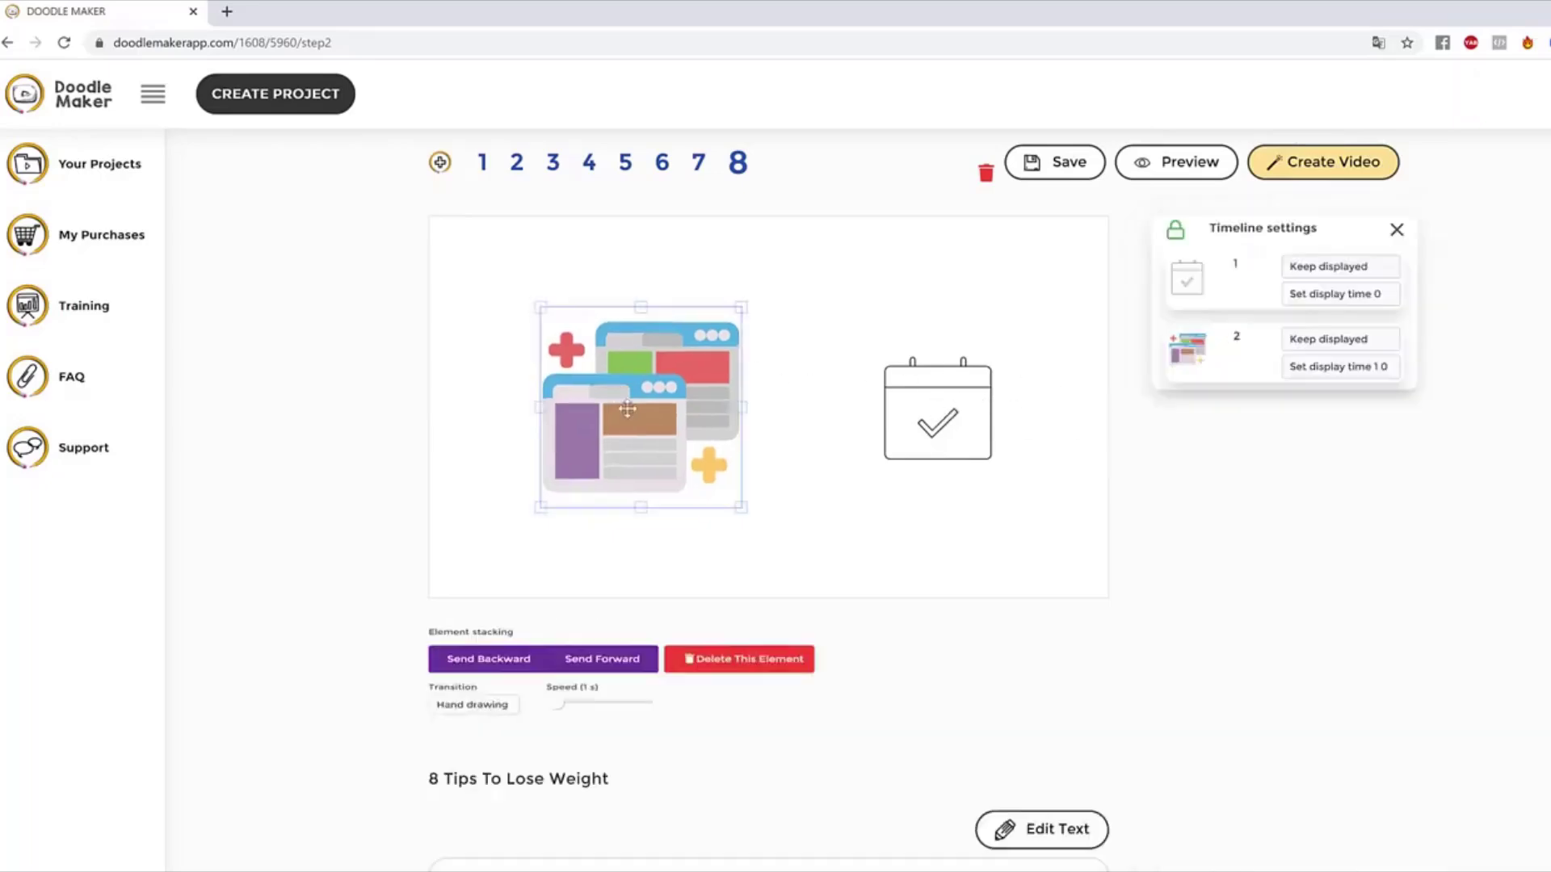
drag(740, 515, 762, 529)
click(1082, 564)
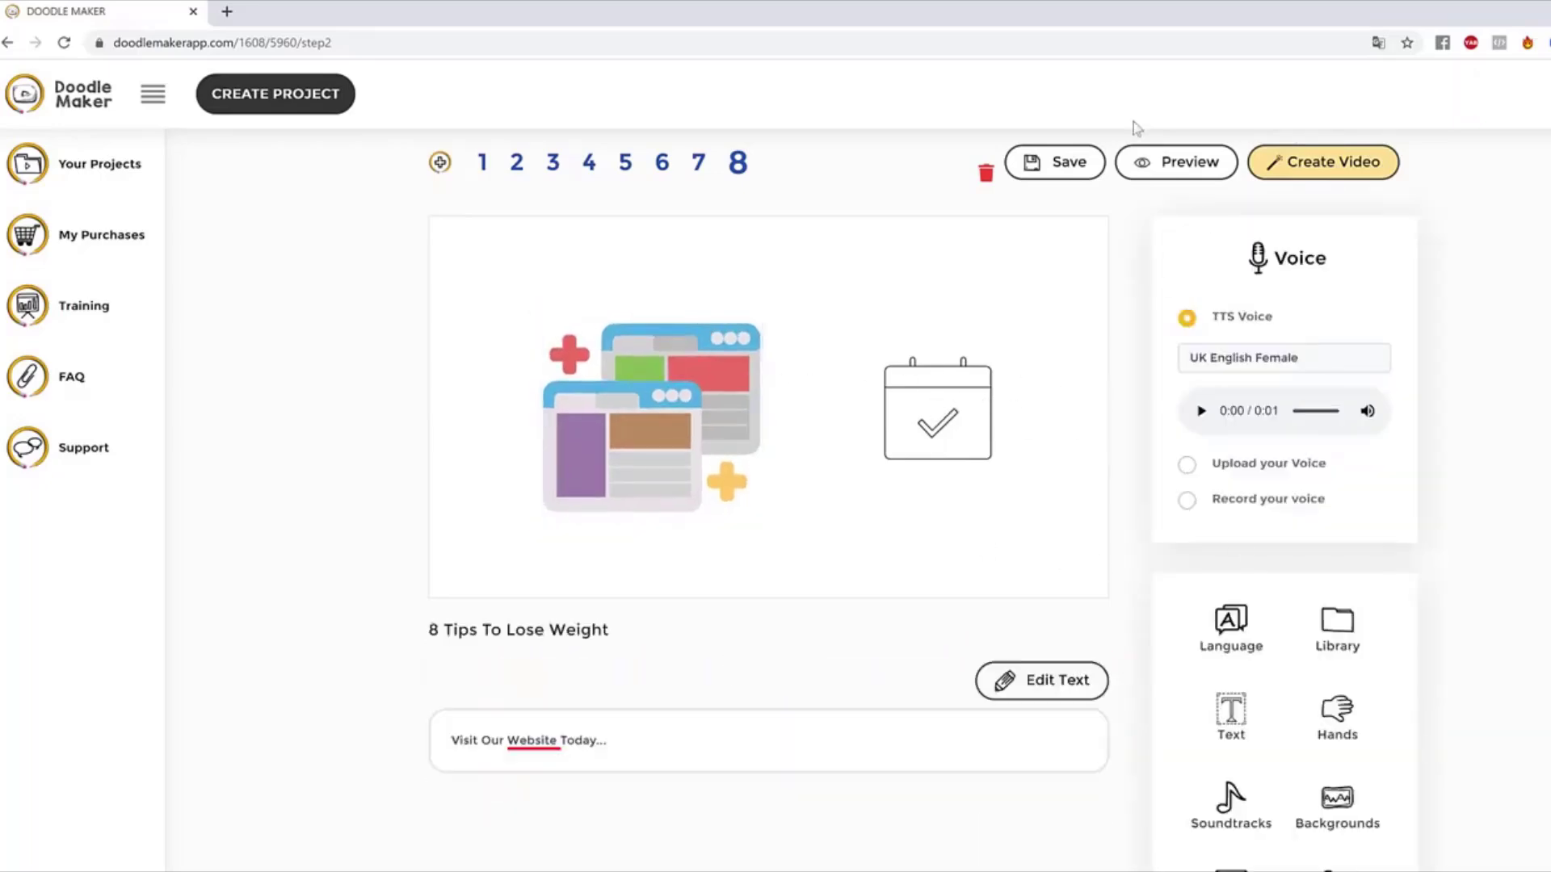
click(1167, 174)
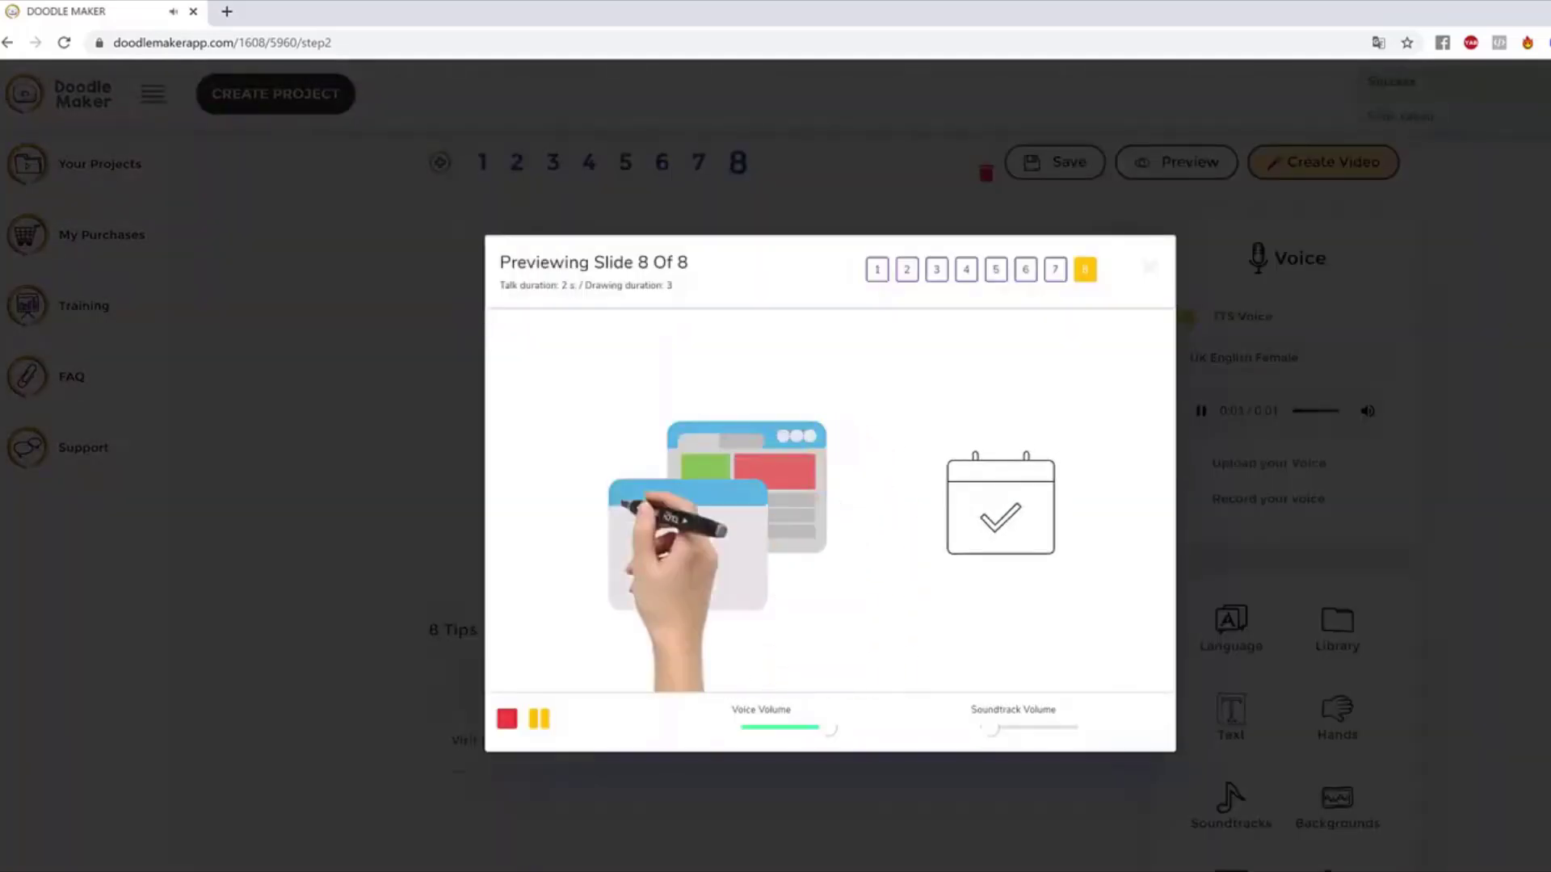
click(1530, 551)
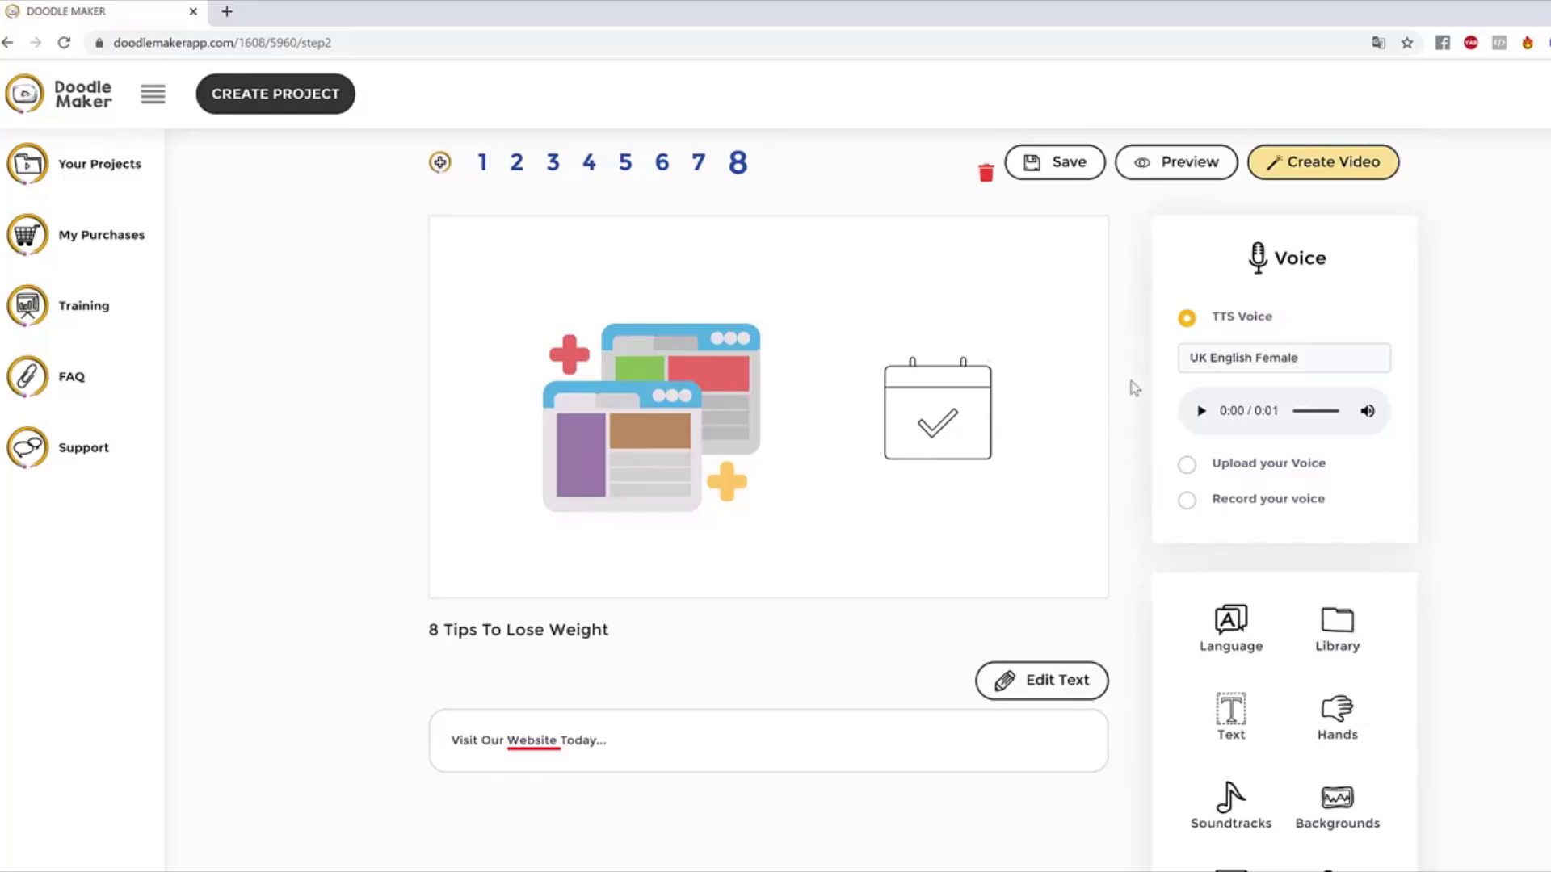
Step: Delete both the browser-windows image and the calendar drawing from slide 8
scroll(610, 259, up, 1)
scroll(710, 499, up, 1)
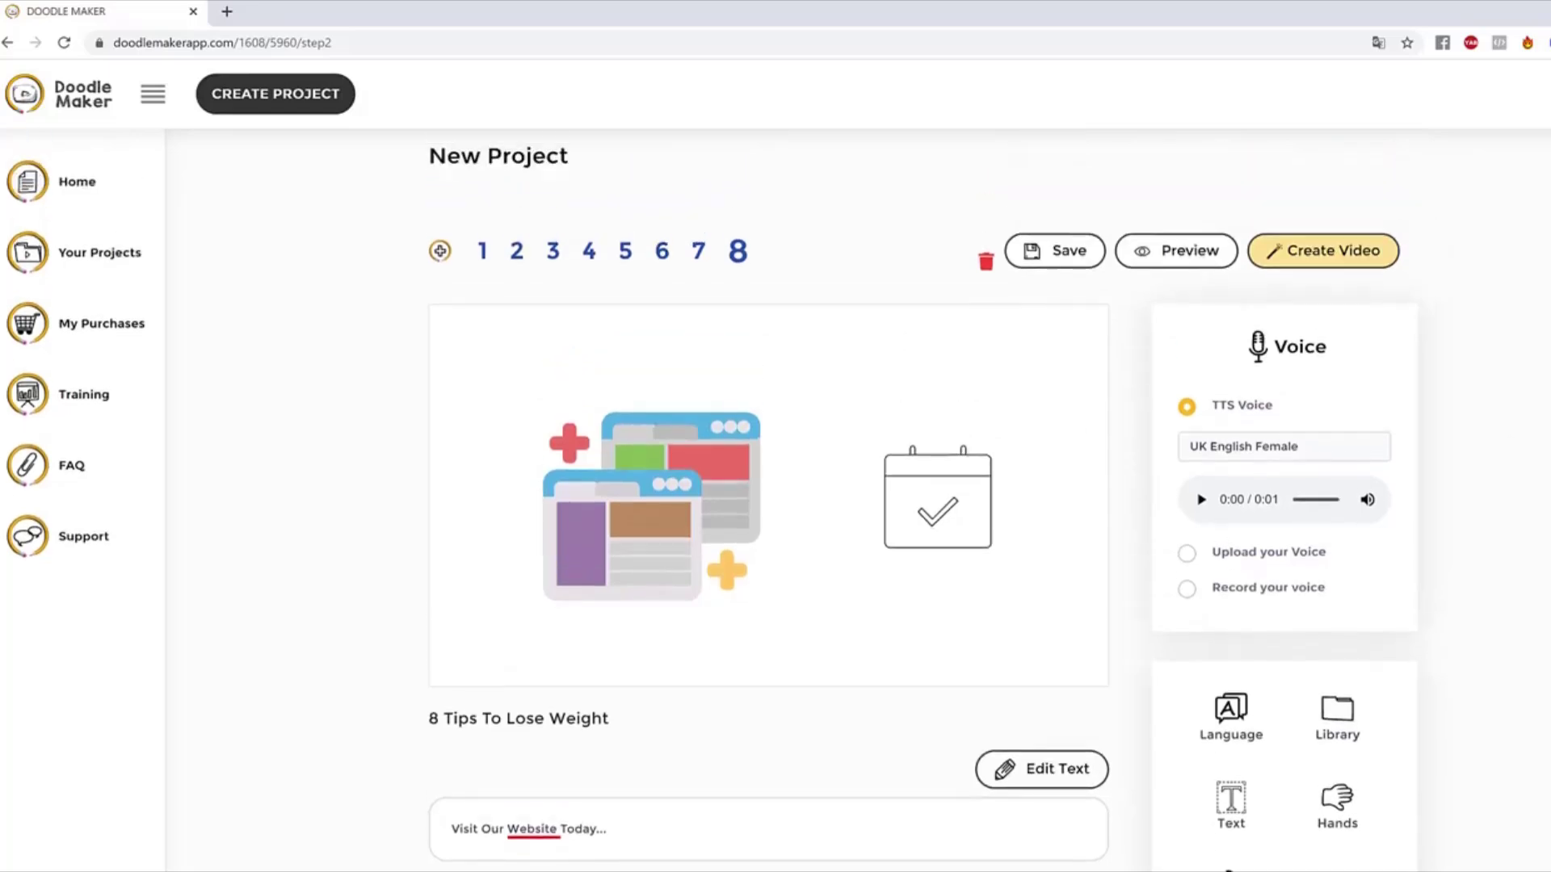
click(708, 494)
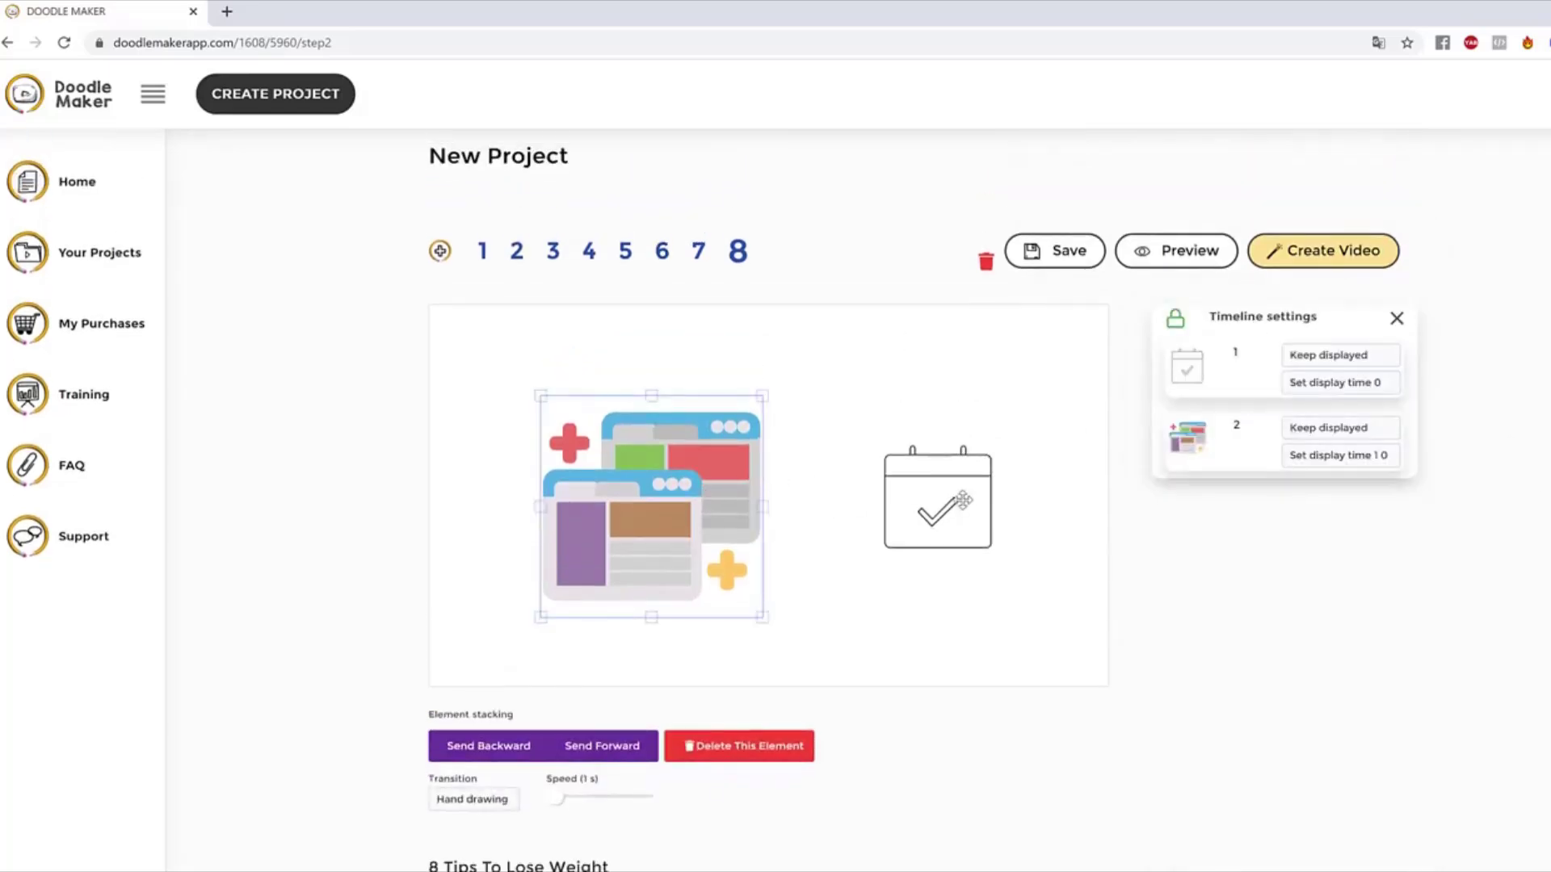
click(752, 753)
click(936, 501)
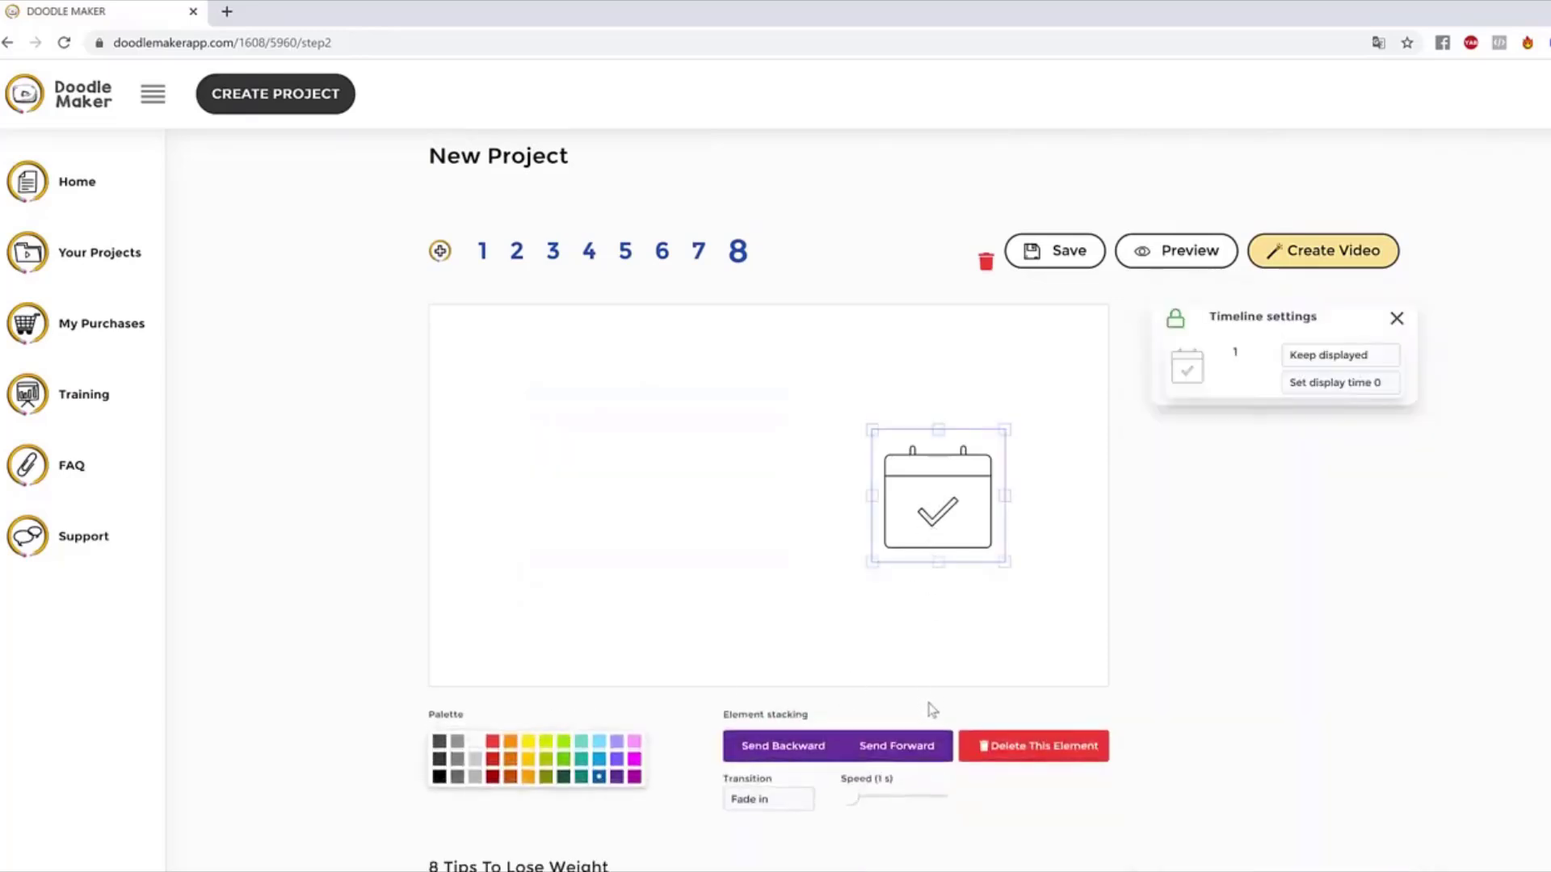
scroll(928, 710, down, 2)
click(1030, 575)
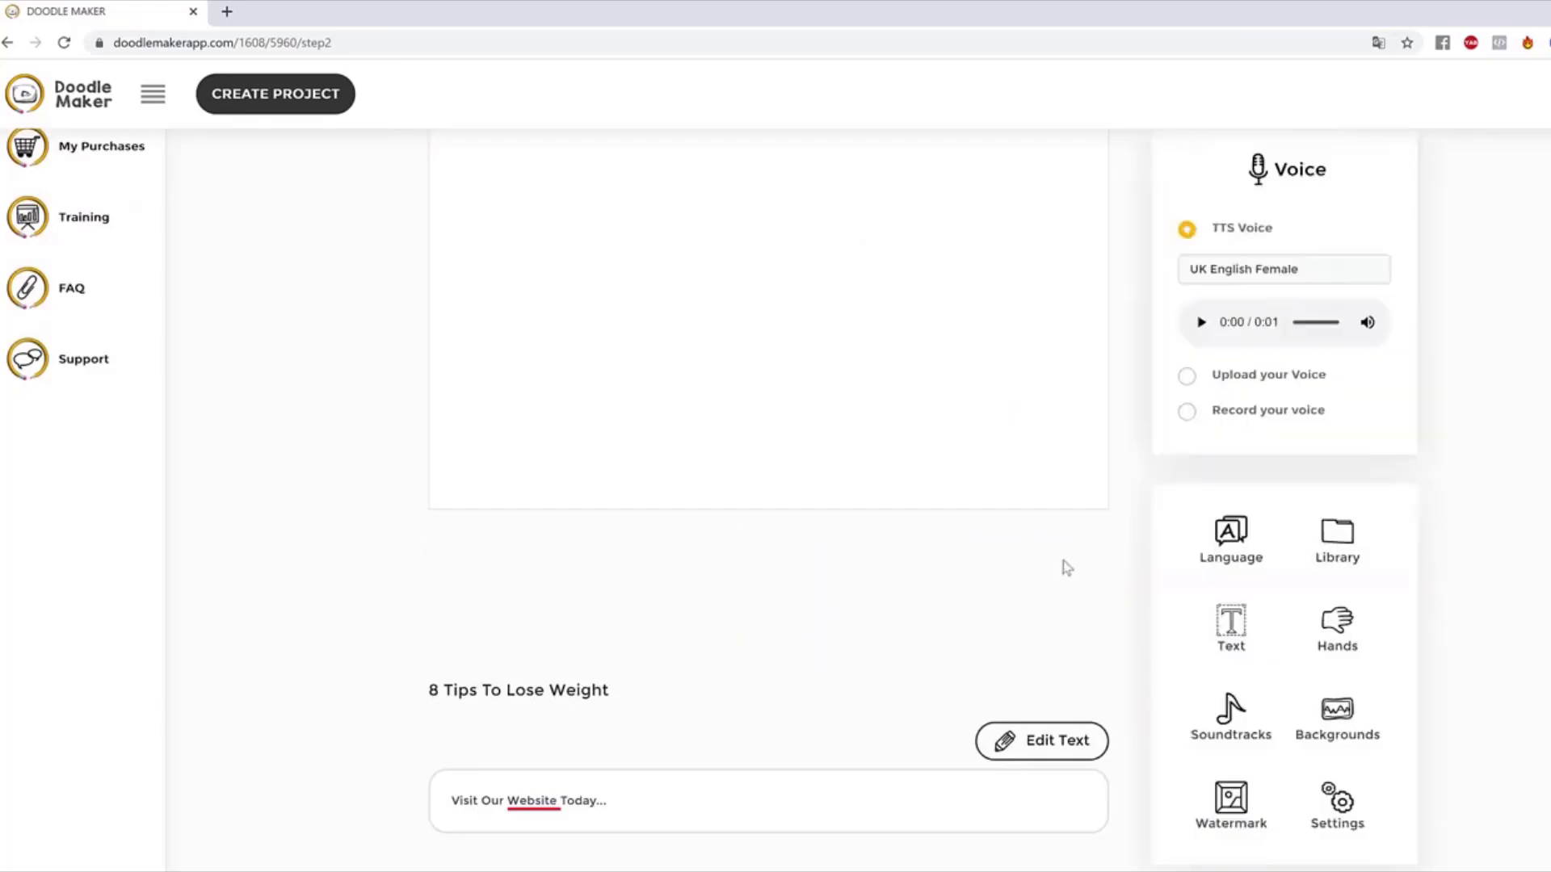
Step: Replace slide 8's text with "Call Us Today" and save it without rebuilding the scene
scroll(1479, 581, up, 1)
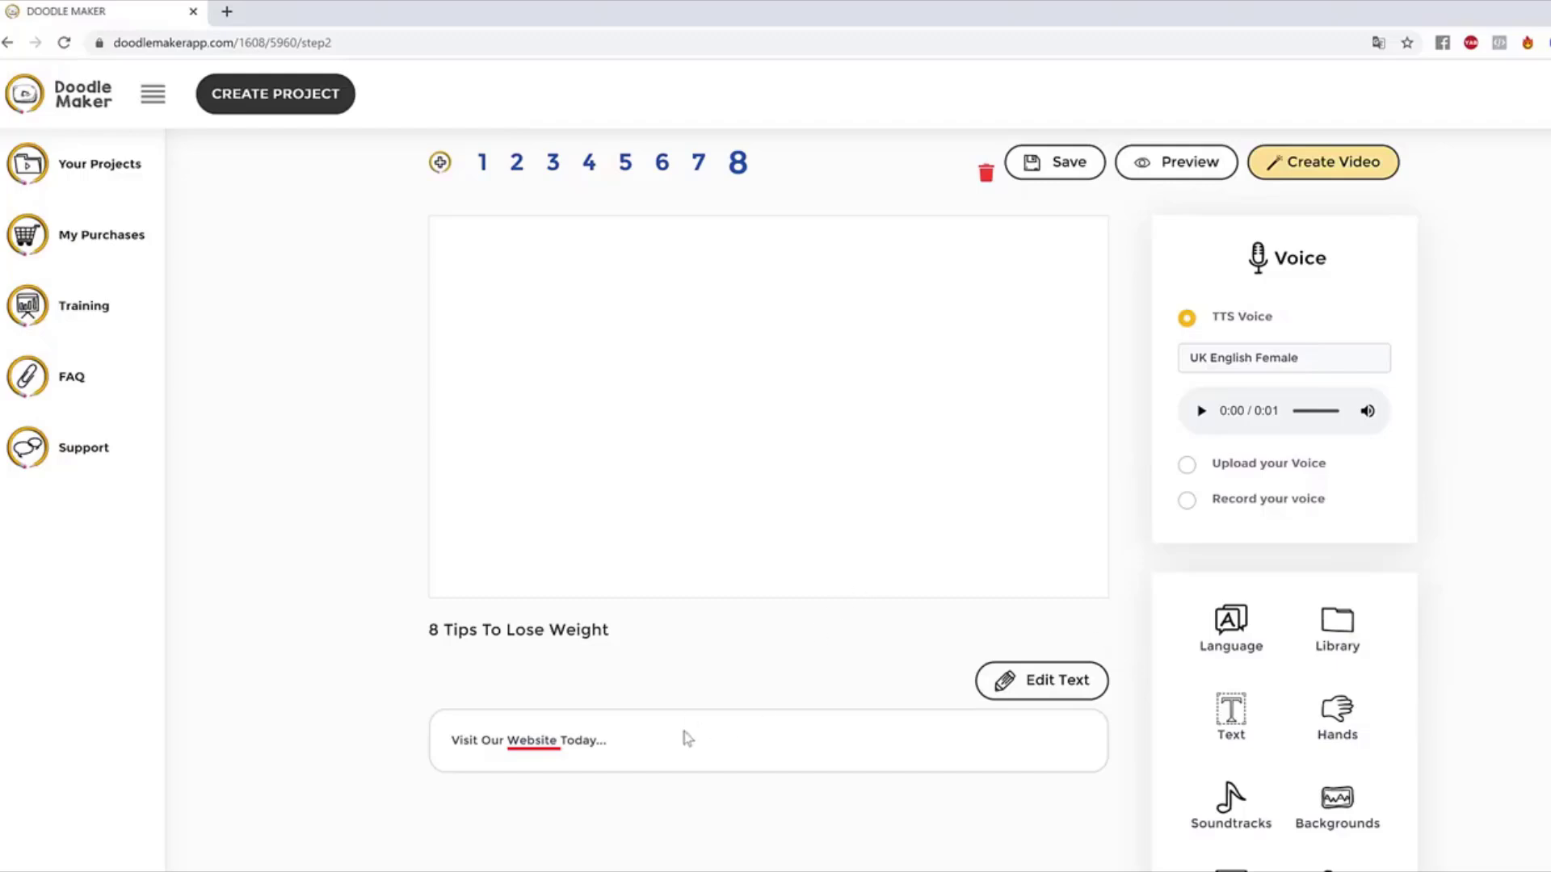
click(1092, 694)
drag(626, 740, 97, 744)
text(c)
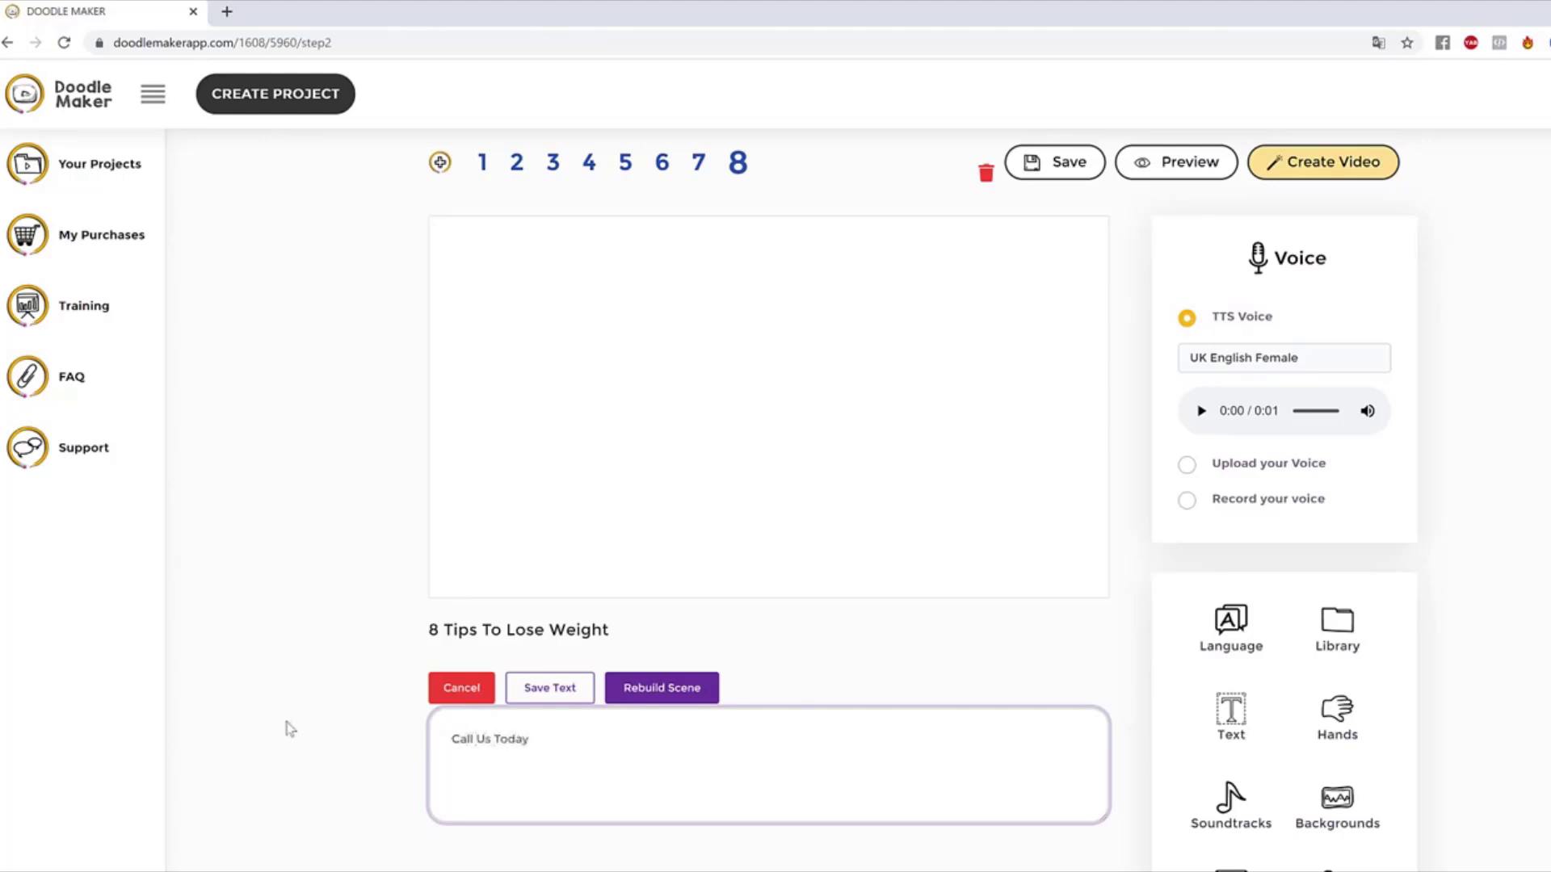
click(552, 692)
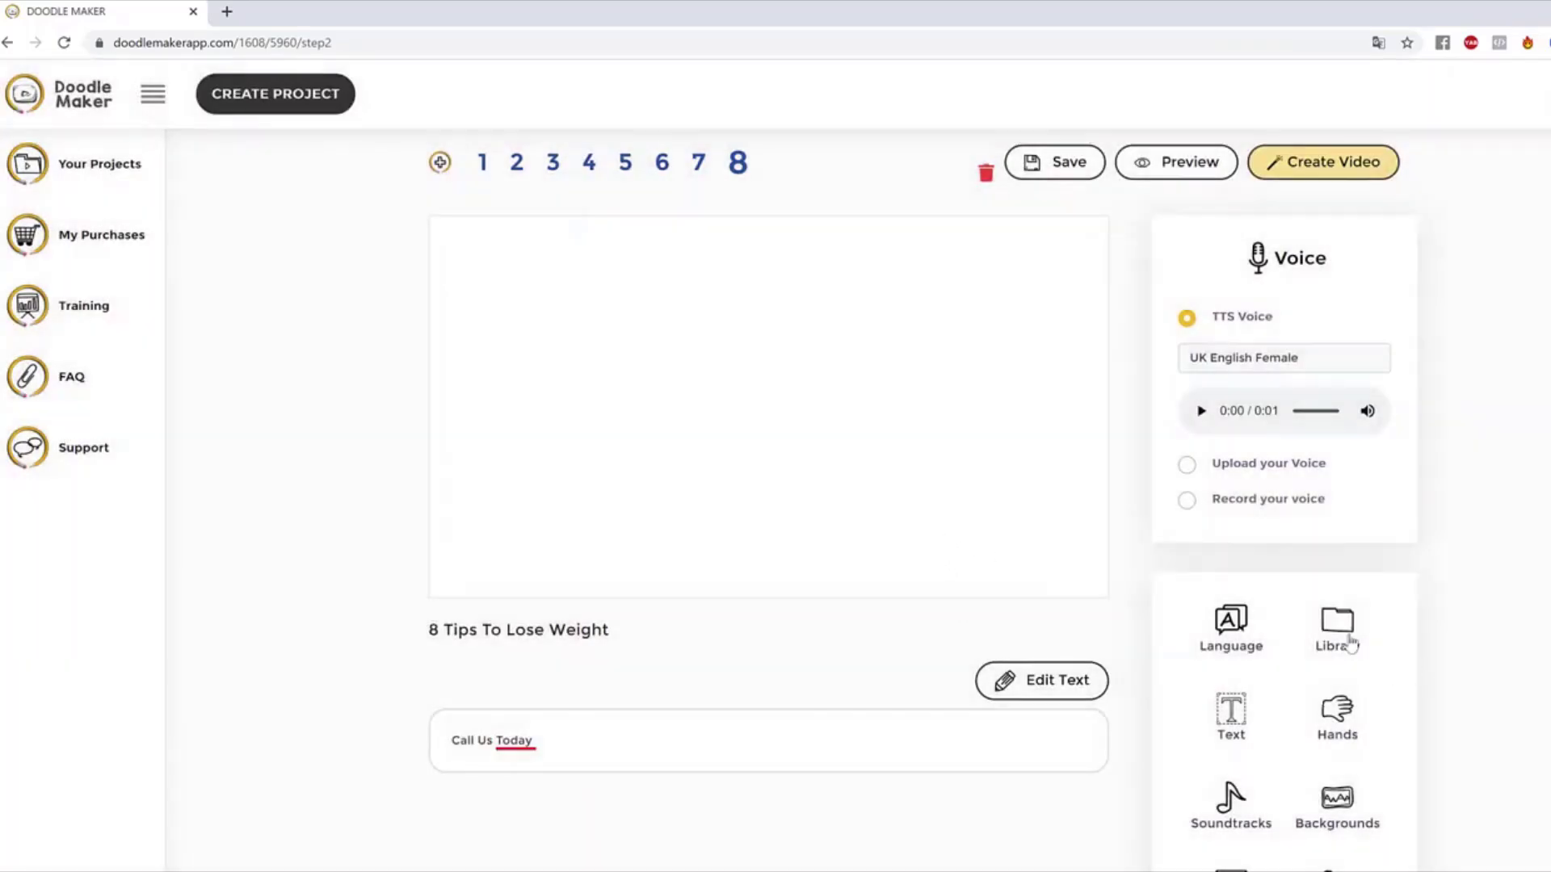
Step: Search the Pixabay image library for "phone call"
click(1347, 638)
scroll(1430, 602, down, 2)
scroll(1430, 602, up, 3)
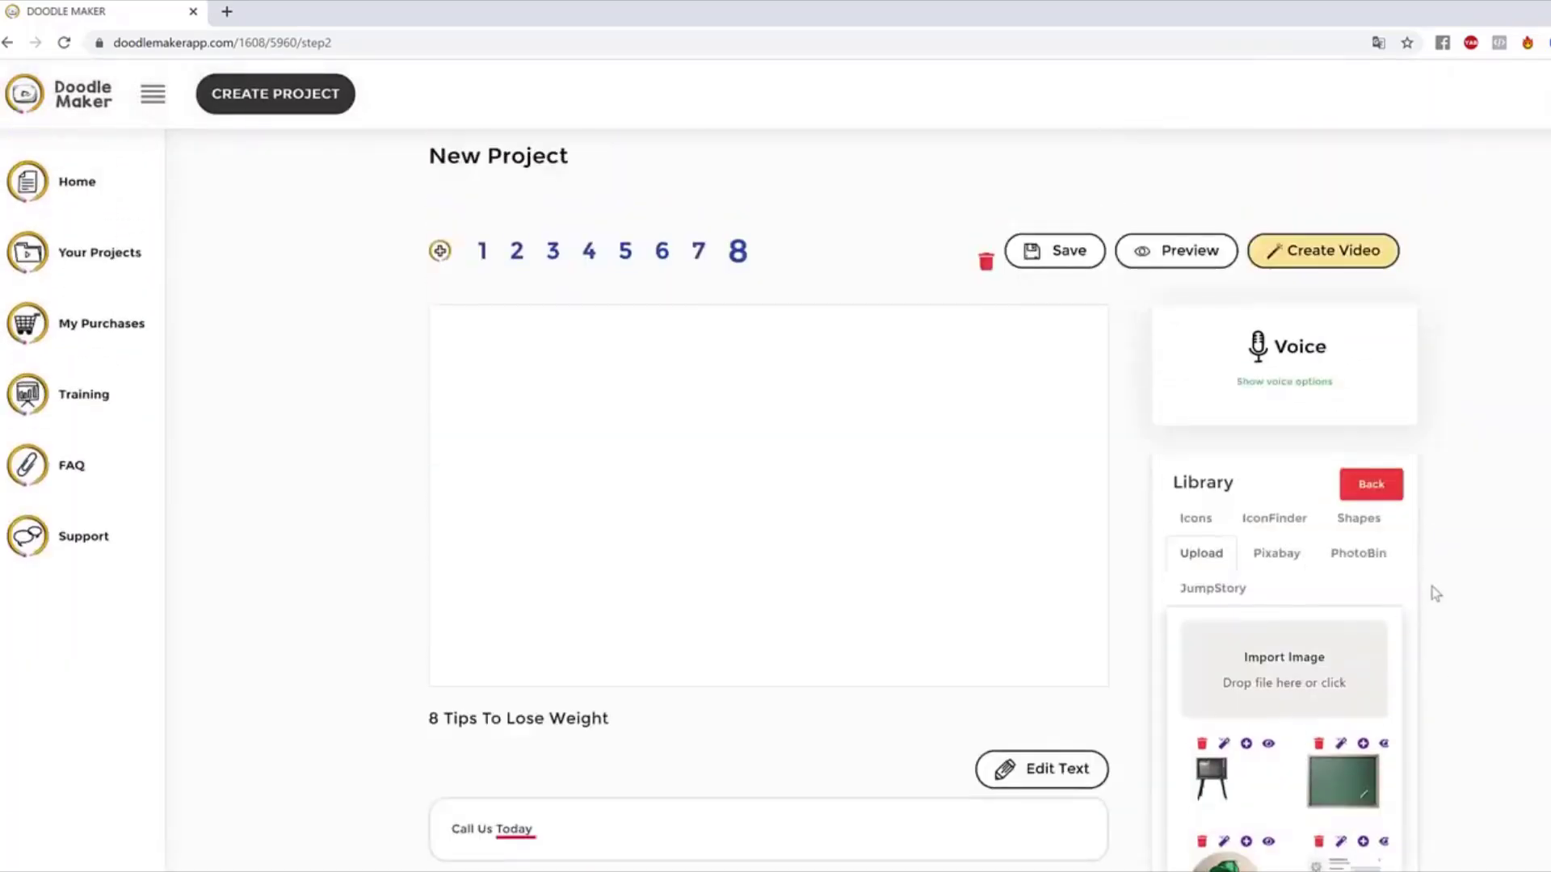
click(1236, 592)
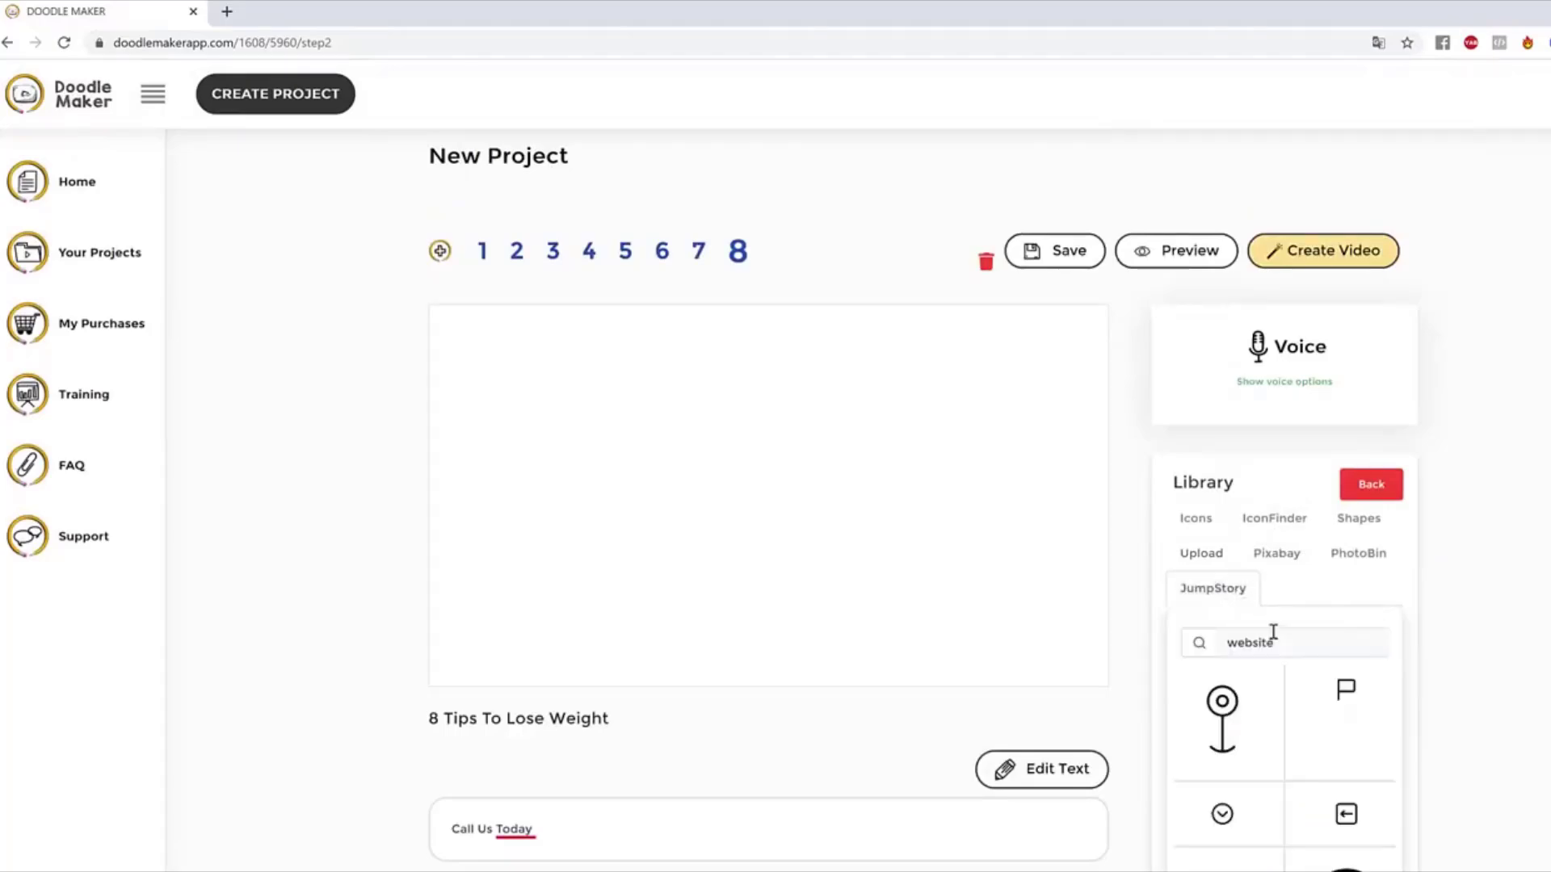
click(1289, 642)
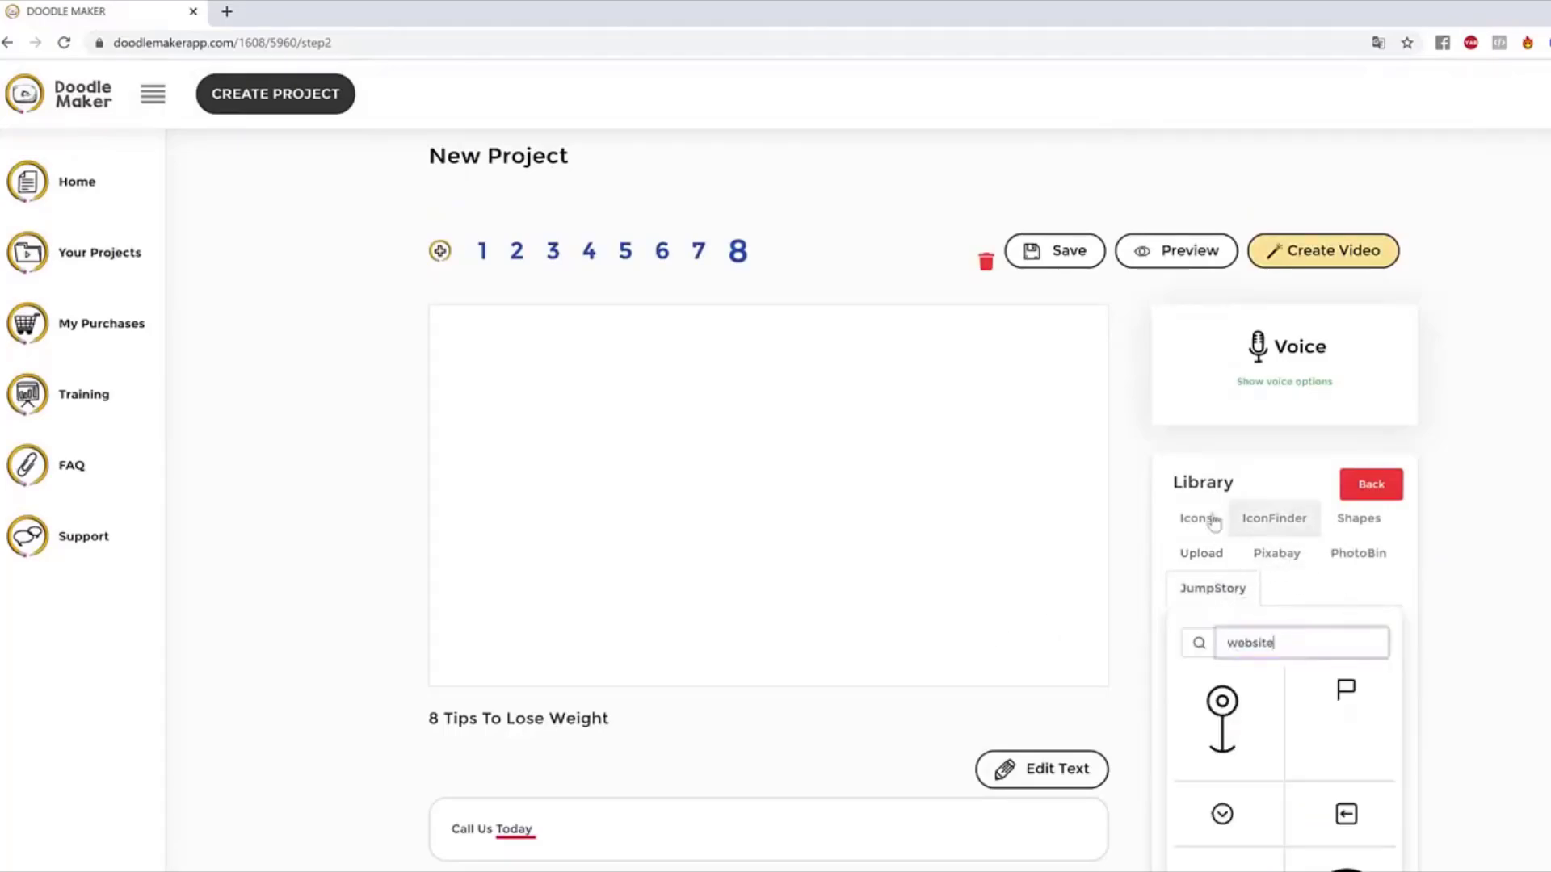
click(1284, 557)
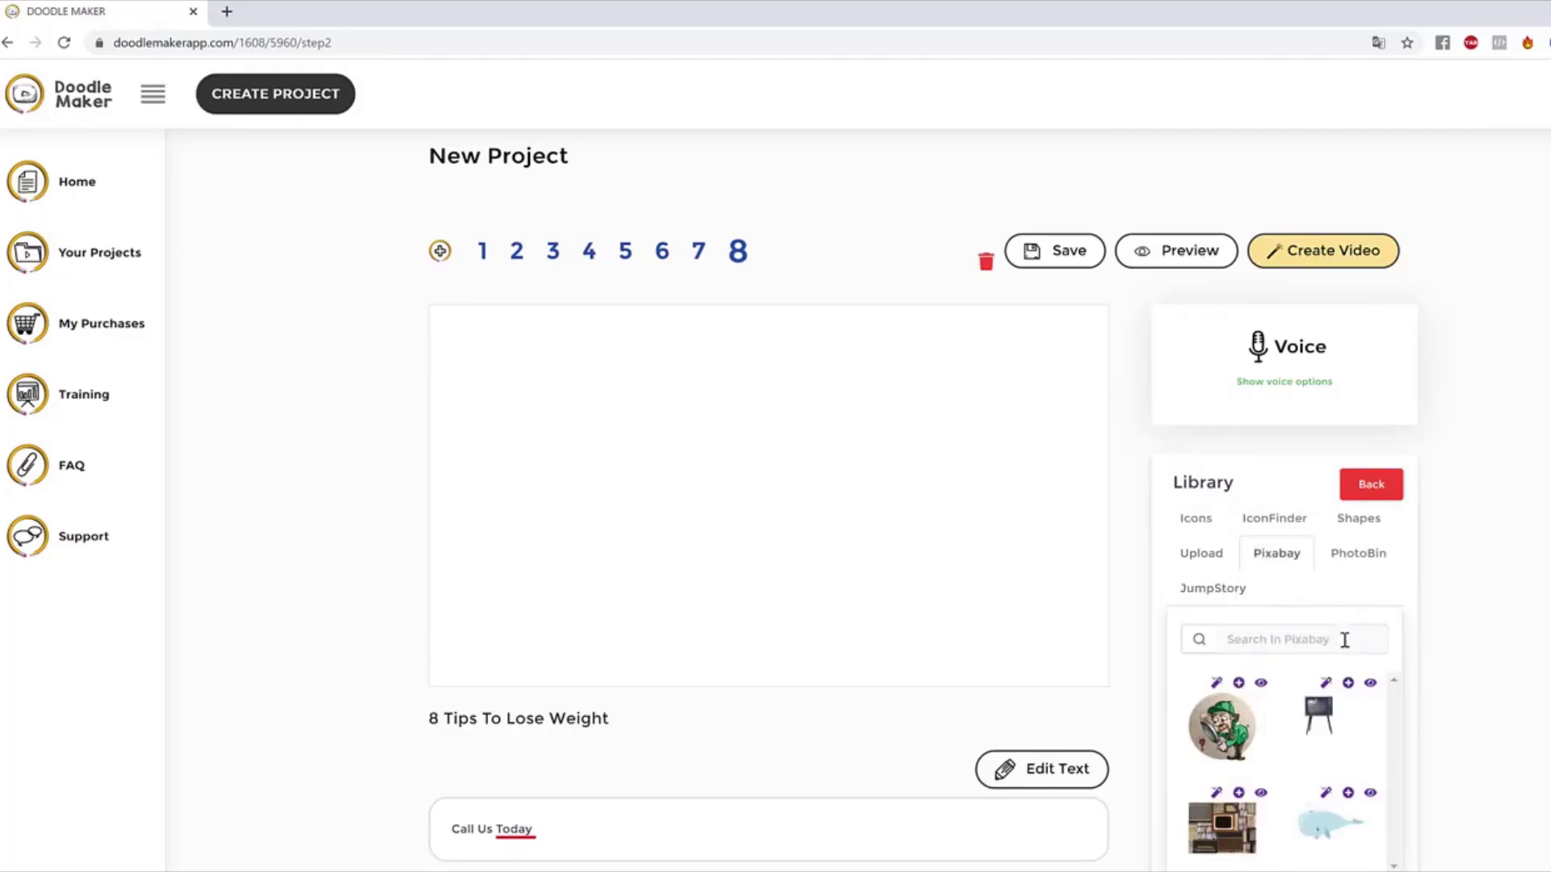
click(1345, 640)
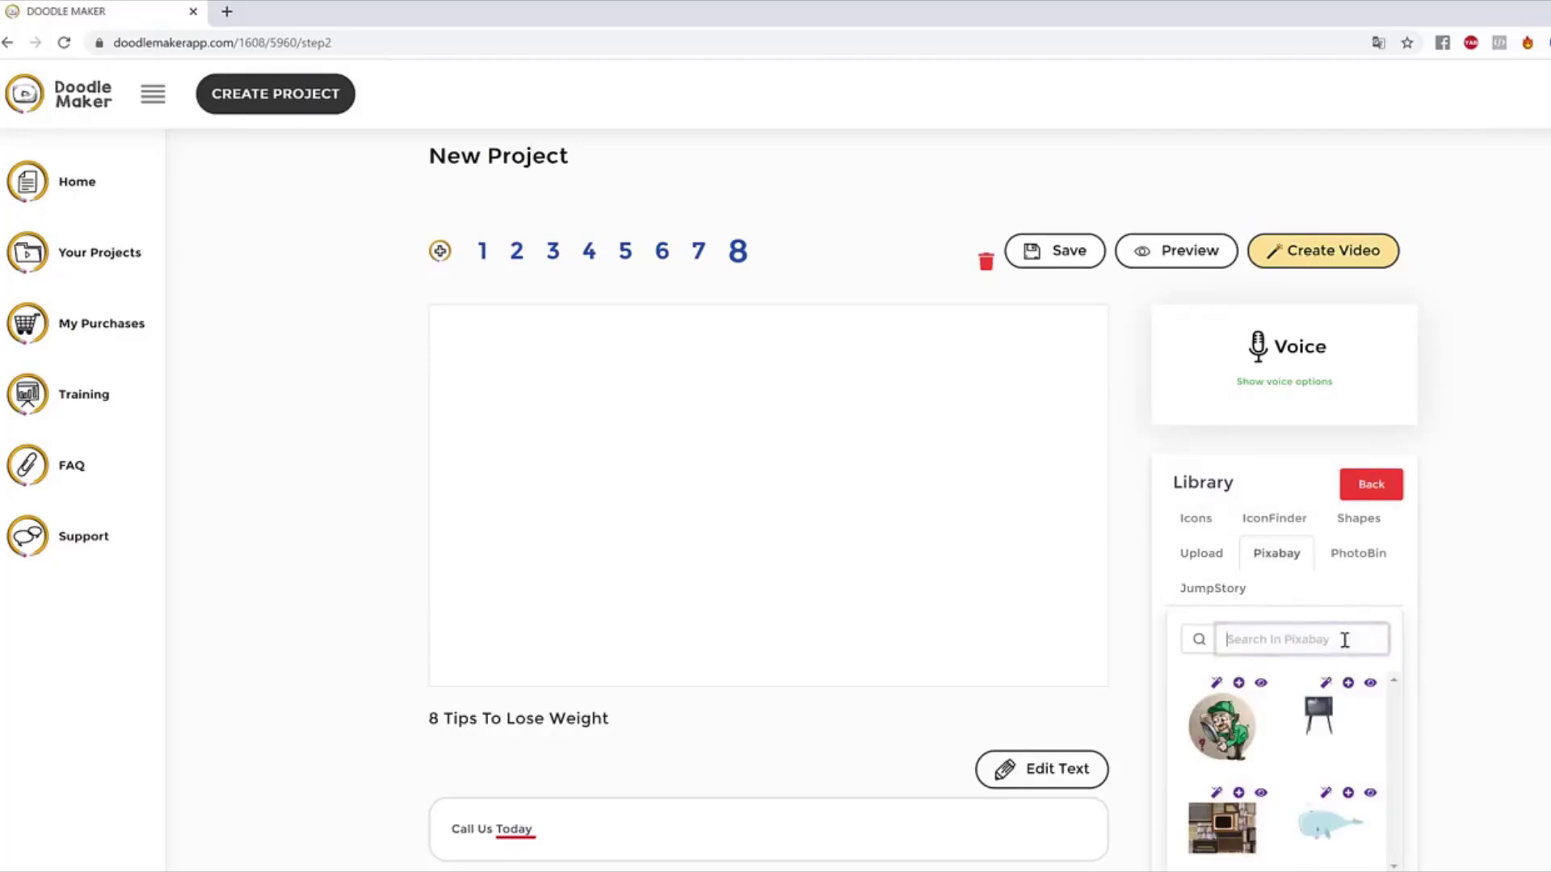
text(phone call)
key(Return)
Step: Browse the phone call images and preview the first hand-held smartphone photo in its original and cartoon-style versions
scroll(1491, 667, down, 1)
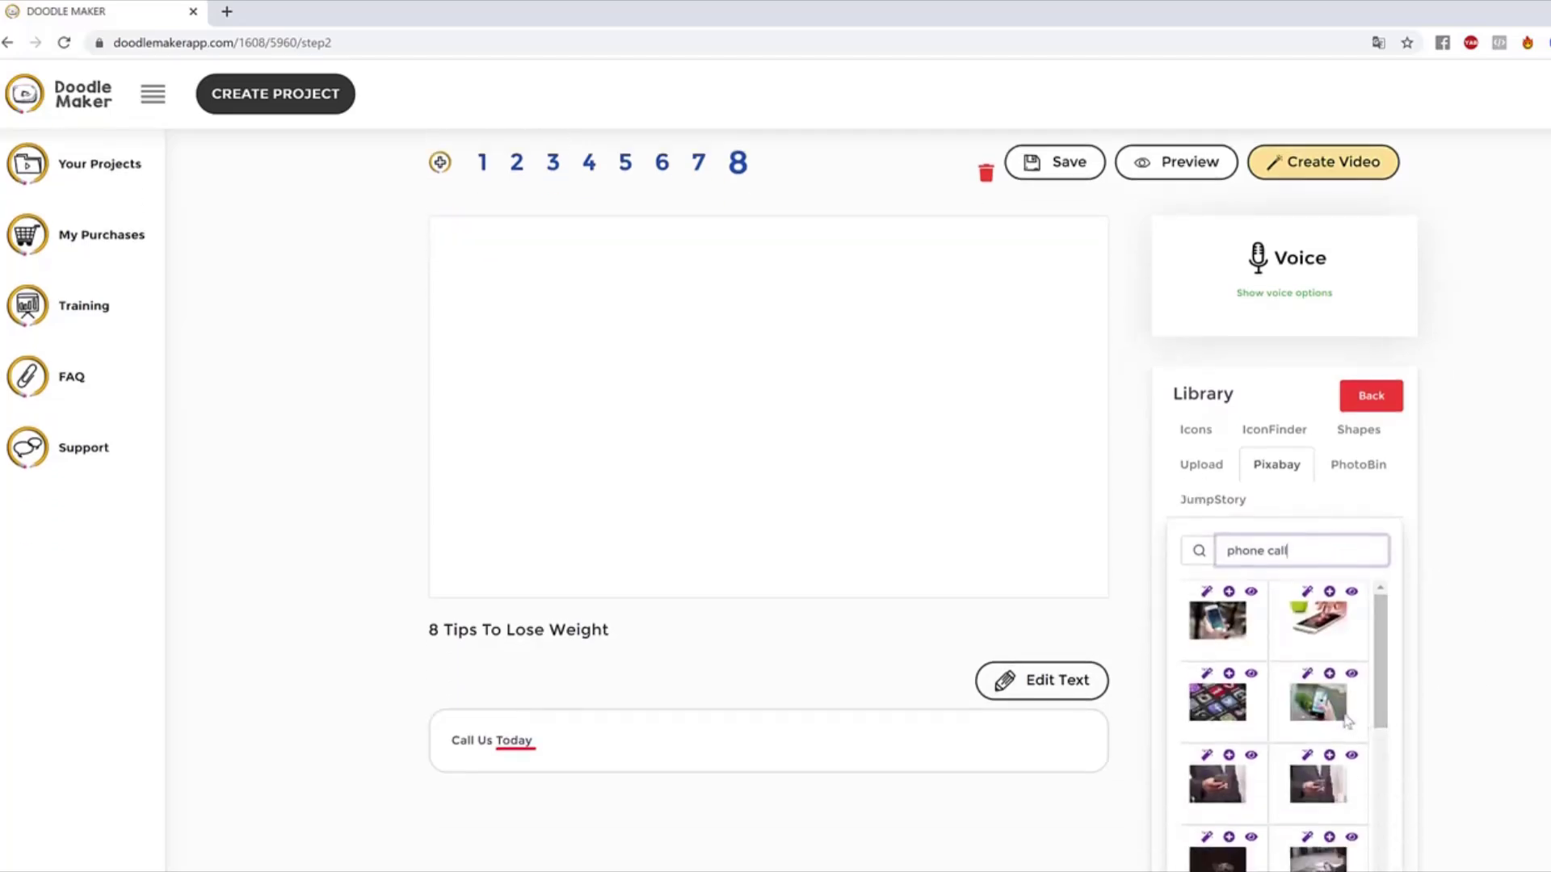
scroll(1349, 719, down, 1)
scroll(1347, 717, down, 3)
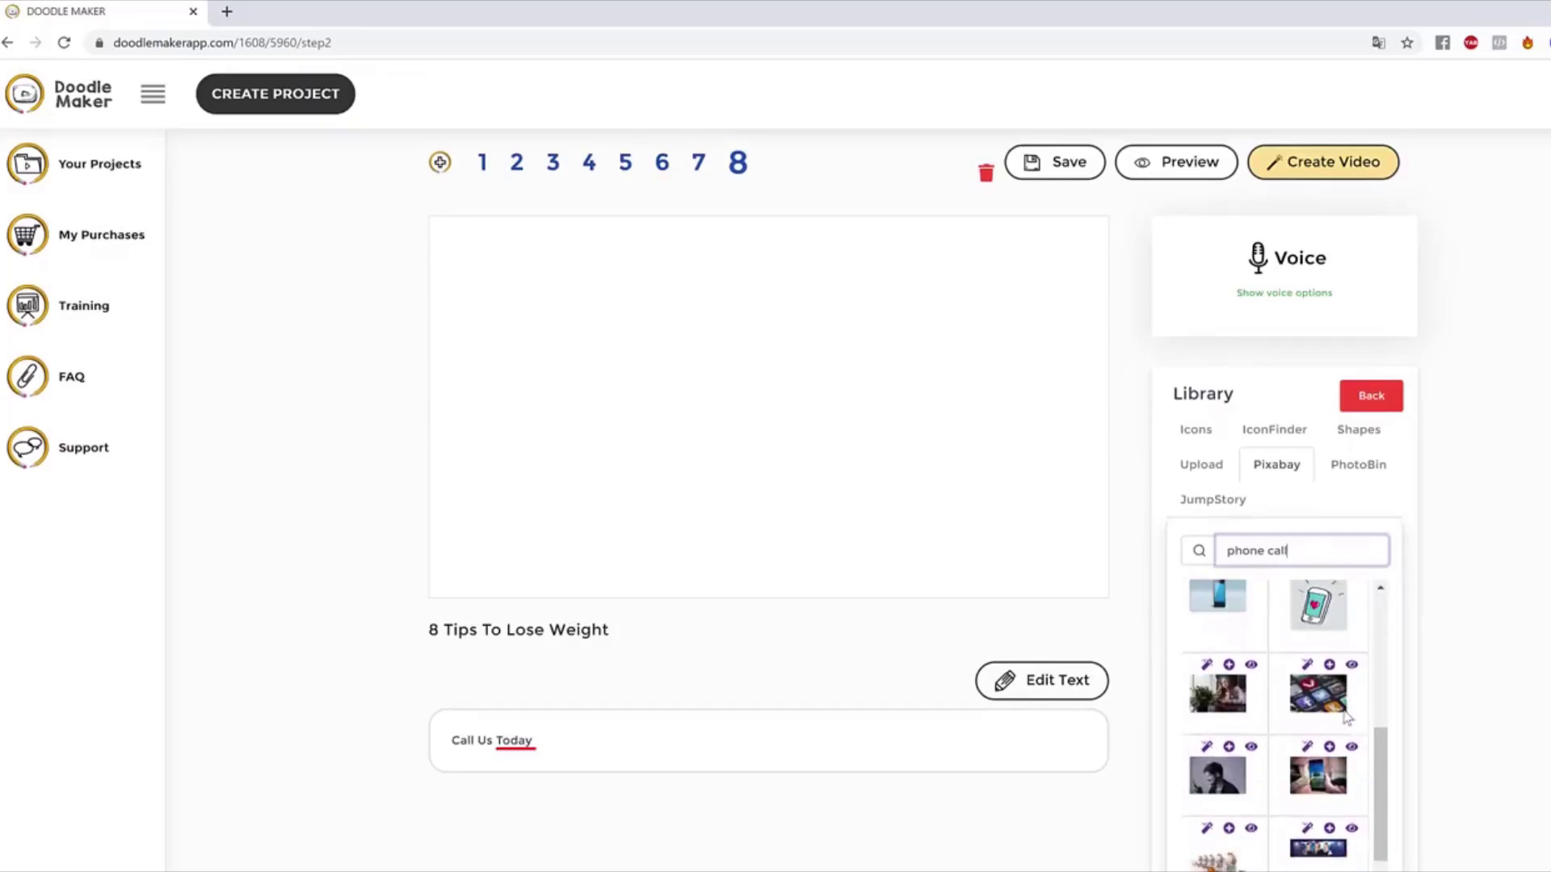
scroll(1346, 718, down, 1)
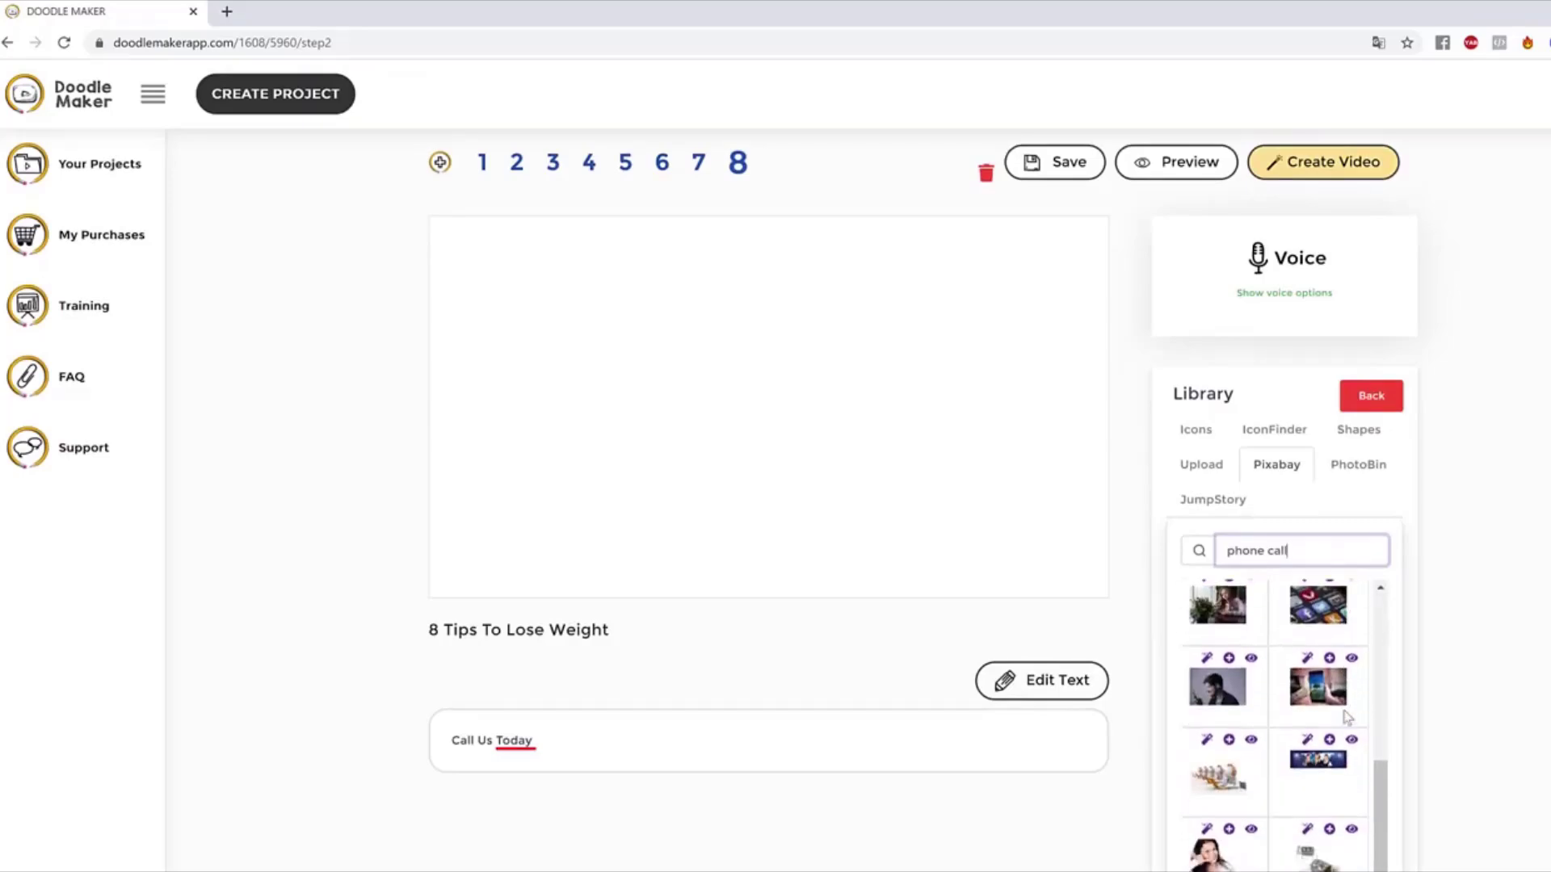
scroll(1348, 717, down, 1)
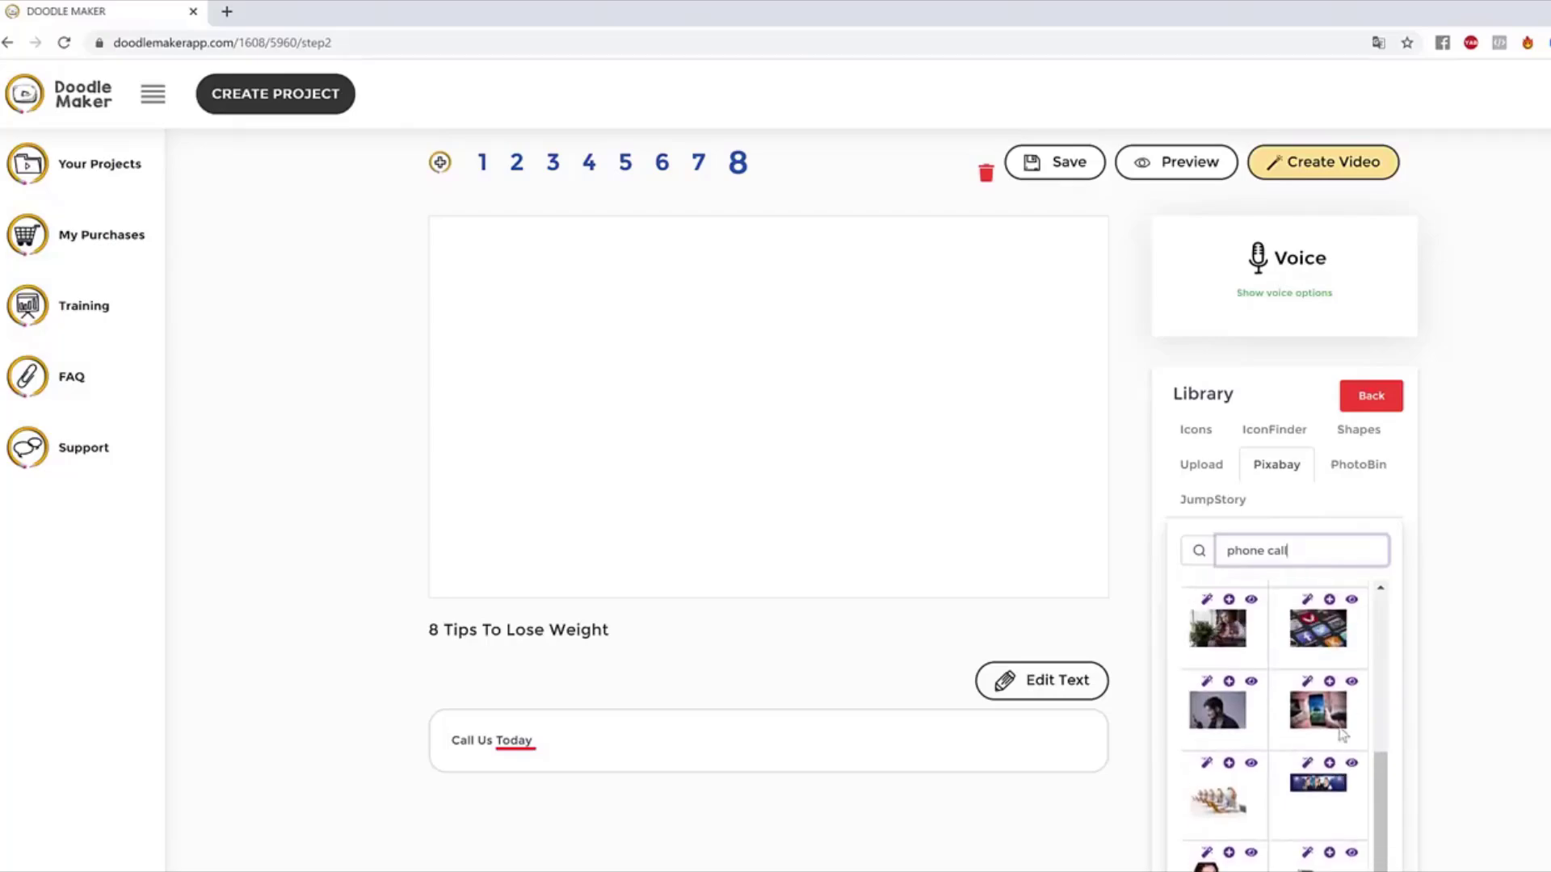
scroll(1342, 733, up, 3)
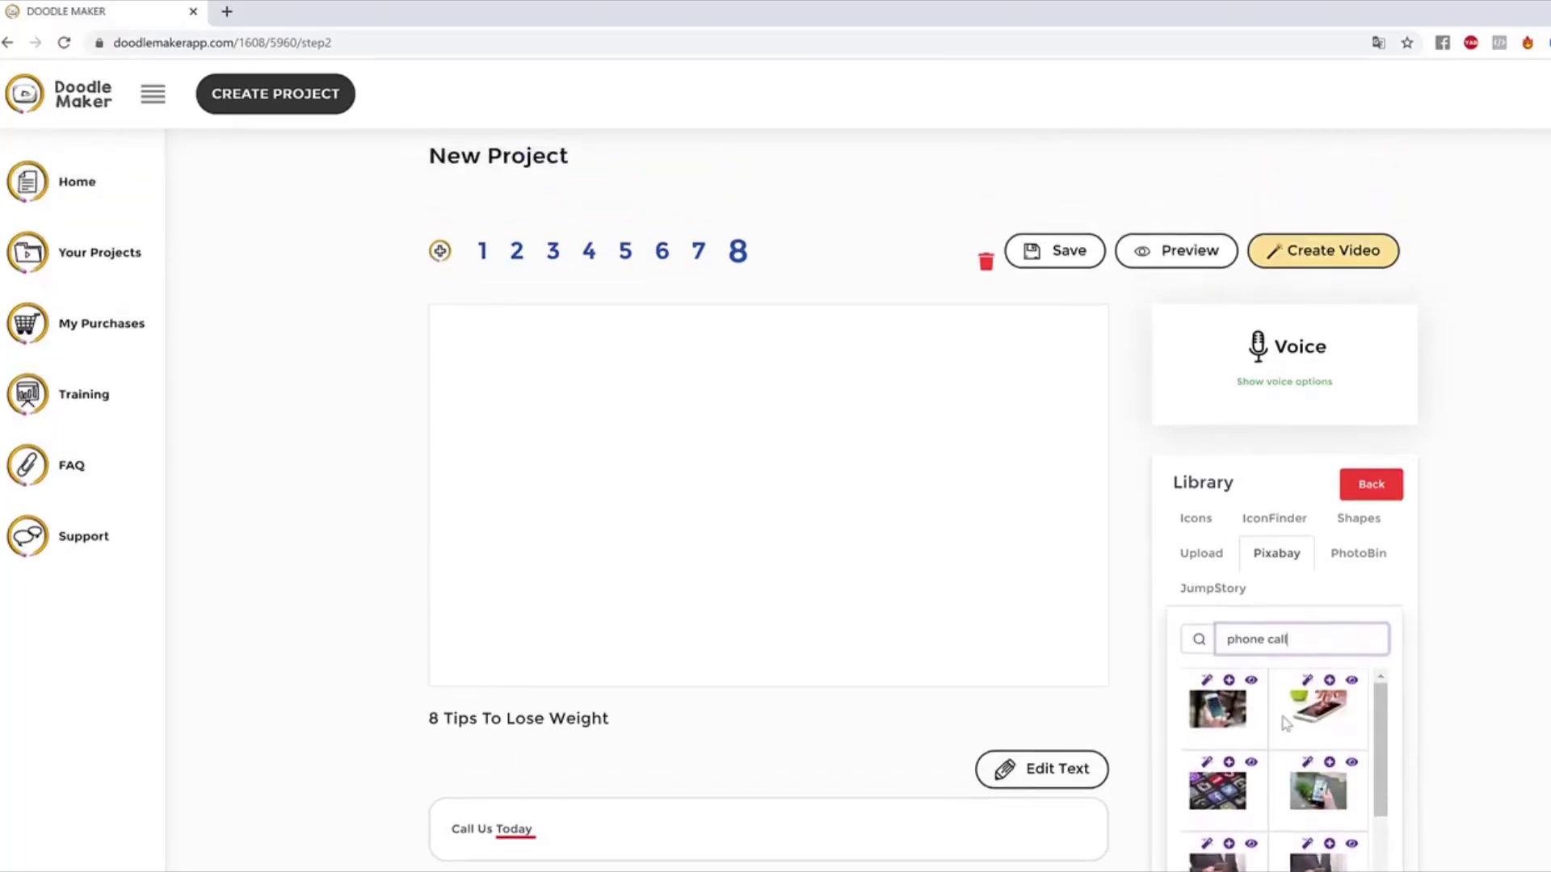
click(1221, 717)
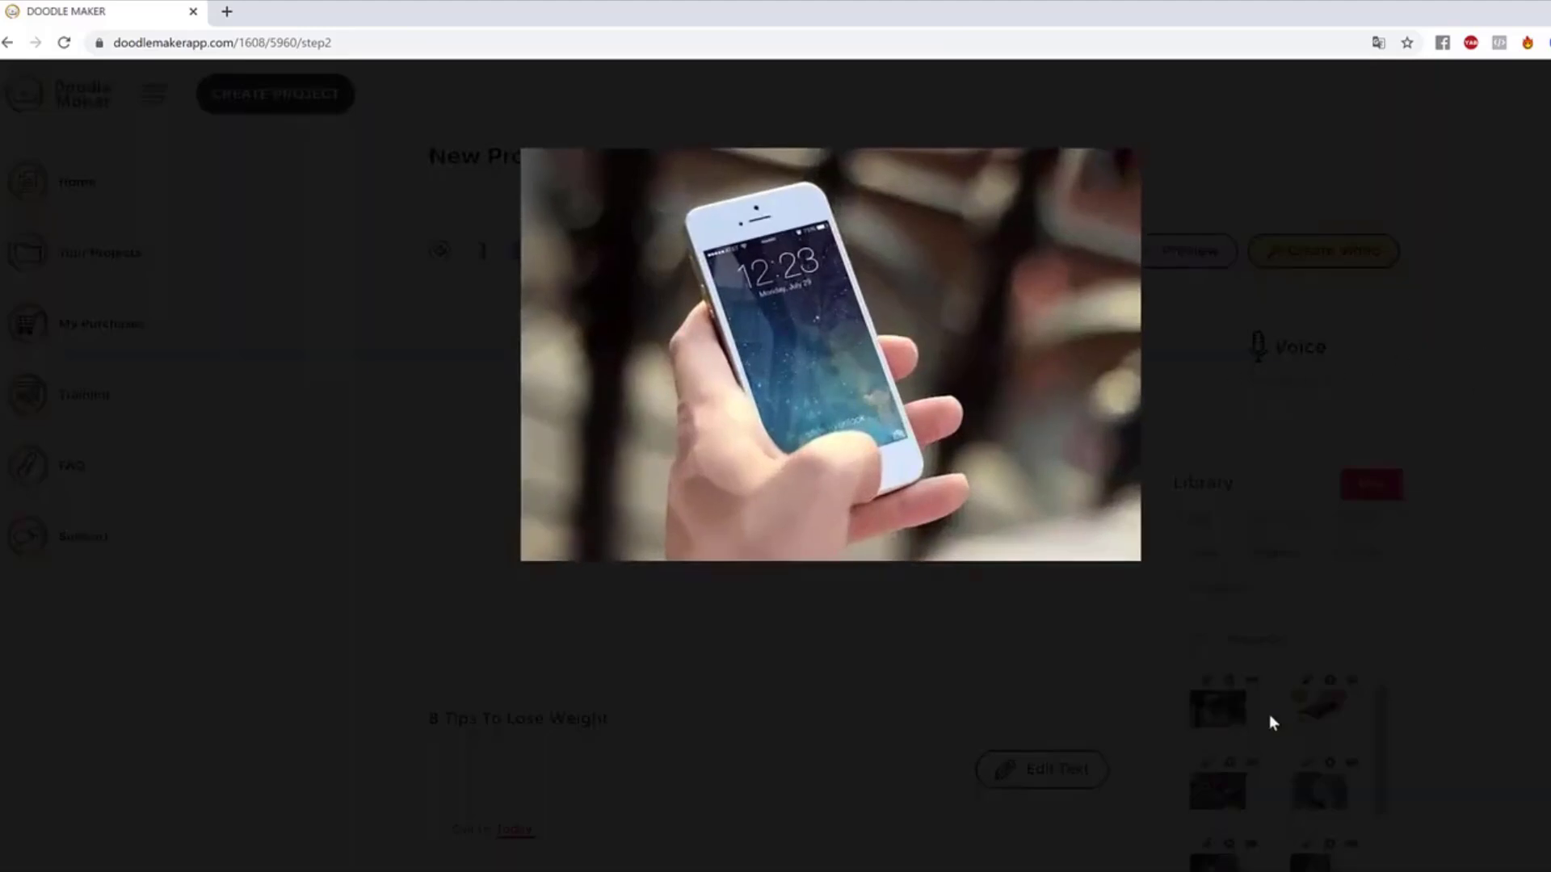
click(1167, 781)
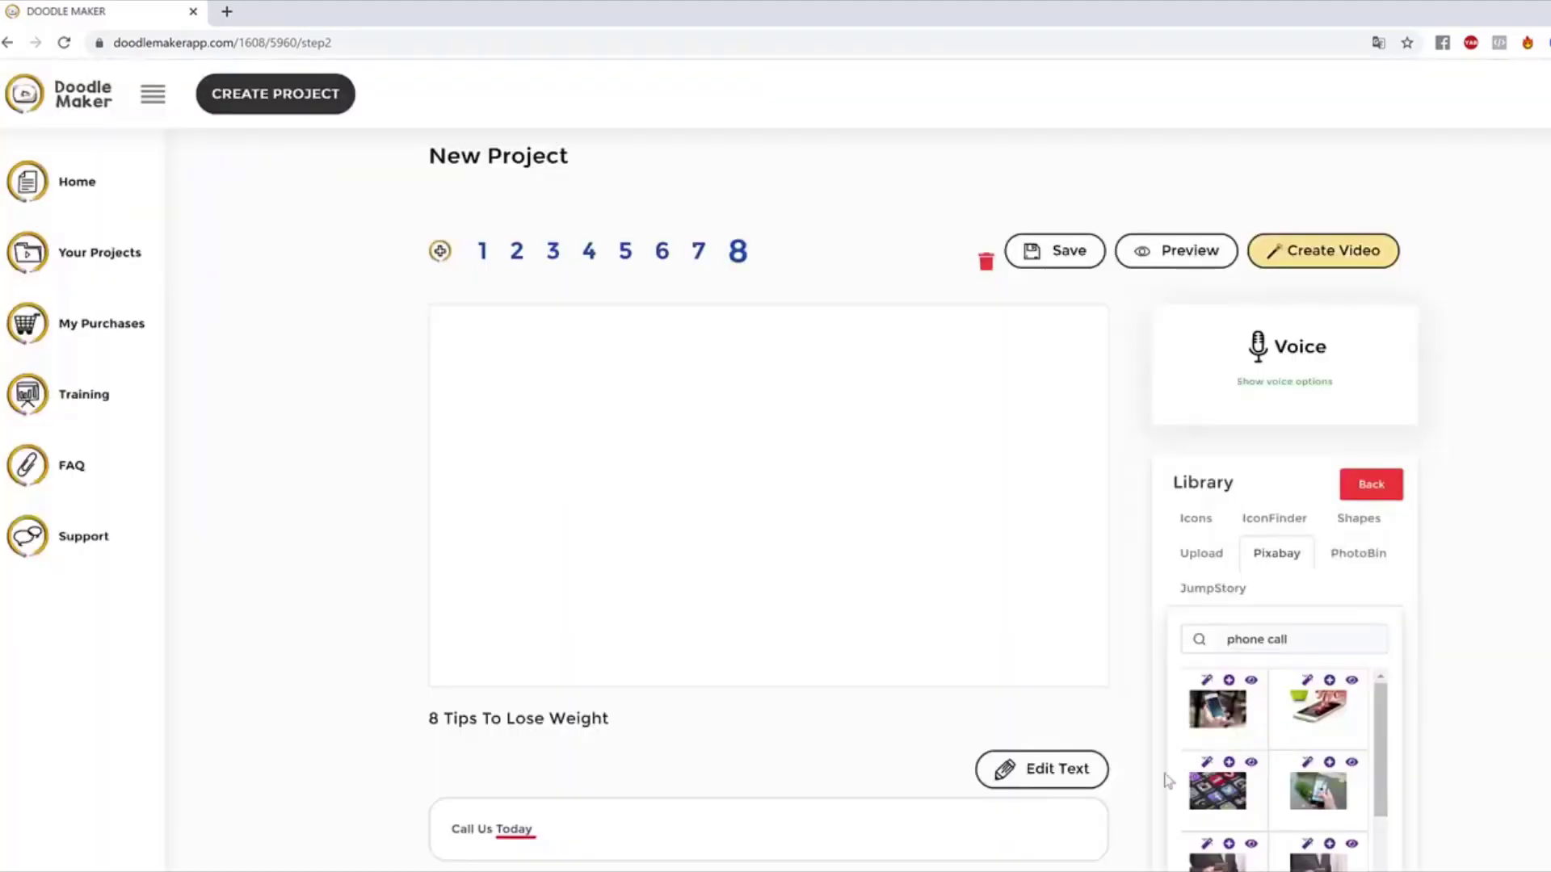
click(1207, 682)
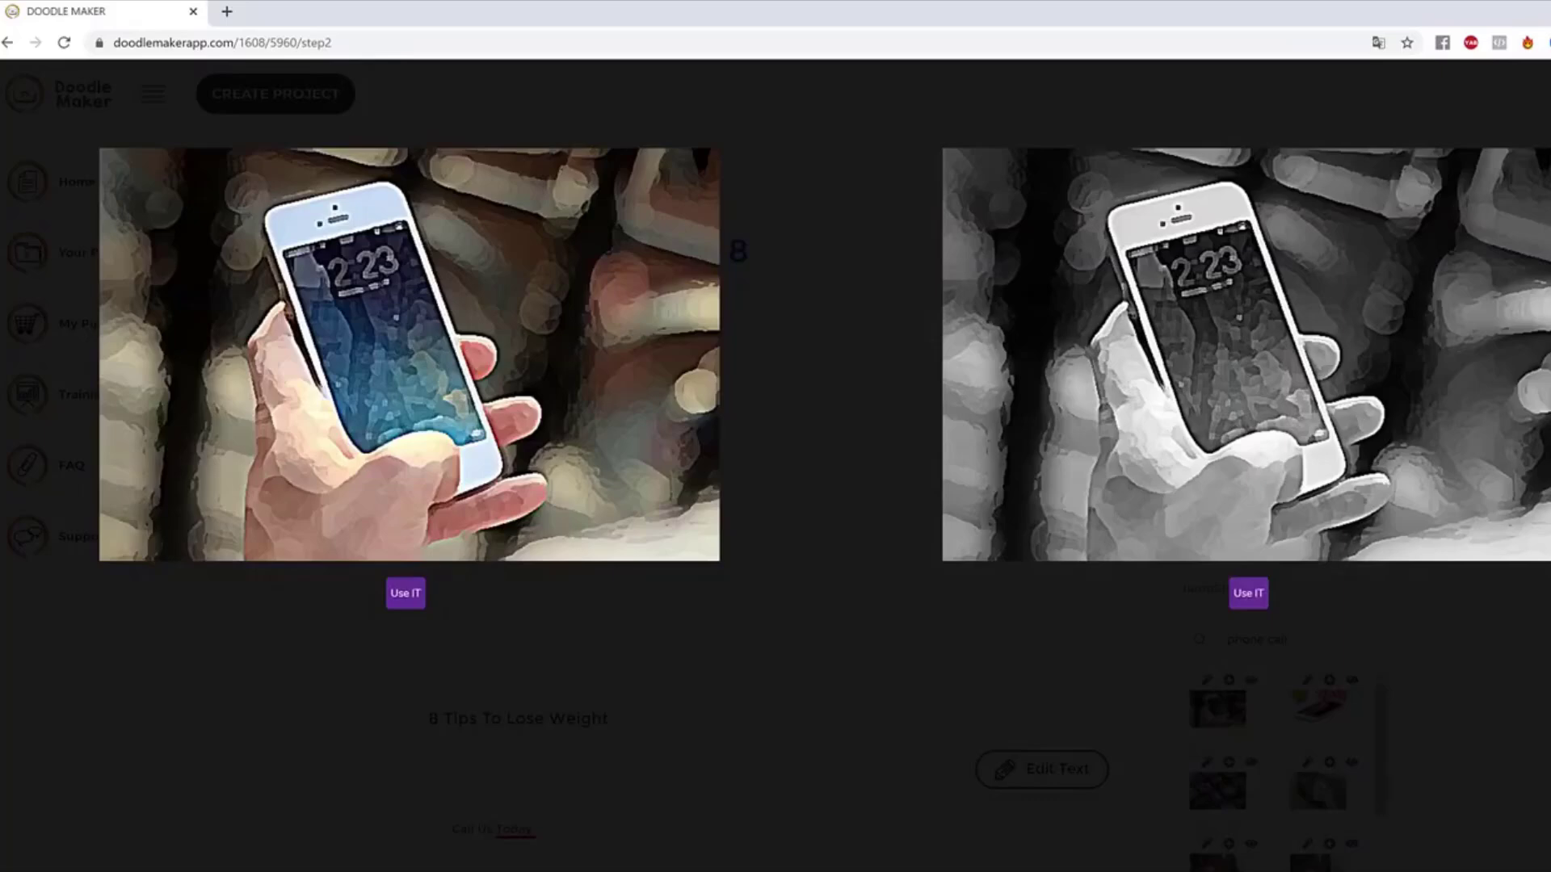
key(Escape)
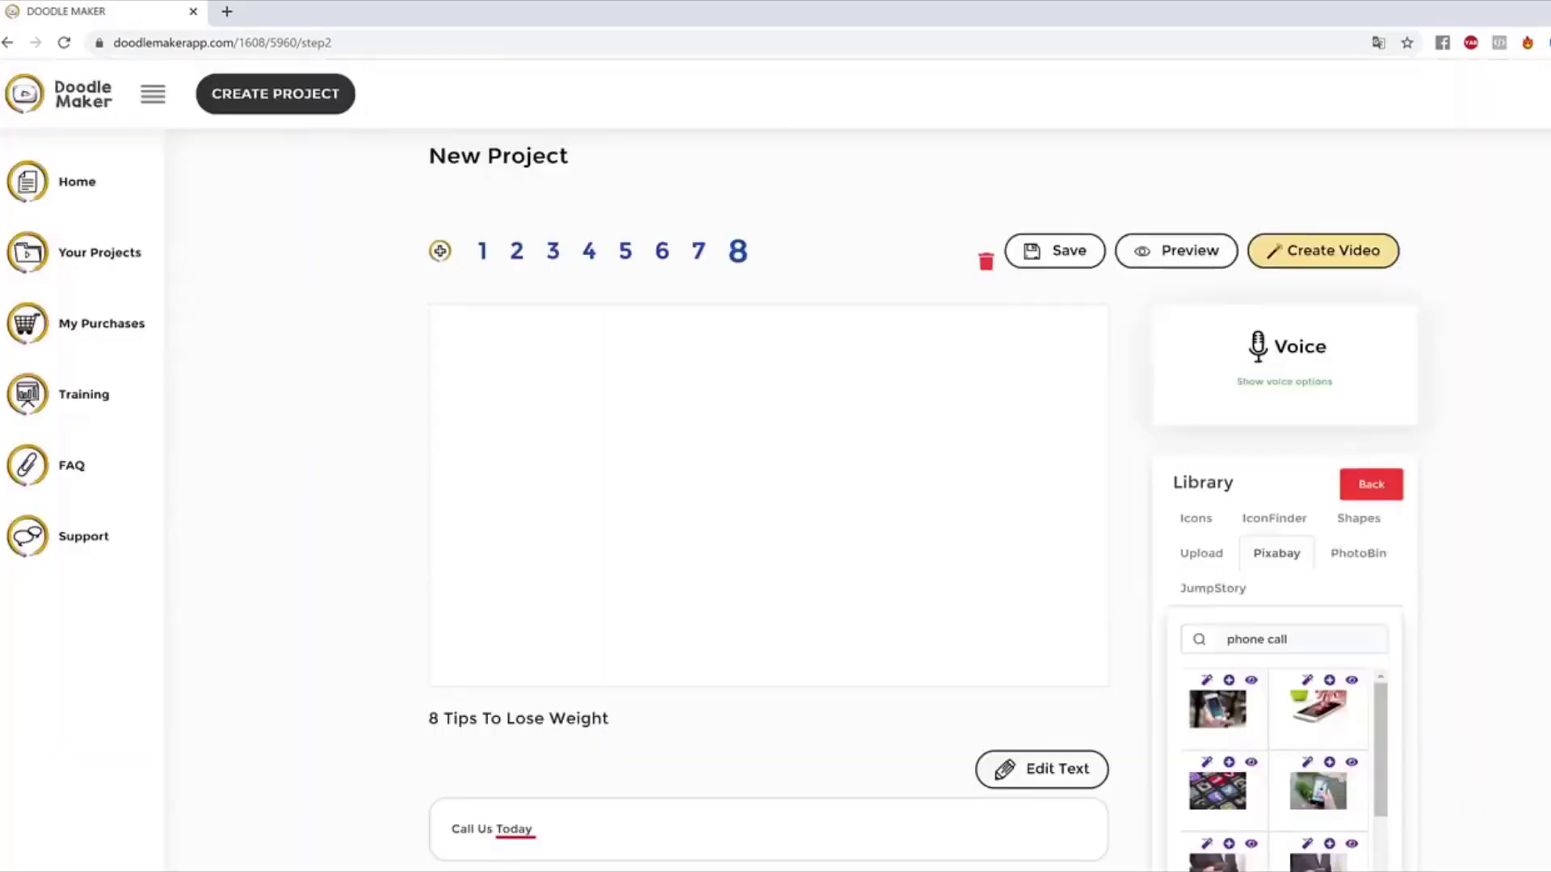
Step: Add the original hand-held smartphone photo to slide 8 and remove its background
click(1229, 681)
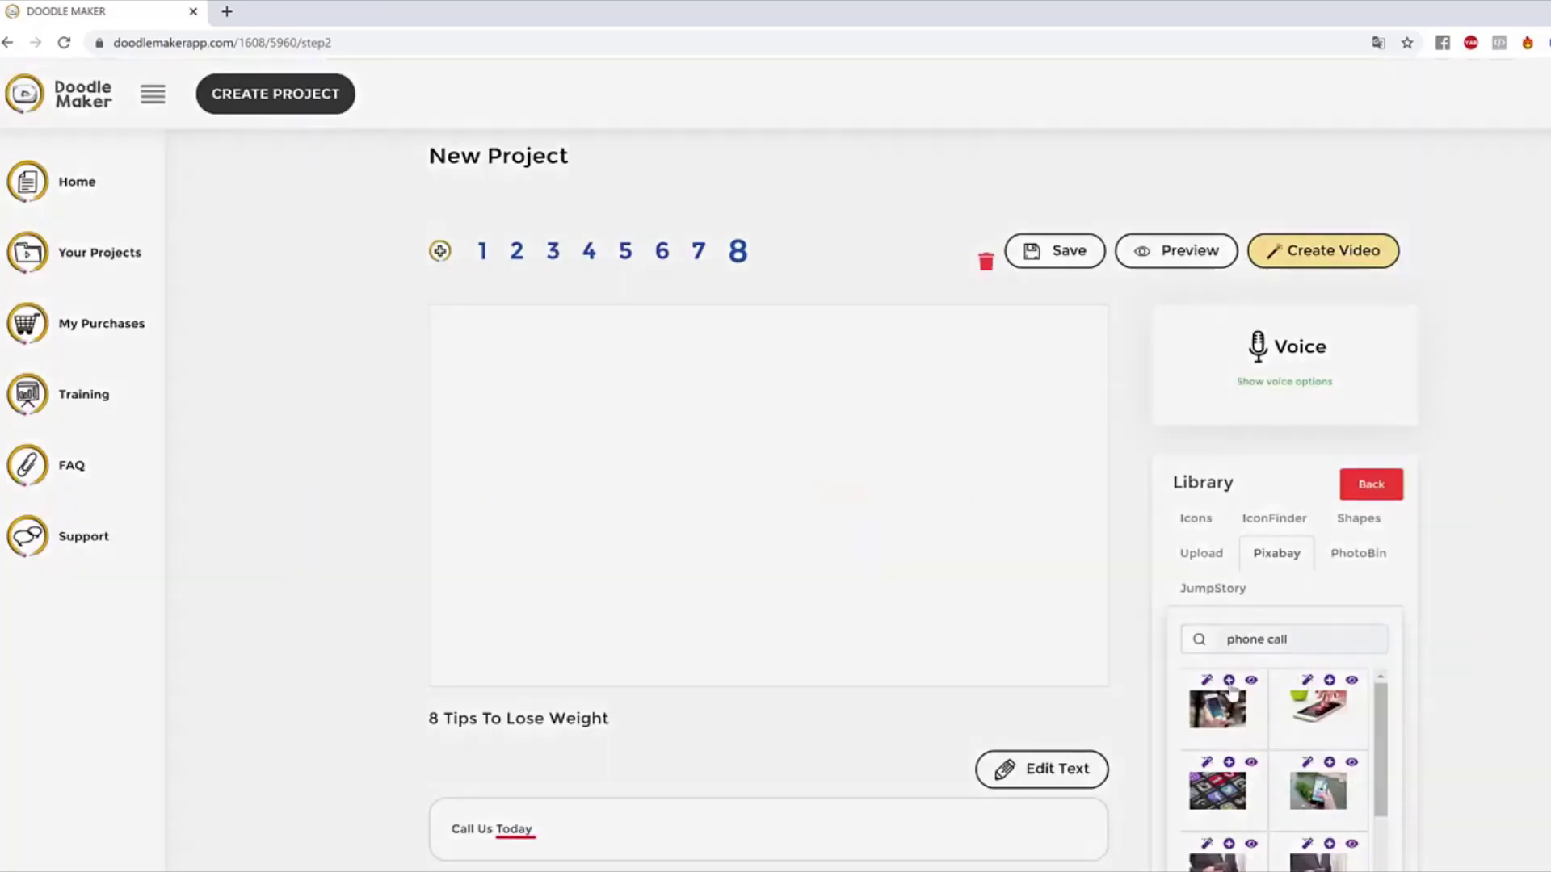
click(682, 450)
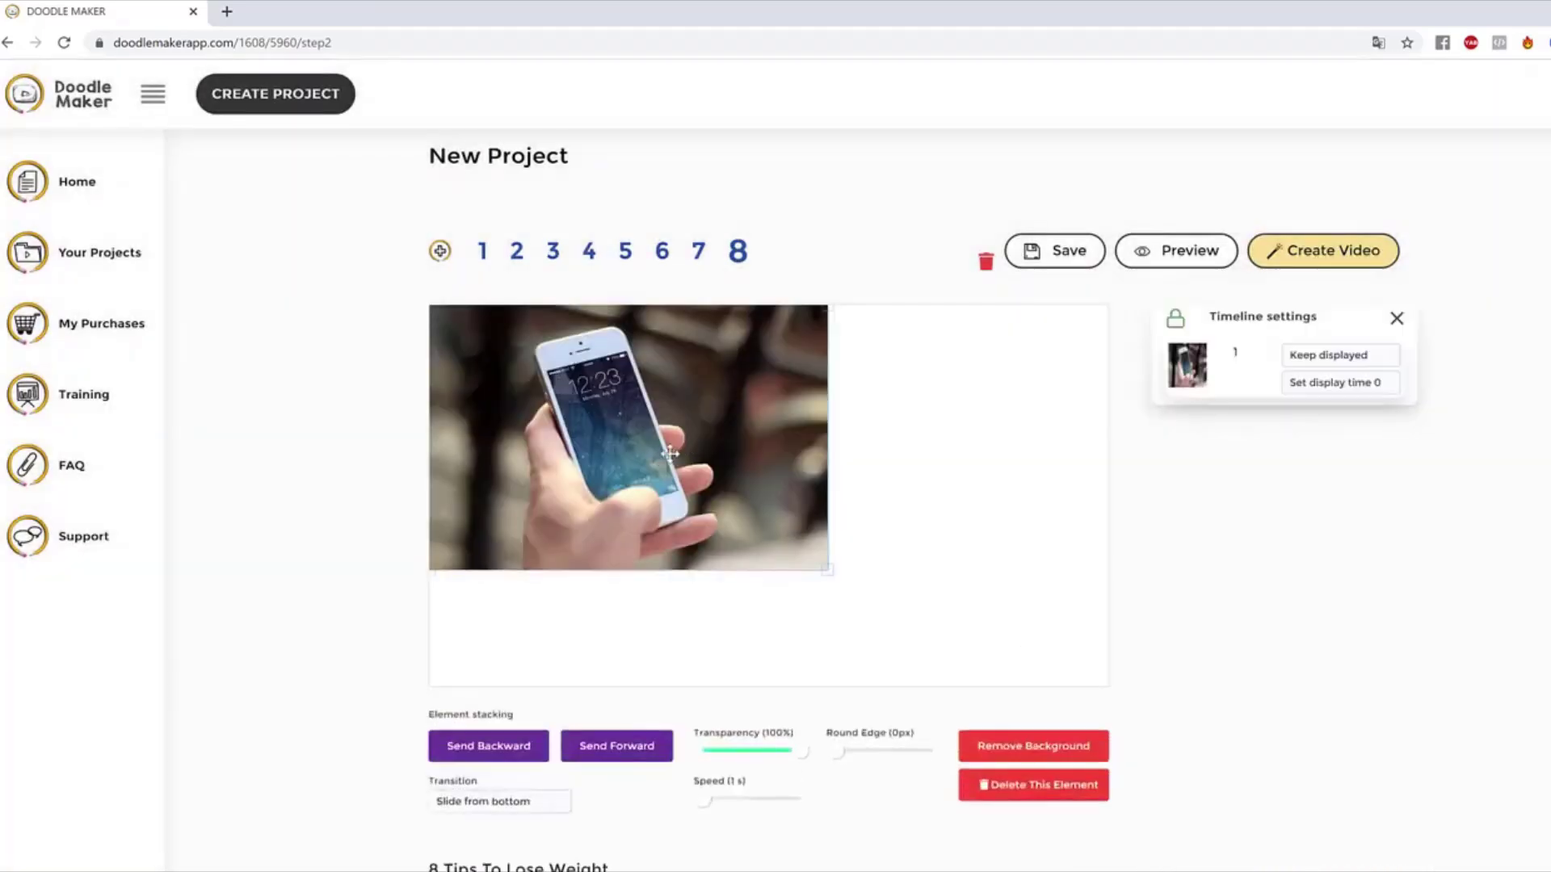
mouse_move(1195, 640)
mouse_down()
mouse_move(1200, 672)
mouse_move(1104, 724)
mouse_move(1127, 730)
mouse_up()
click(1052, 749)
click(788, 604)
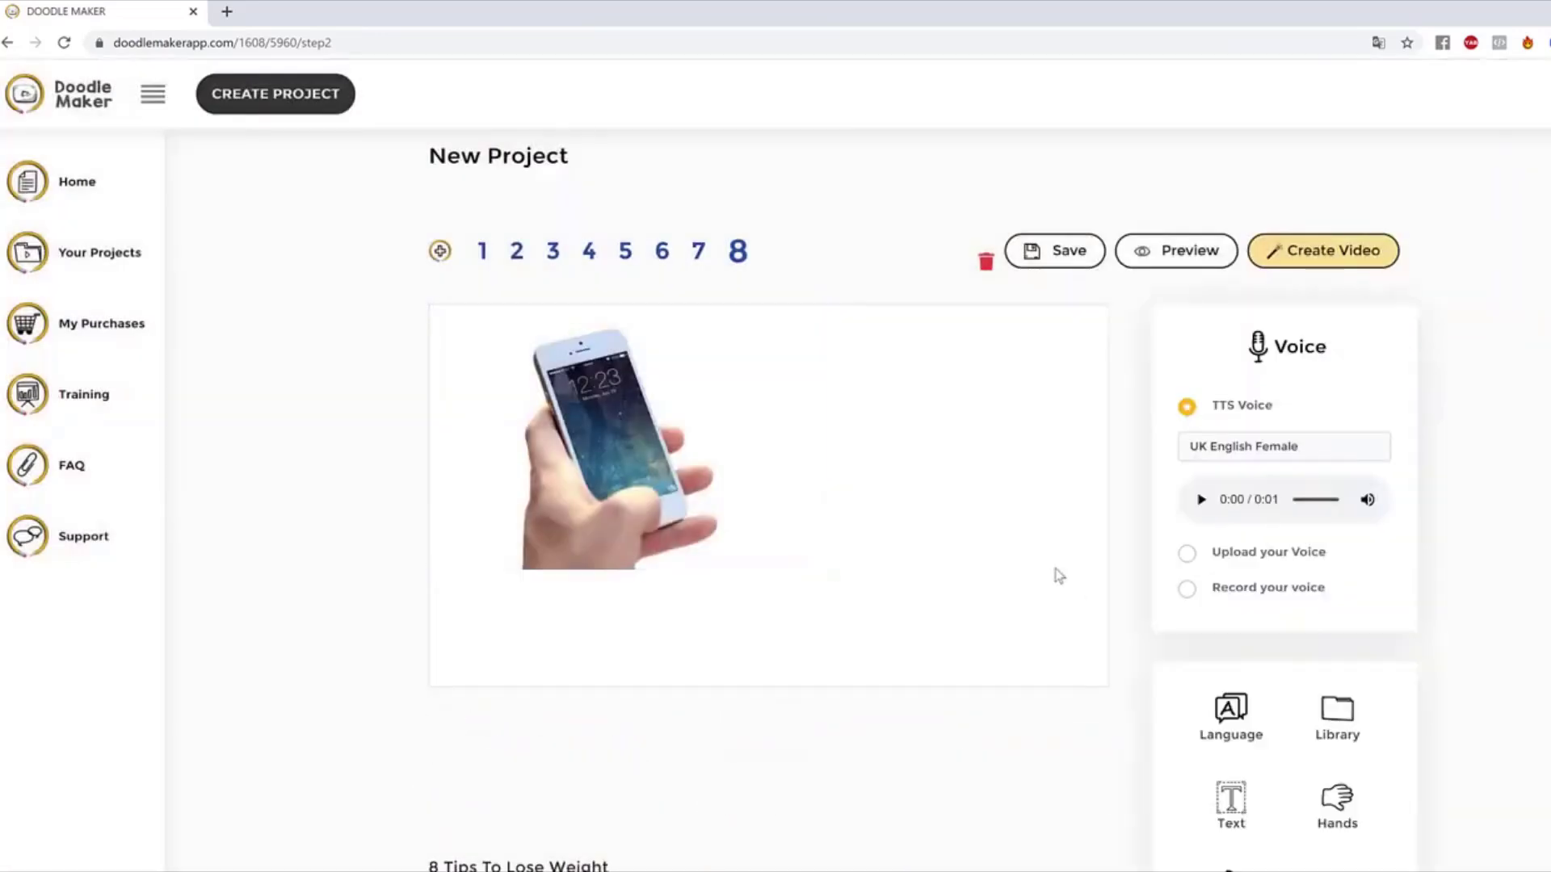
Step: Enlarge the smartphone image, centre it horizontally on slide 8, and set its transparency to 72%
click(581, 436)
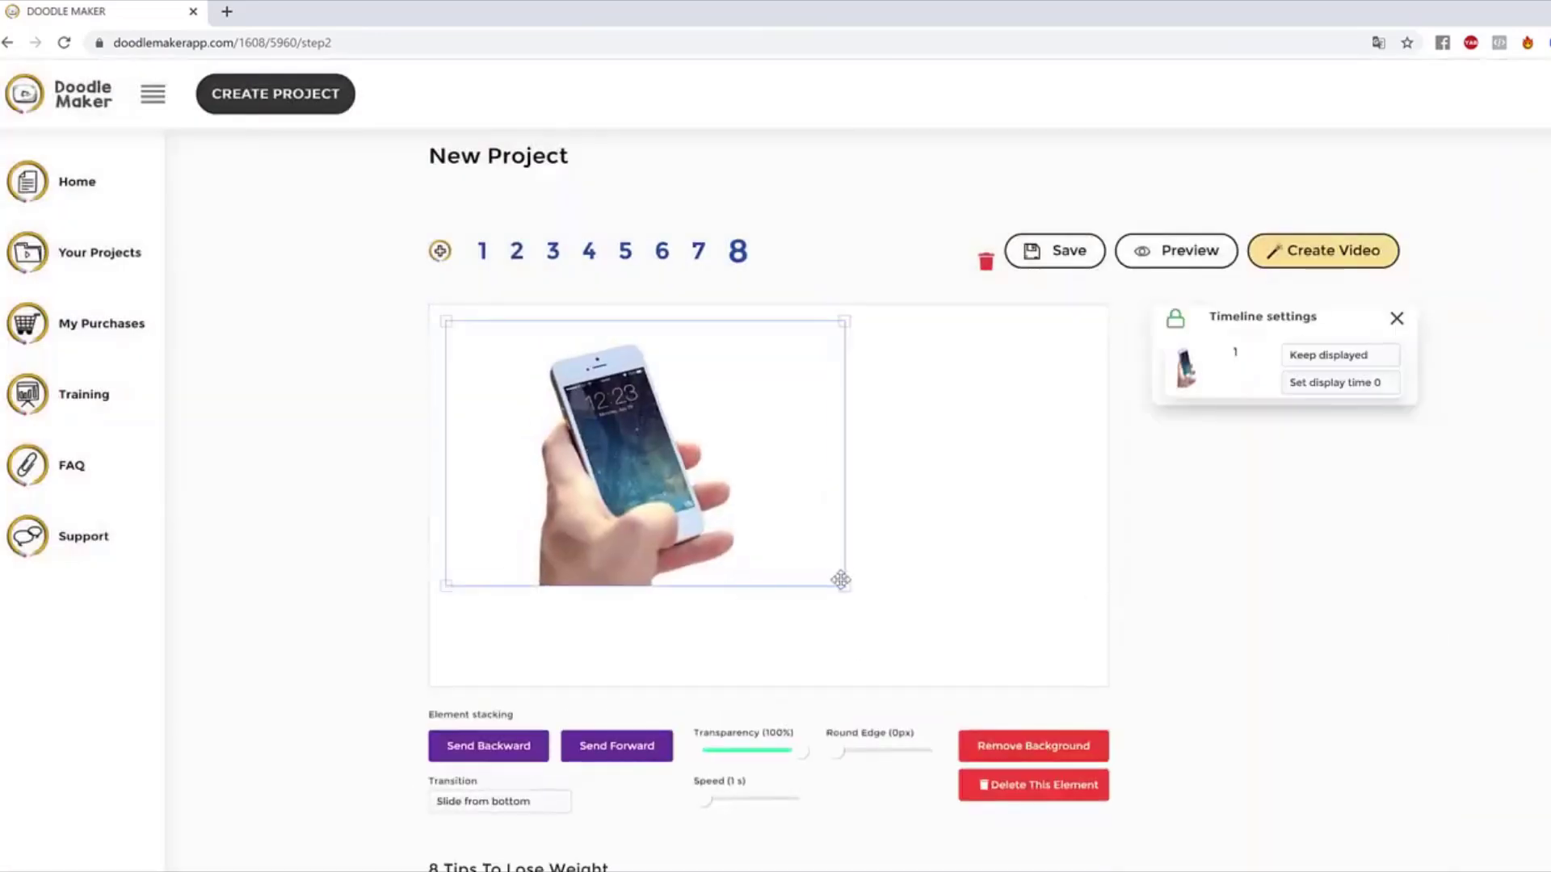
drag(841, 580, 893, 633)
drag(776, 502, 850, 489)
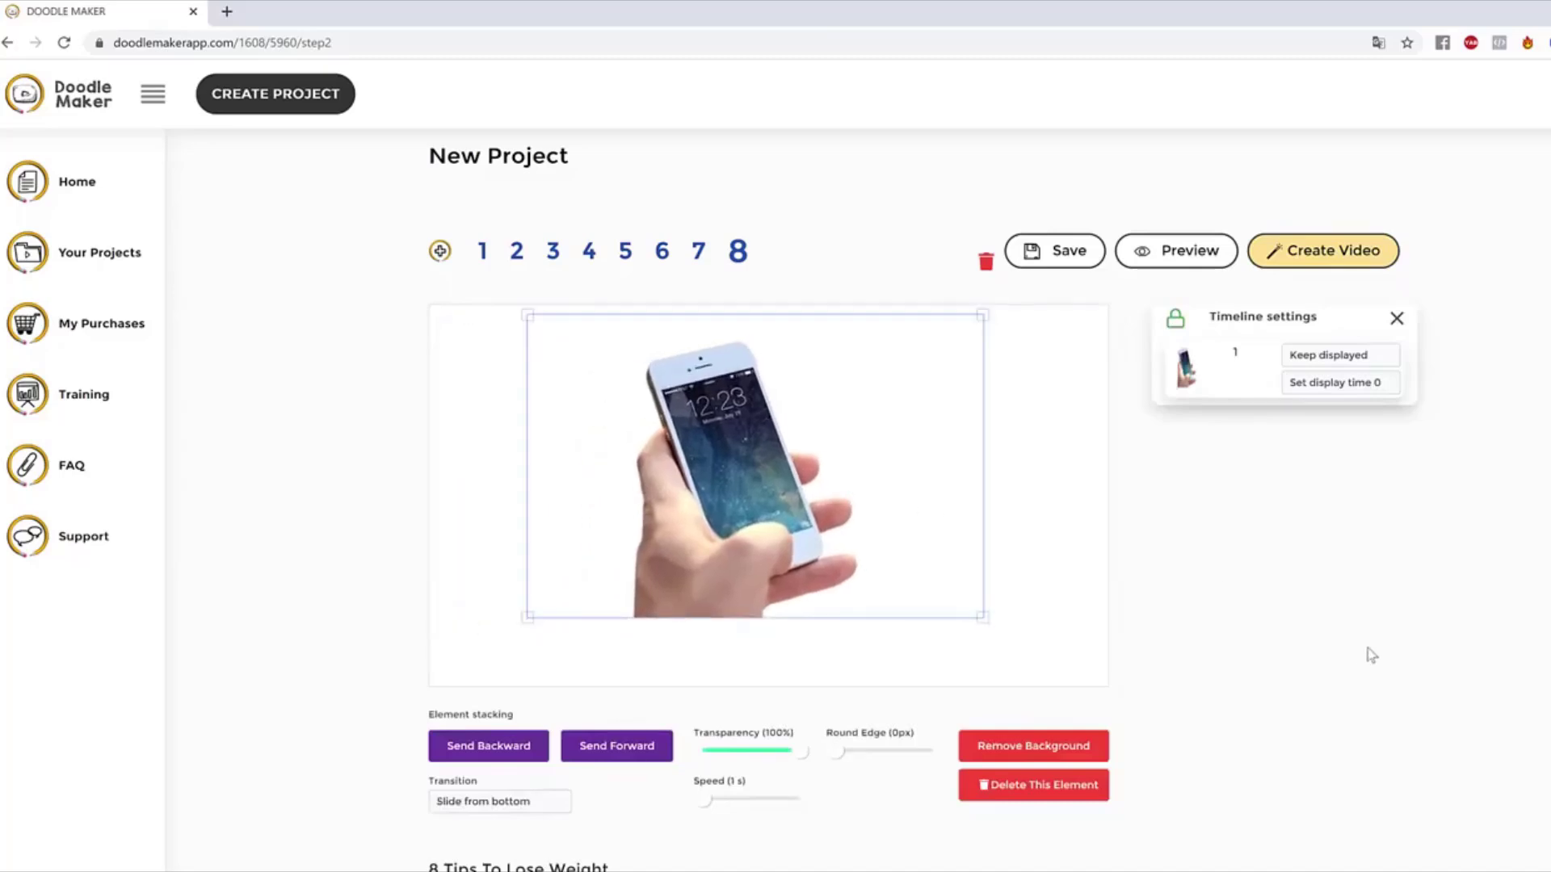
scroll(969, 593, down, 2)
scroll(1123, 496, up, 1)
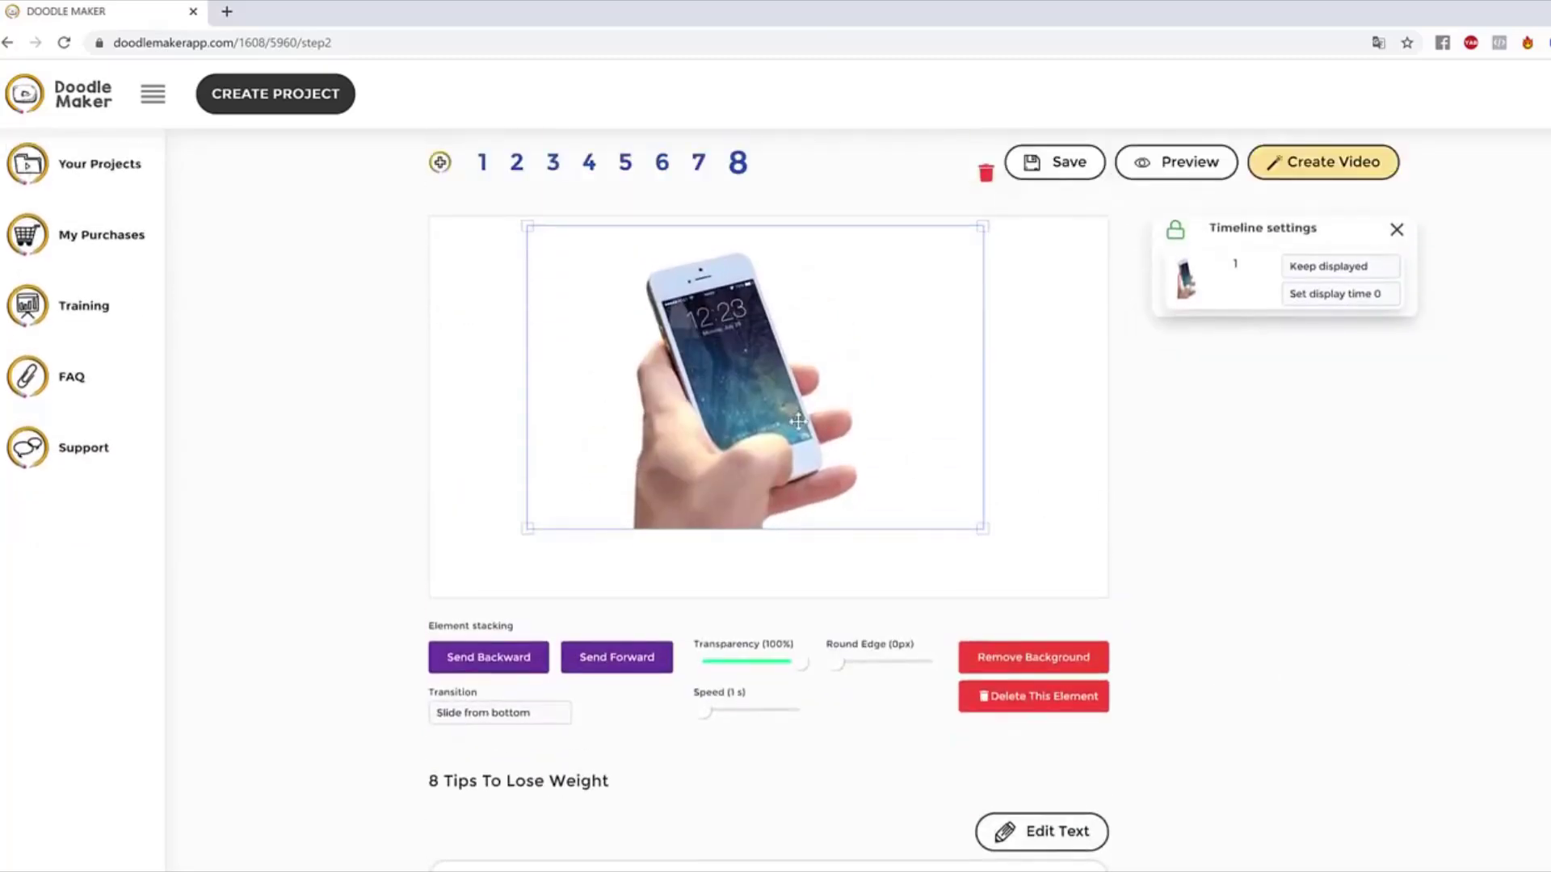
drag(798, 421, 805, 423)
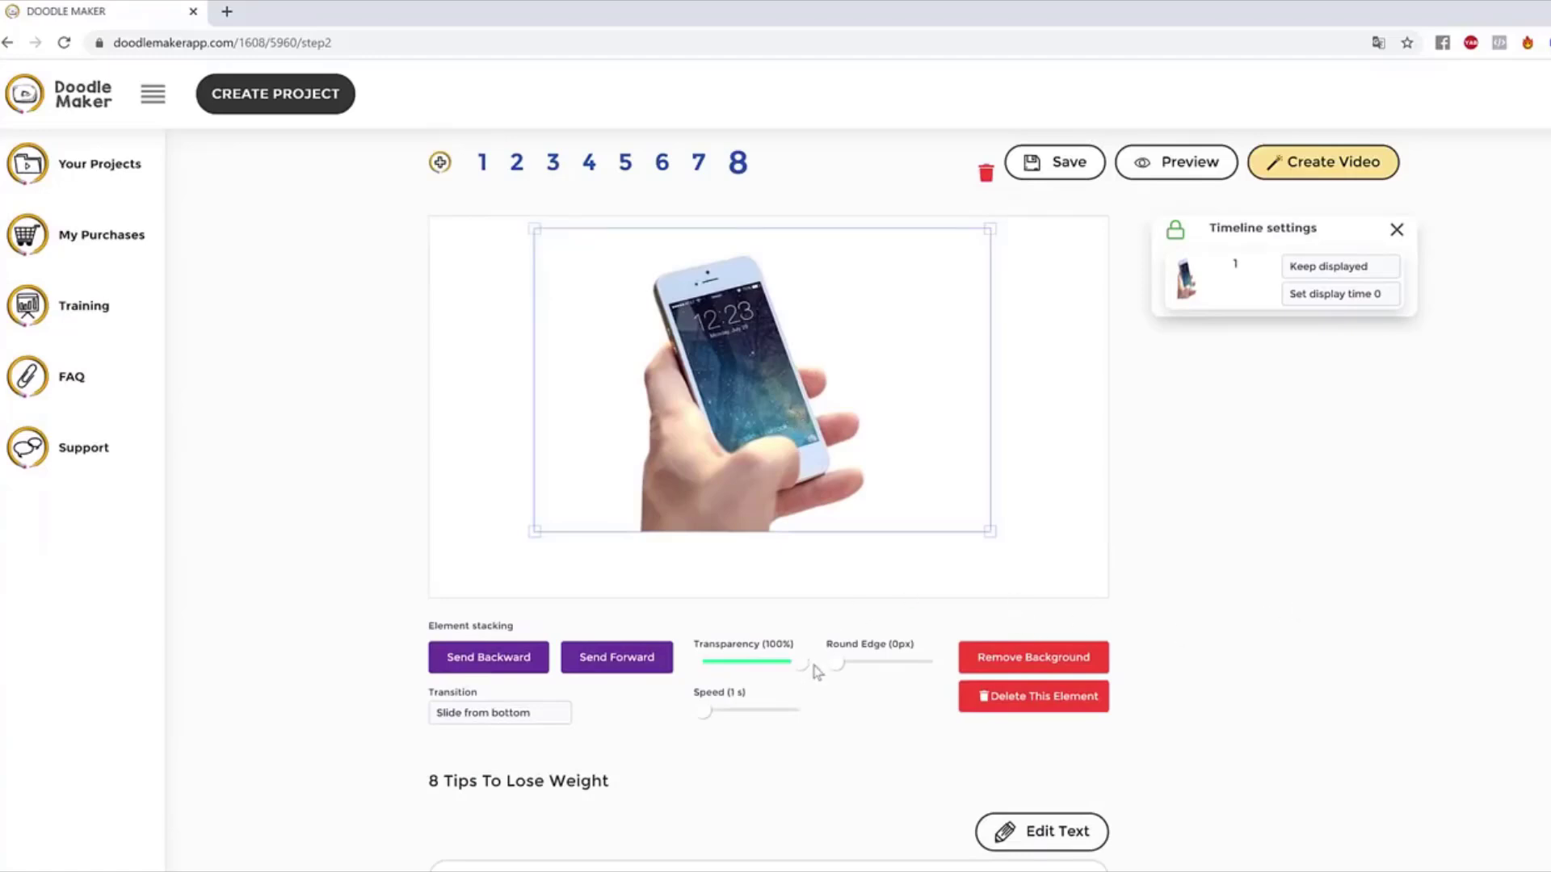
drag(798, 665, 773, 669)
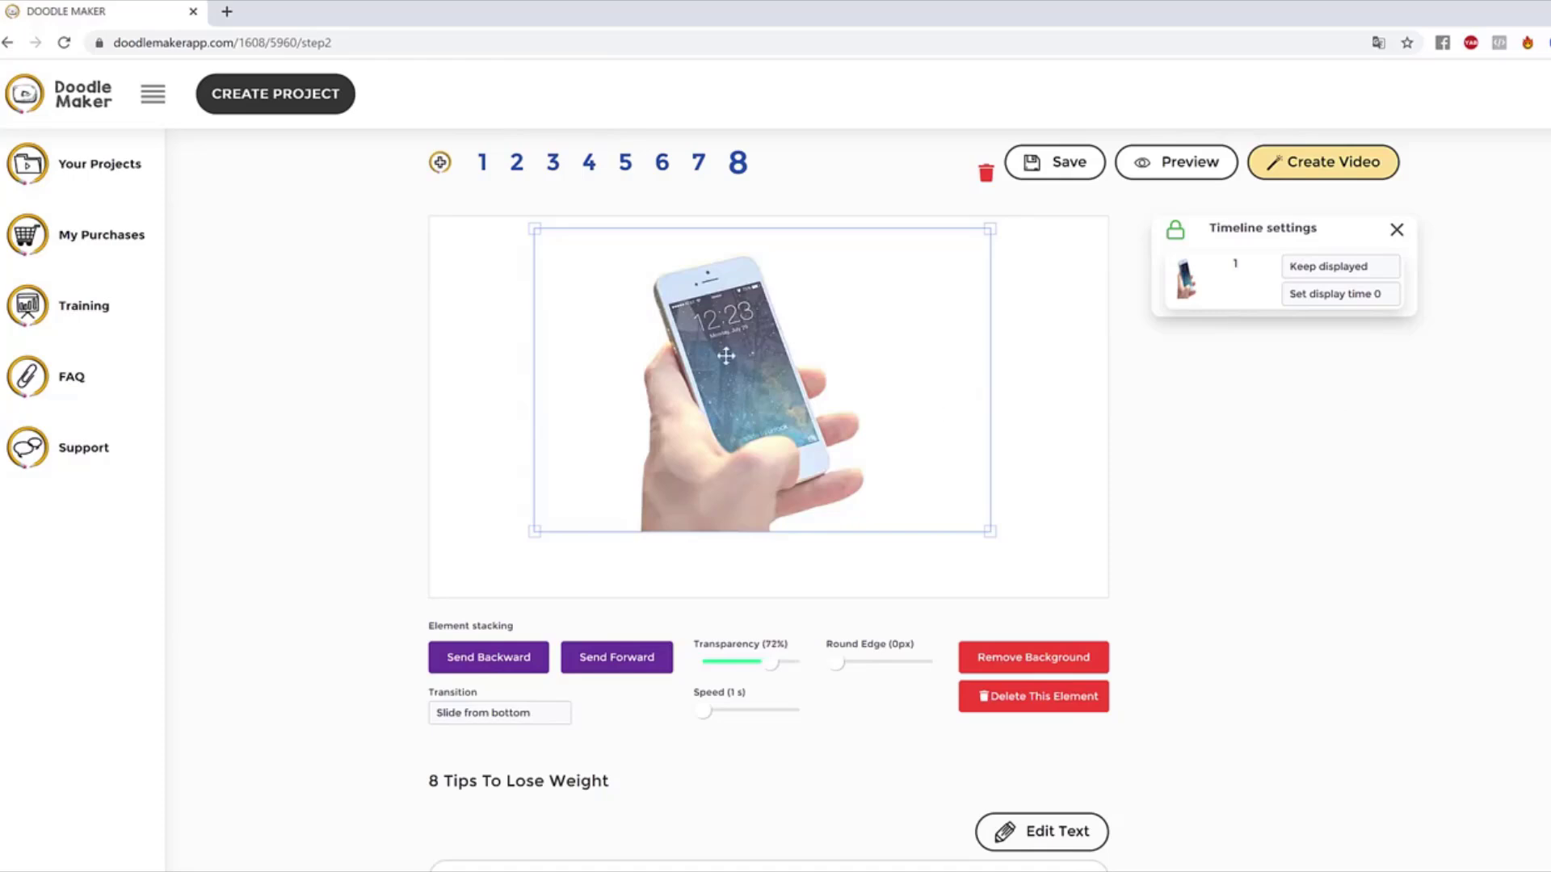
Step: Set the smartphone image's transition to Reveal and preview slide 8
click(515, 716)
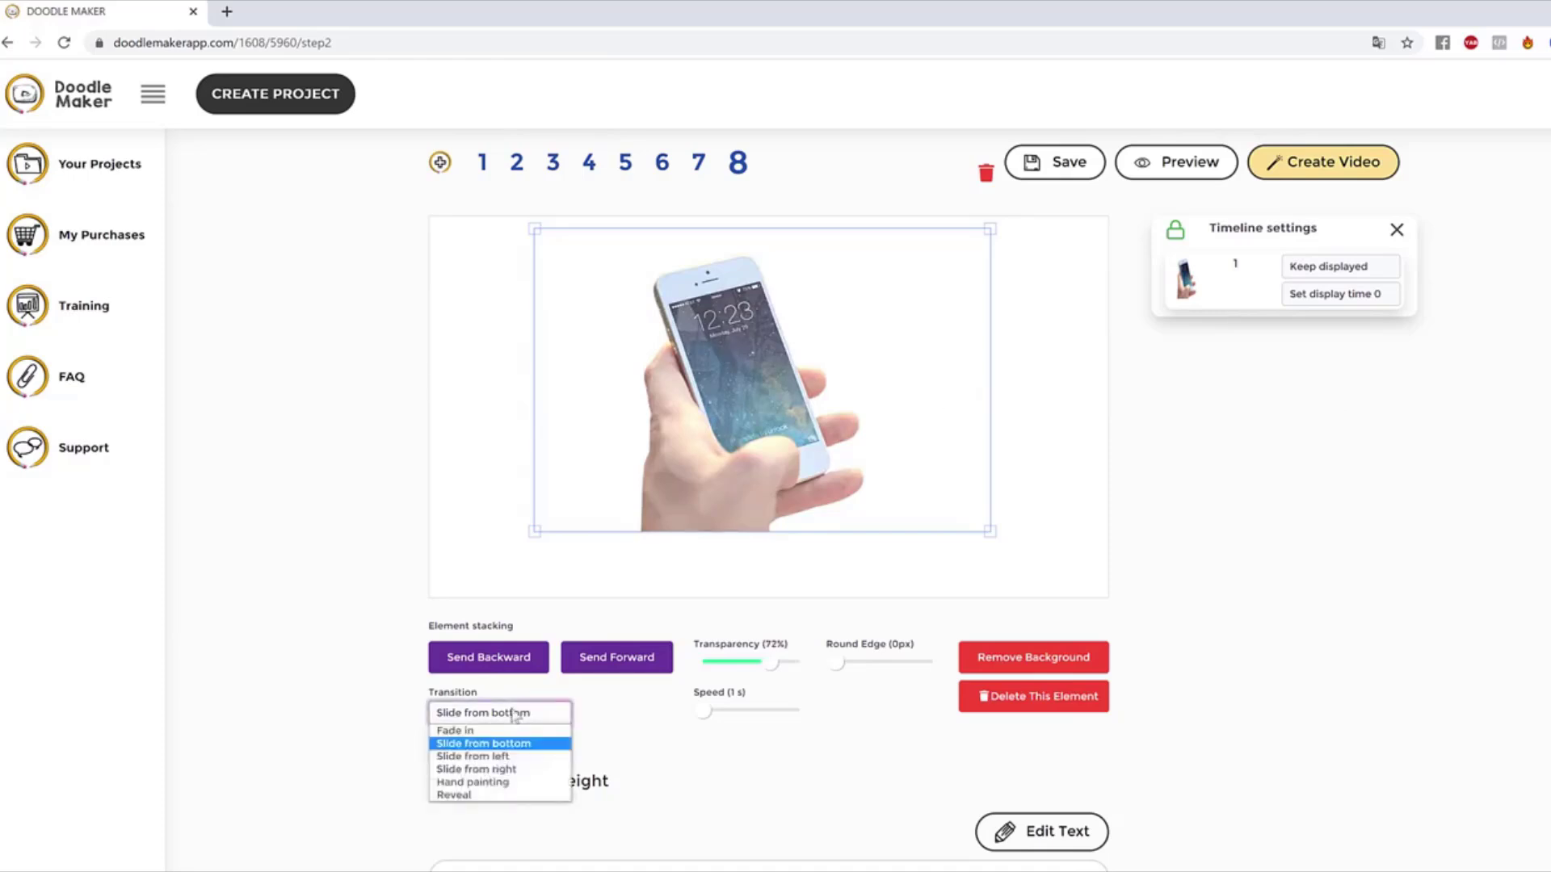
click(500, 783)
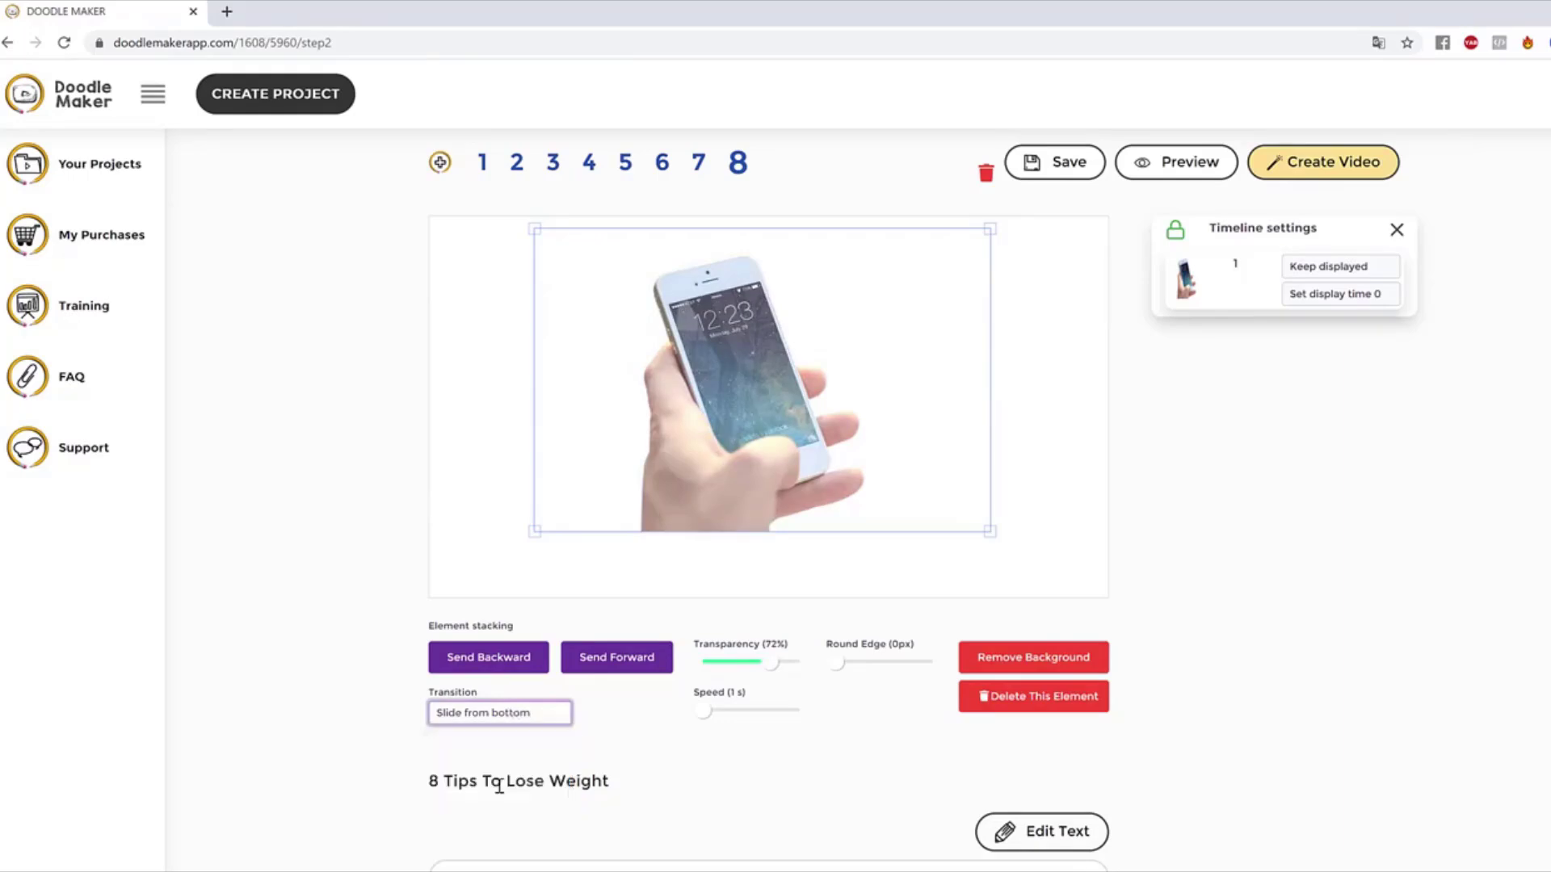
click(484, 718)
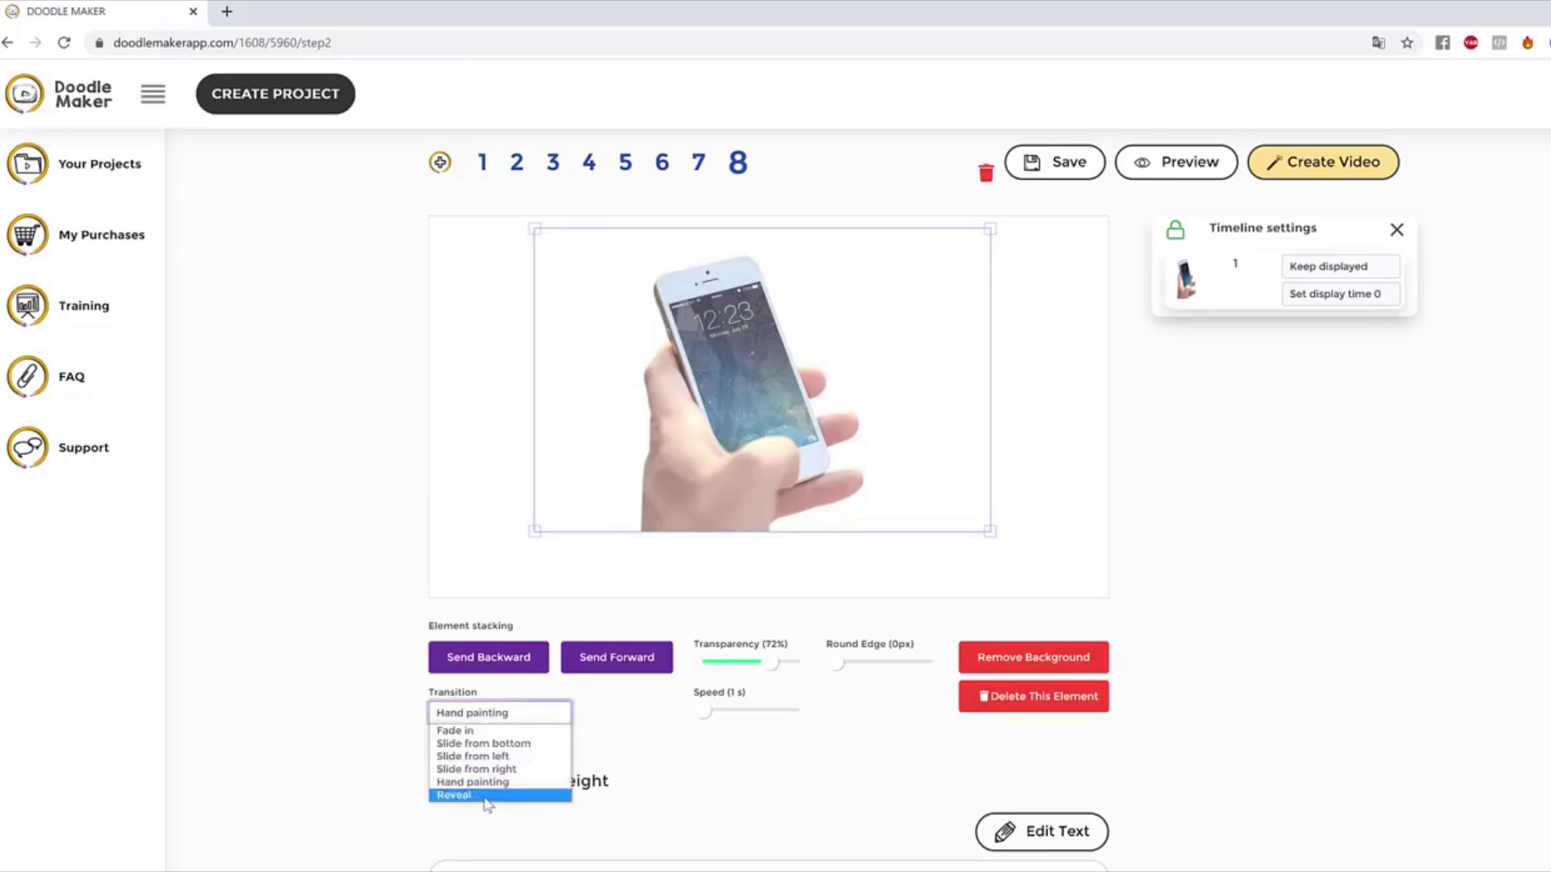
click(485, 796)
click(1050, 448)
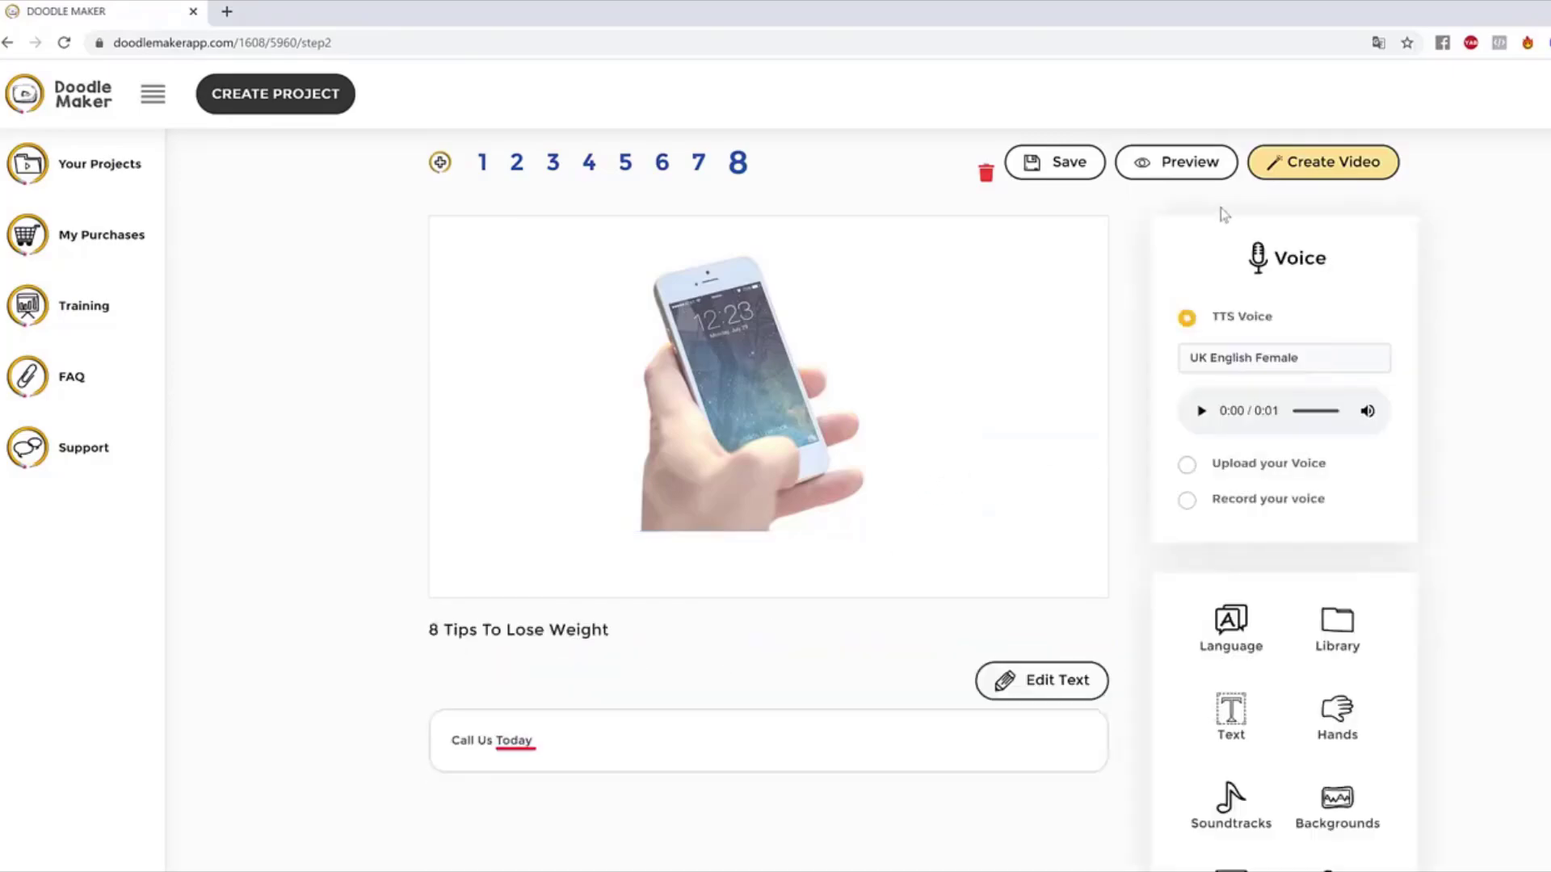
click(1216, 172)
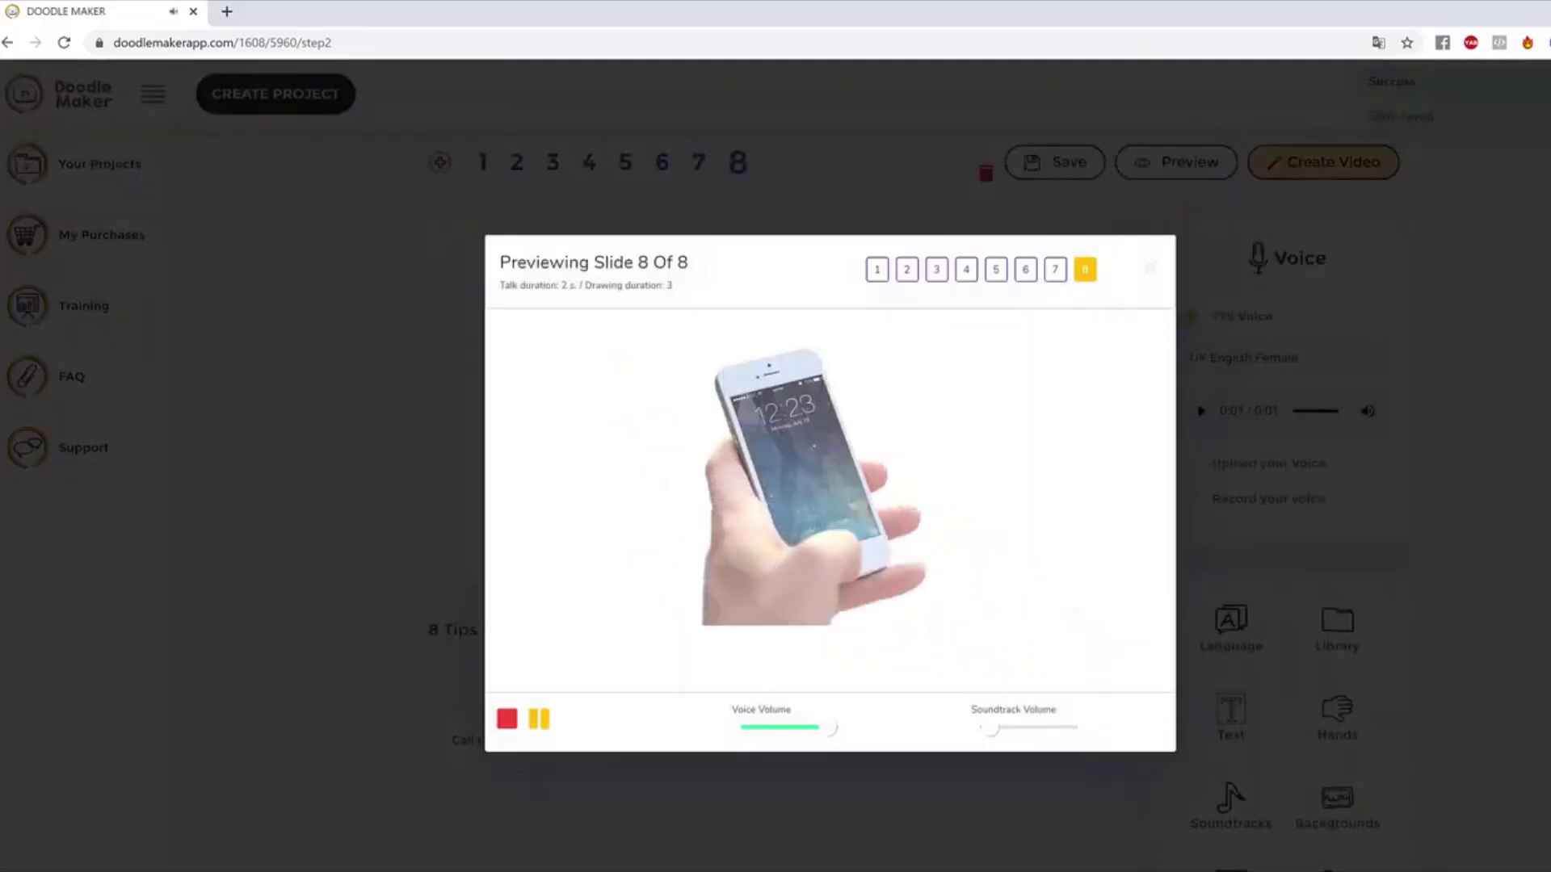
click(417, 734)
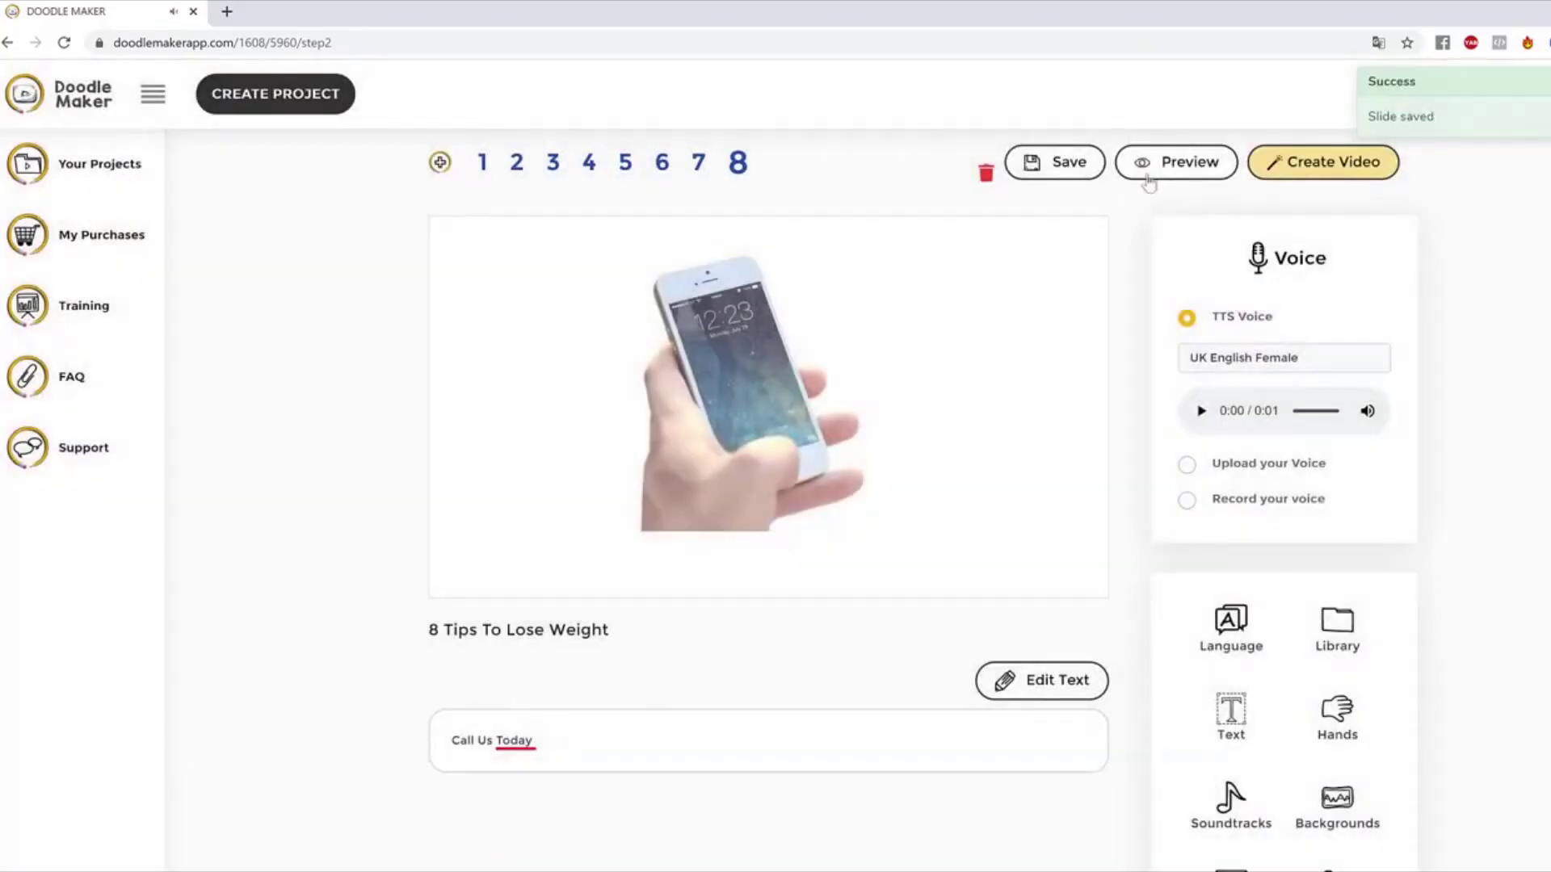
Step: Change the smartphone image's transition to Hand painting, preview slide 8's animation, and deselect the image
click(766, 475)
click(496, 715)
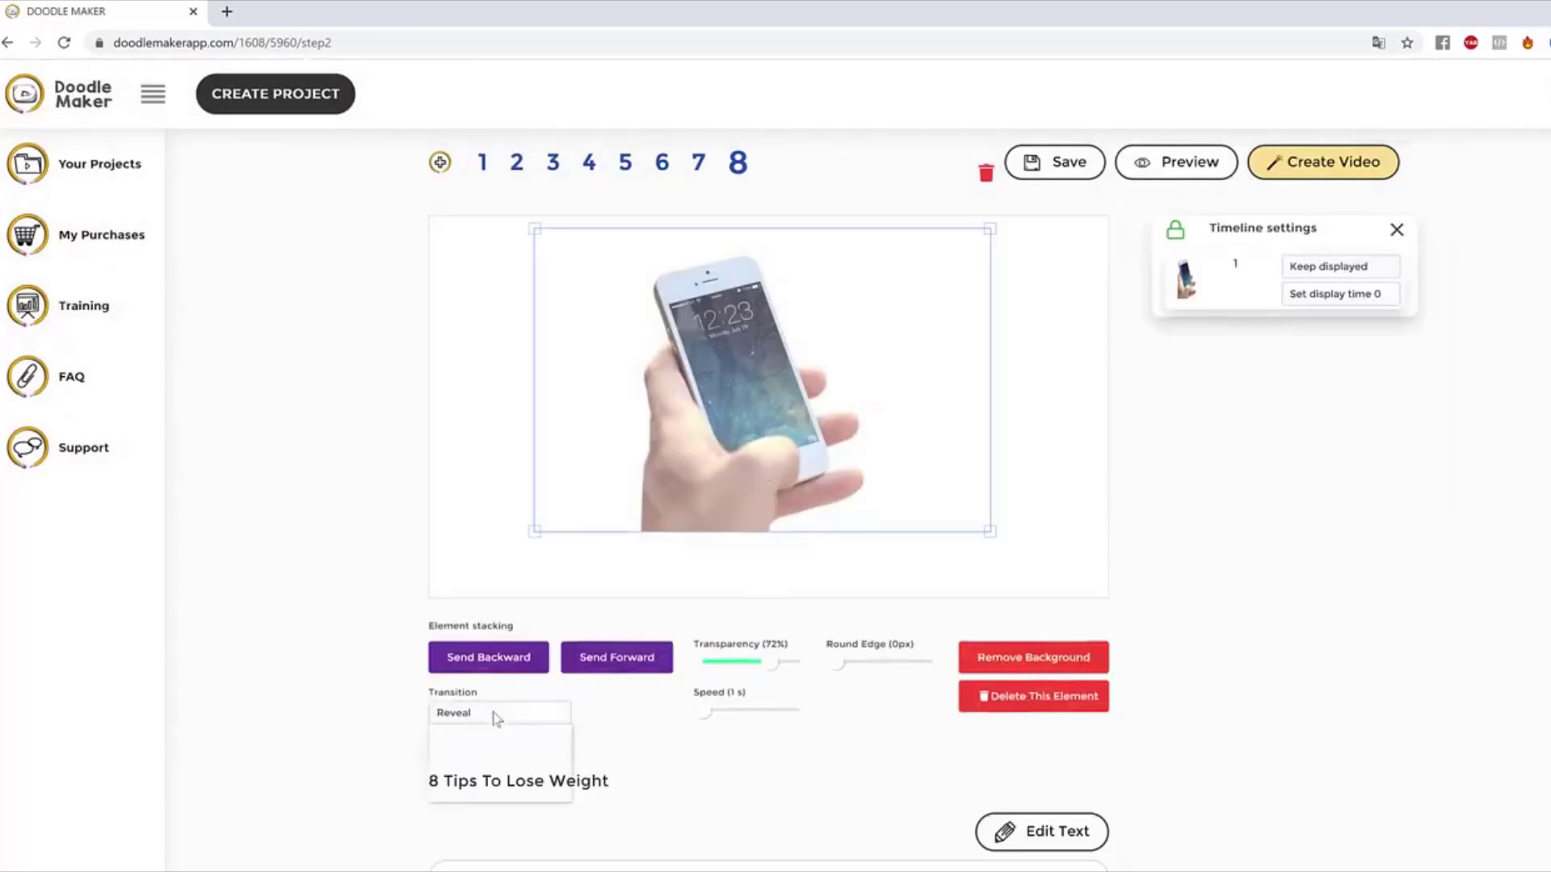
click(489, 781)
scroll(1179, 670, down, 1)
scroll(1159, 671, up, 2)
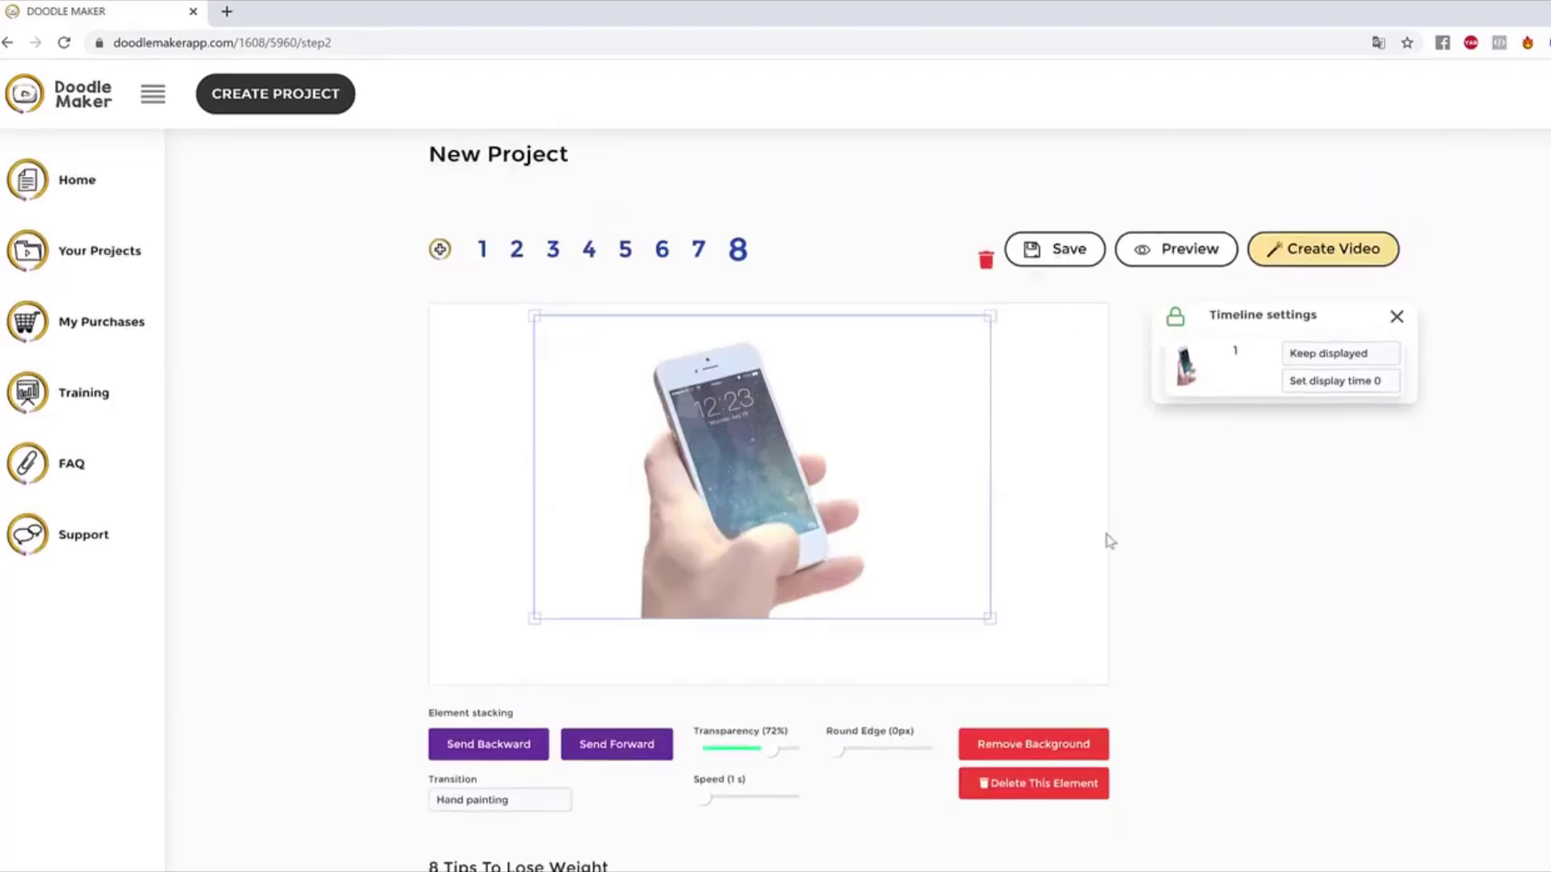
scroll(1194, 623, down, 3)
scroll(1204, 633, up, 3)
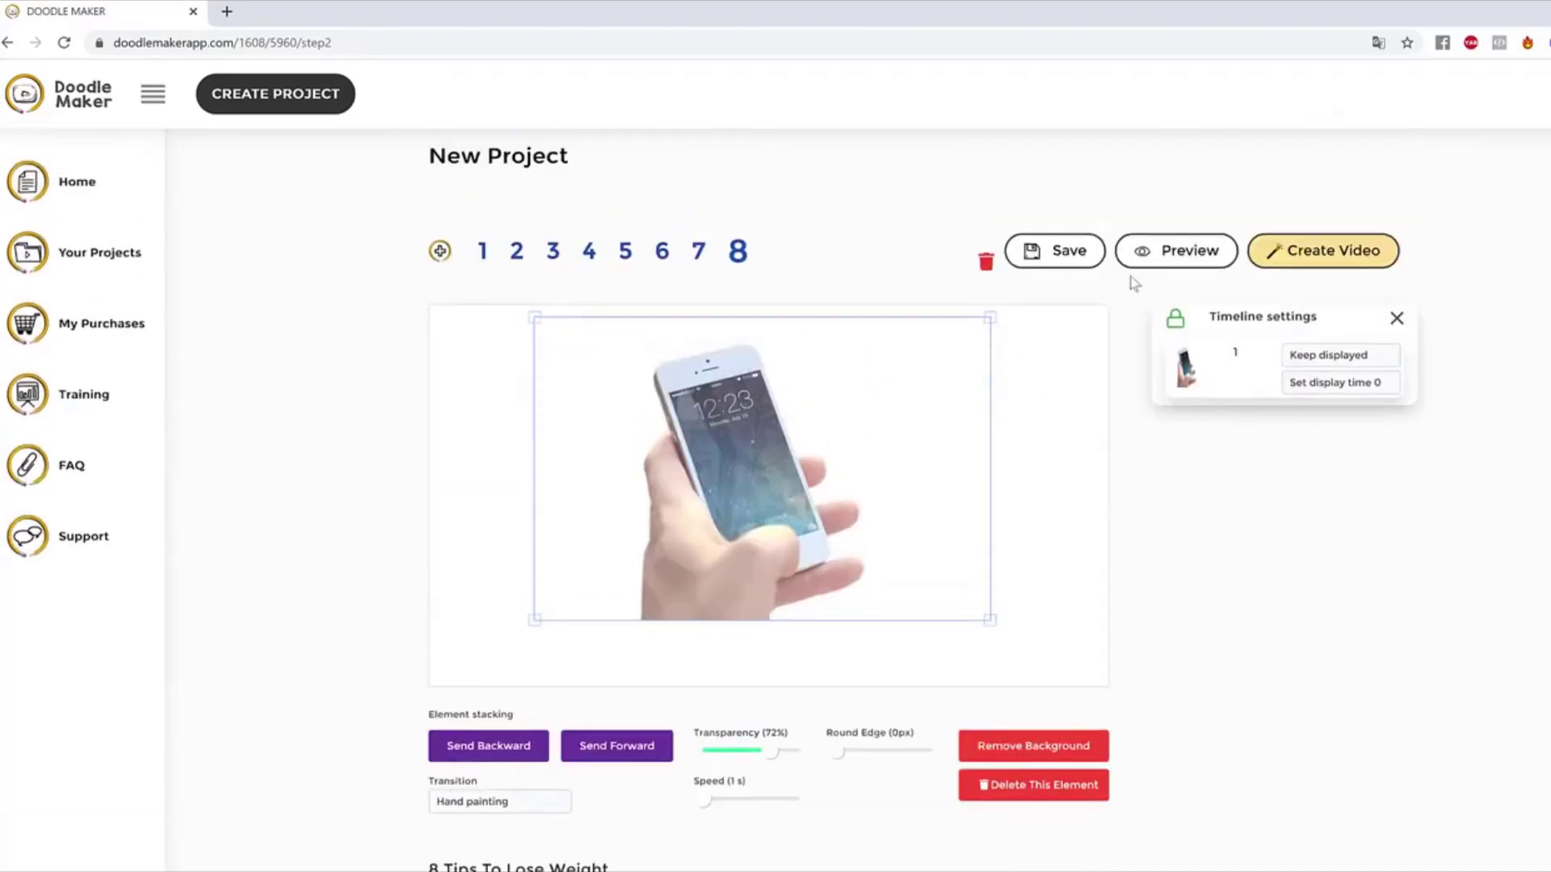
click(1156, 267)
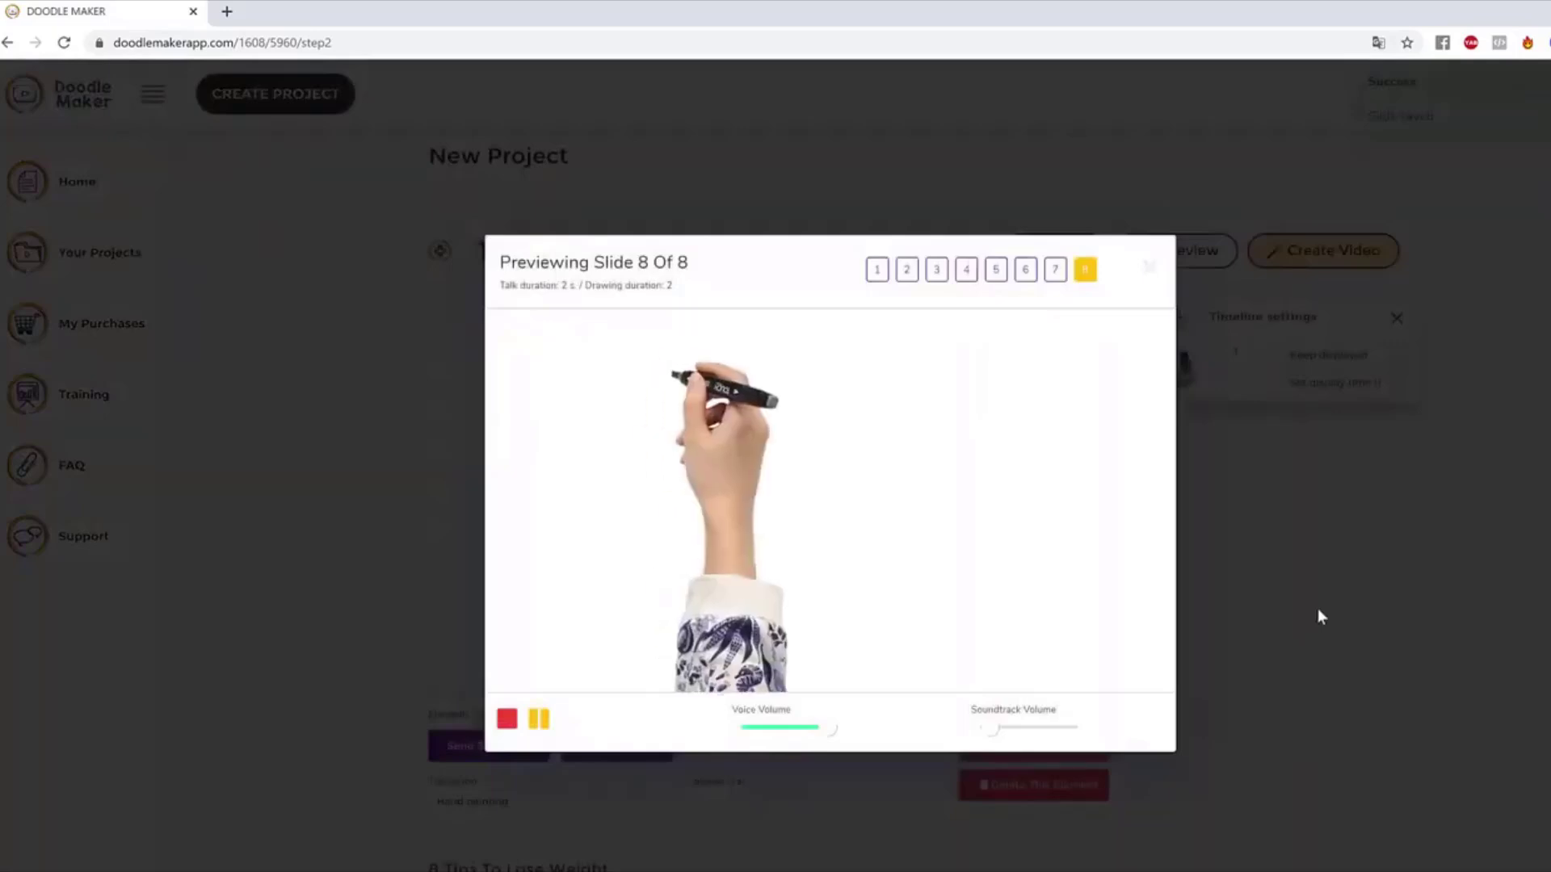
click(1318, 616)
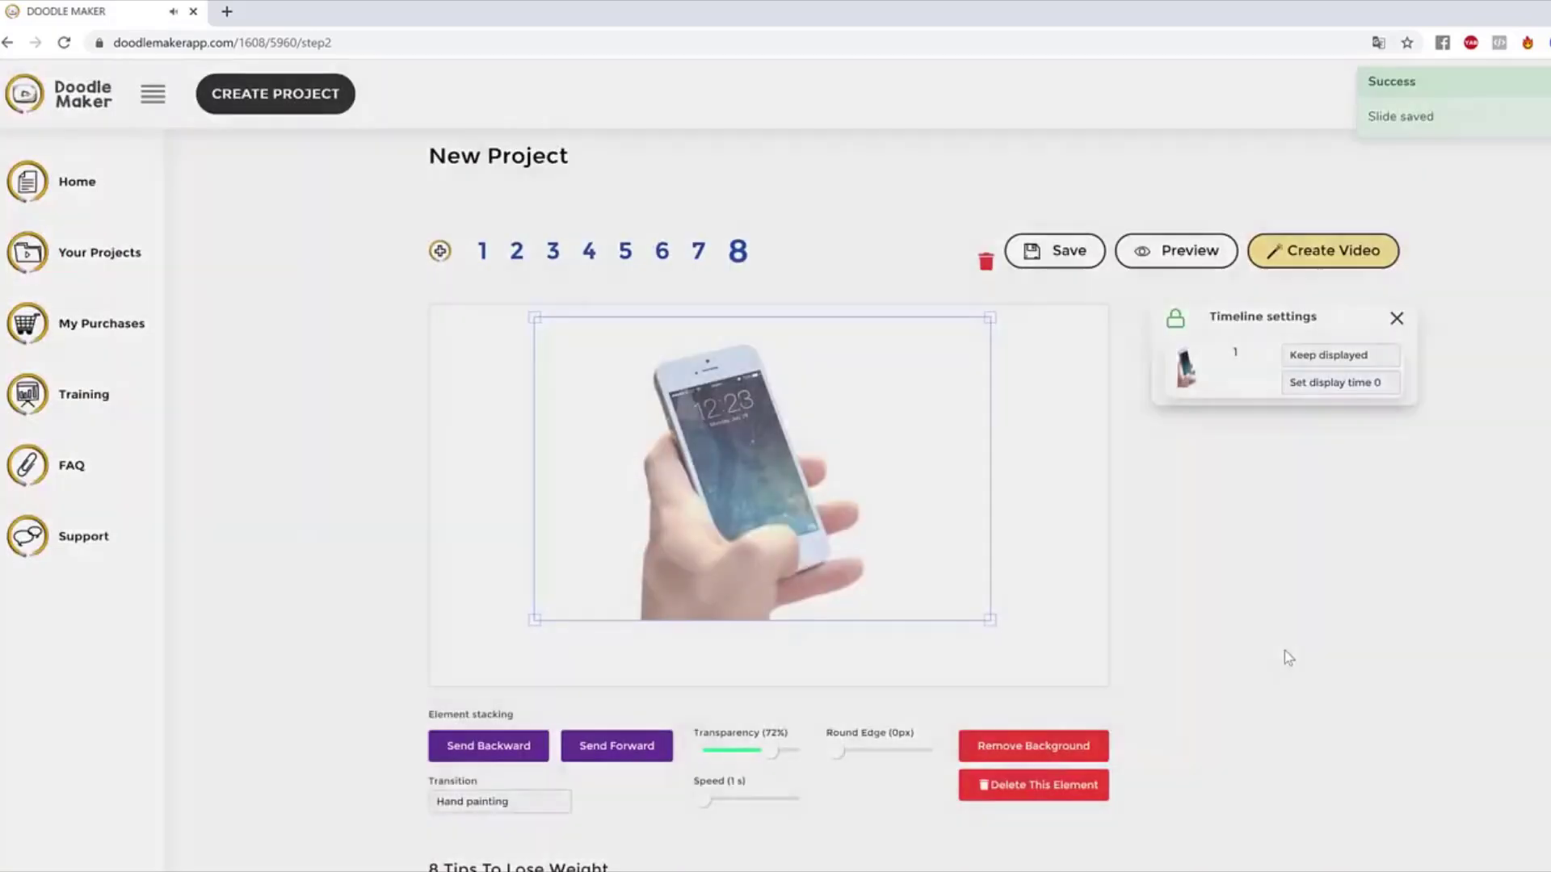
click(1094, 641)
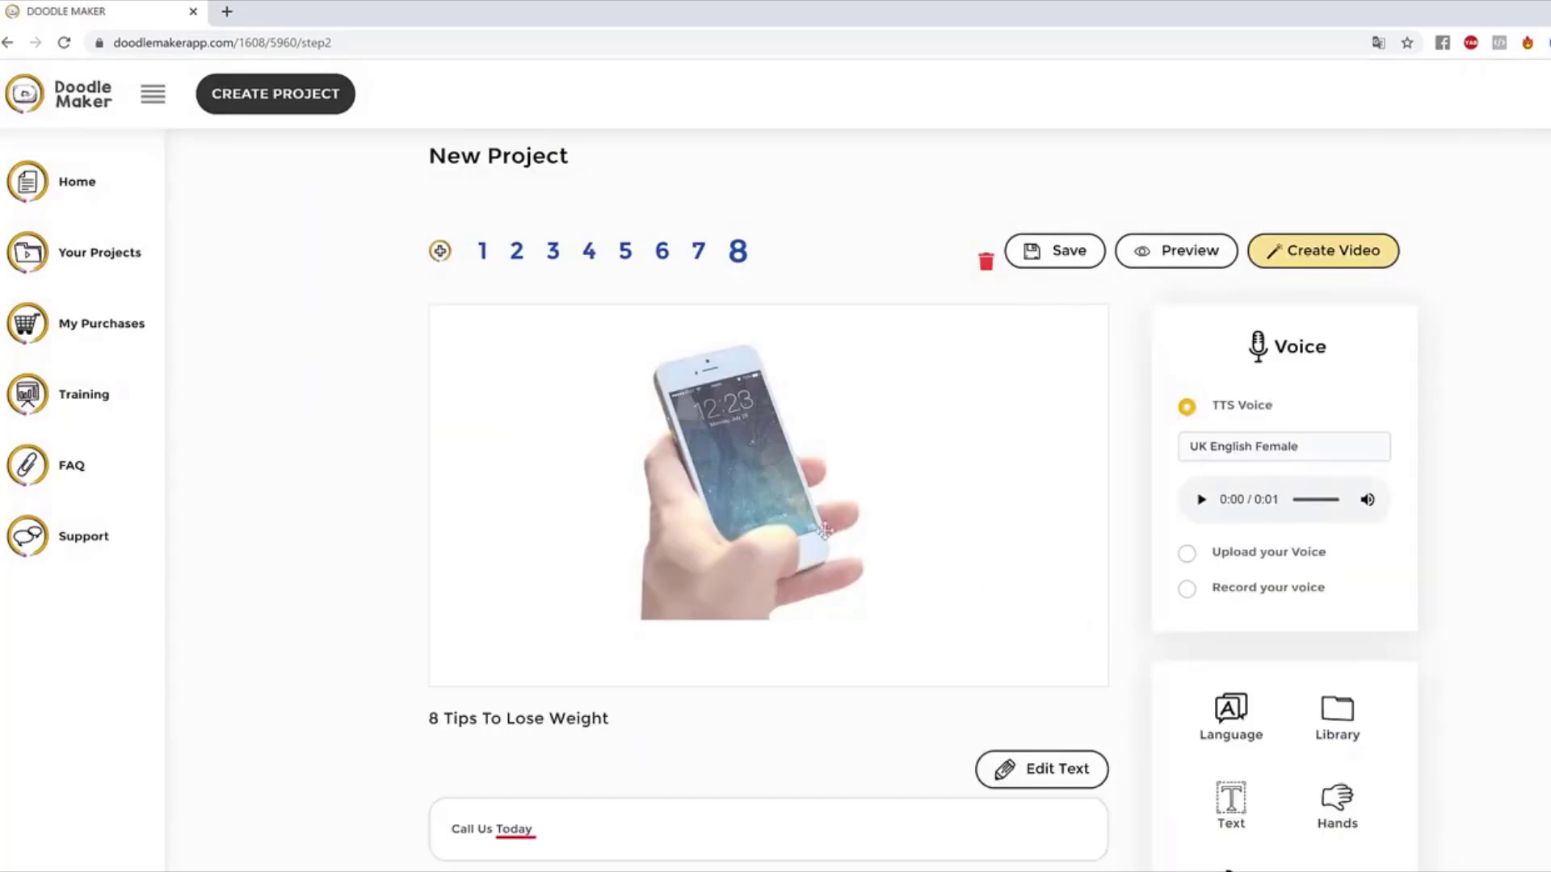
click(750, 541)
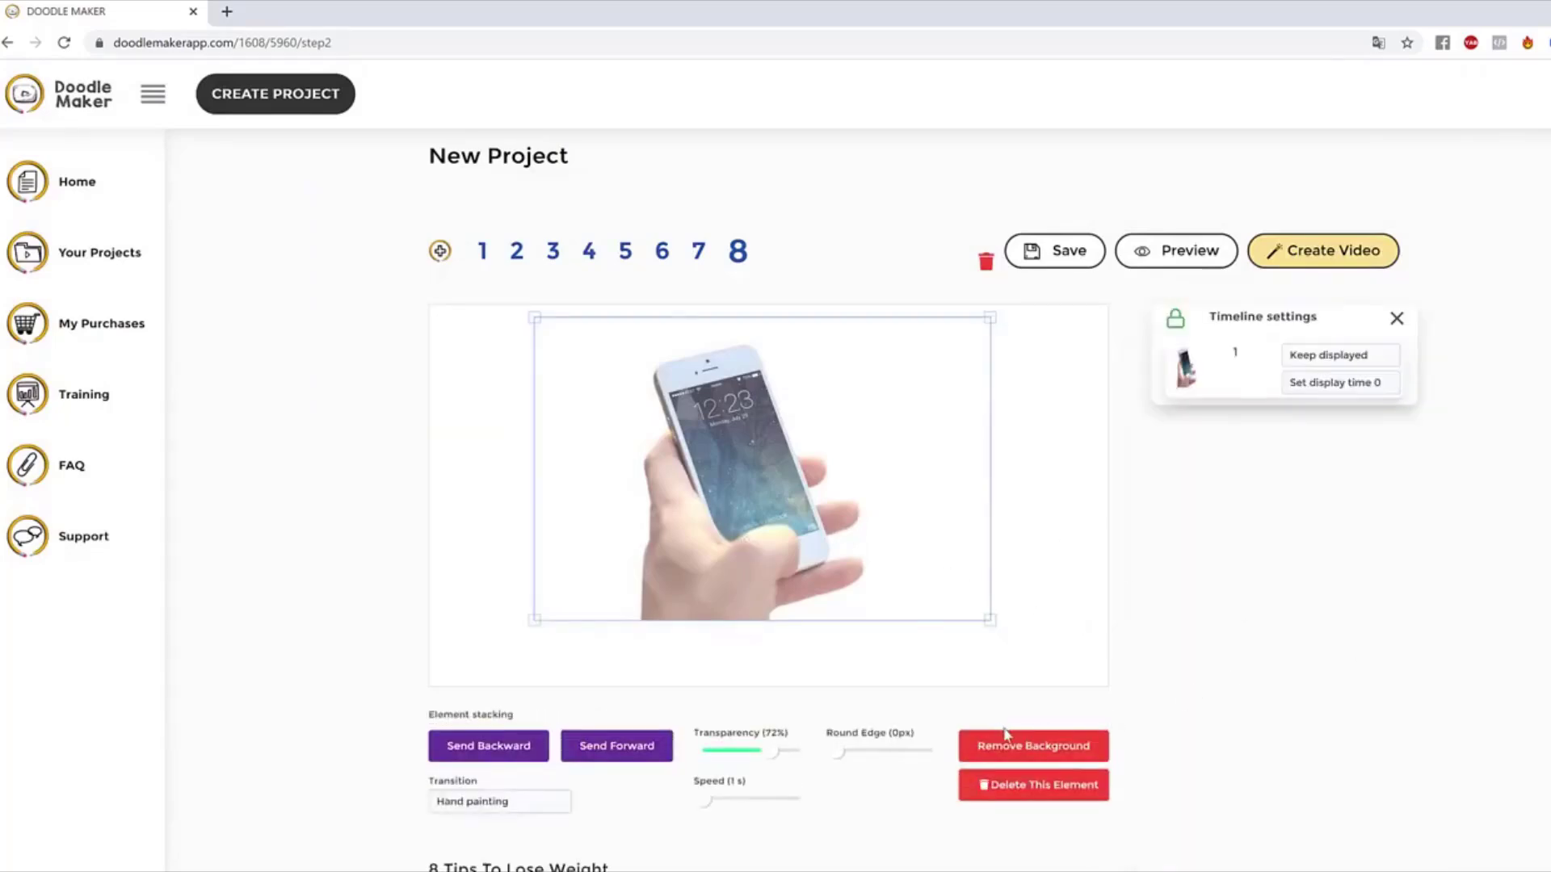
scroll(1024, 685, down, 3)
scroll(1163, 736, up, 3)
scroll(1201, 567, down, 2)
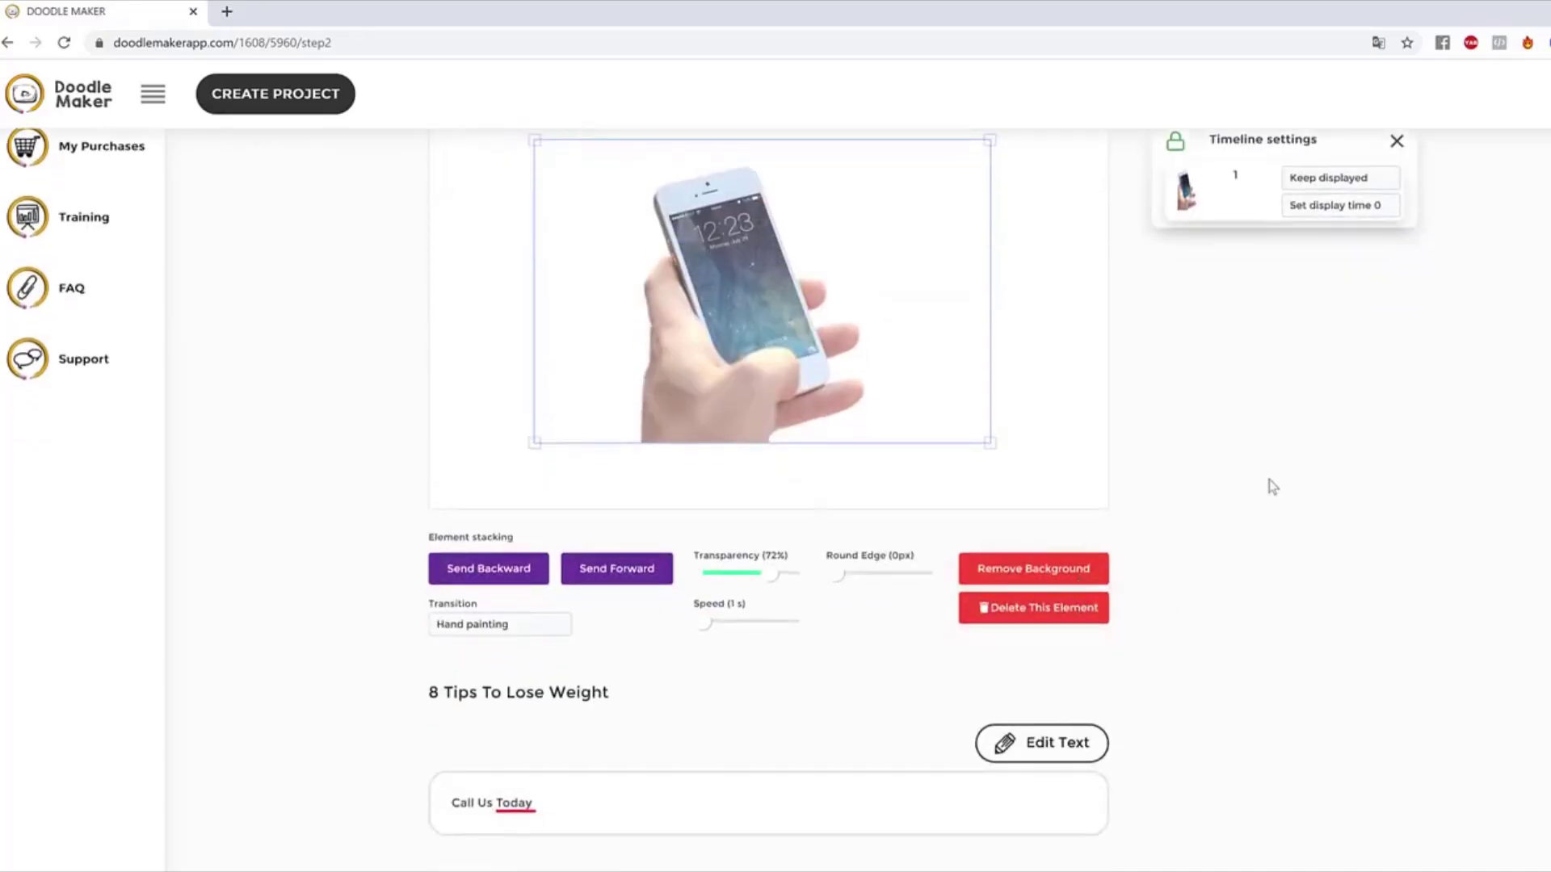
scroll(1272, 561, up, 2)
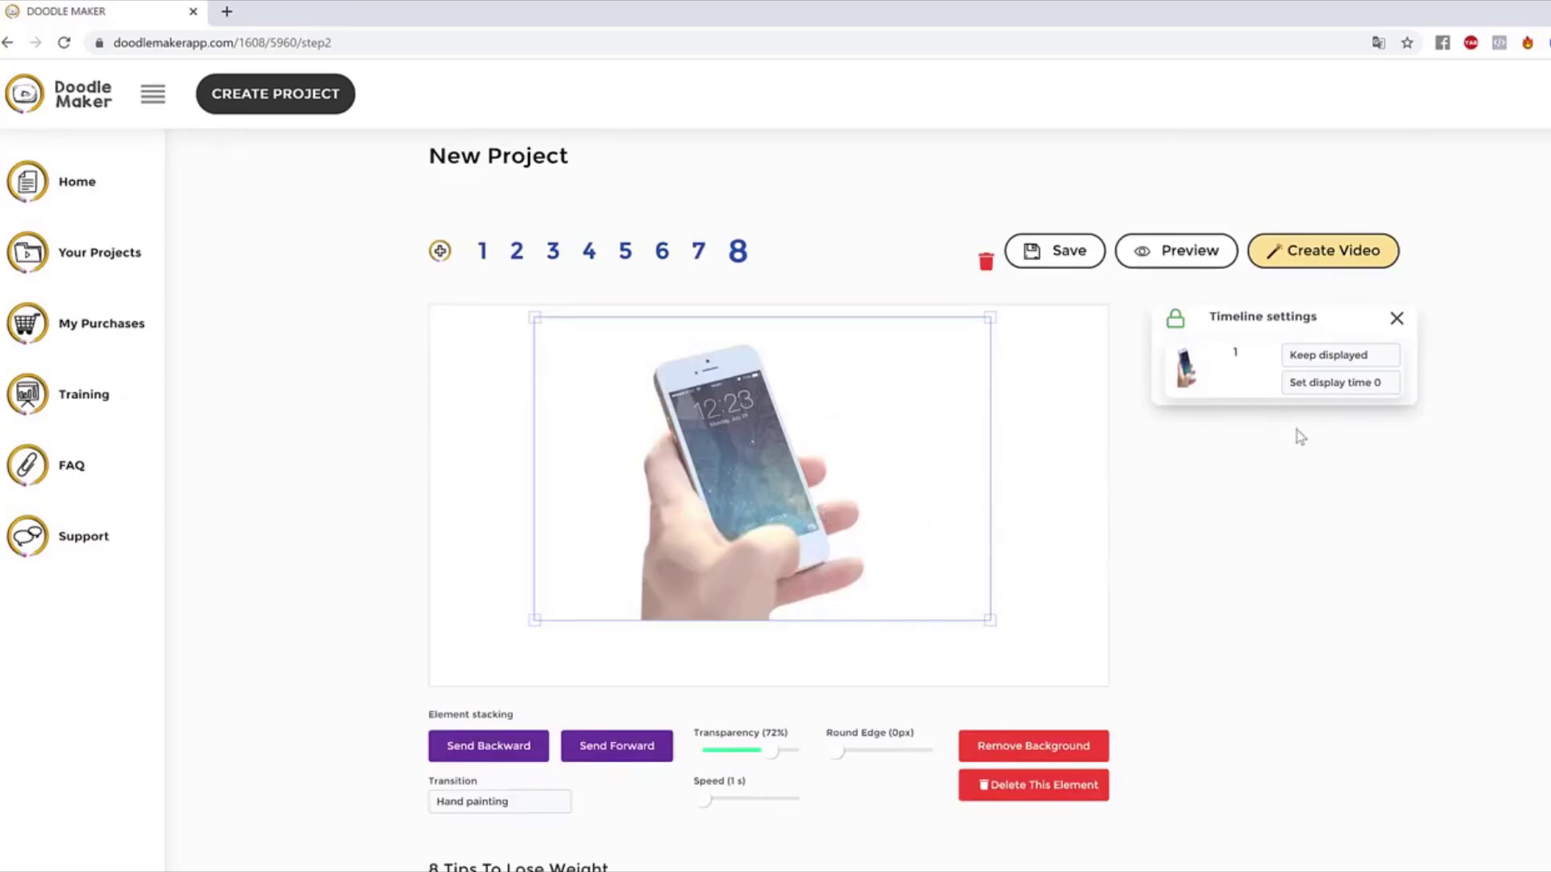
click(1056, 480)
Step: Replace the faded smartphone image on slide 8 with the full-colour cartoon version of the photo, centred on the slide
scroll(1171, 606, down, 2)
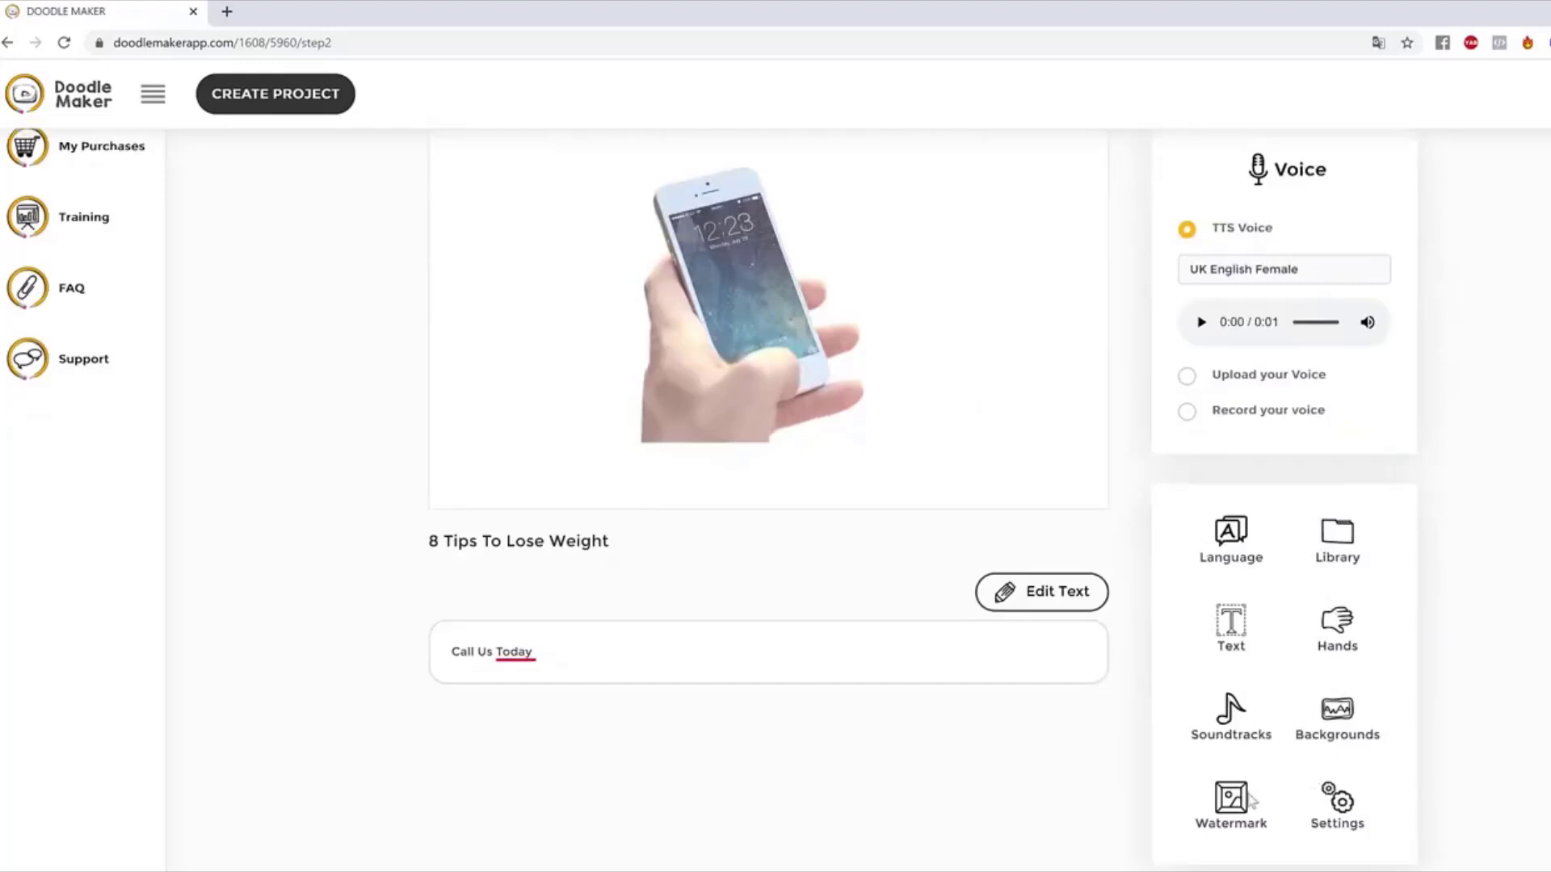
click(1337, 537)
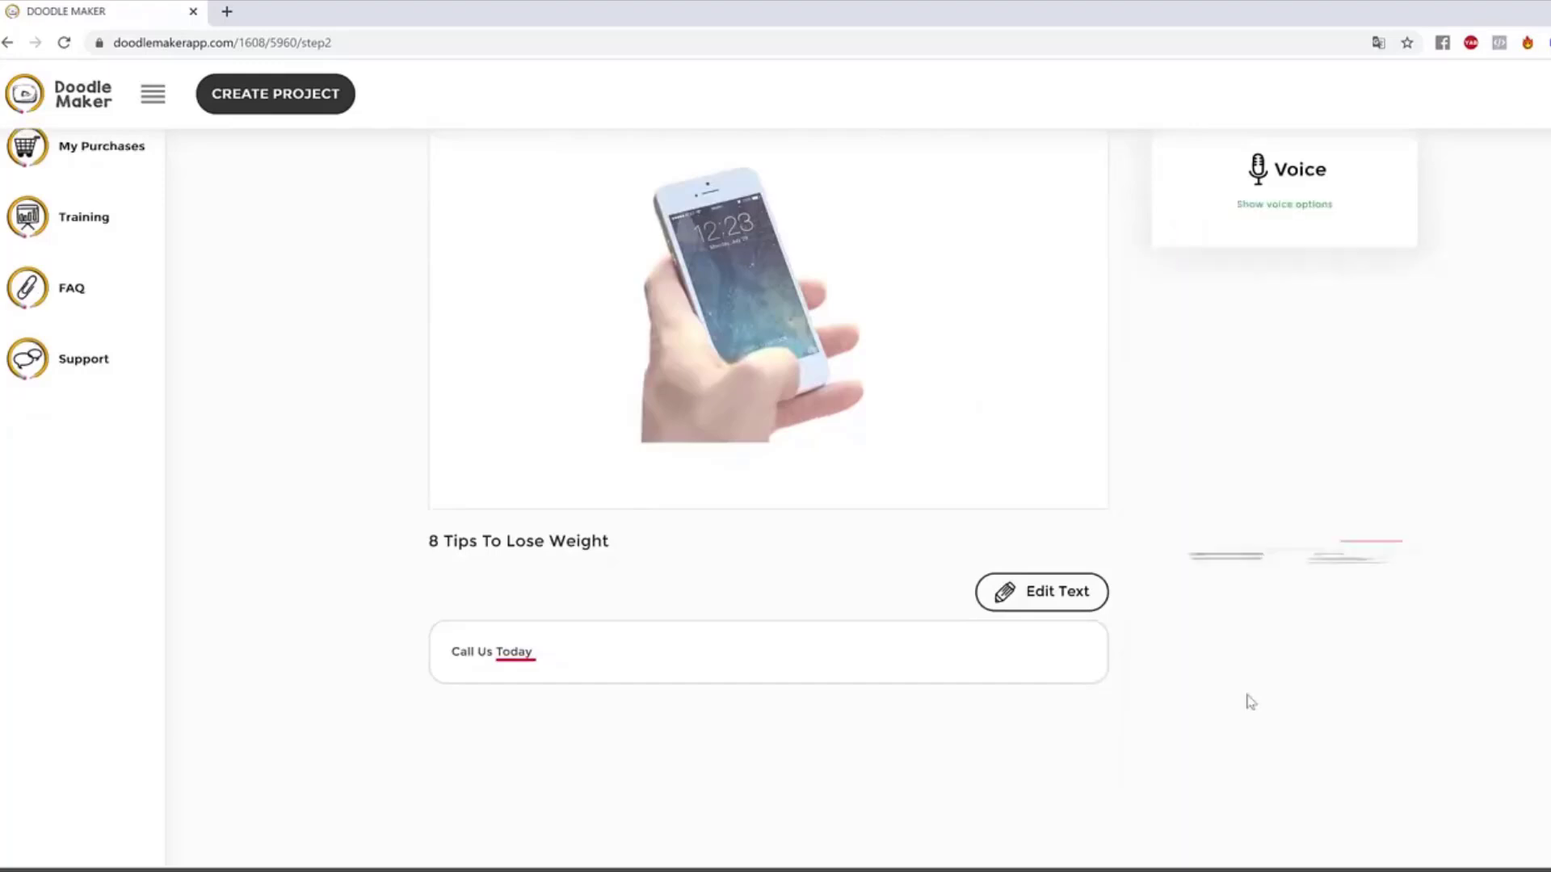
click(1224, 567)
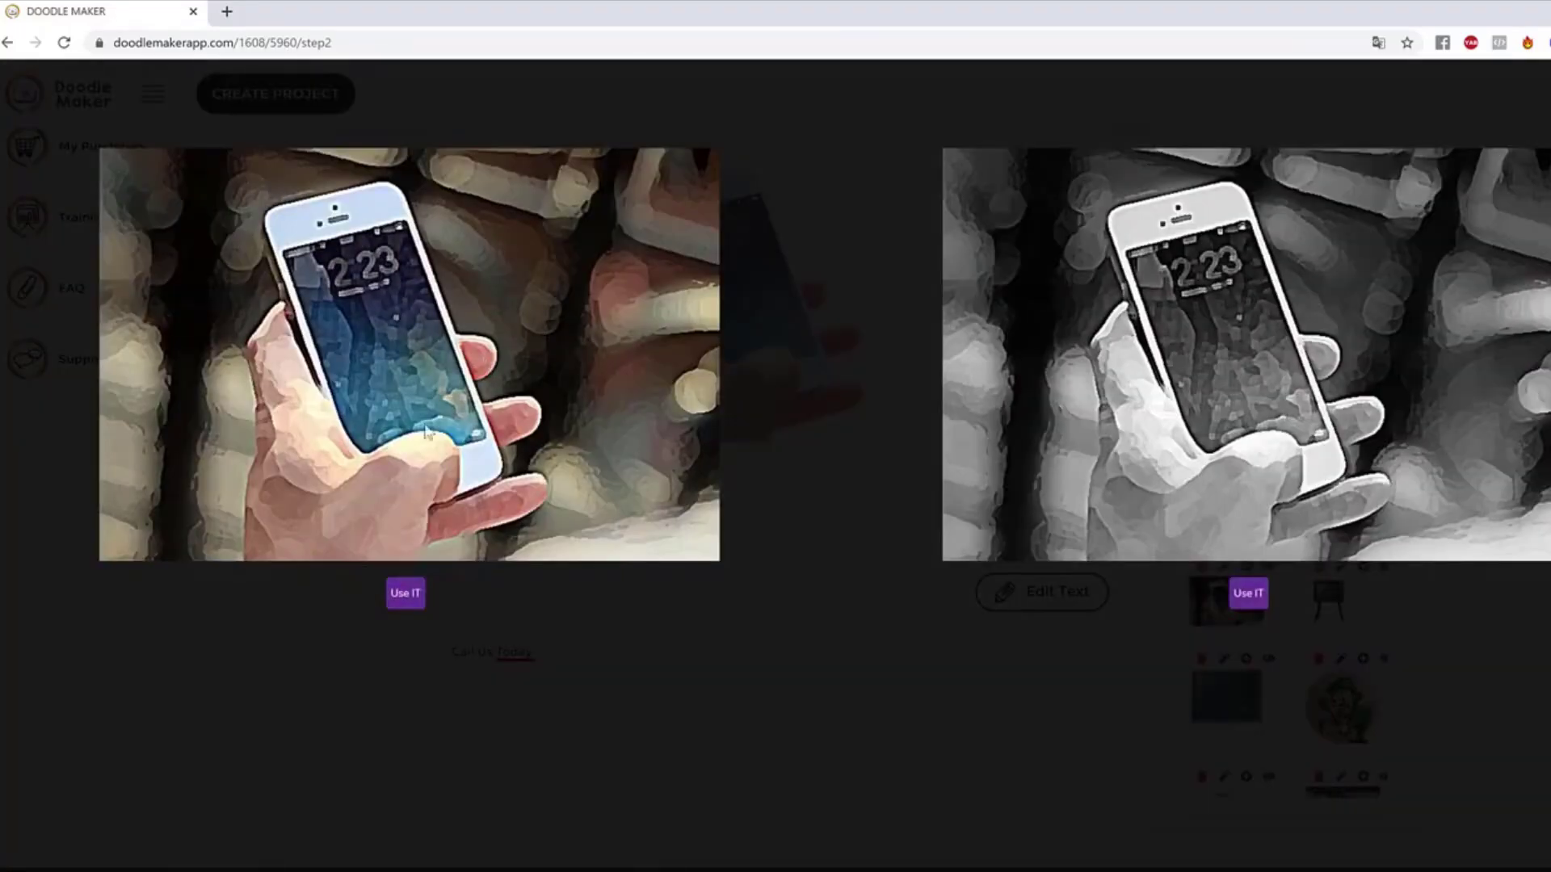
click(407, 595)
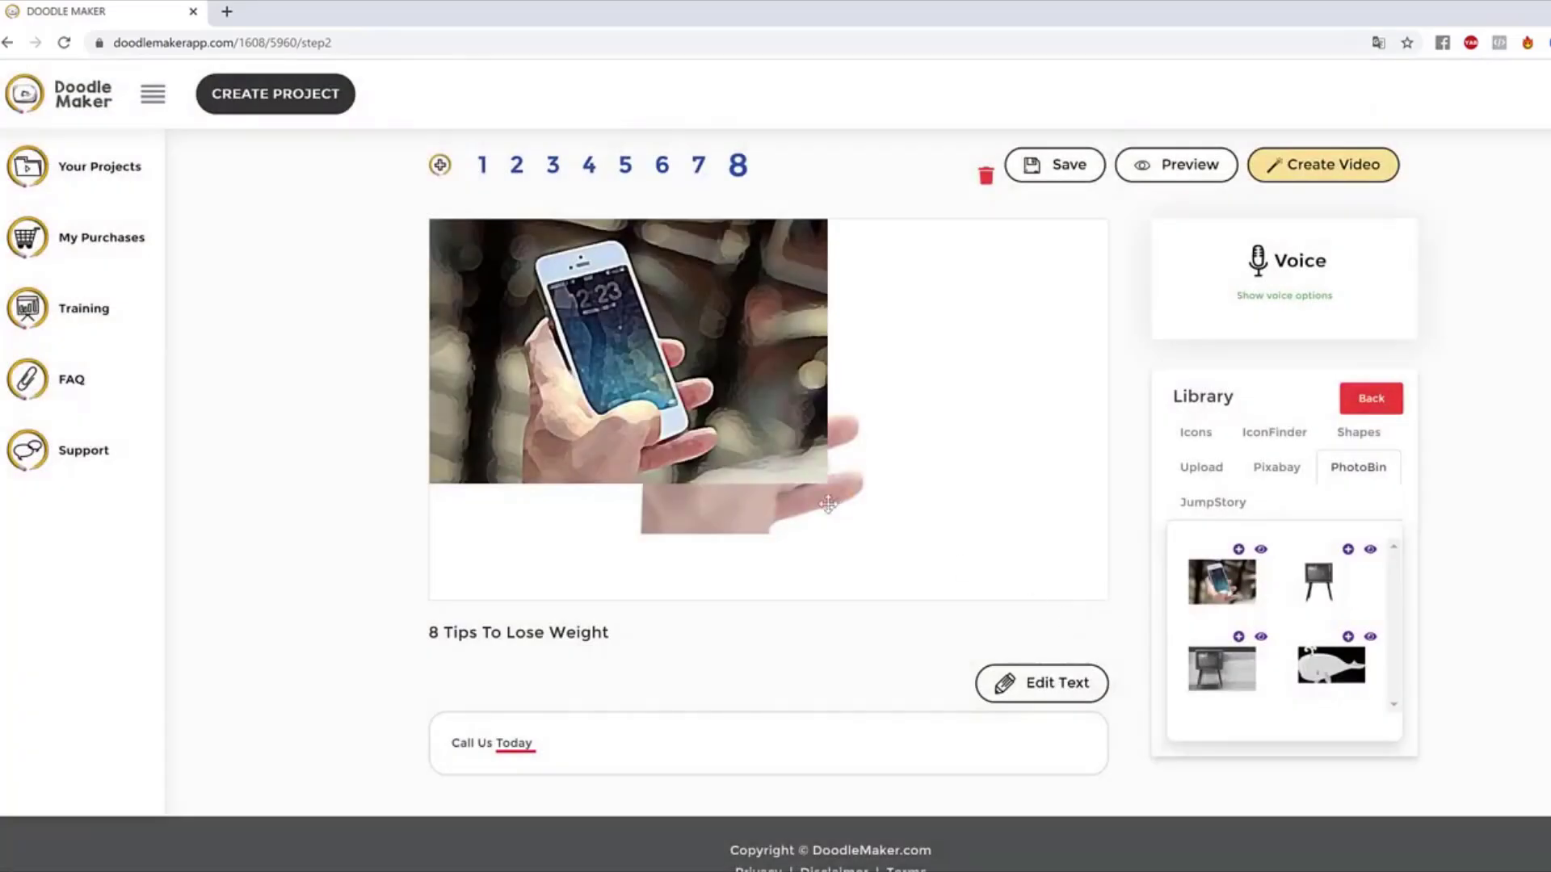
click(955, 512)
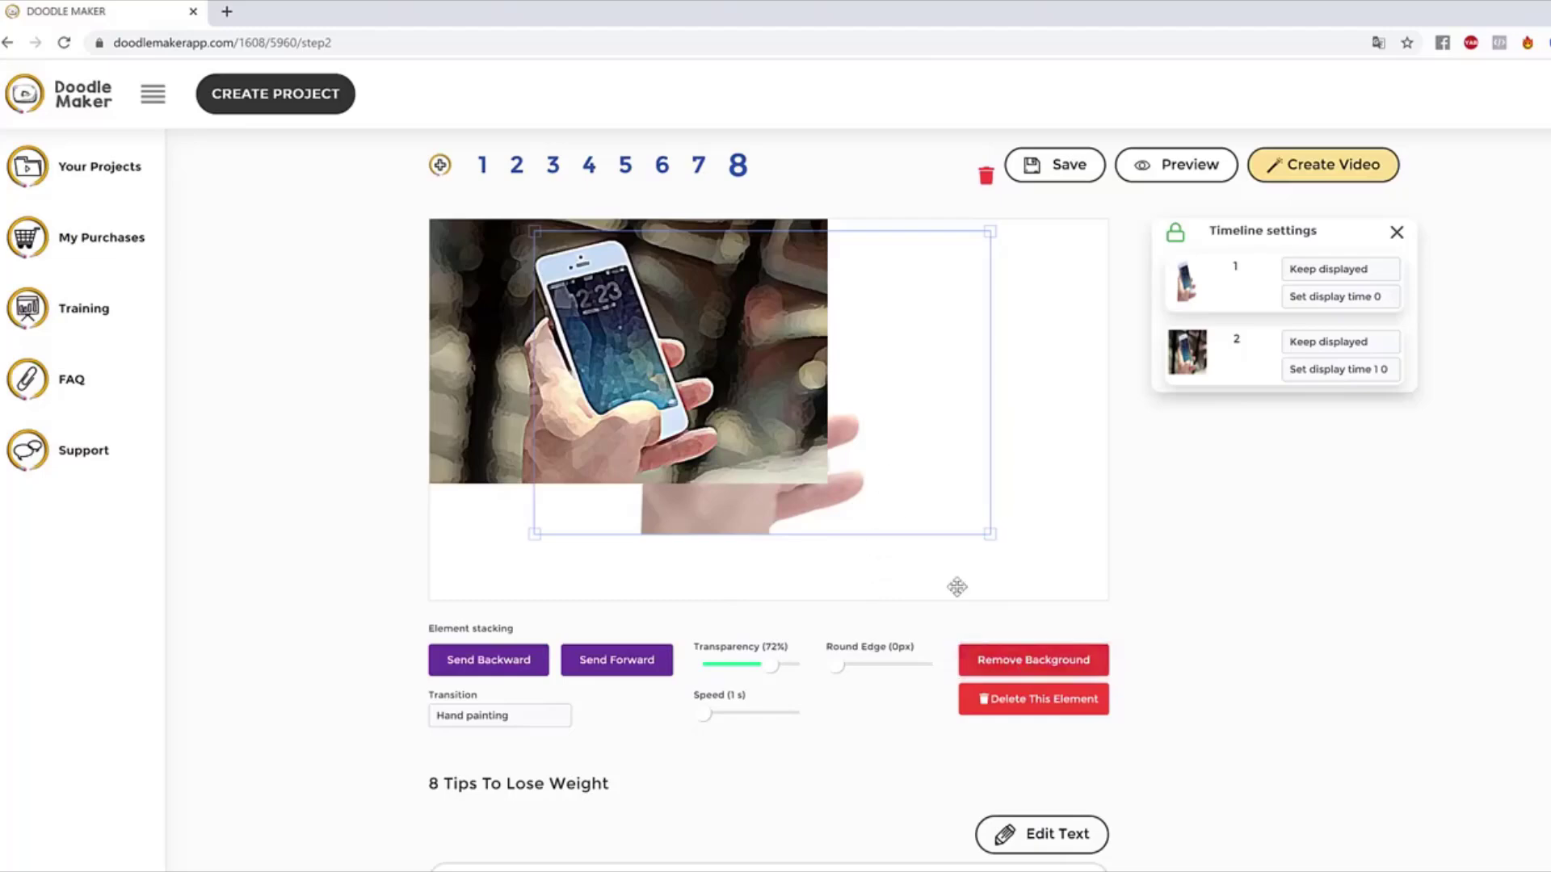
click(1042, 699)
click(783, 444)
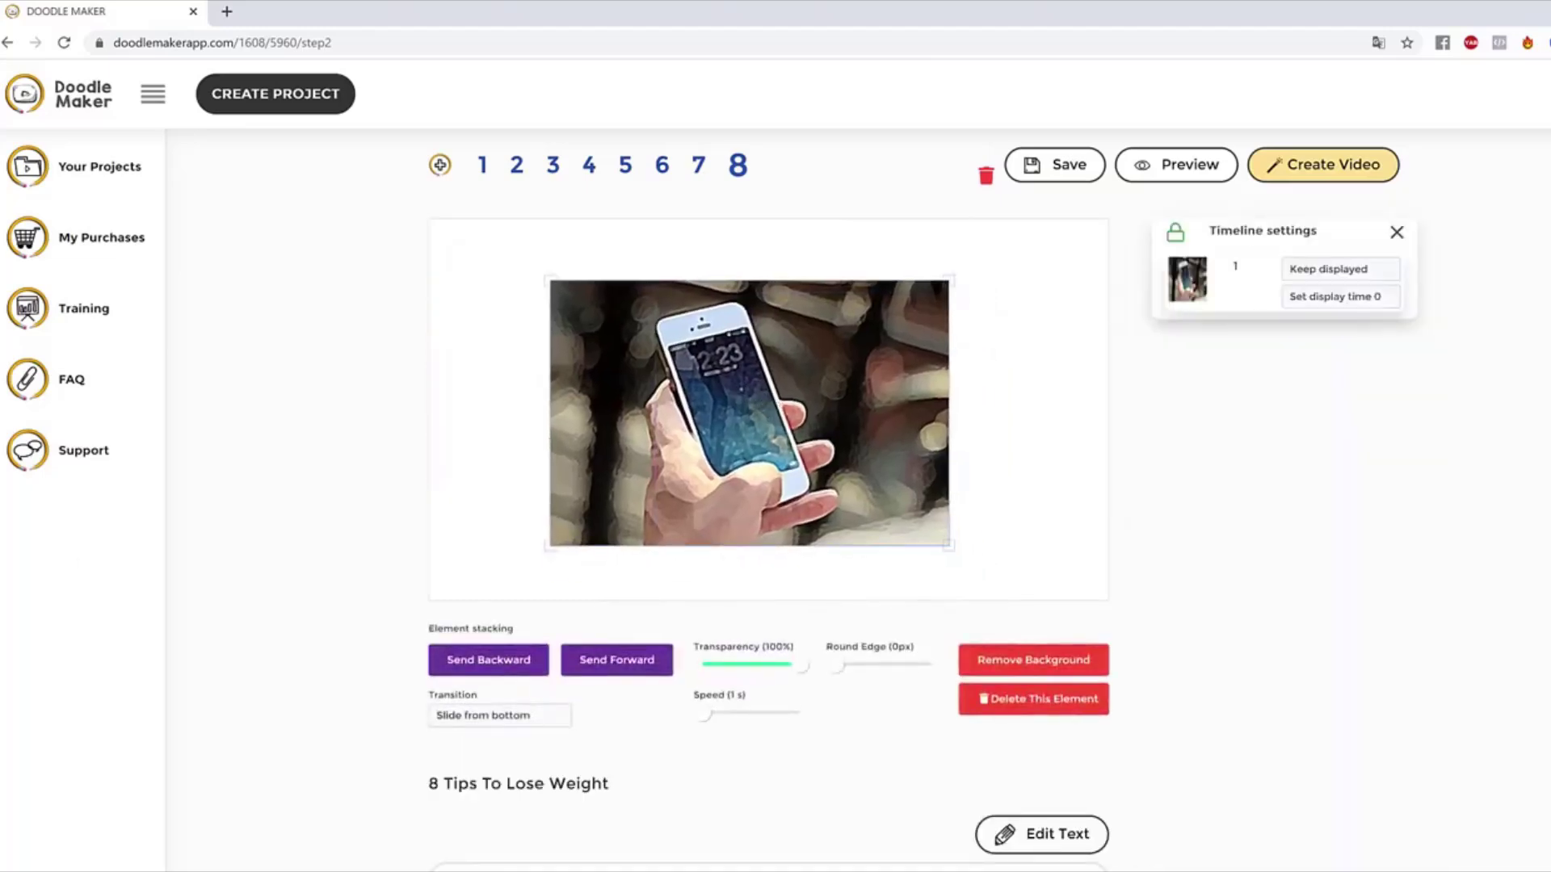
Step: Remove the background of the cartoon-style smartphone image on slide 8
click(1077, 668)
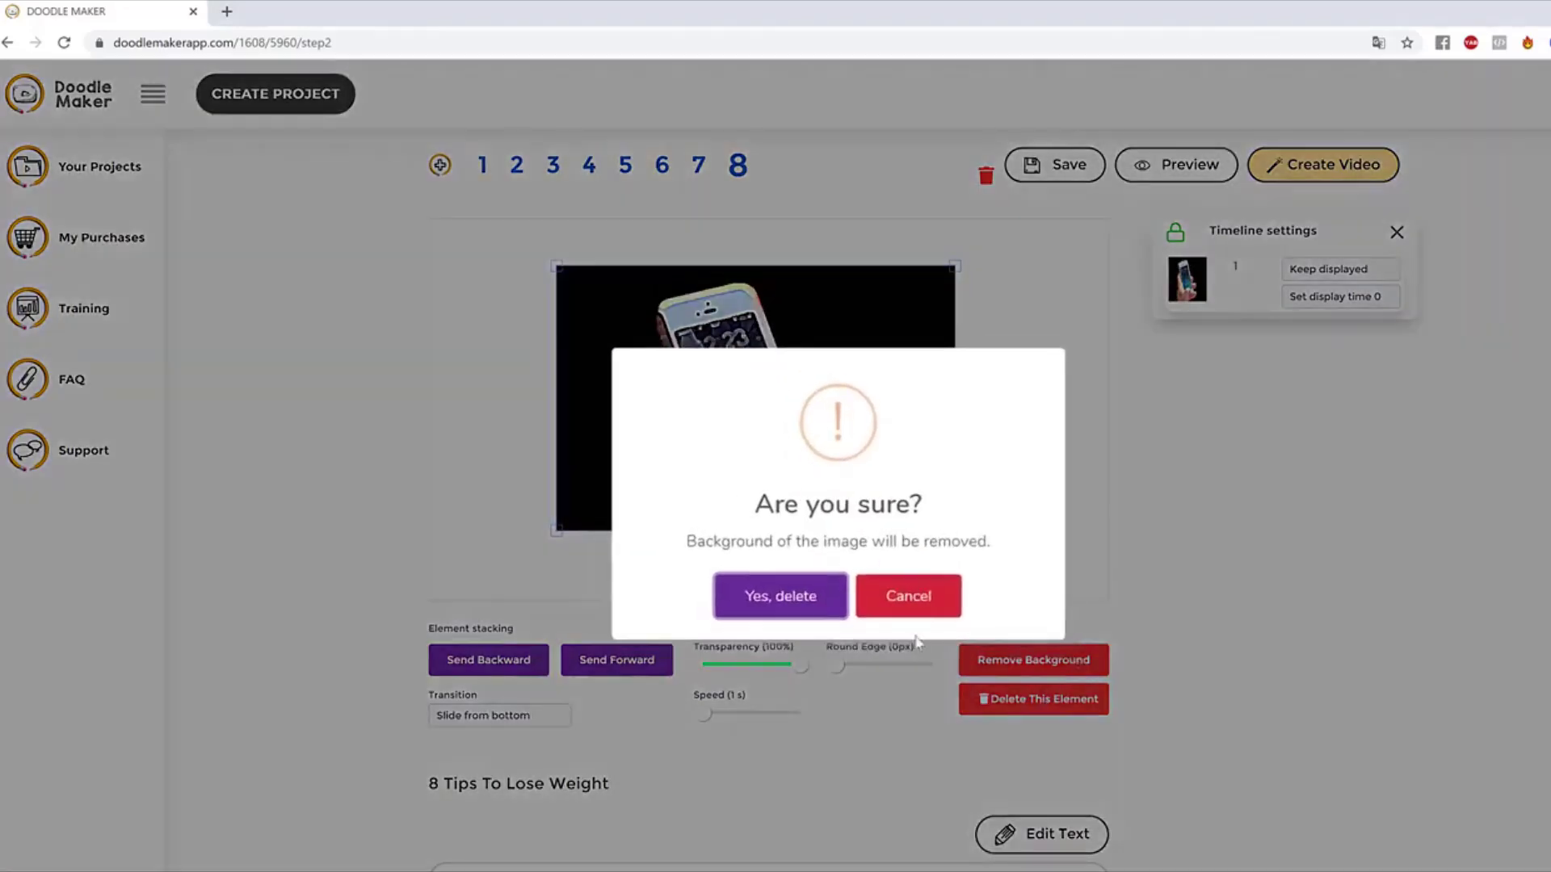
click(761, 607)
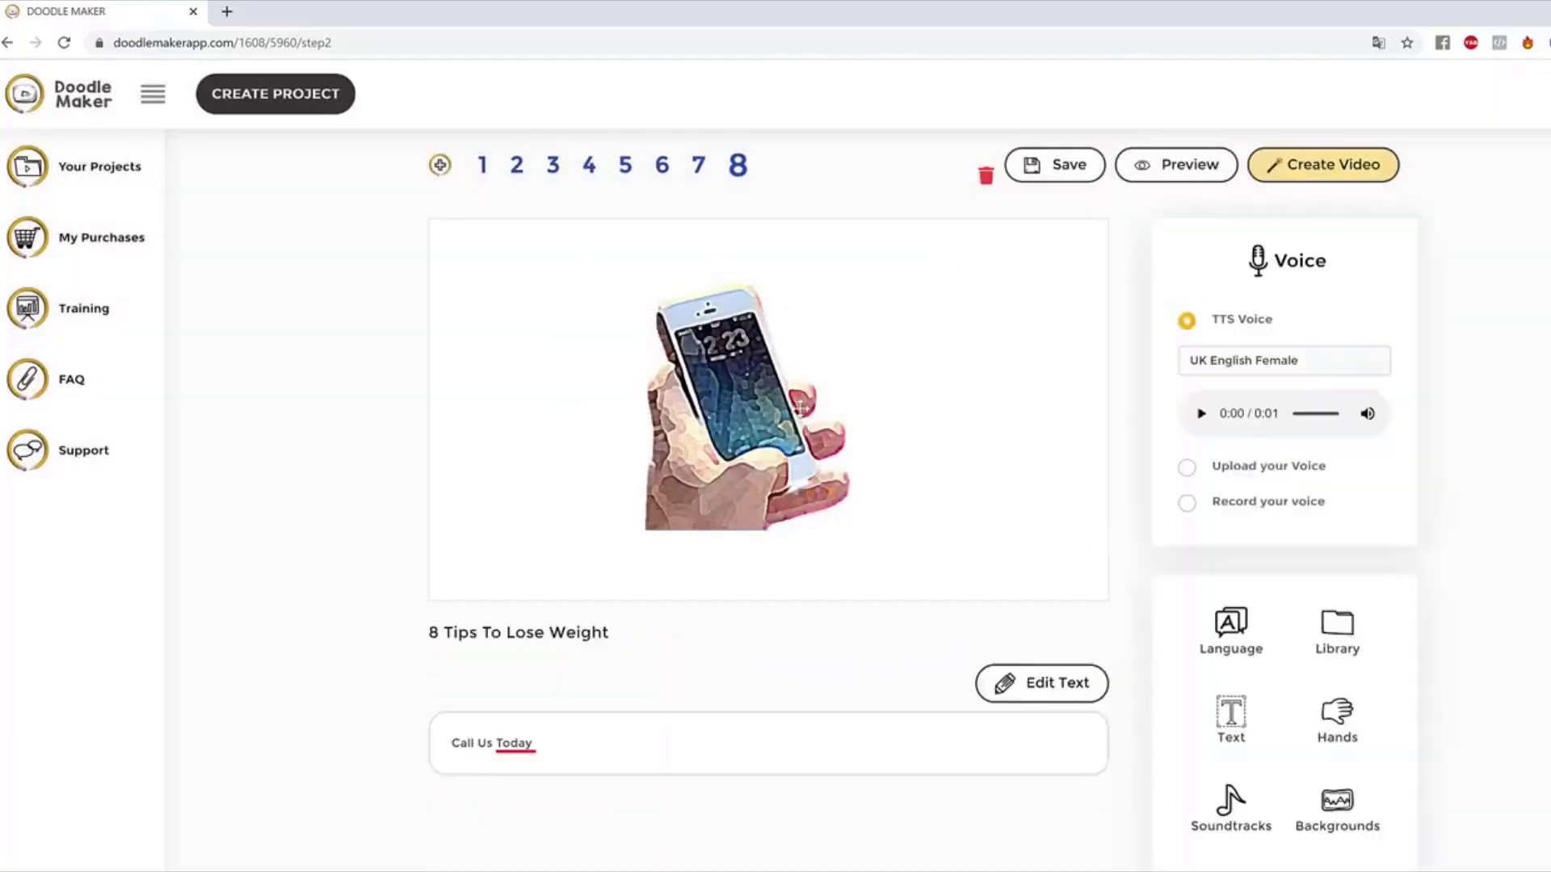
Step: Set the cartoon-style smartphone's transition to Reveal and preview slide 8
click(485, 717)
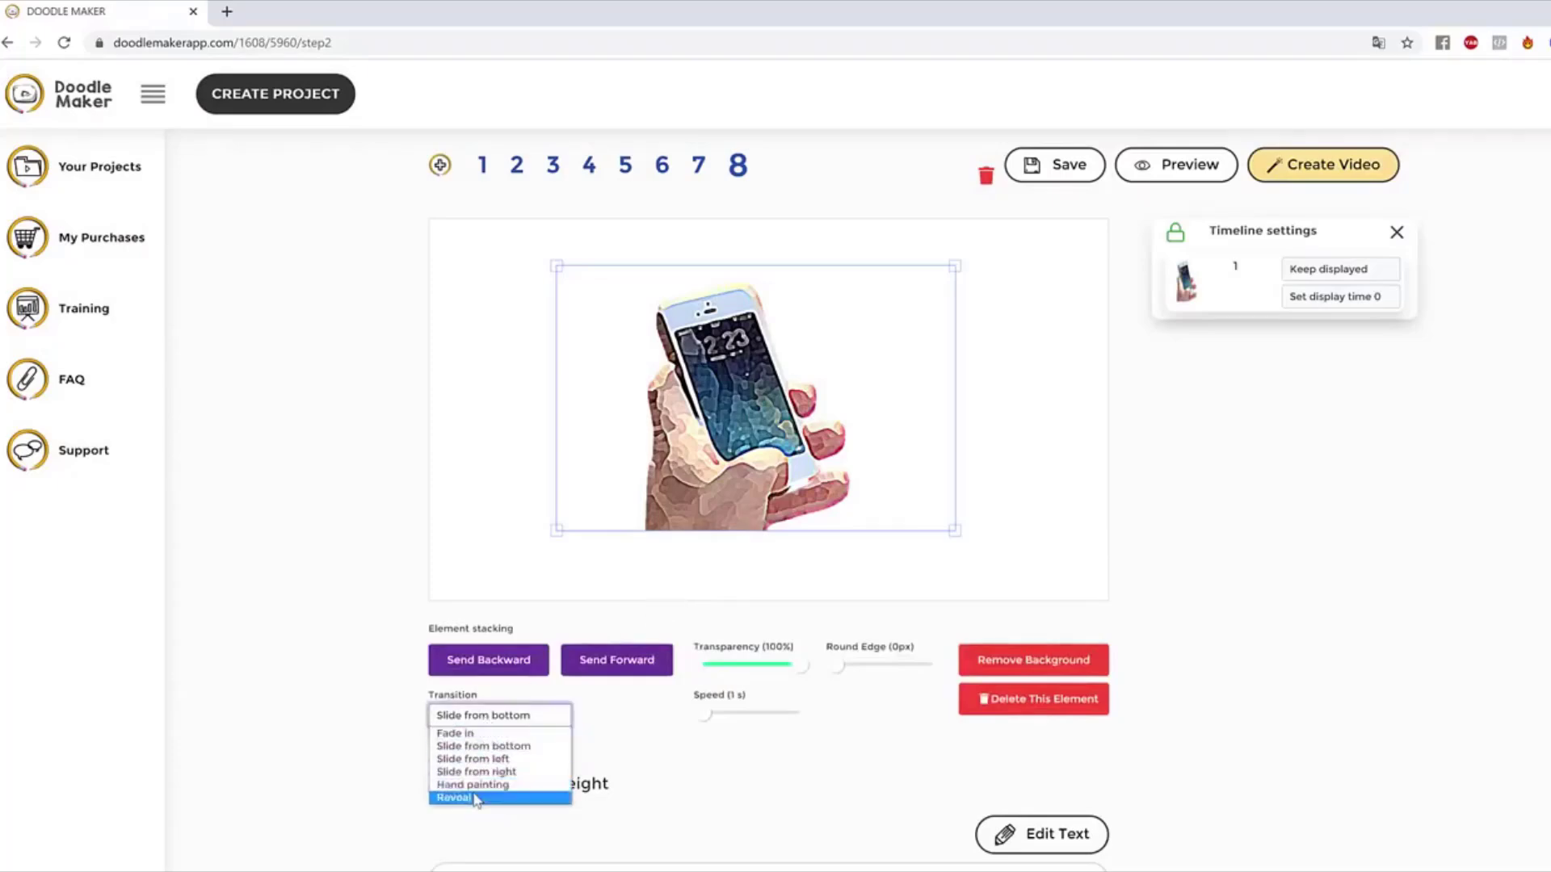
click(482, 796)
click(1155, 166)
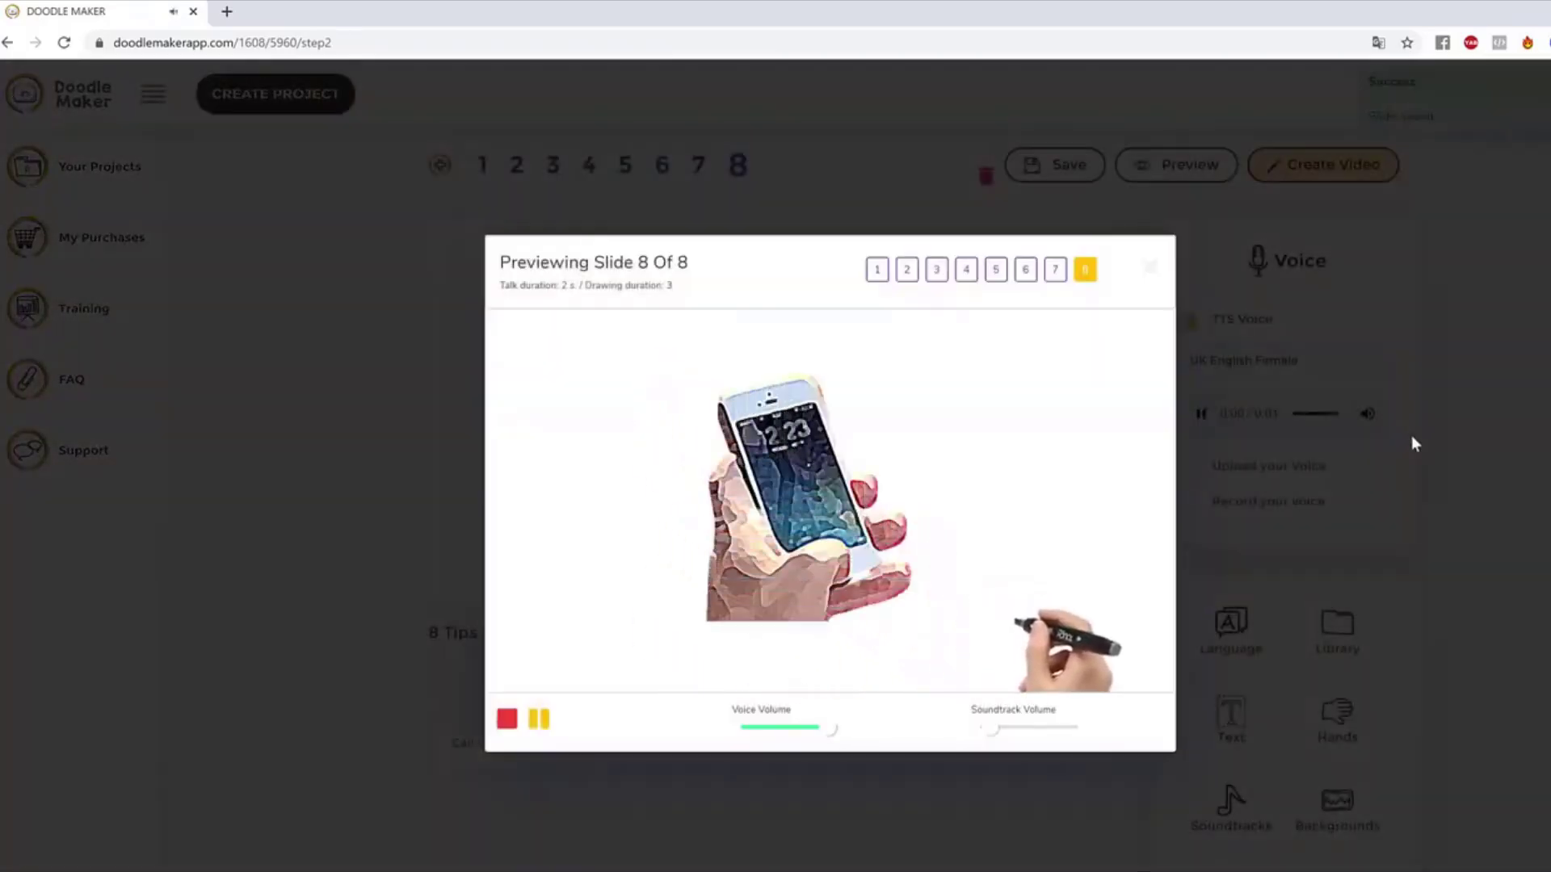
click(1461, 410)
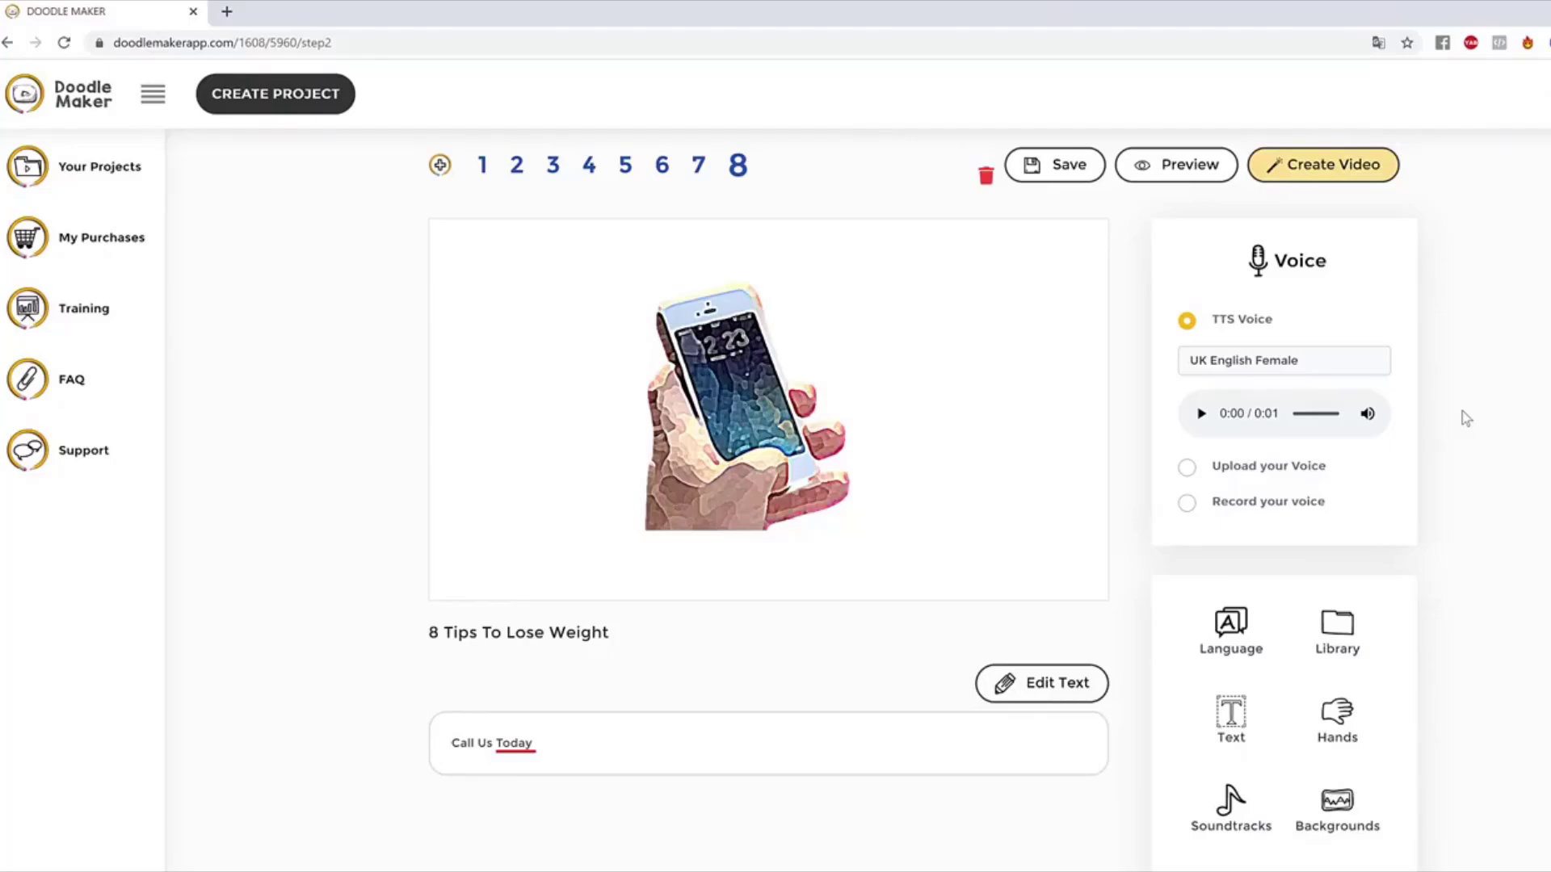
Step: Change the video background from white to a custom dark blue colour
scroll(1468, 463, down, 3)
scroll(1403, 656, up, 2)
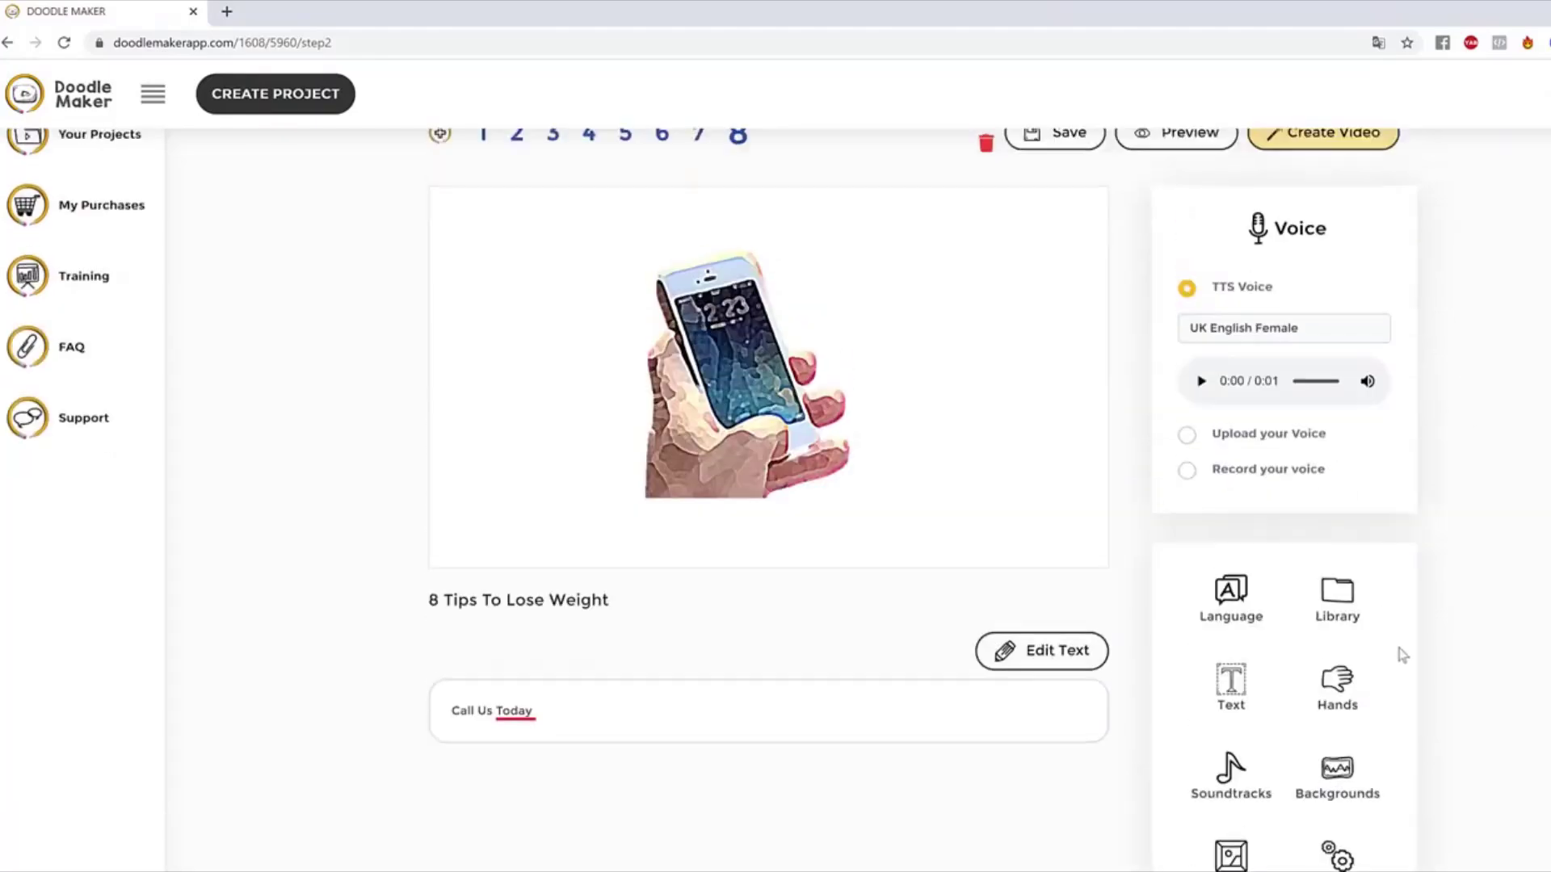
click(1337, 779)
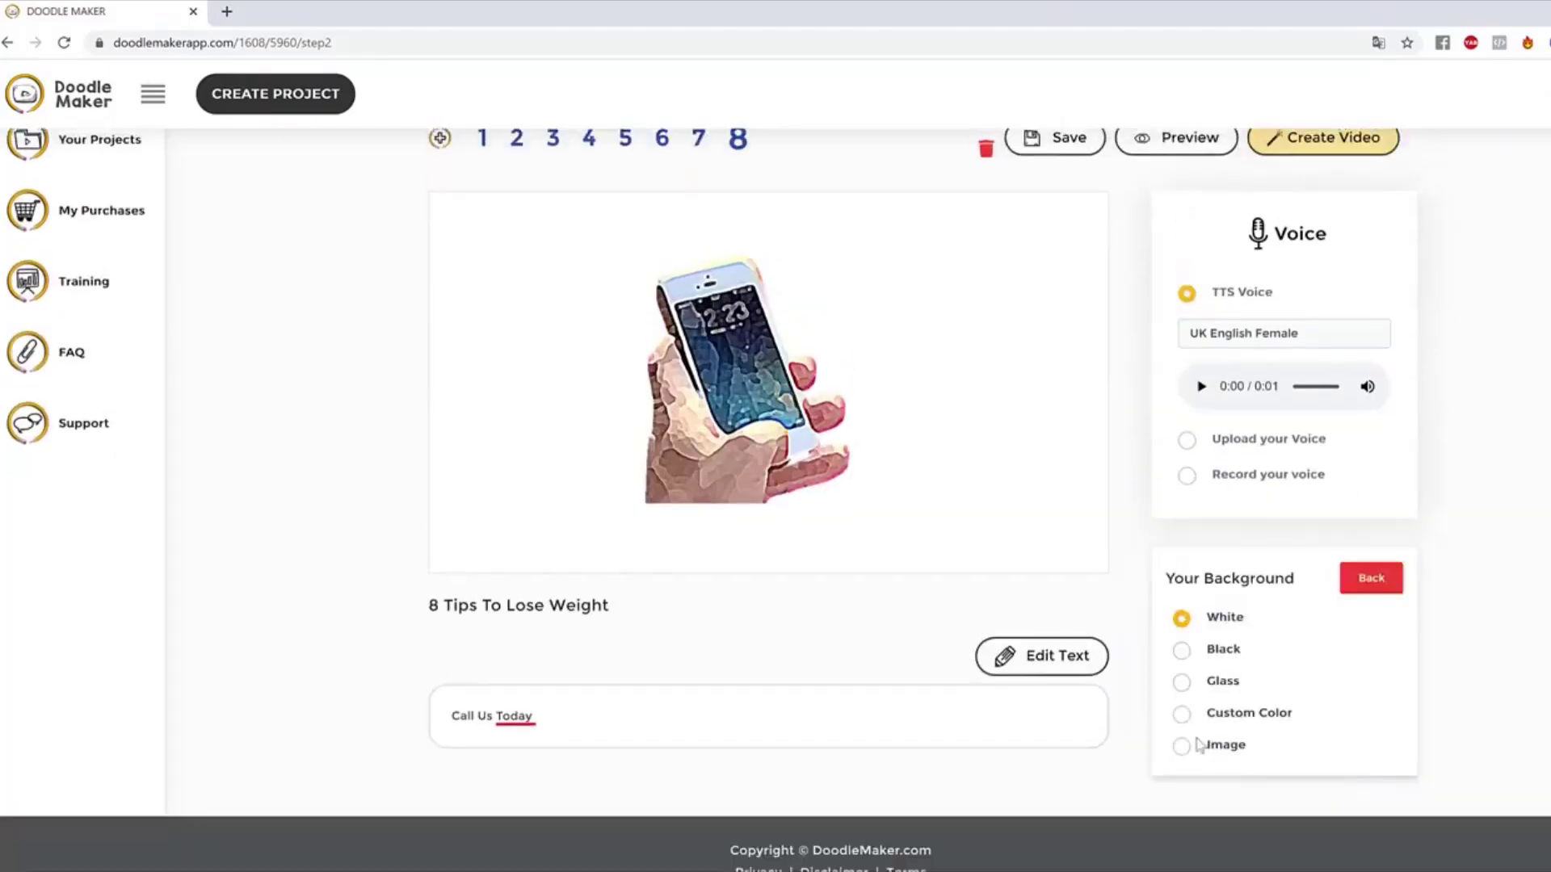
click(1184, 715)
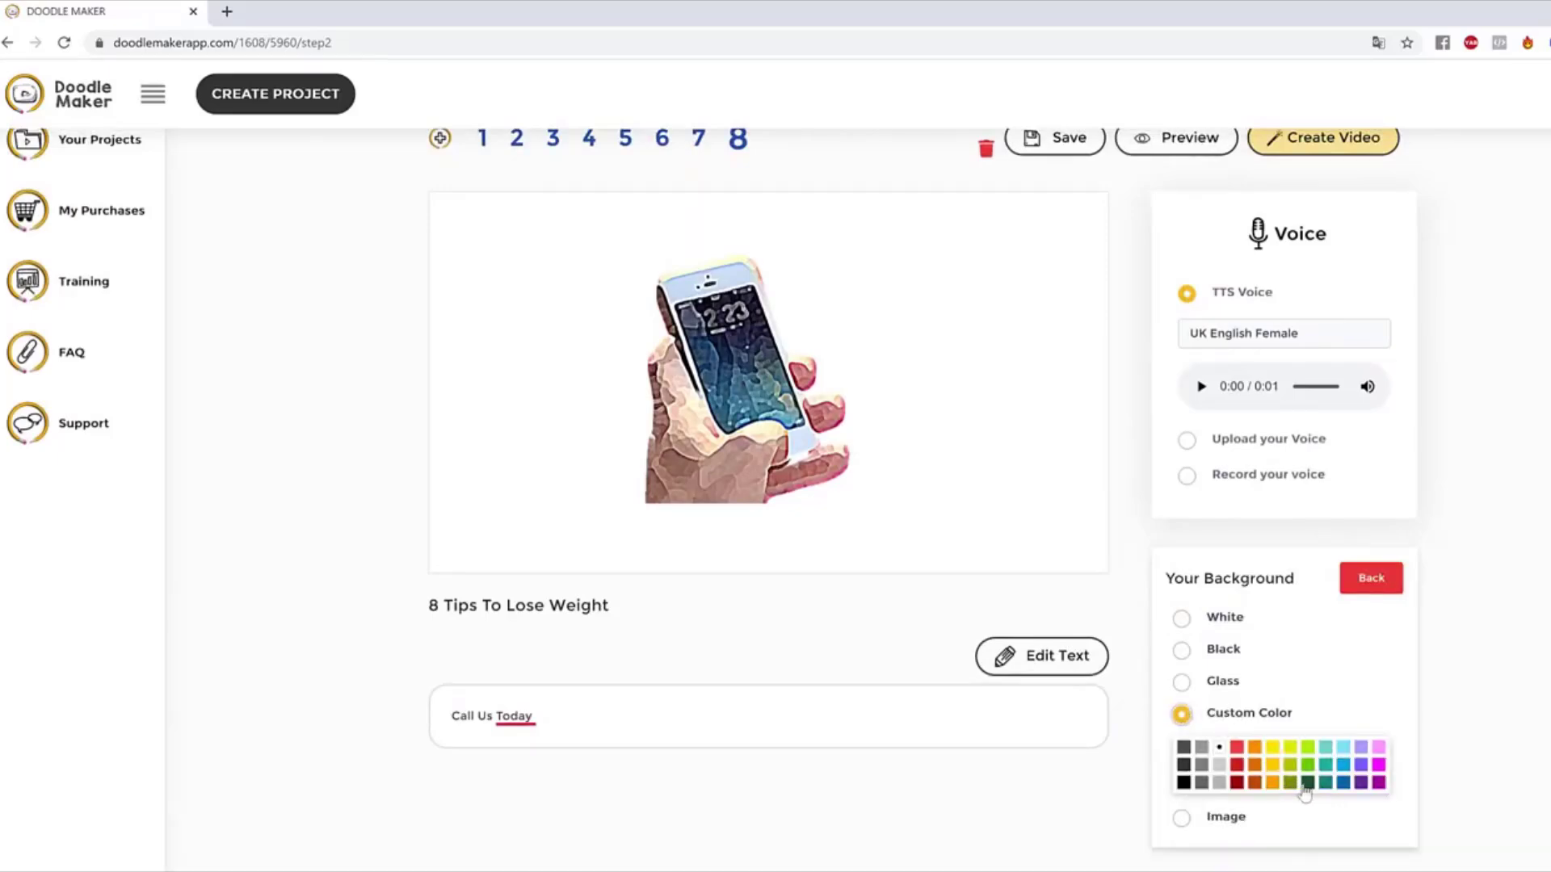
click(1345, 785)
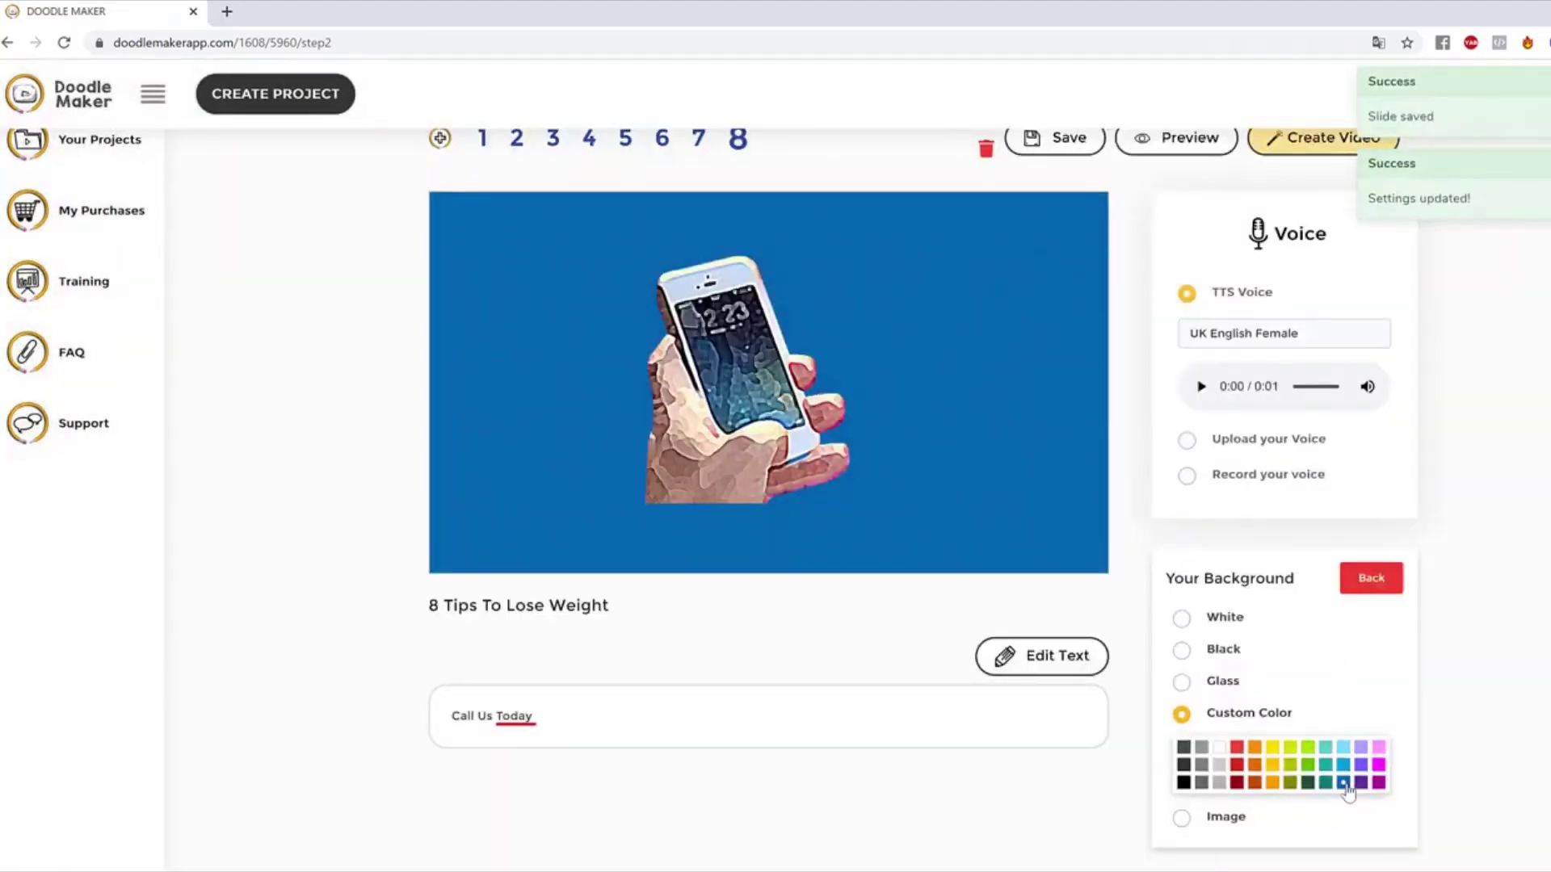
Step: Replace the cartoon-style smartphone on slide 8 with the red telephone booth found by searching JumpStory for "phone"
drag(746, 398, 783, 406)
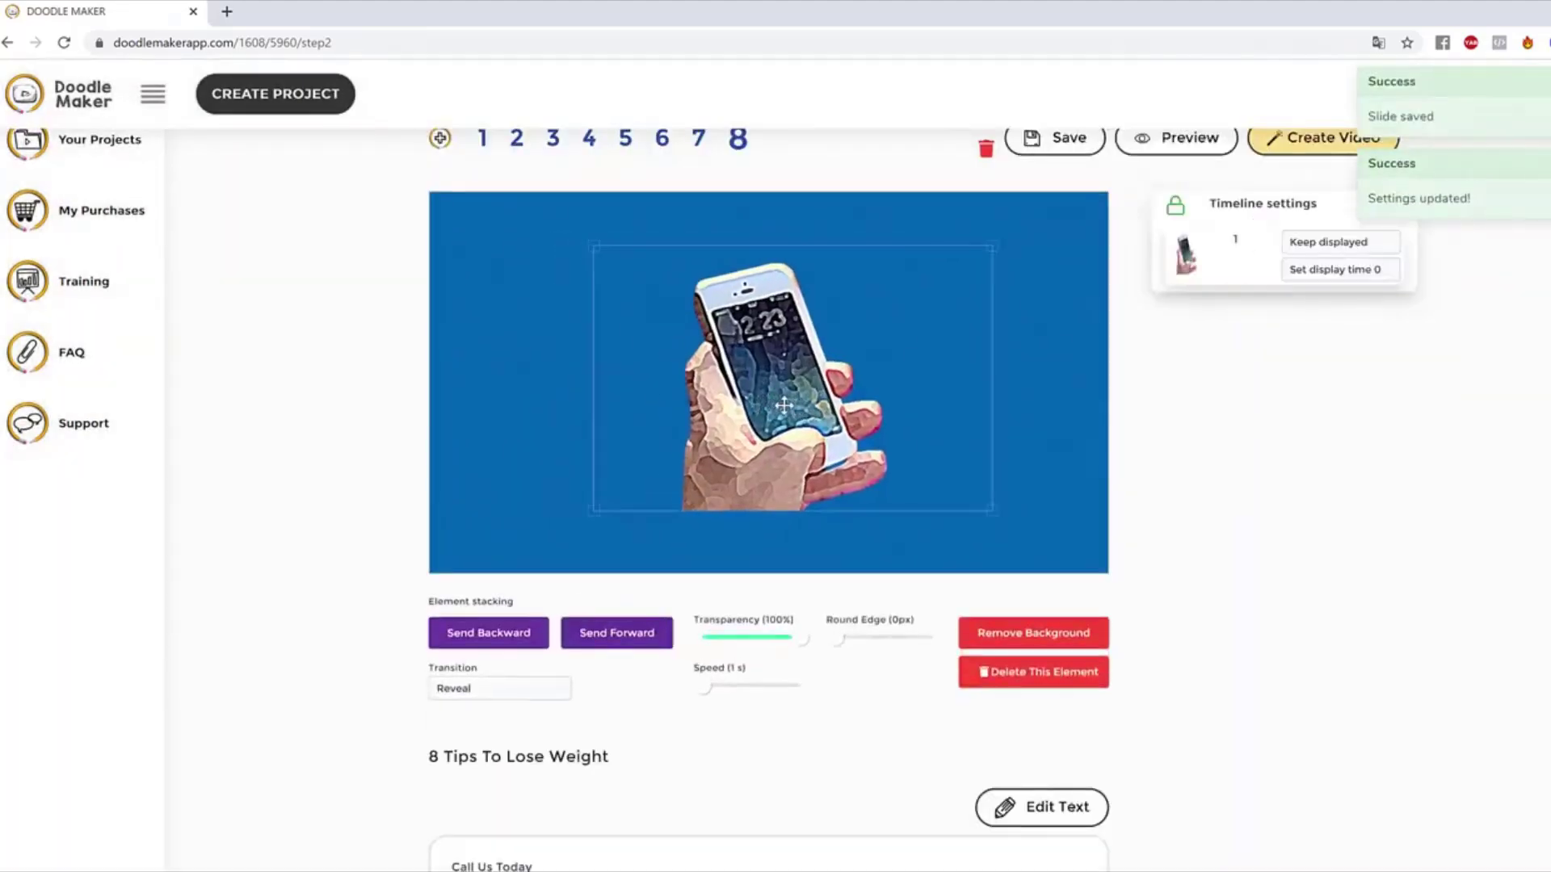
click(1058, 673)
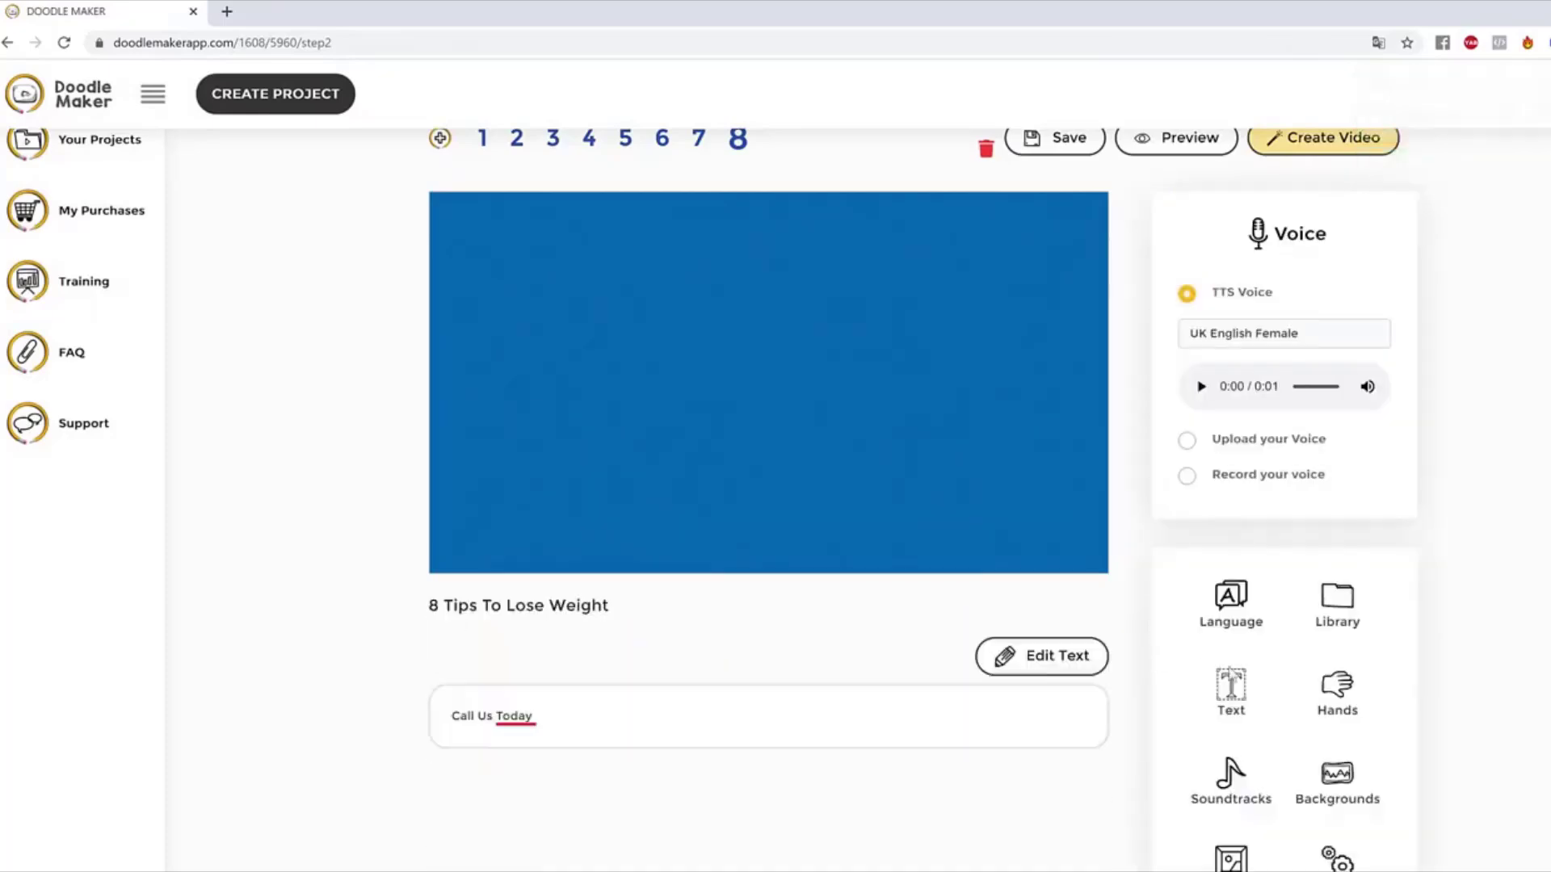
click(1333, 614)
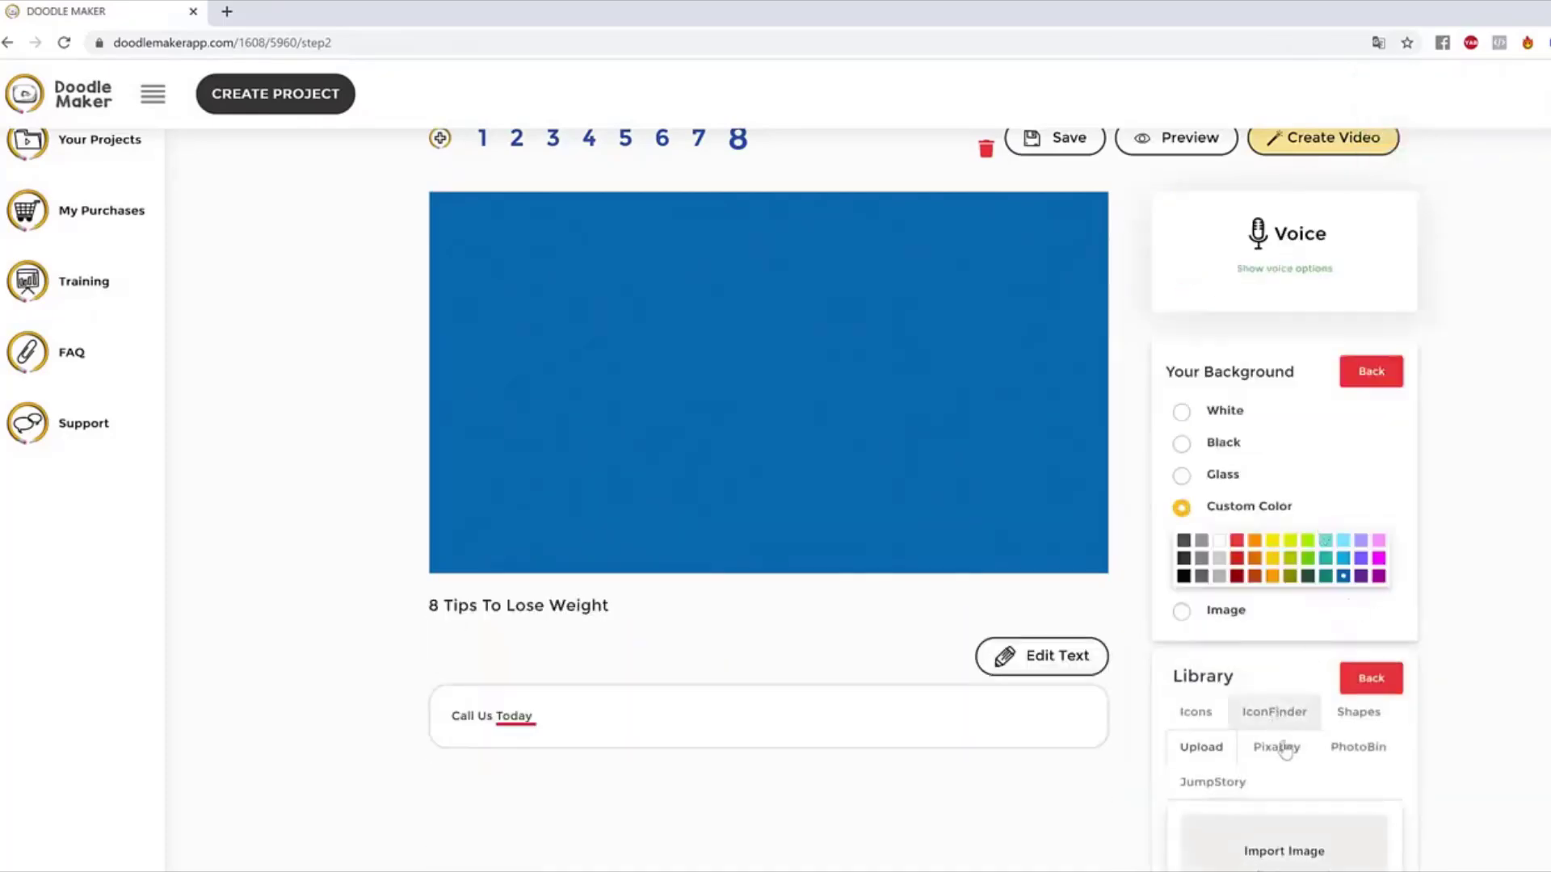
click(1232, 791)
double_click(1296, 836)
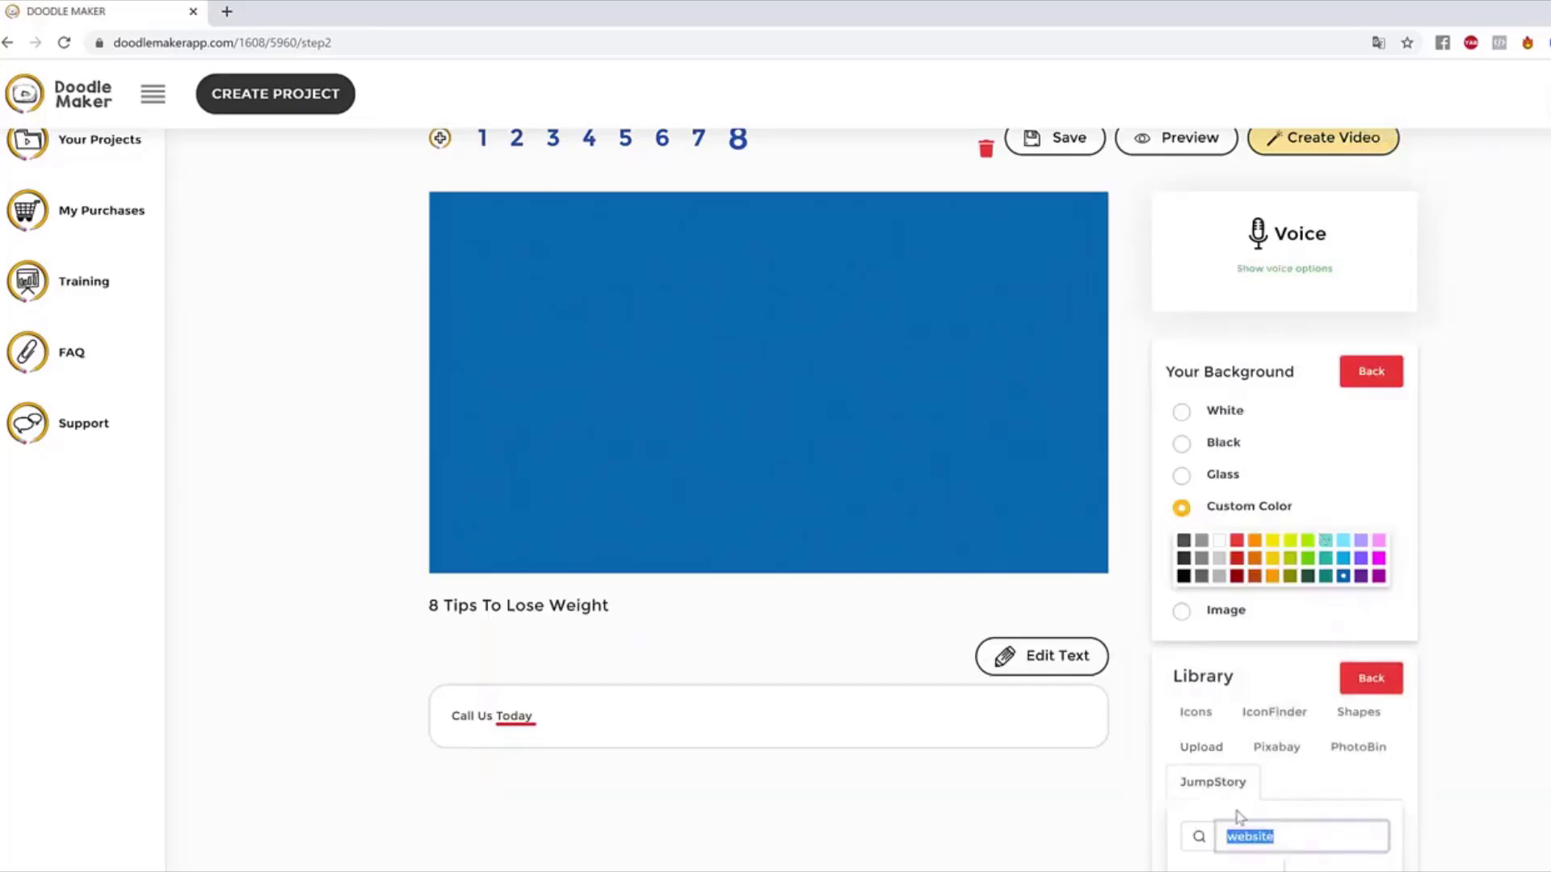
text(phon)
key(Return)
scroll(1403, 636, down, 1)
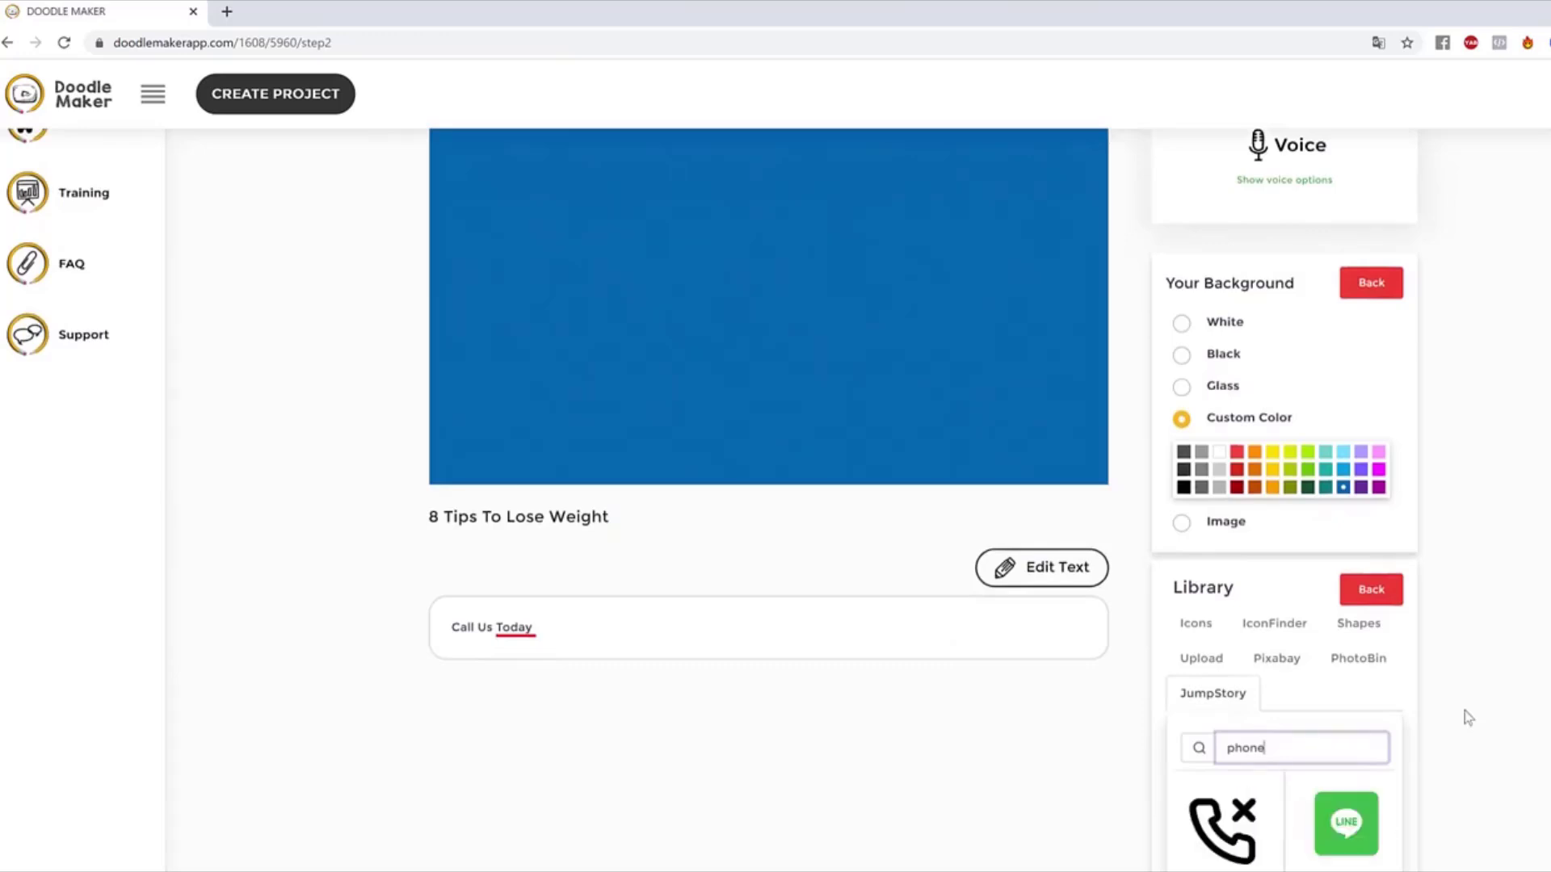
scroll(1468, 715, down, 3)
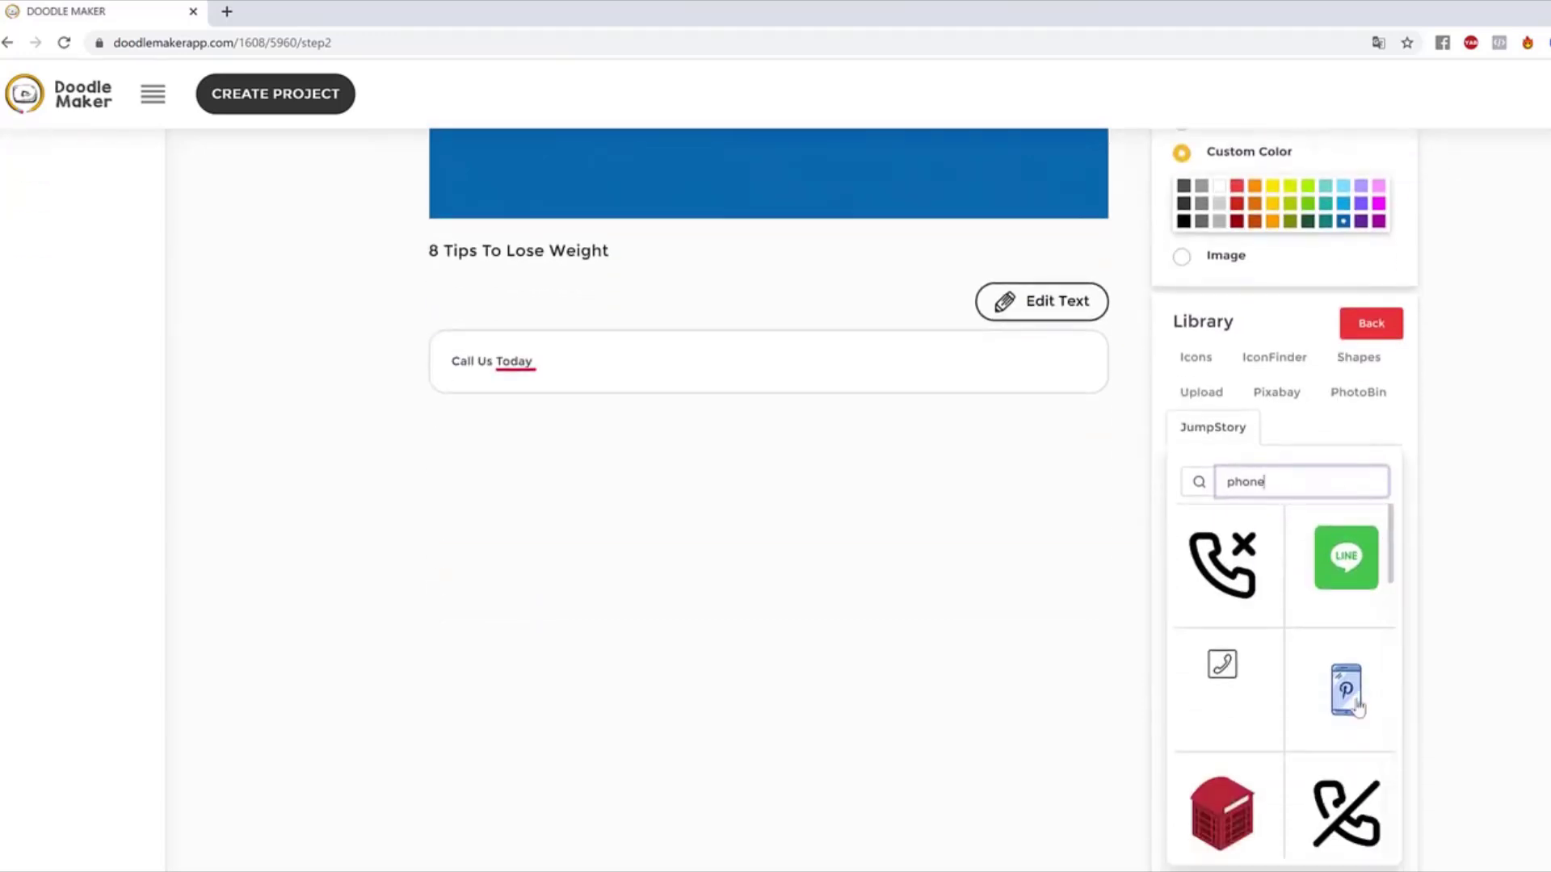
scroll(1363, 711, down, 4)
scroll(1364, 709, up, 2)
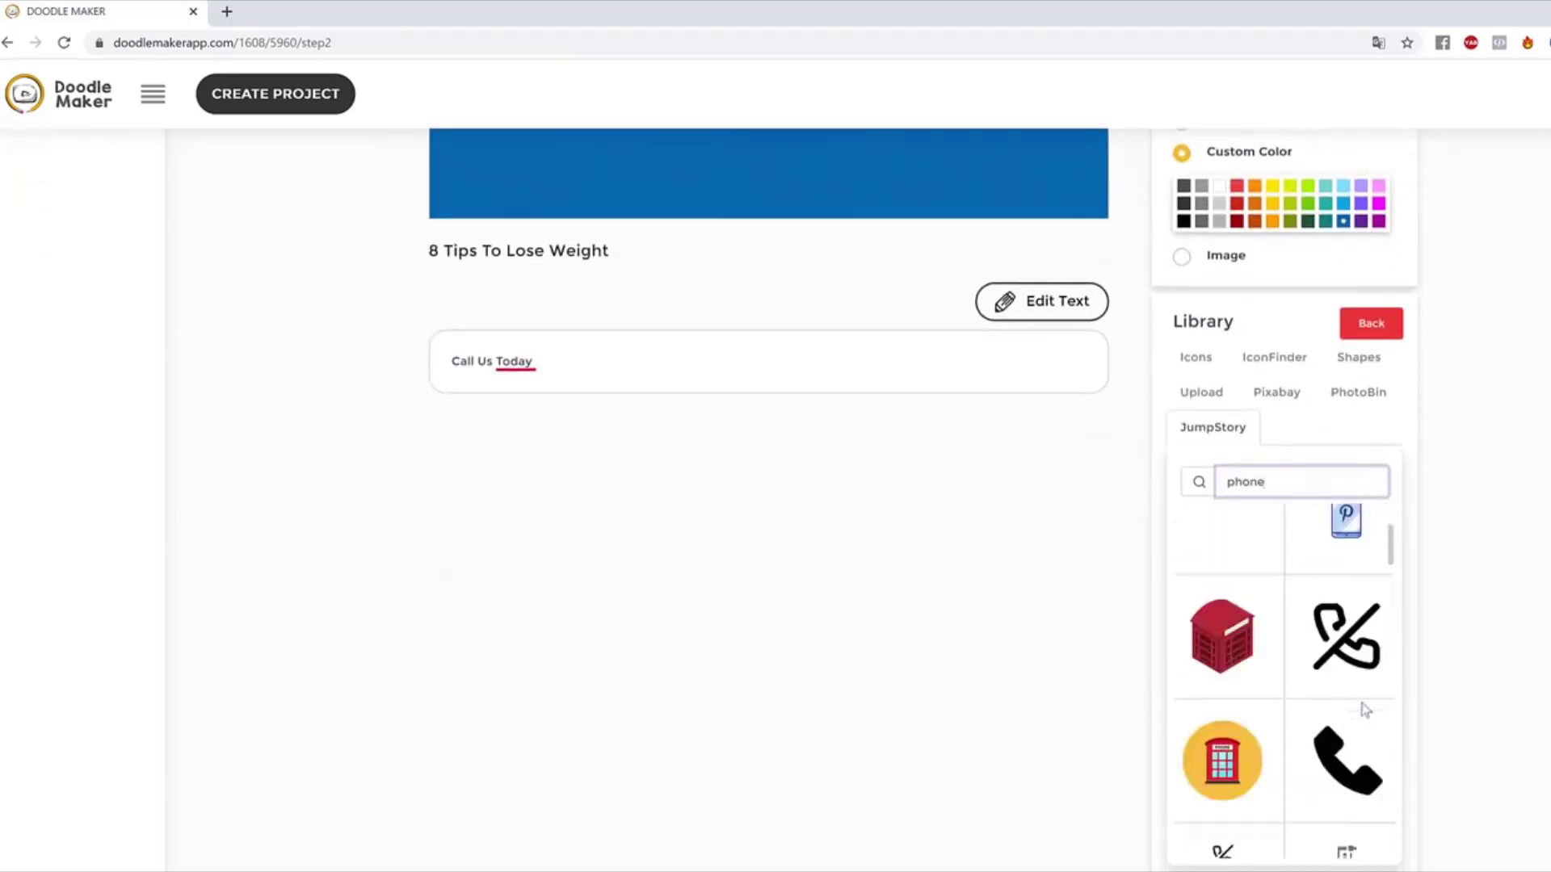
click(1234, 645)
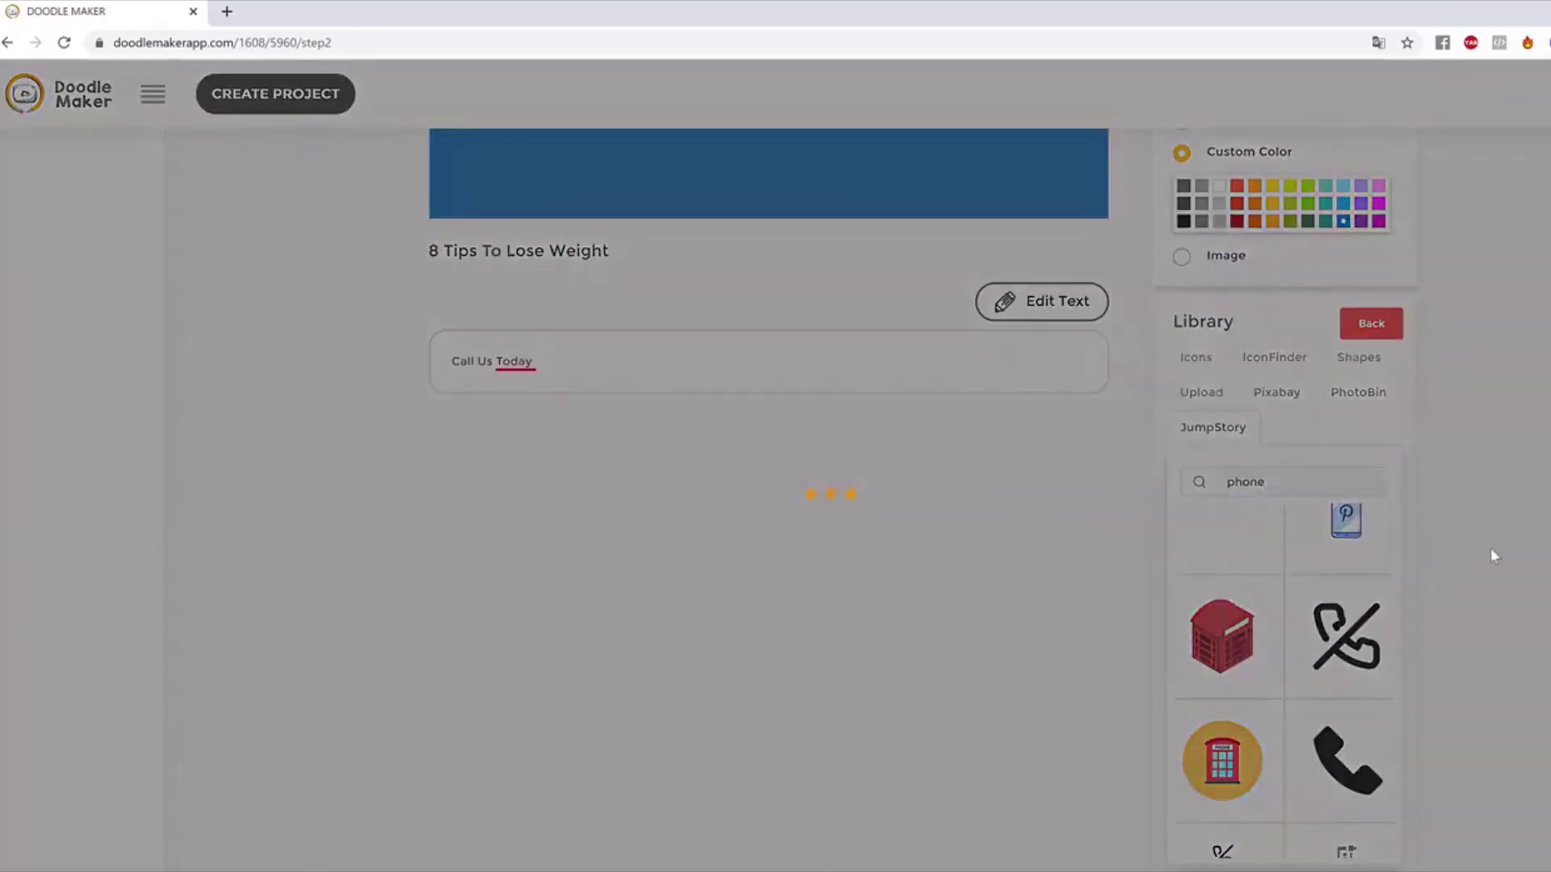
Step: Move the red telephone booth to about the centre of slide 8 and deselect it
scroll(1491, 550, up, 4)
drag(591, 331, 724, 350)
click(973, 494)
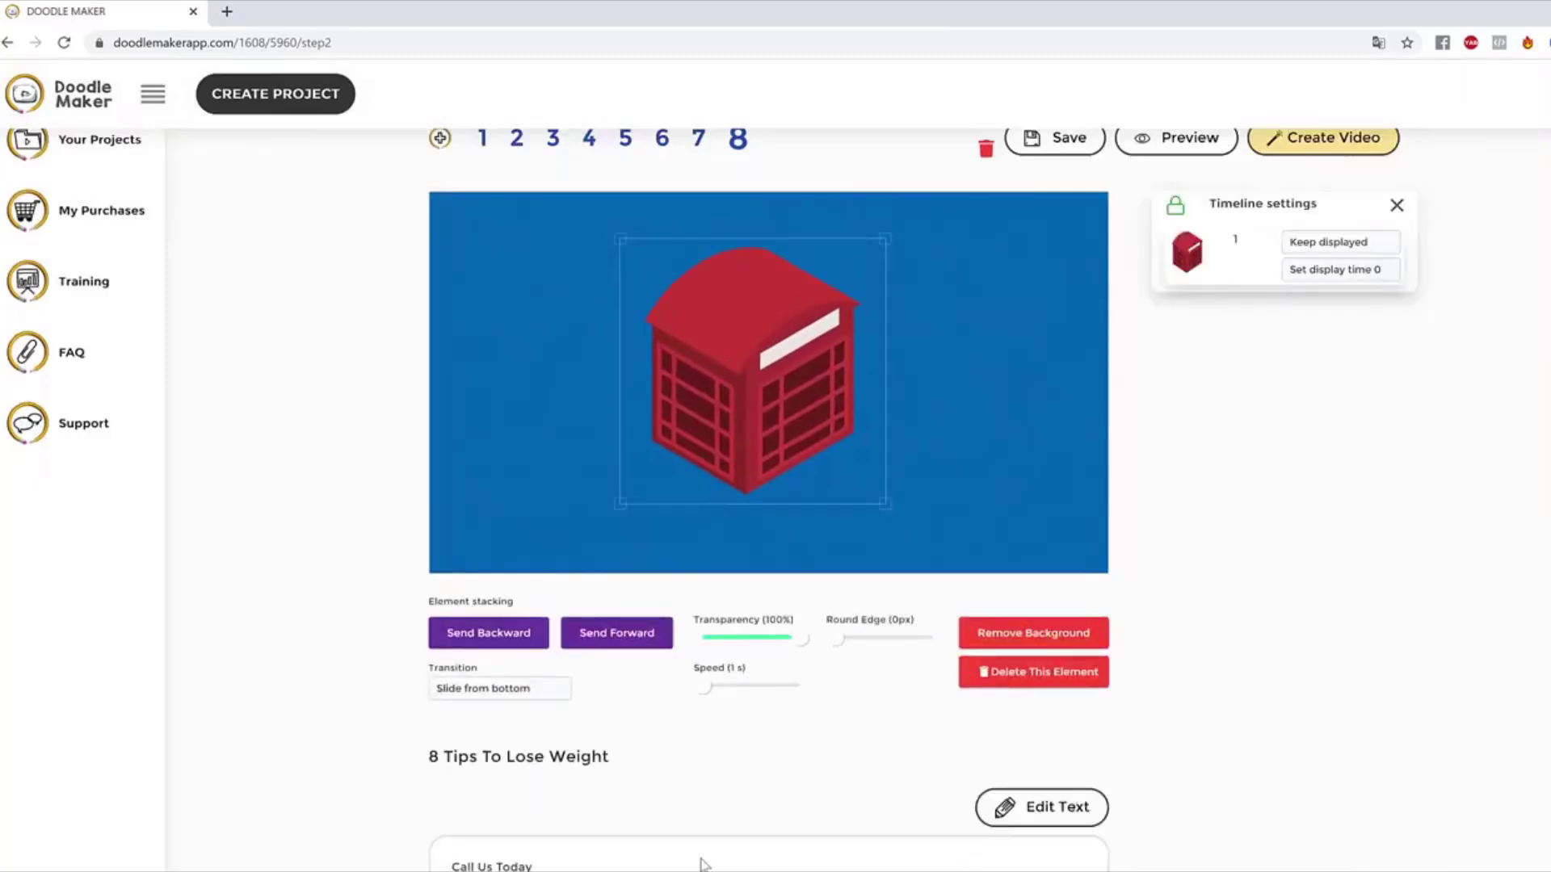
click(1277, 567)
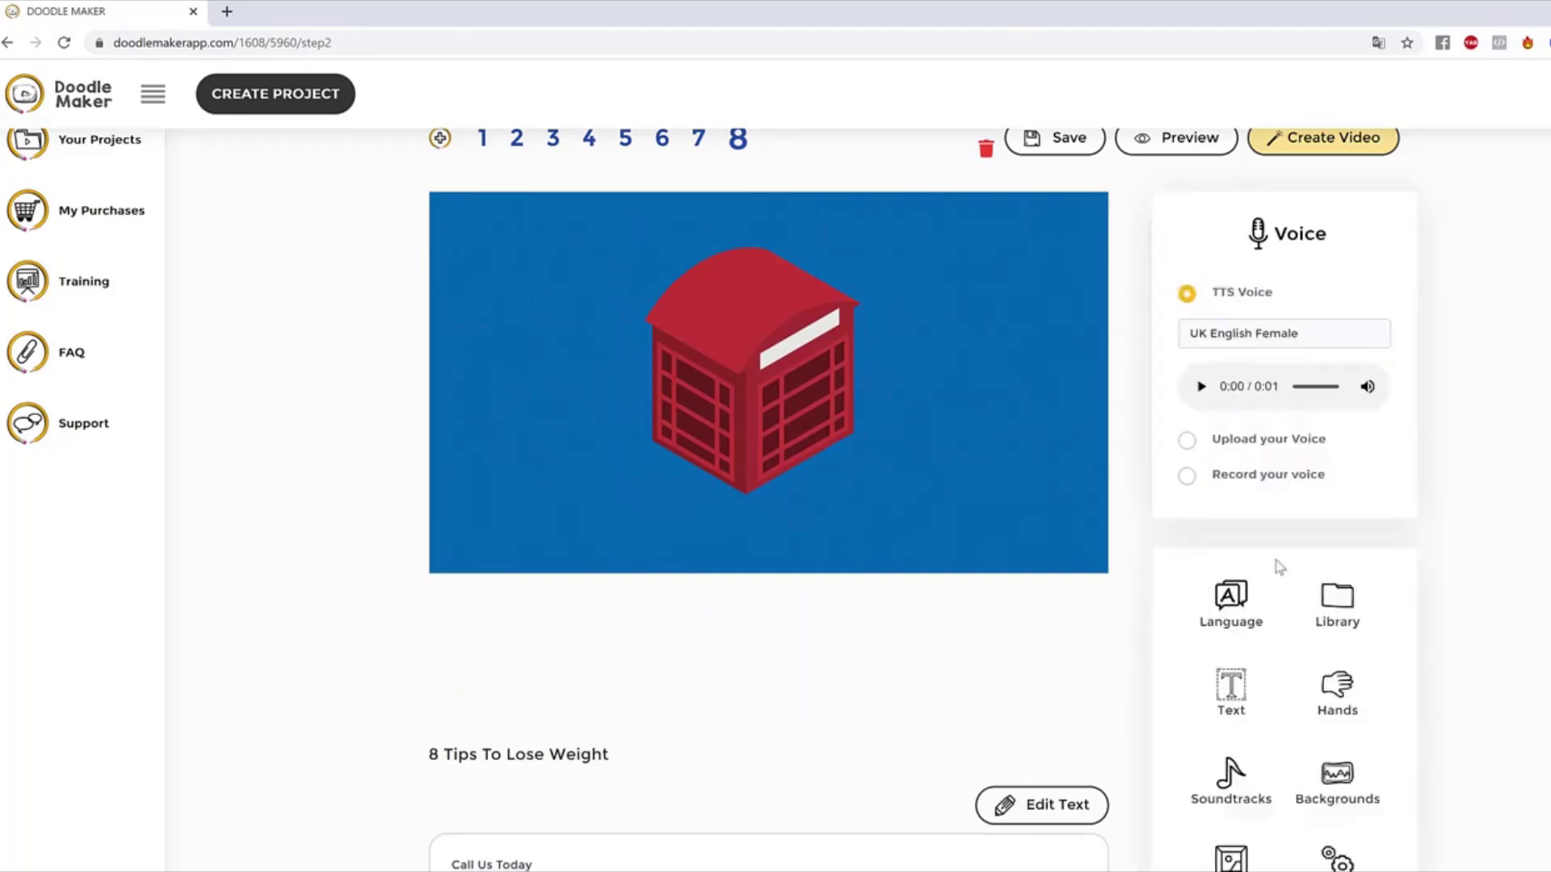
Step: Set the telephone booth's transition to Slide from left and preview slide 8
click(809, 379)
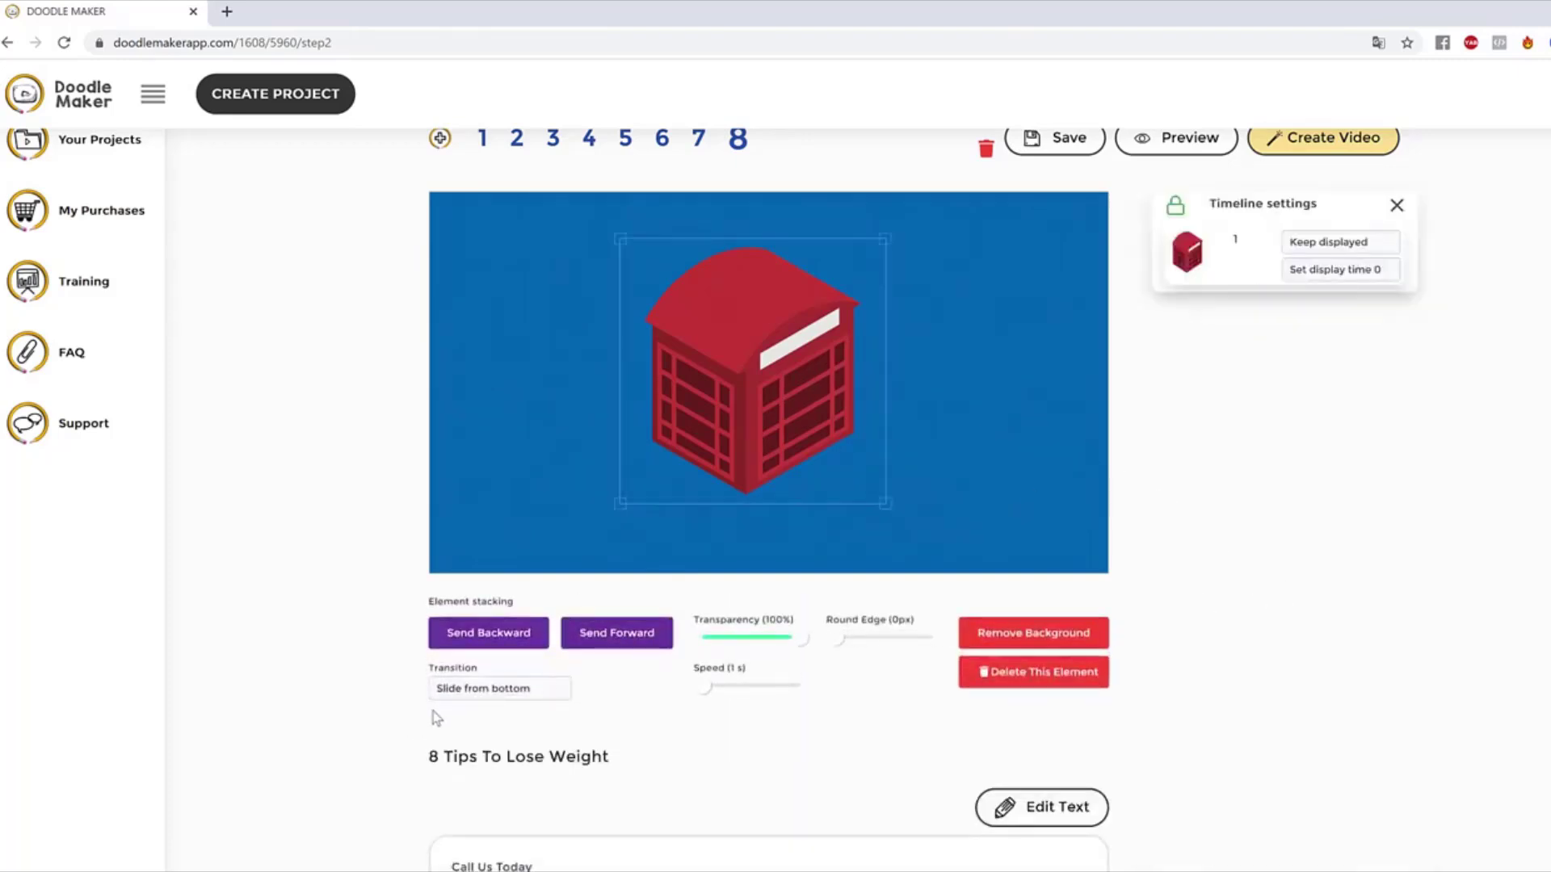
click(456, 691)
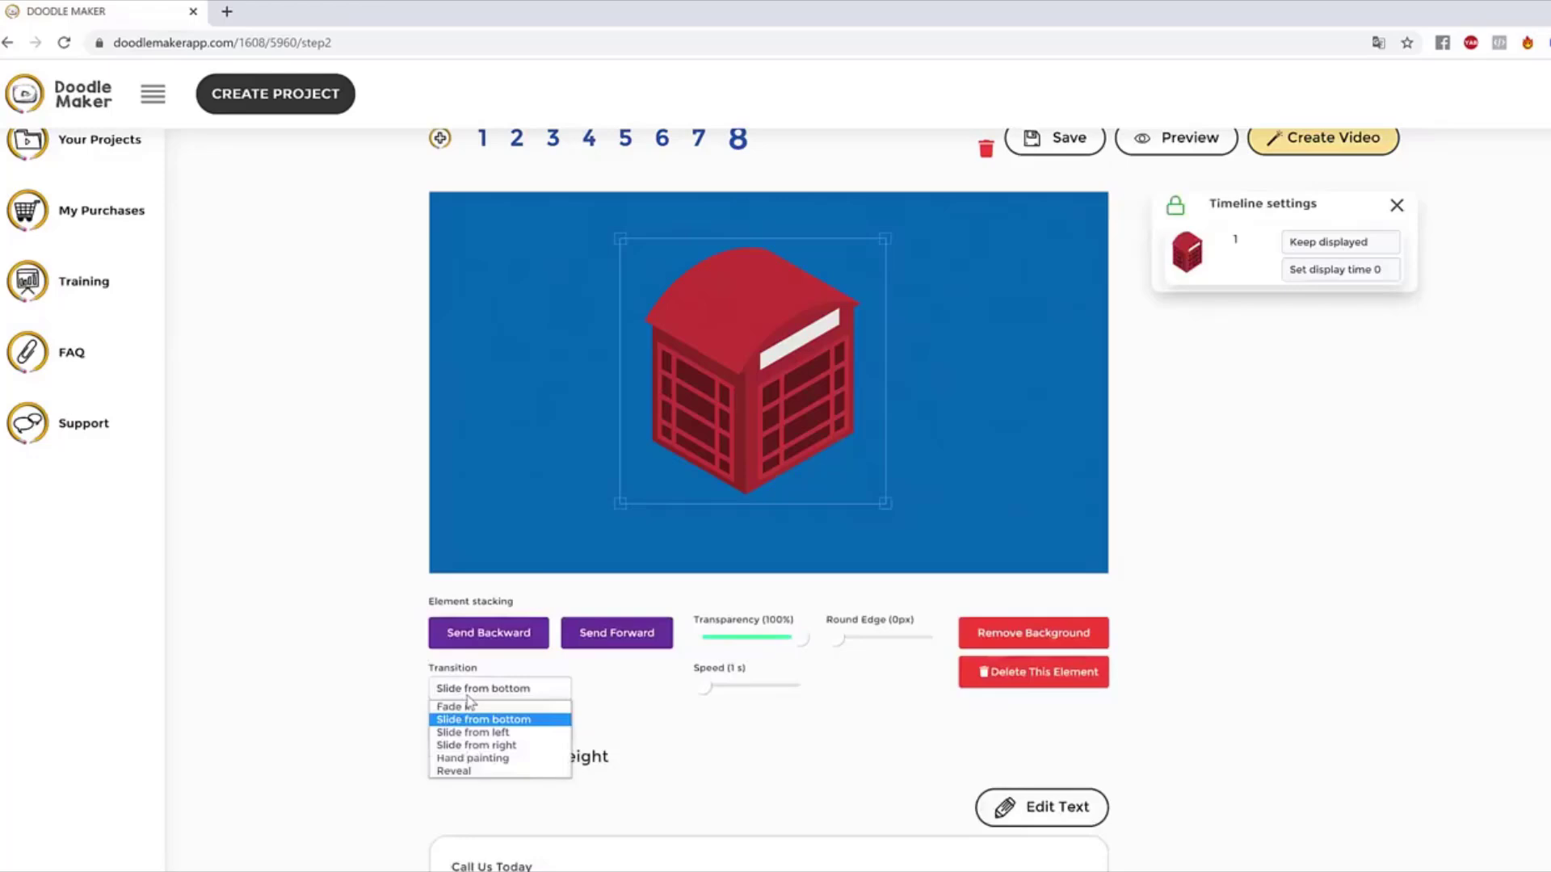
click(507, 733)
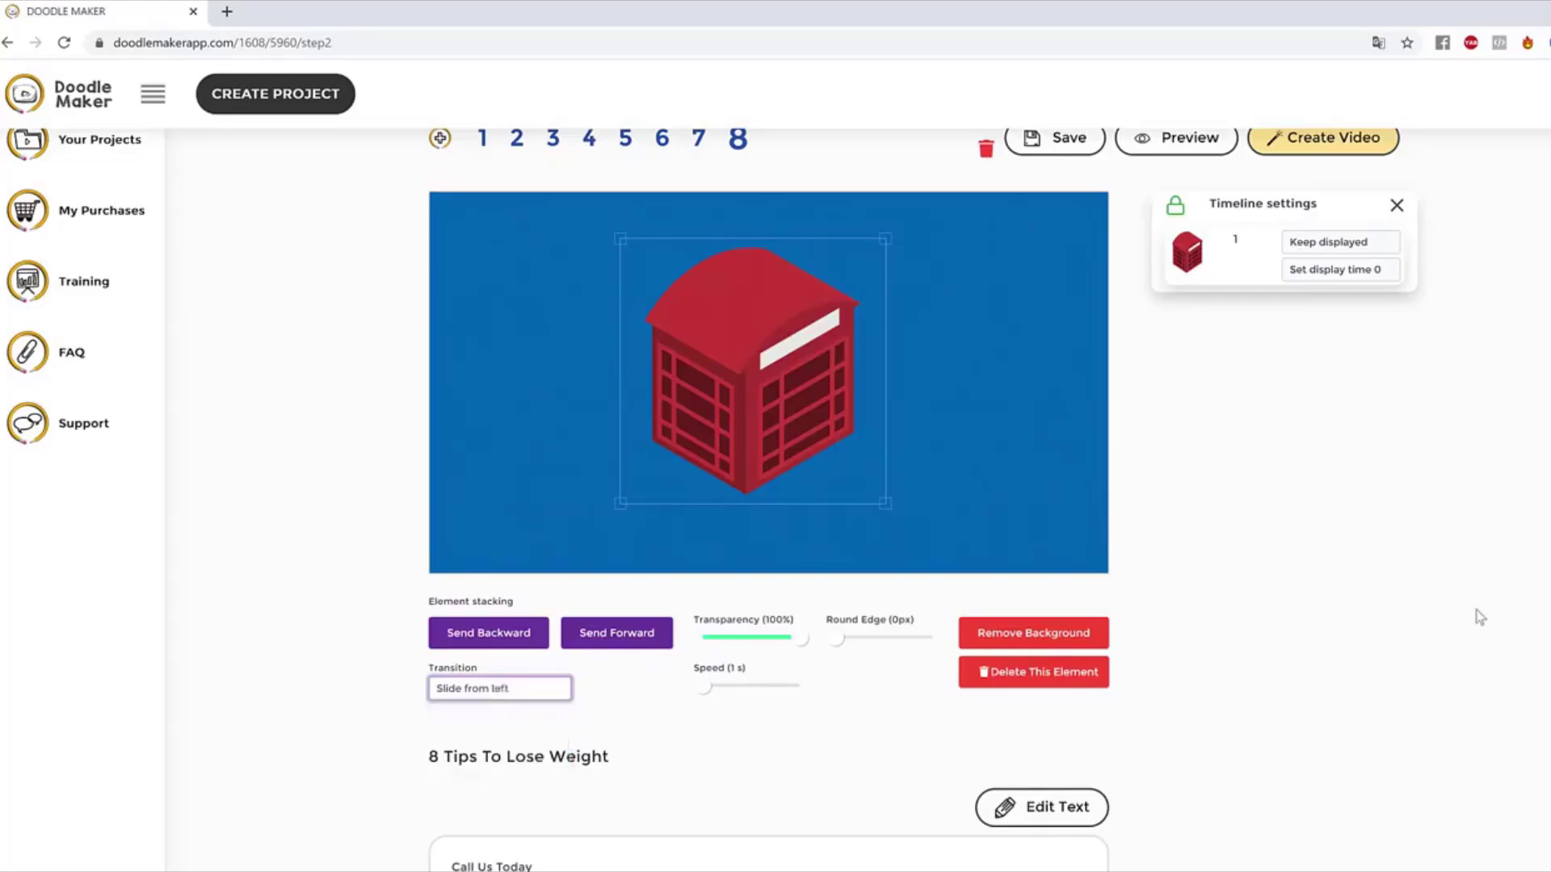
click(1185, 456)
scroll(1103, 266, up, 2)
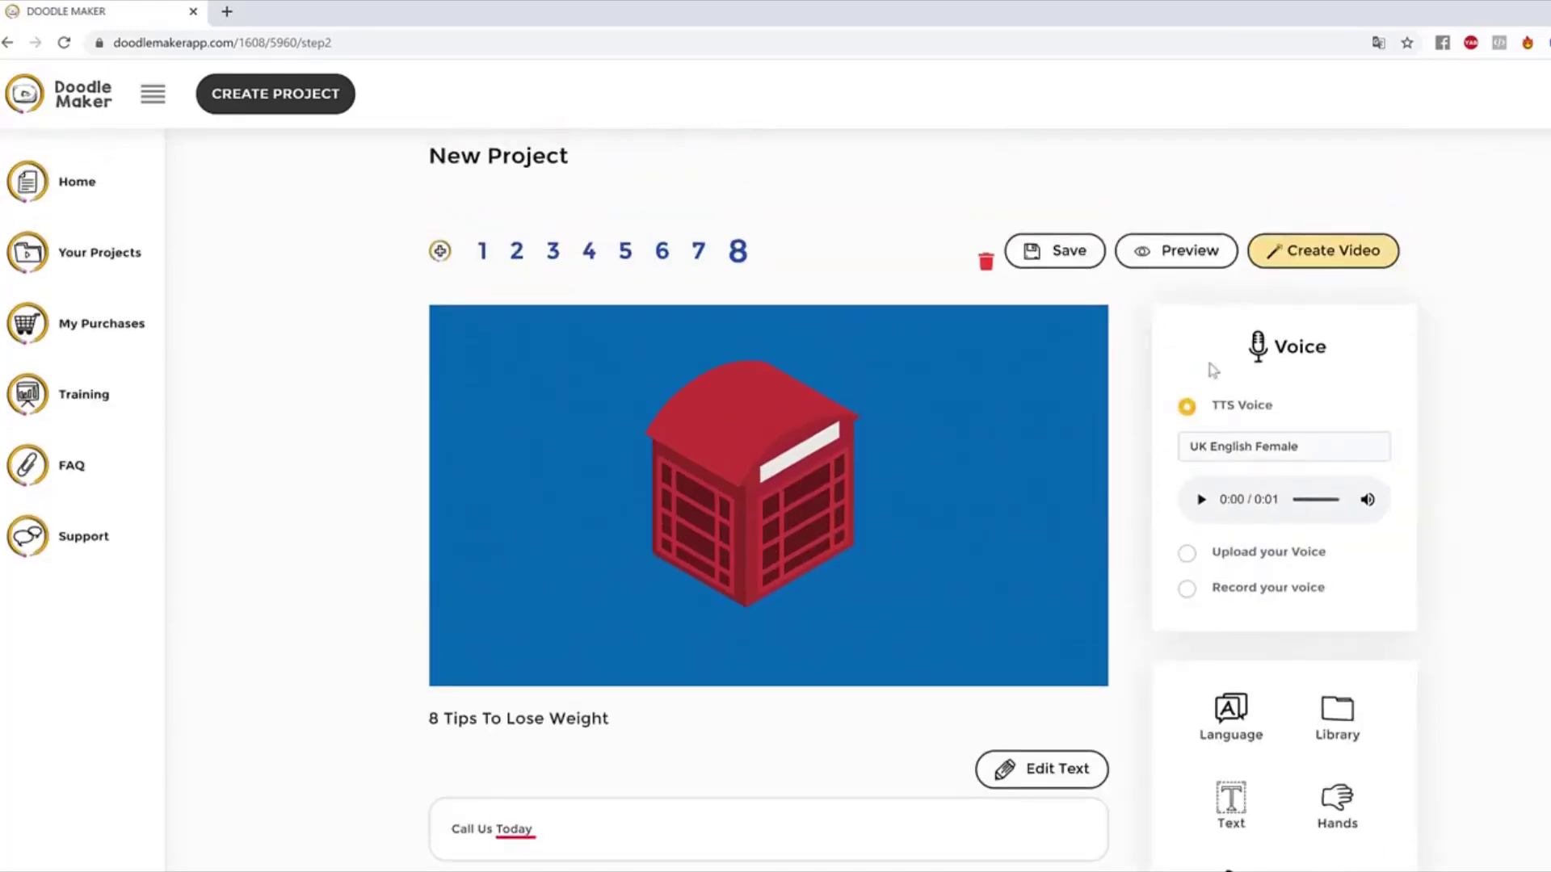
click(1188, 257)
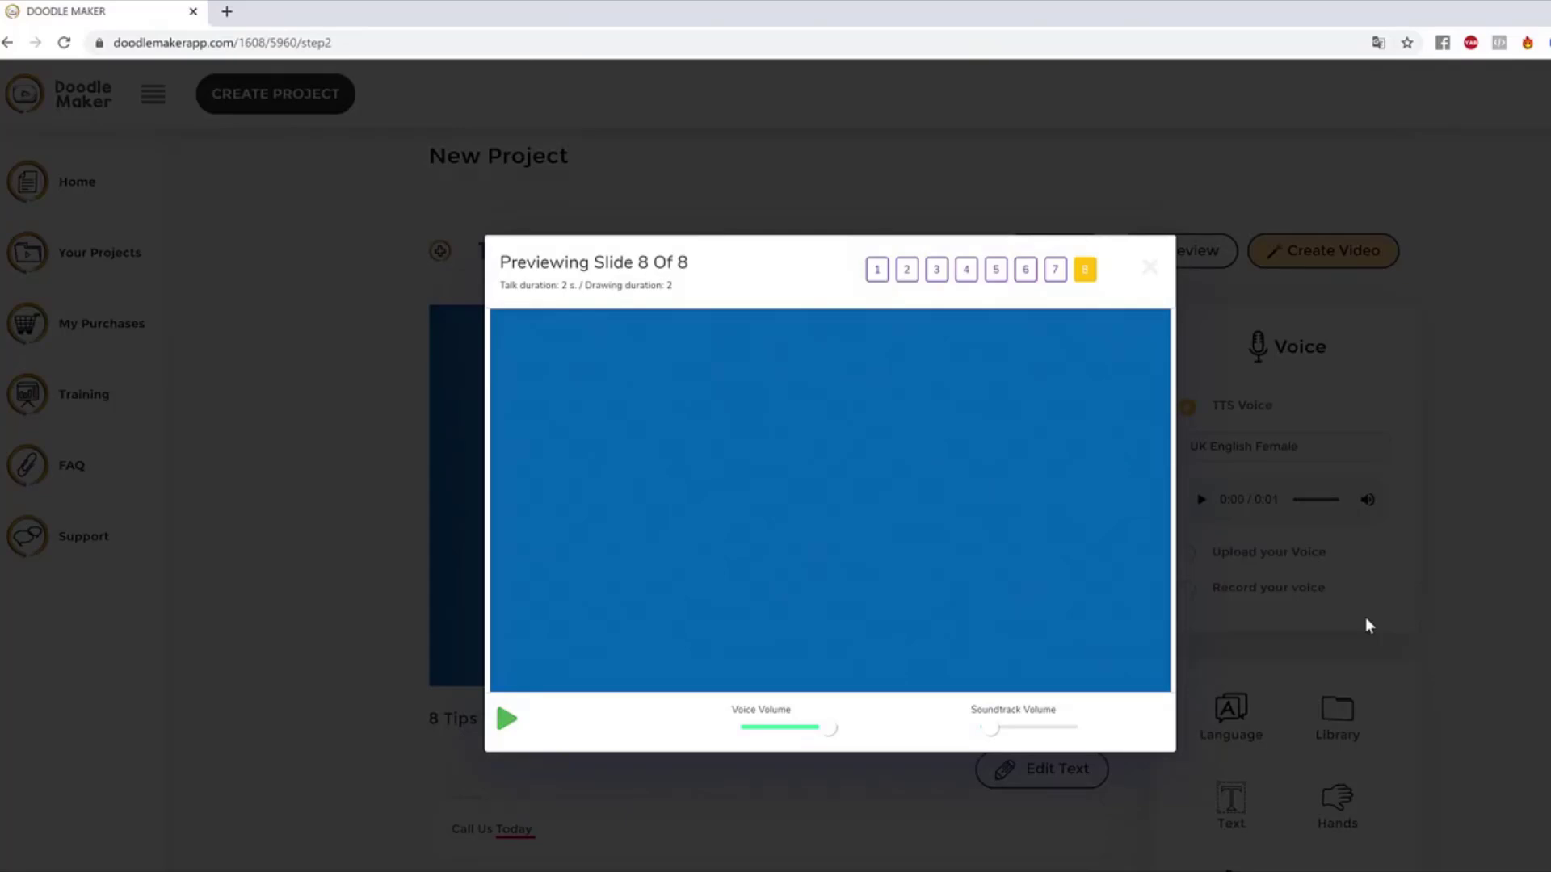
click(1526, 356)
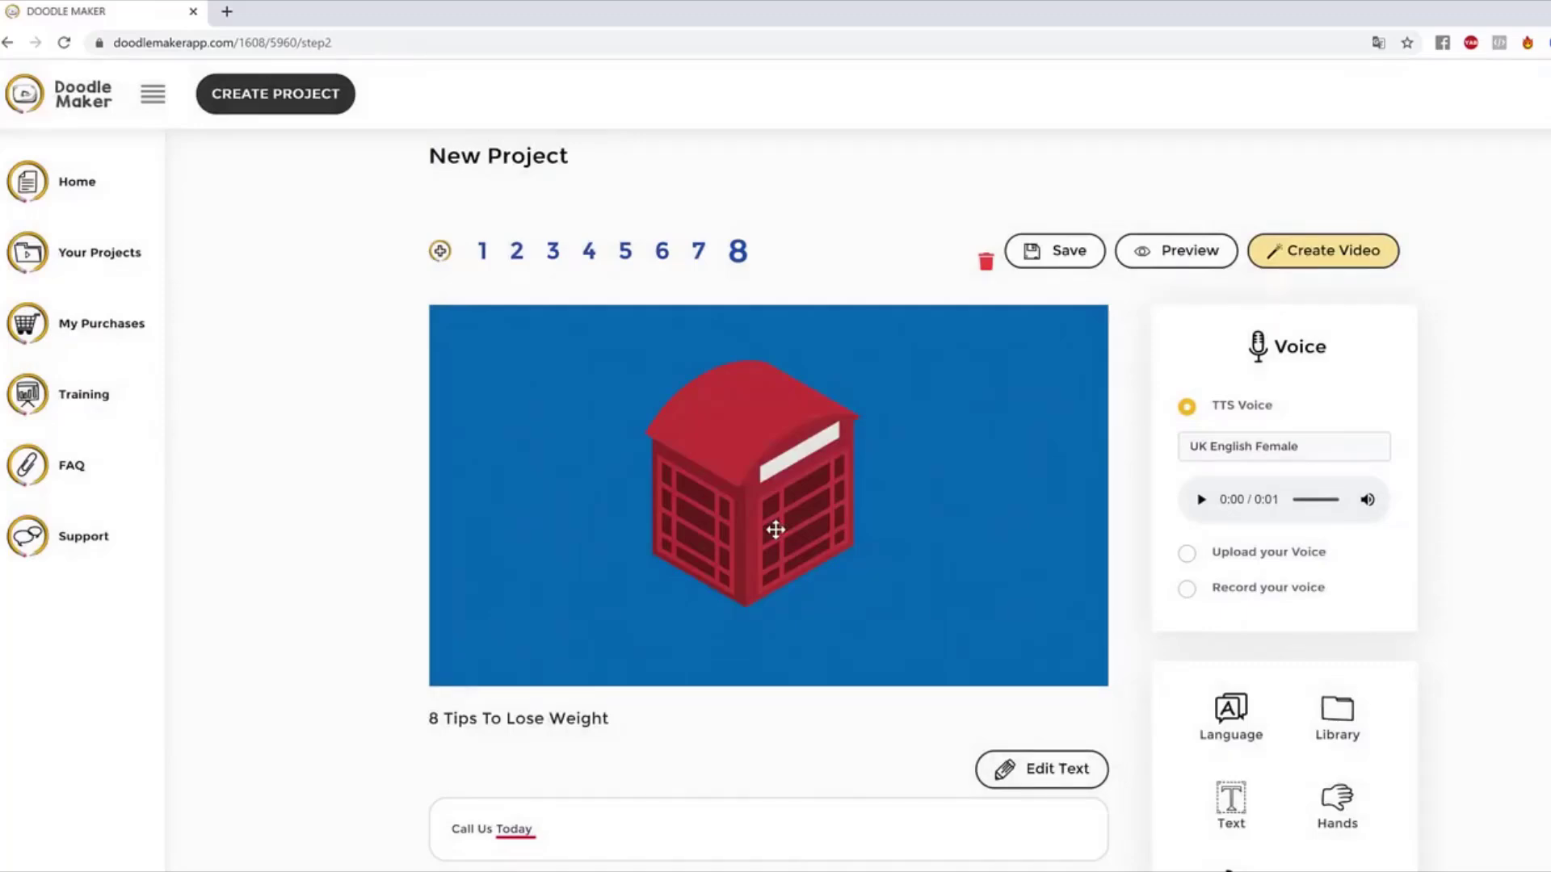
Step: Recolour the drinking glass on slide 6 white
click(699, 257)
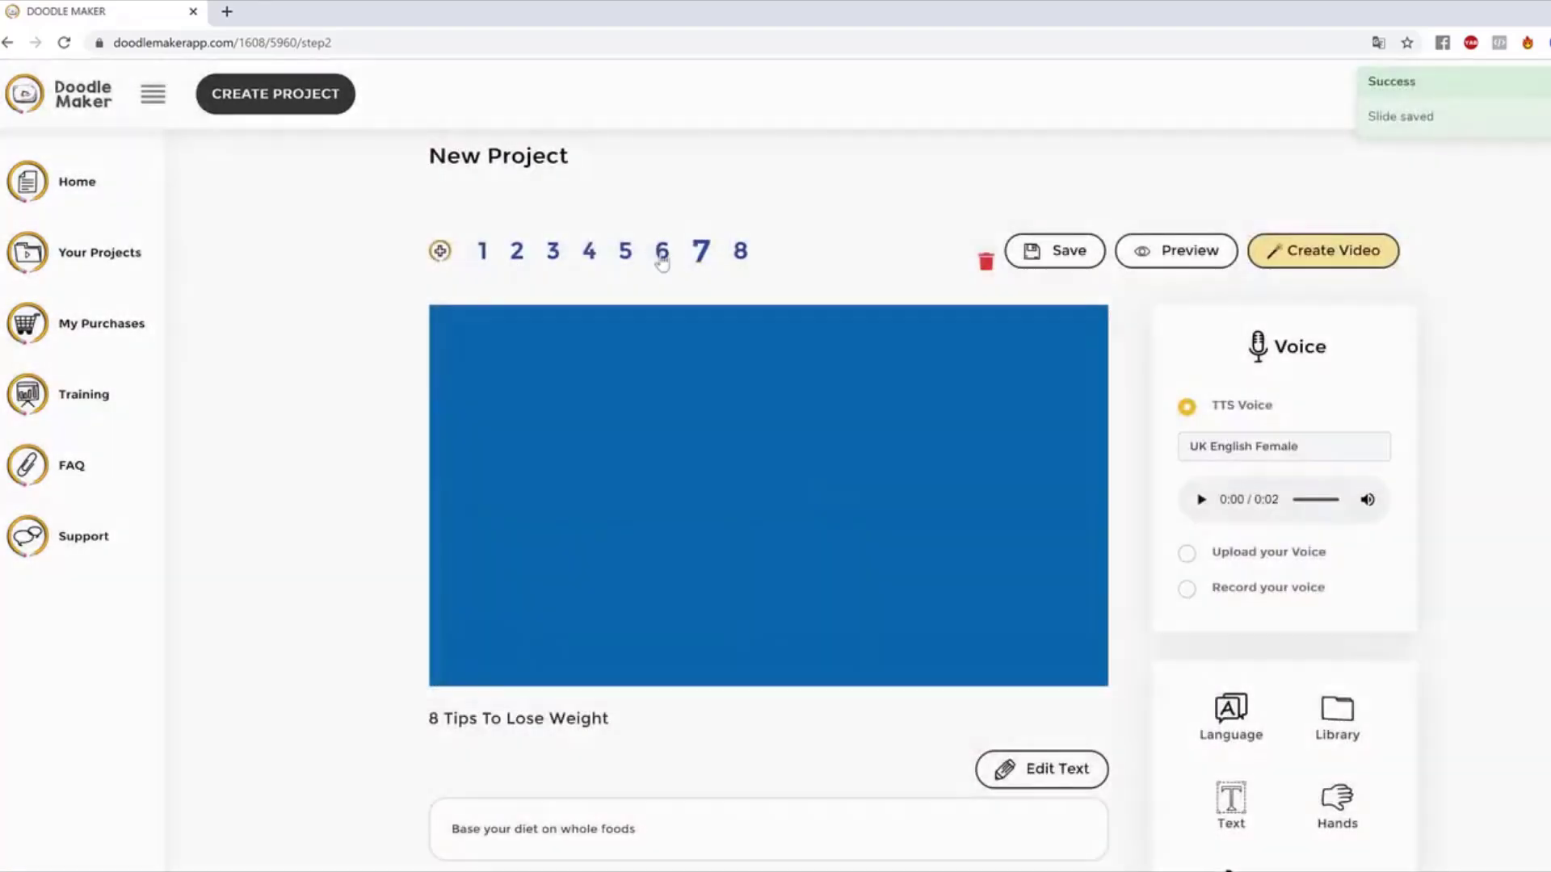
click(661, 257)
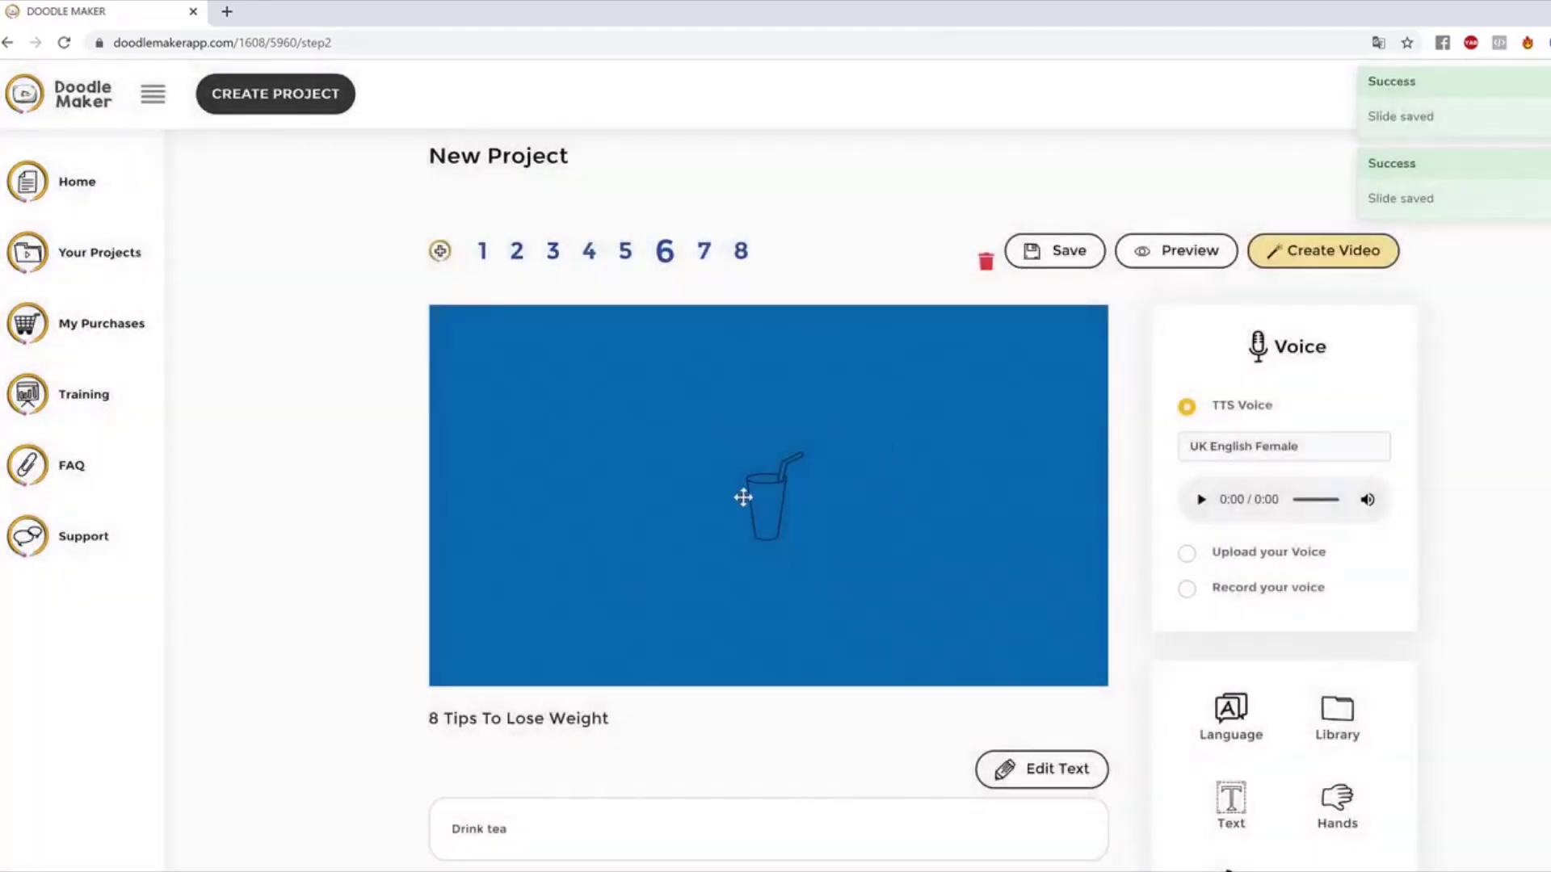
click(743, 498)
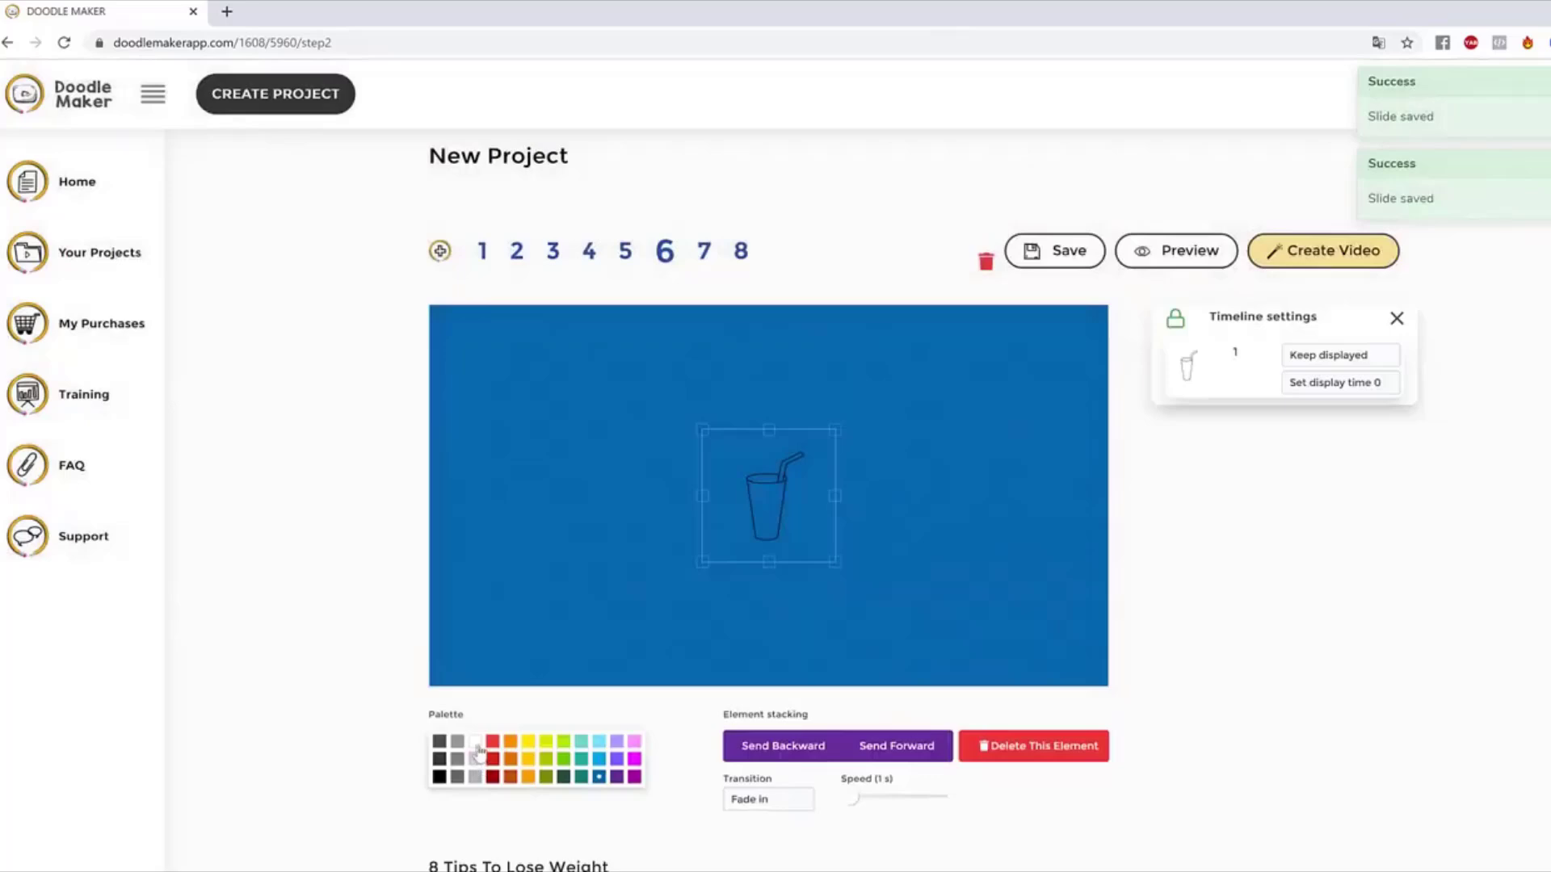
click(475, 741)
Step: Enlarge the drinking glass and move it to about the centre of slide 6
drag(817, 517, 830, 571)
click(956, 549)
drag(744, 485, 771, 478)
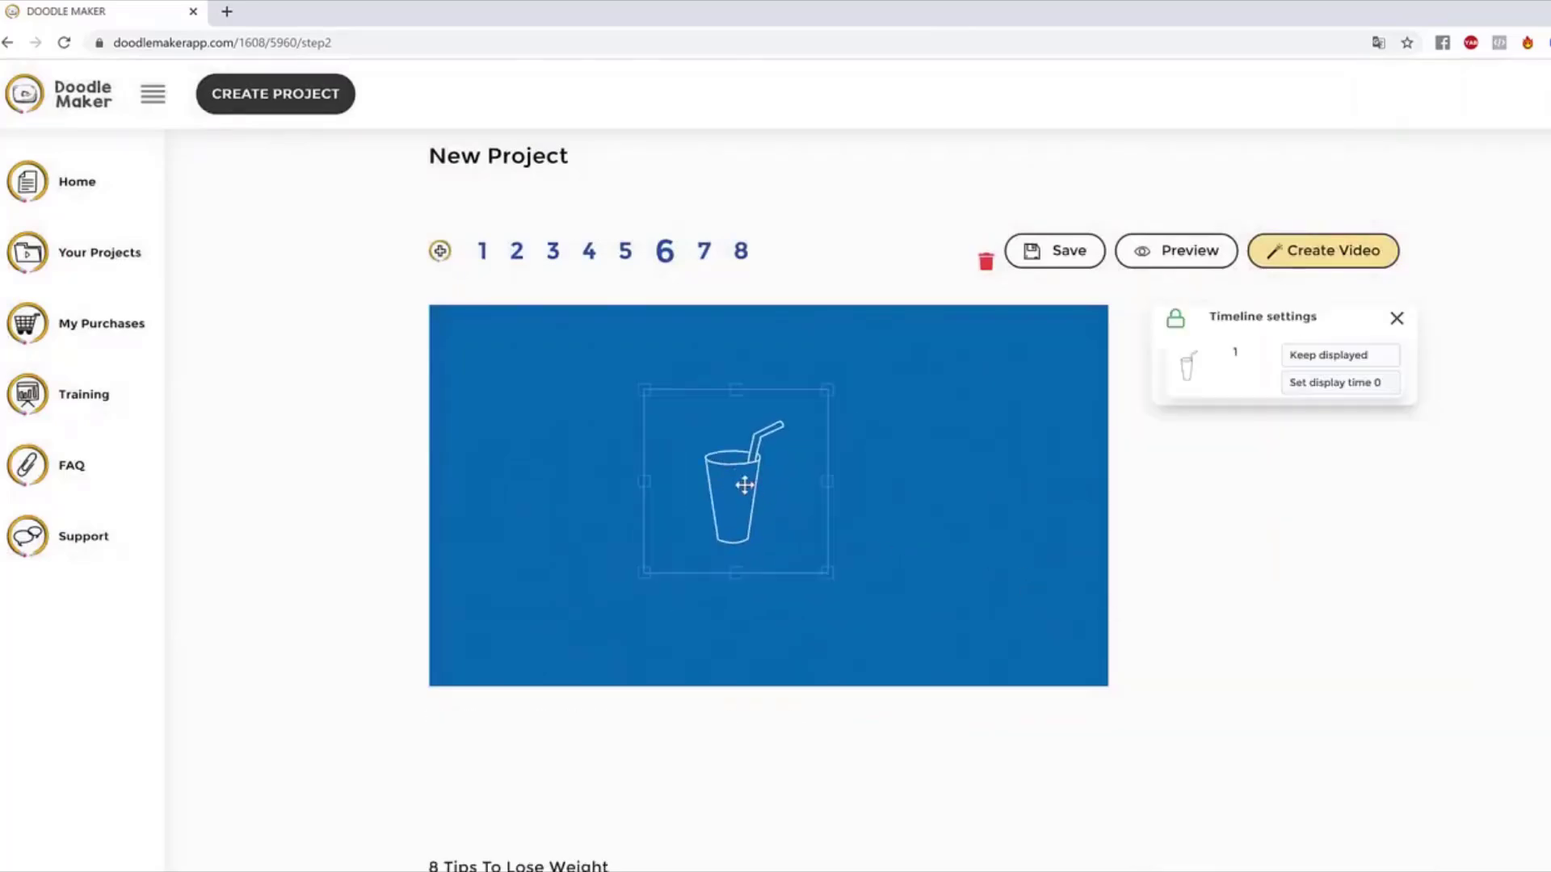
drag(861, 568, 876, 587)
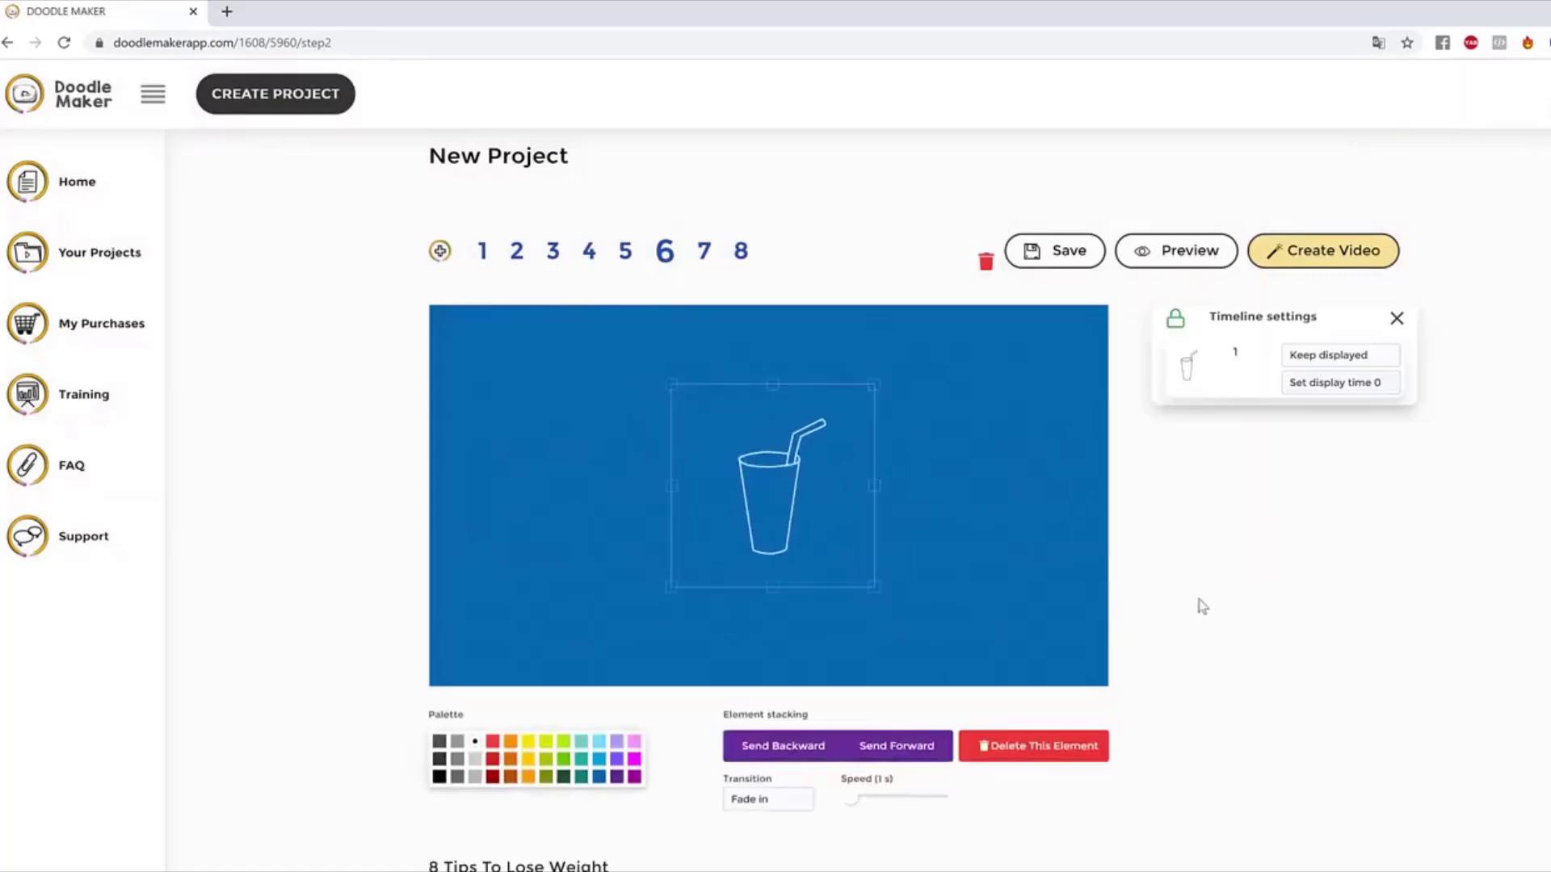
click(954, 457)
Step: Browse the list of available speech languages and leave the language settings without changing anything
scroll(953, 457, down, 2)
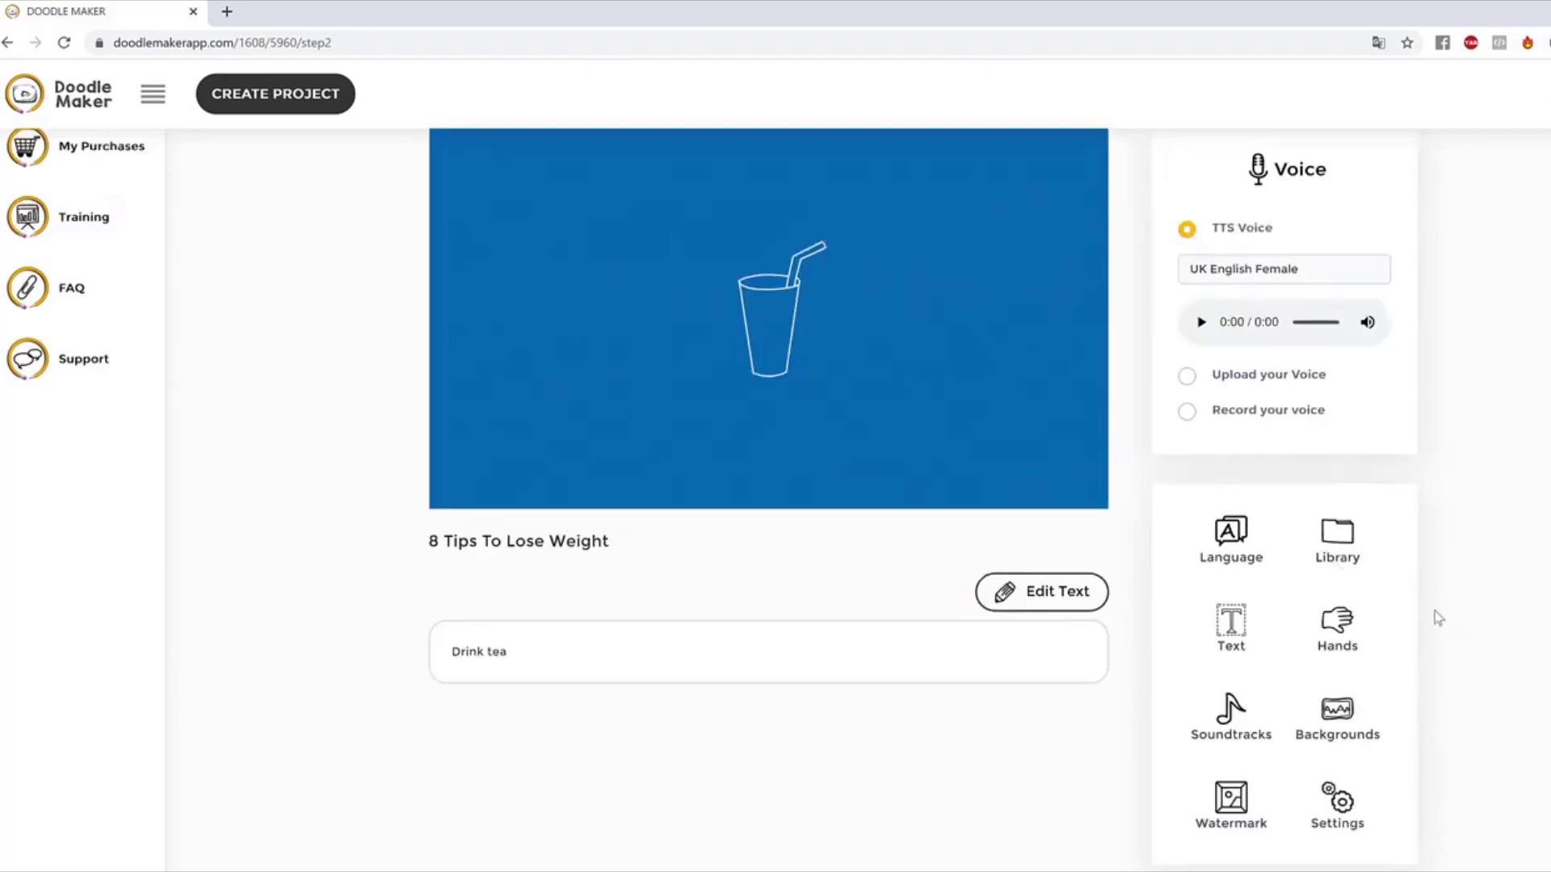
scroll(1398, 651, up, 2)
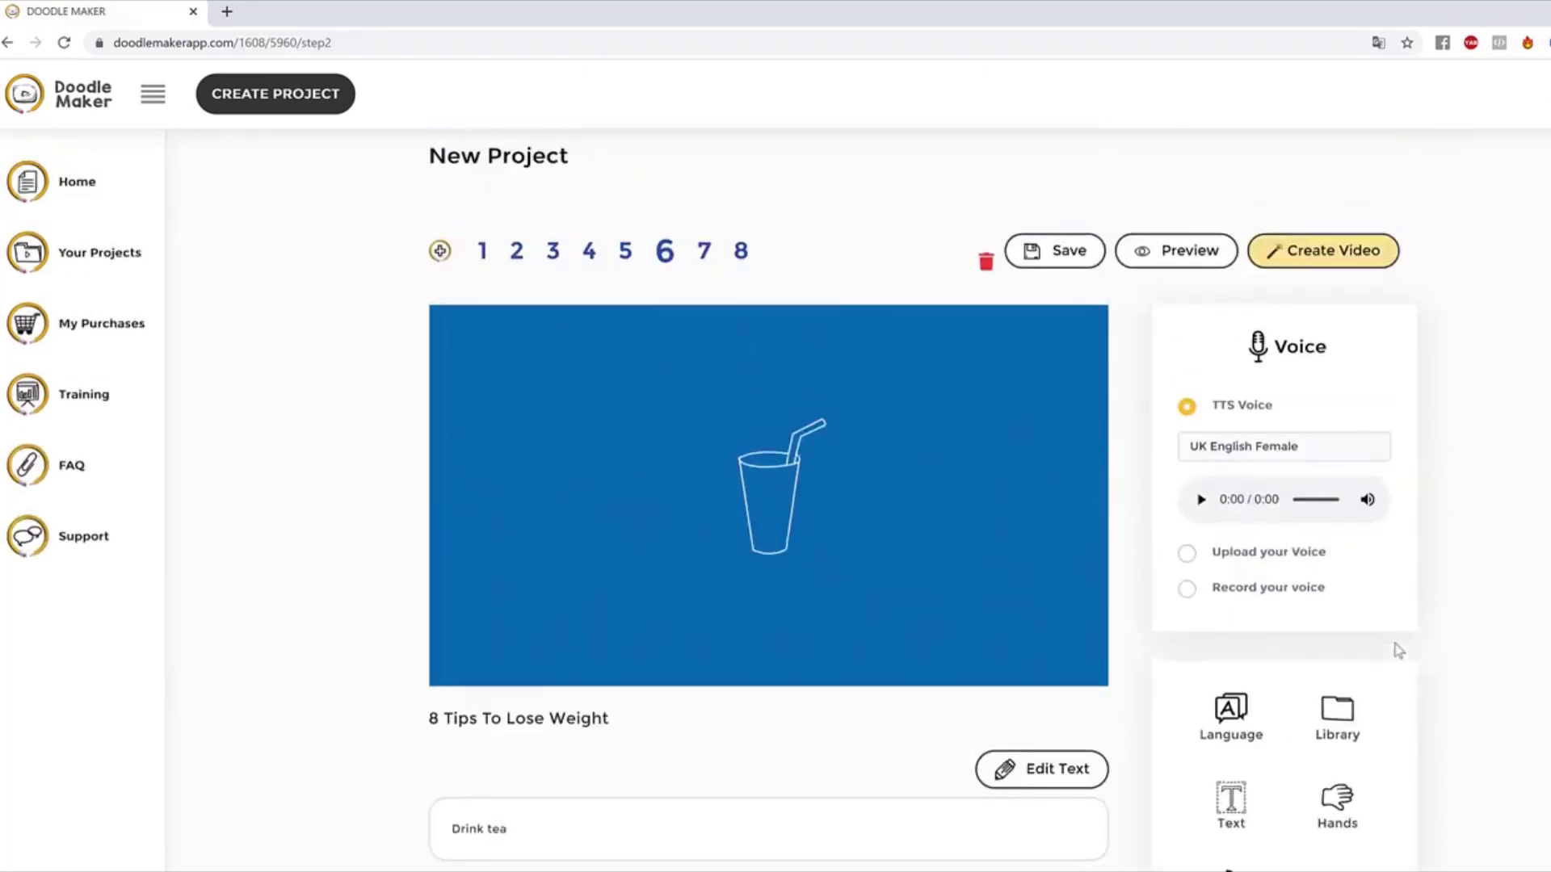
scroll(1399, 651, down, 5)
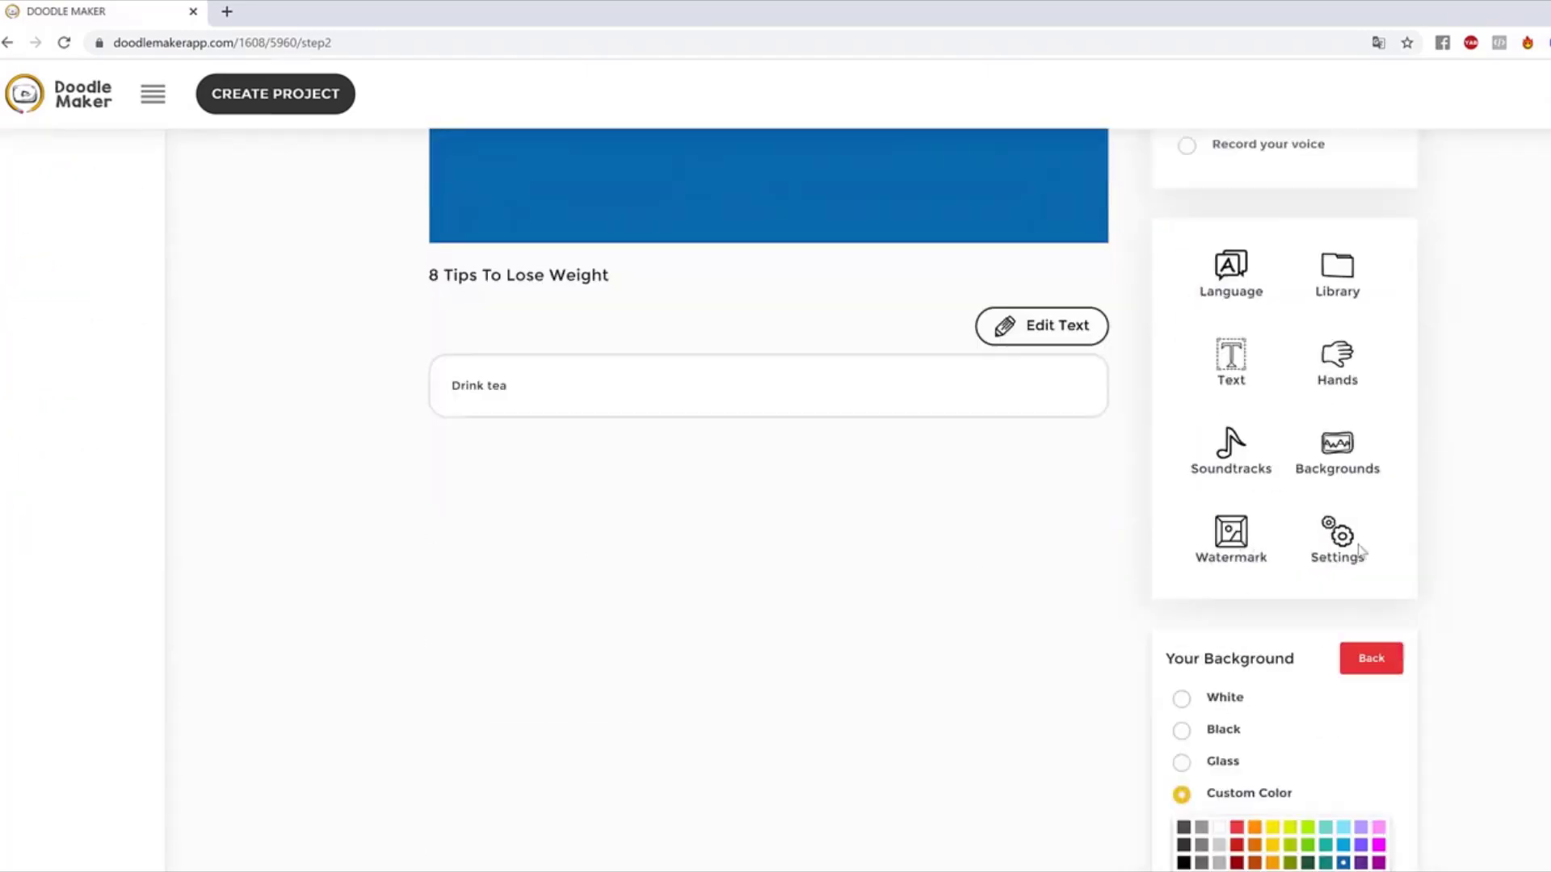
scroll(1360, 551, up, 1)
click(1252, 388)
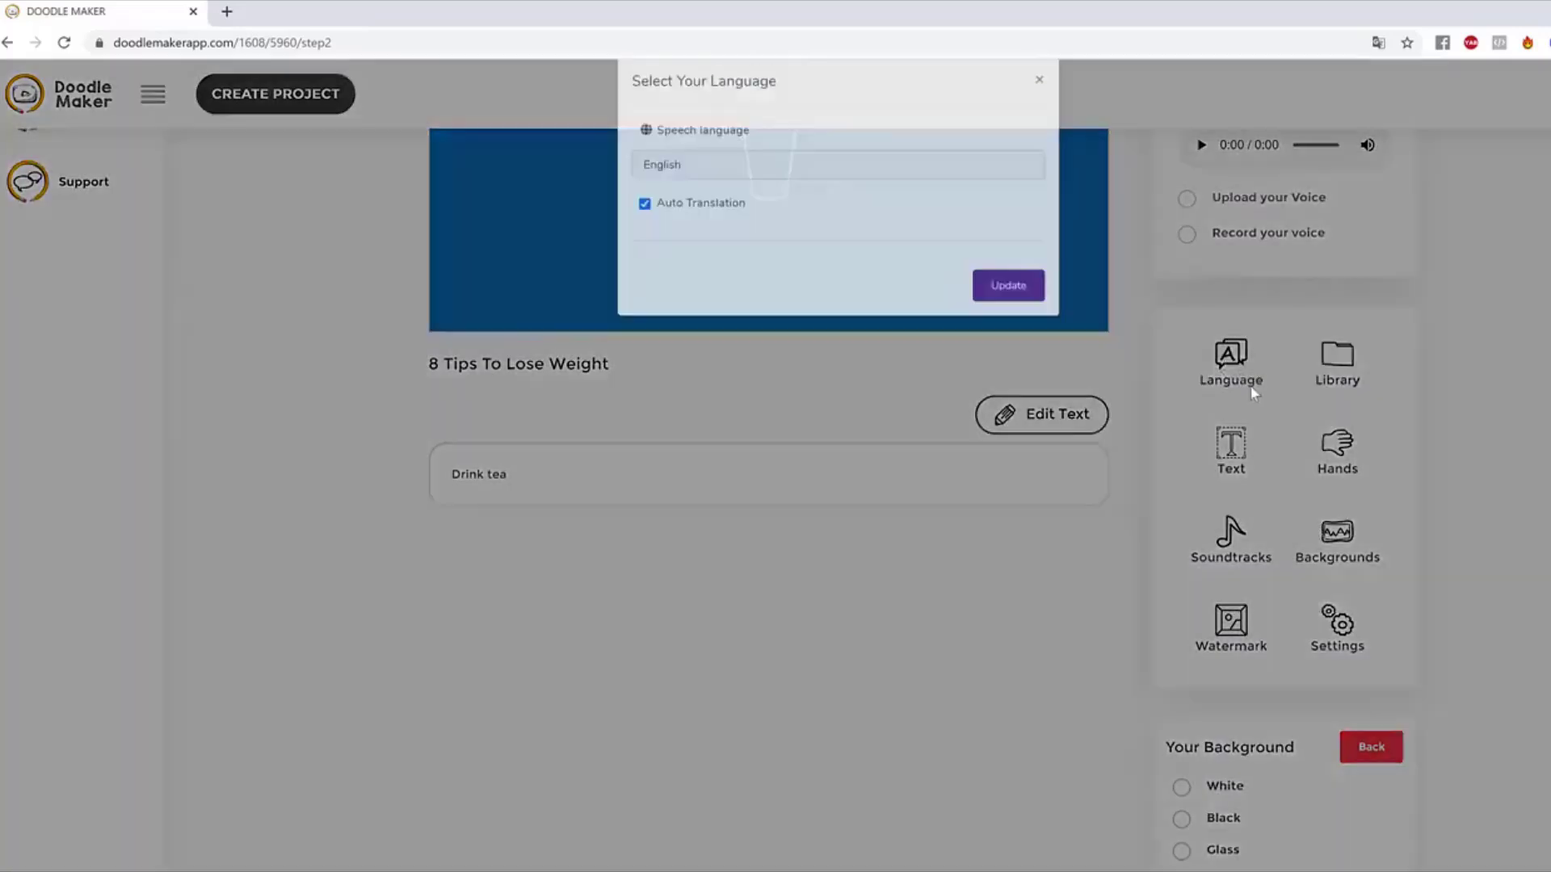
click(719, 195)
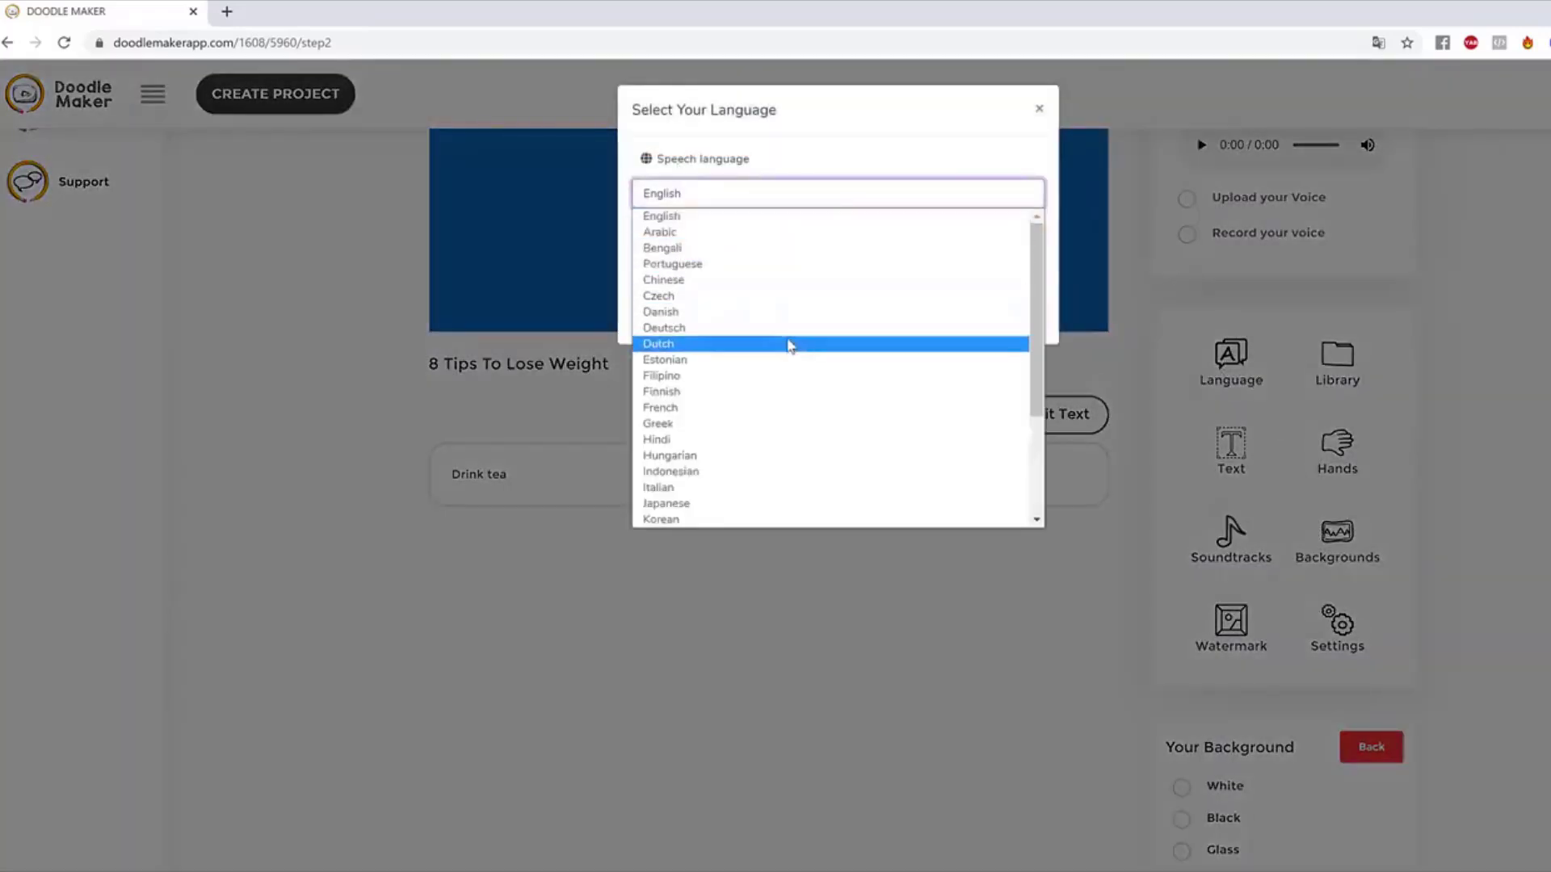
scroll(783, 429, down, 3)
scroll(785, 429, up, 3)
click(1389, 337)
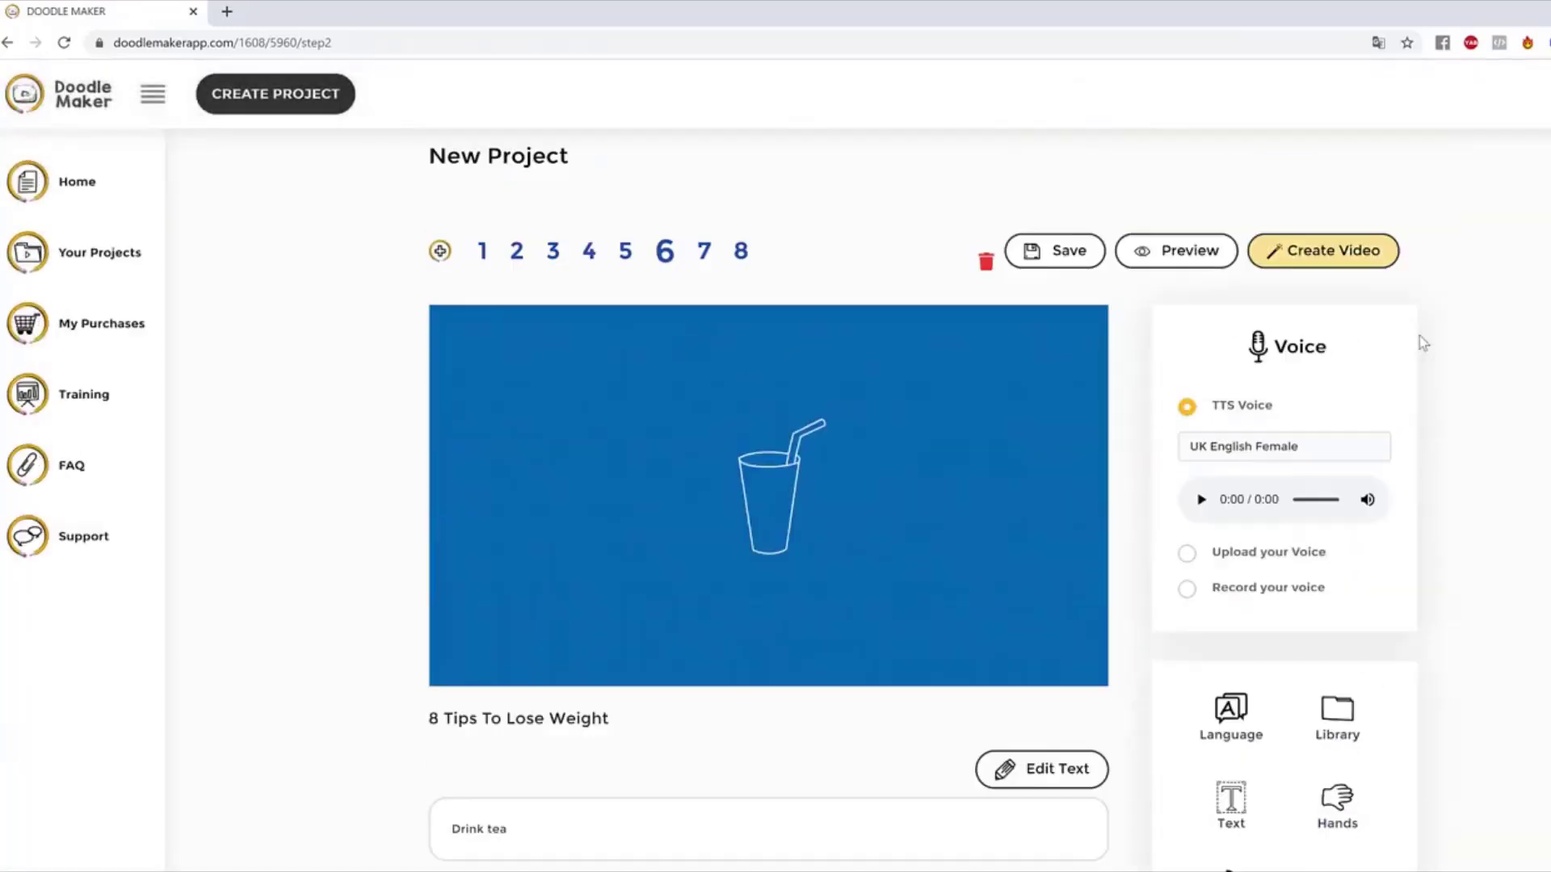
Step: Look through the English text-to-speech voices available for slide 6
click(1351, 452)
scroll(1316, 702, down, 1)
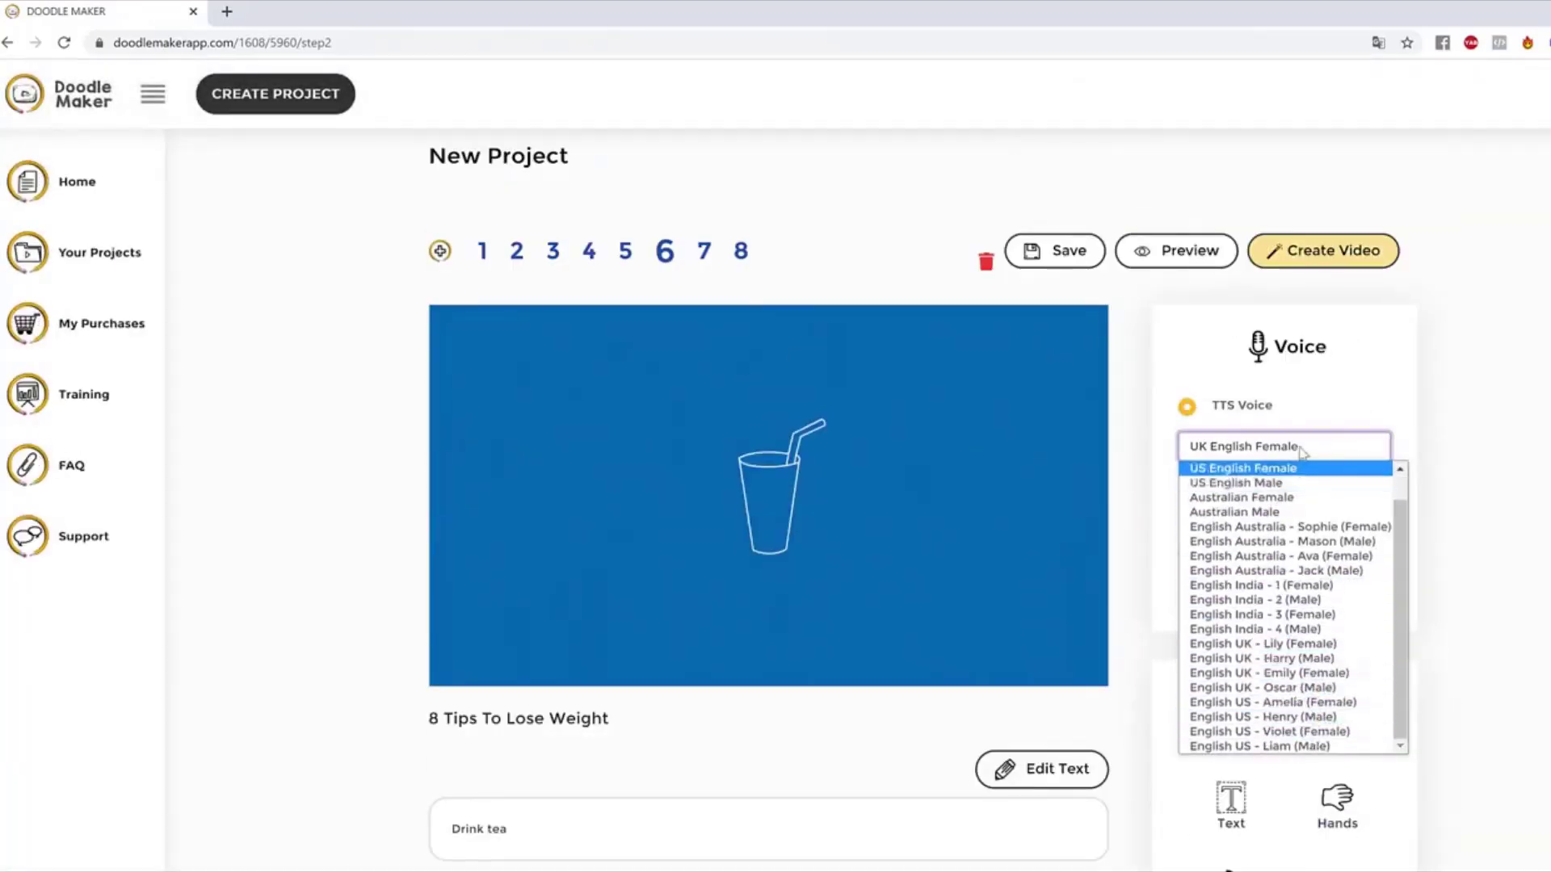
click(1471, 676)
Step: Update the project's speech language to Spanish with Auto Translation
scroll(1248, 364, down, 6)
scroll(1250, 543, up, 4)
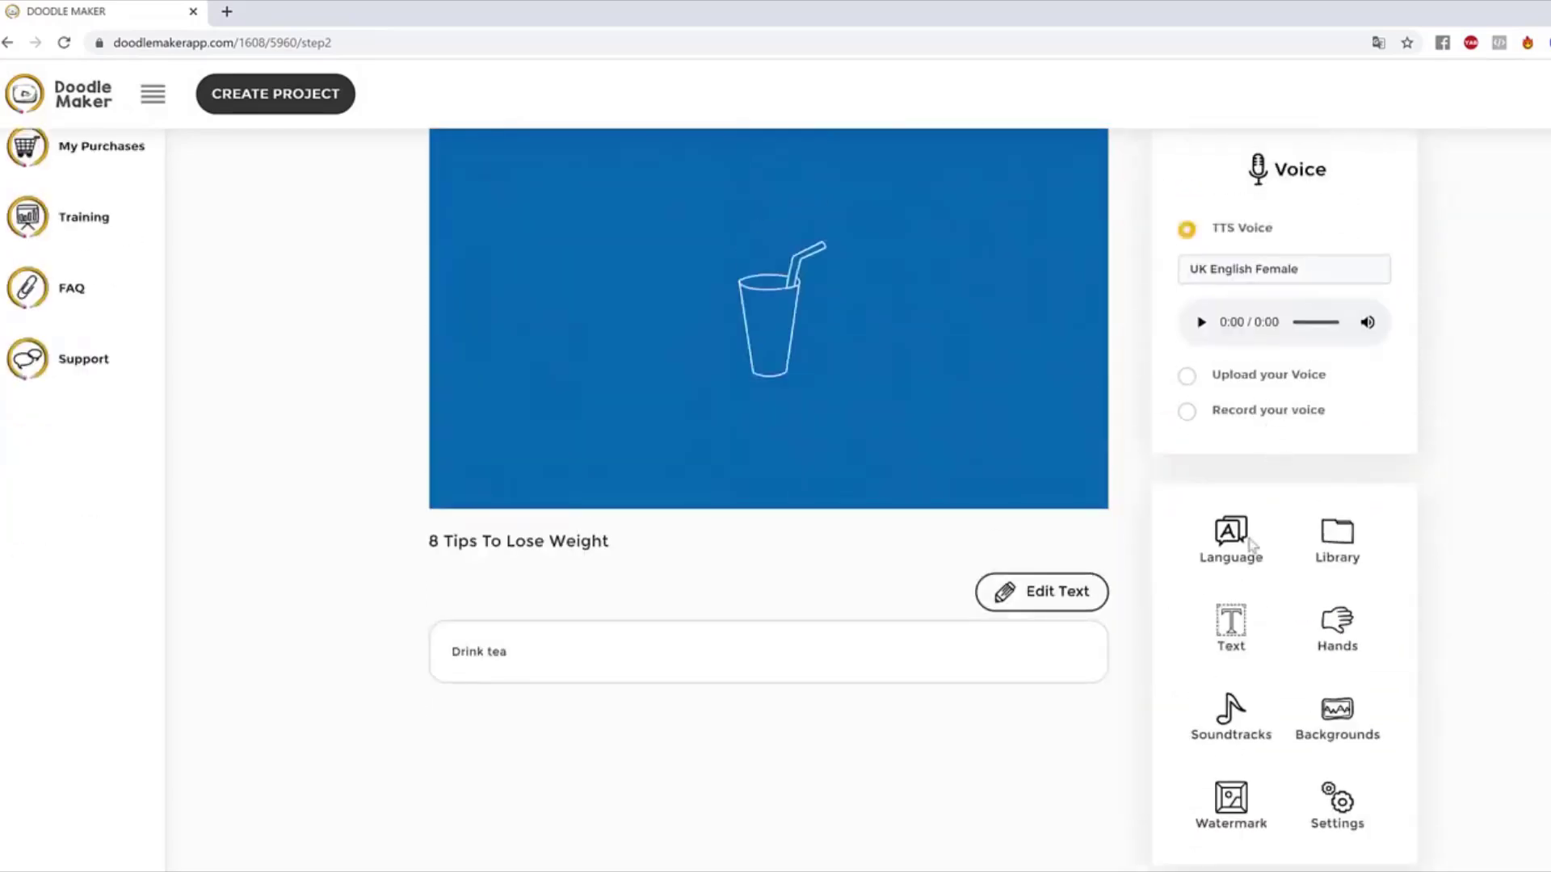
click(1229, 537)
click(744, 198)
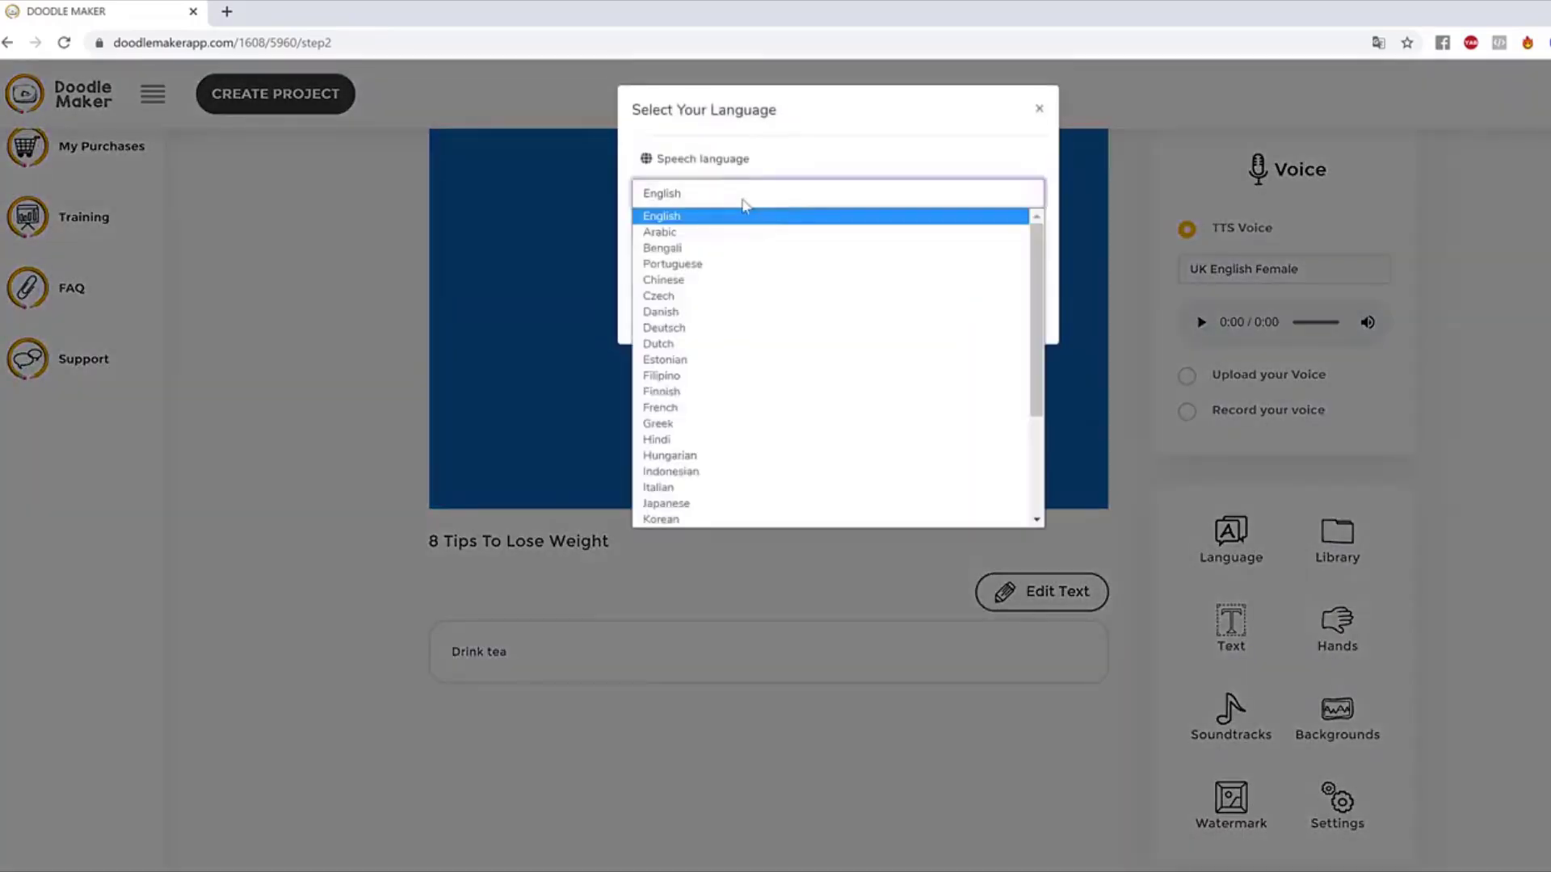
scroll(759, 368, down, 2)
scroll(759, 367, up, 2)
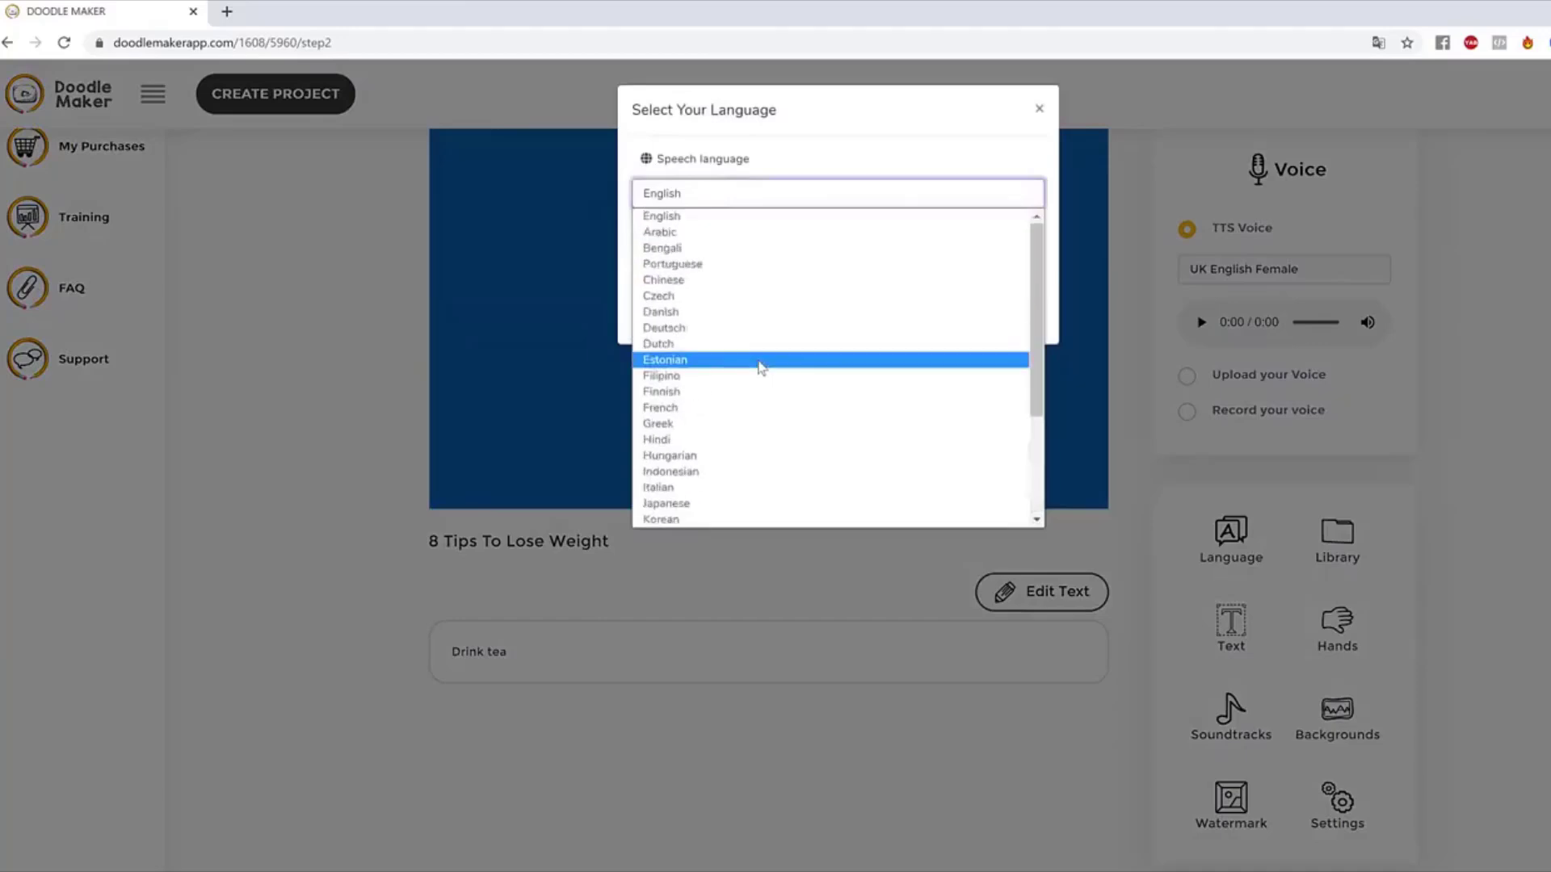
scroll(747, 387, down, 2)
click(744, 440)
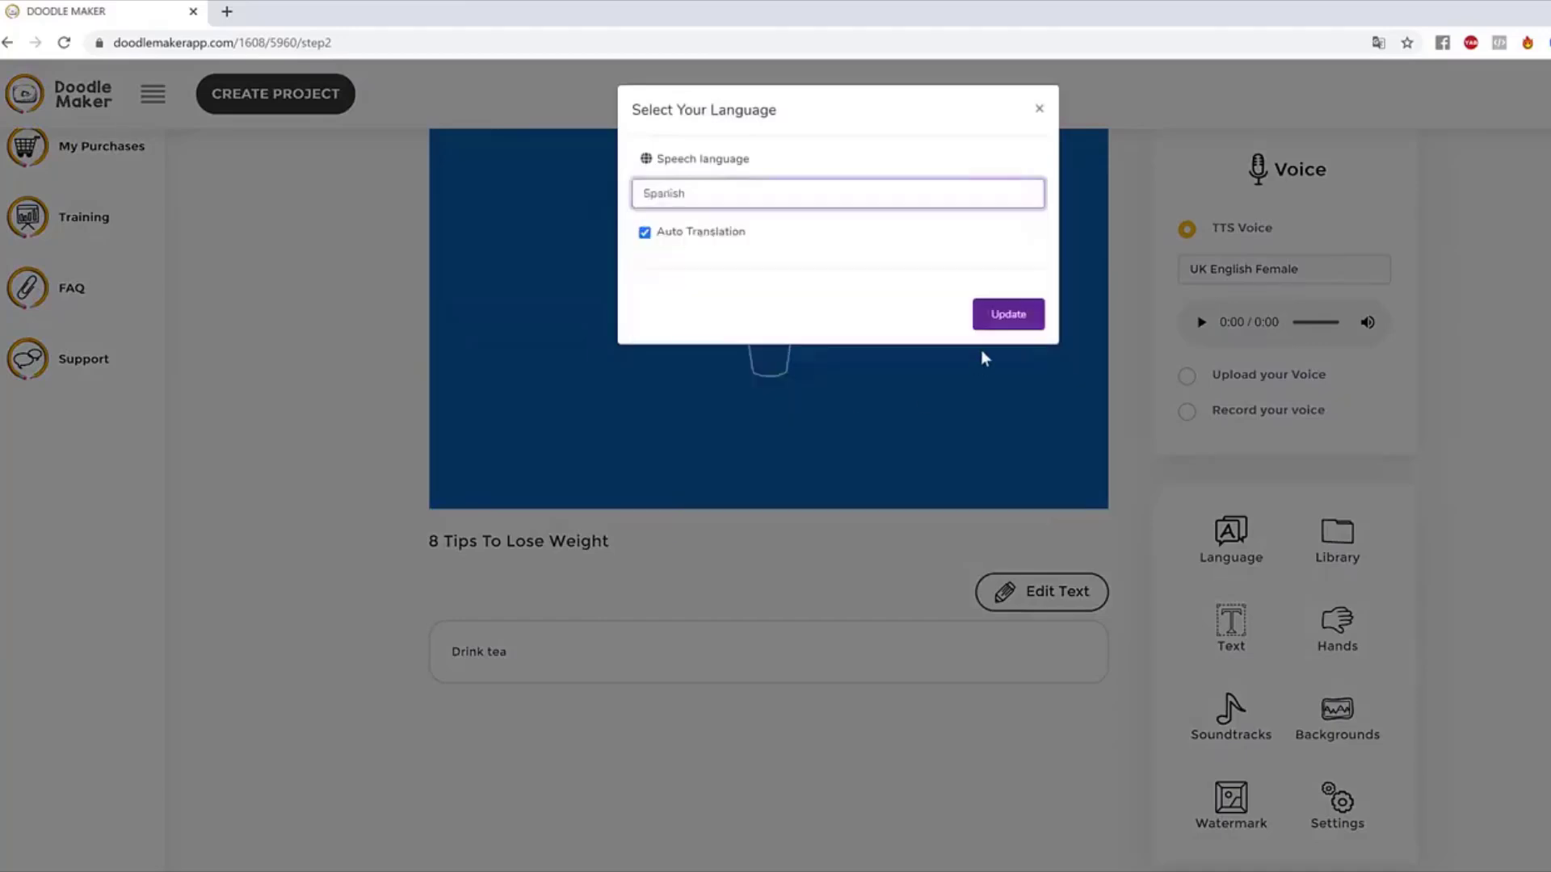
click(1022, 320)
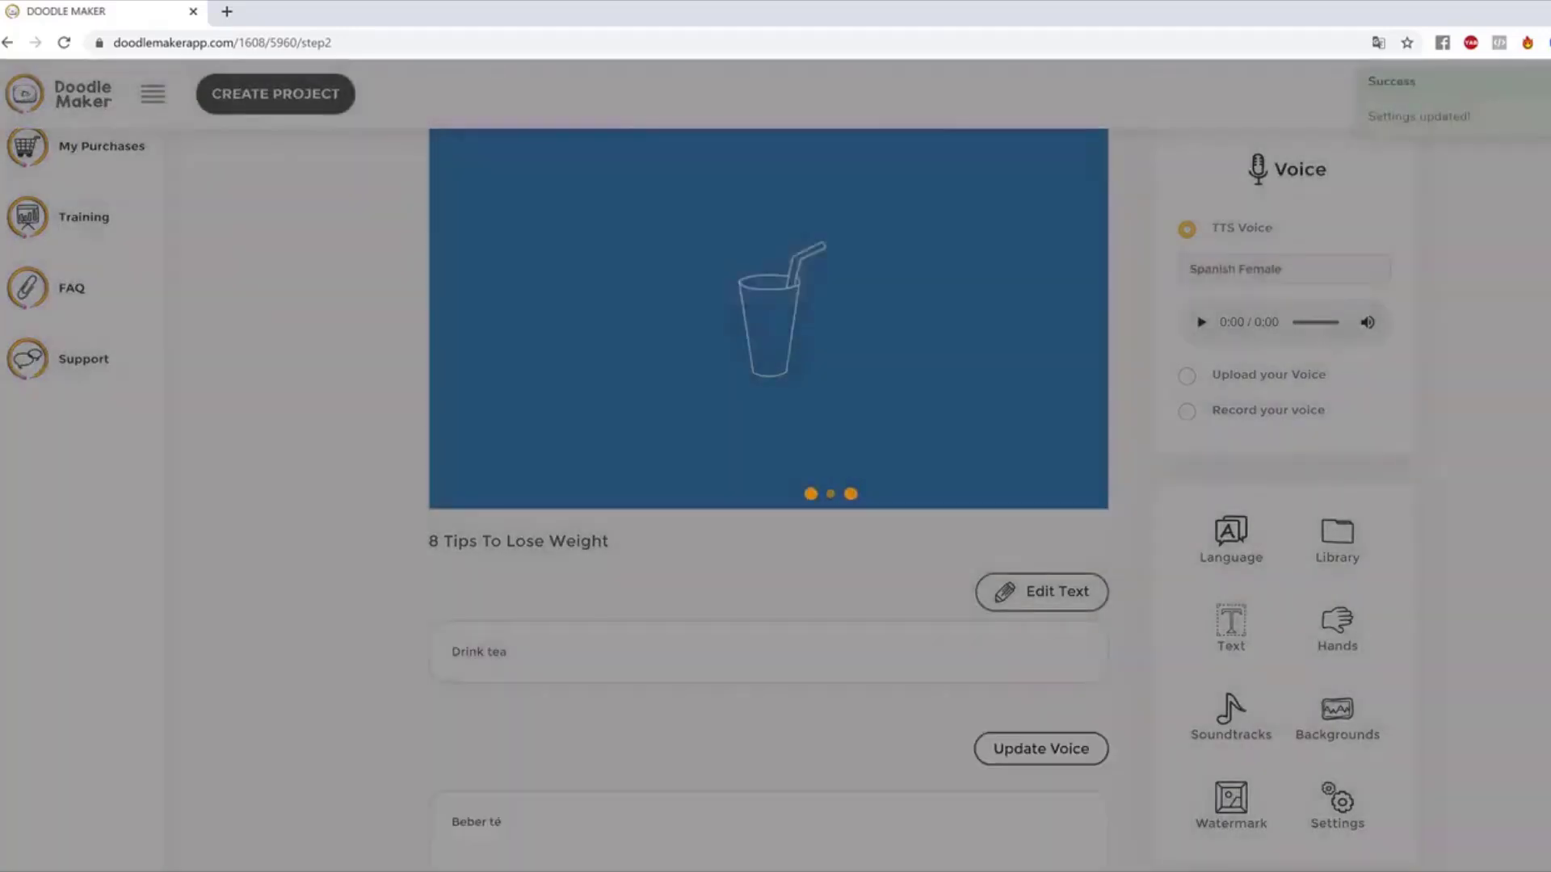
Step: Inspect the translated Spanish voice text below the original text of slide 6
scroll(525, 536, down, 4)
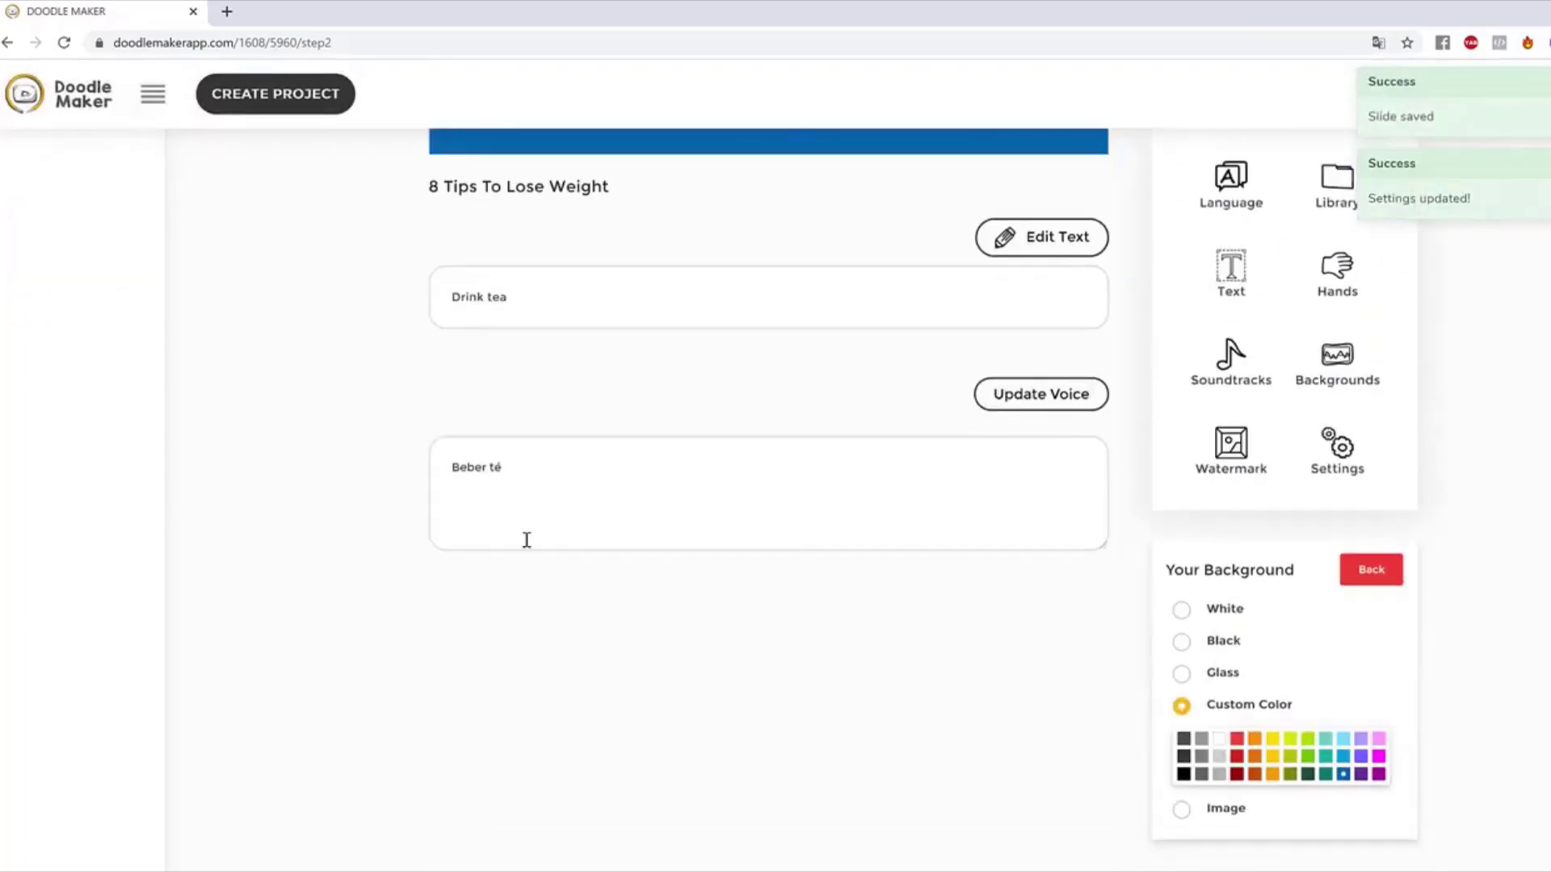
drag(565, 468, 388, 460)
click(721, 505)
click(788, 596)
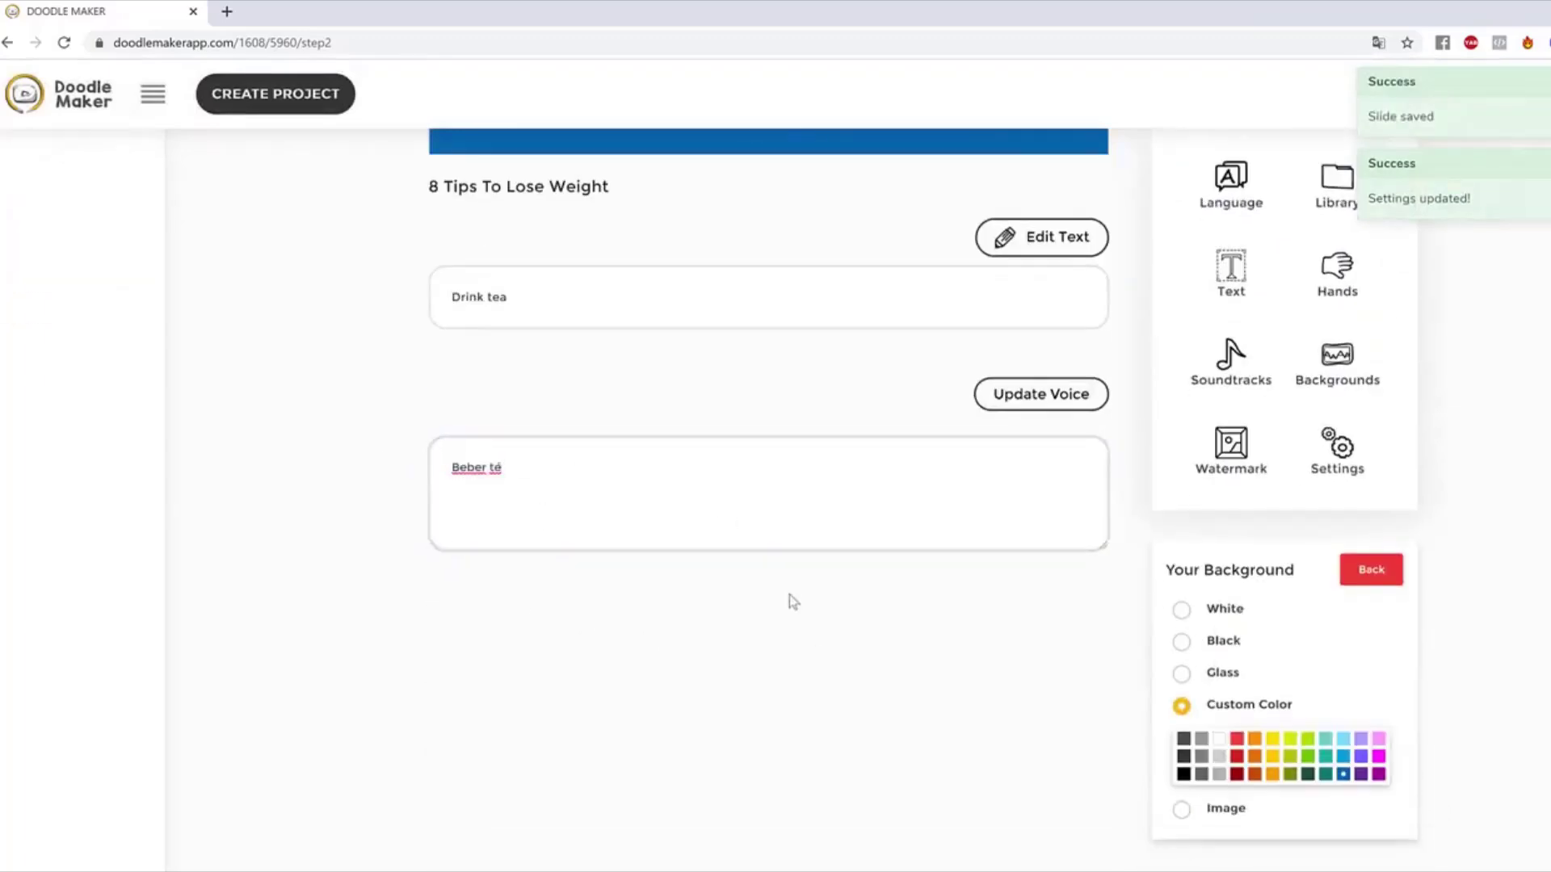
Step: Shift the drinking glass on slide 6 slightly, enlarge it a little and deselect it
scroll(790, 596, up, 5)
click(743, 403)
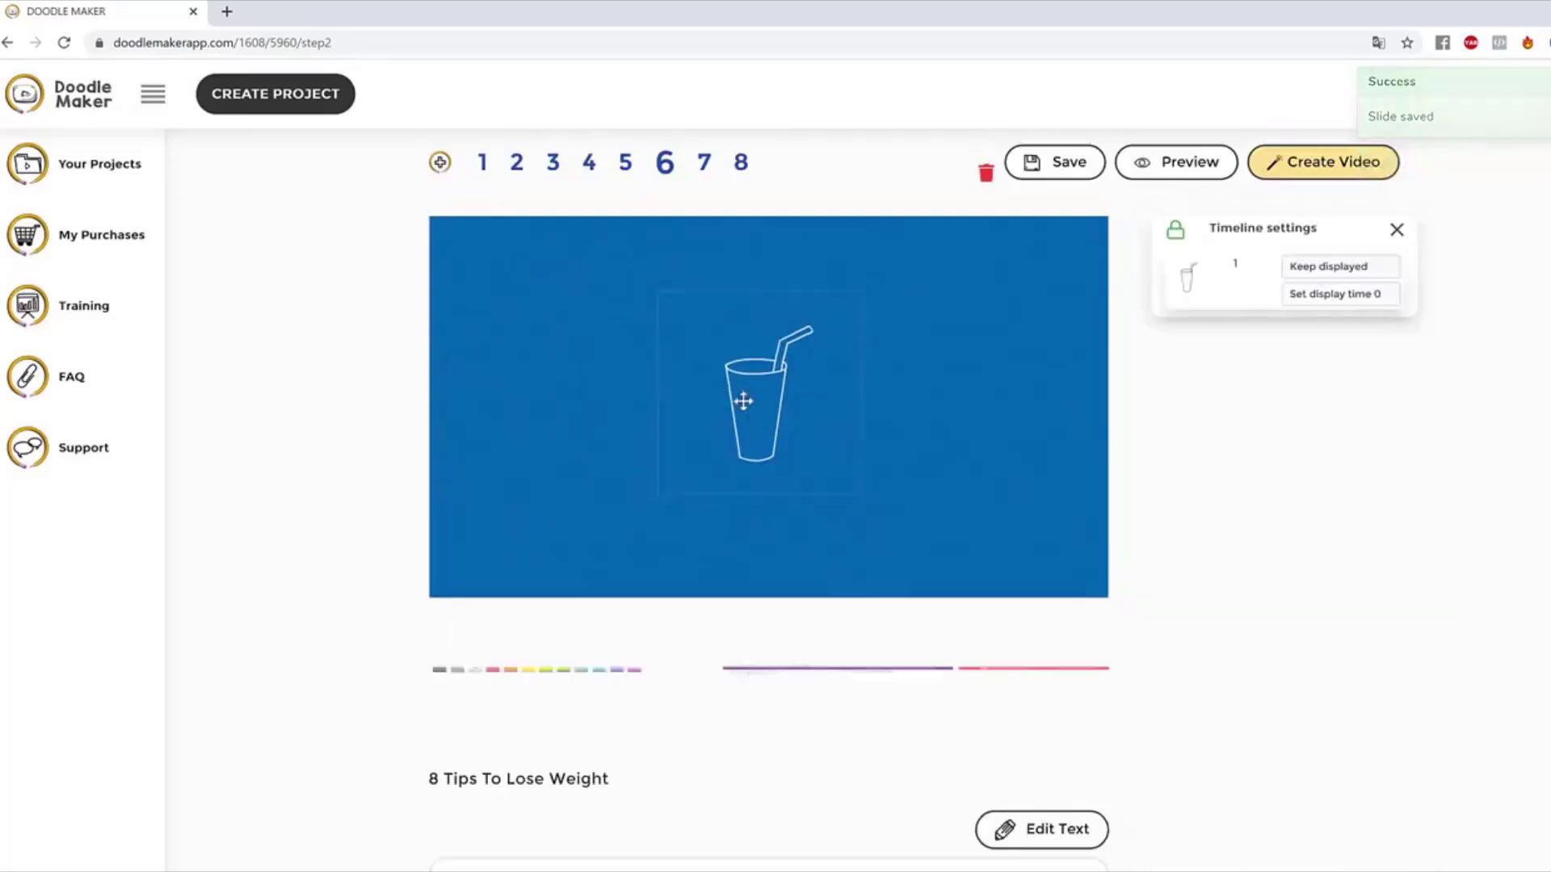
drag(859, 492, 872, 507)
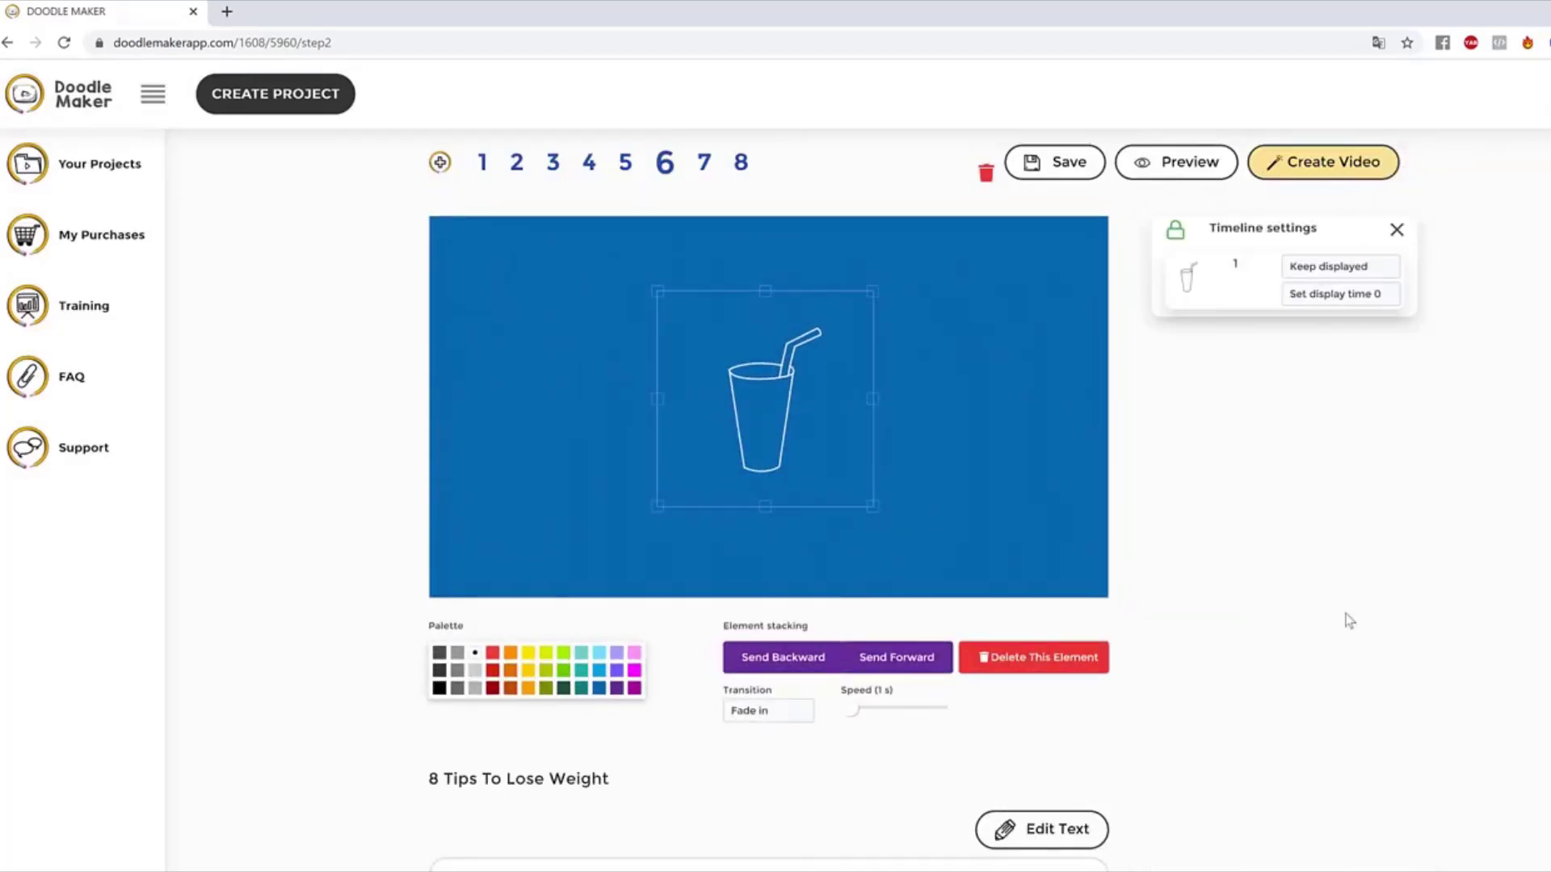
click(1035, 525)
Step: Set slide 6's text-to-speech voice to Spanish - Maria (Female) and play the voice sample
click(1349, 365)
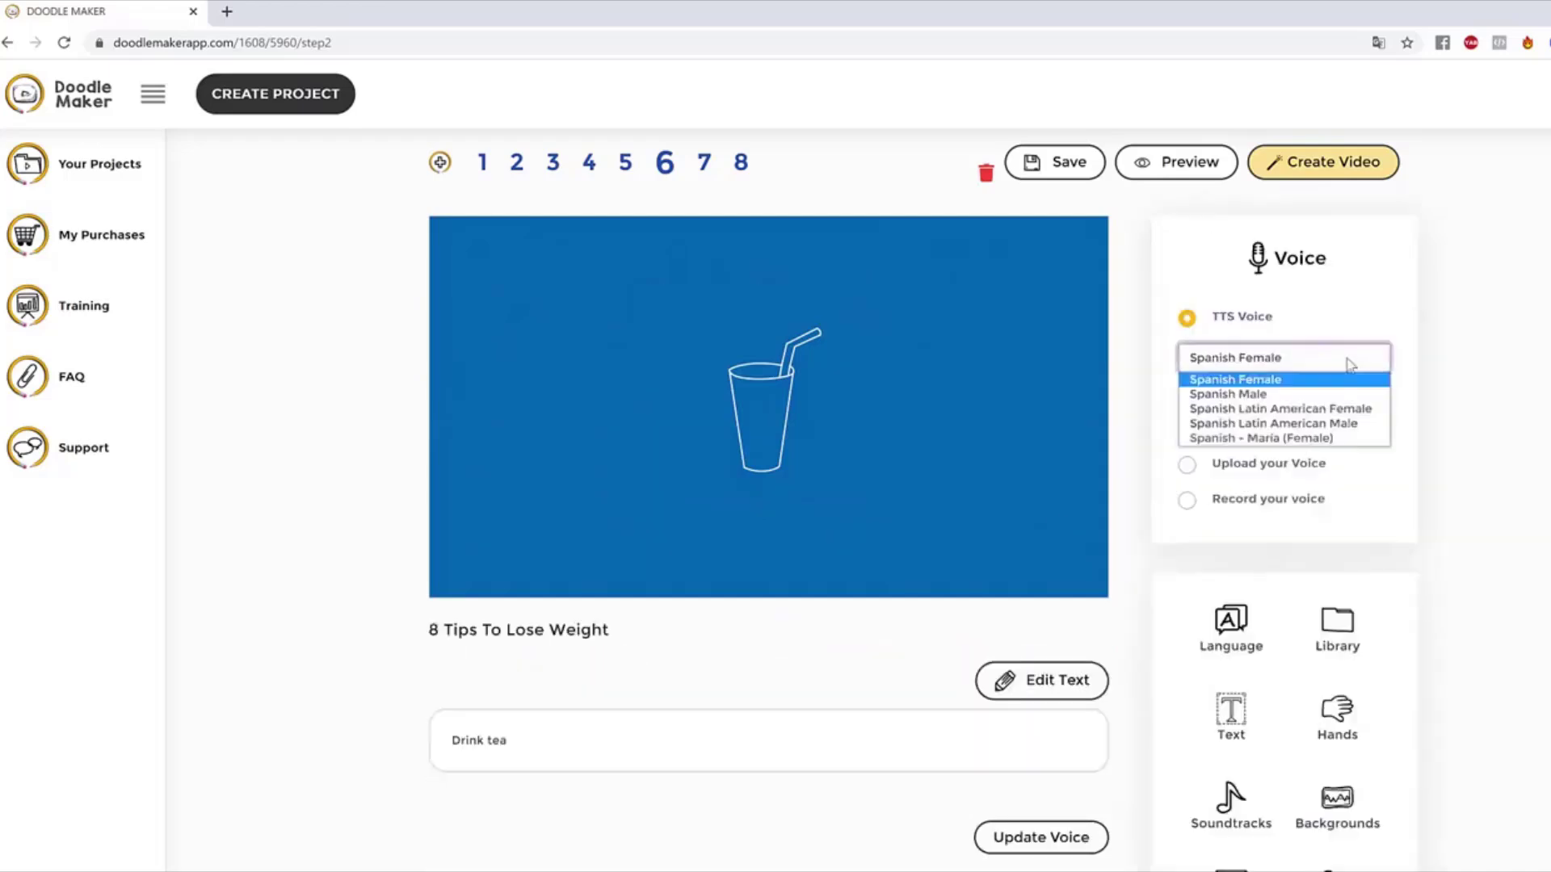
click(1276, 440)
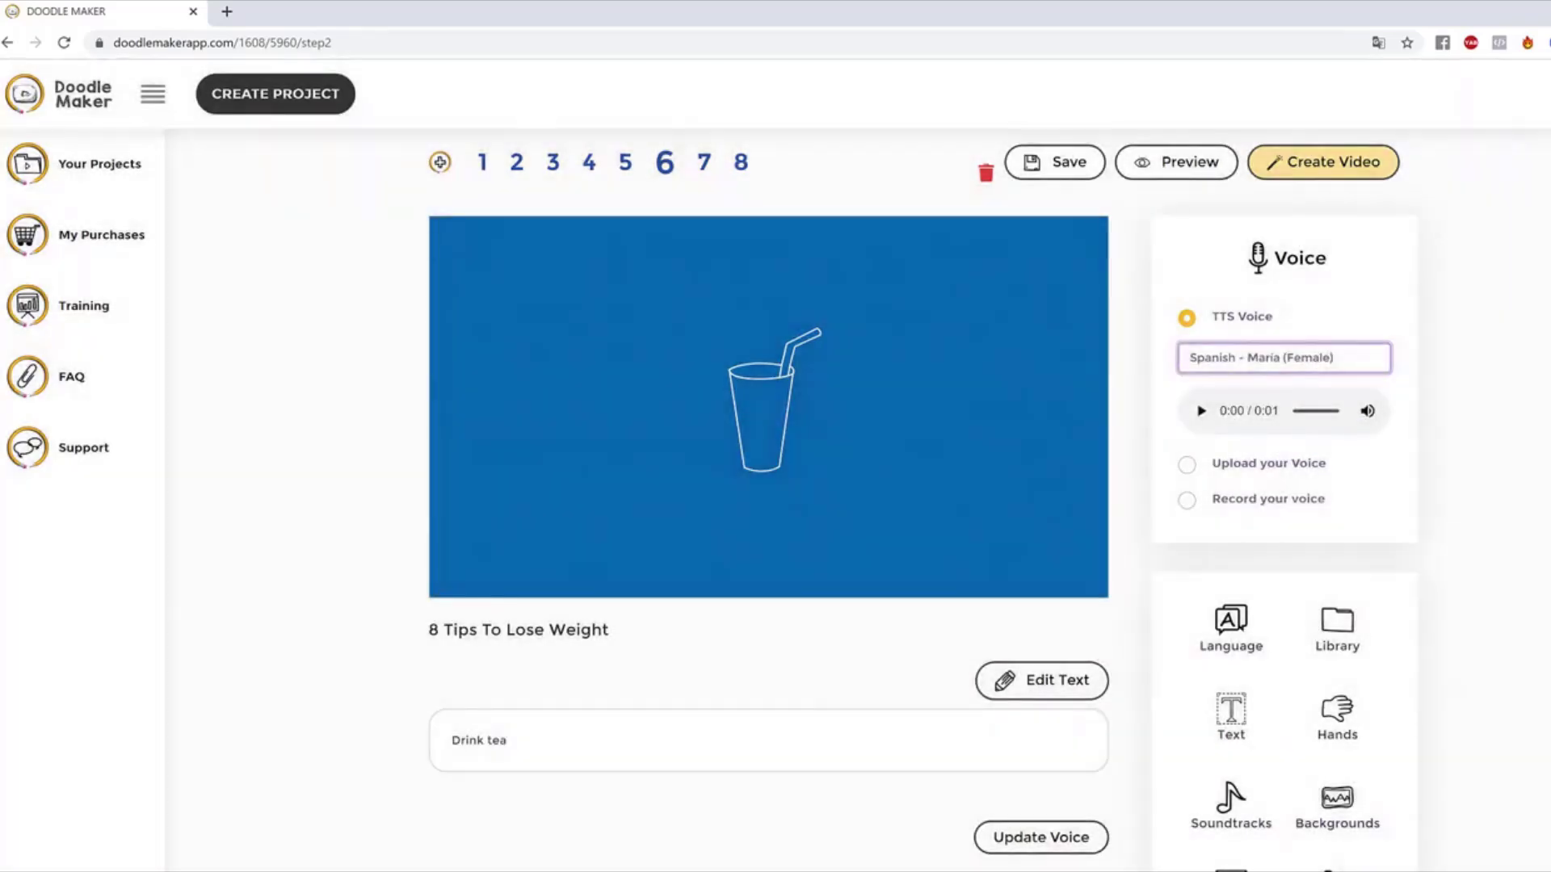
click(1200, 410)
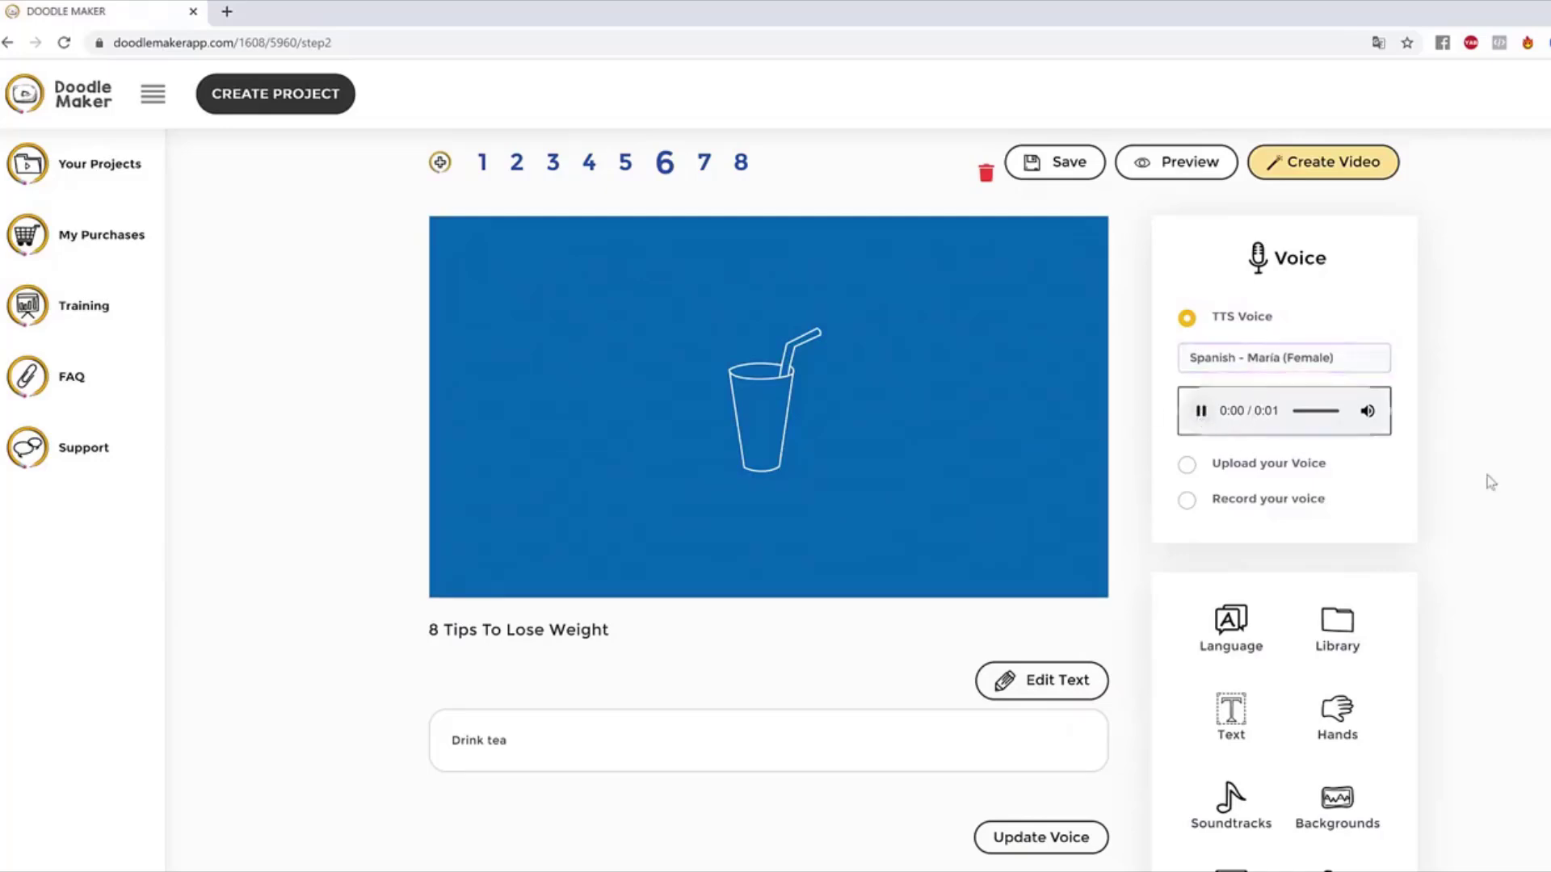
click(1434, 469)
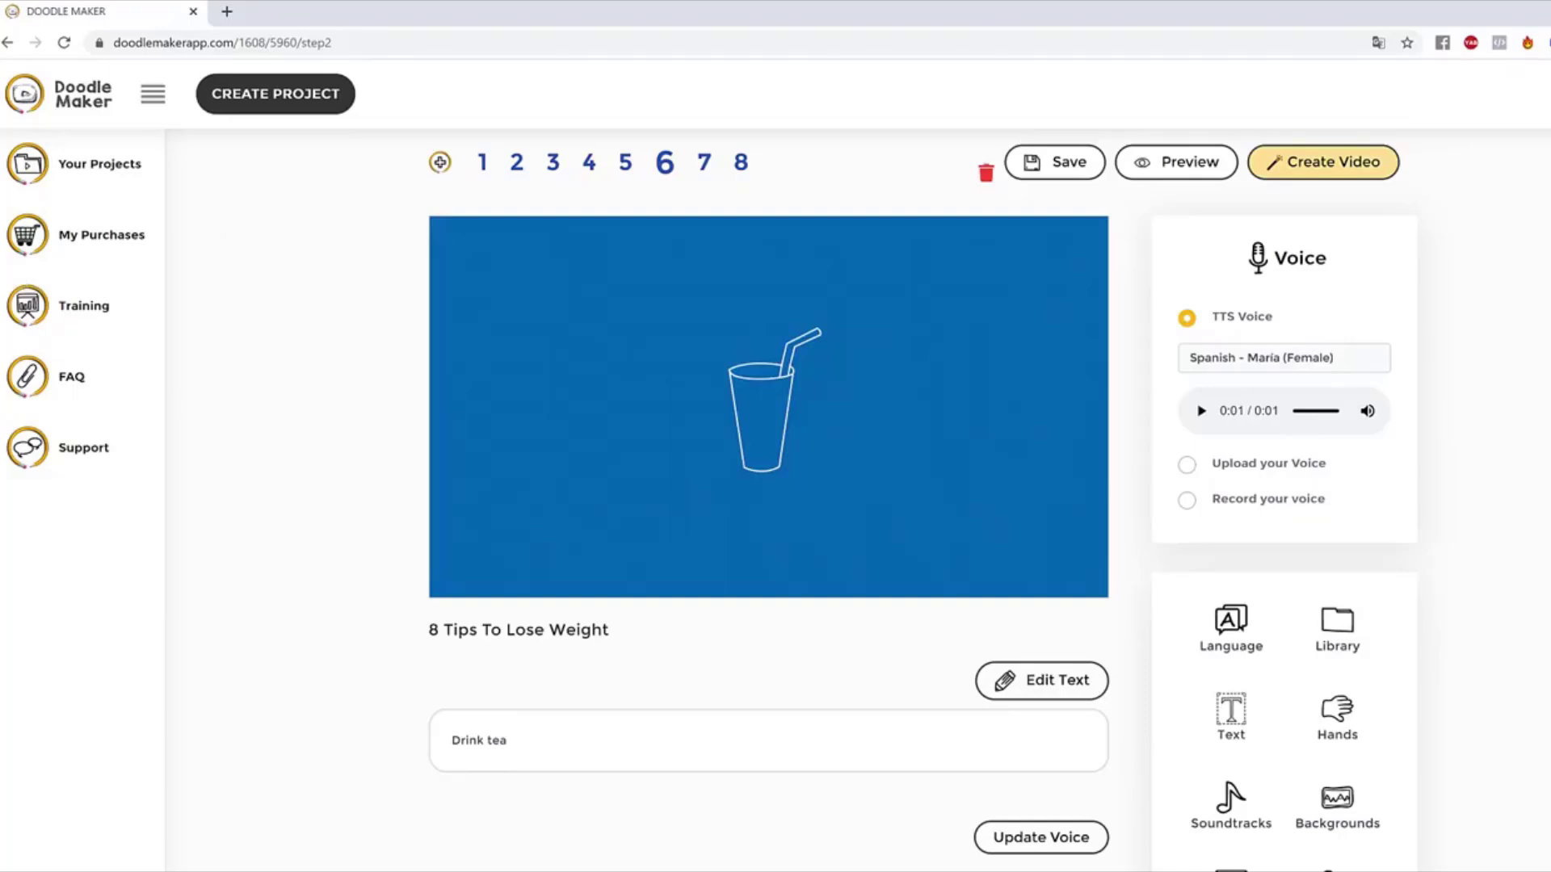
Step: Start a new video project with the AI Video Translation Engine
scroll(766, 208, up, 1)
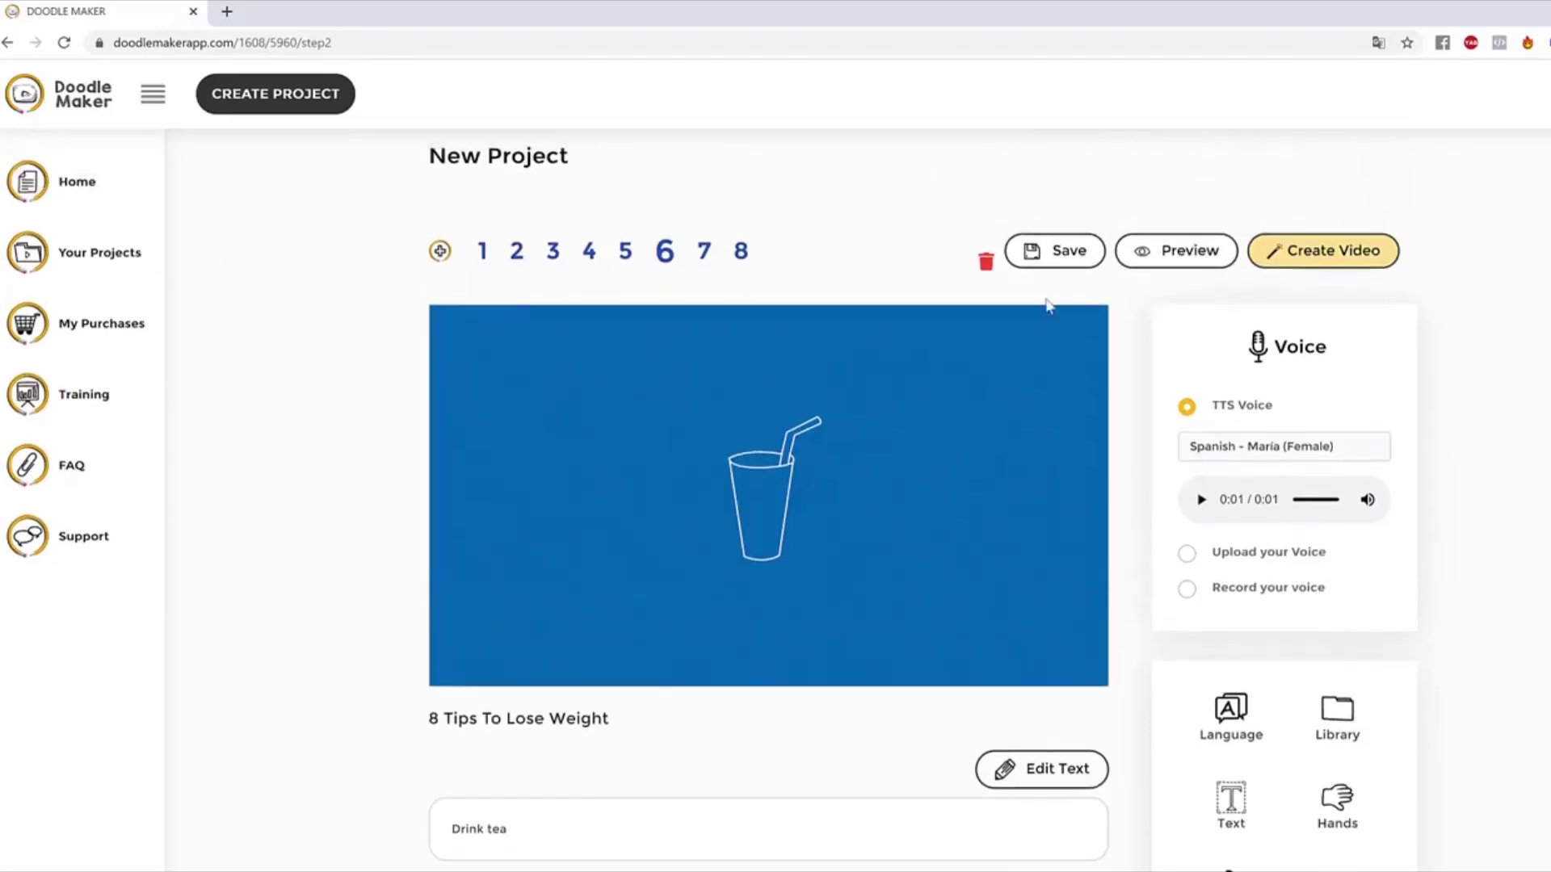
click(94, 194)
click(264, 107)
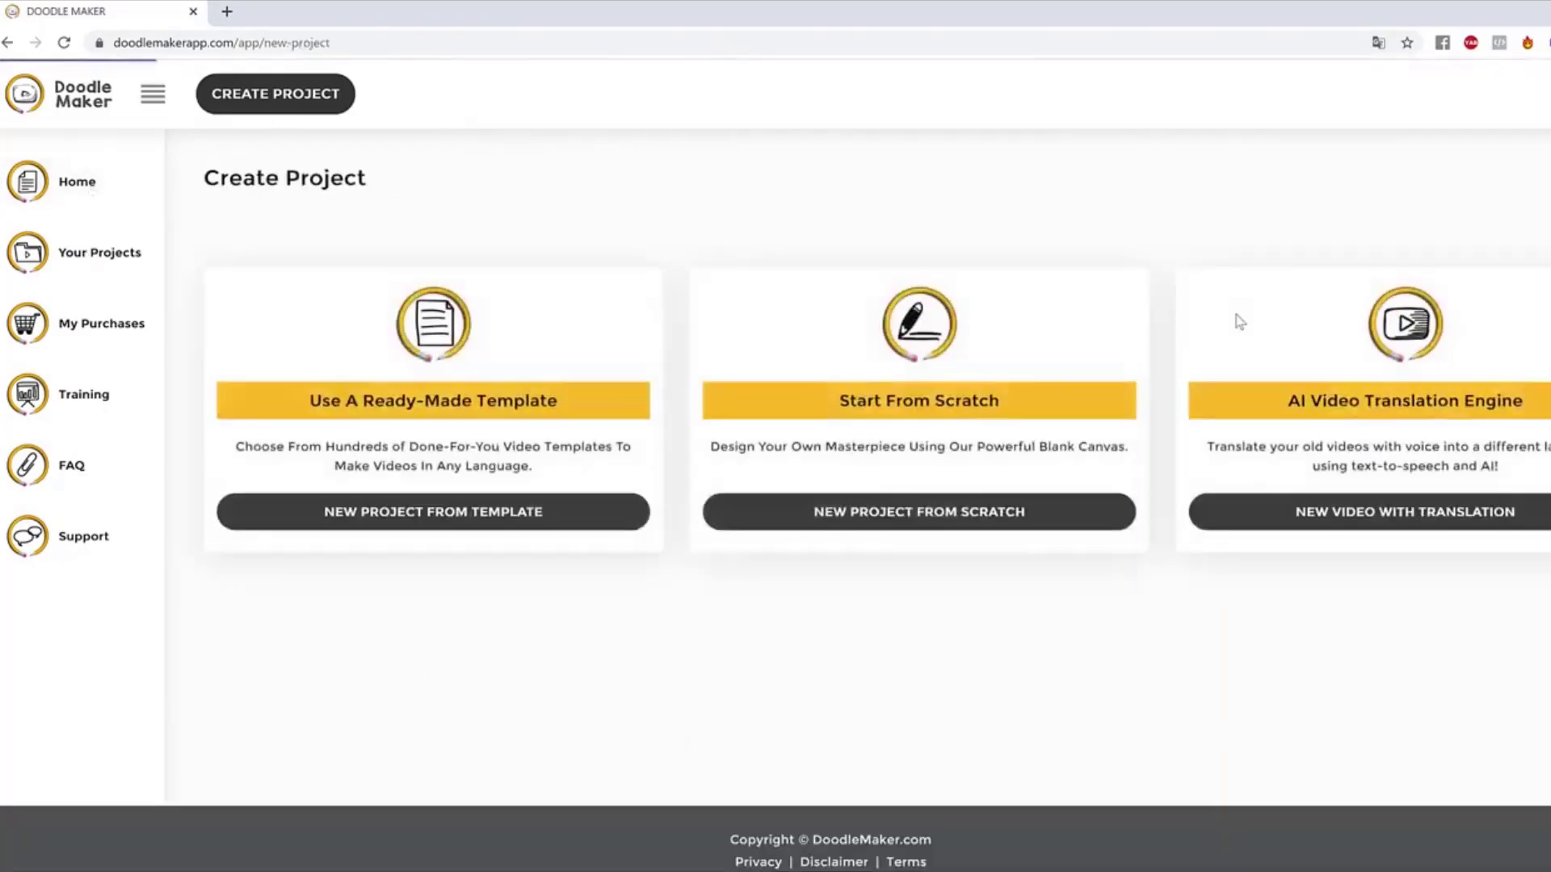
drag(1365, 433, 1549, 447)
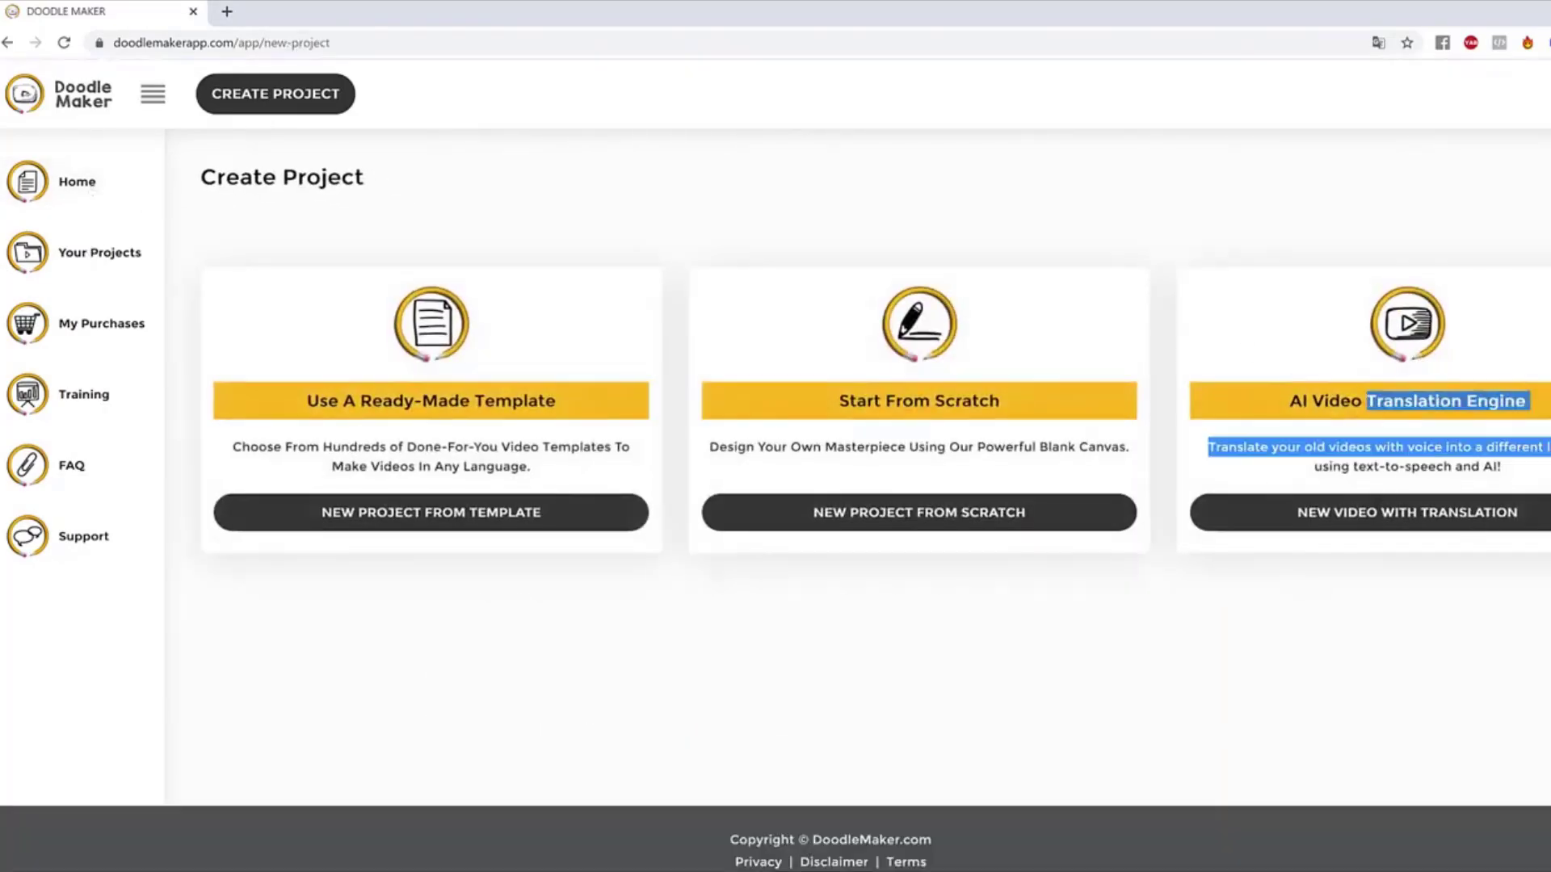
click(1439, 521)
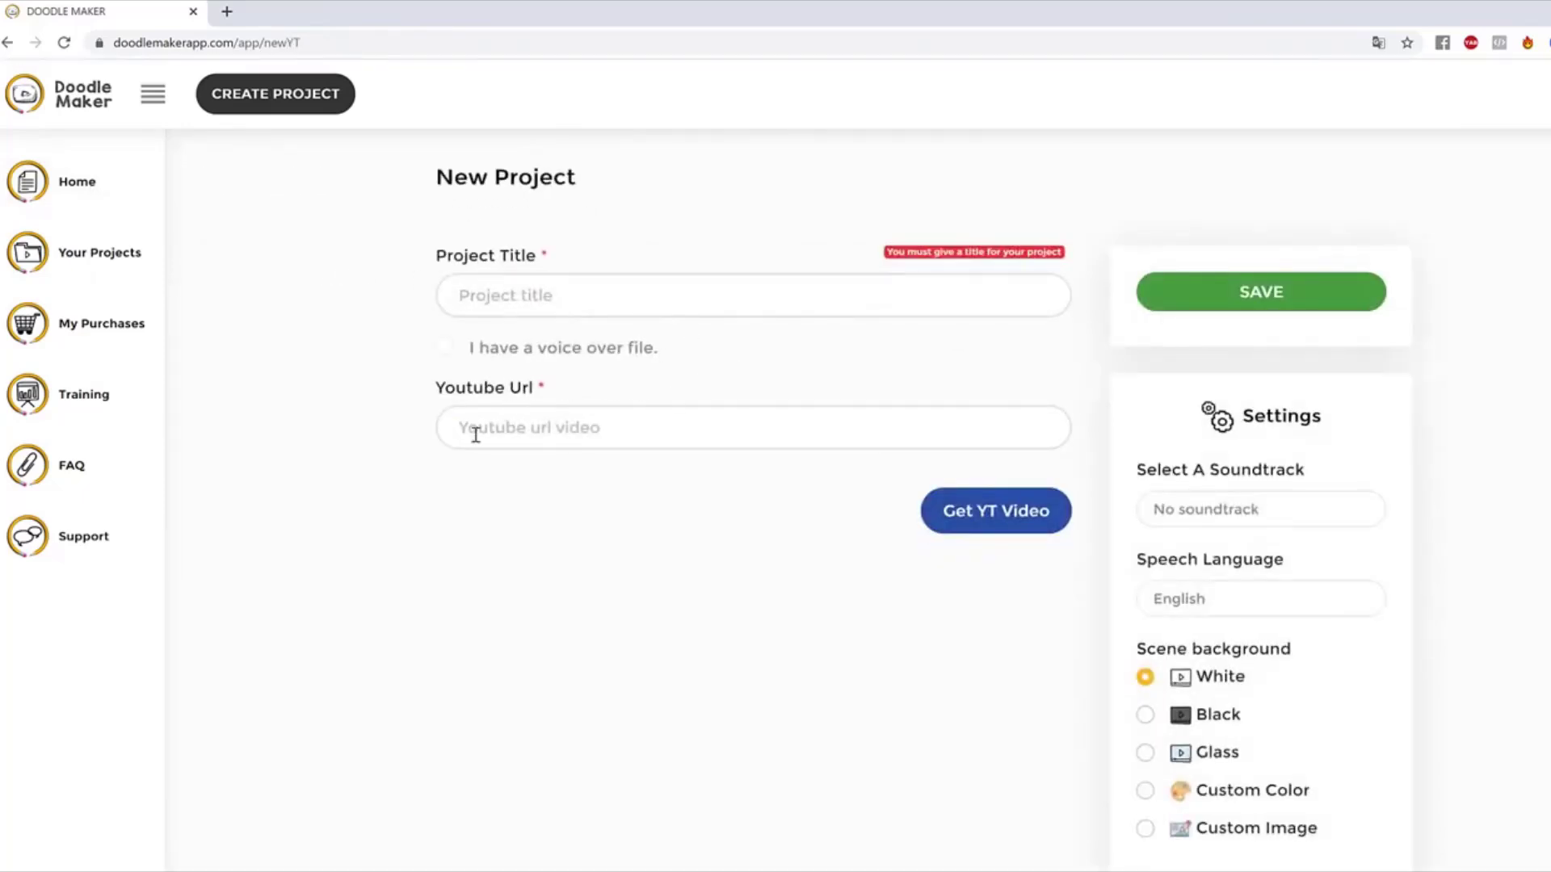
Step: Title the new translation project "Weight Loss Video"
scroll(1195, 473, down, 8)
scroll(1195, 473, up, 8)
click(594, 301)
text(Wei)
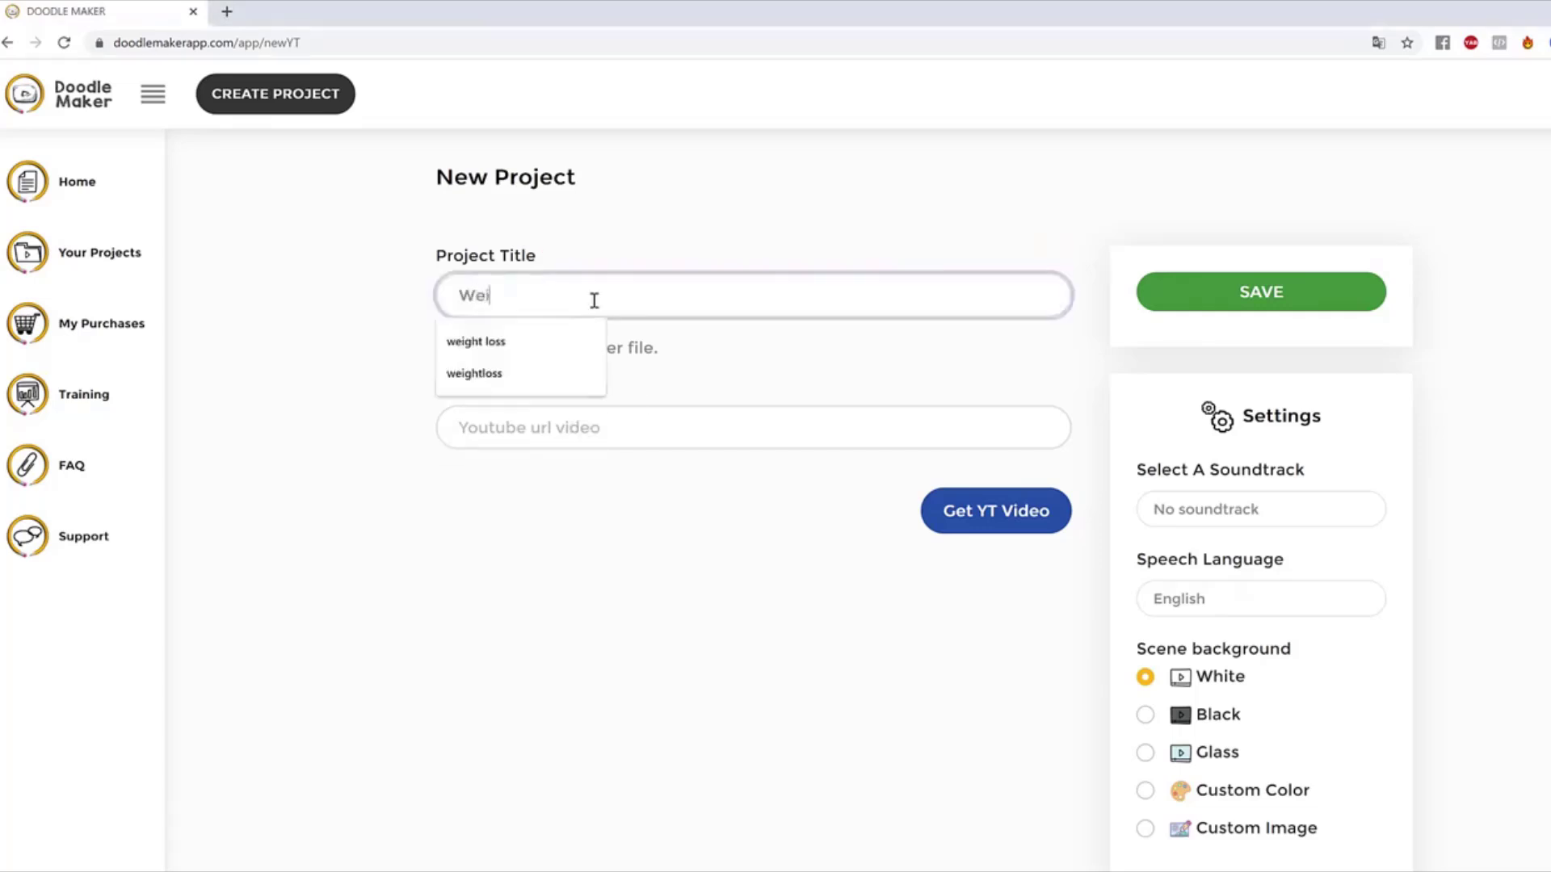
text(ght Loss Video)
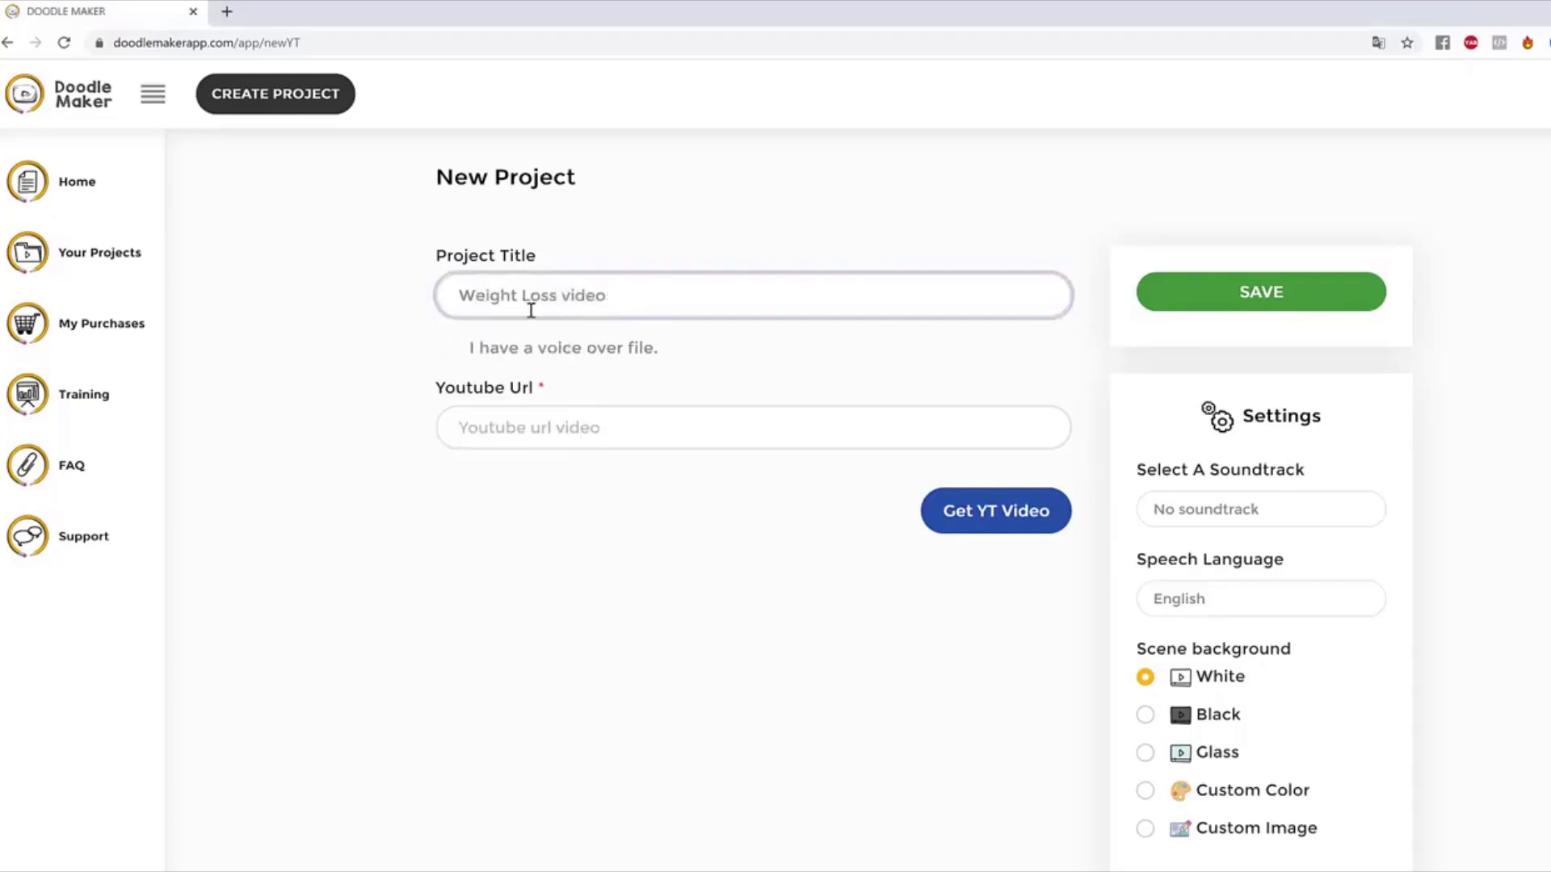
click(711, 413)
text(https://www.youtube.com/watch?v=MOs3CvGkdbI)
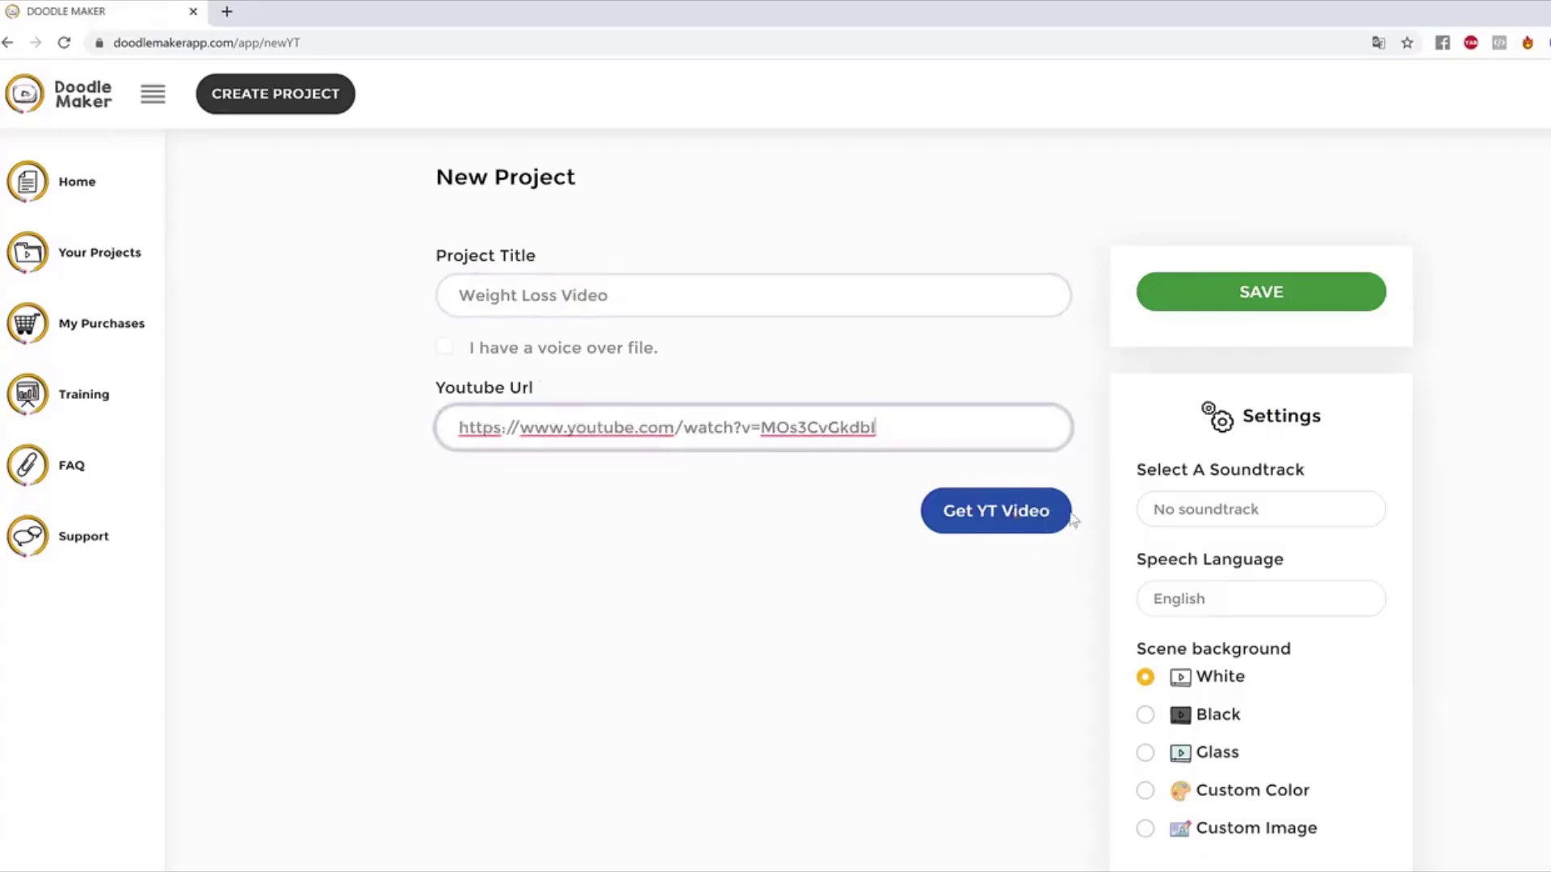
click(1013, 524)
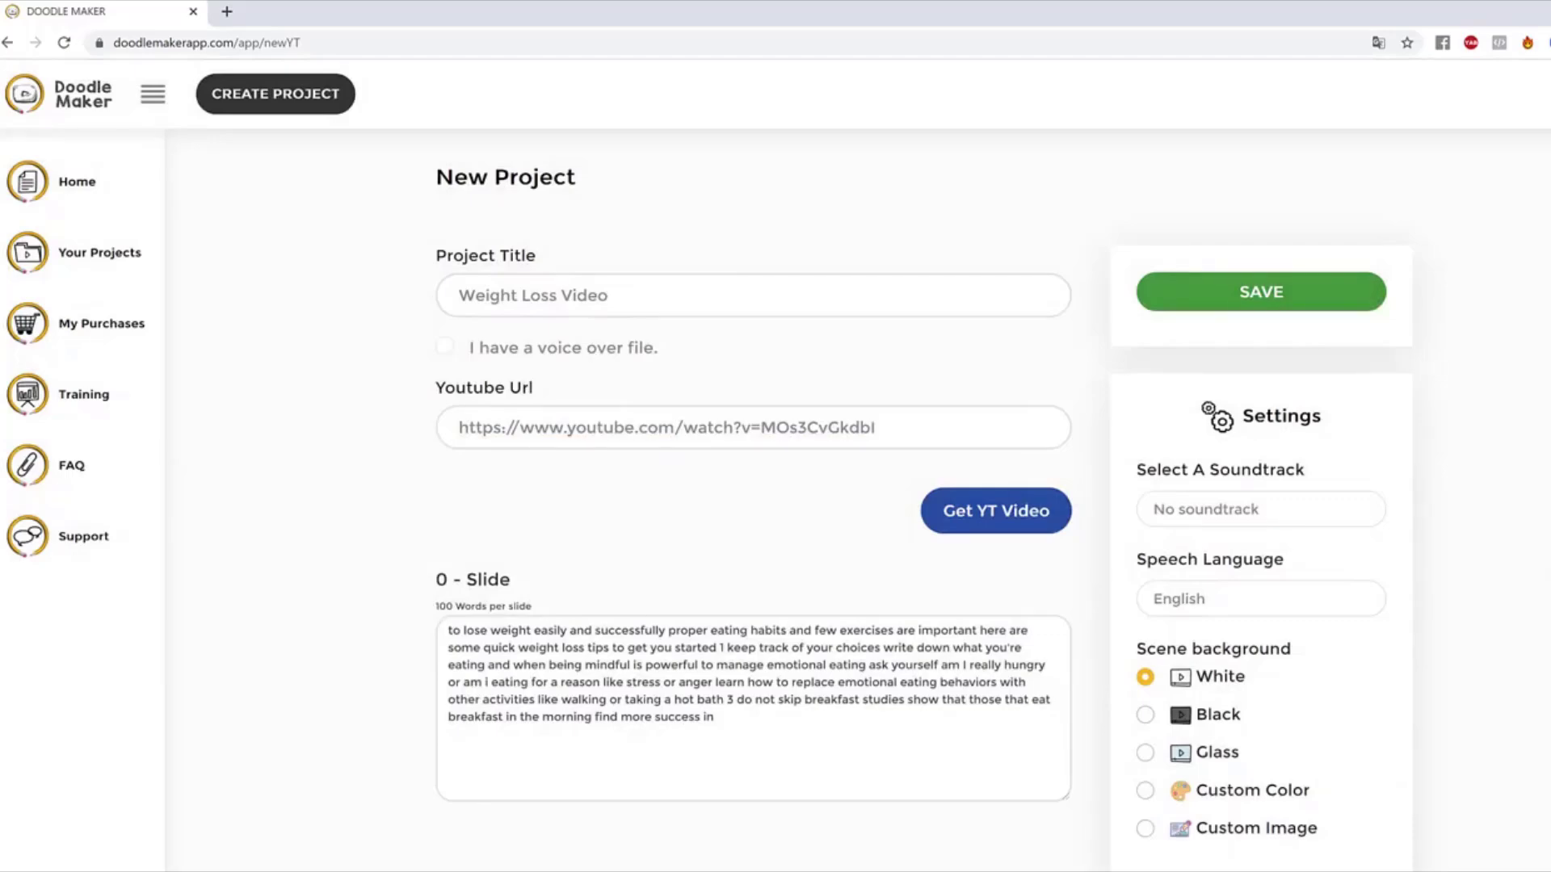
scroll(1442, 575, down, 3)
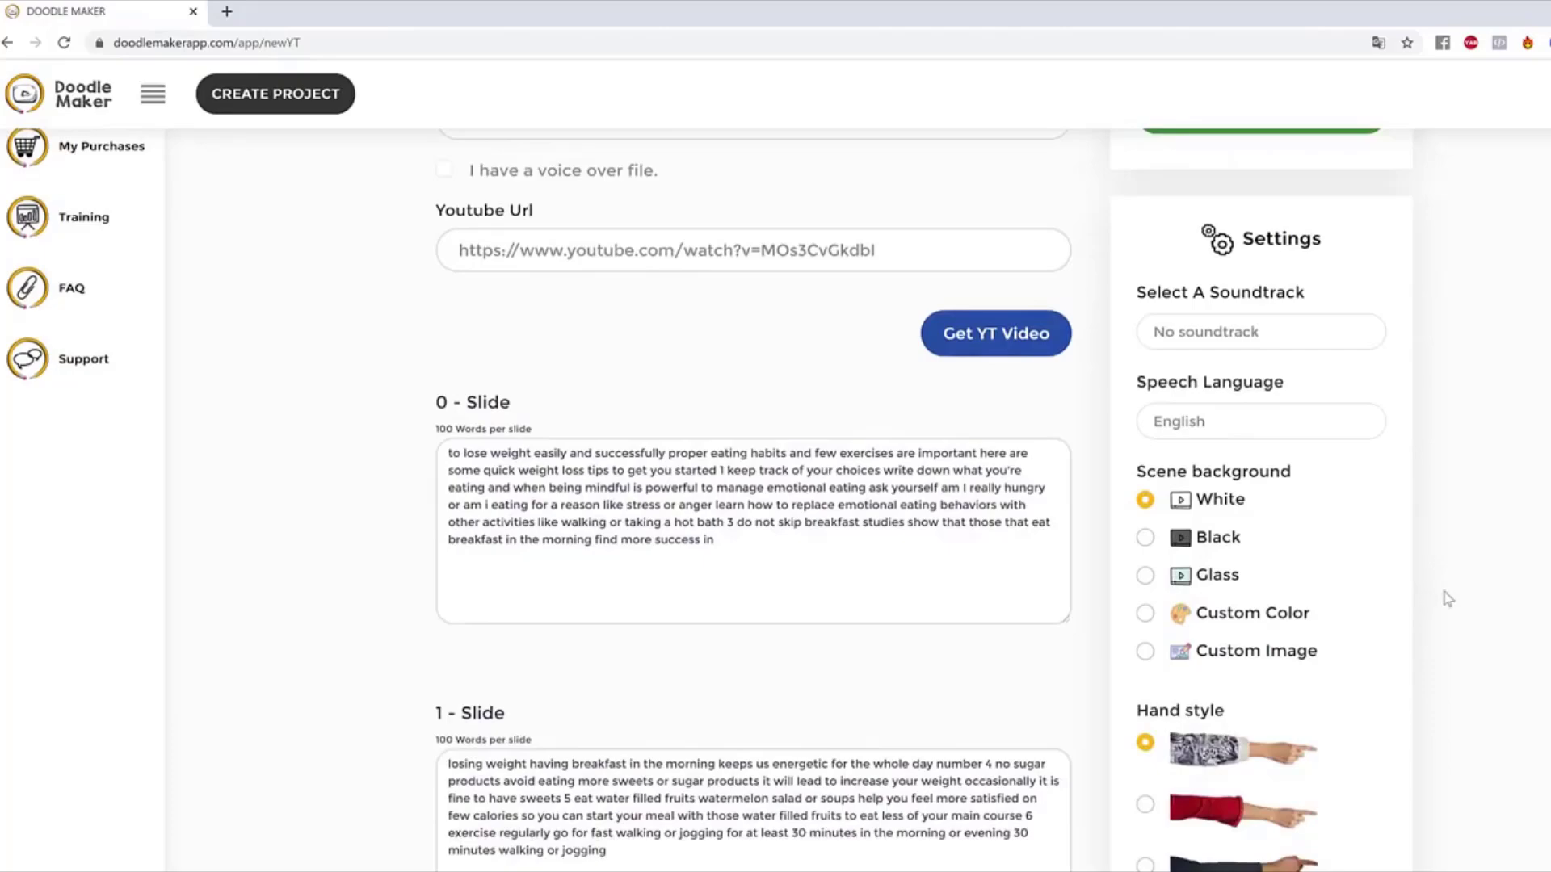
scroll(1448, 599, down, 7)
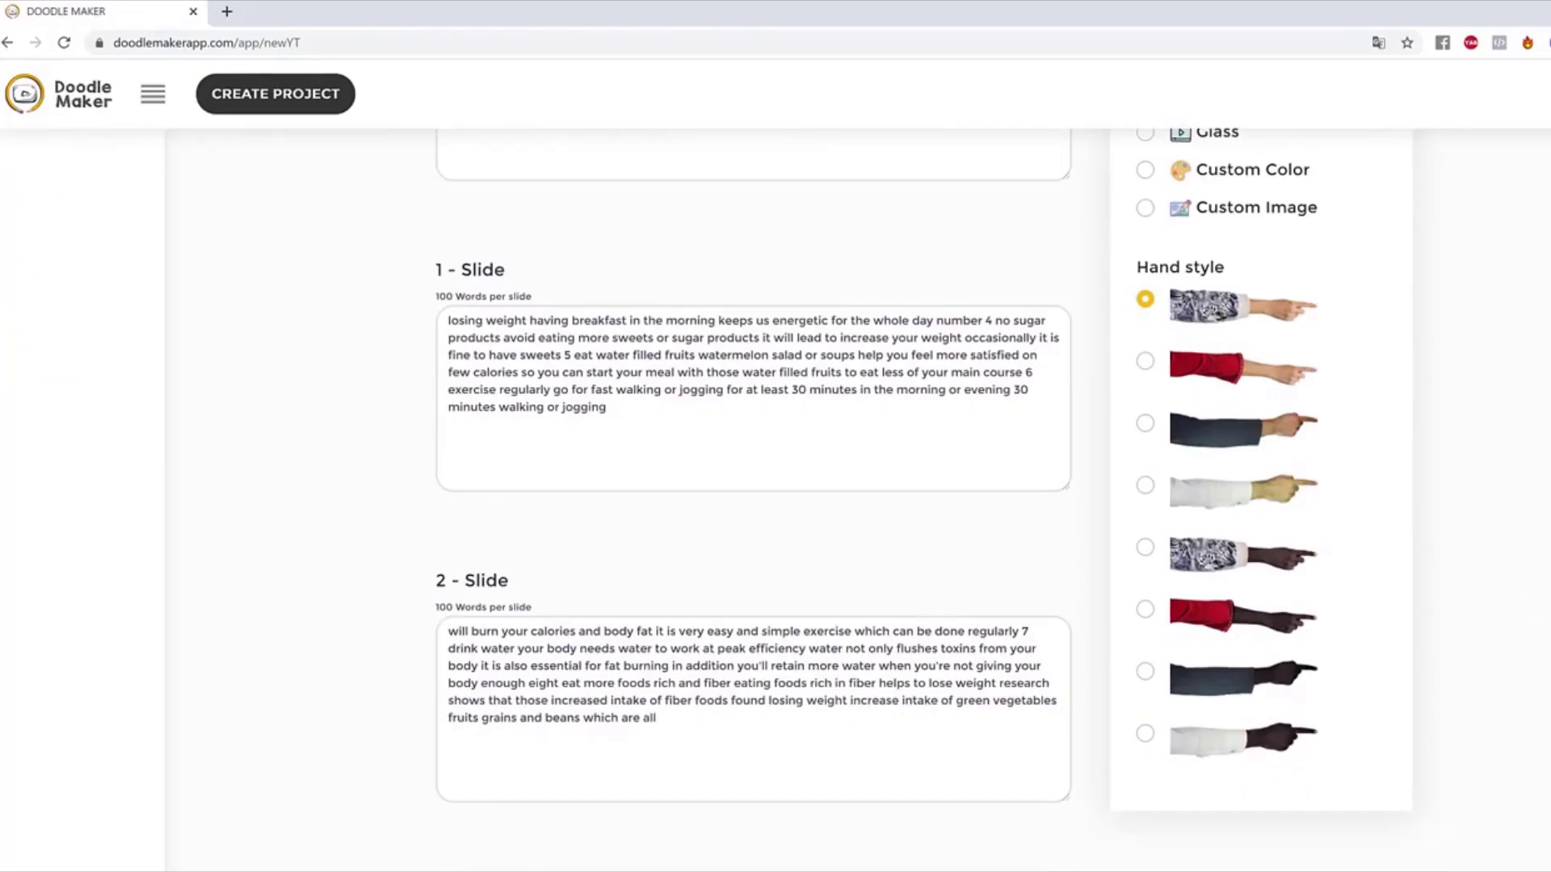
Step: Look over the transcribed text of every slide and the project settings on the new project page
scroll(714, 484, down, 12)
scroll(716, 536, up, 18)
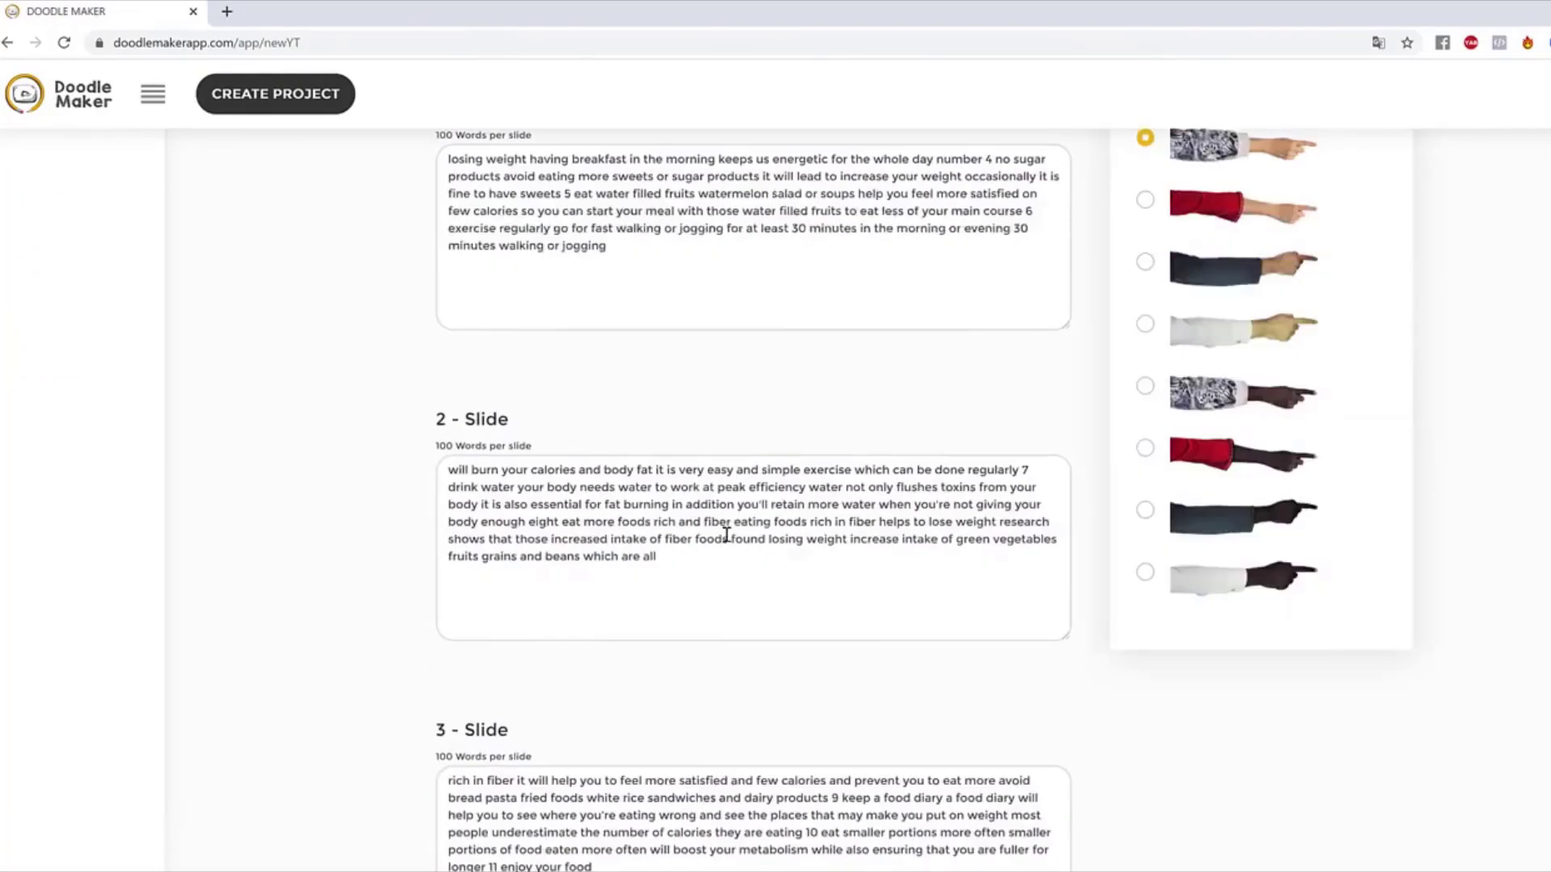
scroll(1507, 533, up, 2)
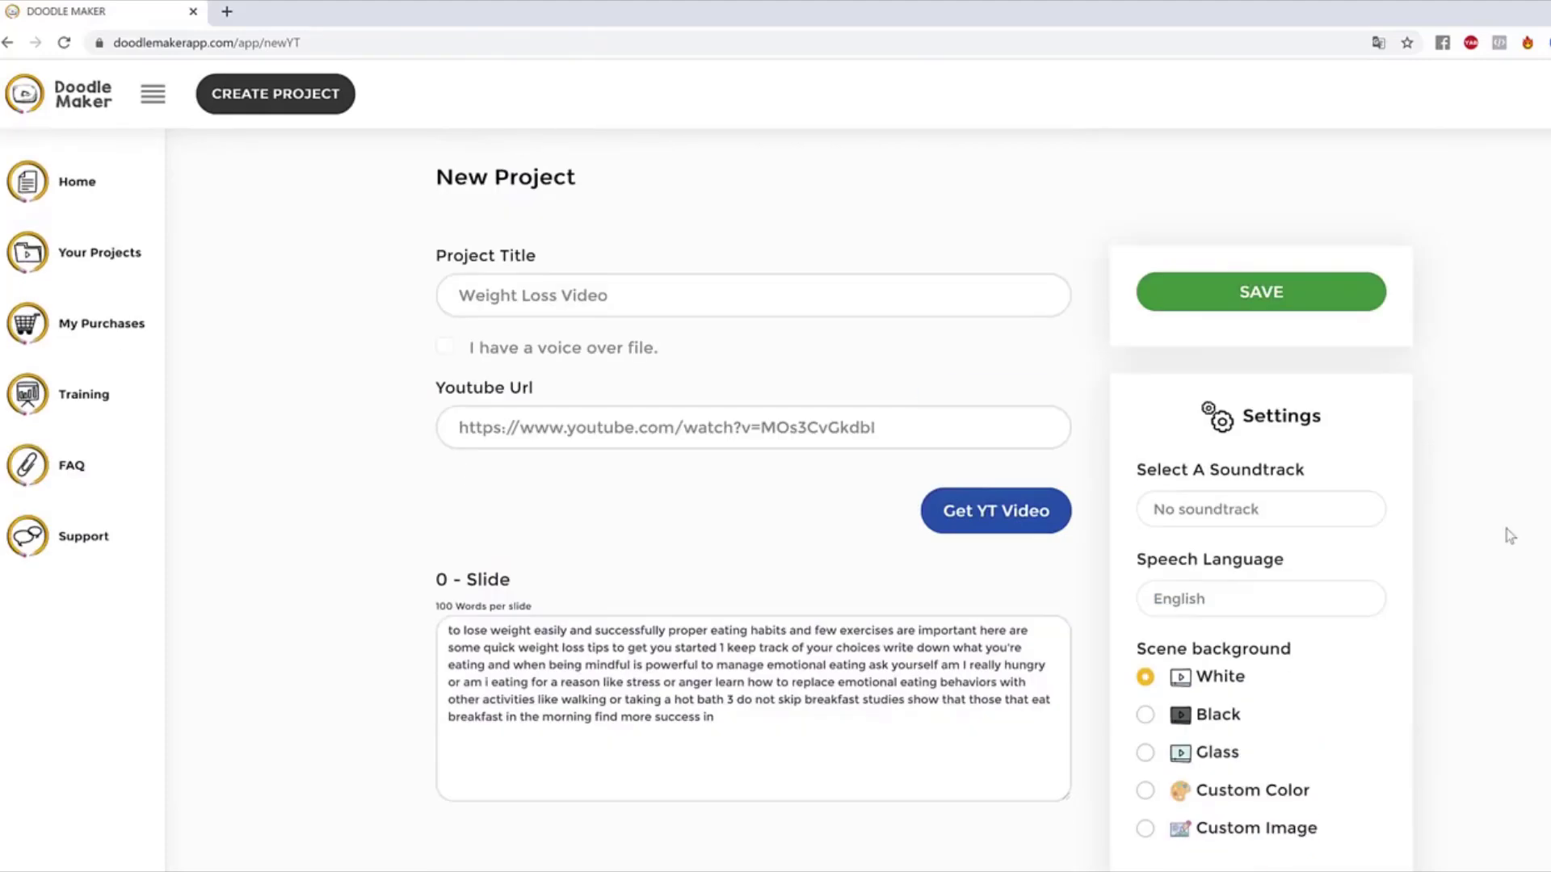
scroll(1506, 530, down, 4)
drag(772, 371, 684, 333)
click(698, 296)
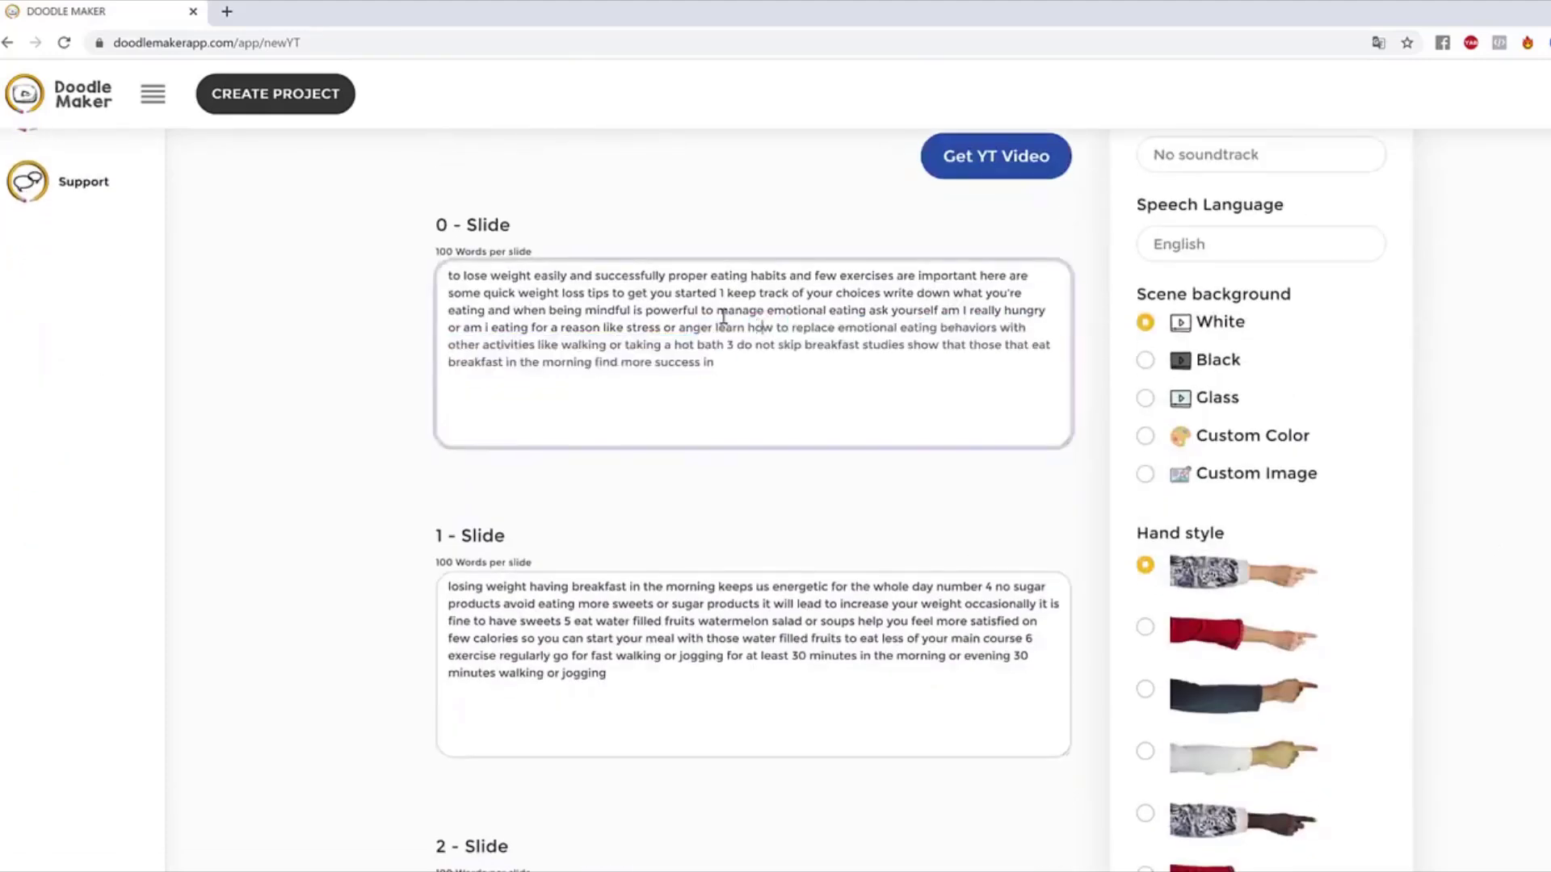
scroll(1007, 405, up, 3)
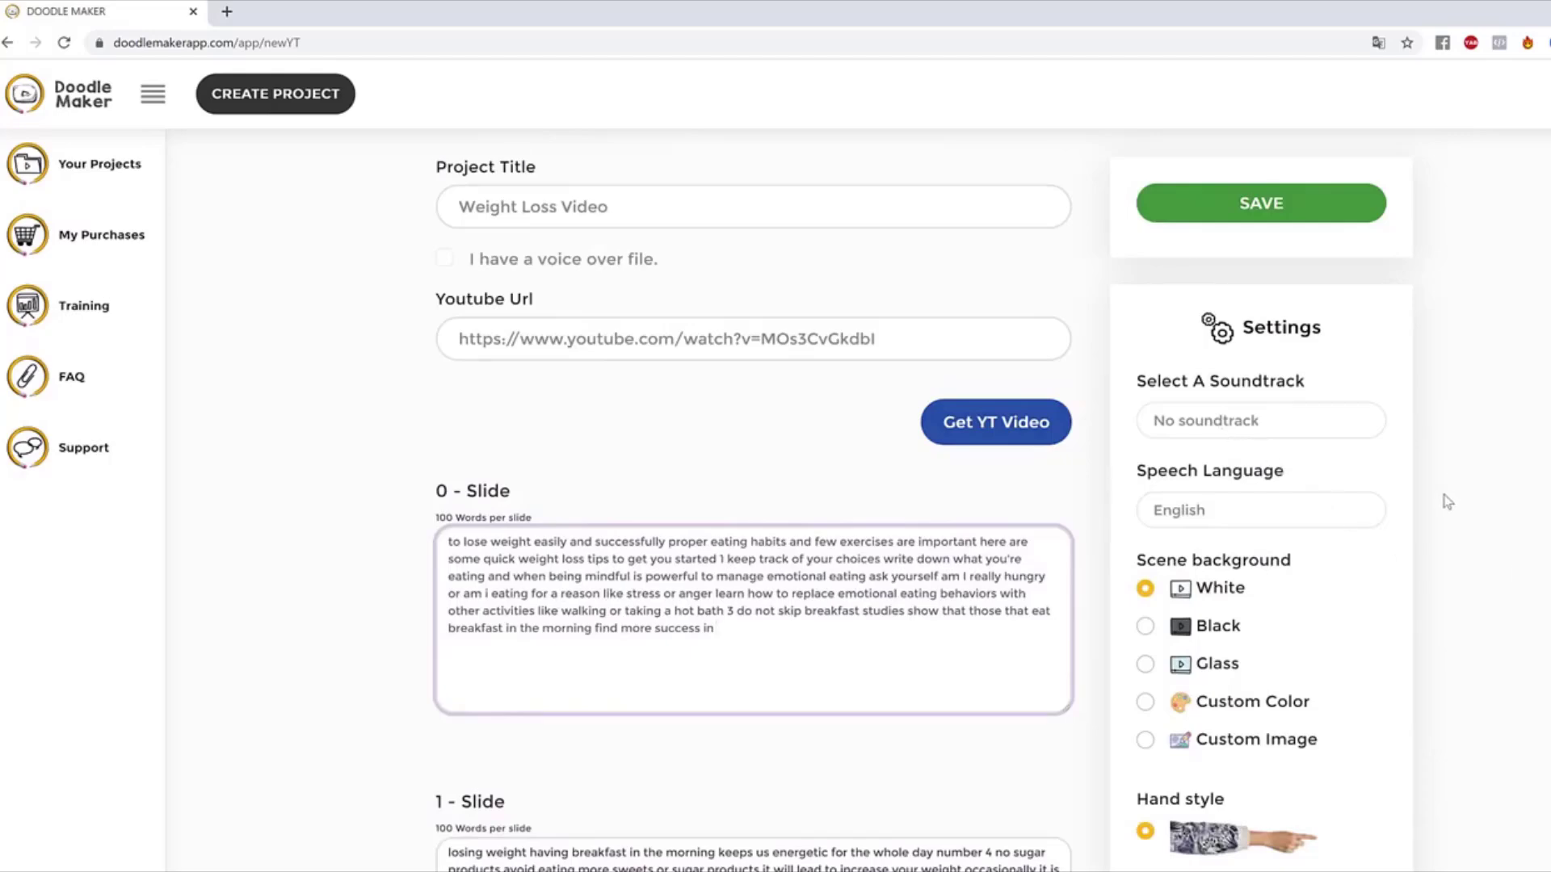
scroll(1445, 505, up, 1)
scroll(1442, 505, down, 6)
scroll(1440, 505, up, 6)
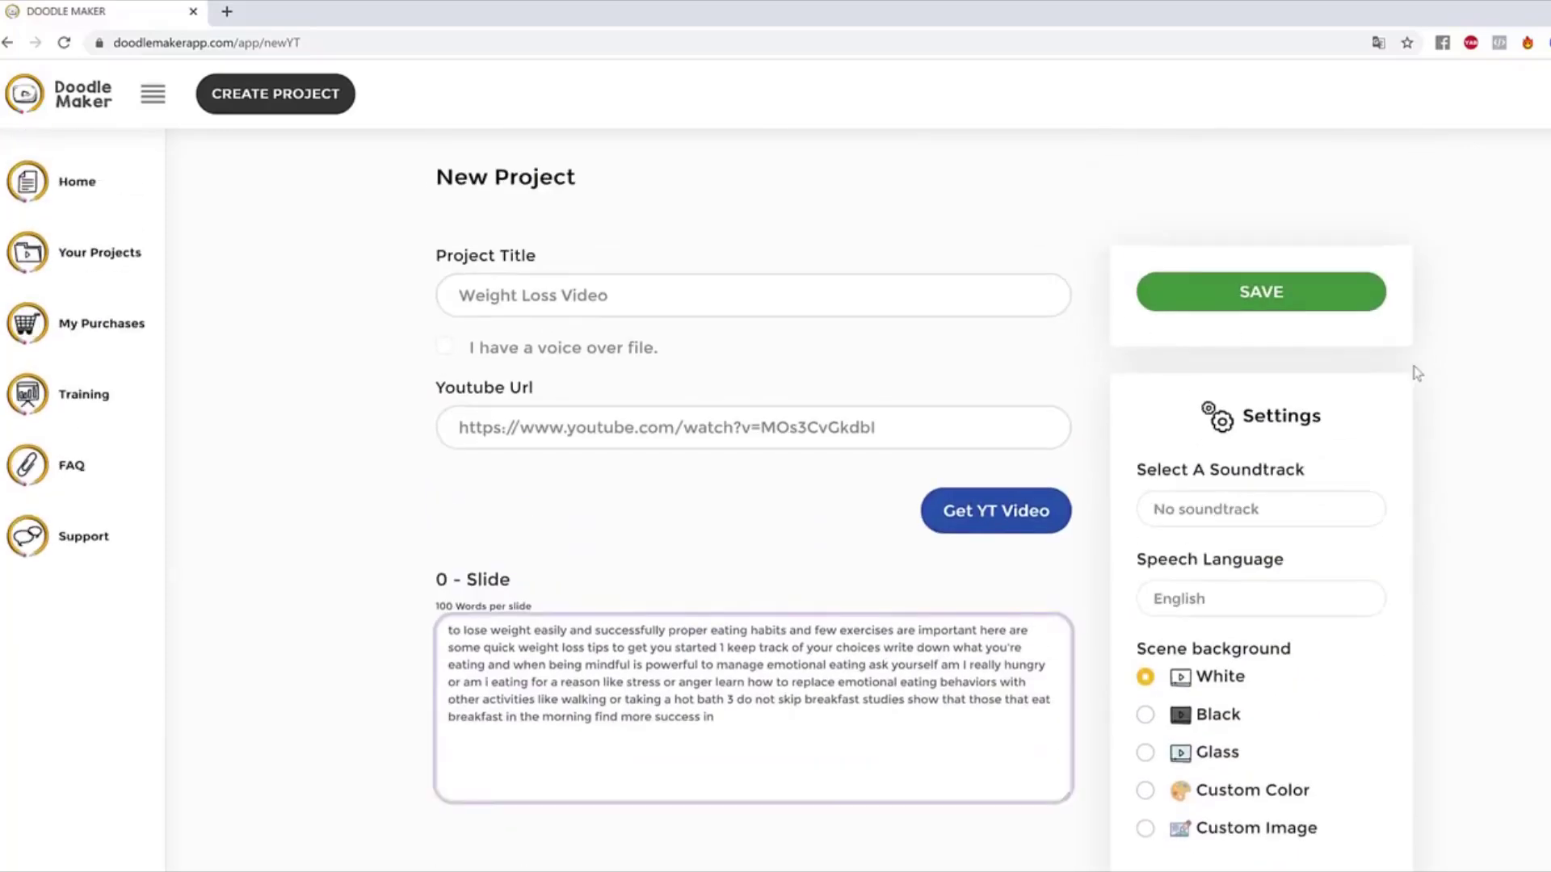
Step: Save the new project so that its slides are generated in the editor
click(1305, 299)
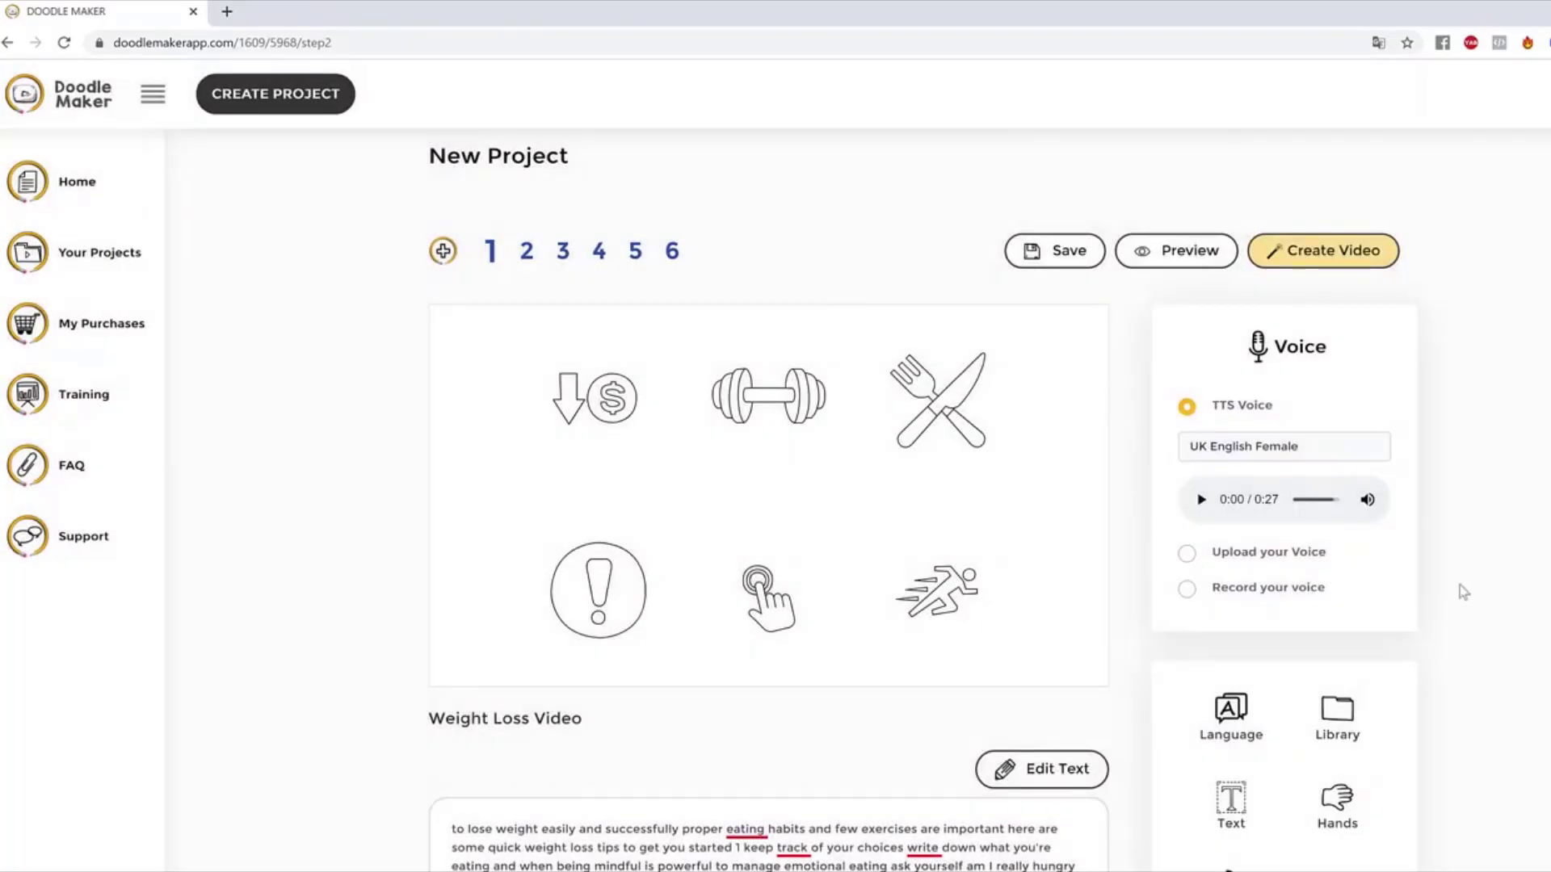
scroll(1463, 591, down, 4)
scroll(1456, 589, up, 4)
Step: Change the project's speech language to Italian and apply it
scroll(1398, 595, down, 3)
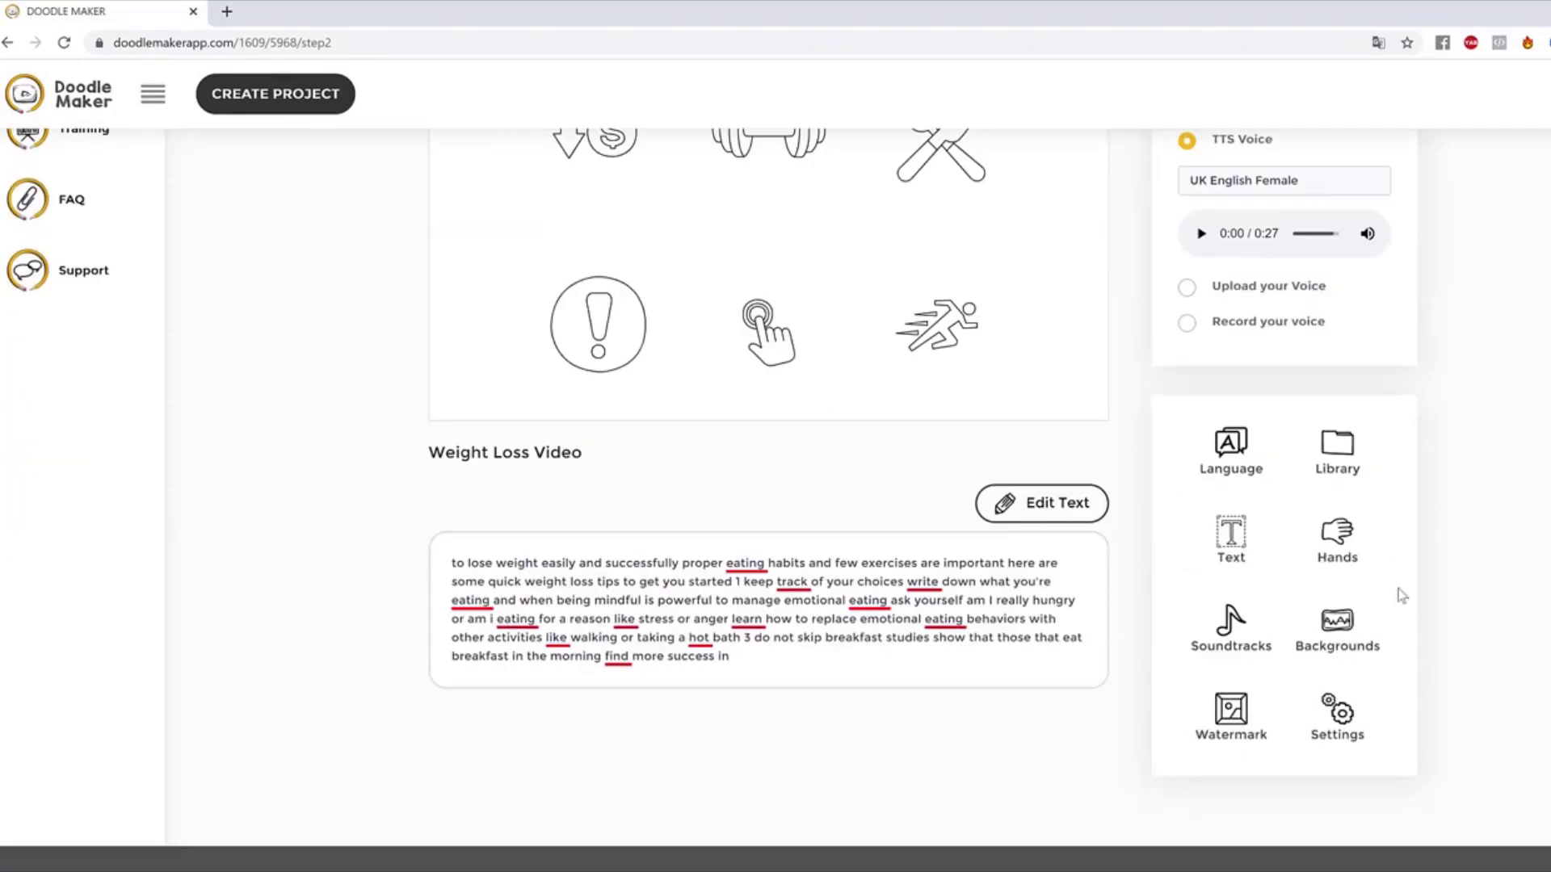
click(1232, 444)
click(800, 207)
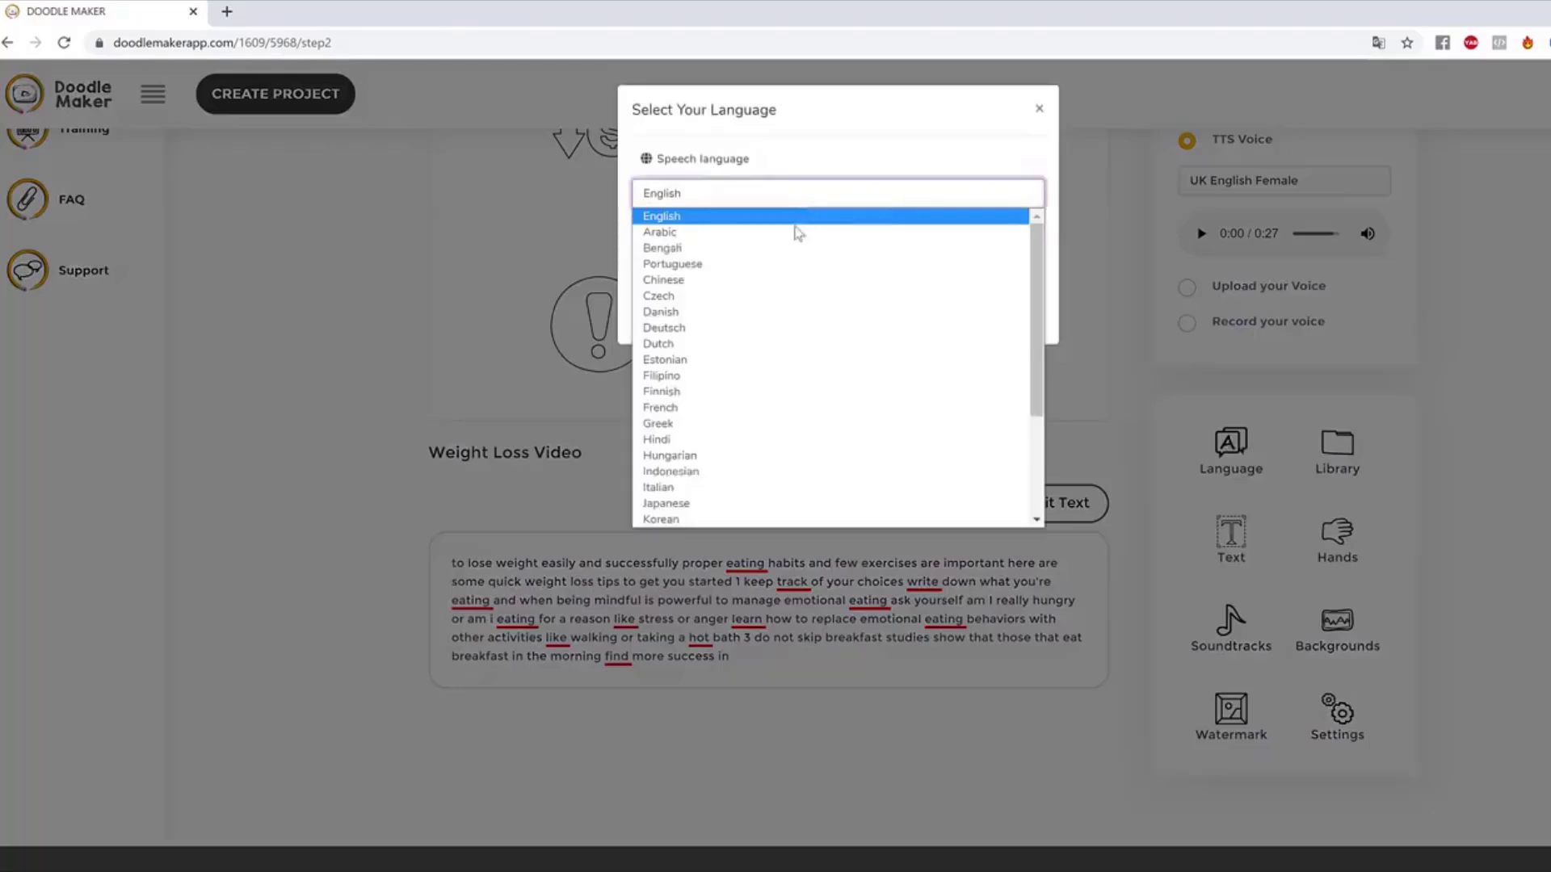
scroll(768, 376, down, 3)
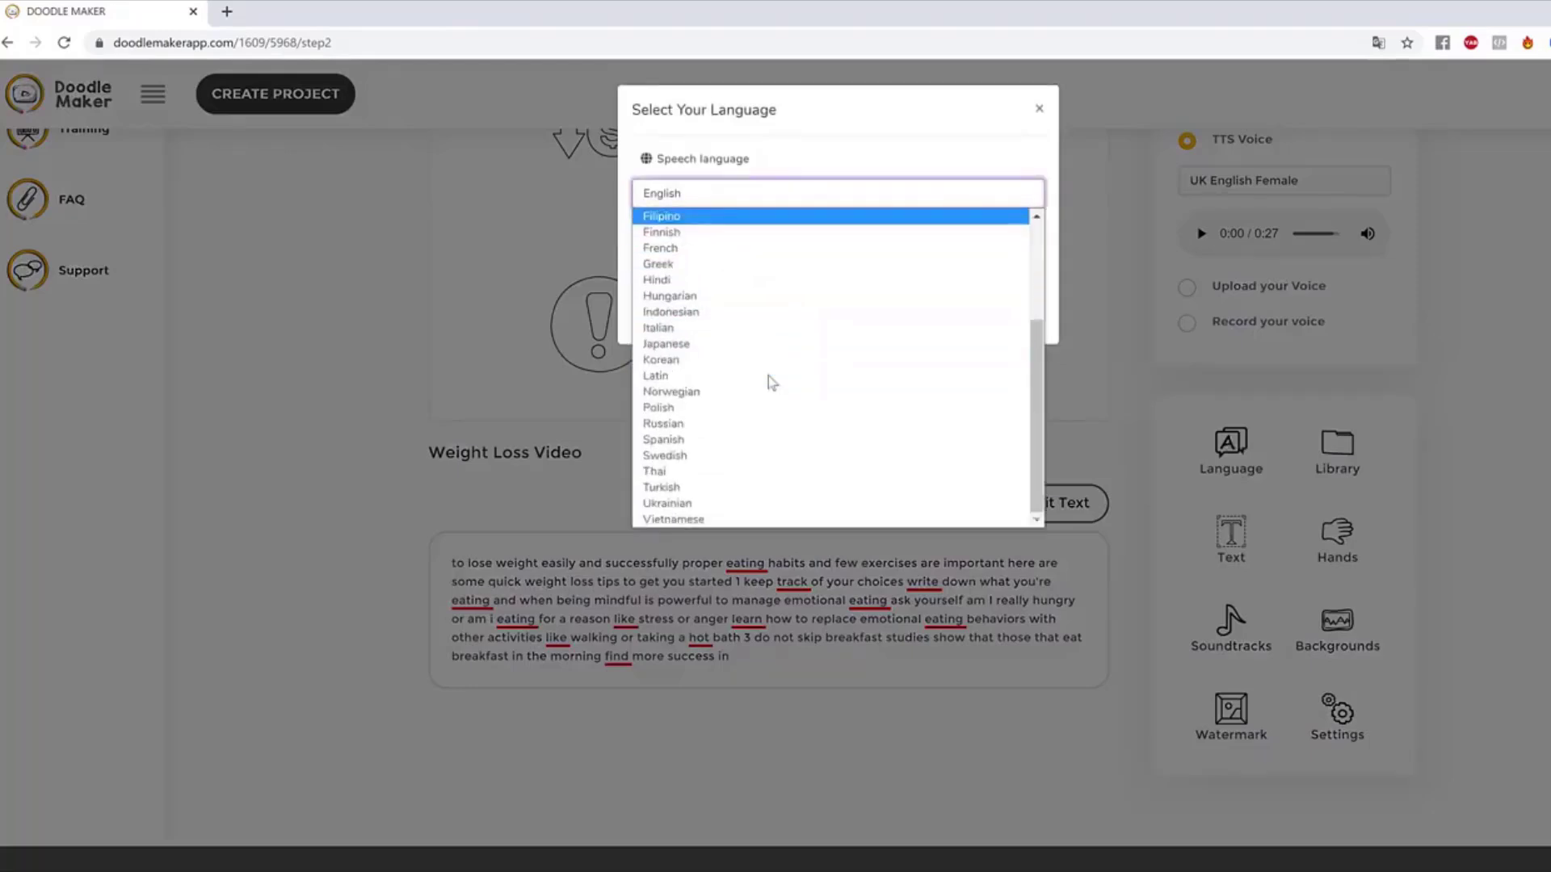
scroll(758, 452, up, 3)
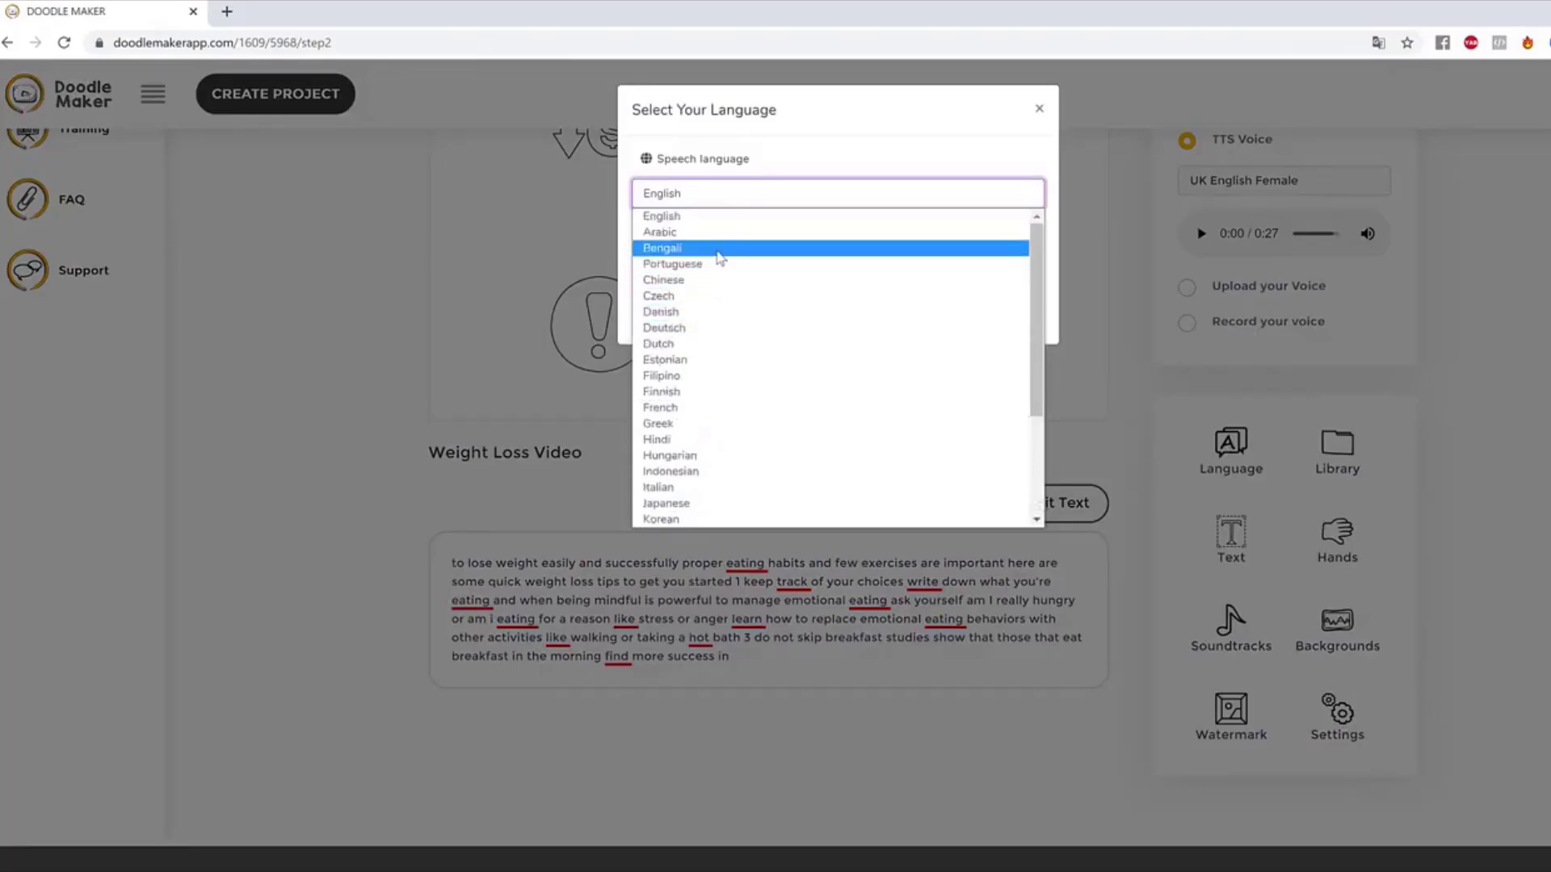
scroll(720, 258, down, 3)
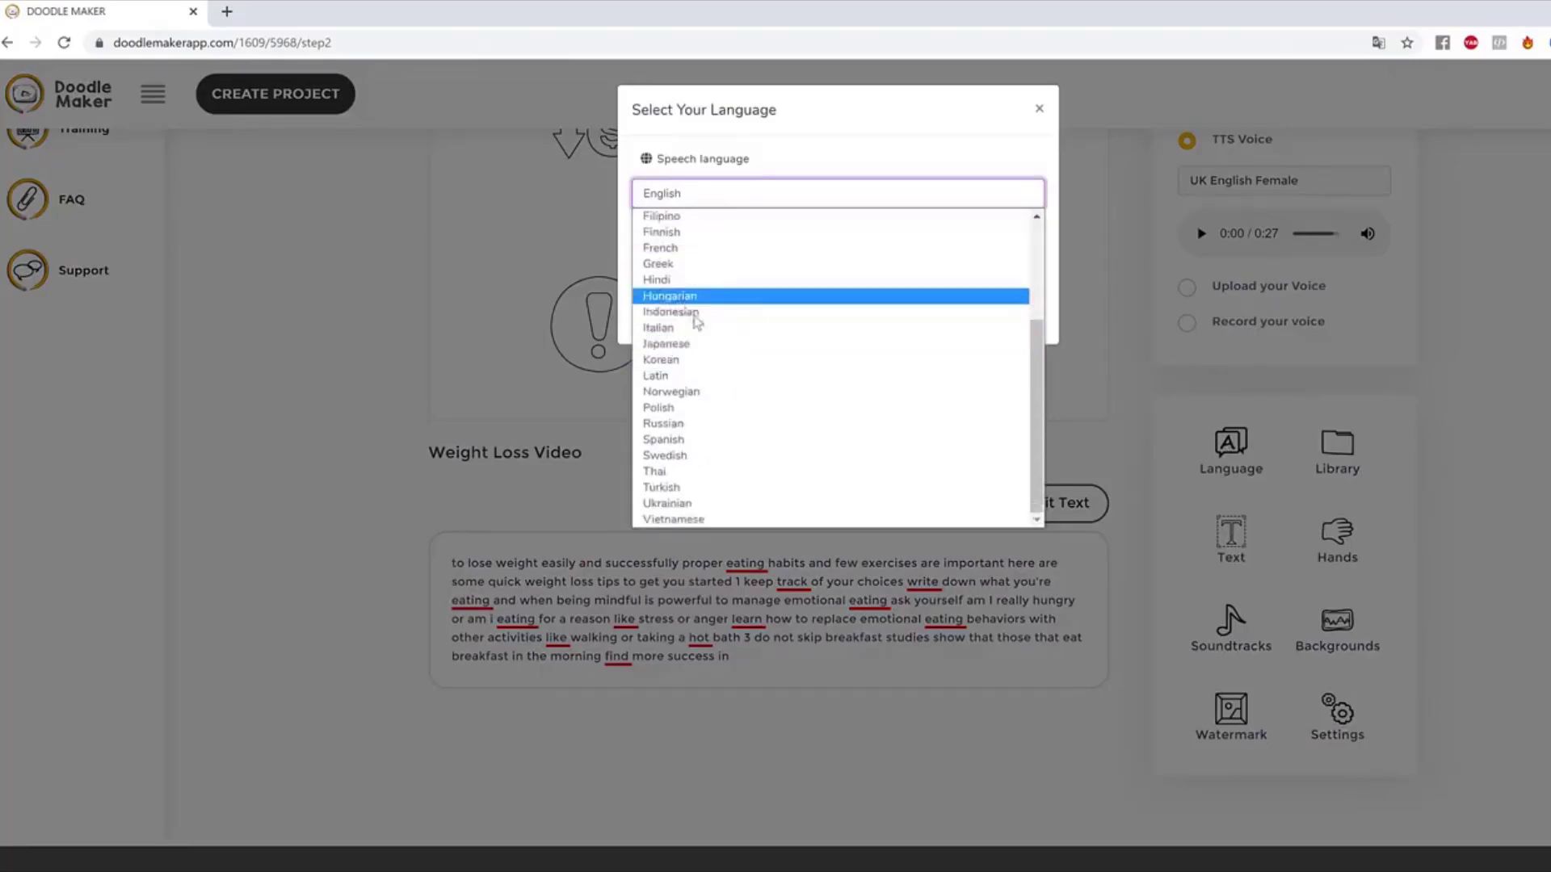
click(694, 332)
click(995, 316)
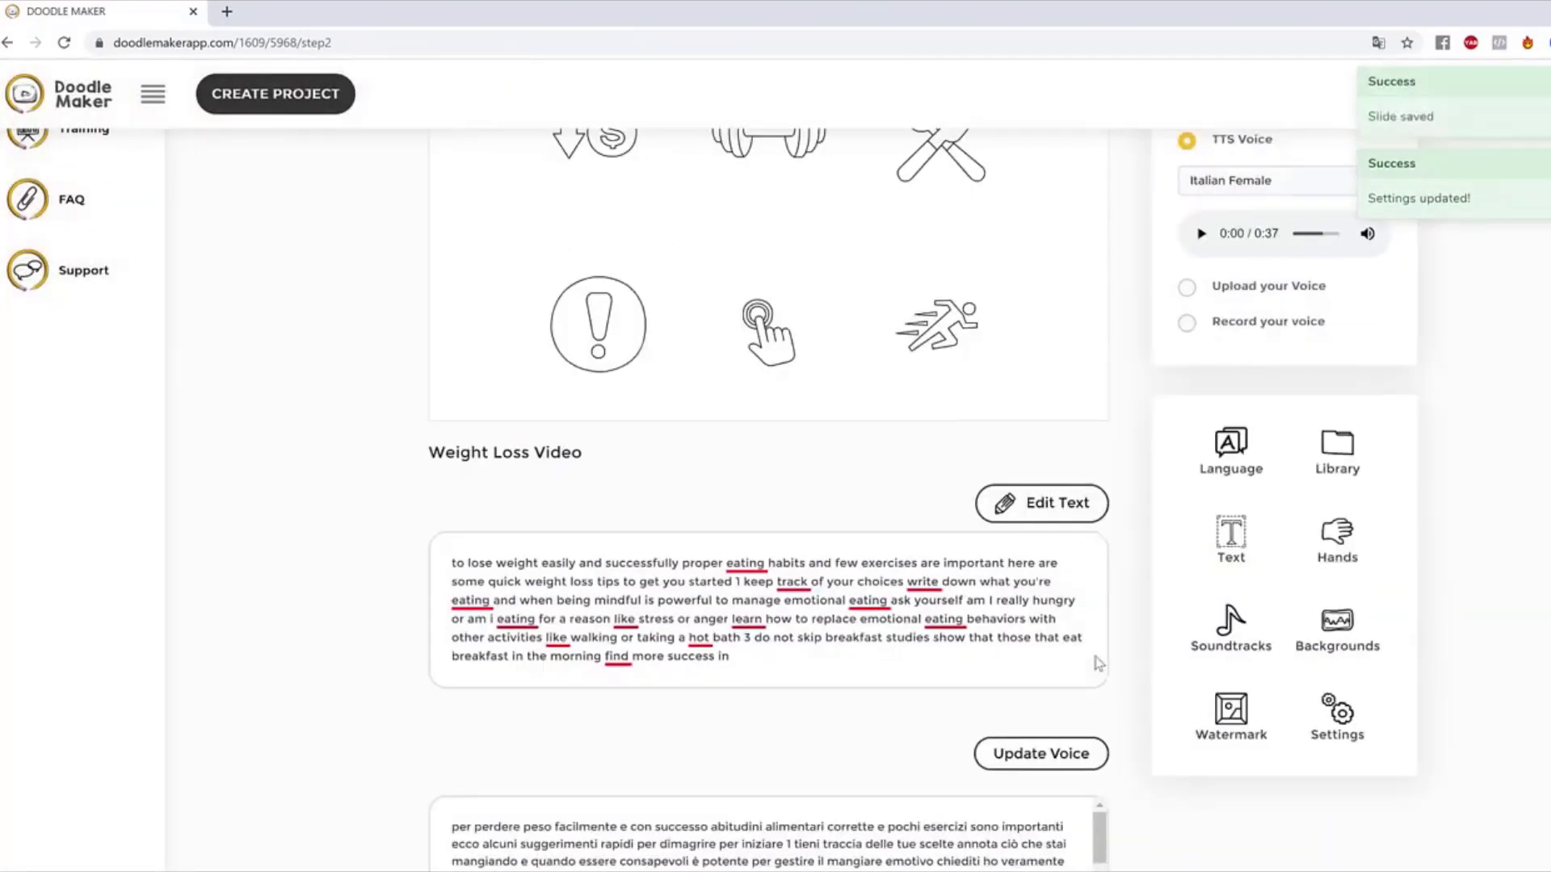
Step: Examine the Italian translation of slide 1's text and the individual icons on its canvas
scroll(1098, 662, down, 2)
drag(1100, 685, 1103, 720)
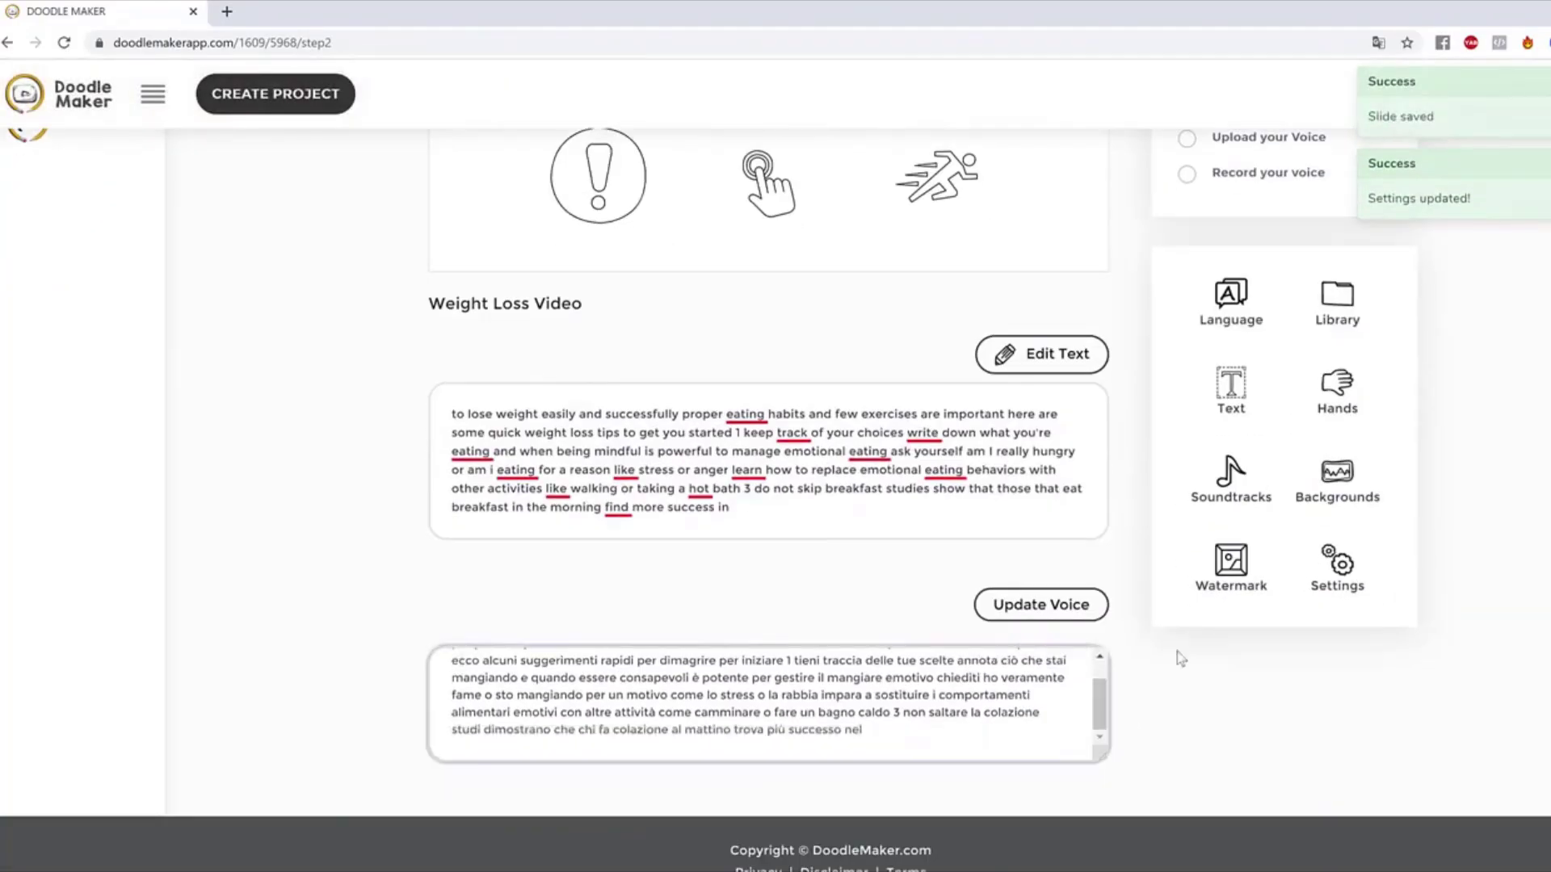
scroll(1176, 651, up, 5)
click(758, 394)
click(941, 404)
click(947, 583)
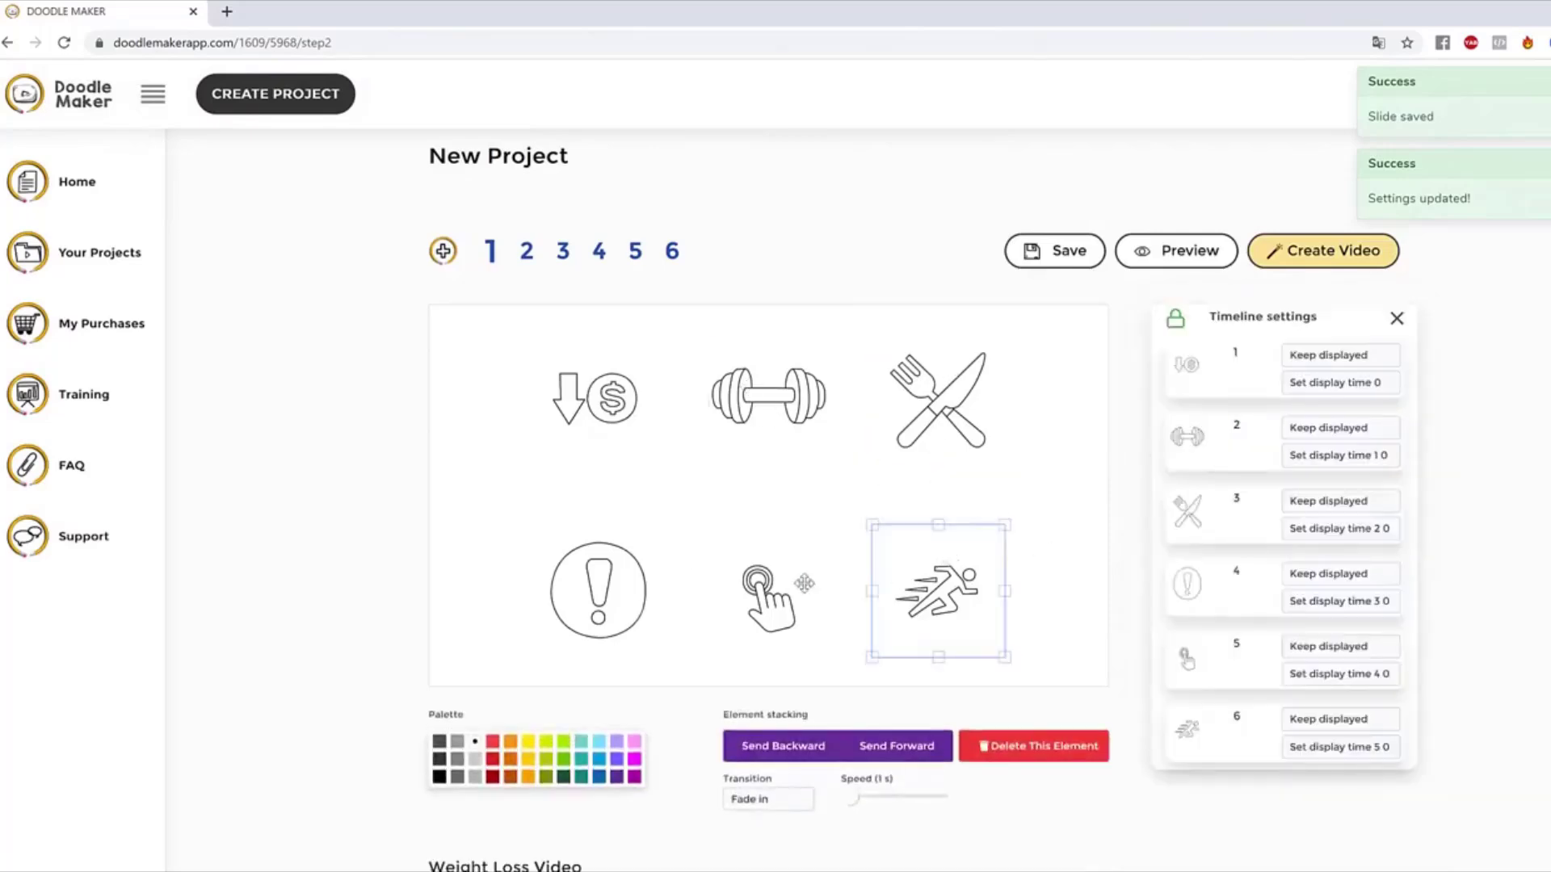
click(767, 594)
click(599, 583)
click(678, 388)
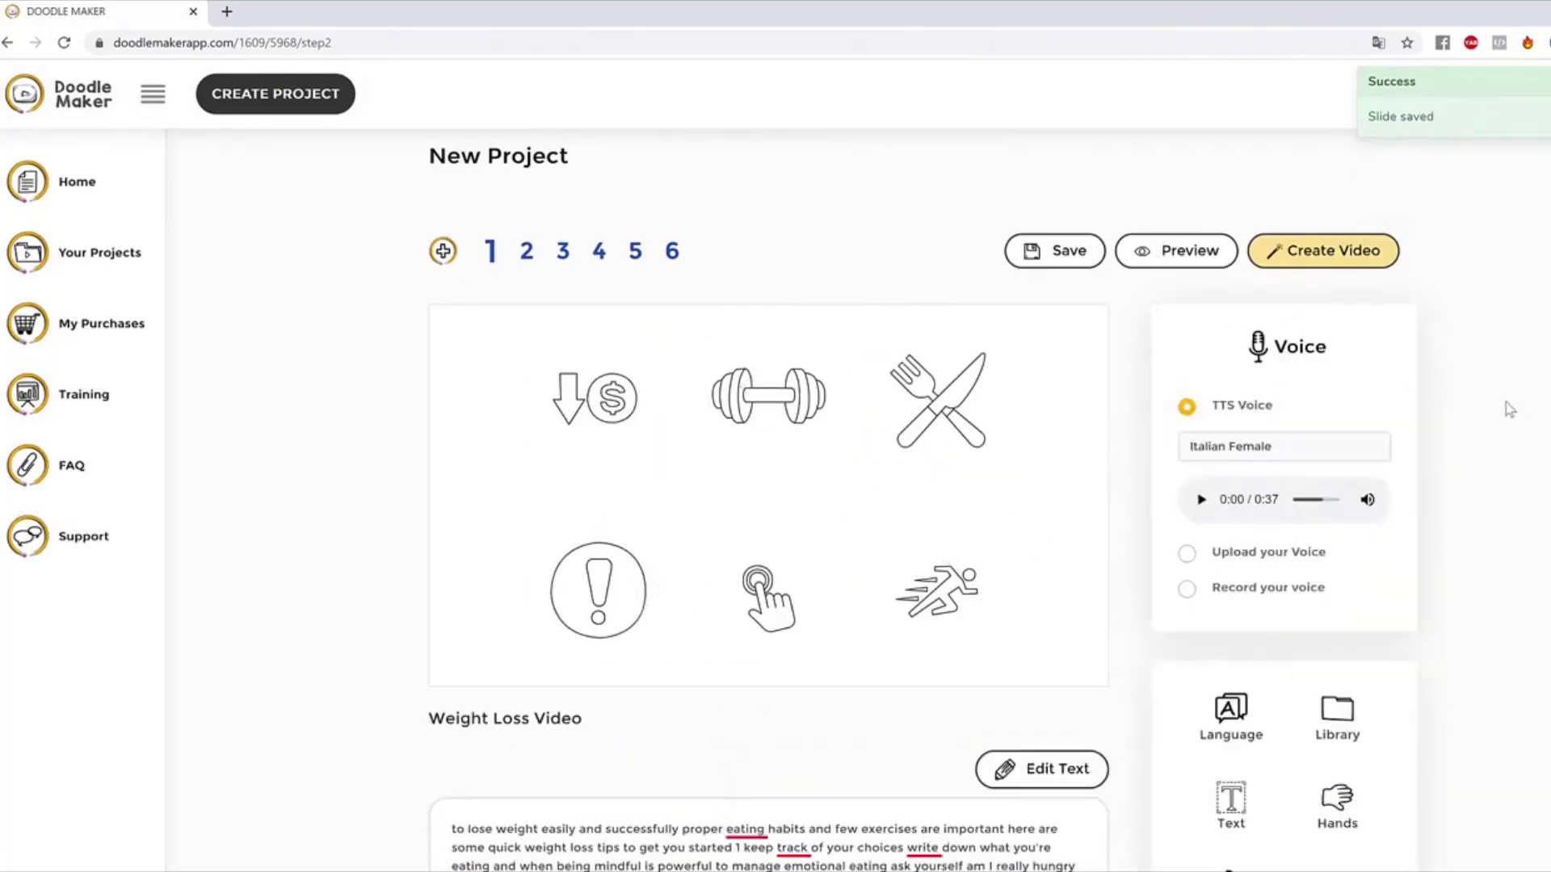
Step: Set slide 1's text-to-speech voice to Italian - Alessia (Female) and check the translated text
click(1212, 456)
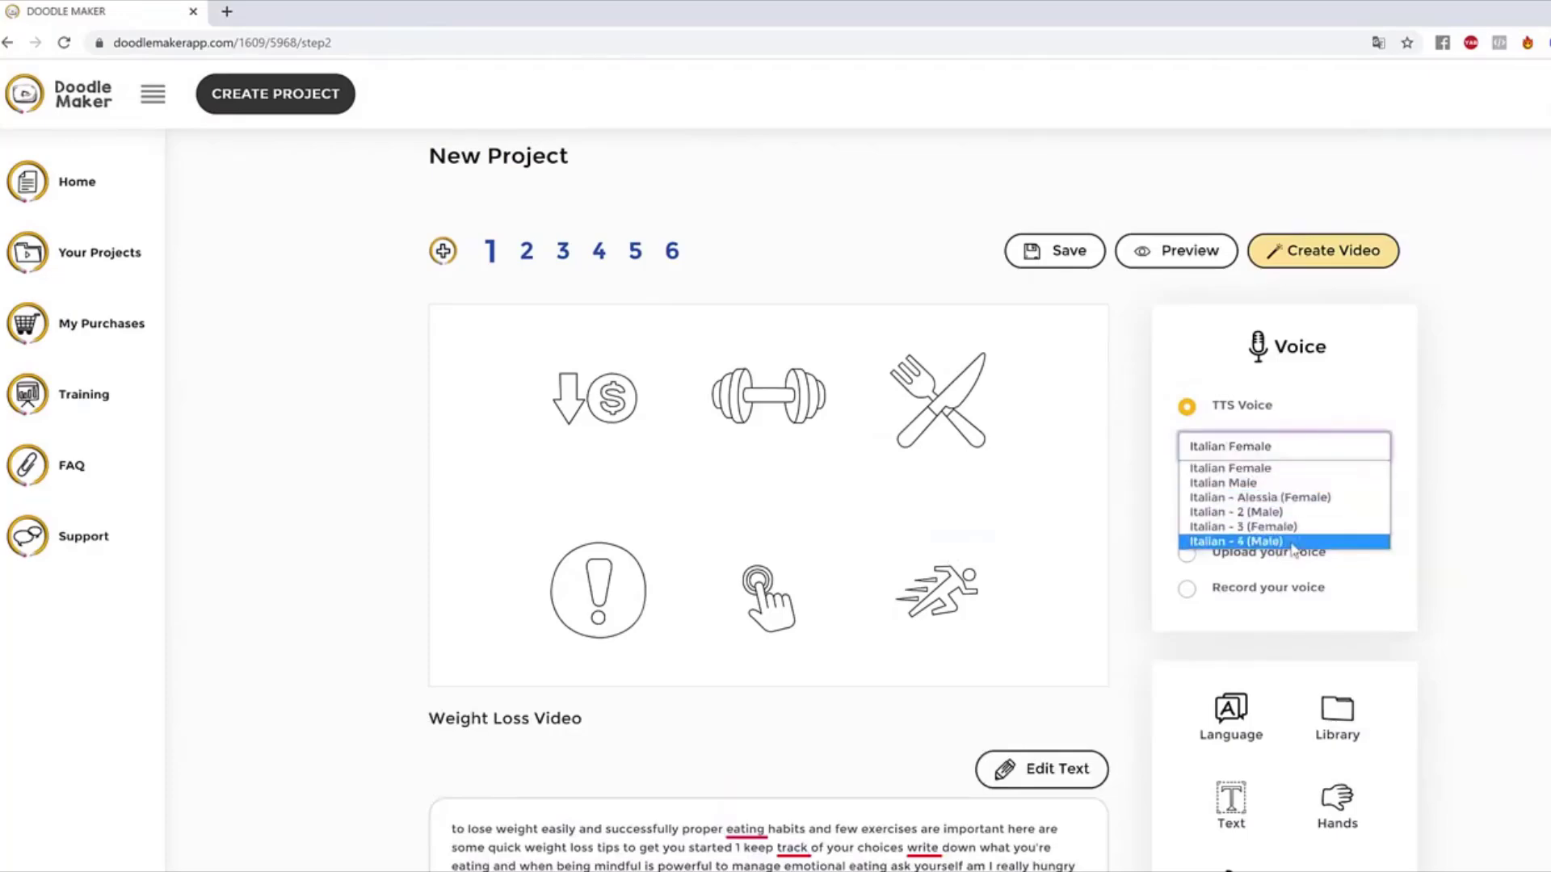
click(1294, 497)
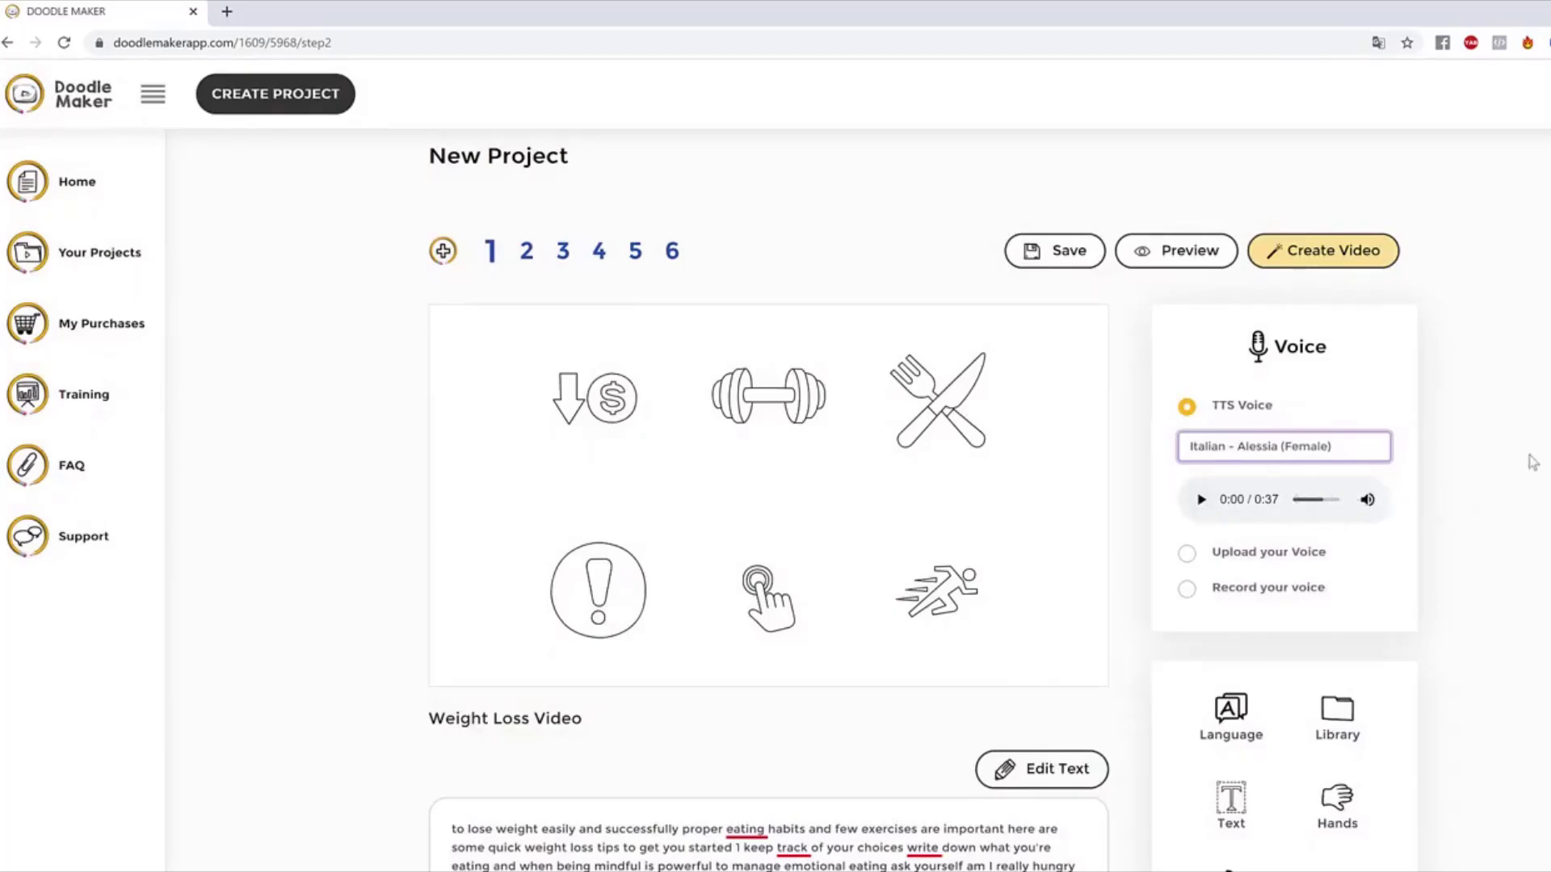
scroll(726, 371, down, 5)
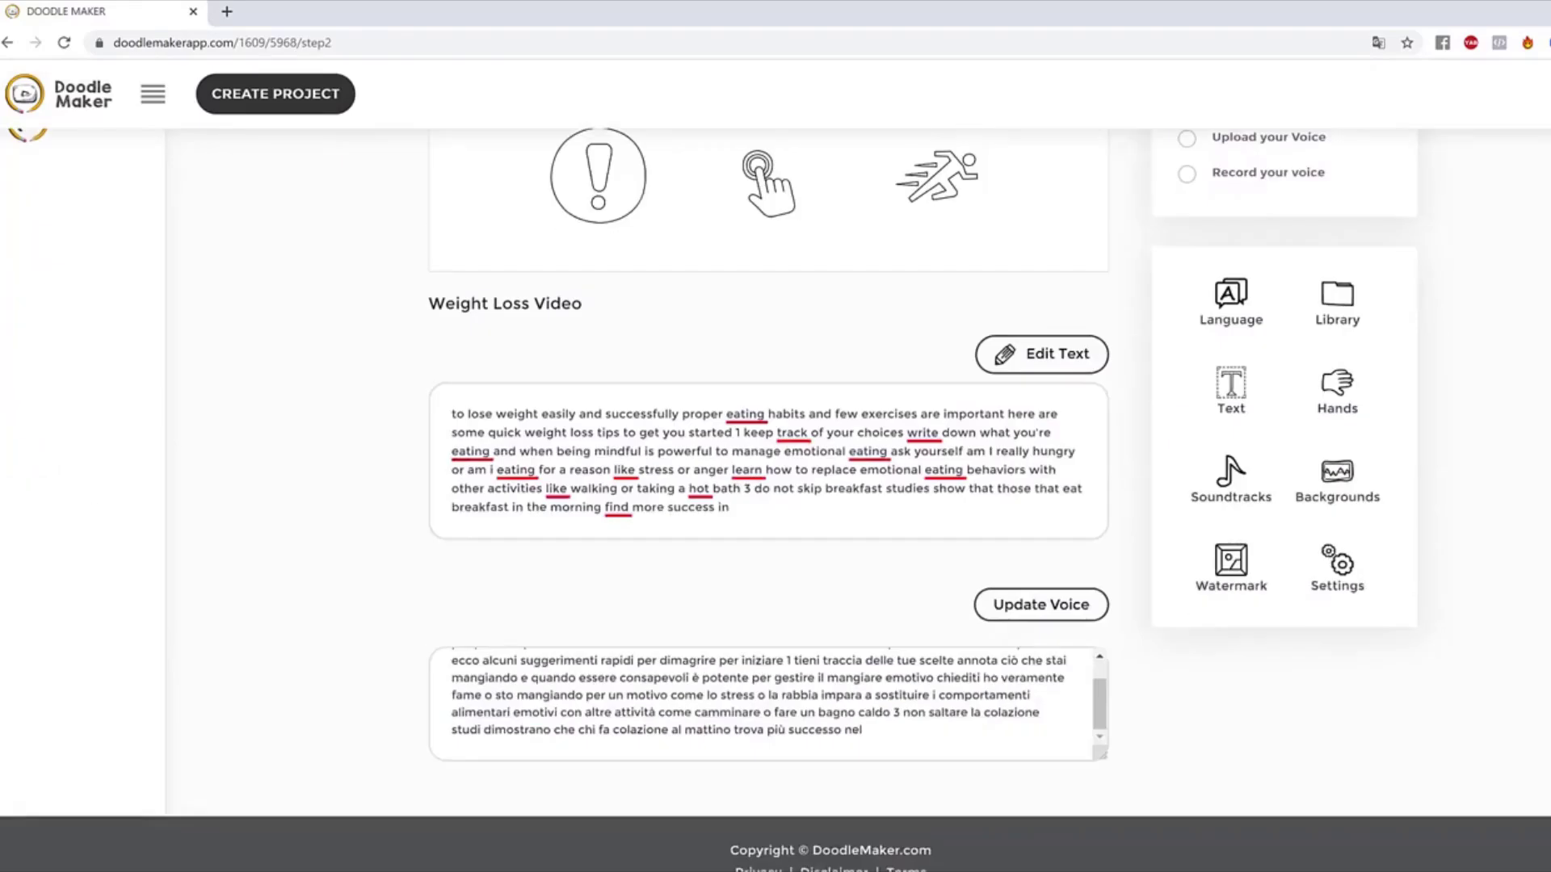
Step: Recolour slide 1's arrow-and-dollar icon red, the dumbbell dark red and the pointing hand dark green
scroll(727, 372, up, 4)
click(644, 338)
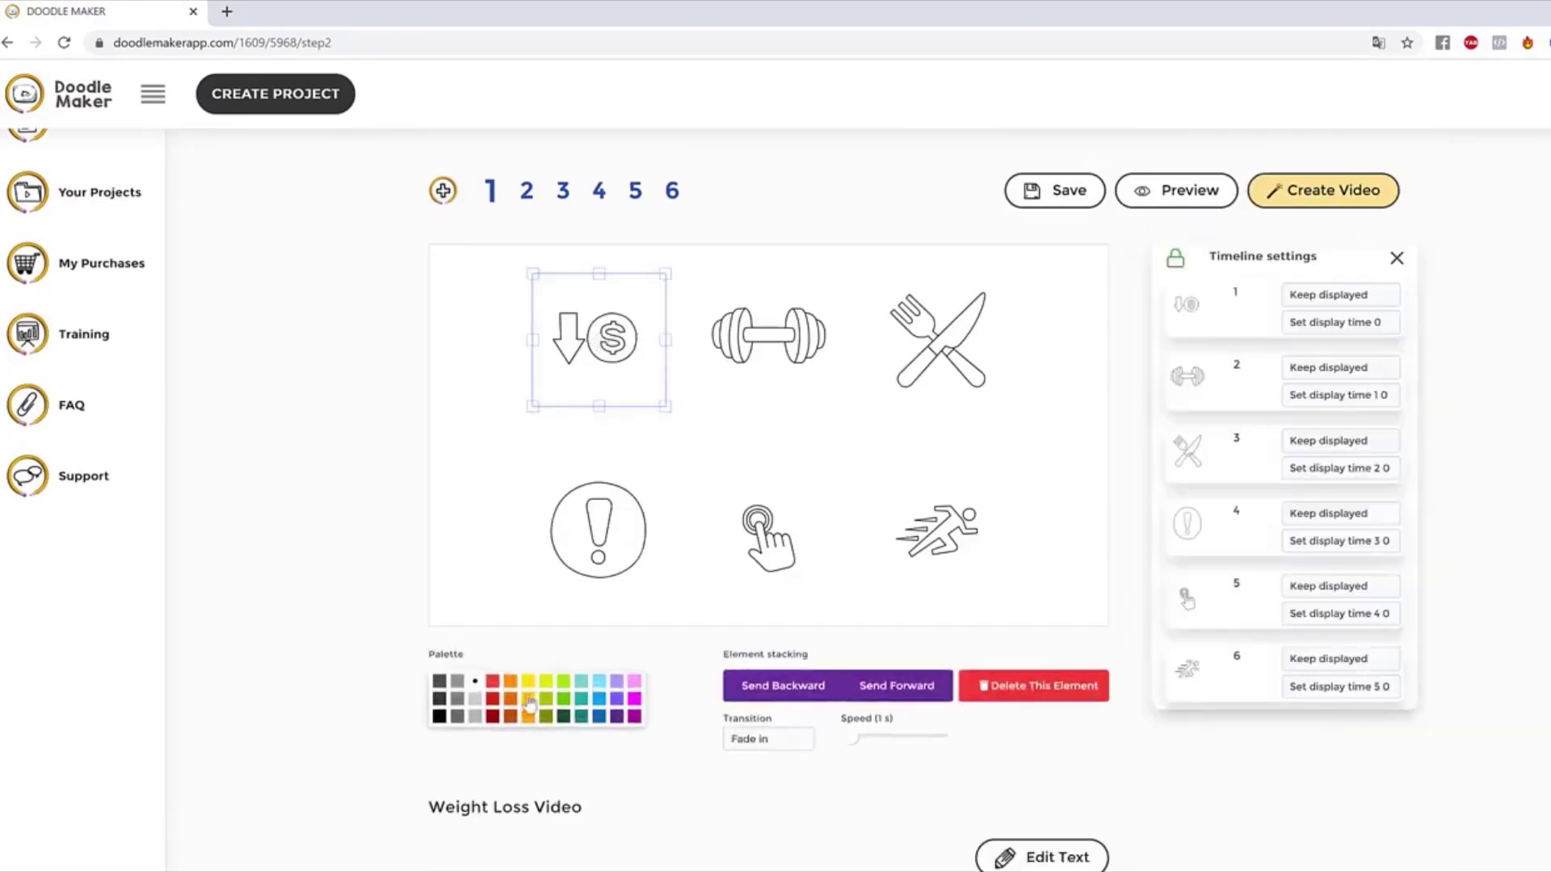
click(499, 685)
click(774, 378)
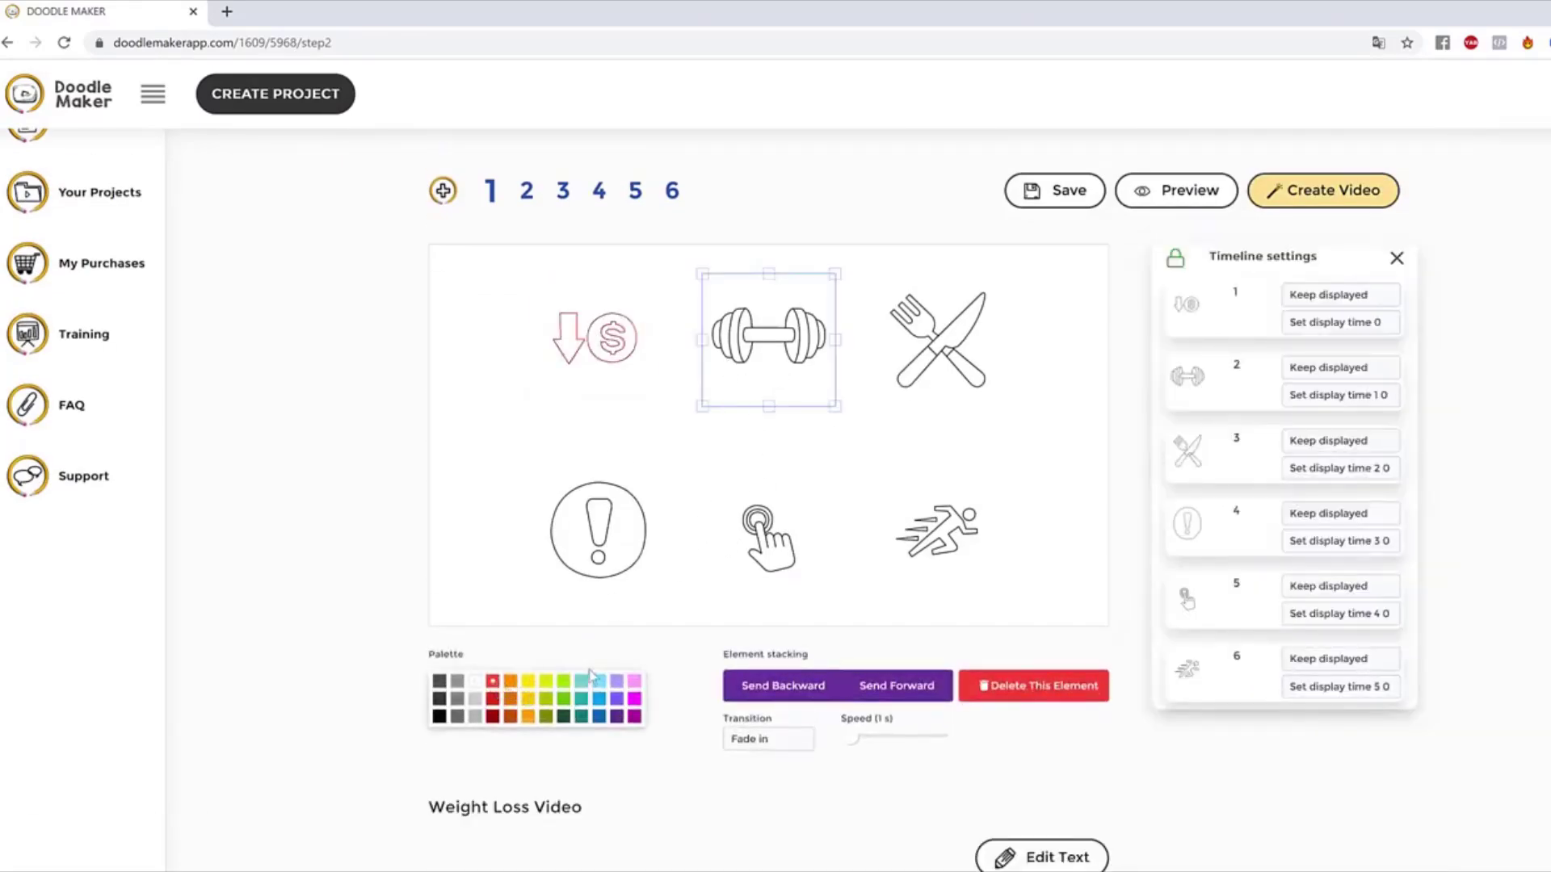
click(493, 717)
click(779, 539)
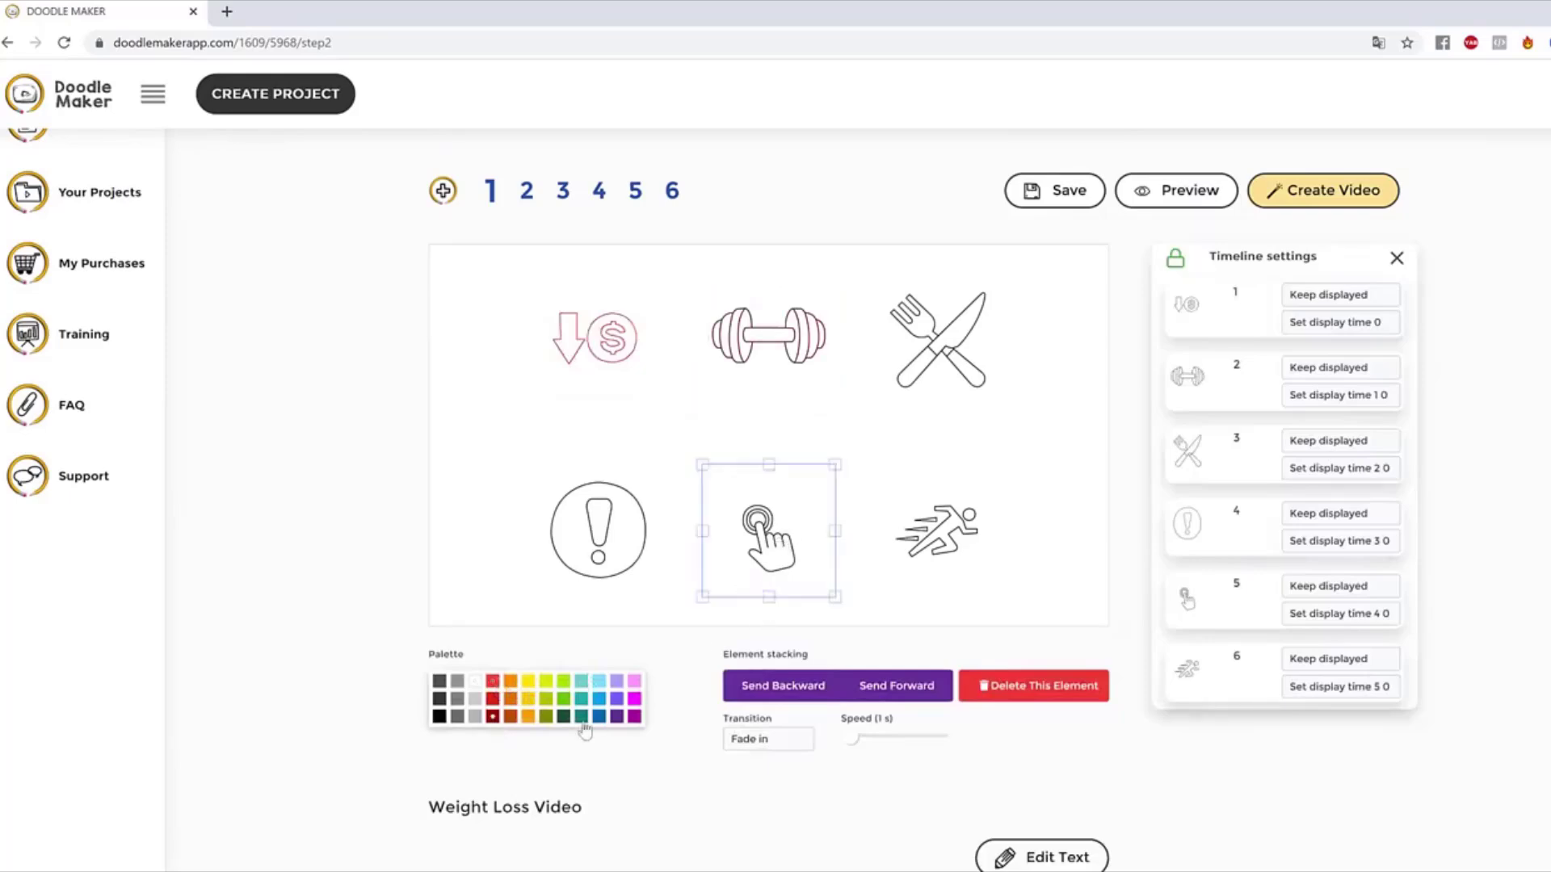
click(563, 716)
click(953, 533)
click(606, 543)
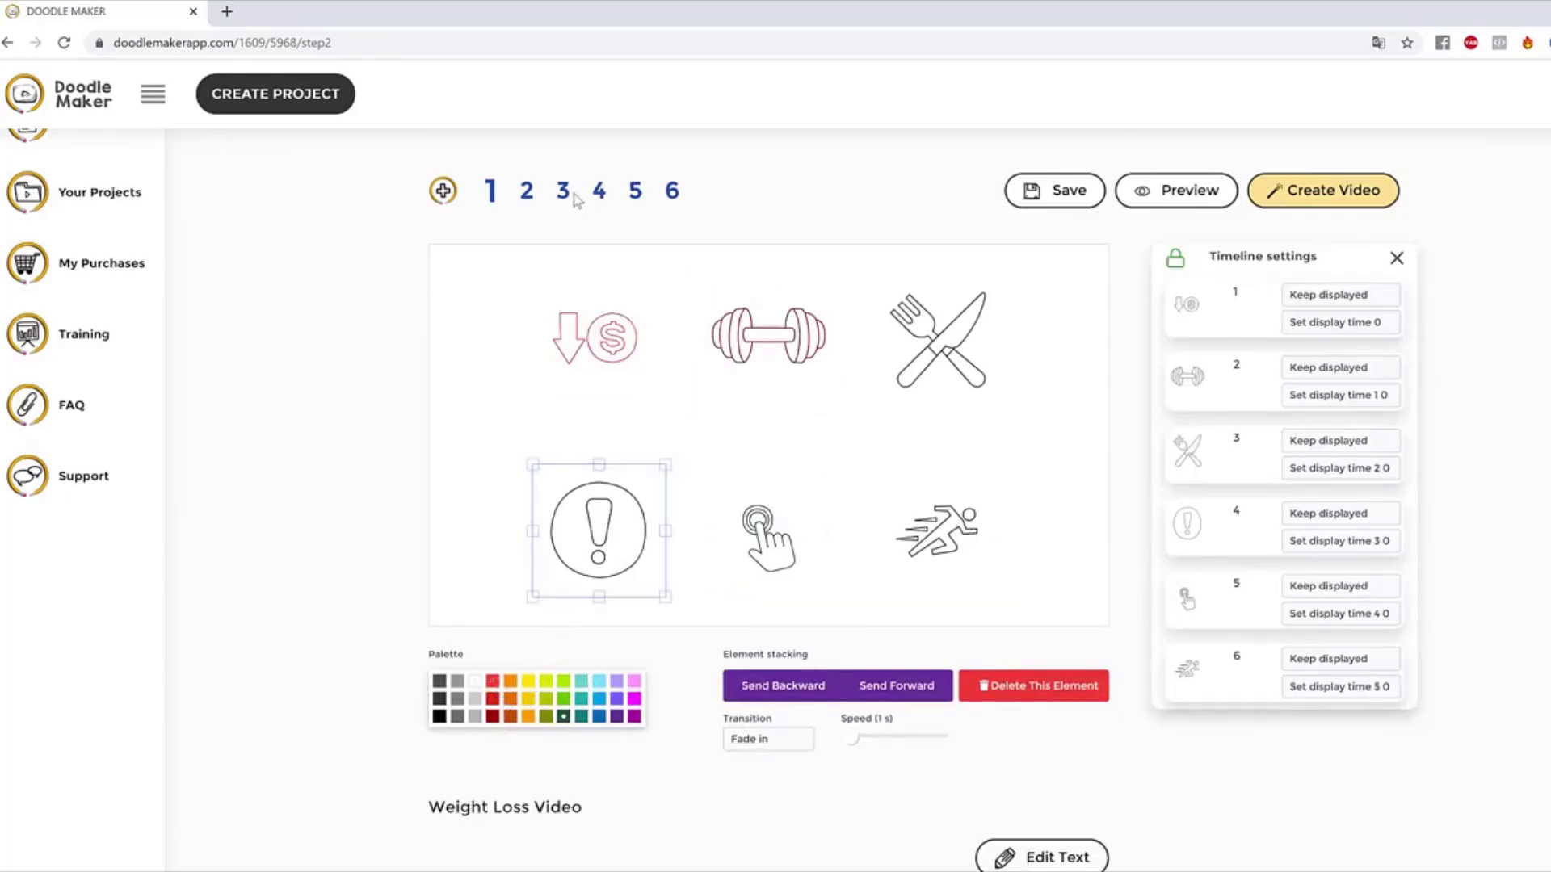
Step: View slides 2 and 5 and compare slide 5's icons with the underlined keywords in its text
click(563, 191)
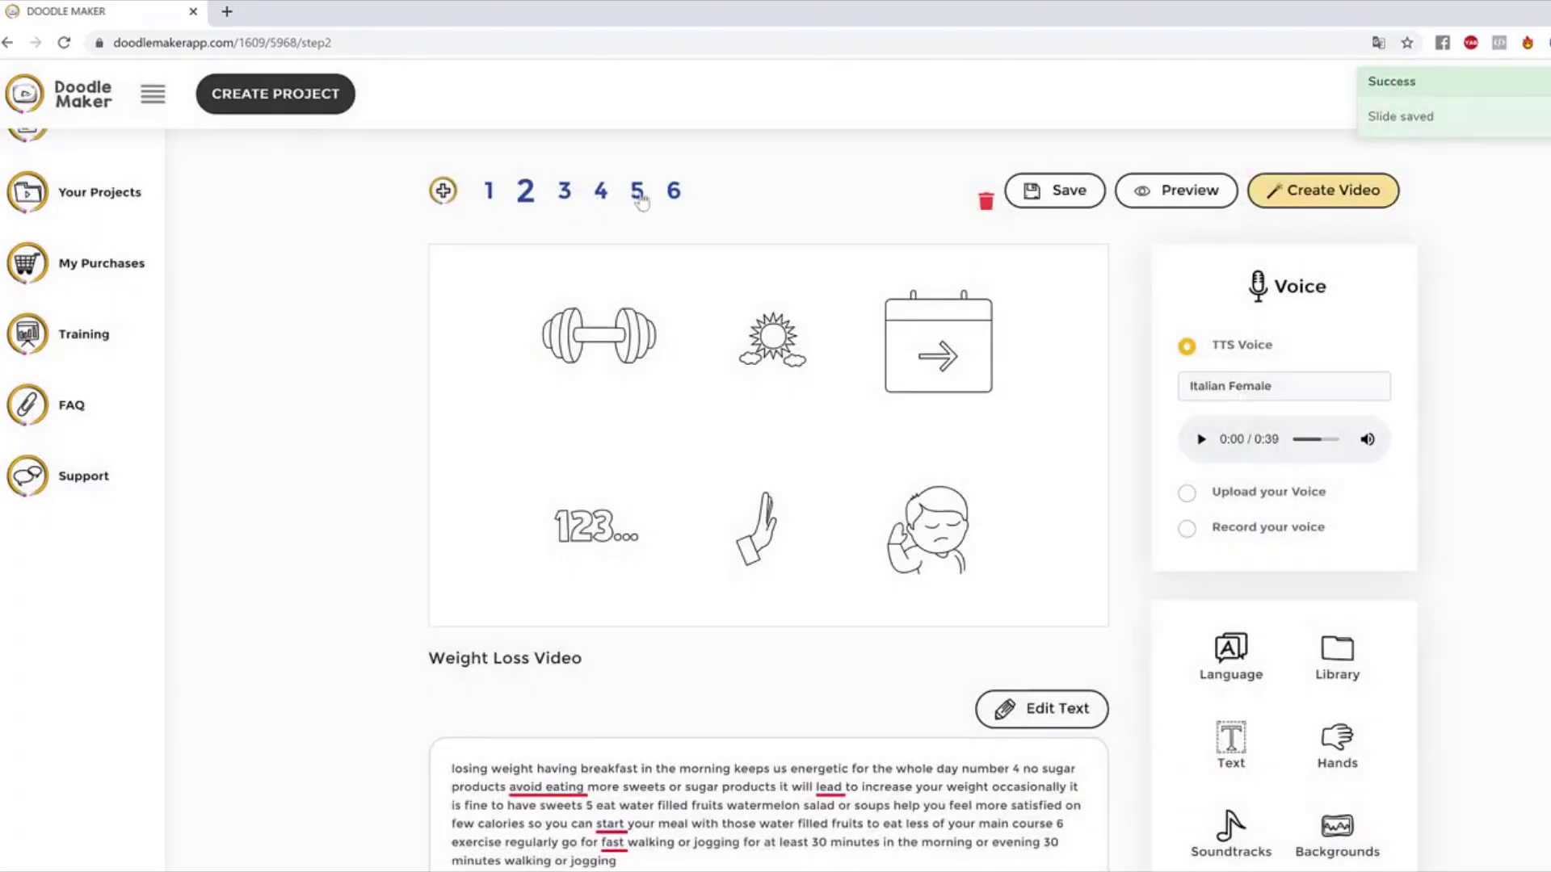
click(638, 195)
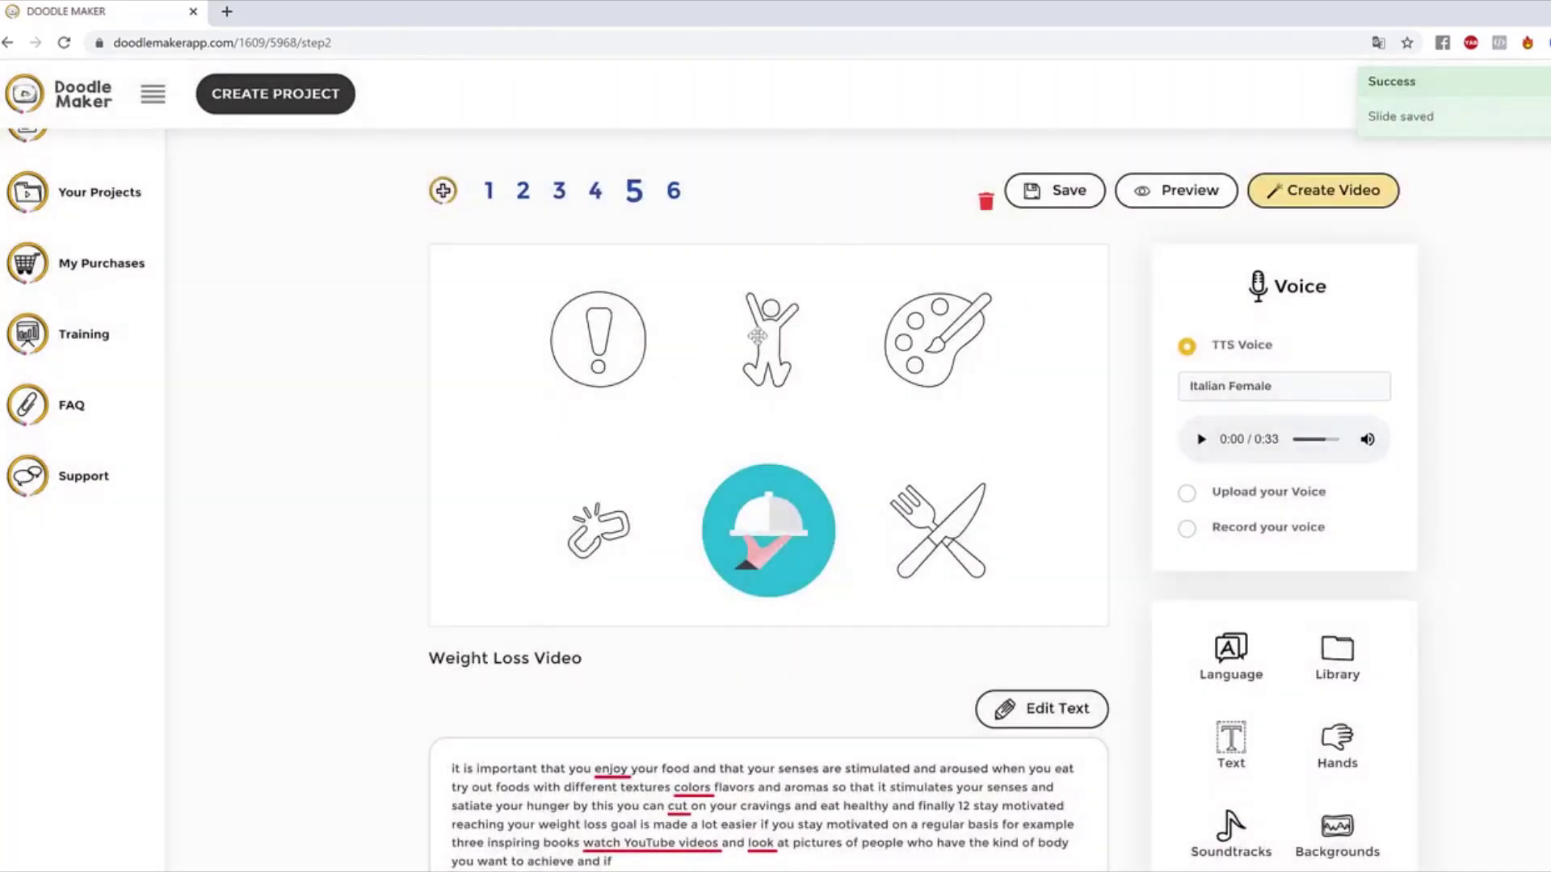
click(925, 339)
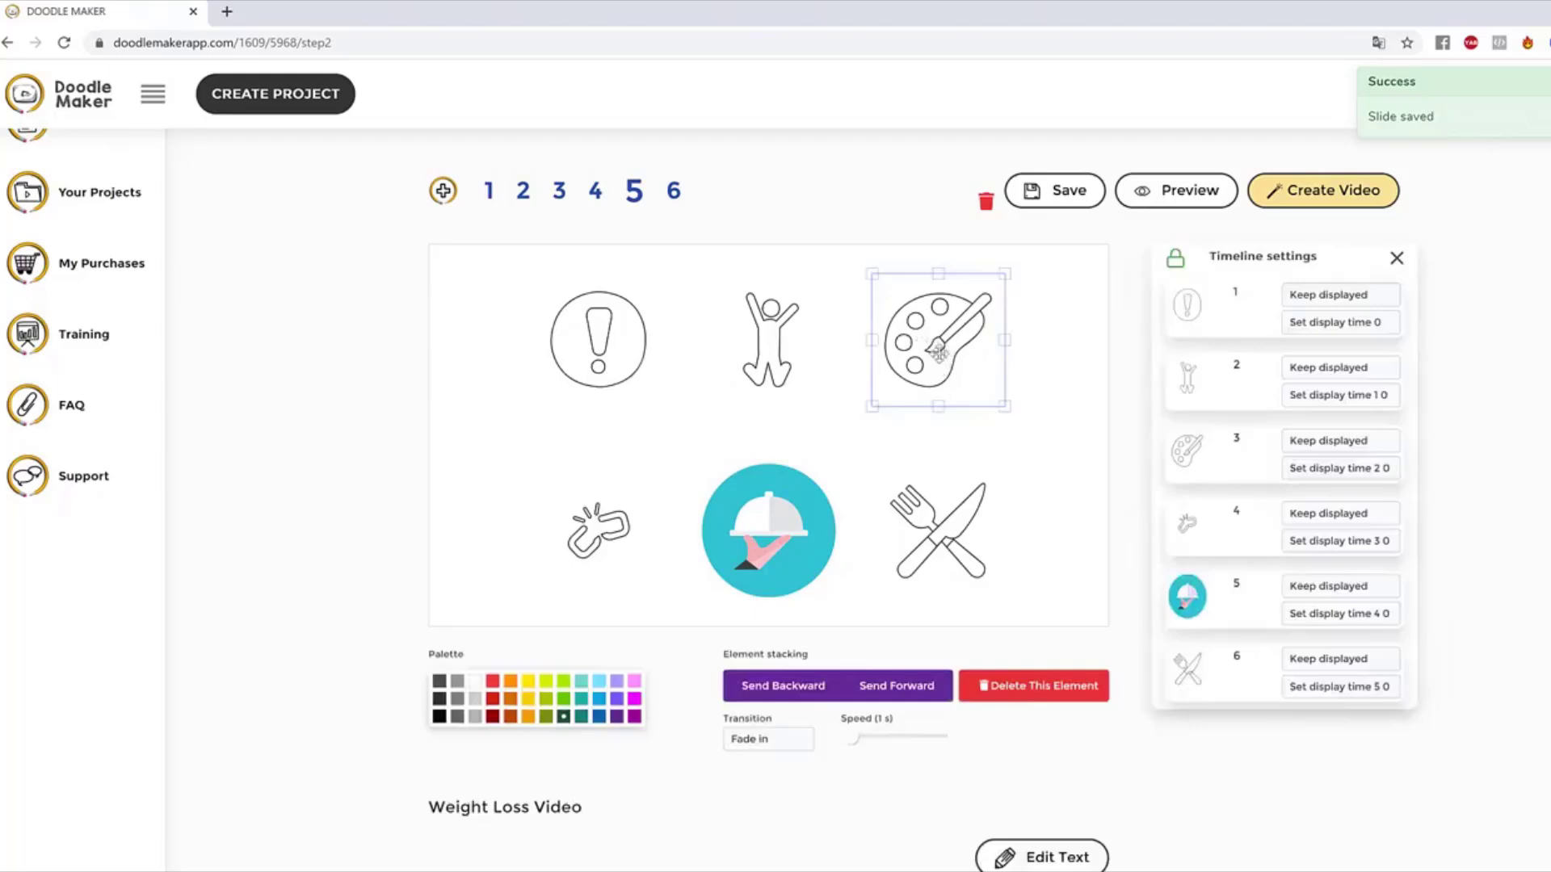
scroll(836, 437, down, 4)
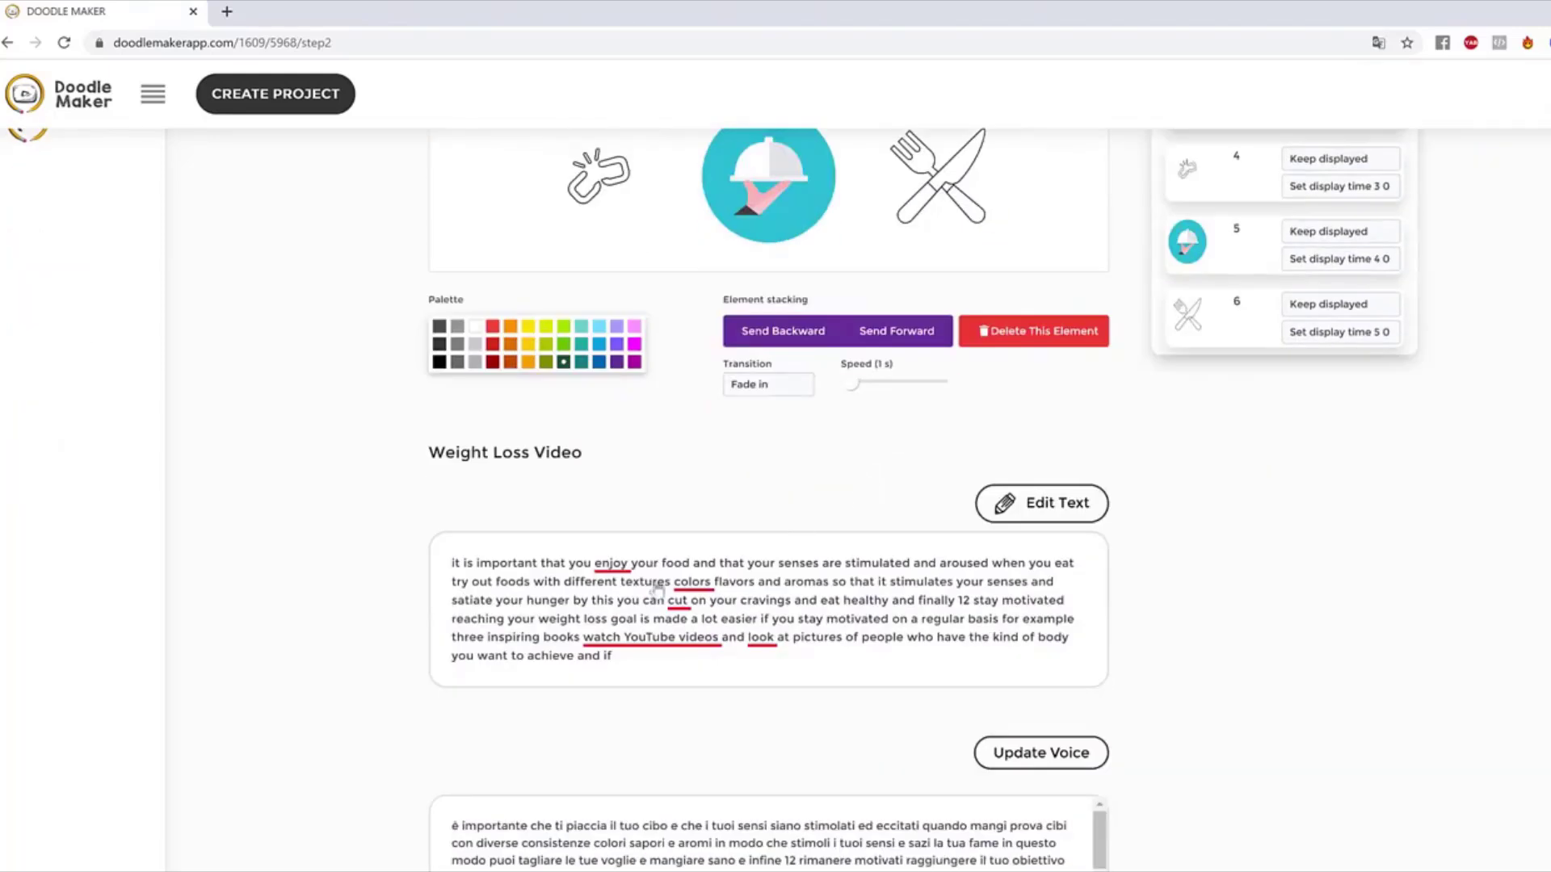
scroll(979, 560, up, 5)
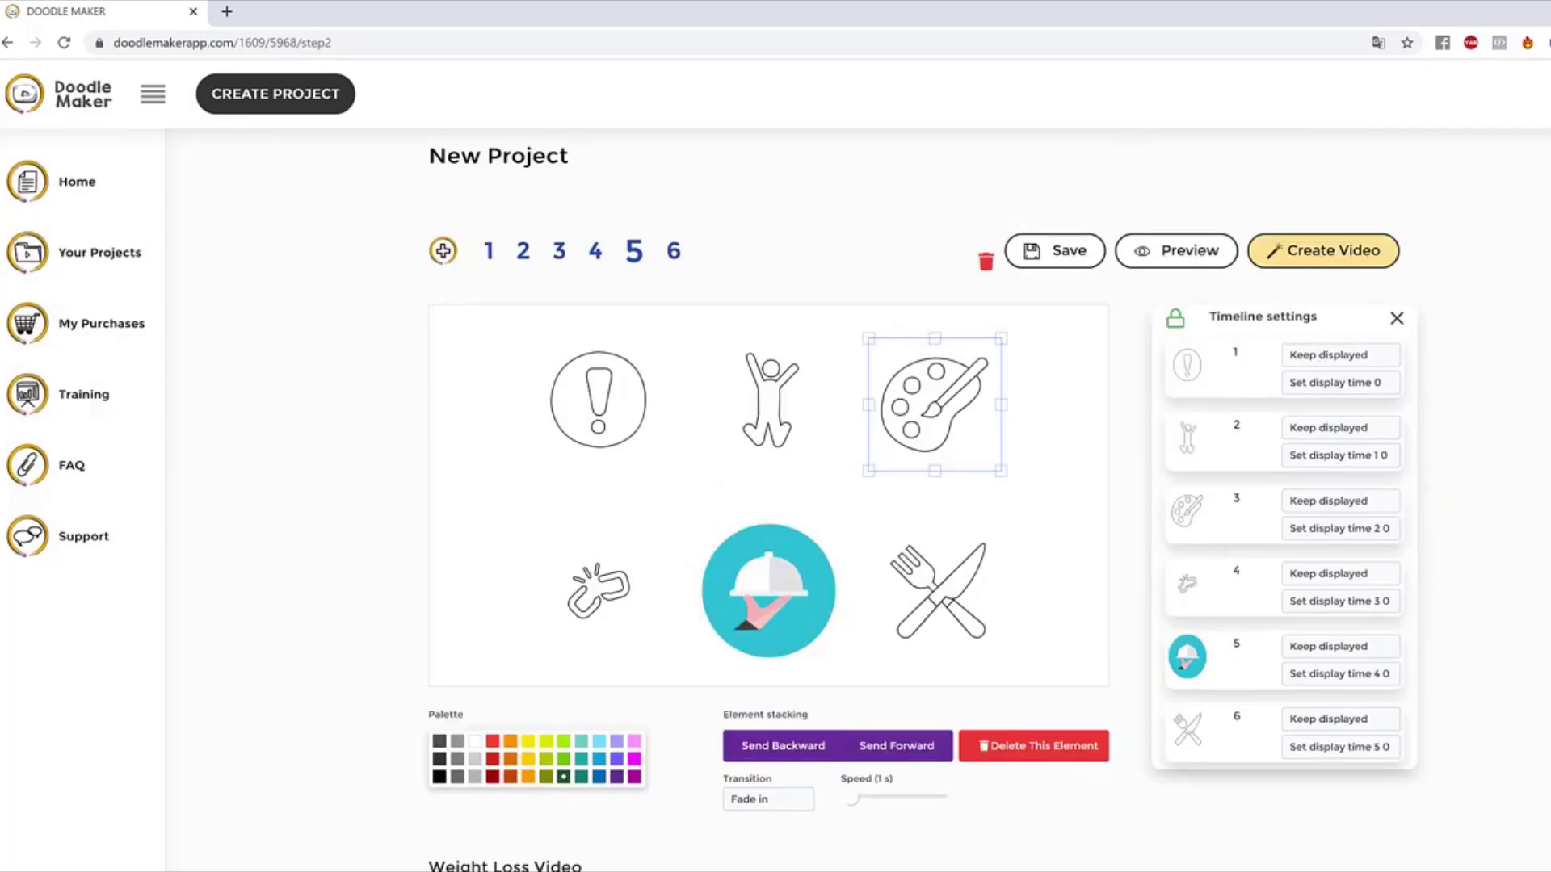
click(1074, 444)
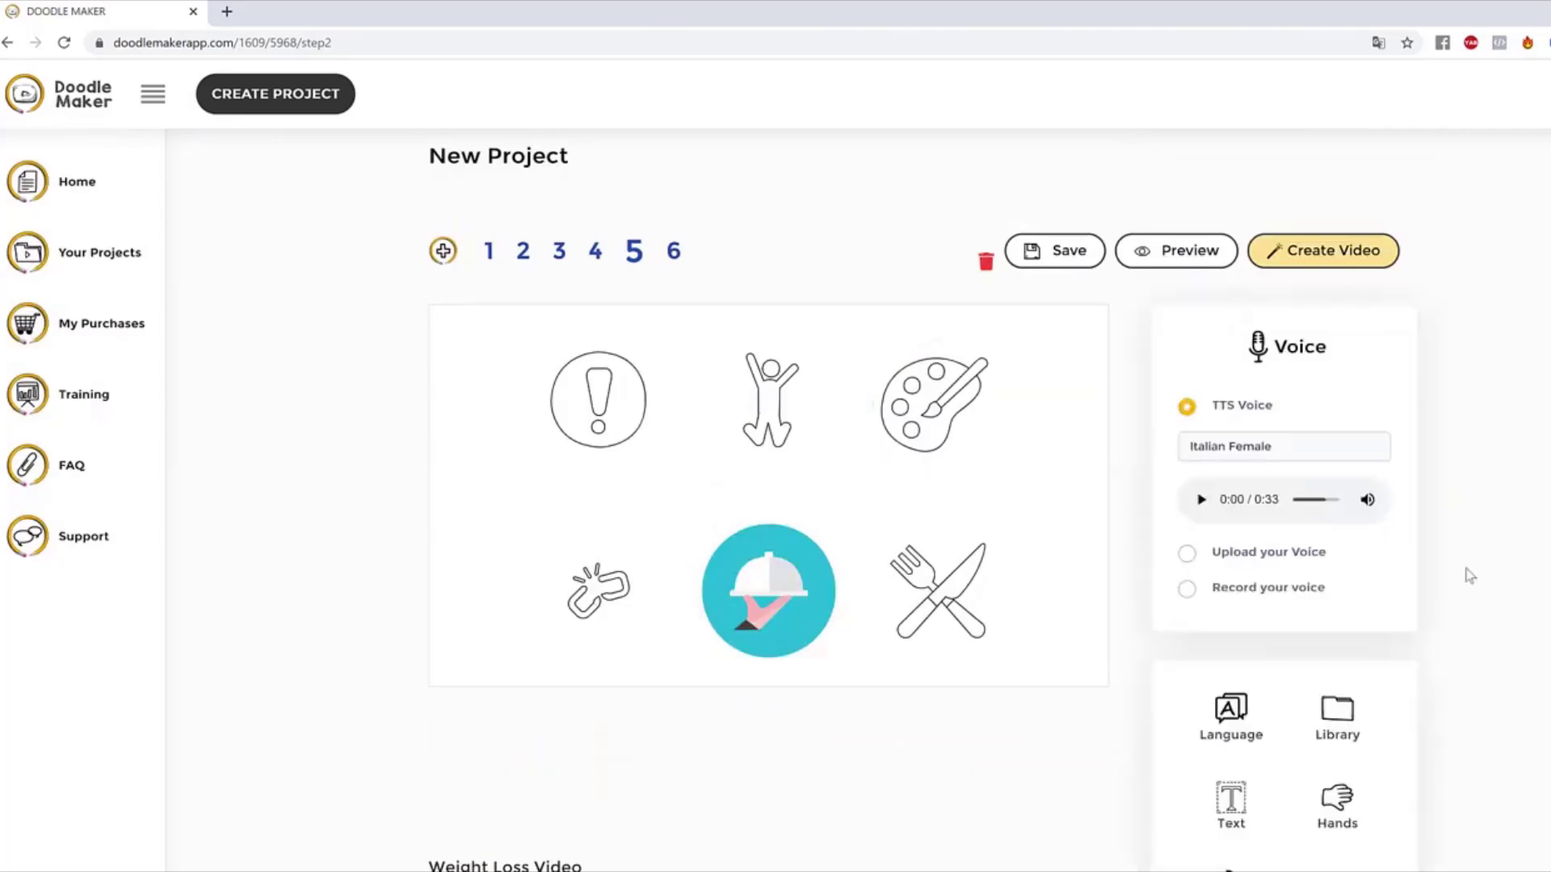
Step: Search the JumpStory image library for "happy"
scroll(1417, 567, down, 1)
scroll(1318, 782, down, 3)
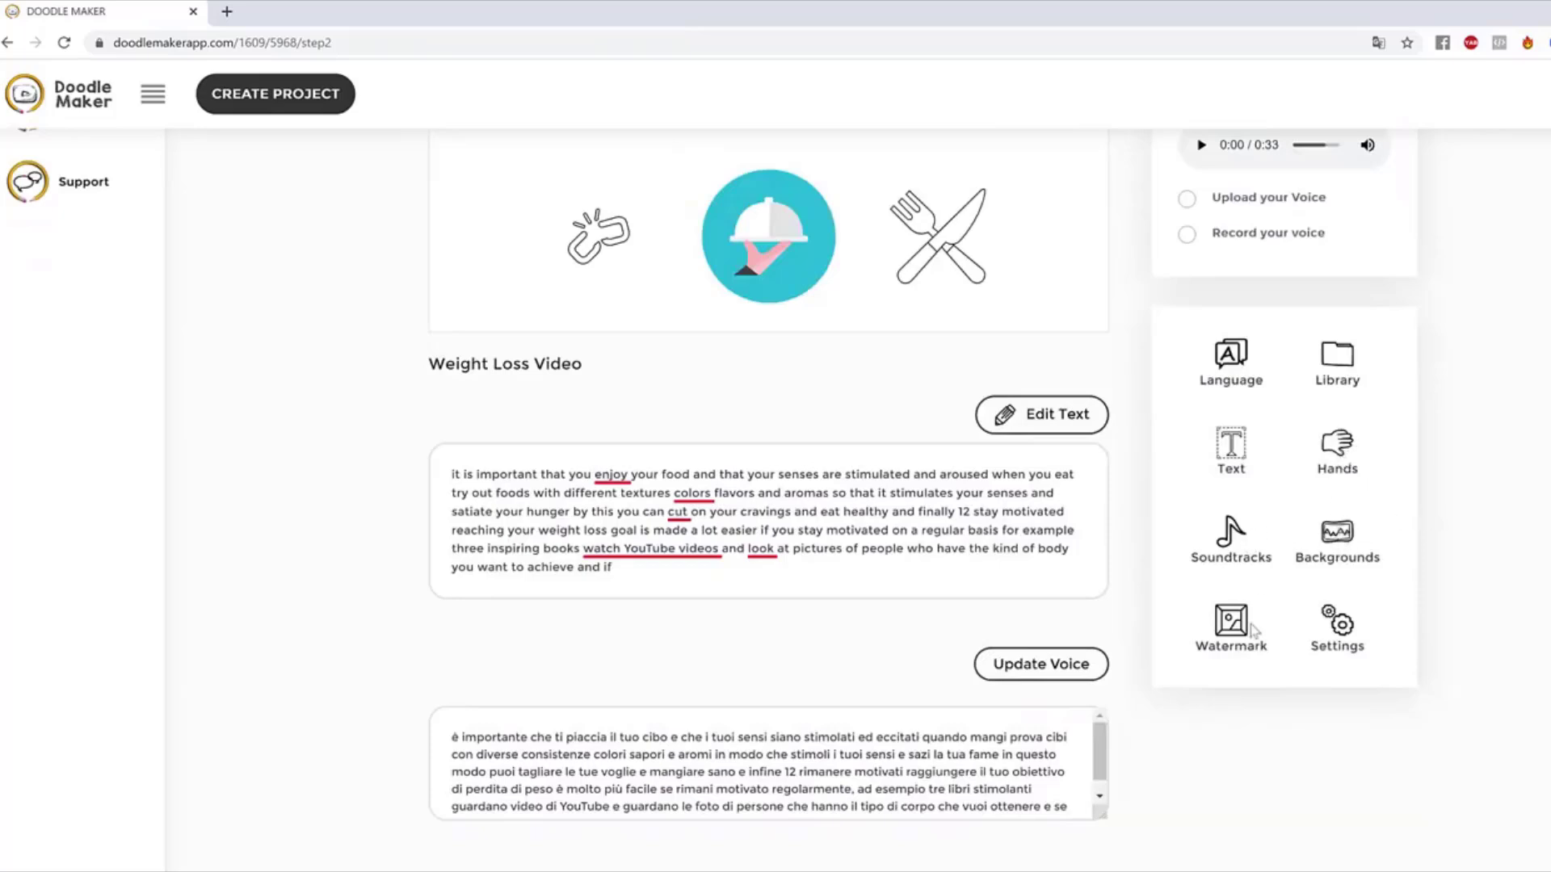
click(1344, 368)
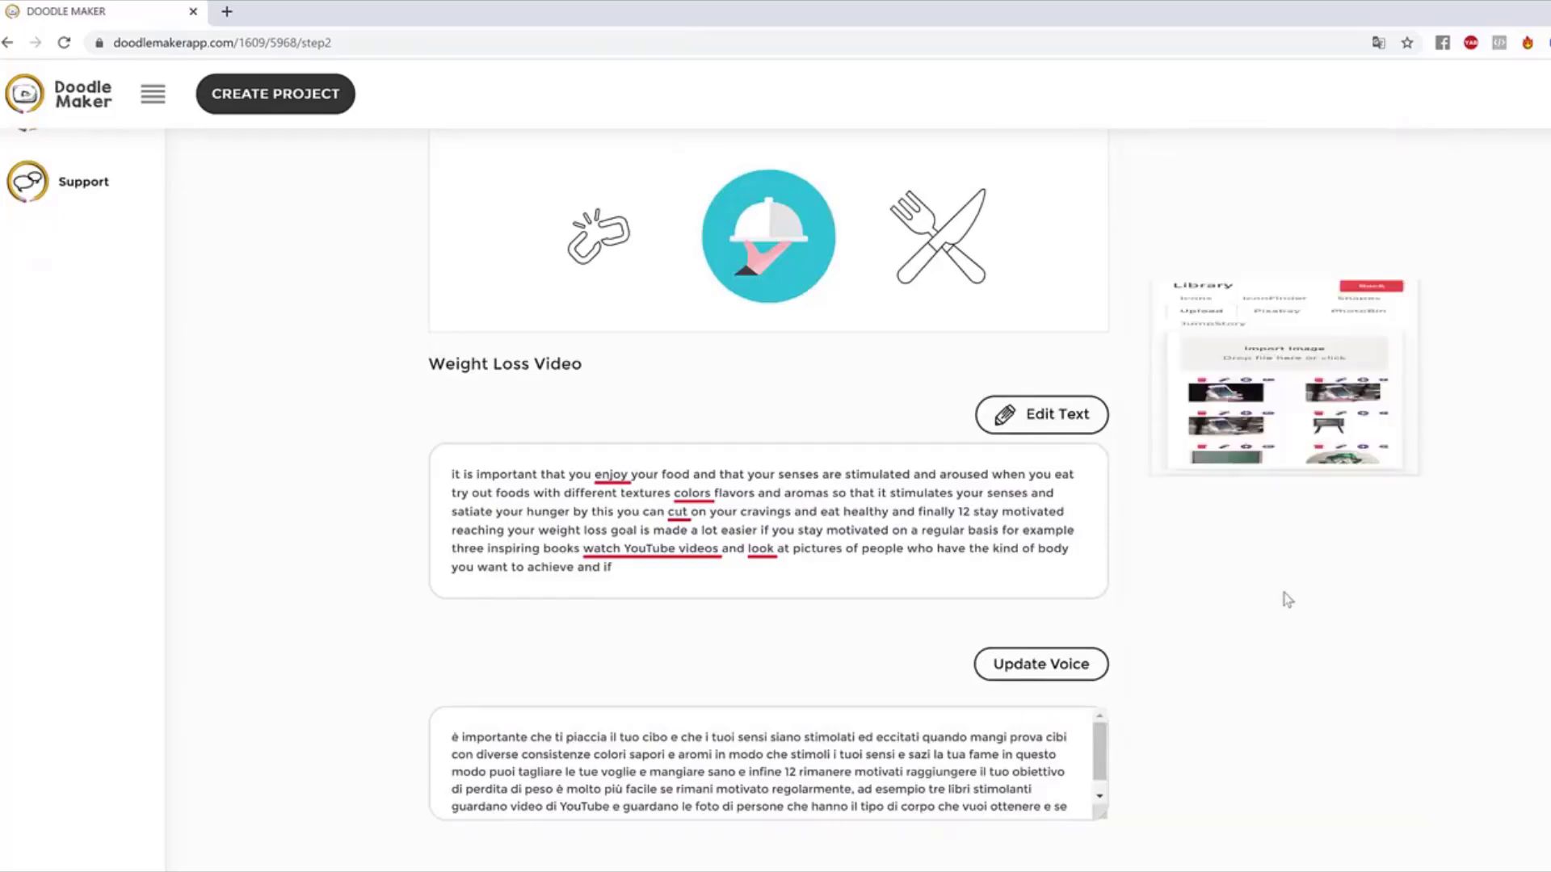
click(1212, 234)
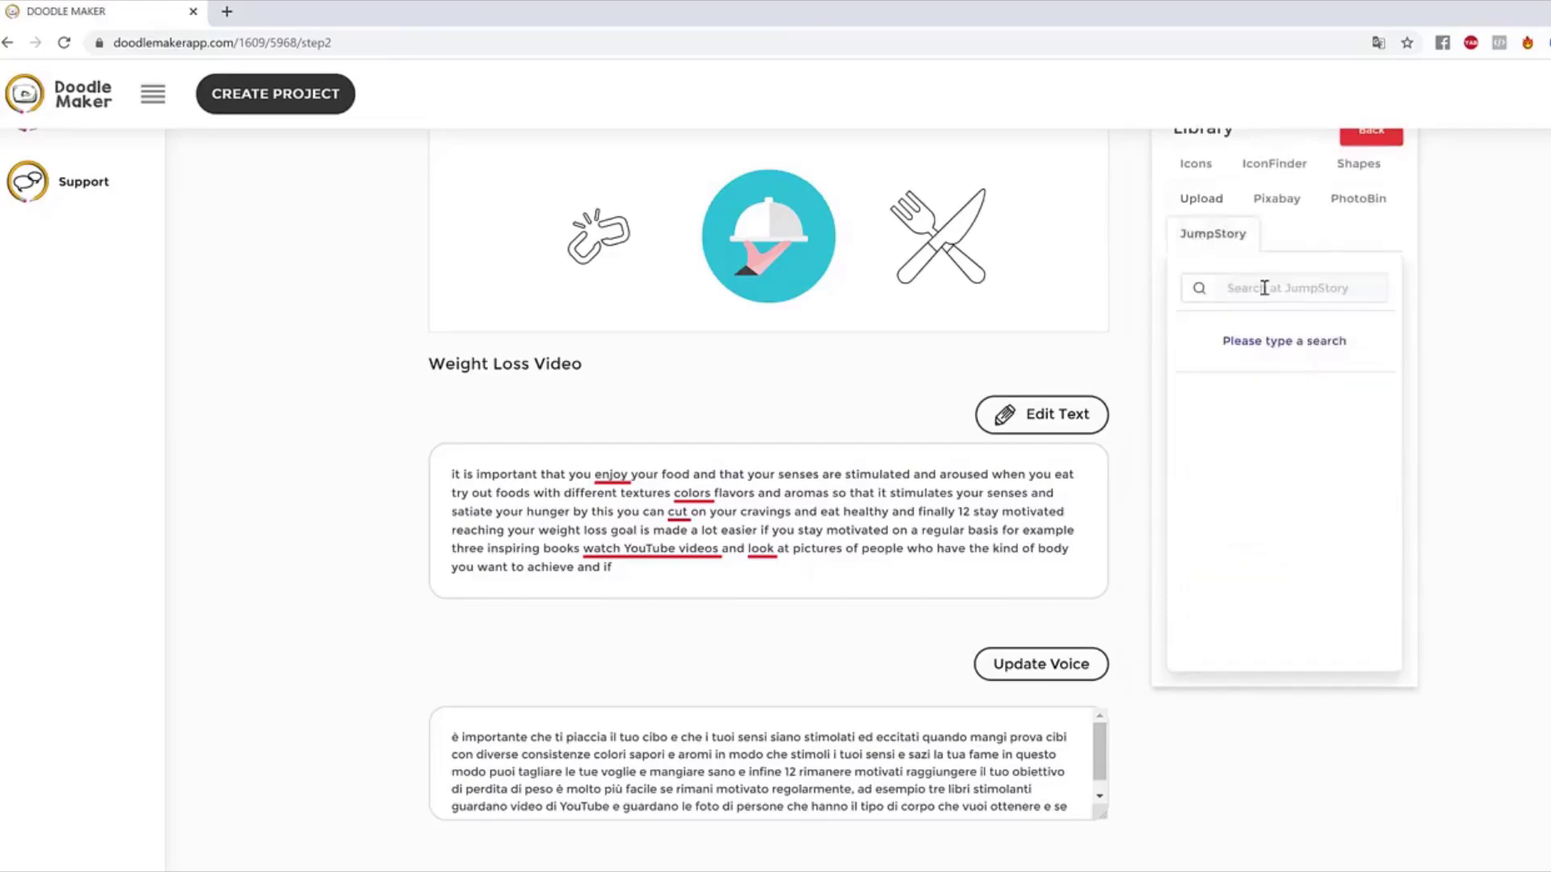
click(1264, 288)
text(happy)
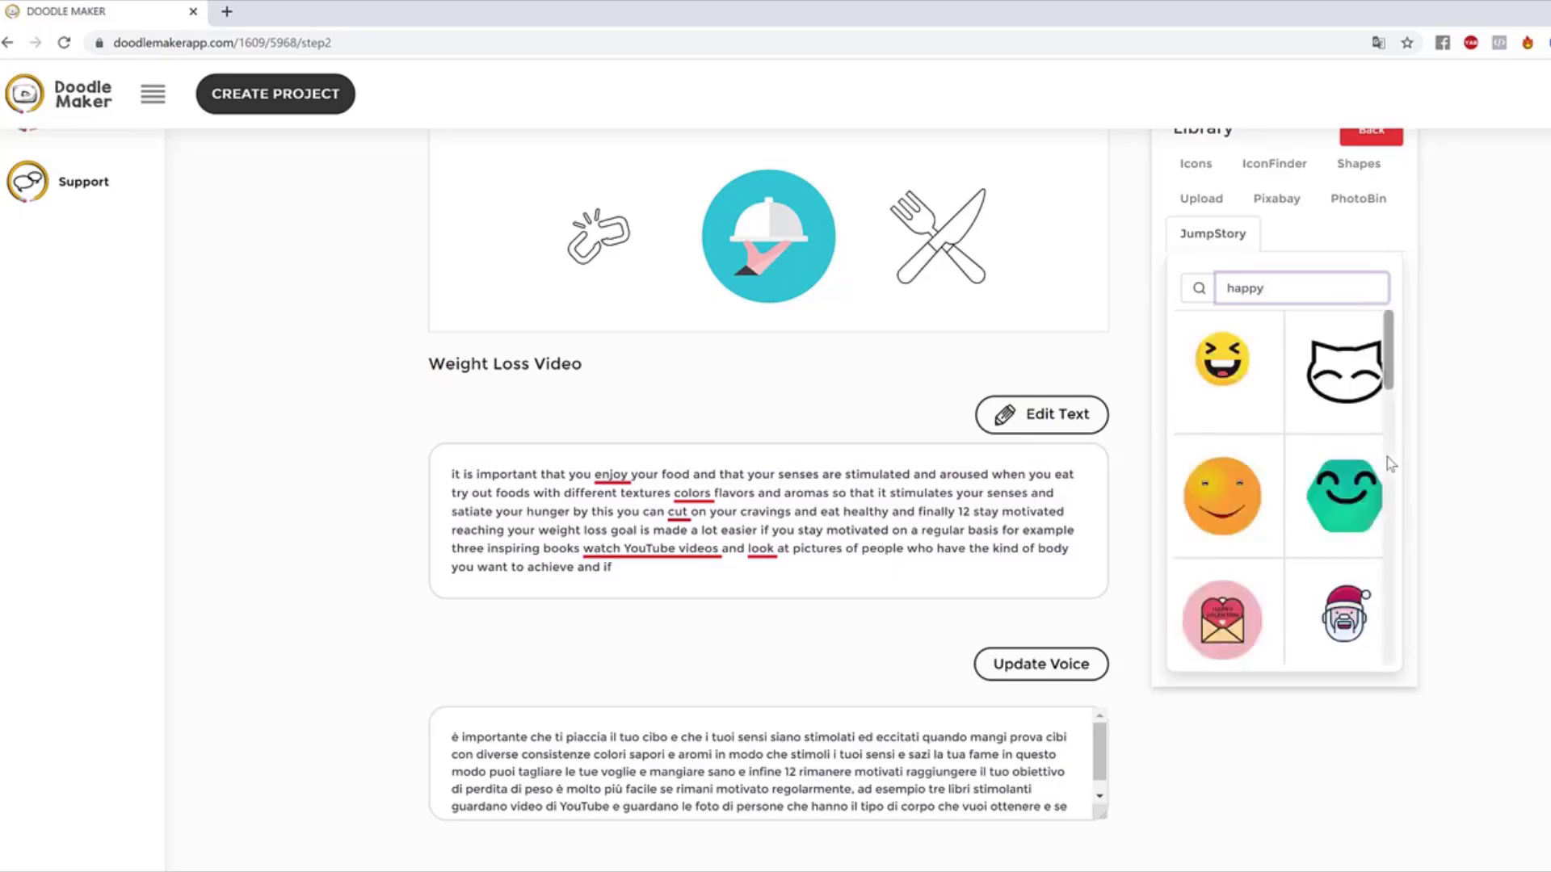
Step: Browse the "happy" images and add the laughing elf face with the green hat to slide 5
scroll(1373, 477, down, 5)
scroll(1352, 494, up, 3)
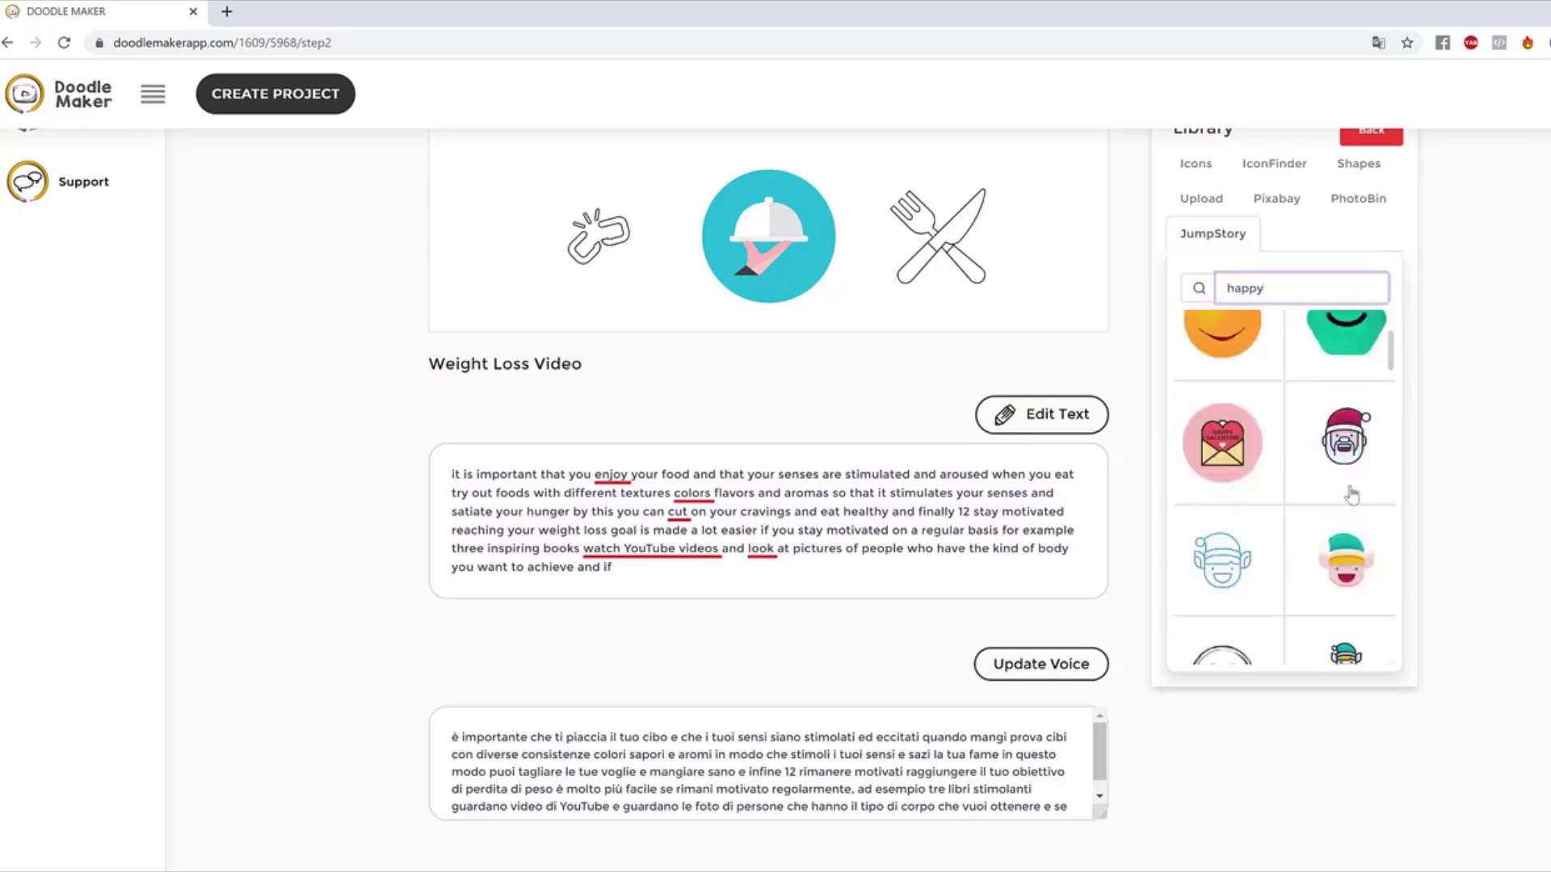
scroll(1354, 493, up, 3)
scroll(1354, 493, down, 5)
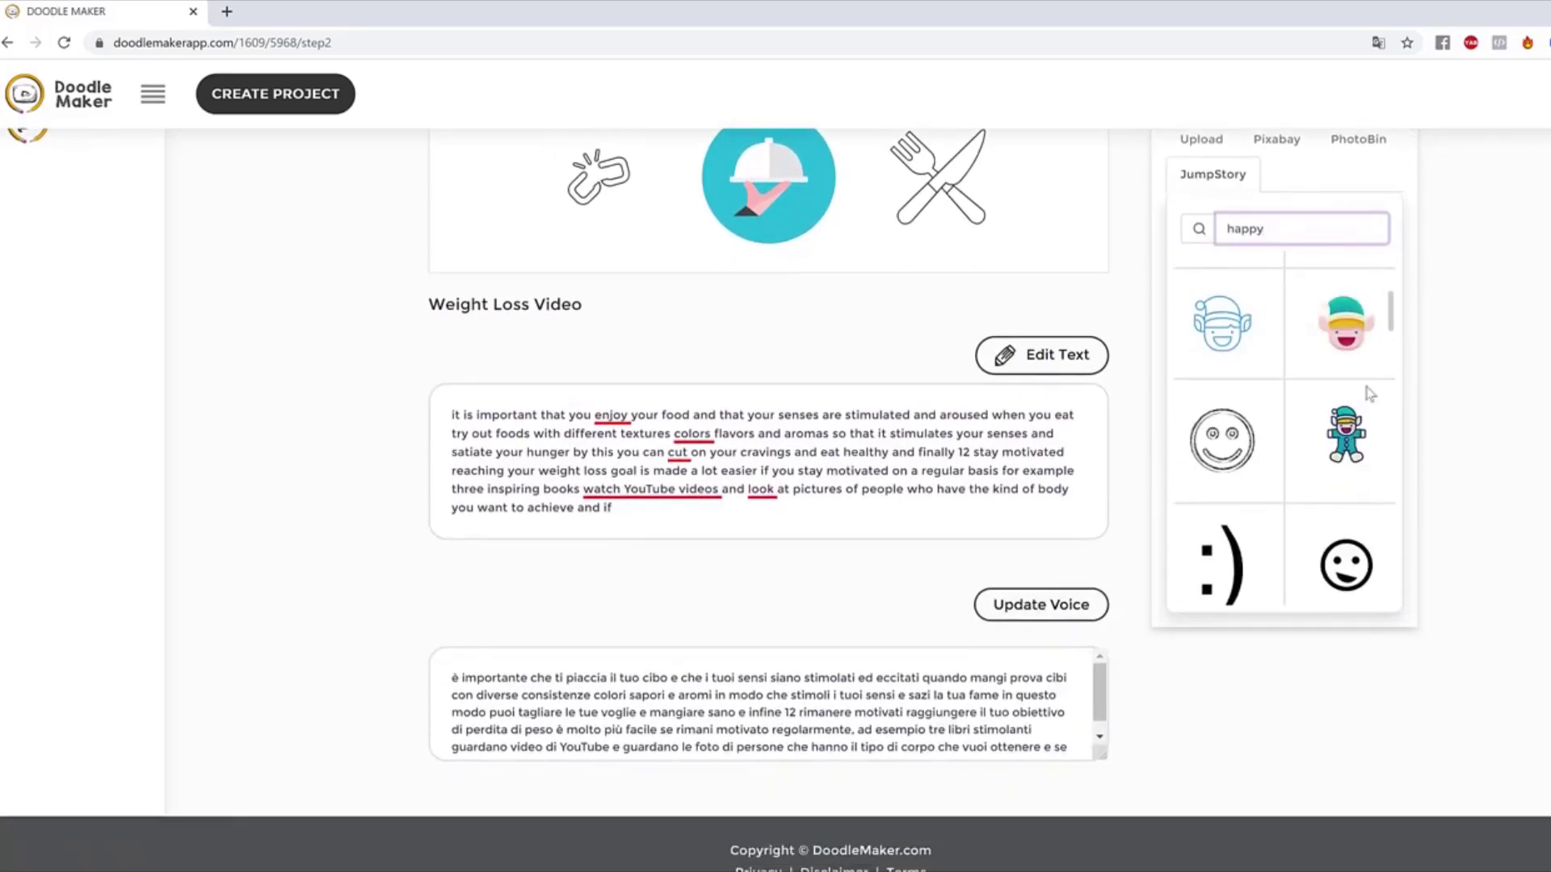
drag(1391, 313, 1419, 371)
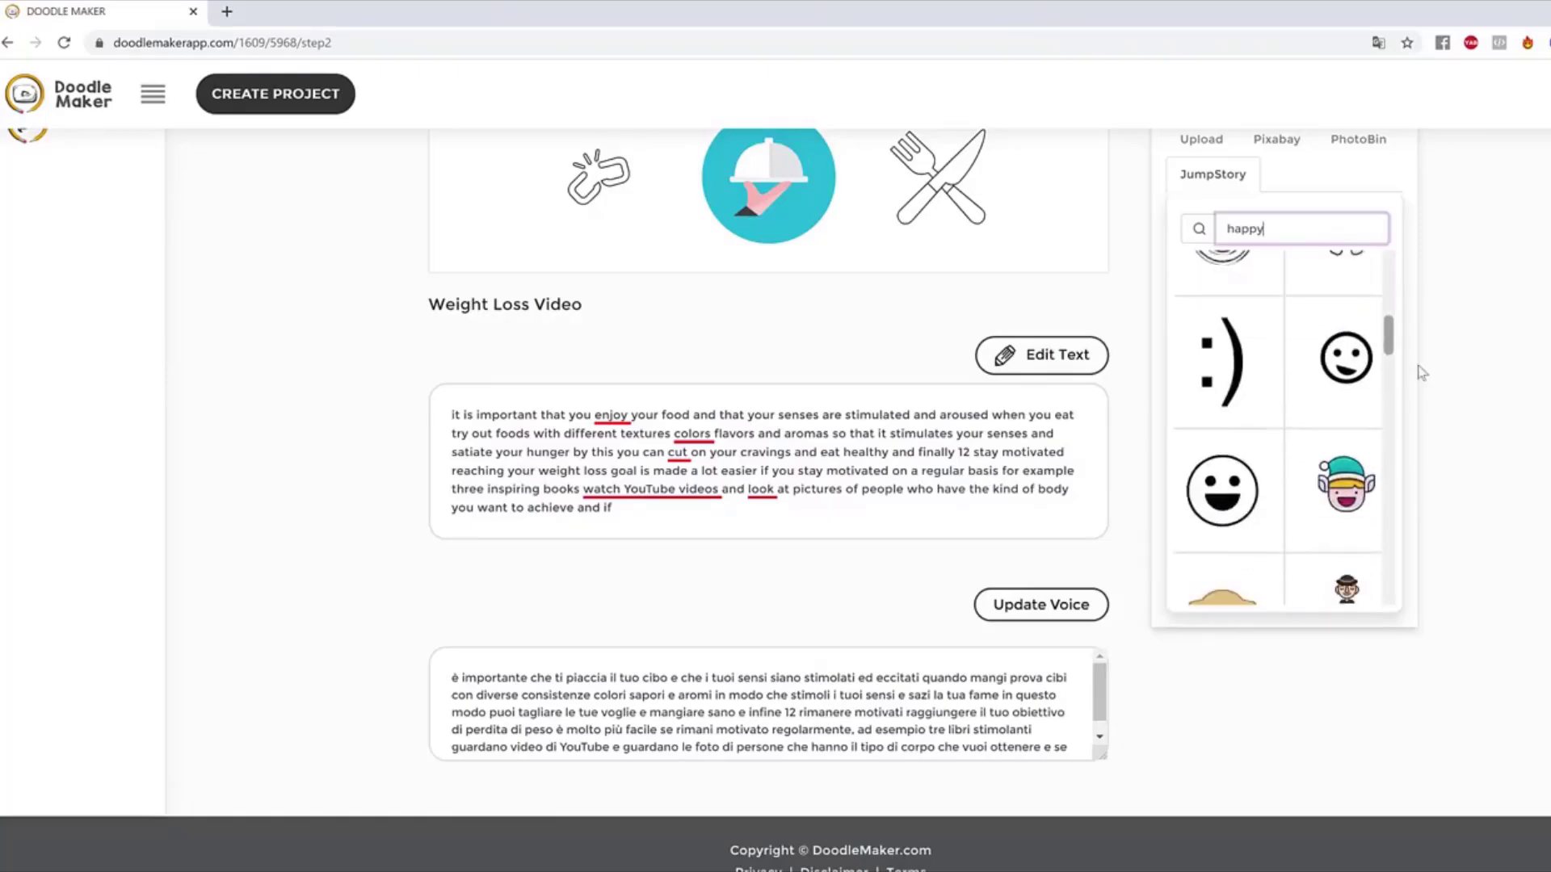
click(1347, 509)
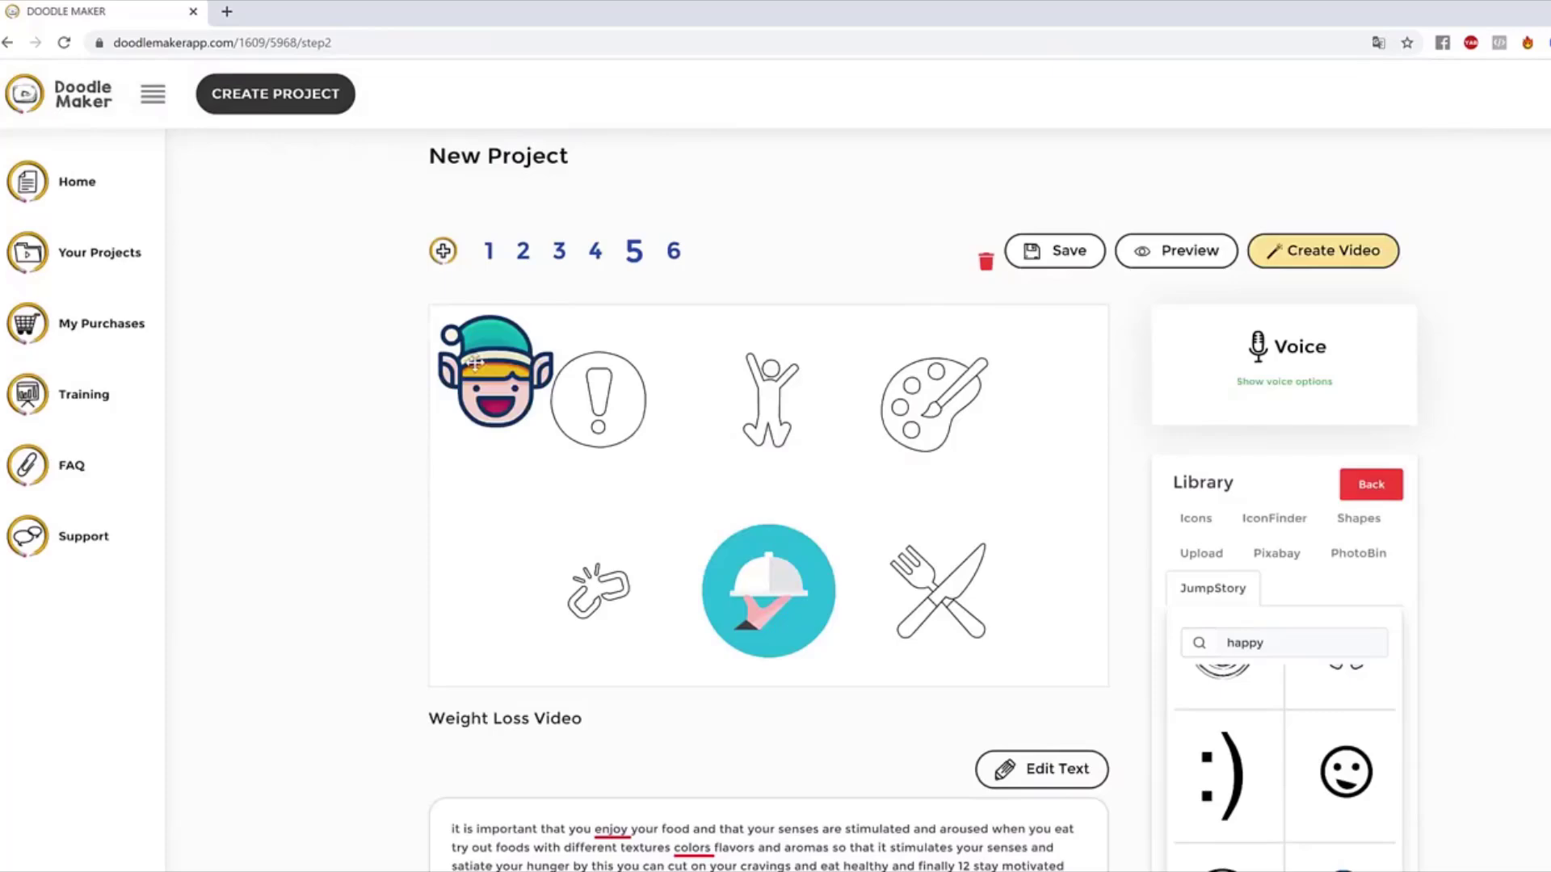
Step: Replace the jumping figure on slide 5 with the elf face, deleting the figure and enlarging the elf slightly
drag(475, 364, 767, 400)
click(1018, 745)
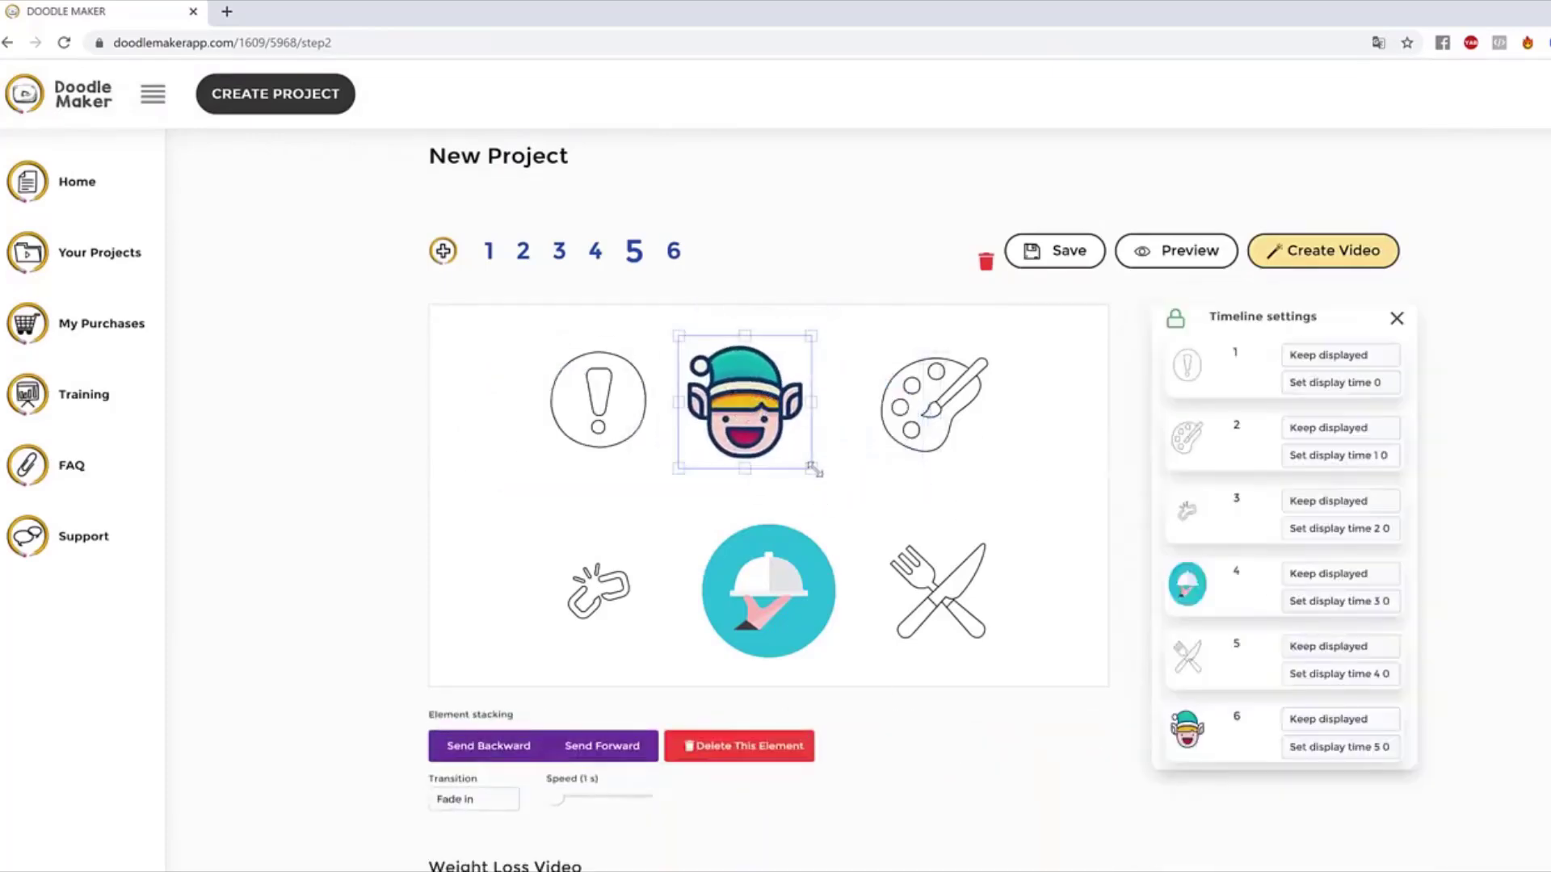
drag(814, 469, 880, 494)
drag(724, 408, 728, 401)
click(1000, 530)
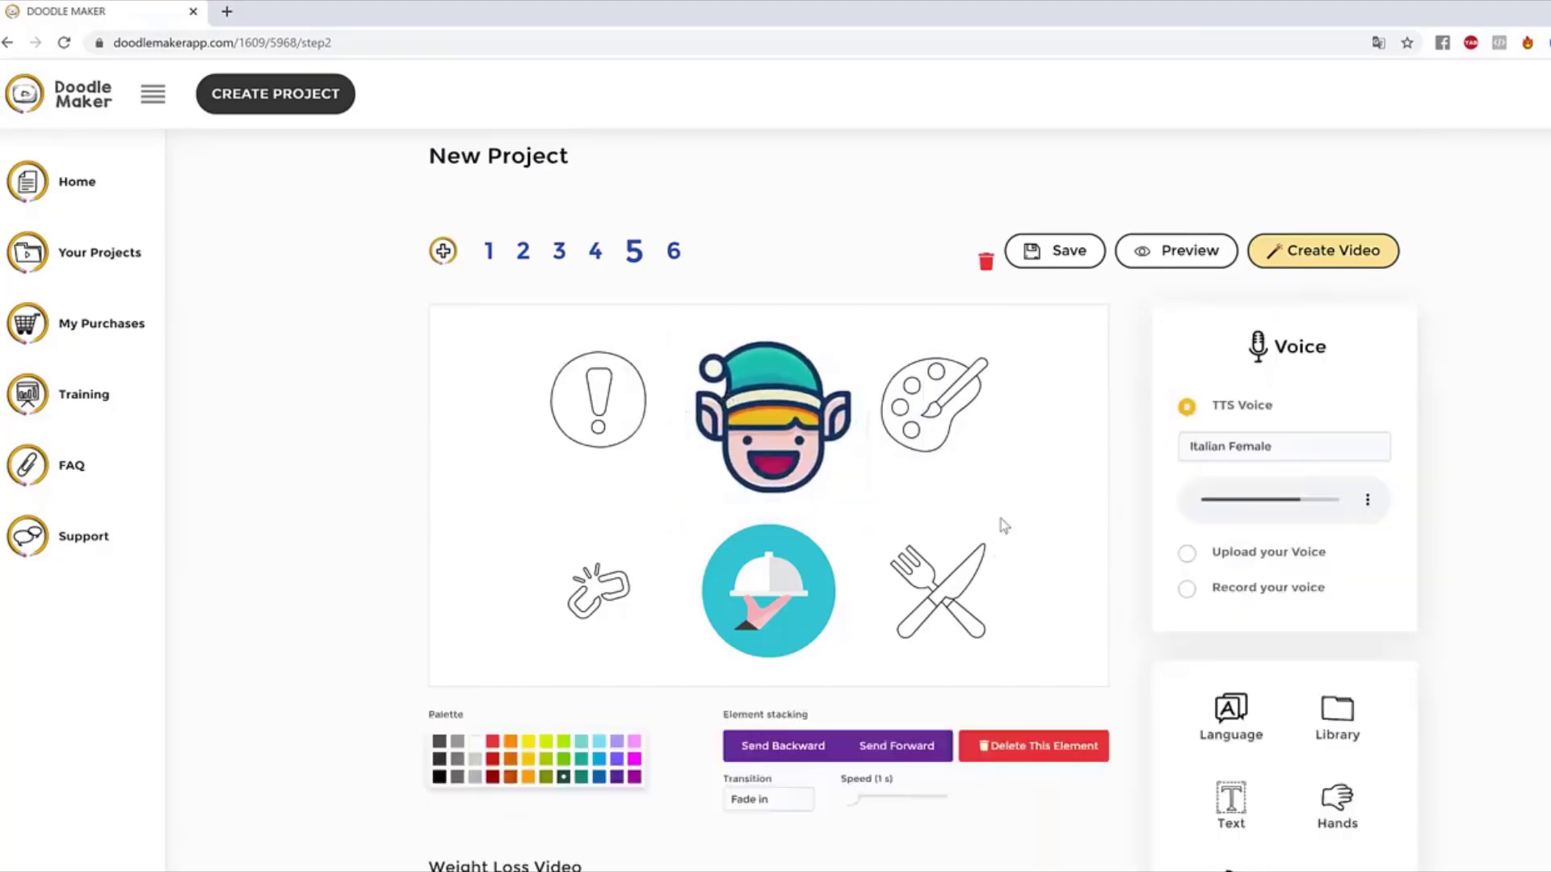
click(776, 394)
click(1062, 453)
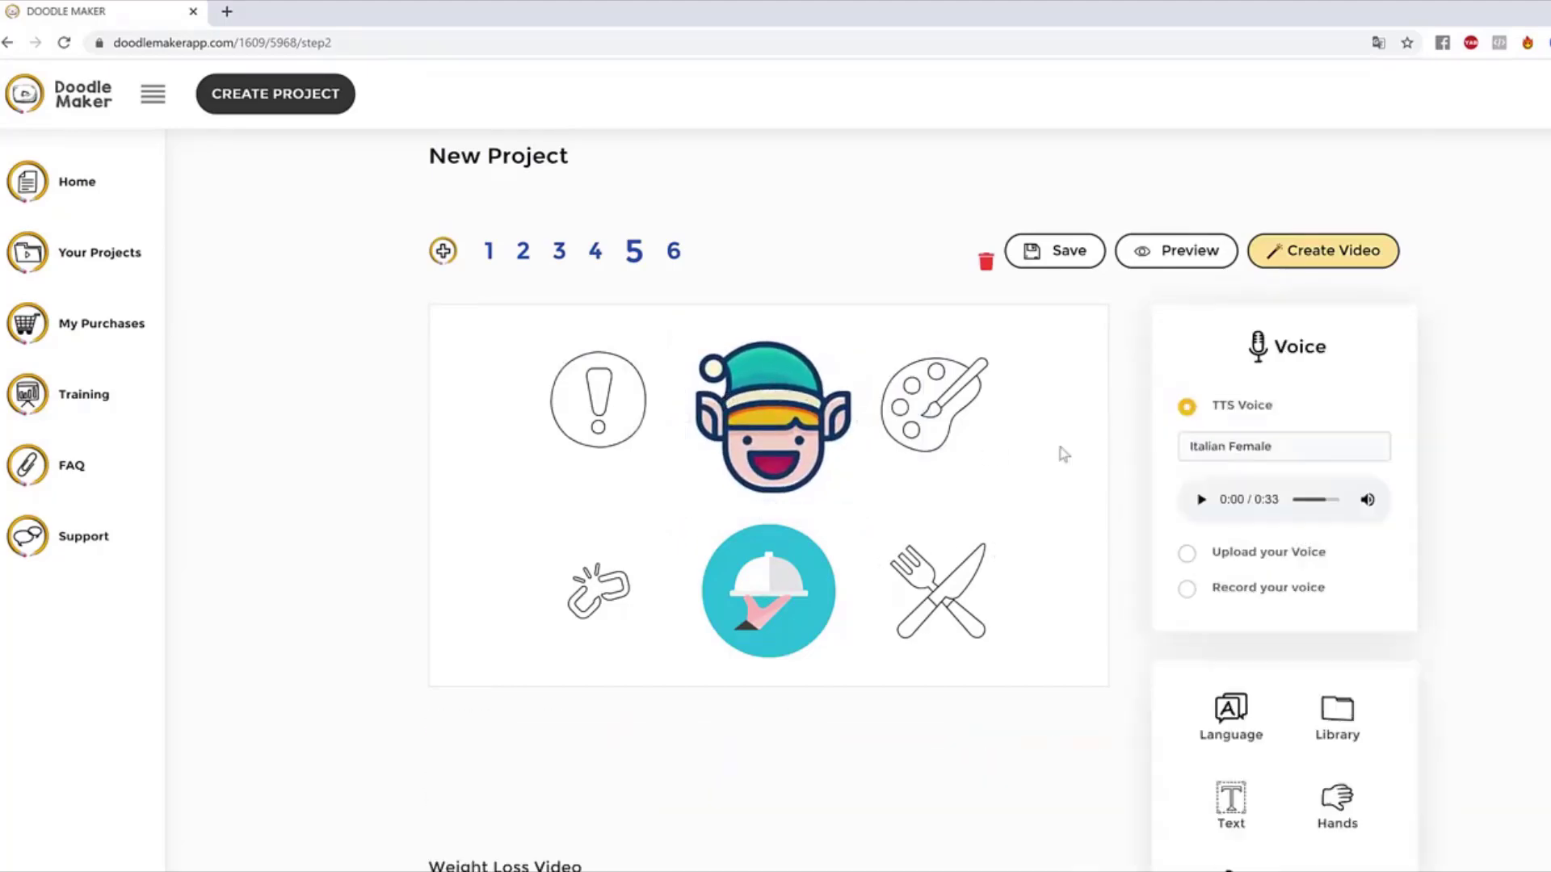